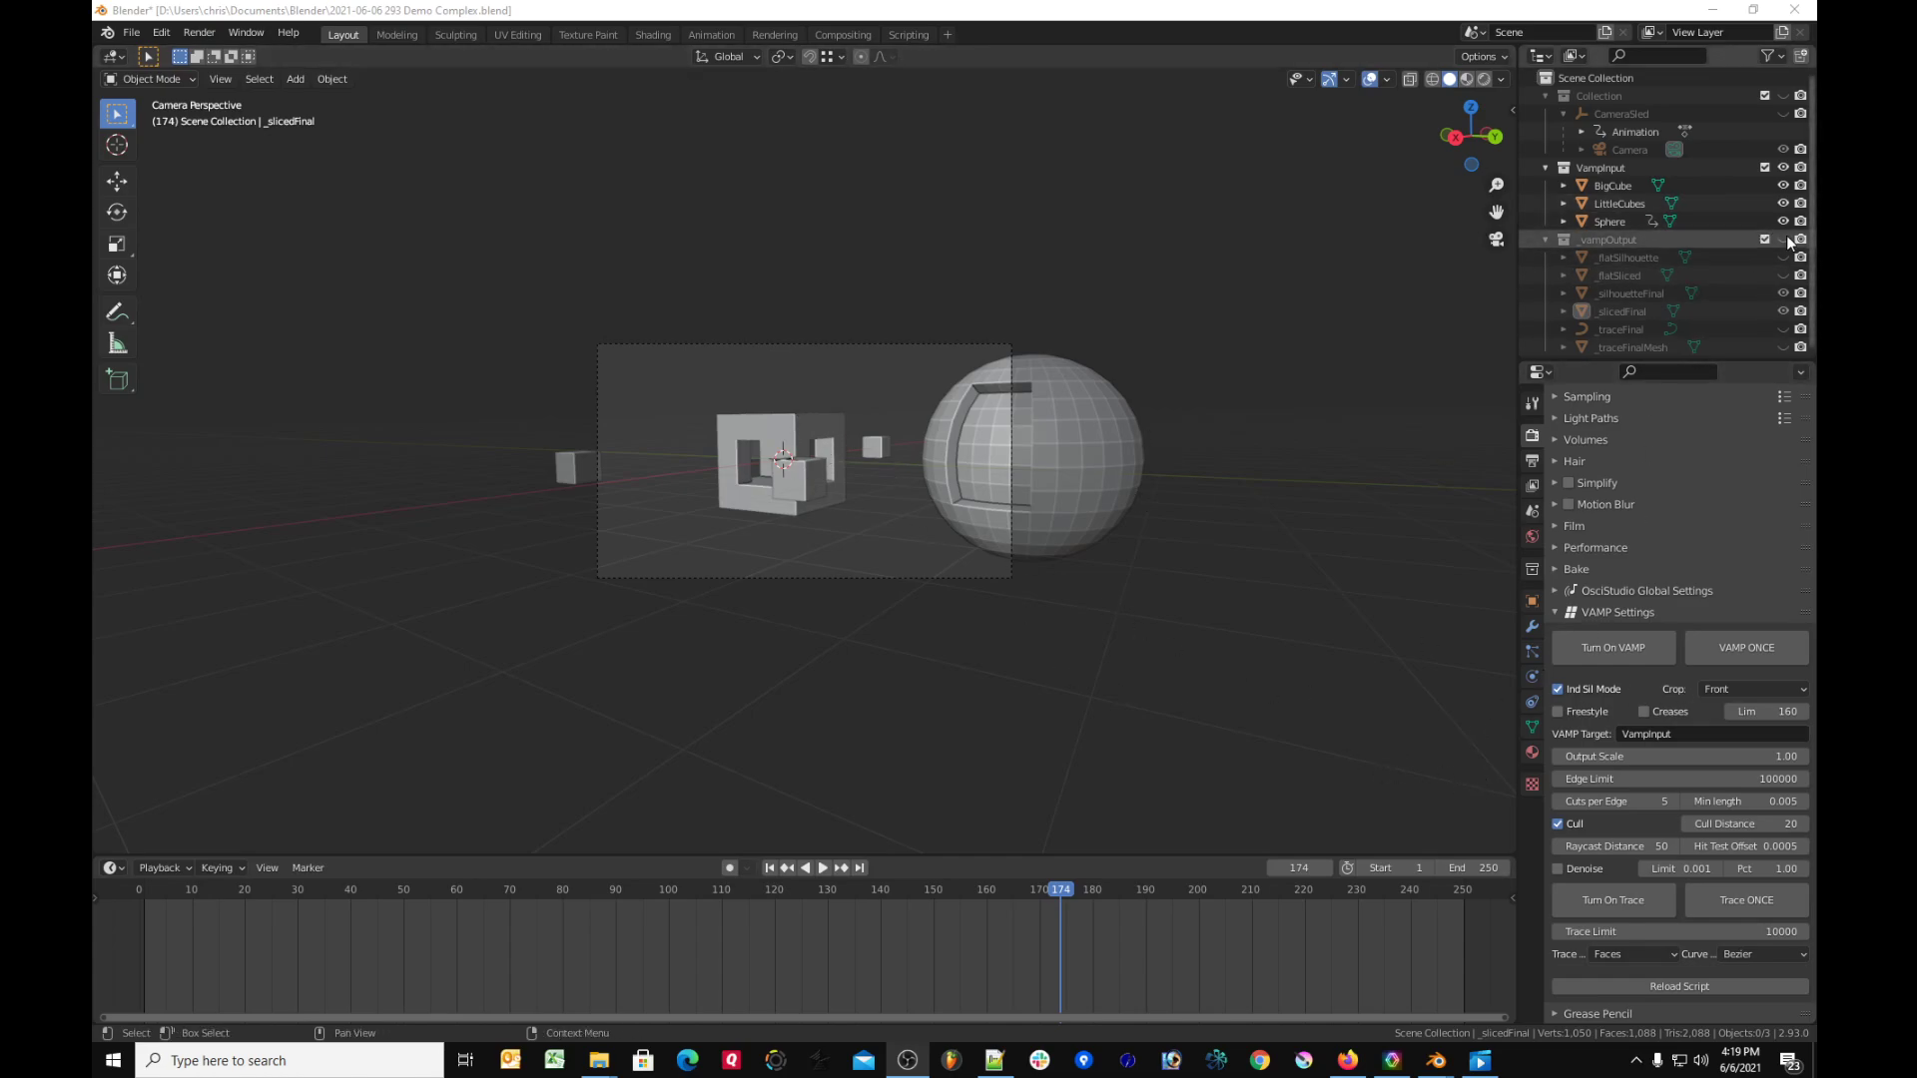
# Step: Hide the VampInput collection to reveal the wireframe output and set VAMP Crop to None
pyautogui.click(1785, 184)
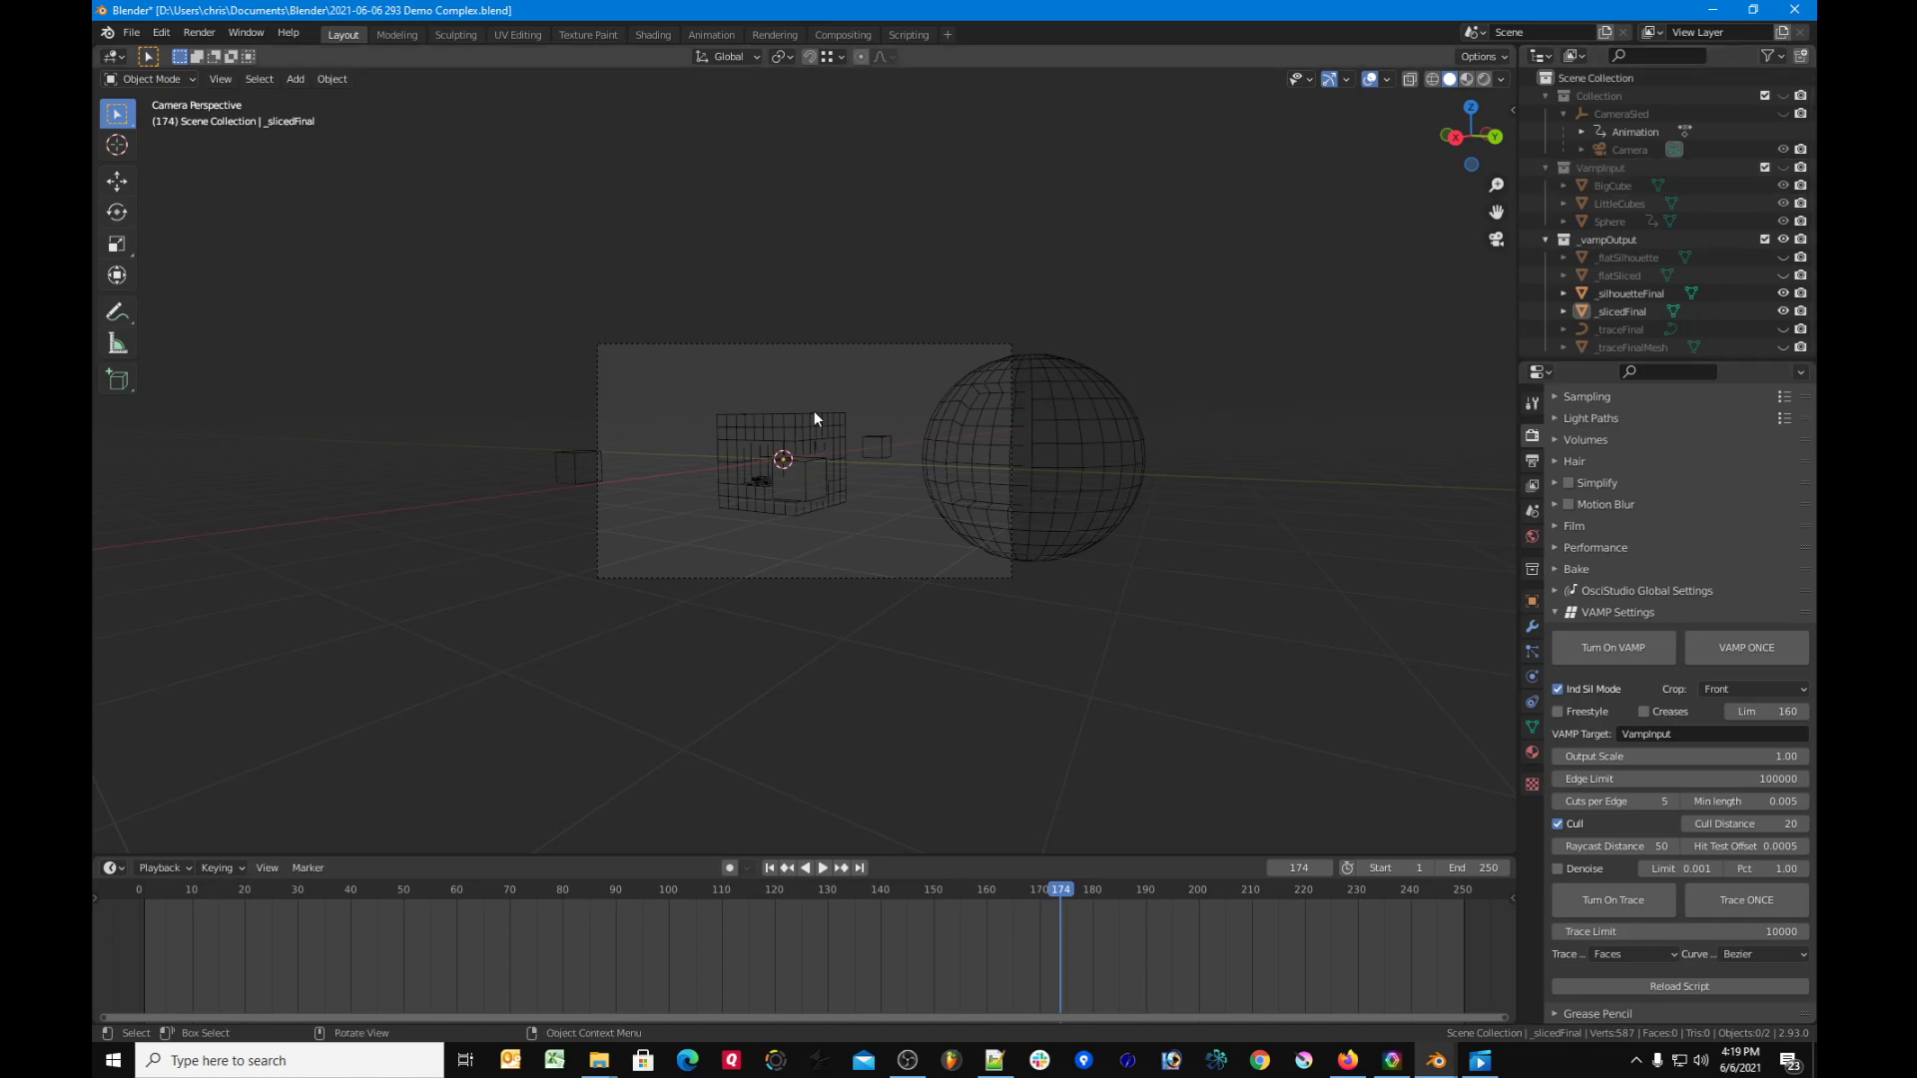
pyautogui.scroll(2, 1007, 517)
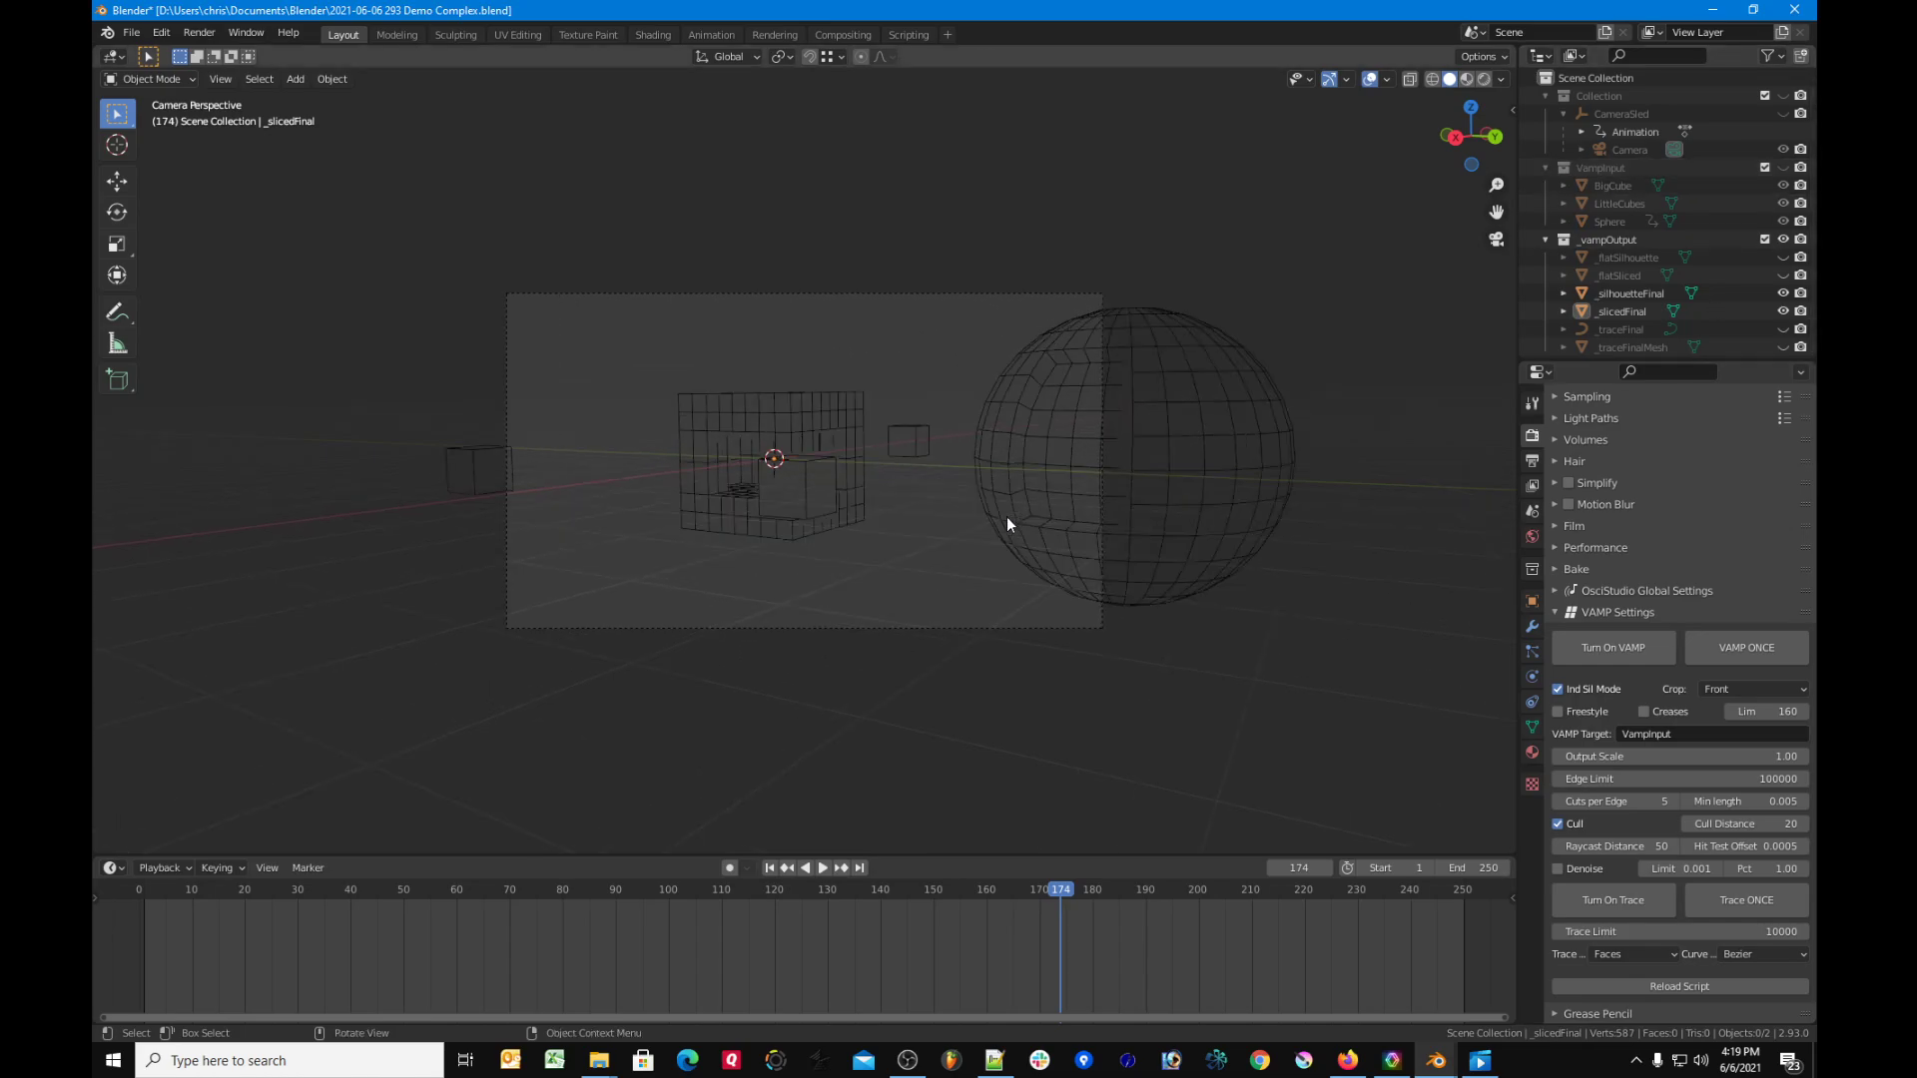
pyautogui.click(1732, 689)
pyautogui.click(1722, 710)
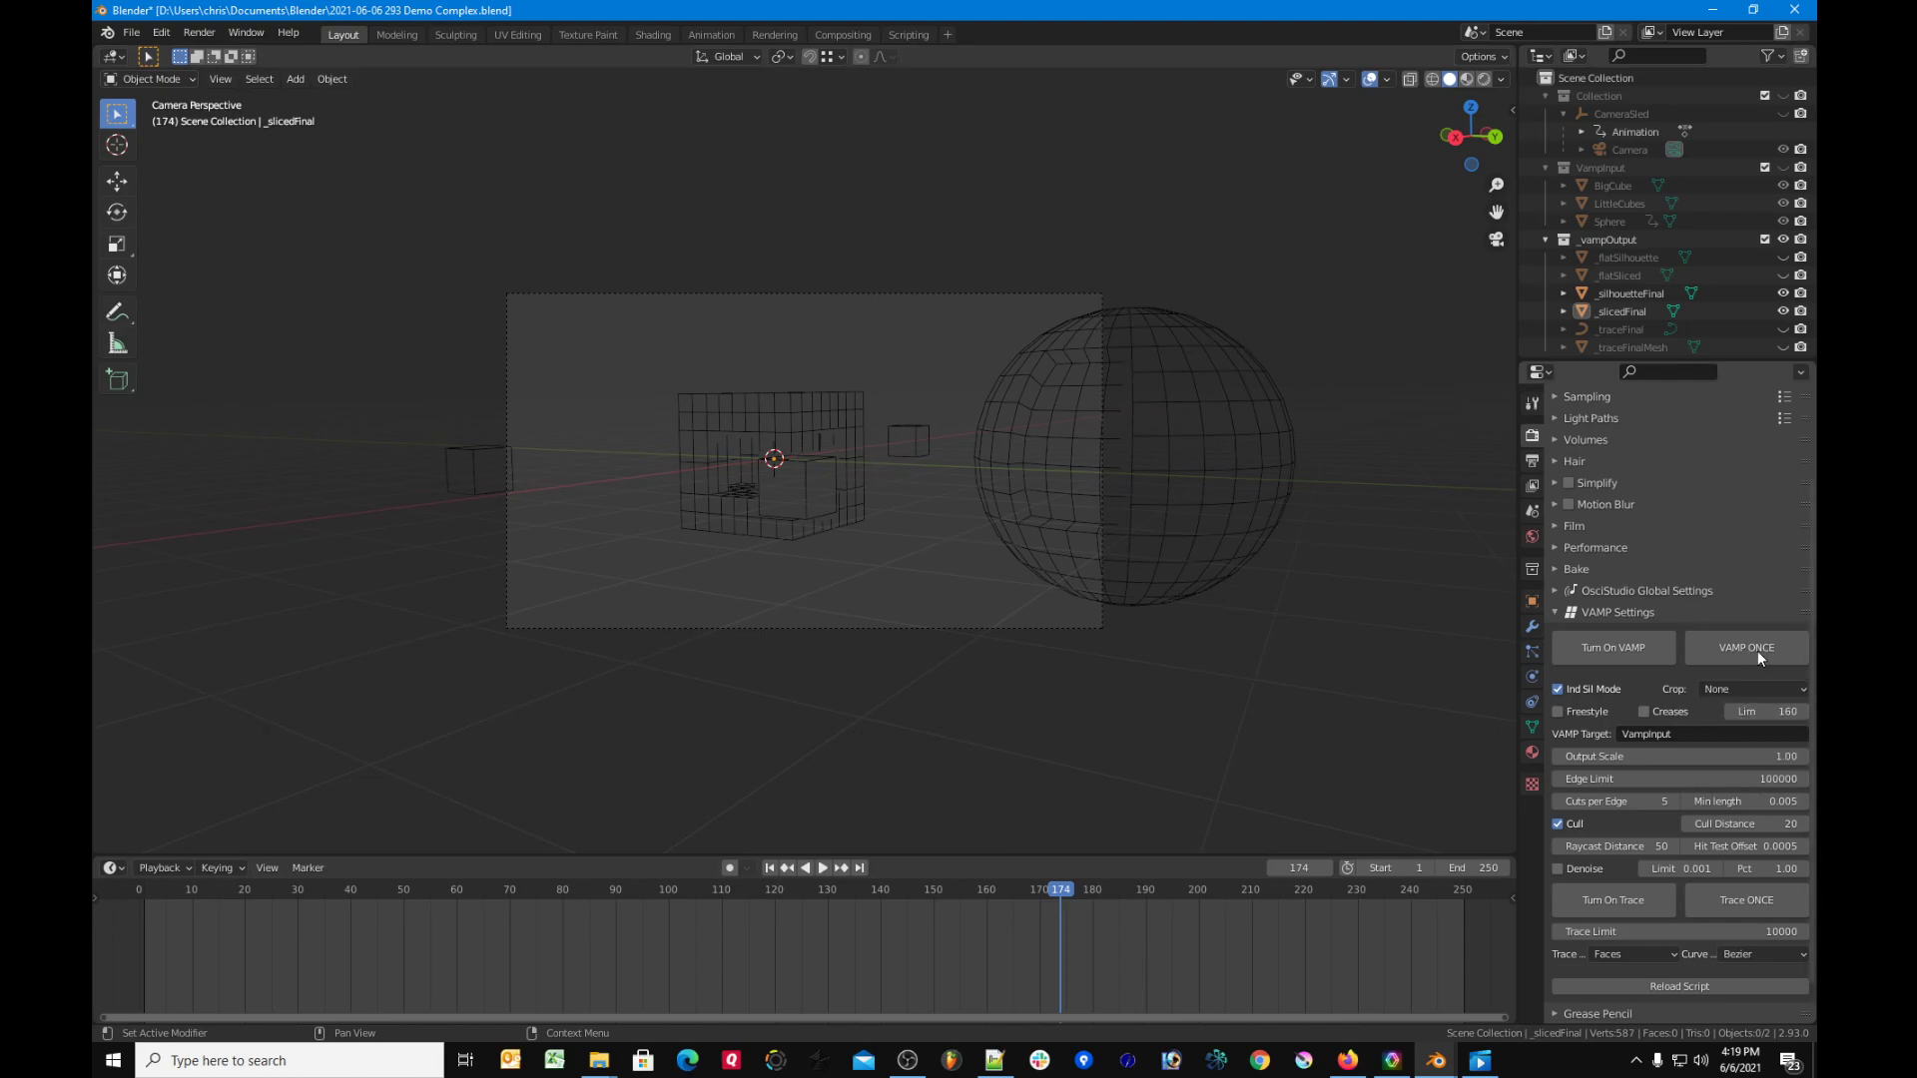
# Step: Regenerate the VAMP output, turn Cull off, and regenerate it again
pyautogui.click(1754, 641)
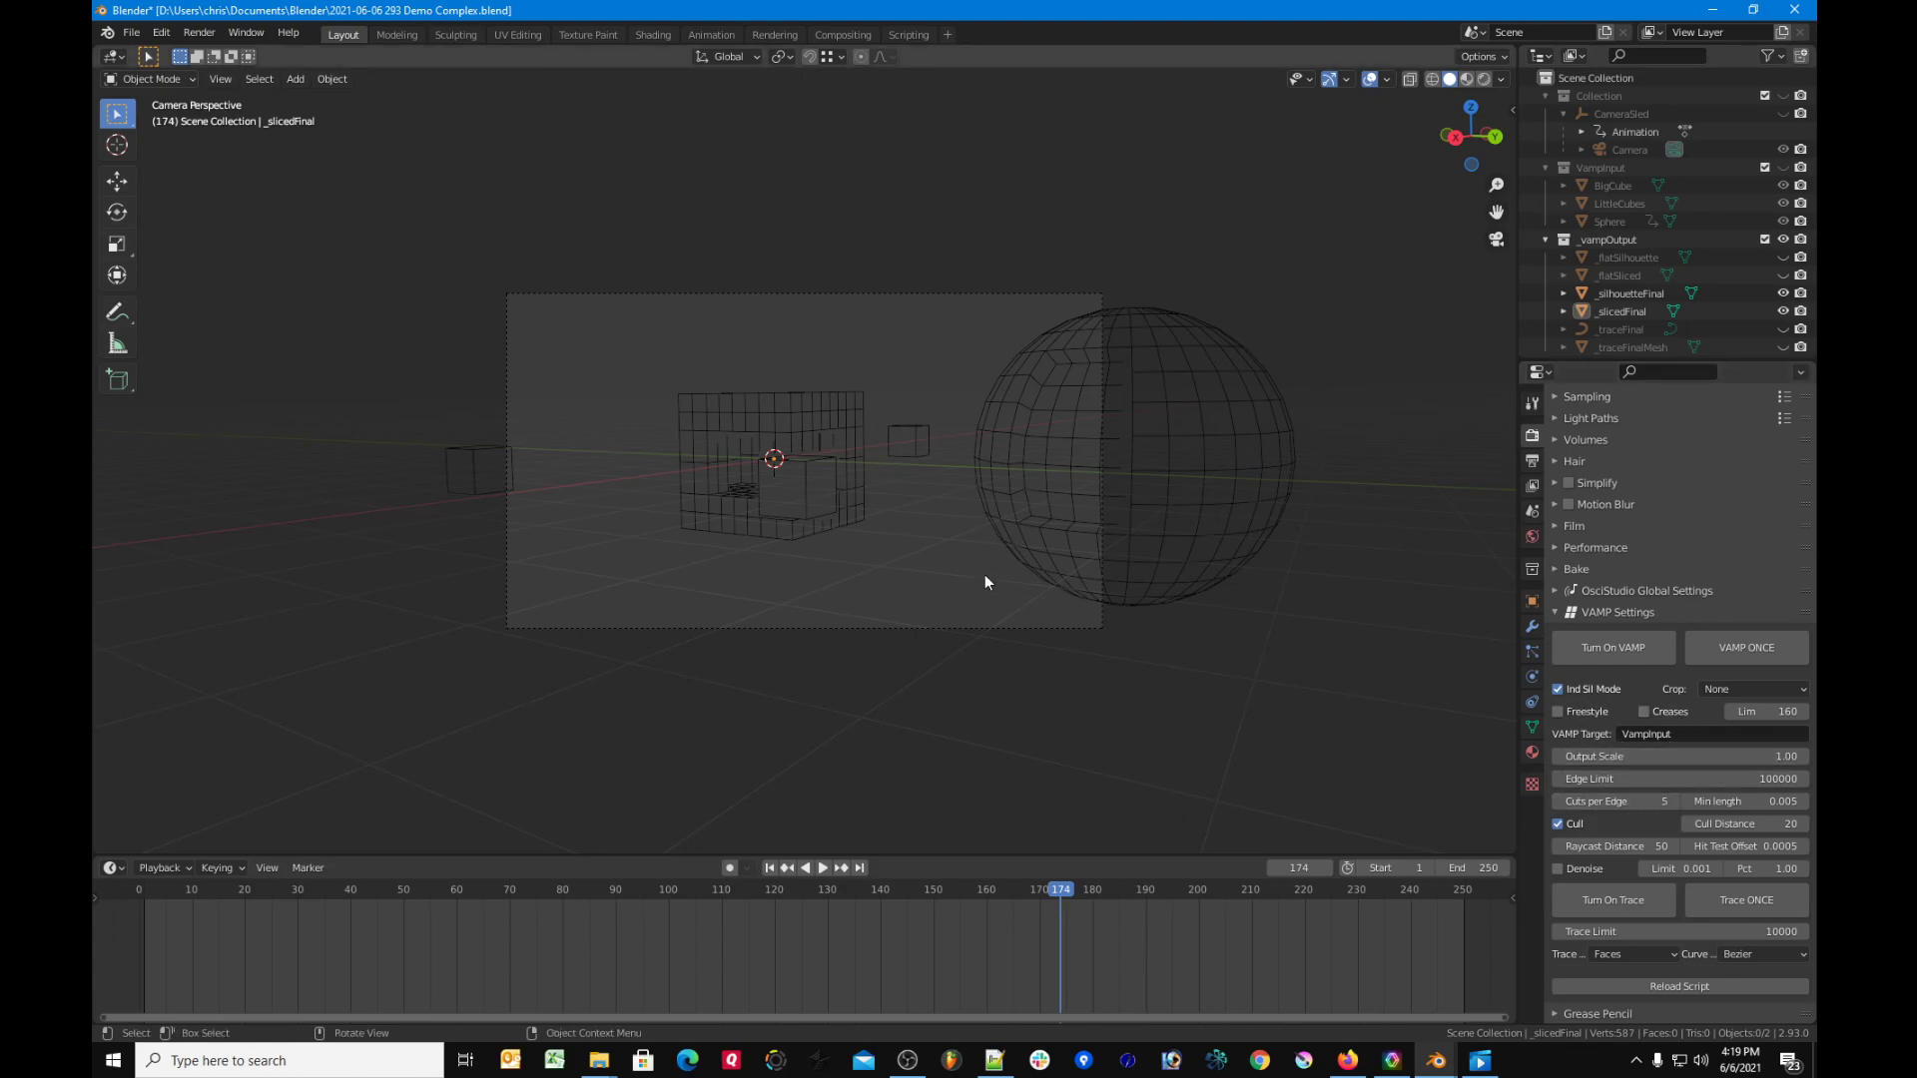
pyautogui.scroll(3, 929, 557)
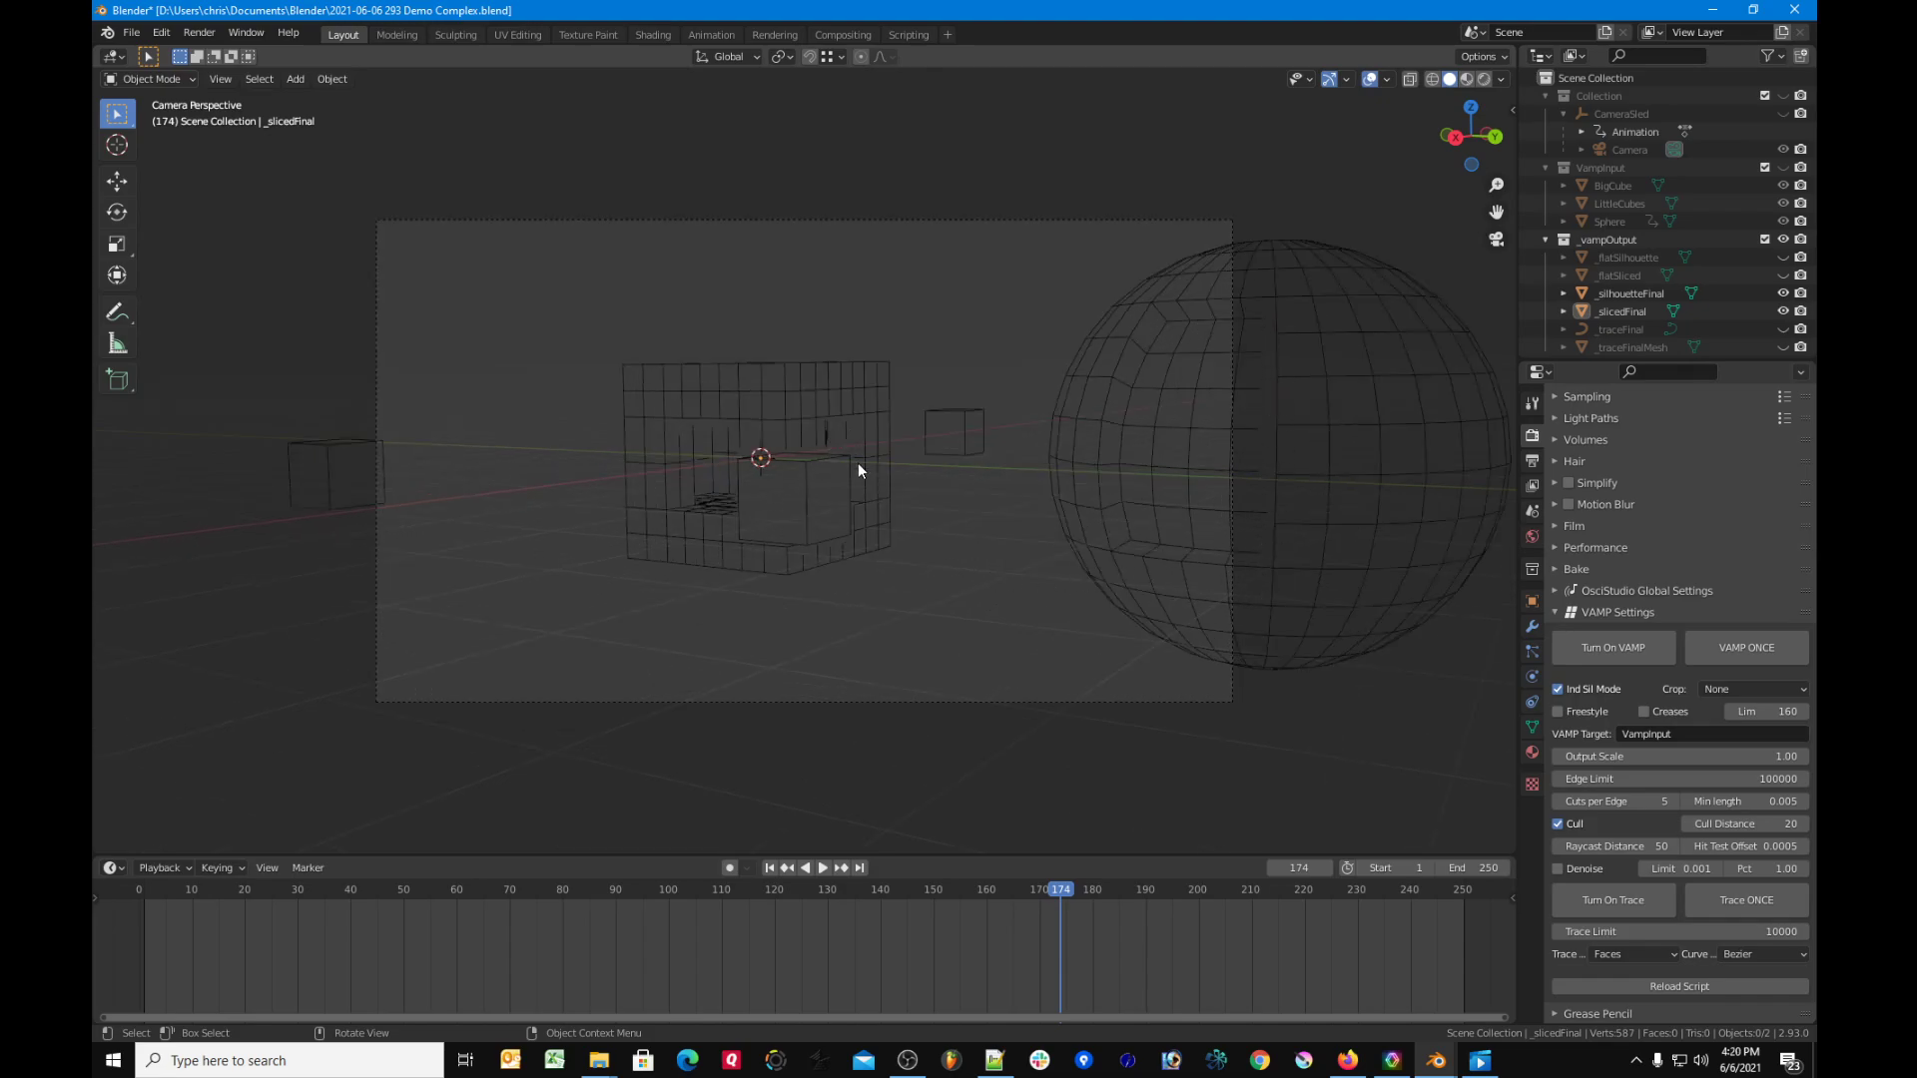
pyautogui.click(1560, 823)
pyautogui.click(1736, 651)
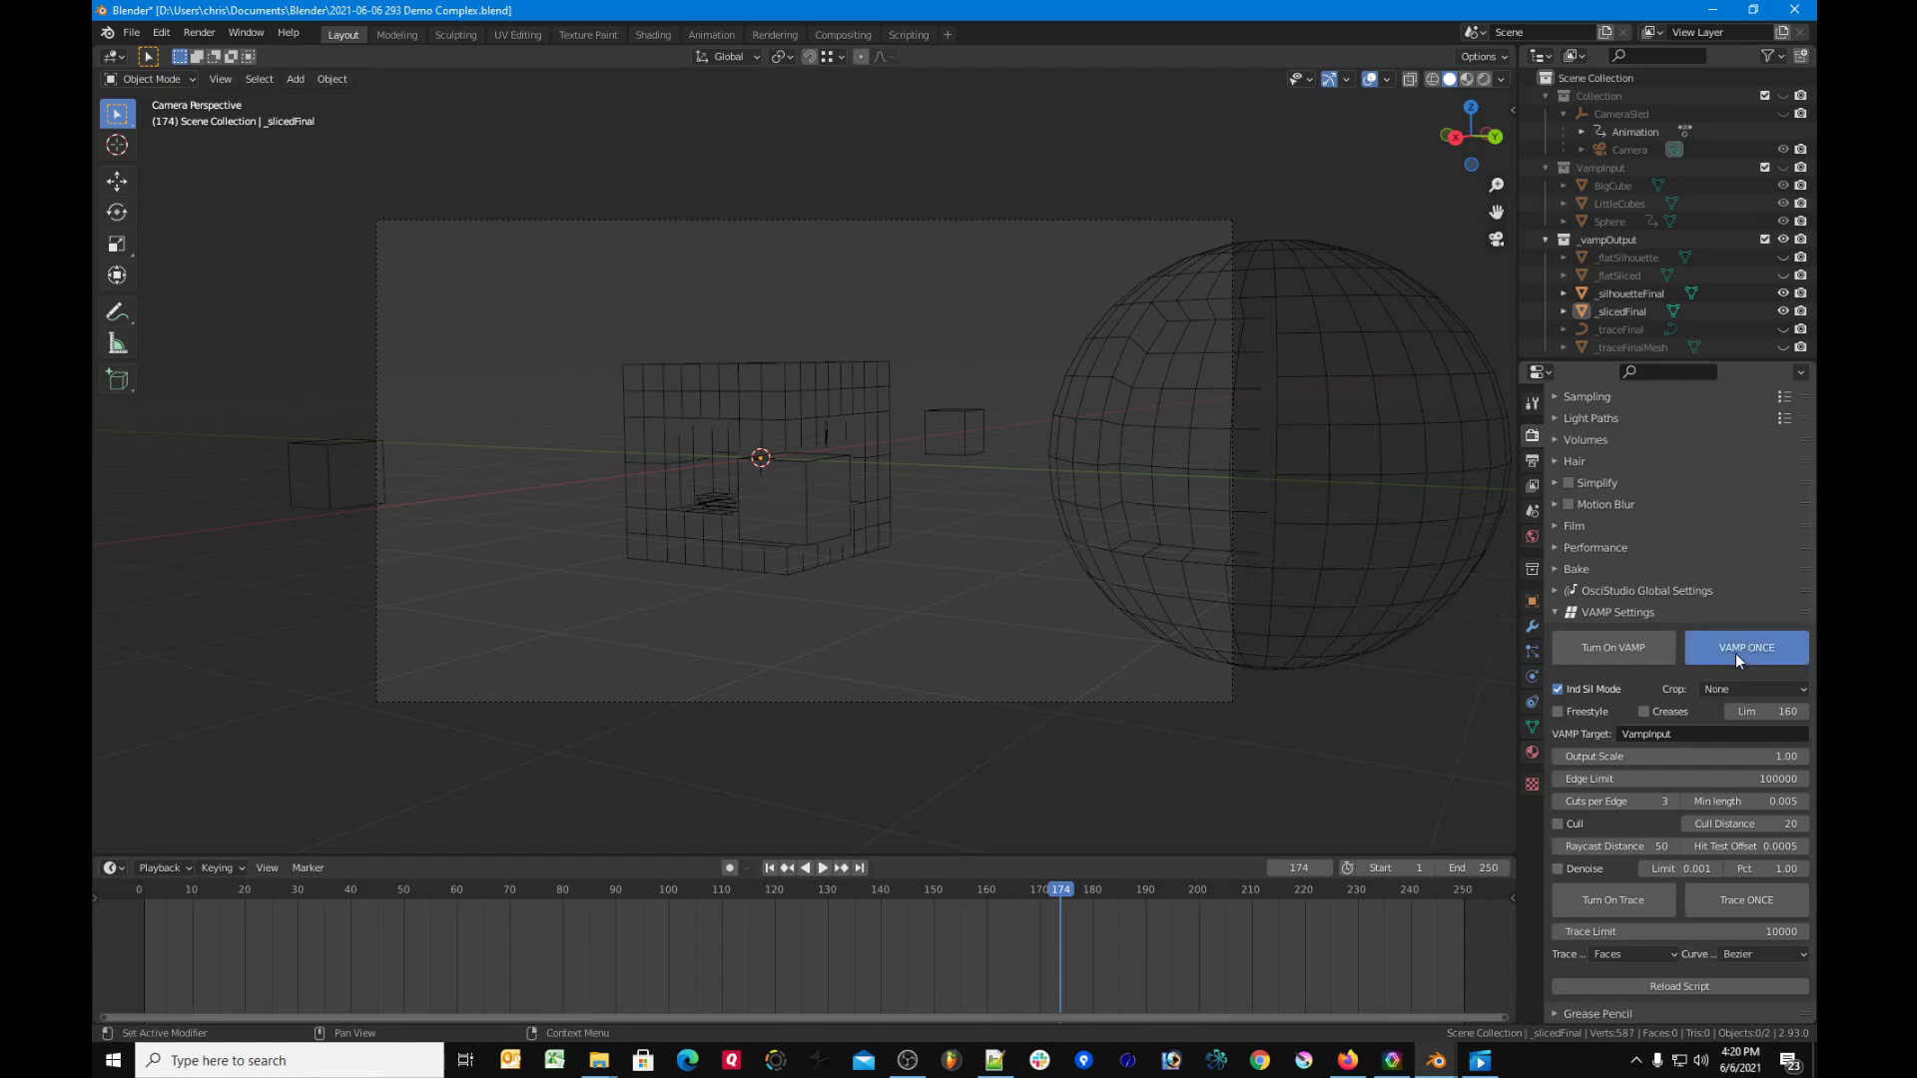
pyautogui.scroll(2, 818, 491)
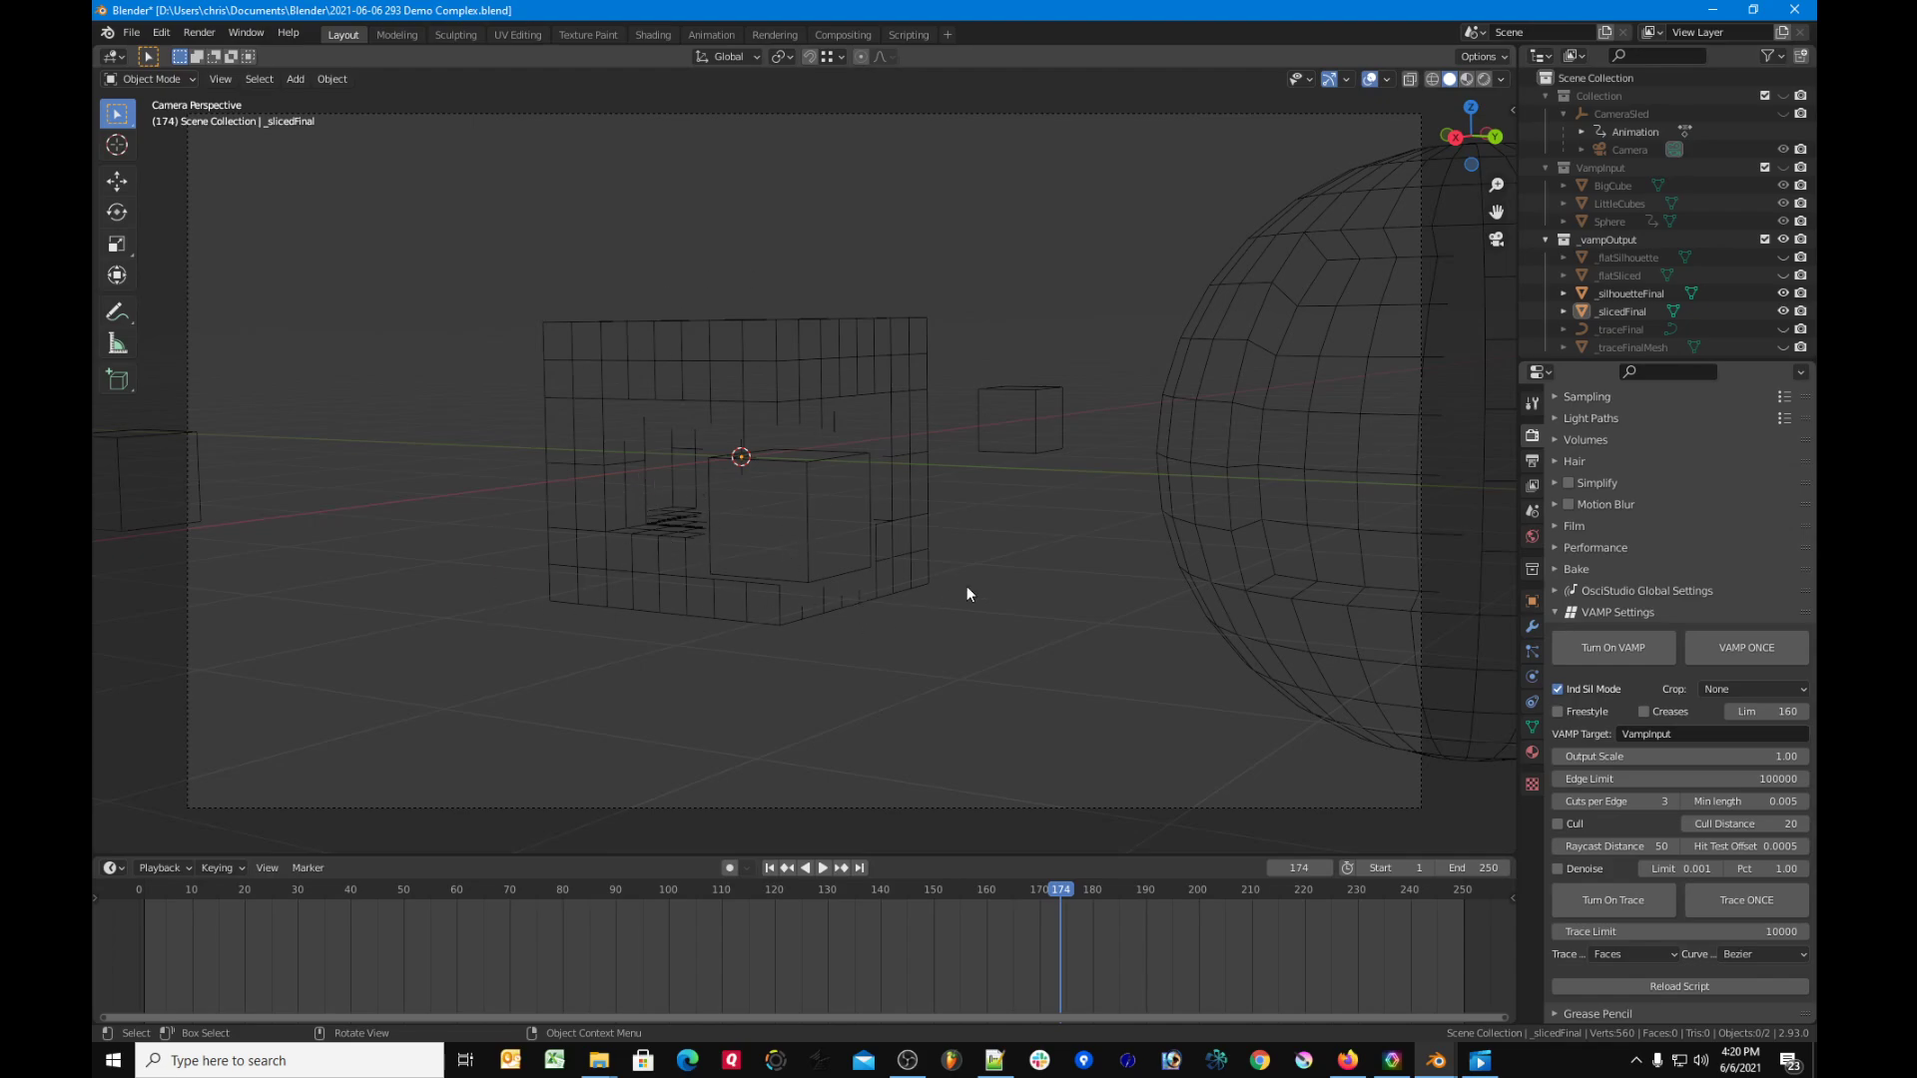
# Step: Raise Cuts per Edge from 3 to 5 and regenerate with VAMP ONCE
pyautogui.scroll(-2, 968, 588)
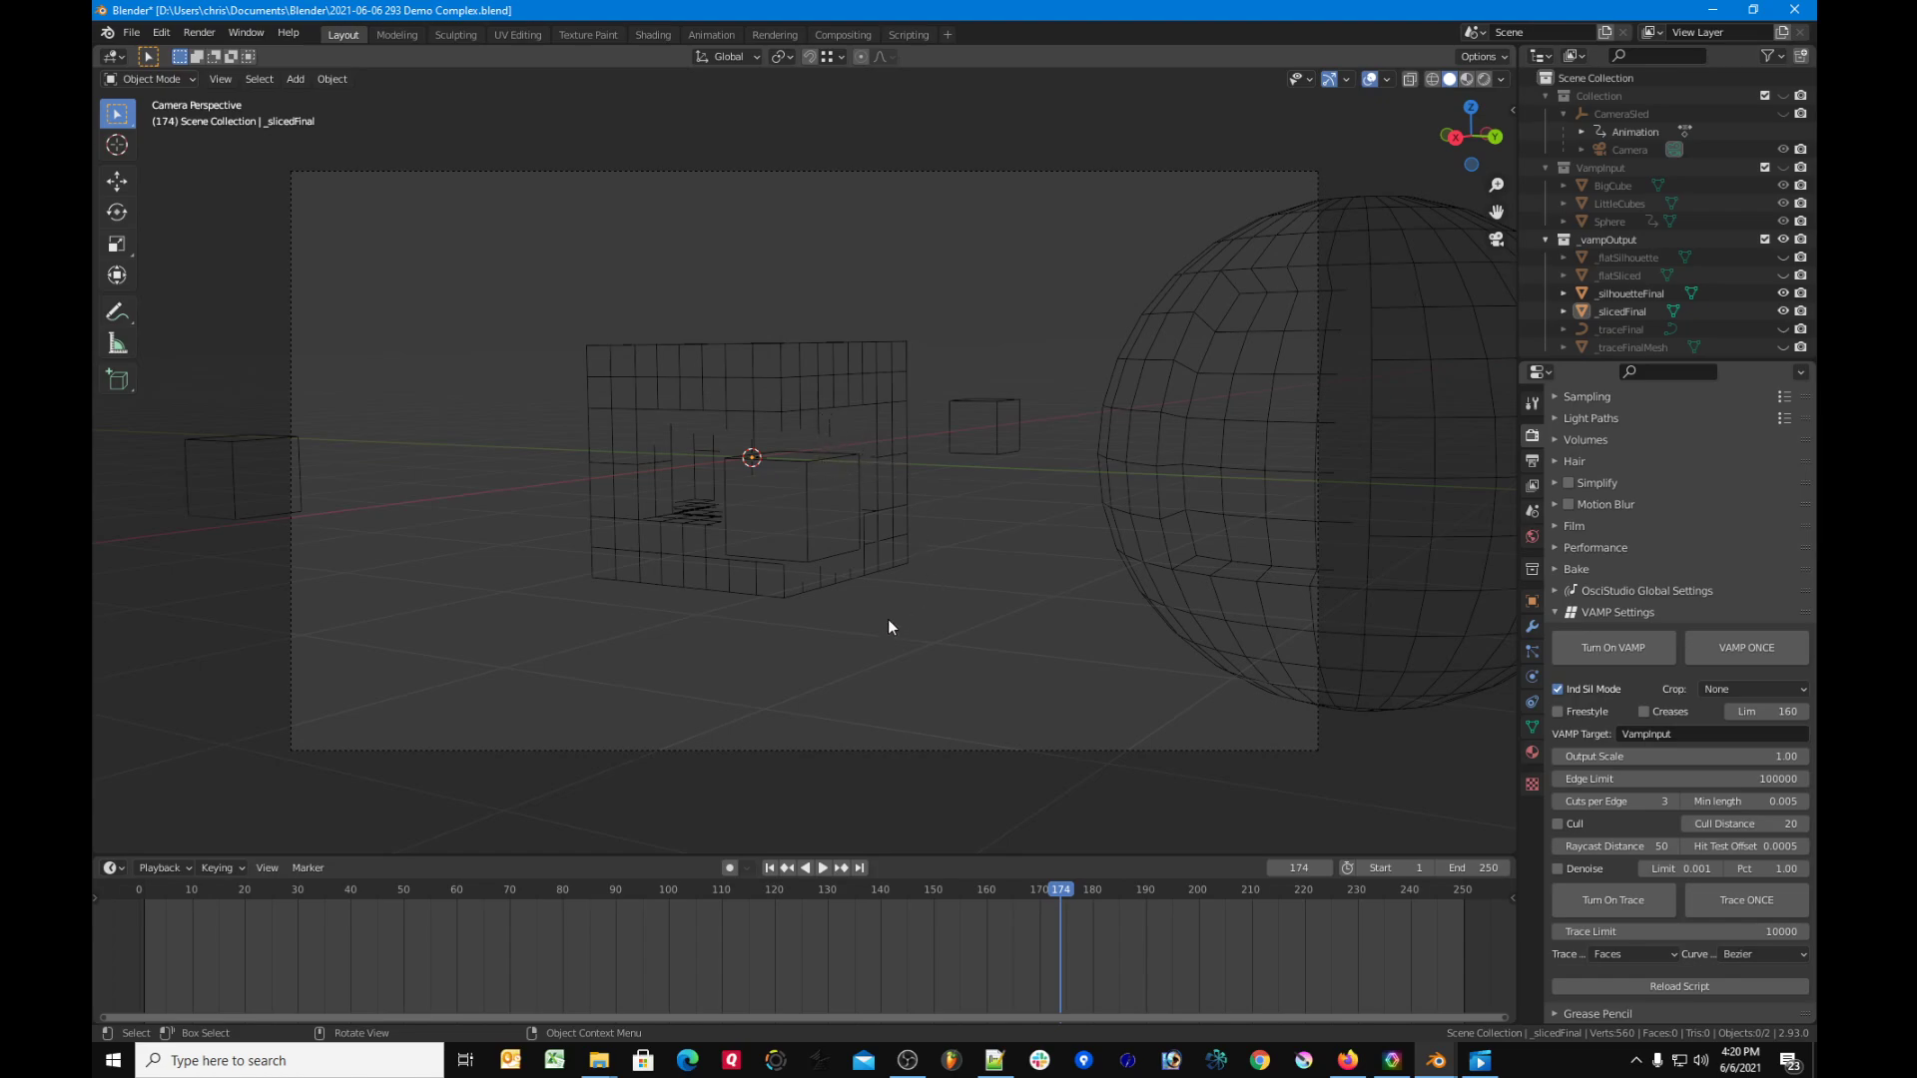
pyautogui.click(1675, 803)
pyautogui.click(1675, 803)
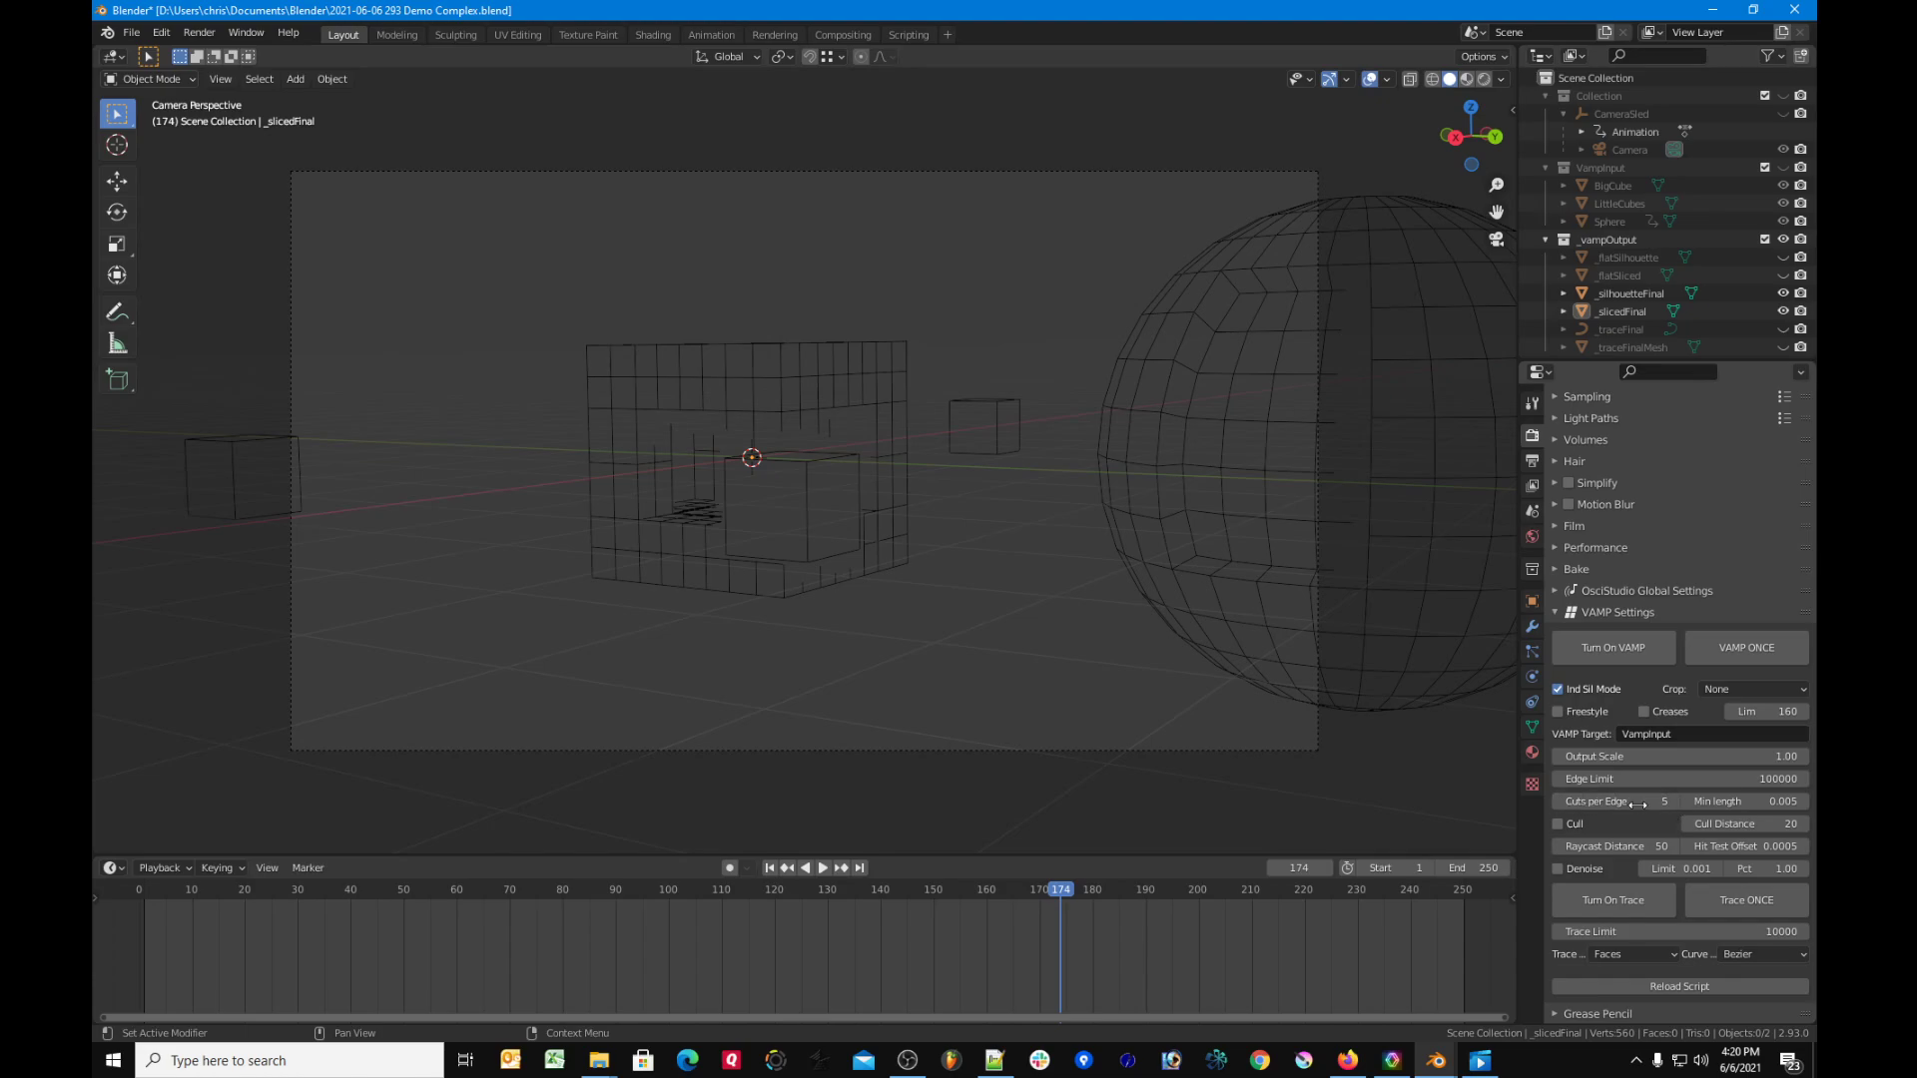
pyautogui.click(1717, 651)
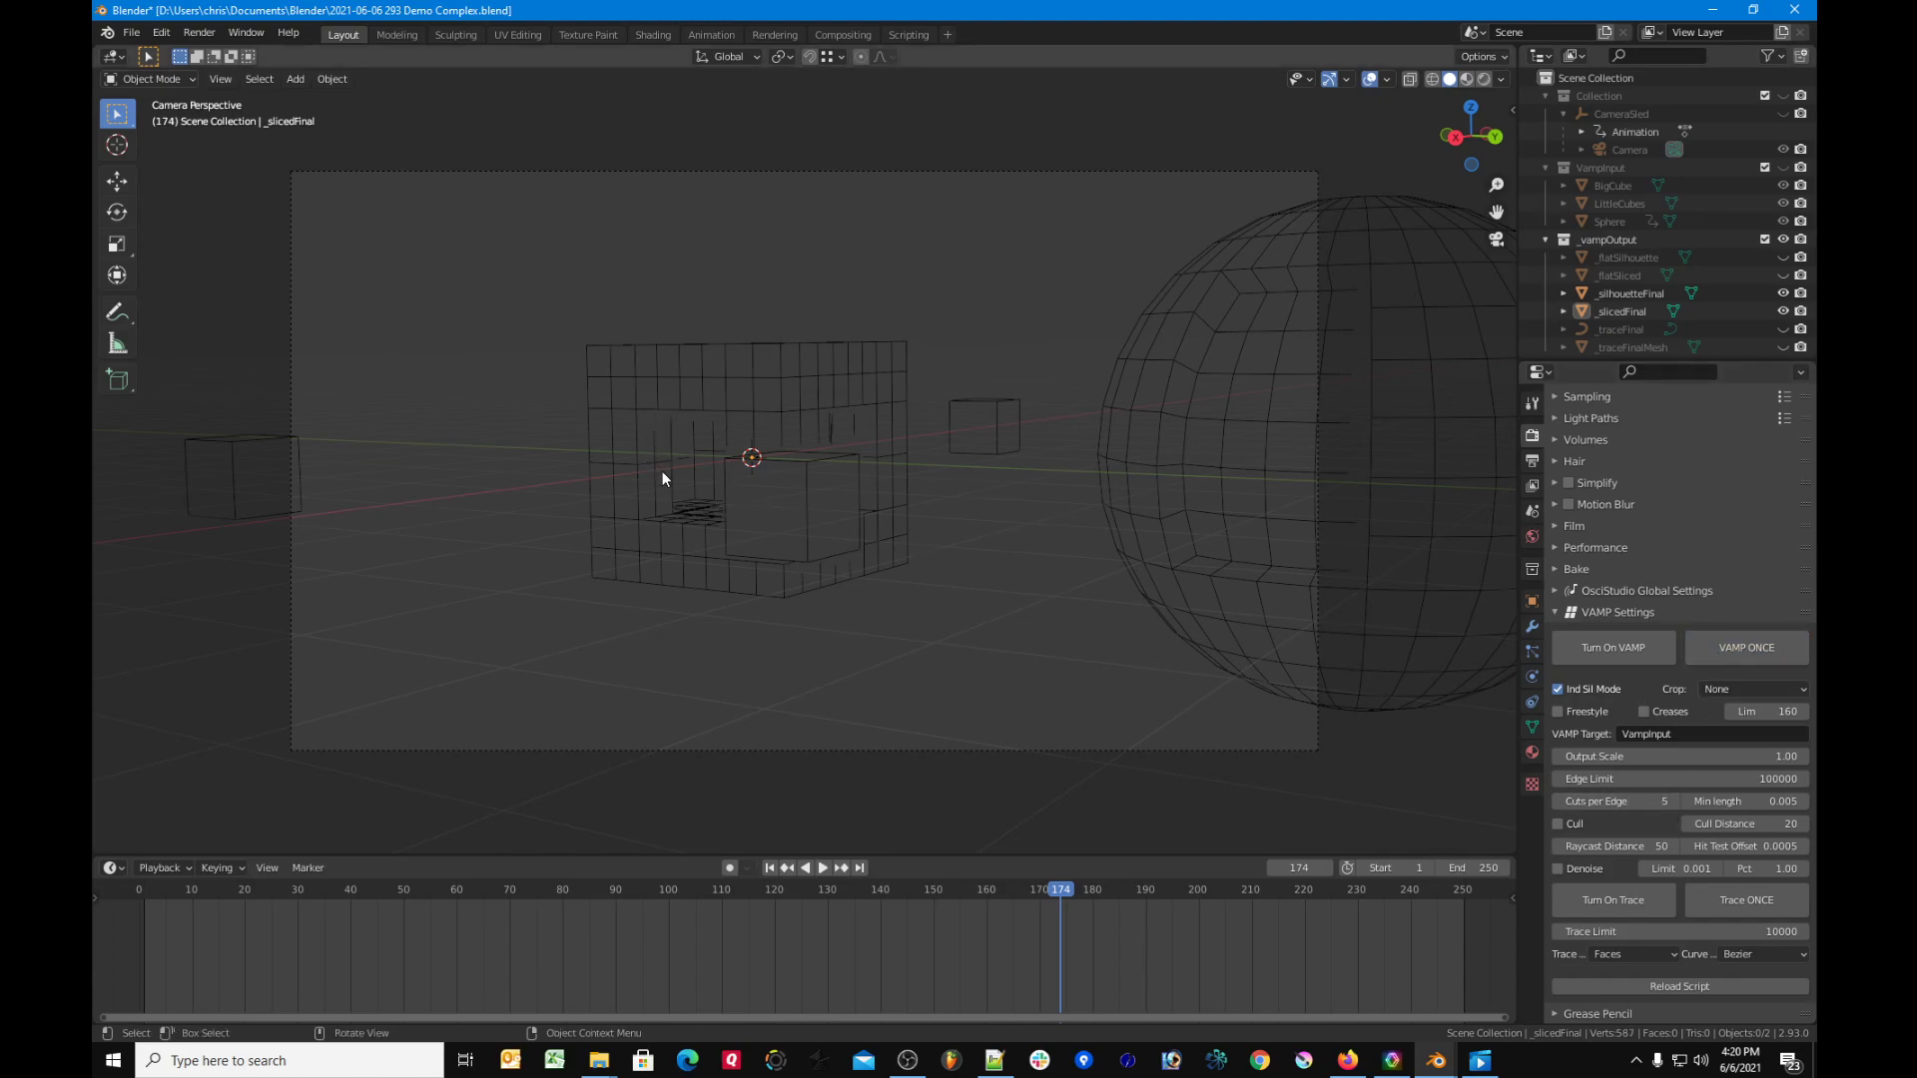
pyautogui.scroll(-3, 841, 482)
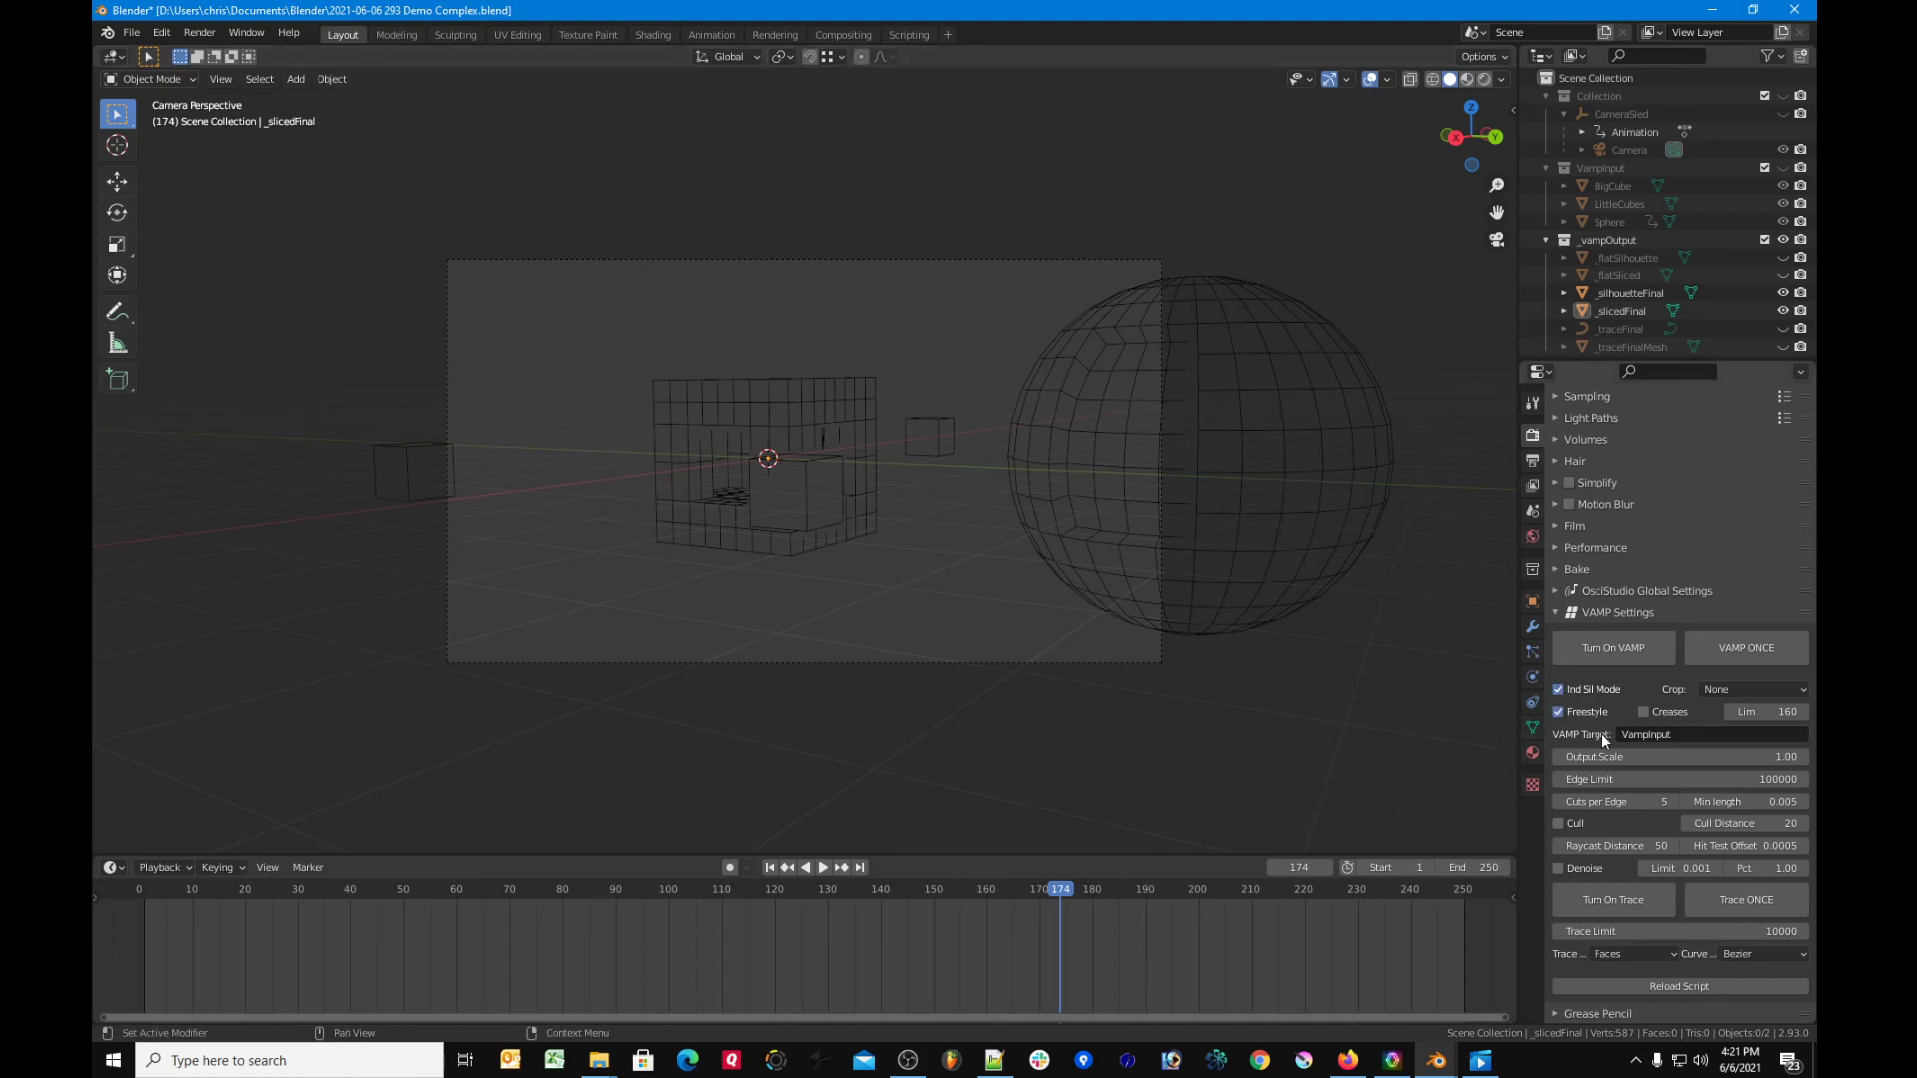
# Step: Tick Creases in VAMP Settings and regenerate the output with VAMP ONCE
pyautogui.click(1644, 711)
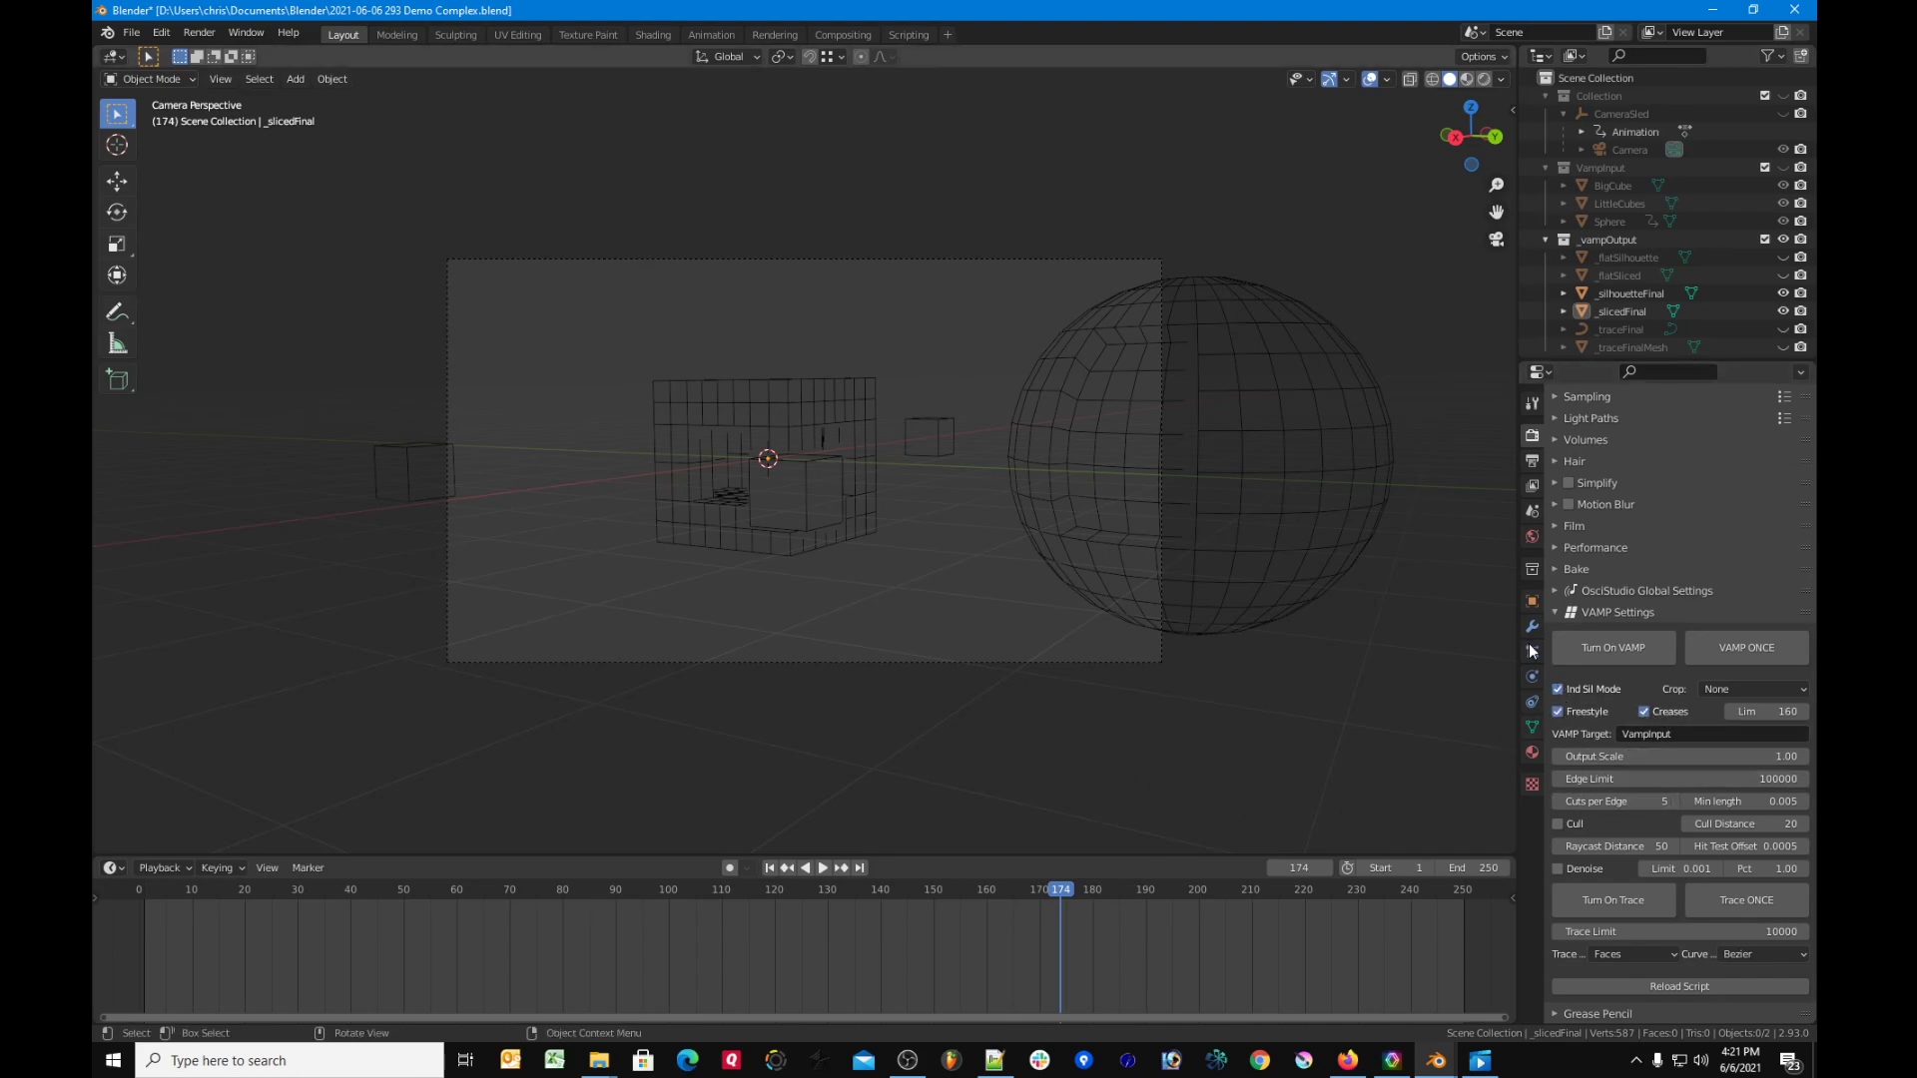
pyautogui.click(1739, 646)
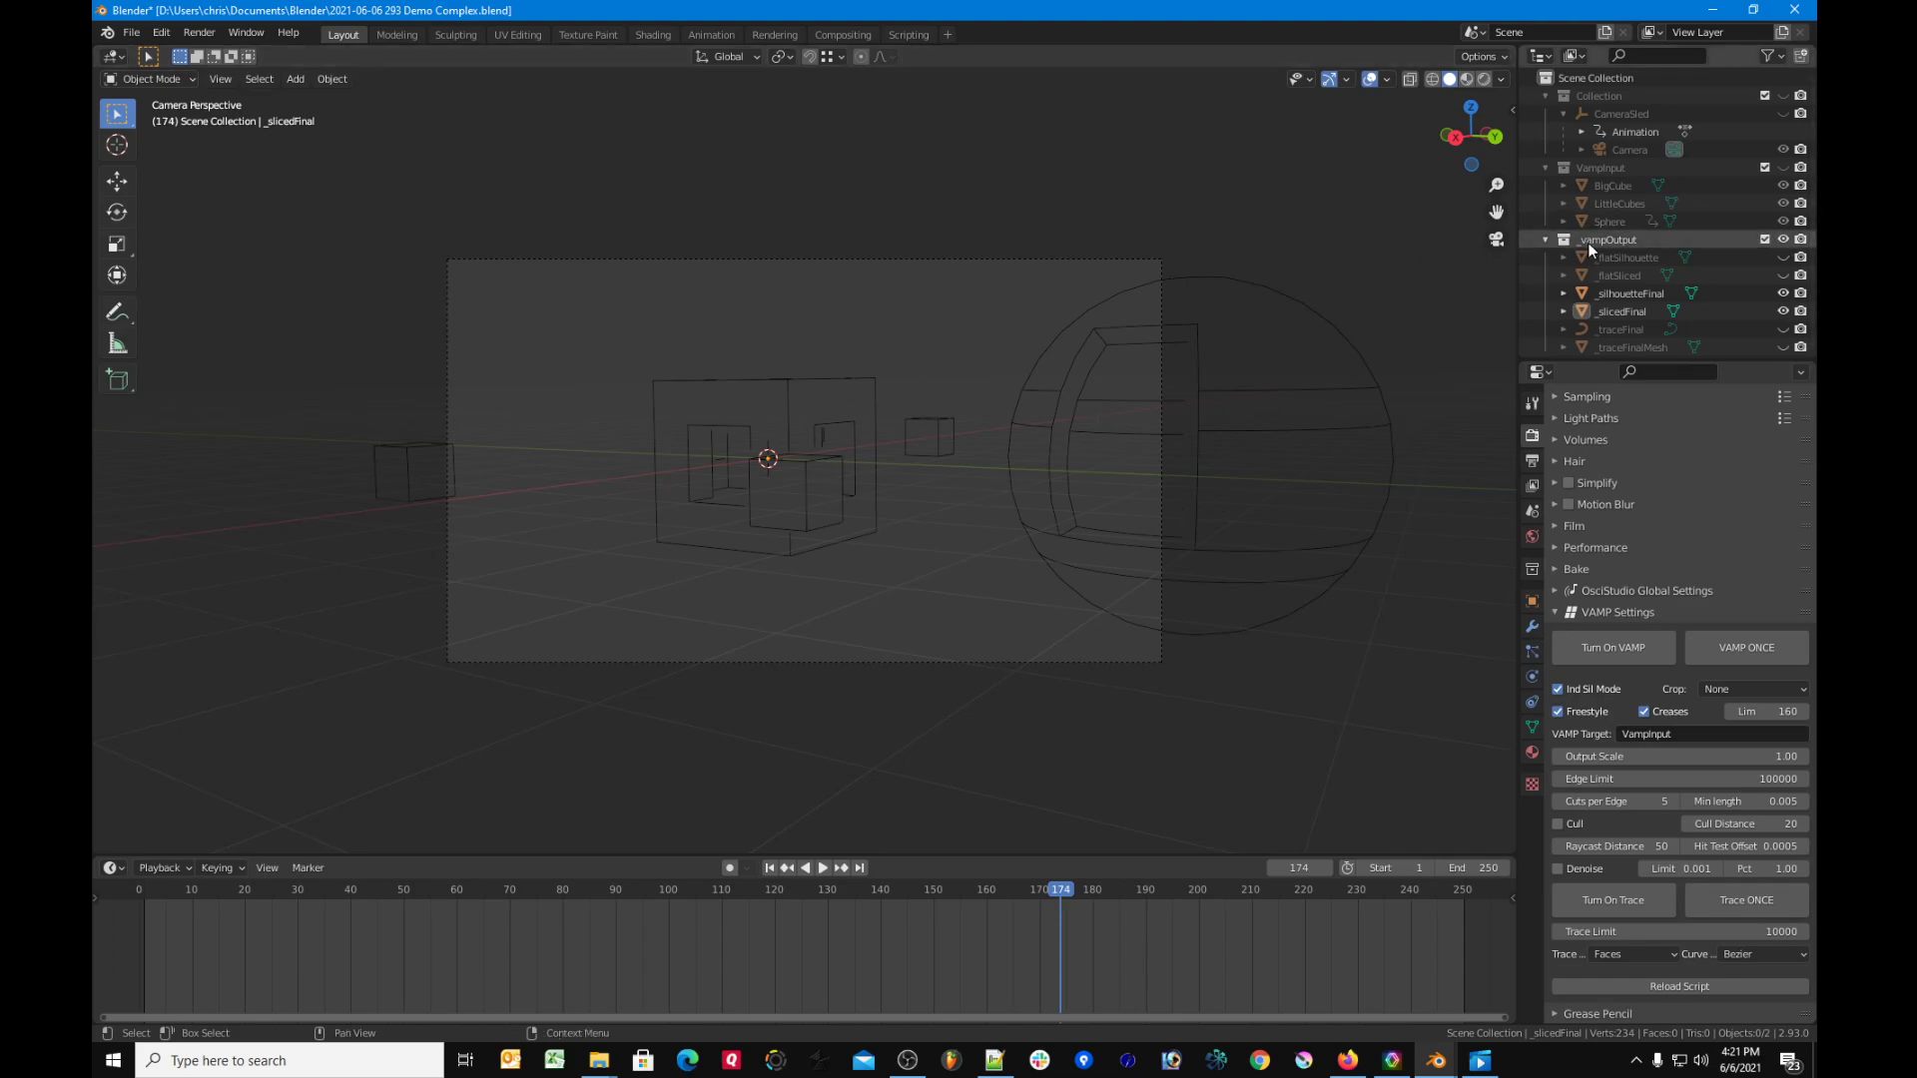
# Step: Hide _vampOutput, show VampInput, then select its BigCube, LittleCubes and Sphere before deselecting all
pyautogui.click(1784, 240)
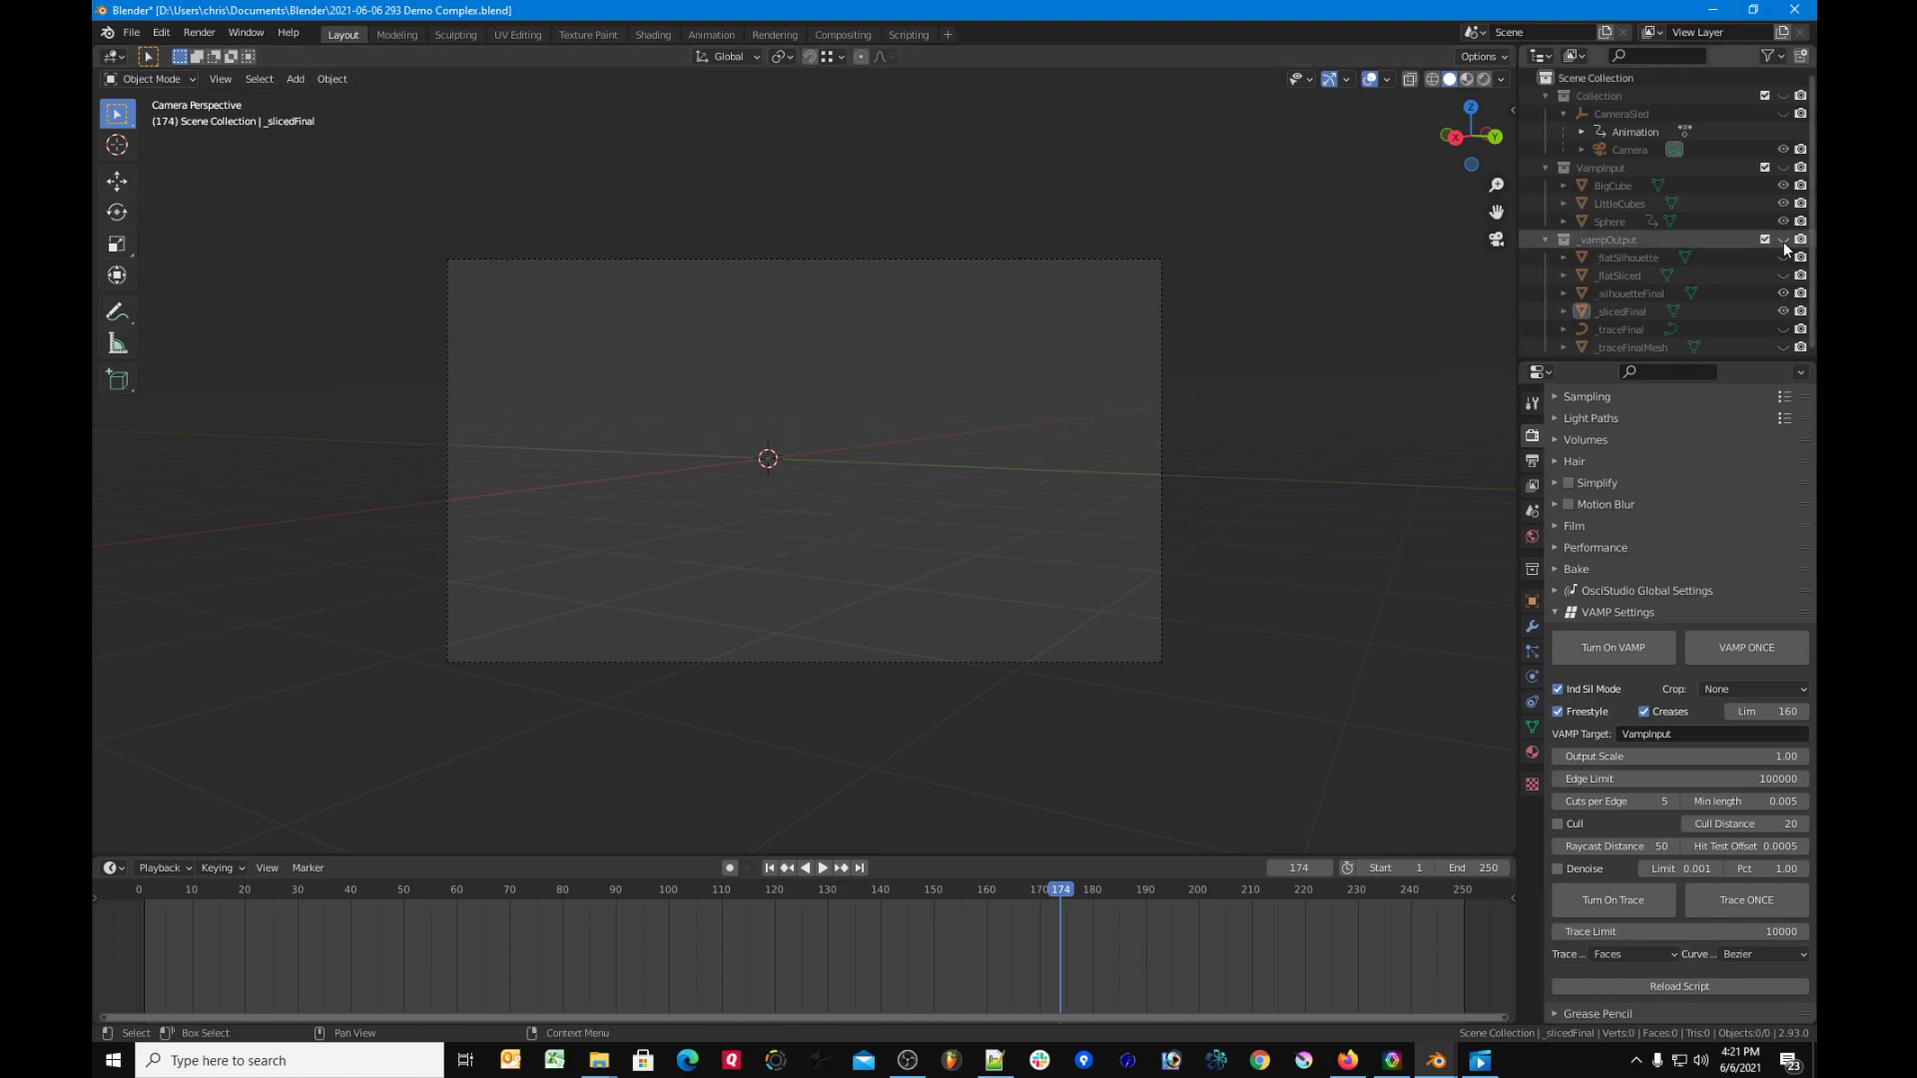
pyautogui.click(1785, 168)
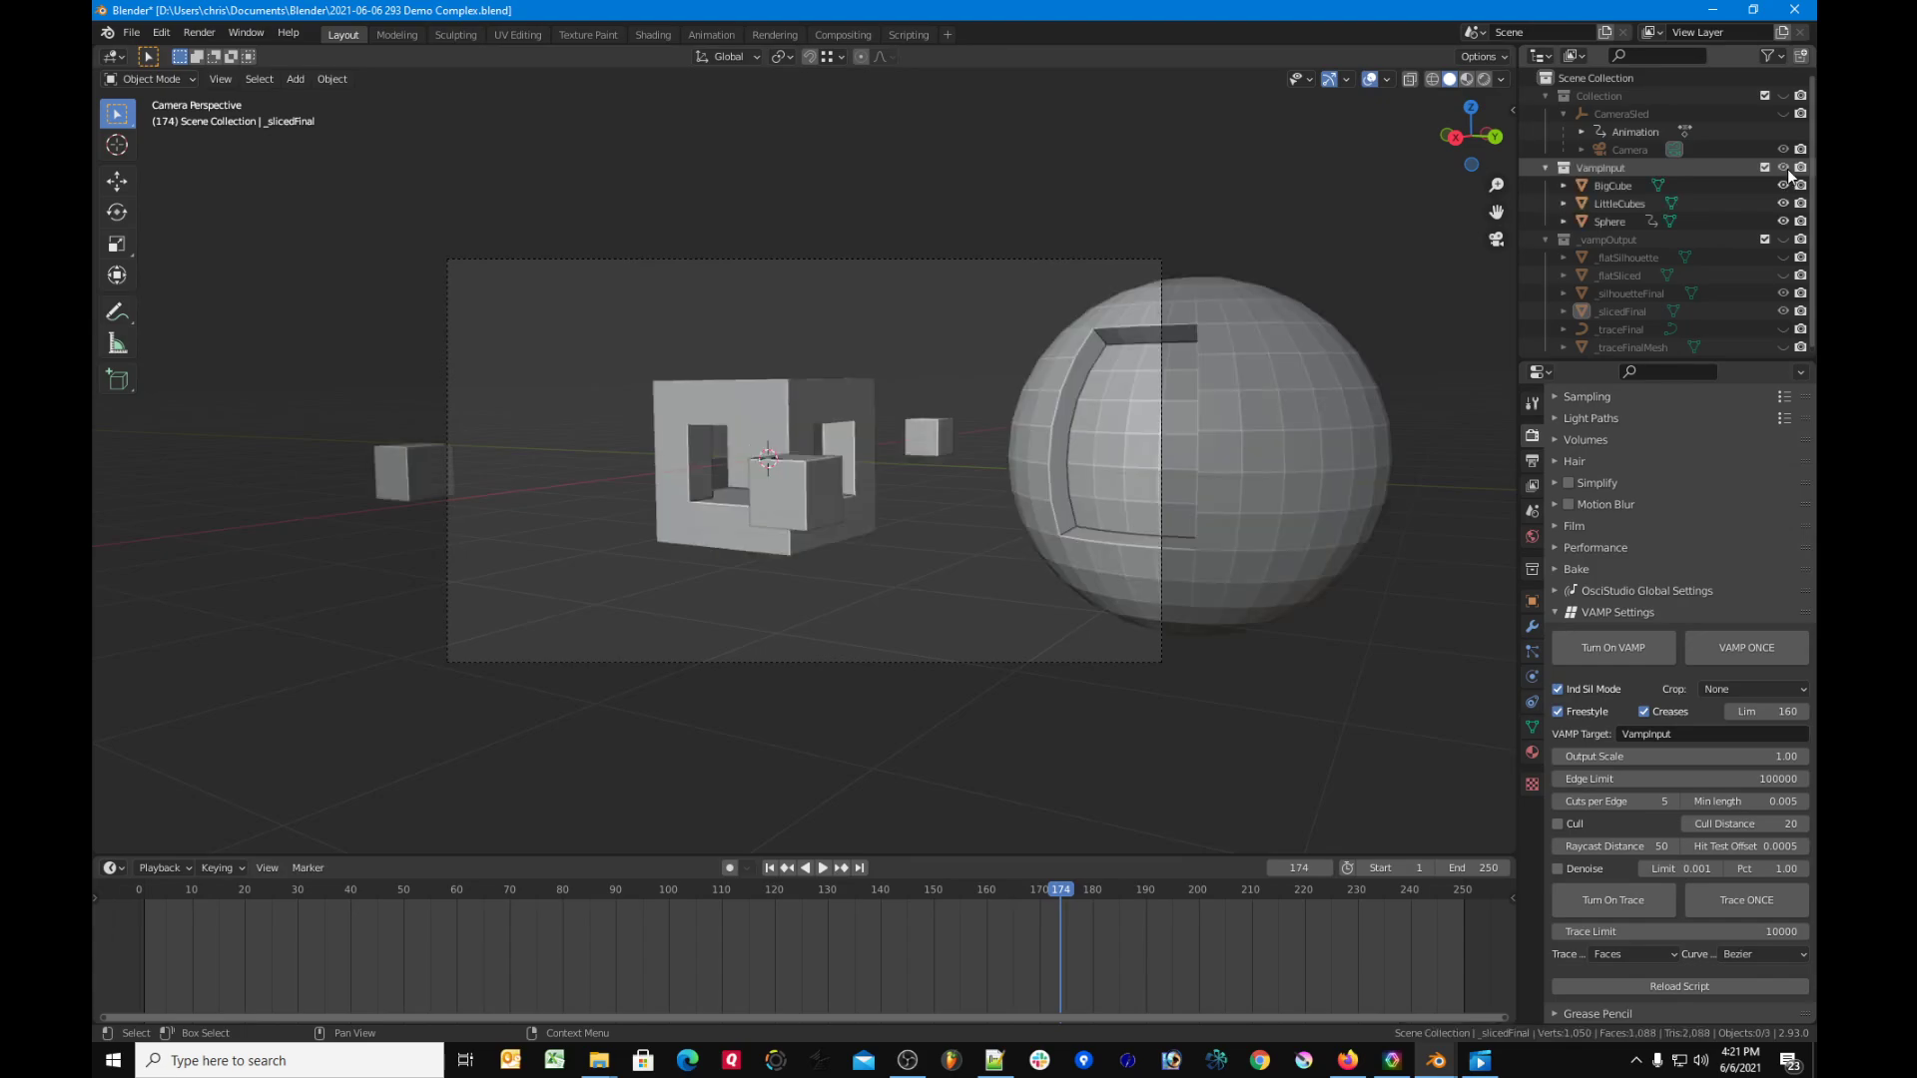
pyautogui.click(1604, 171)
pyautogui.click(1608, 187)
pyautogui.click(1610, 203)
pyautogui.click(1608, 221)
pyautogui.click(1219, 710)
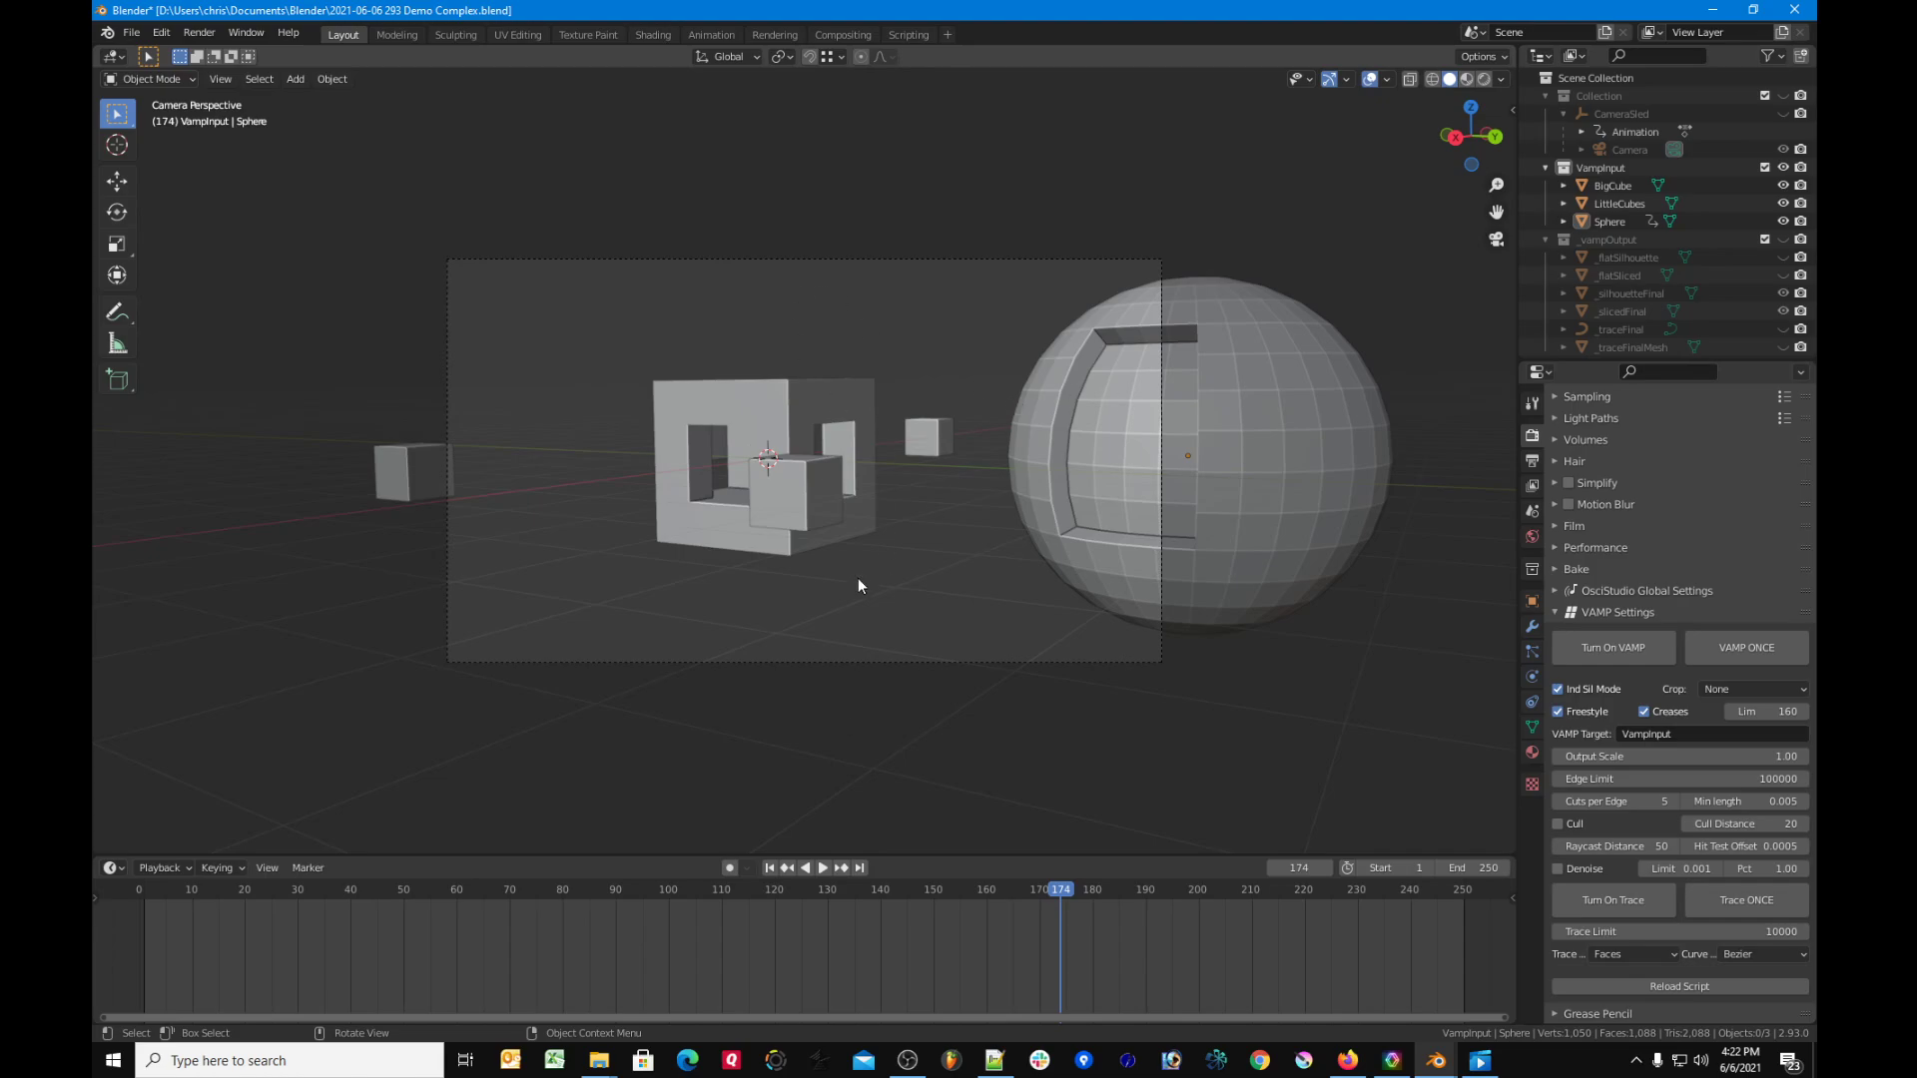
# Step: Add a Grease Pencil Collection Line Art object with Shift+A
pyautogui.hotkey('shift', 'a')
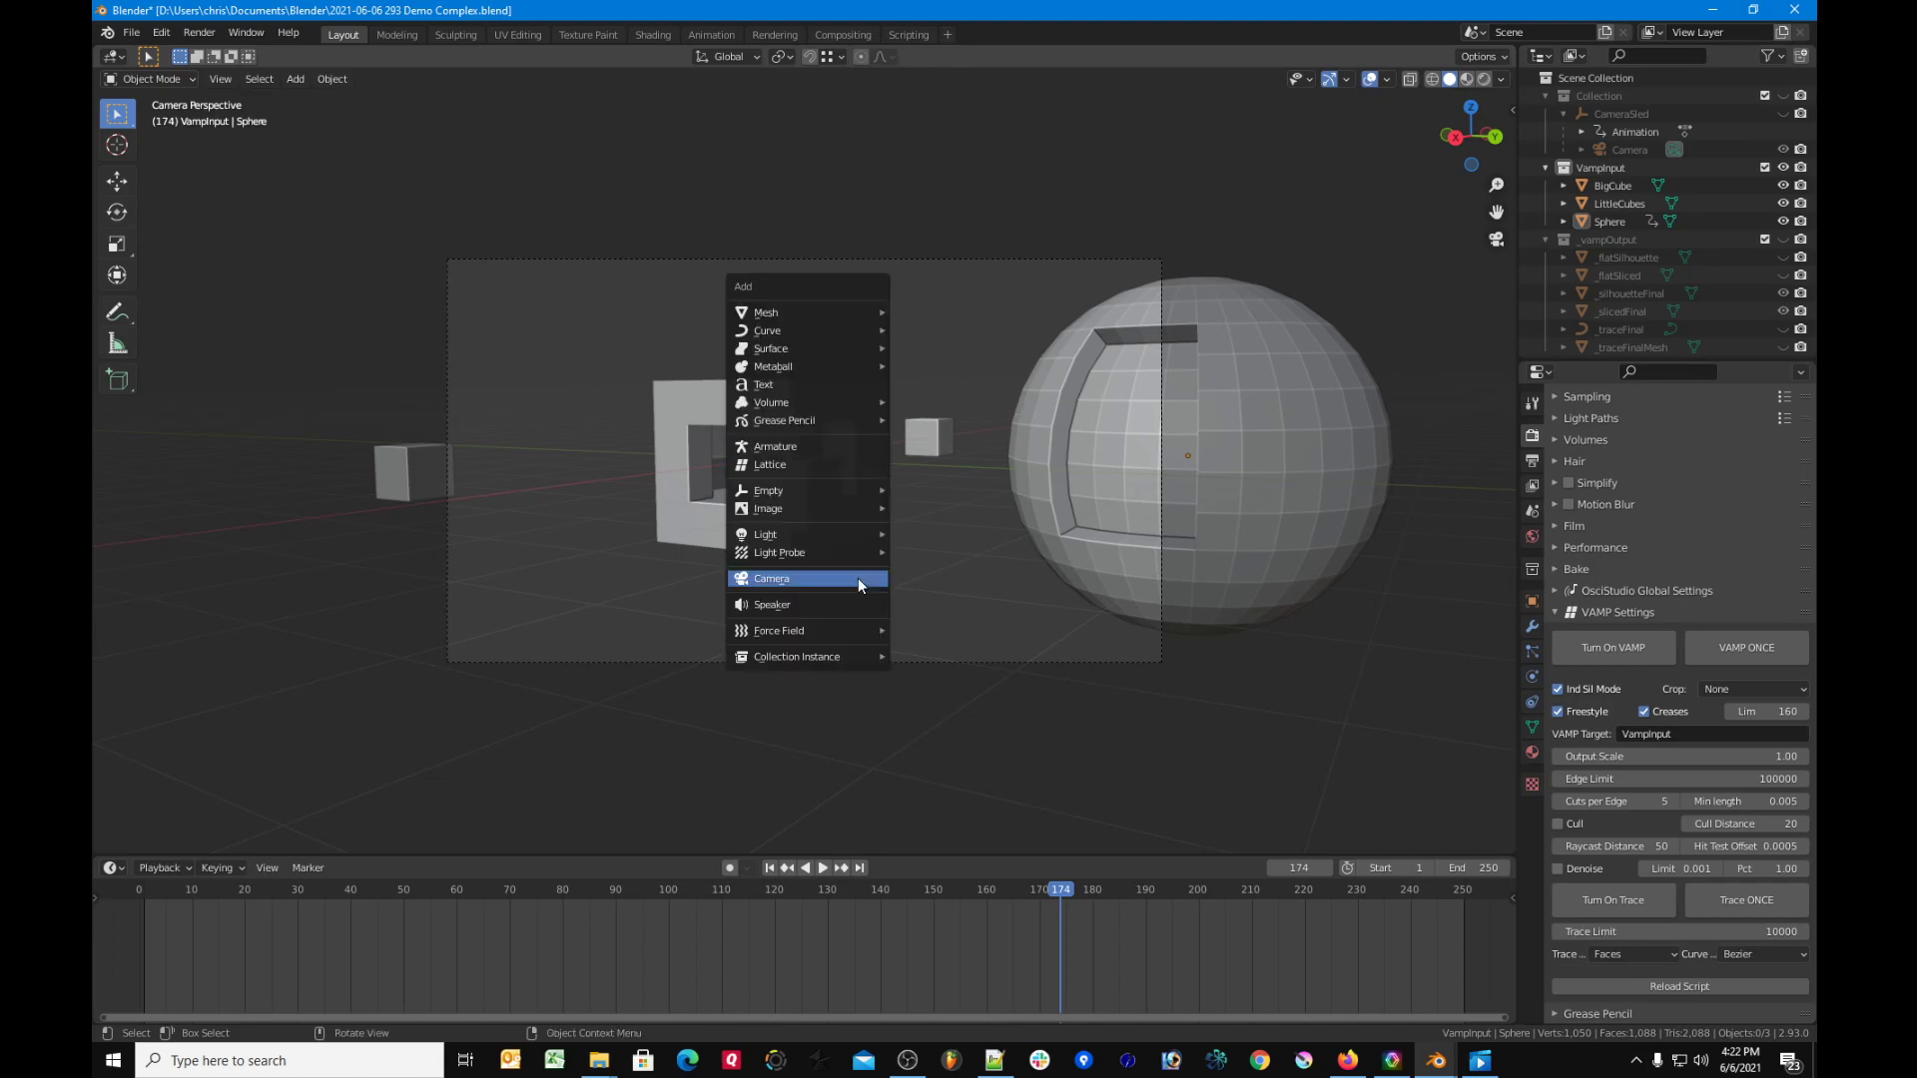
pyautogui.moveTo(811, 423)
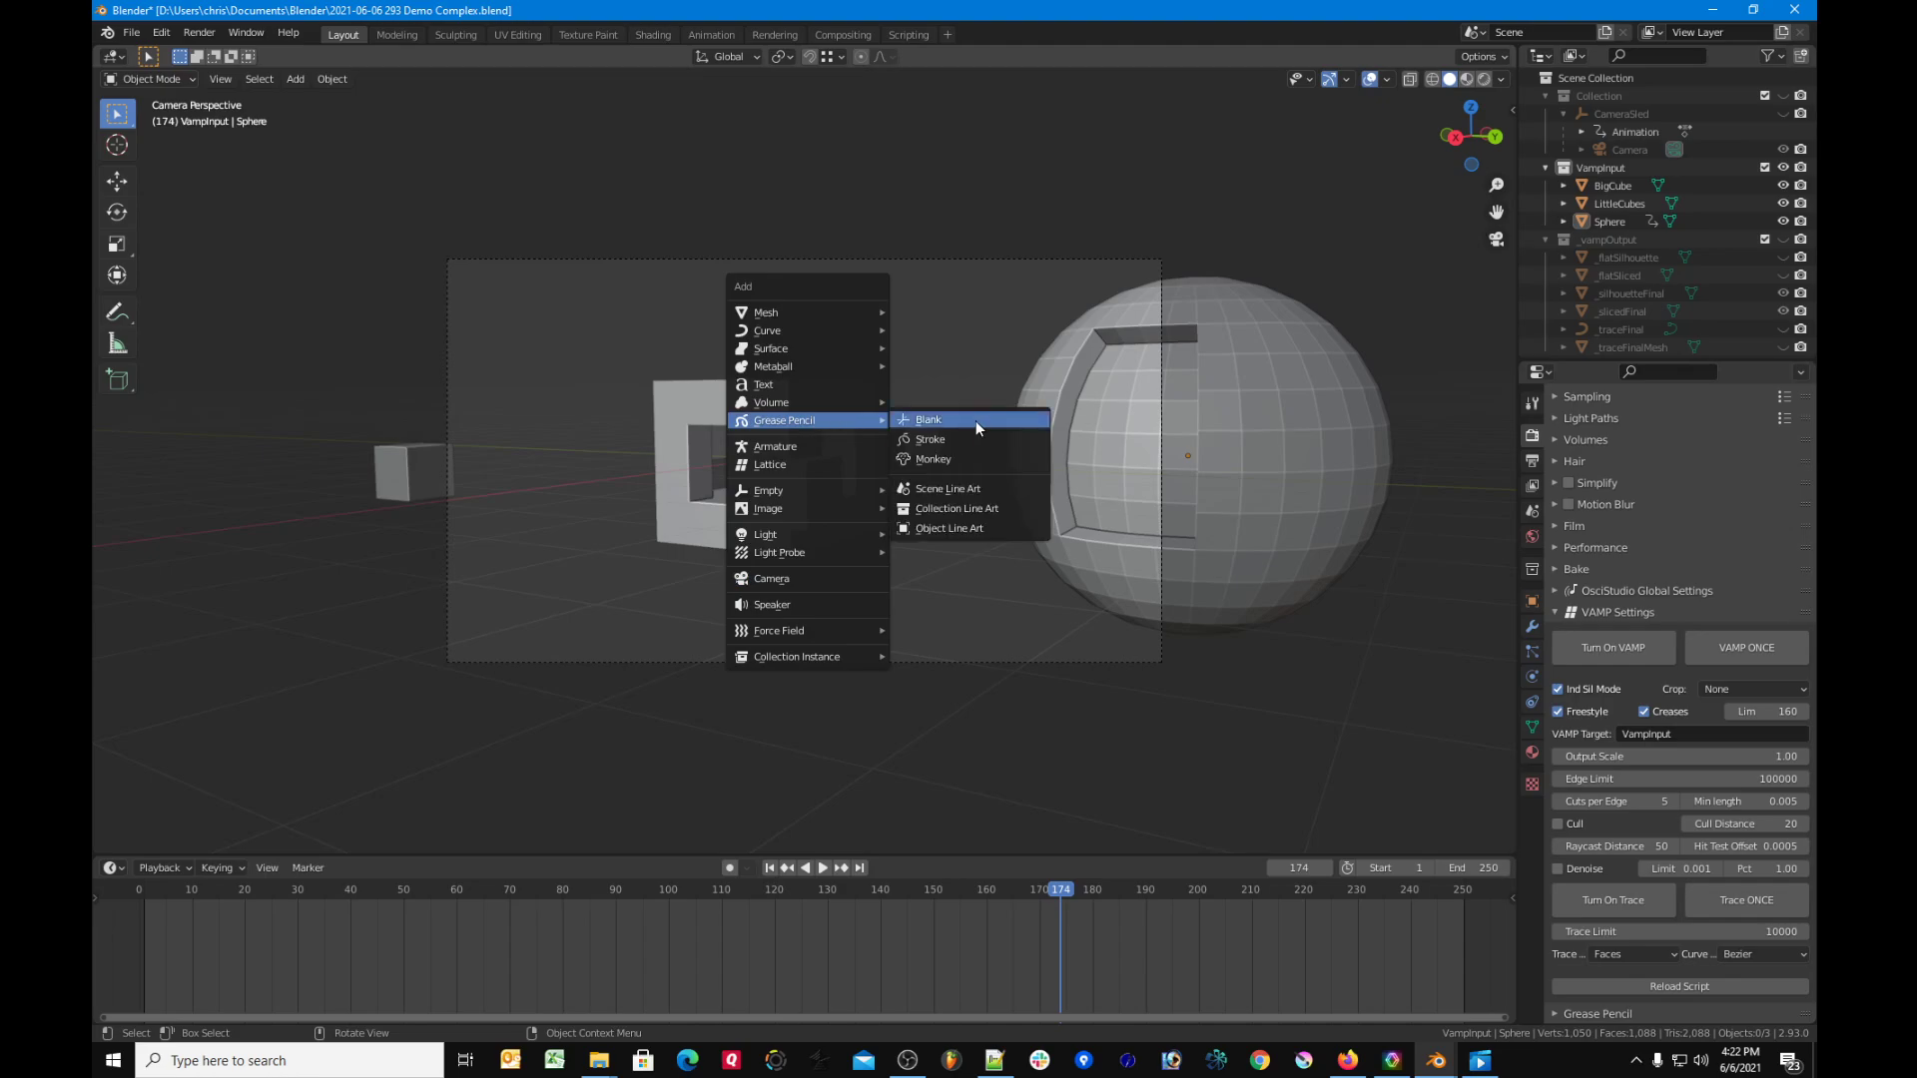
pyautogui.click(942, 517)
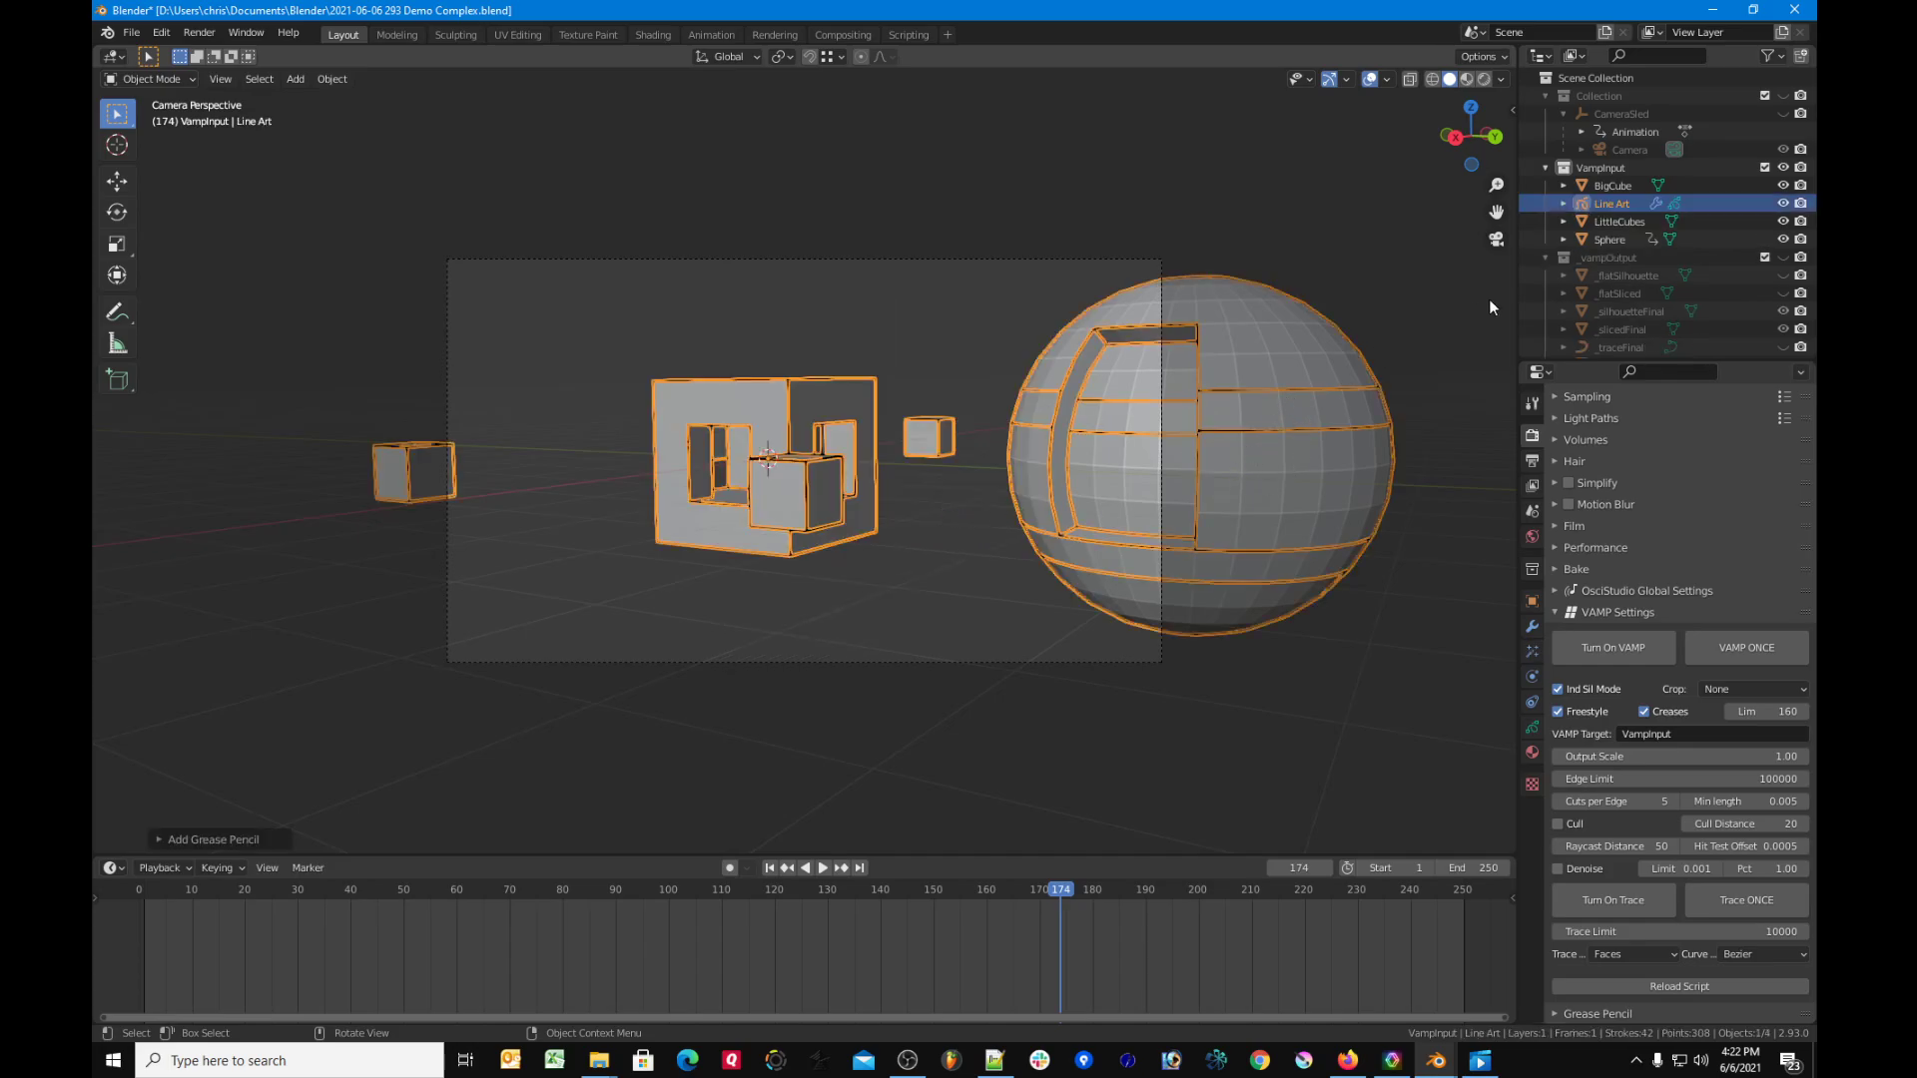
# Step: Hide the BigCube, LittleCubes and Sphere meshes so only the line art shows
pyautogui.click(1785, 167)
pyautogui.click(1785, 168)
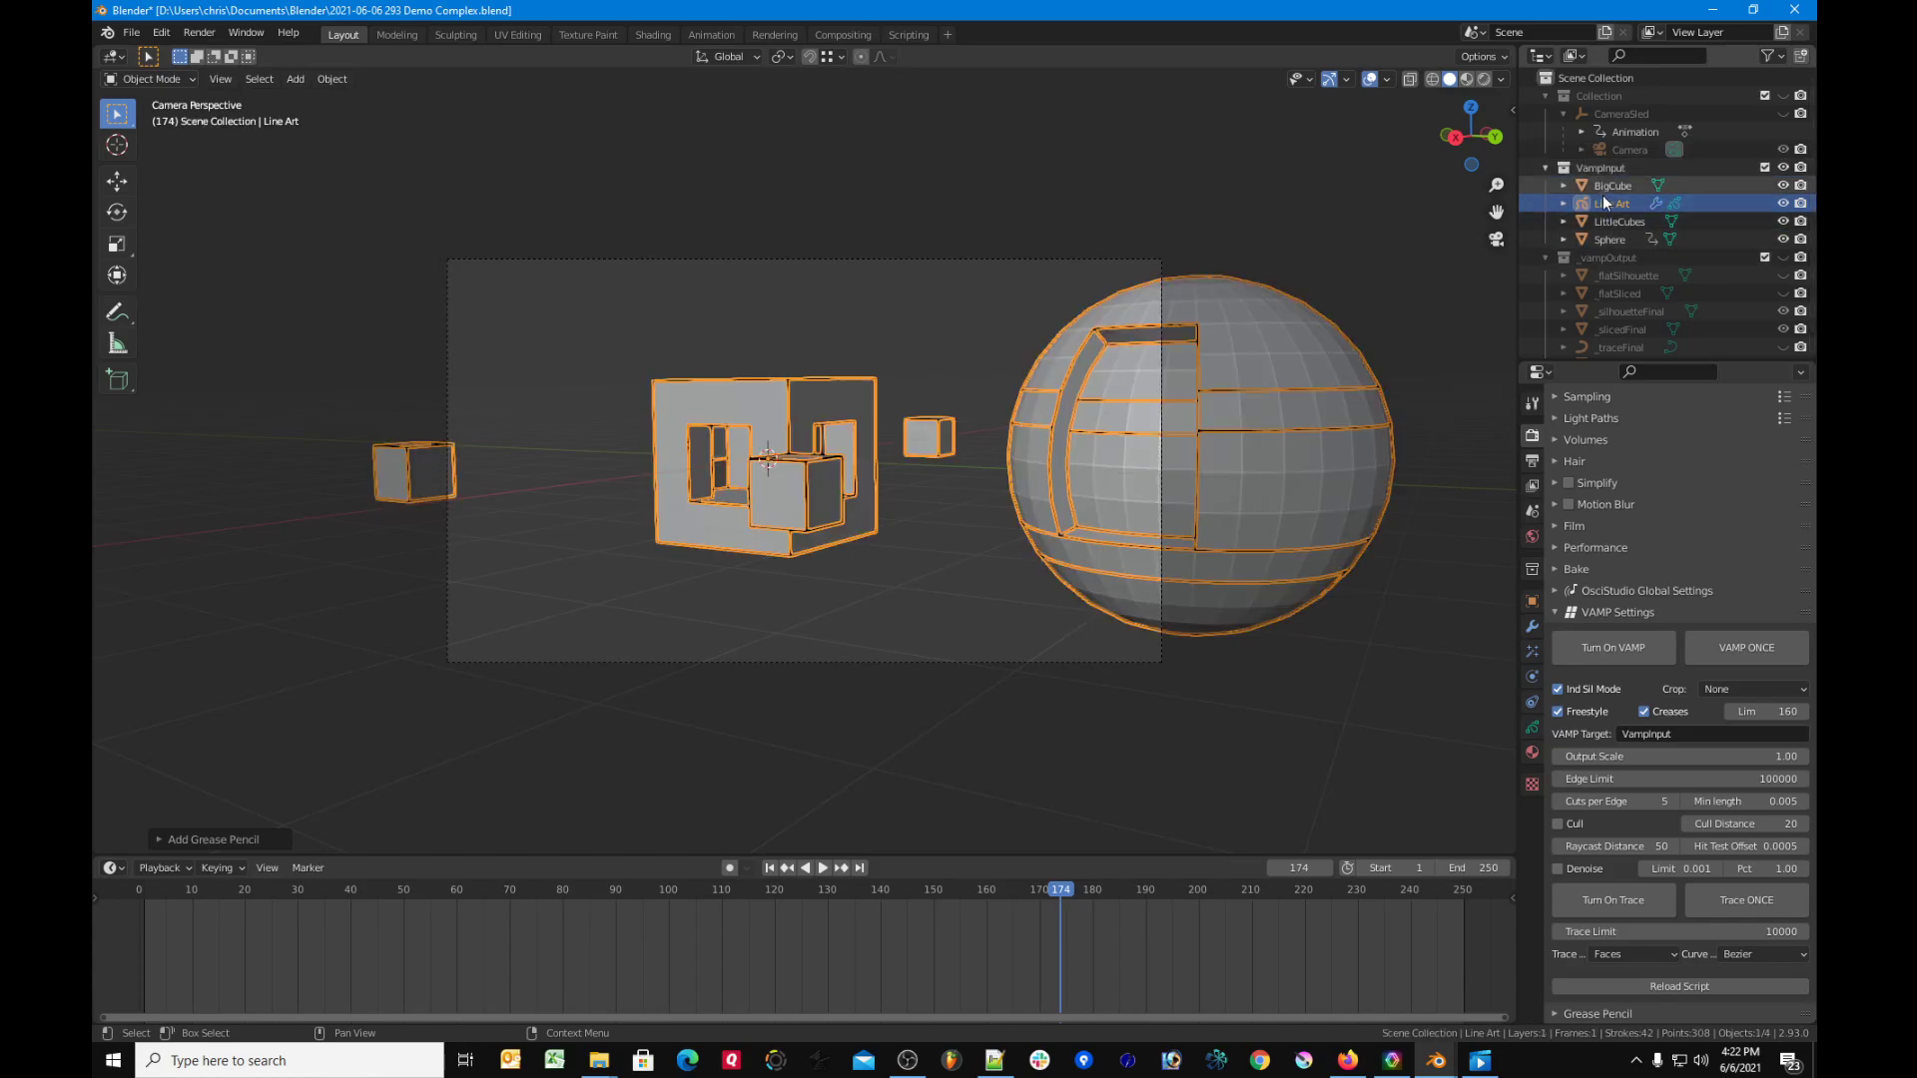
pyautogui.click(1785, 185)
pyautogui.click(1784, 222)
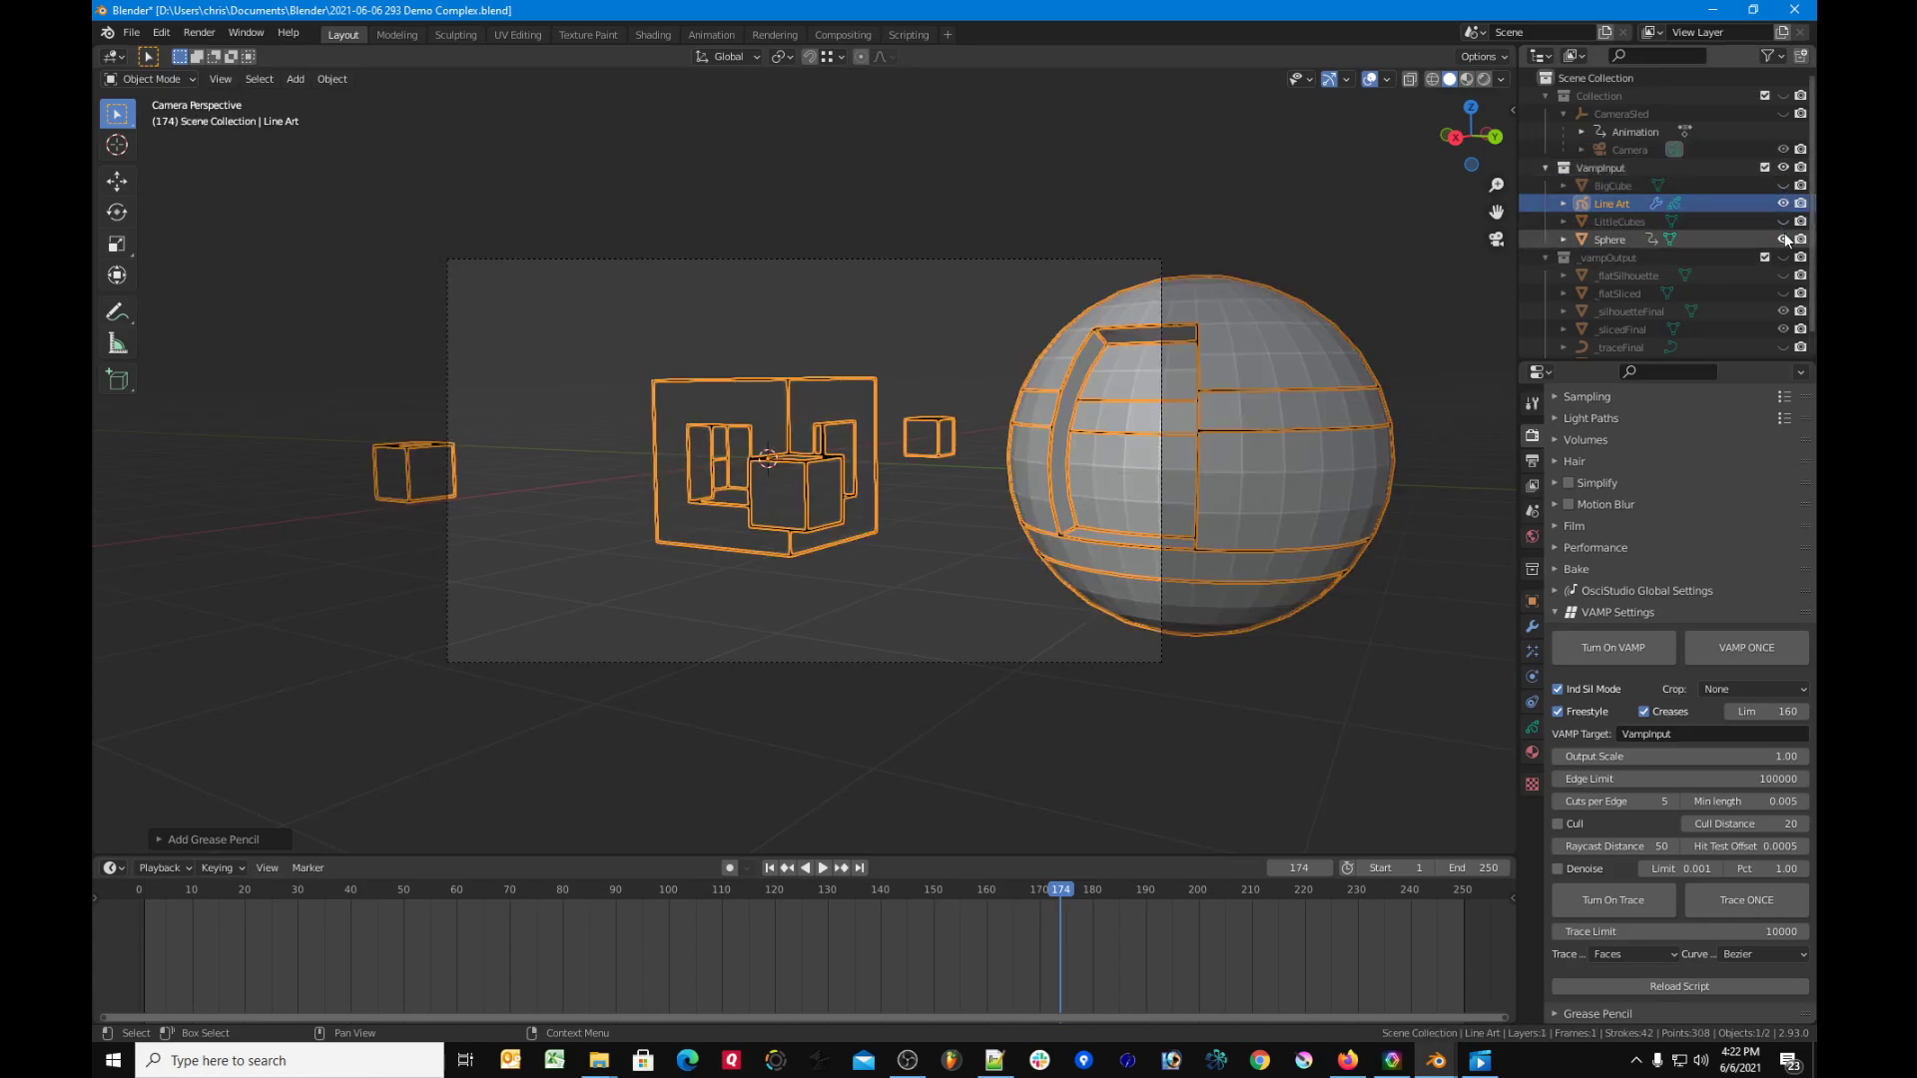
pyautogui.click(1784, 239)
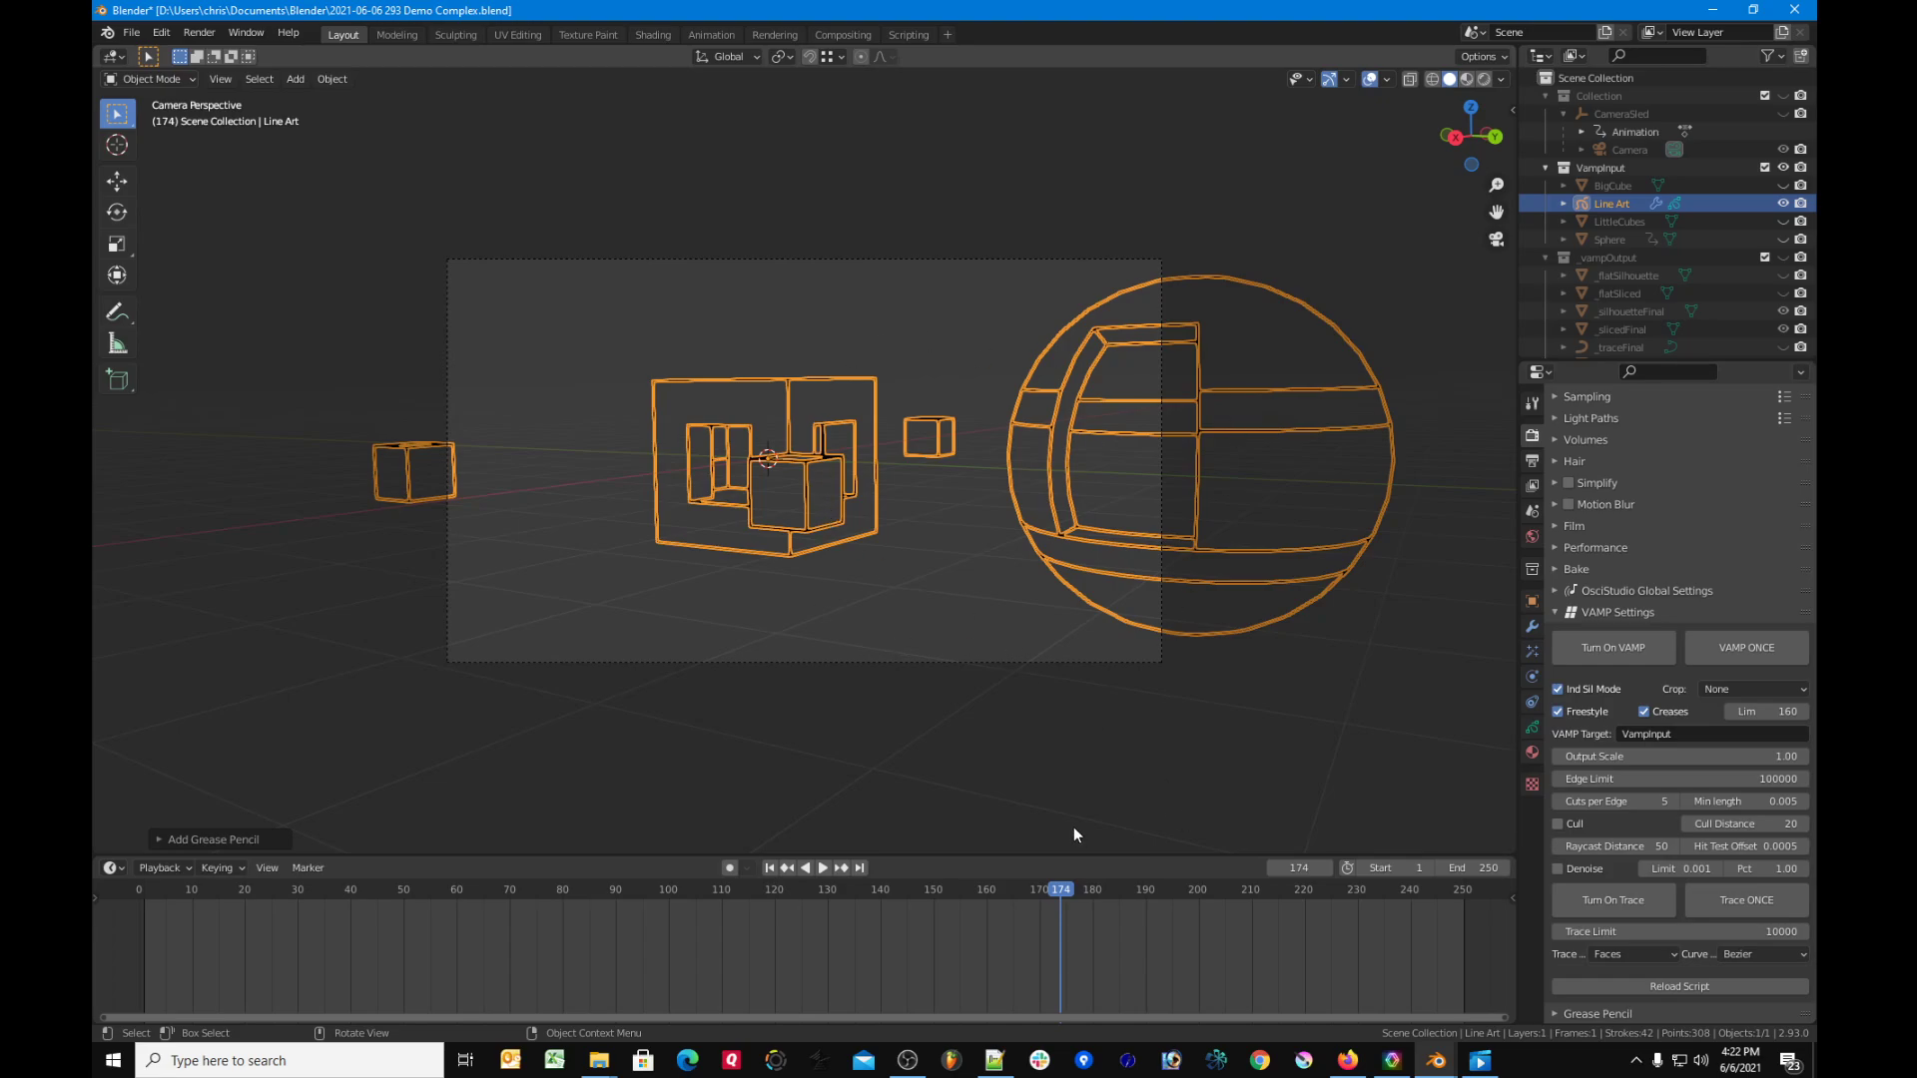
# Step: At frame 110, unhide BigCube, LittleCubes and Sphere and select the Line Art object
pyautogui.click(1045, 721)
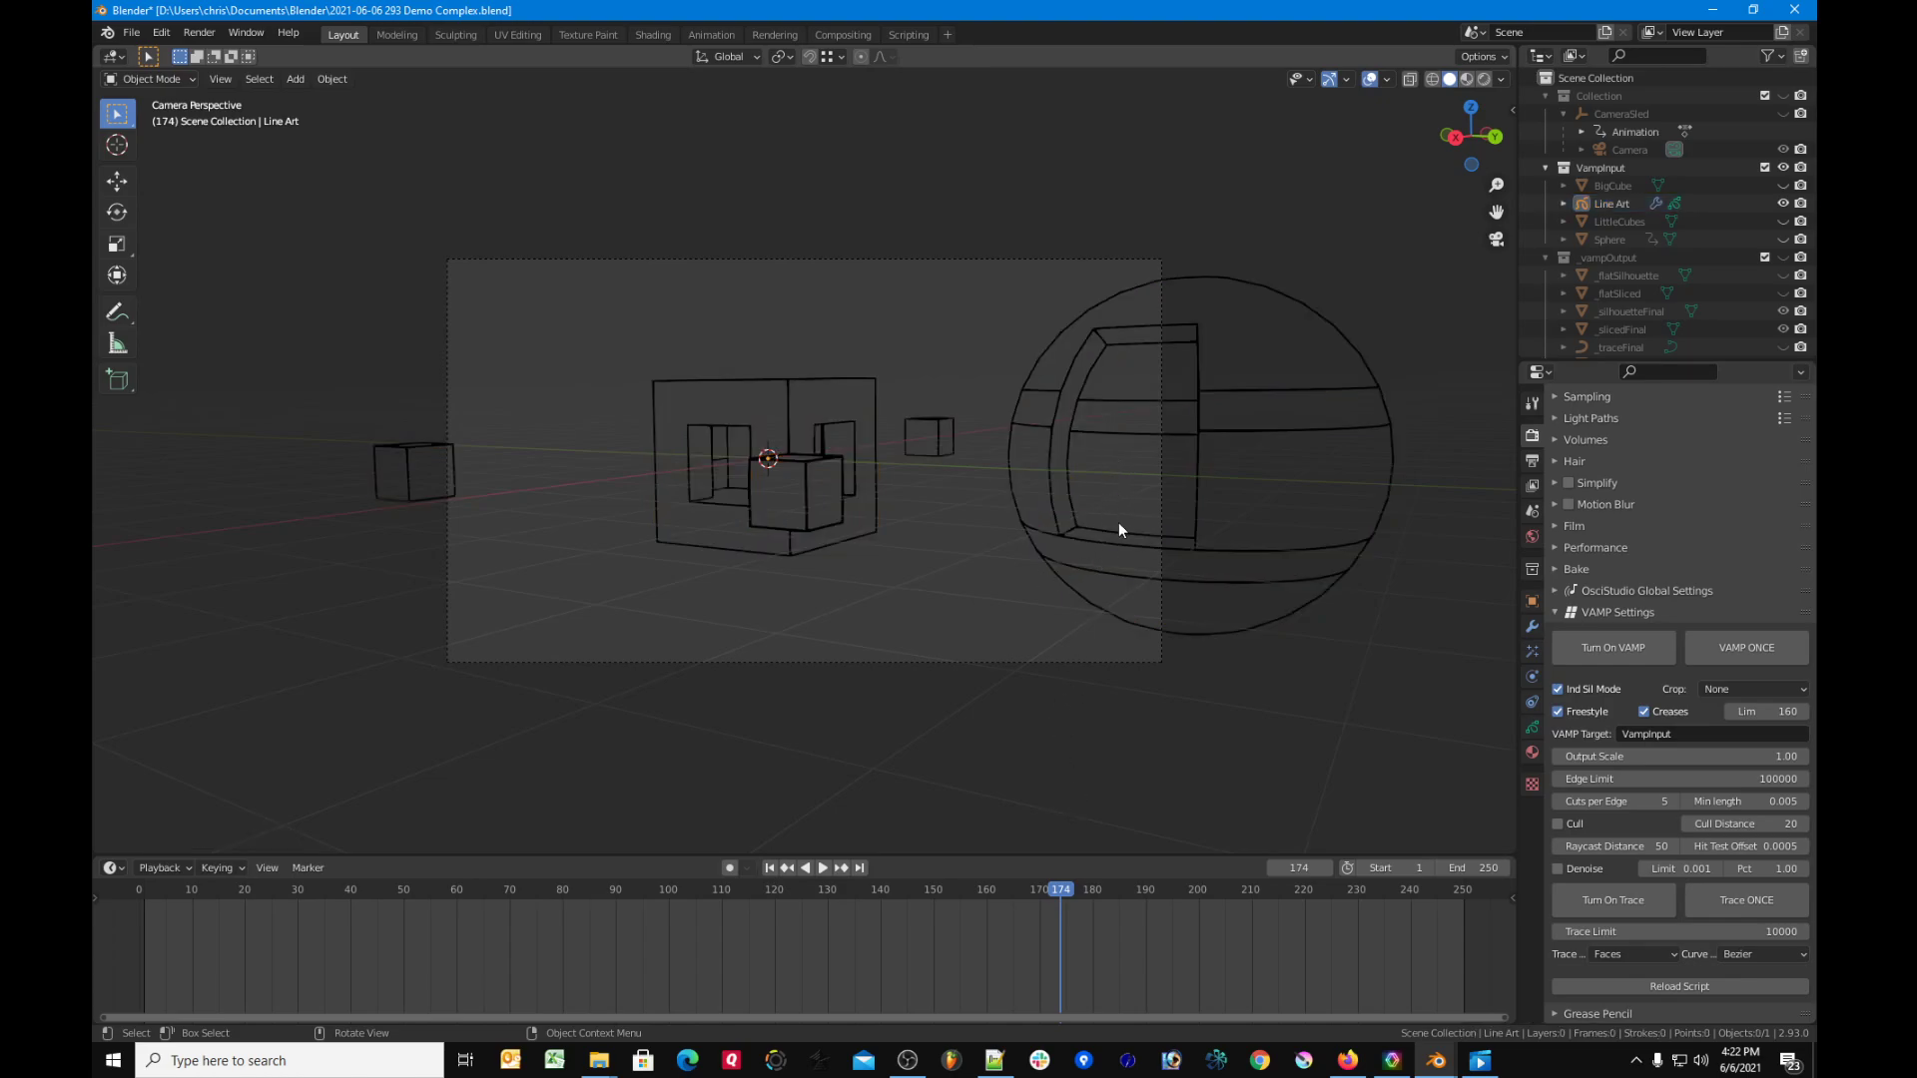
pyautogui.click(722, 885)
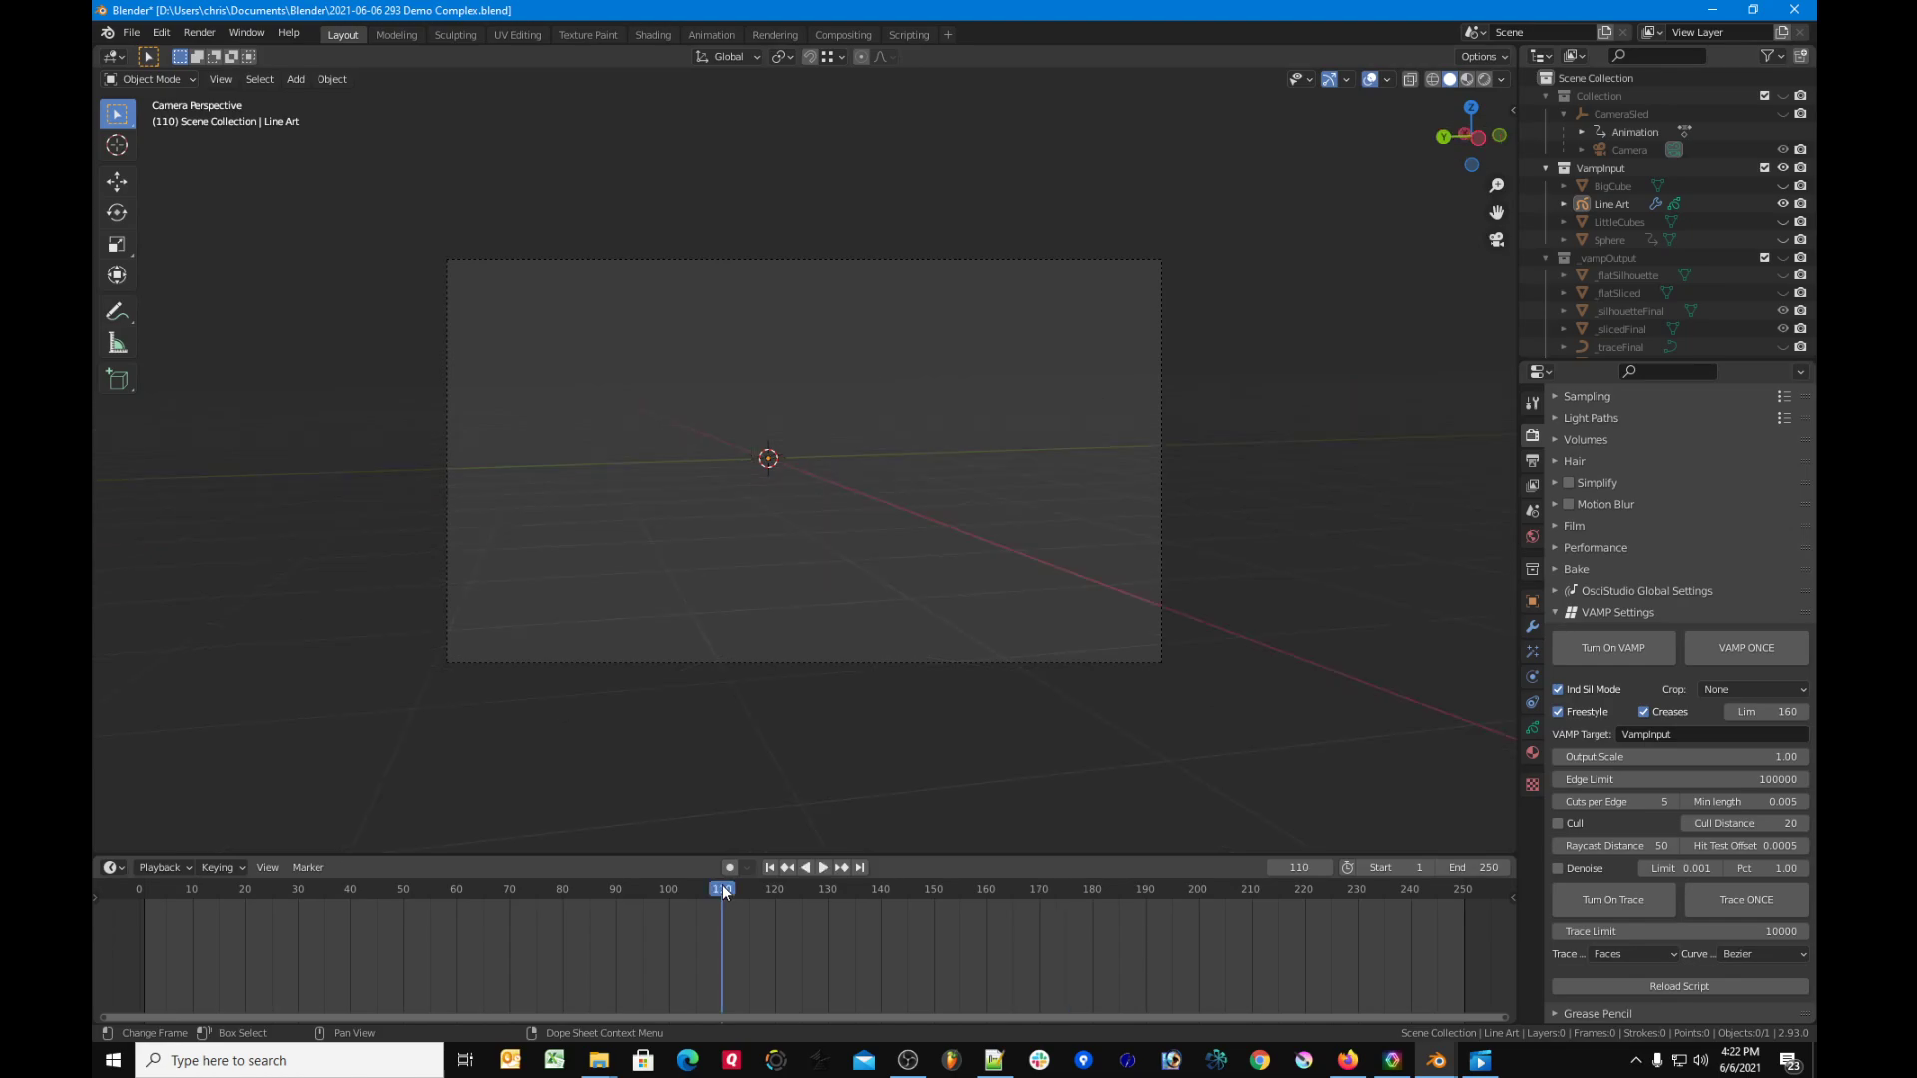
pyautogui.moveTo(1784, 186); pyautogui.dragTo(1785, 235)
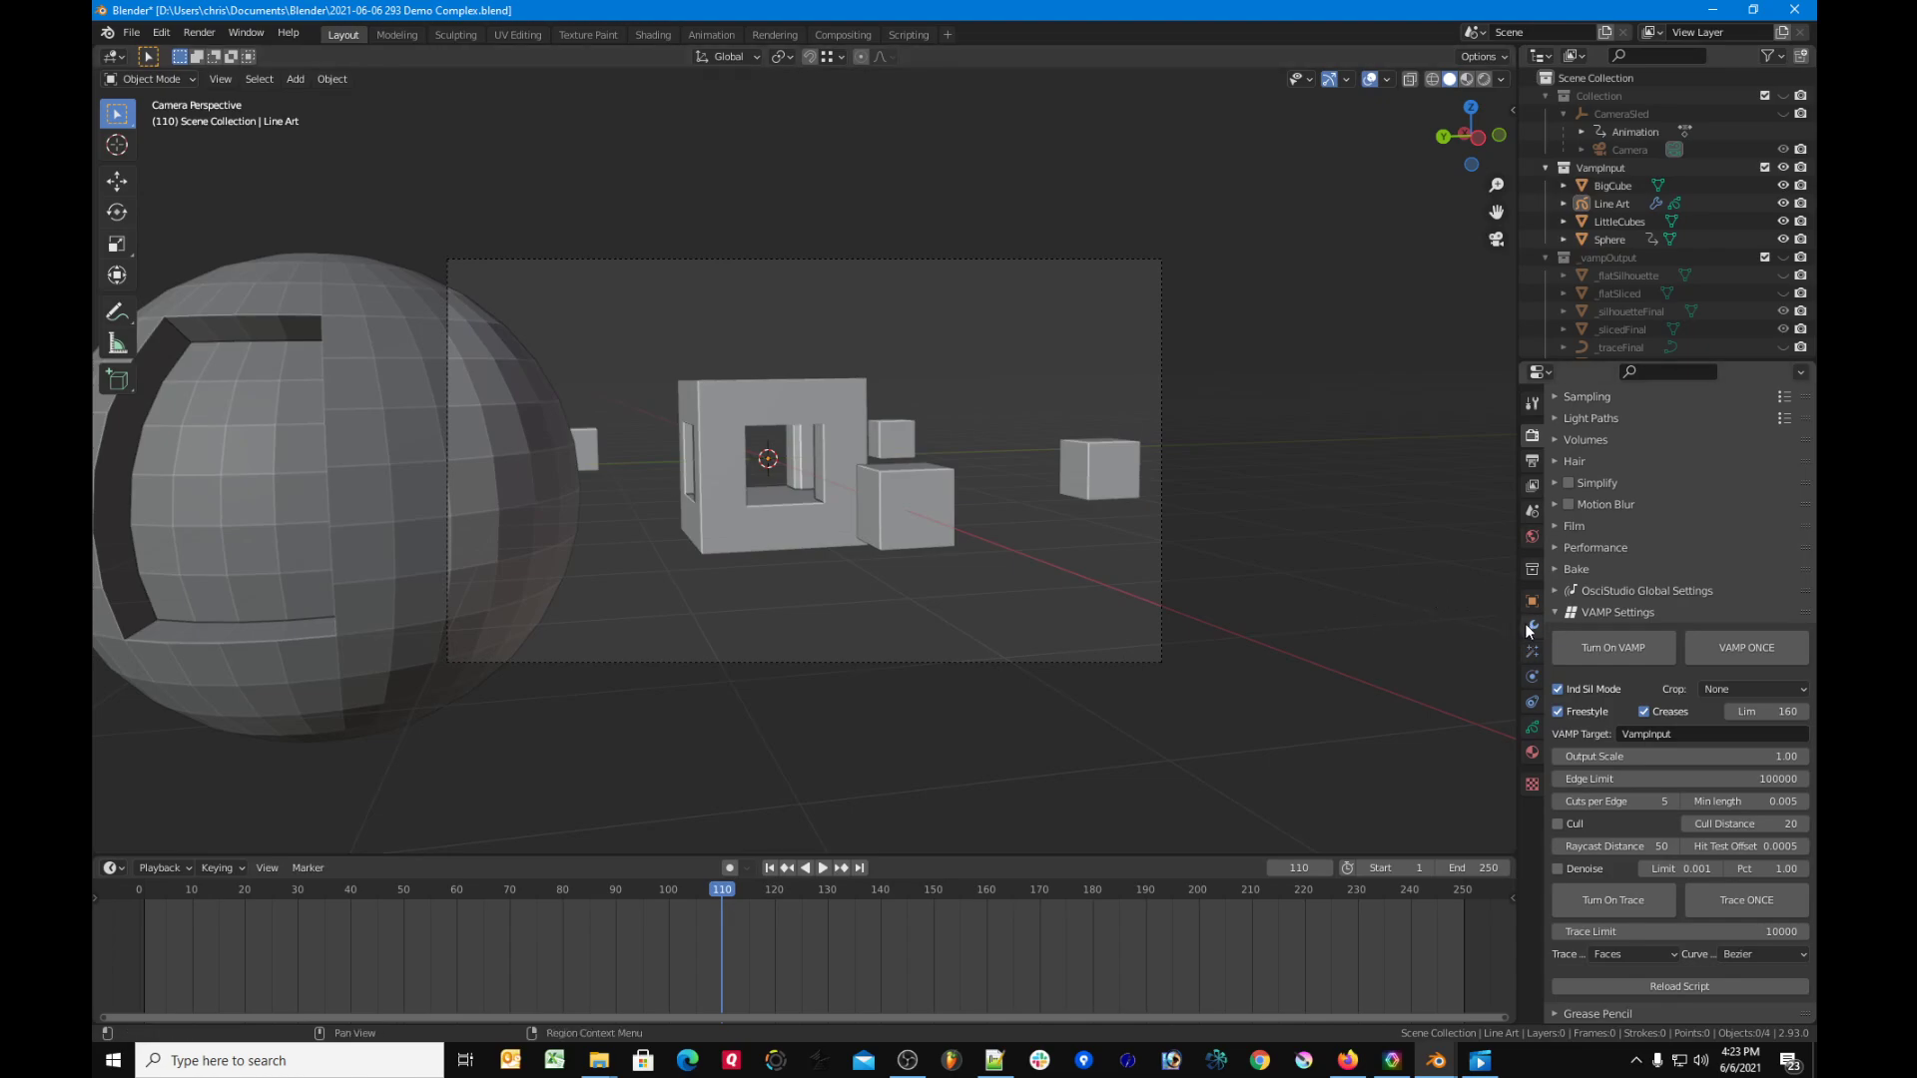
pyautogui.click(1783, 168)
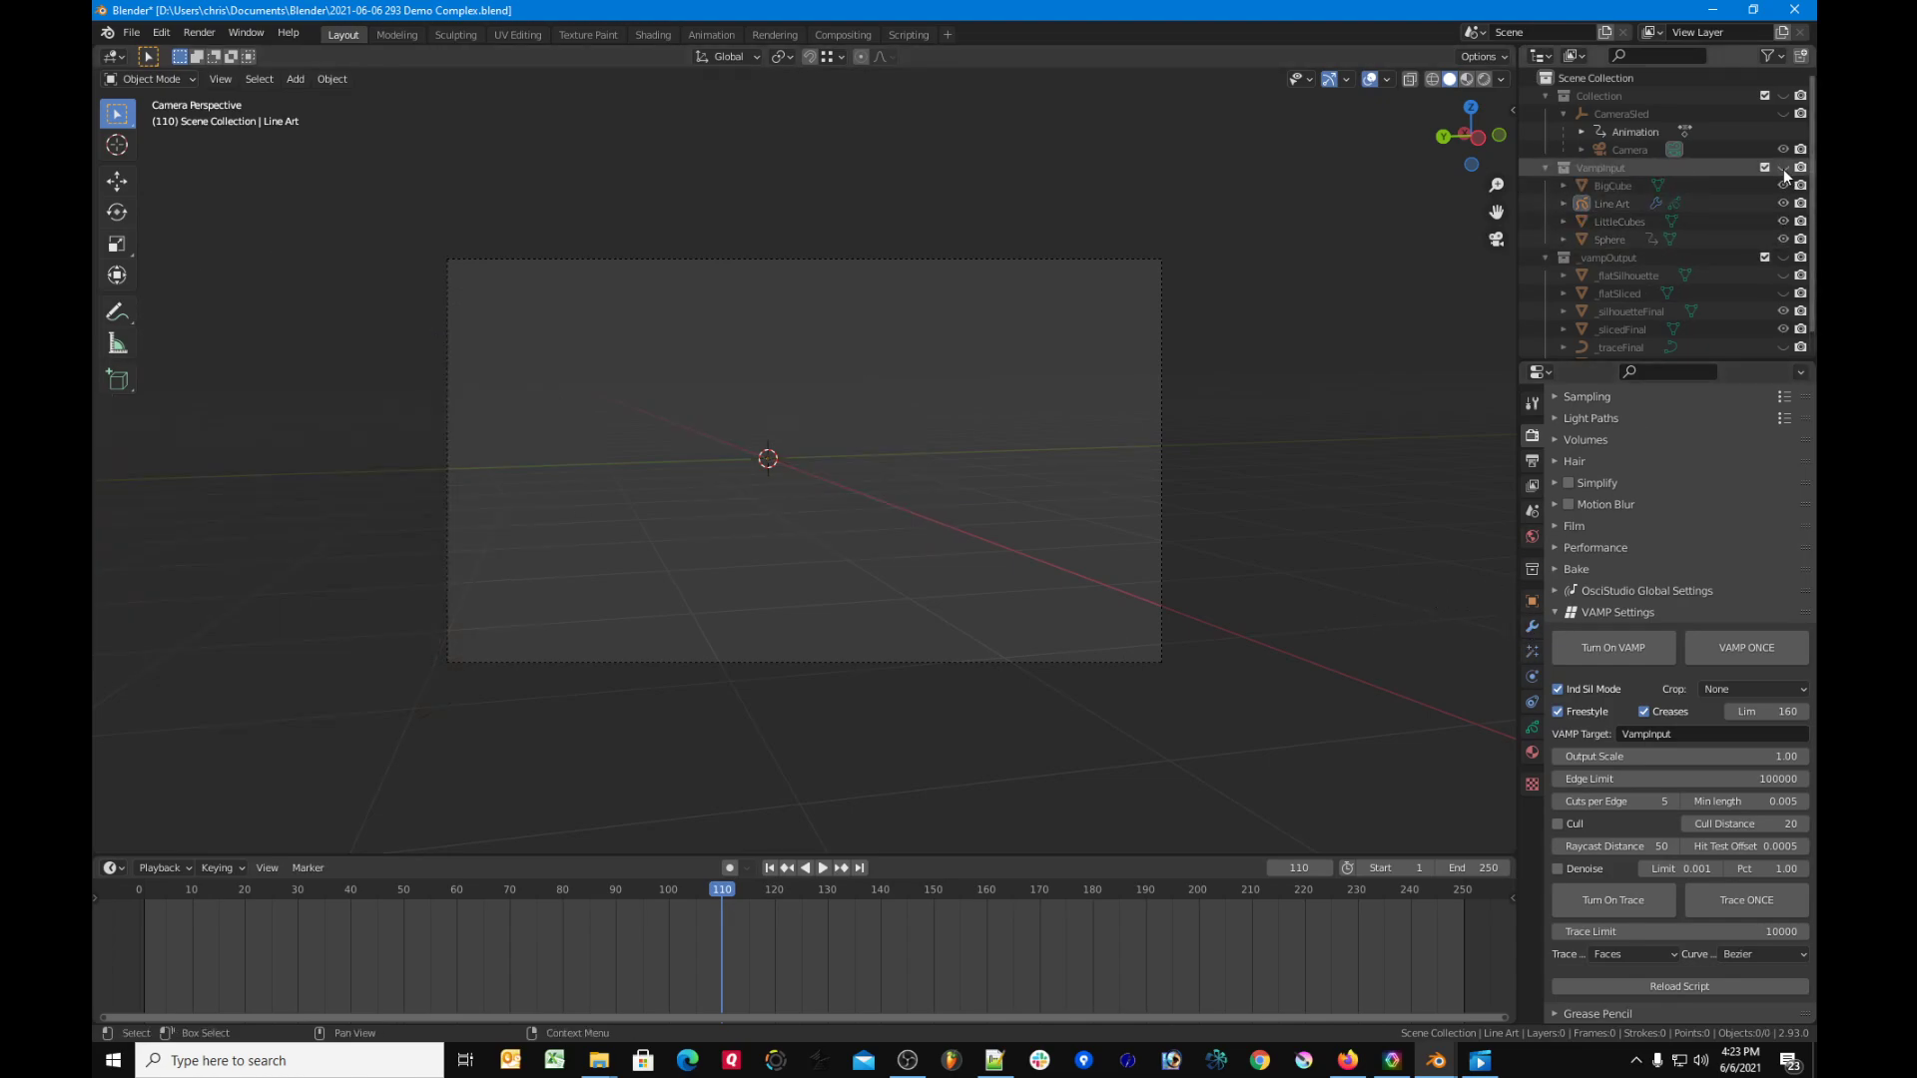
pyautogui.click(1784, 168)
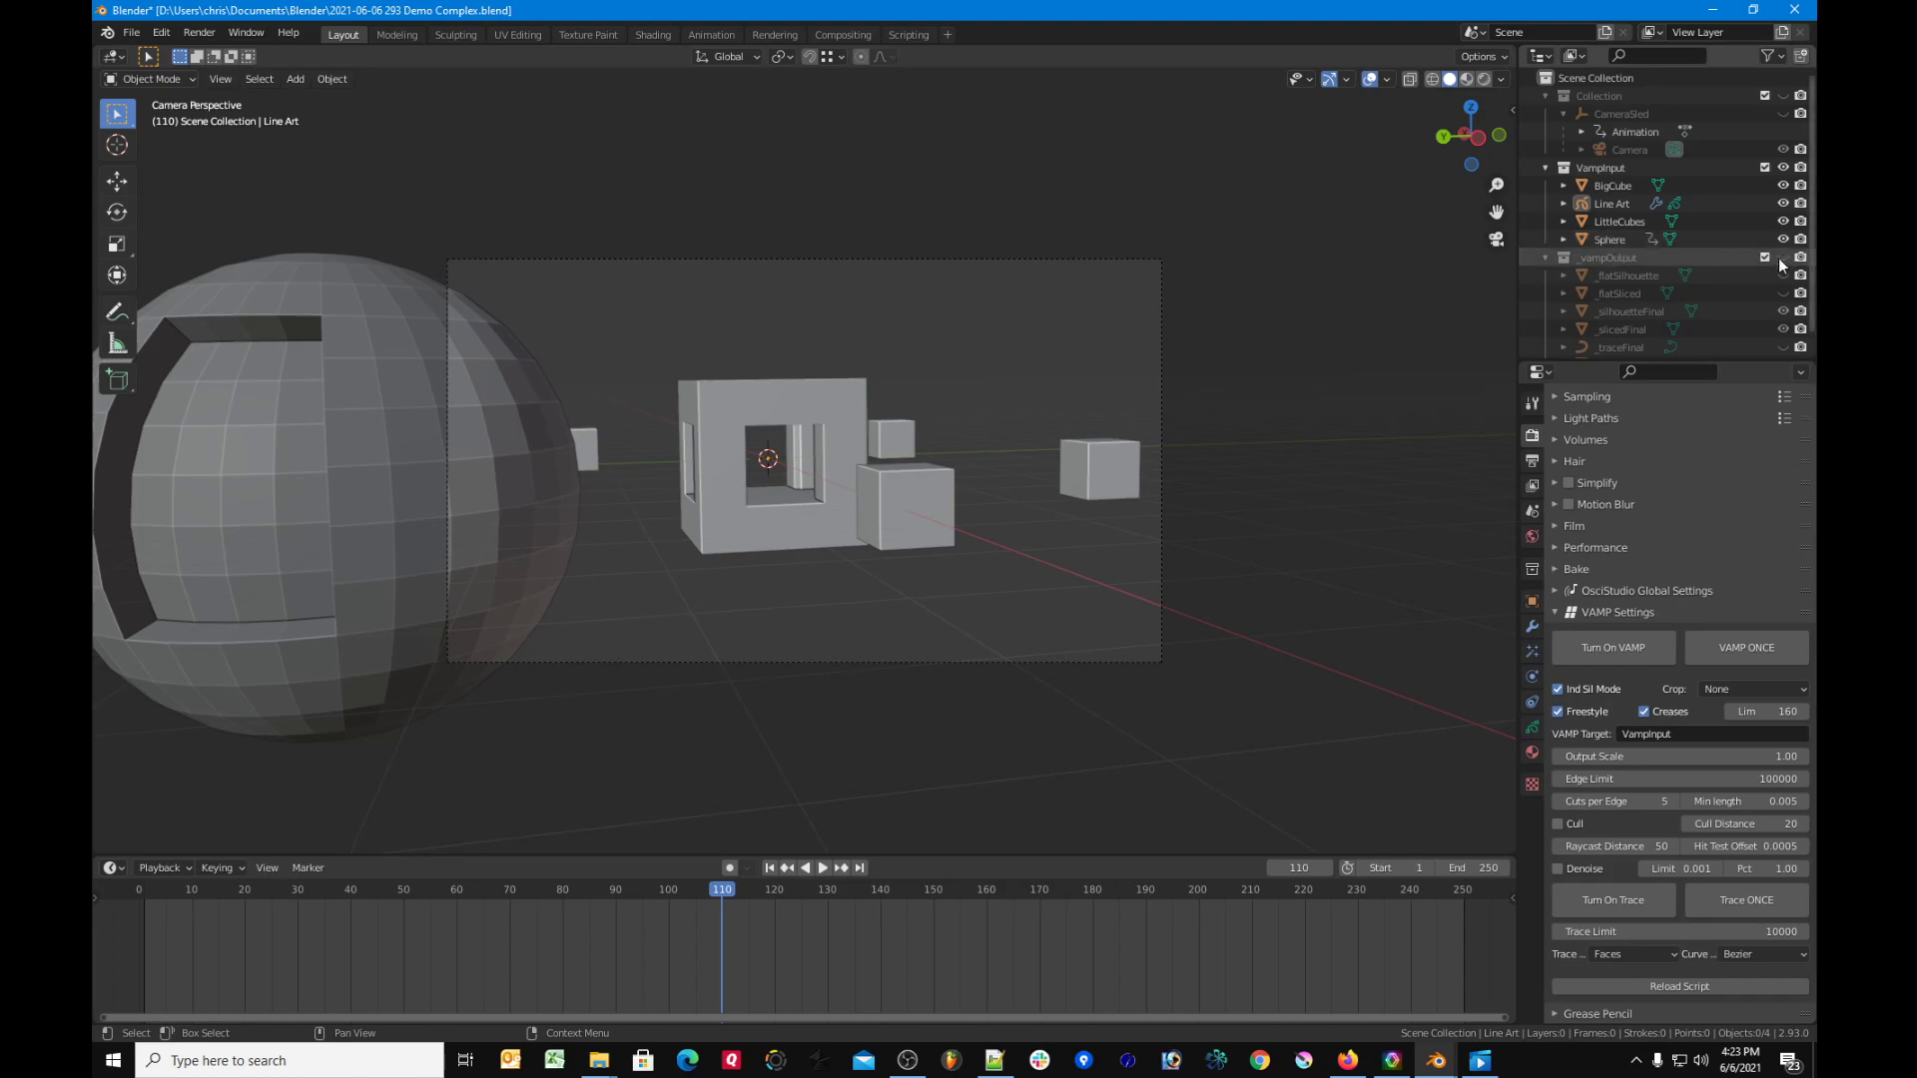
pyautogui.click(1610, 204)
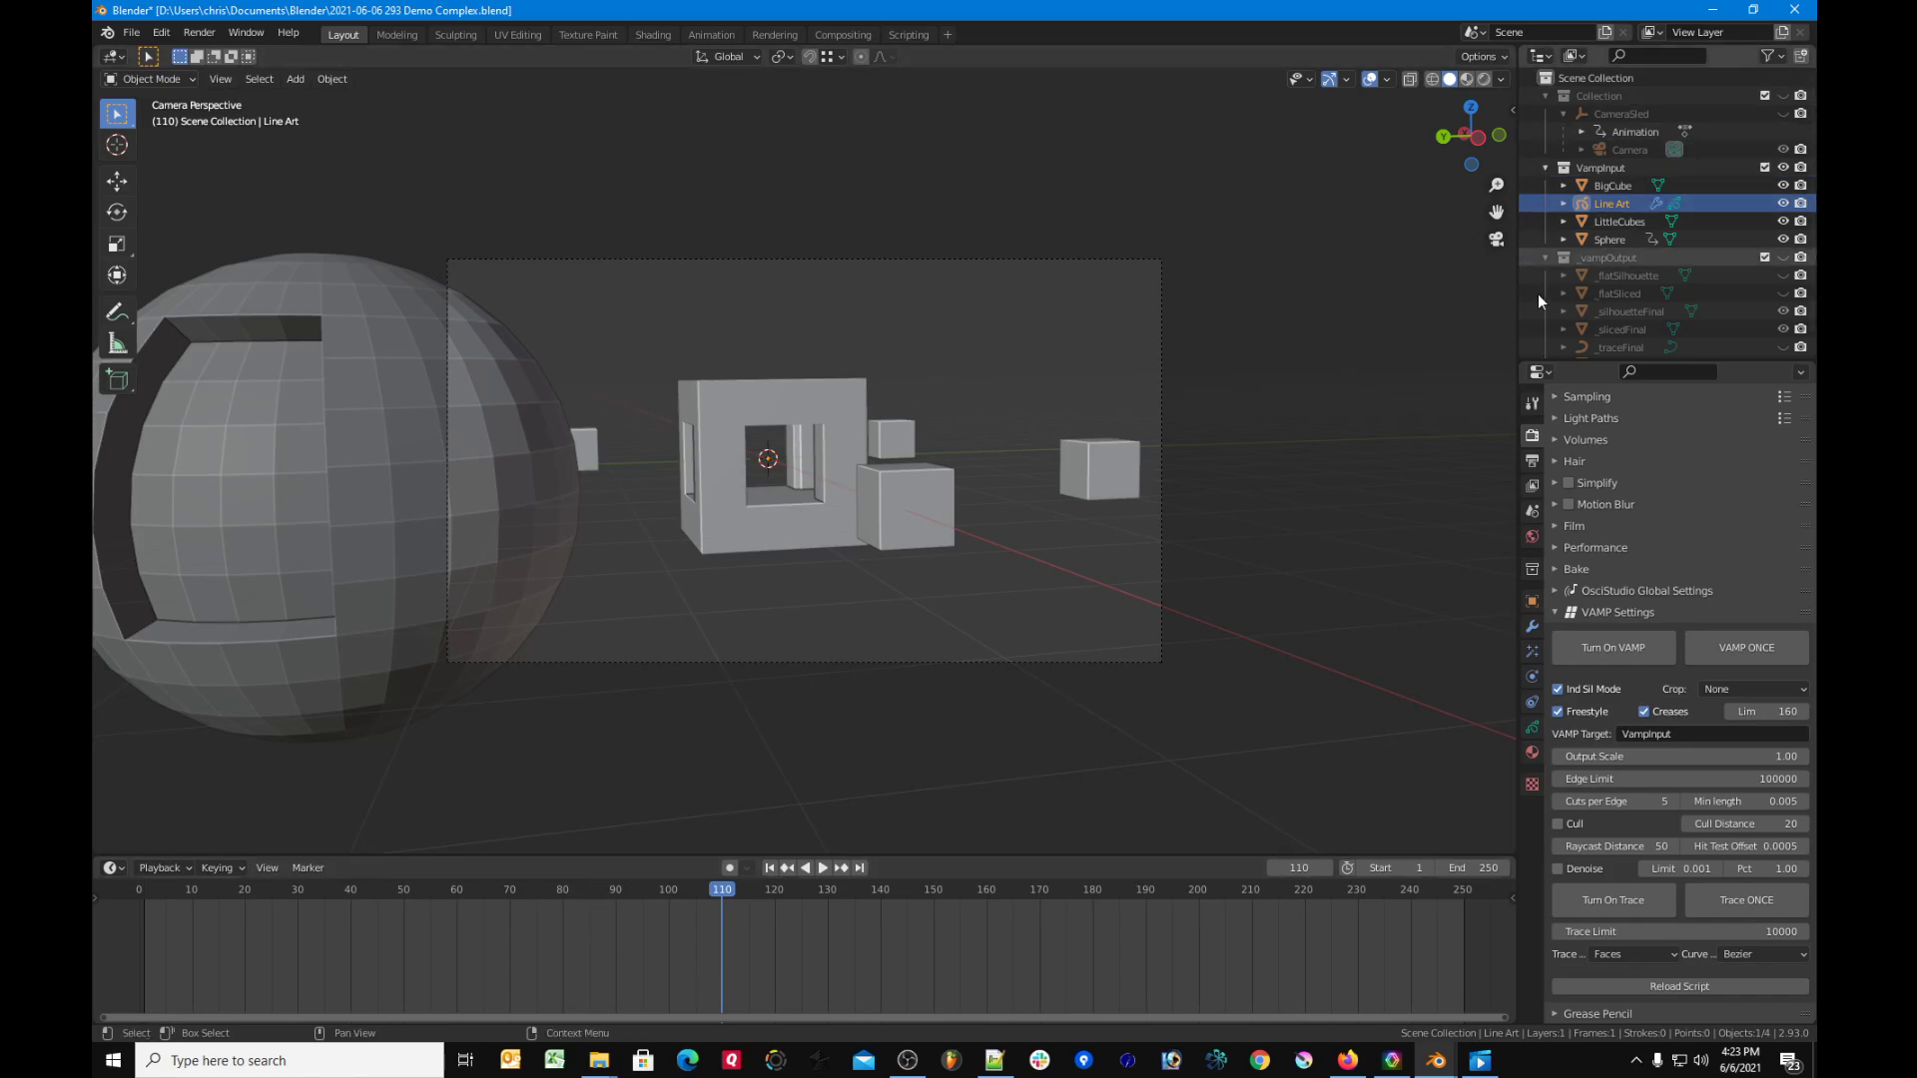
# Step: Scrub frames 82 to 115, temporarily hiding BigCube to check the line art follows
pyautogui.moveTo(727, 892)
pyautogui.mouseDown()
pyautogui.moveTo(679, 891)
pyautogui.moveTo(748, 891)
pyautogui.mouseUp()
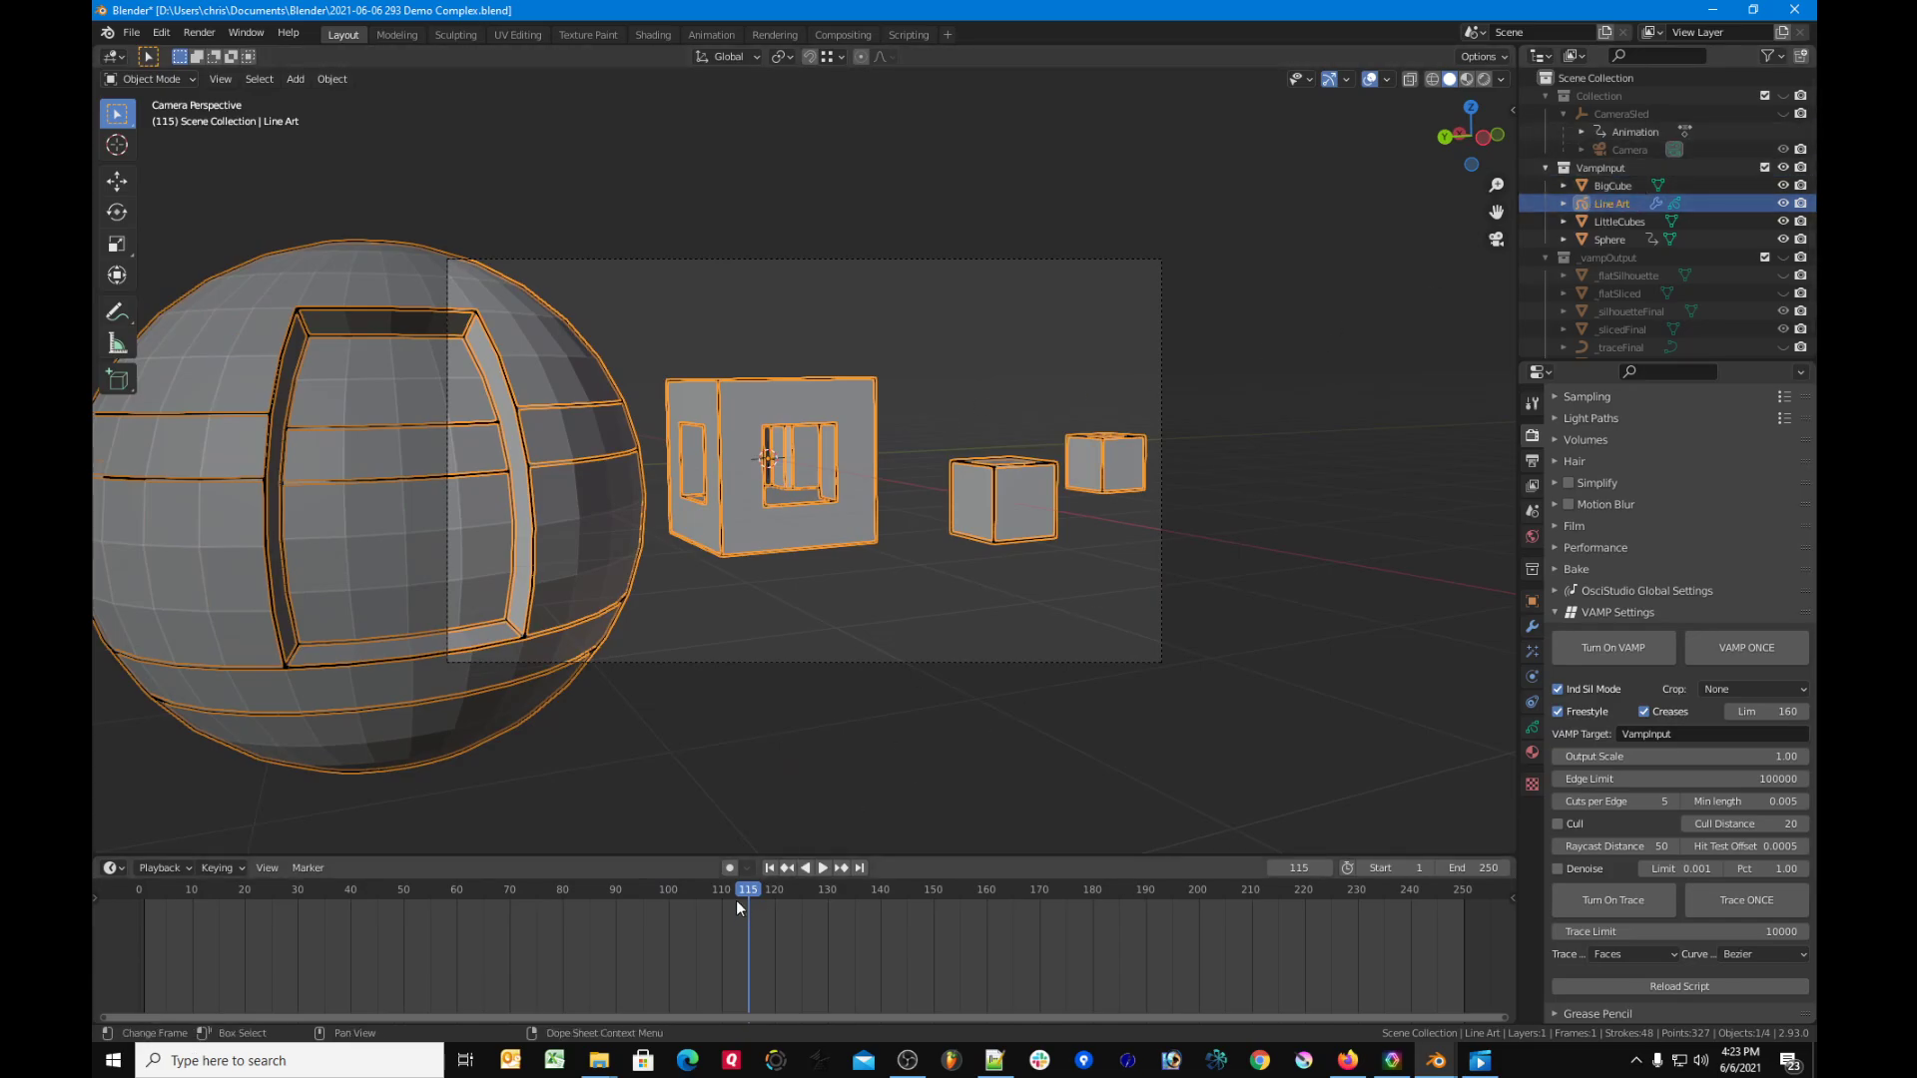
pyautogui.moveTo(735, 895); pyautogui.dragTo(583, 901)
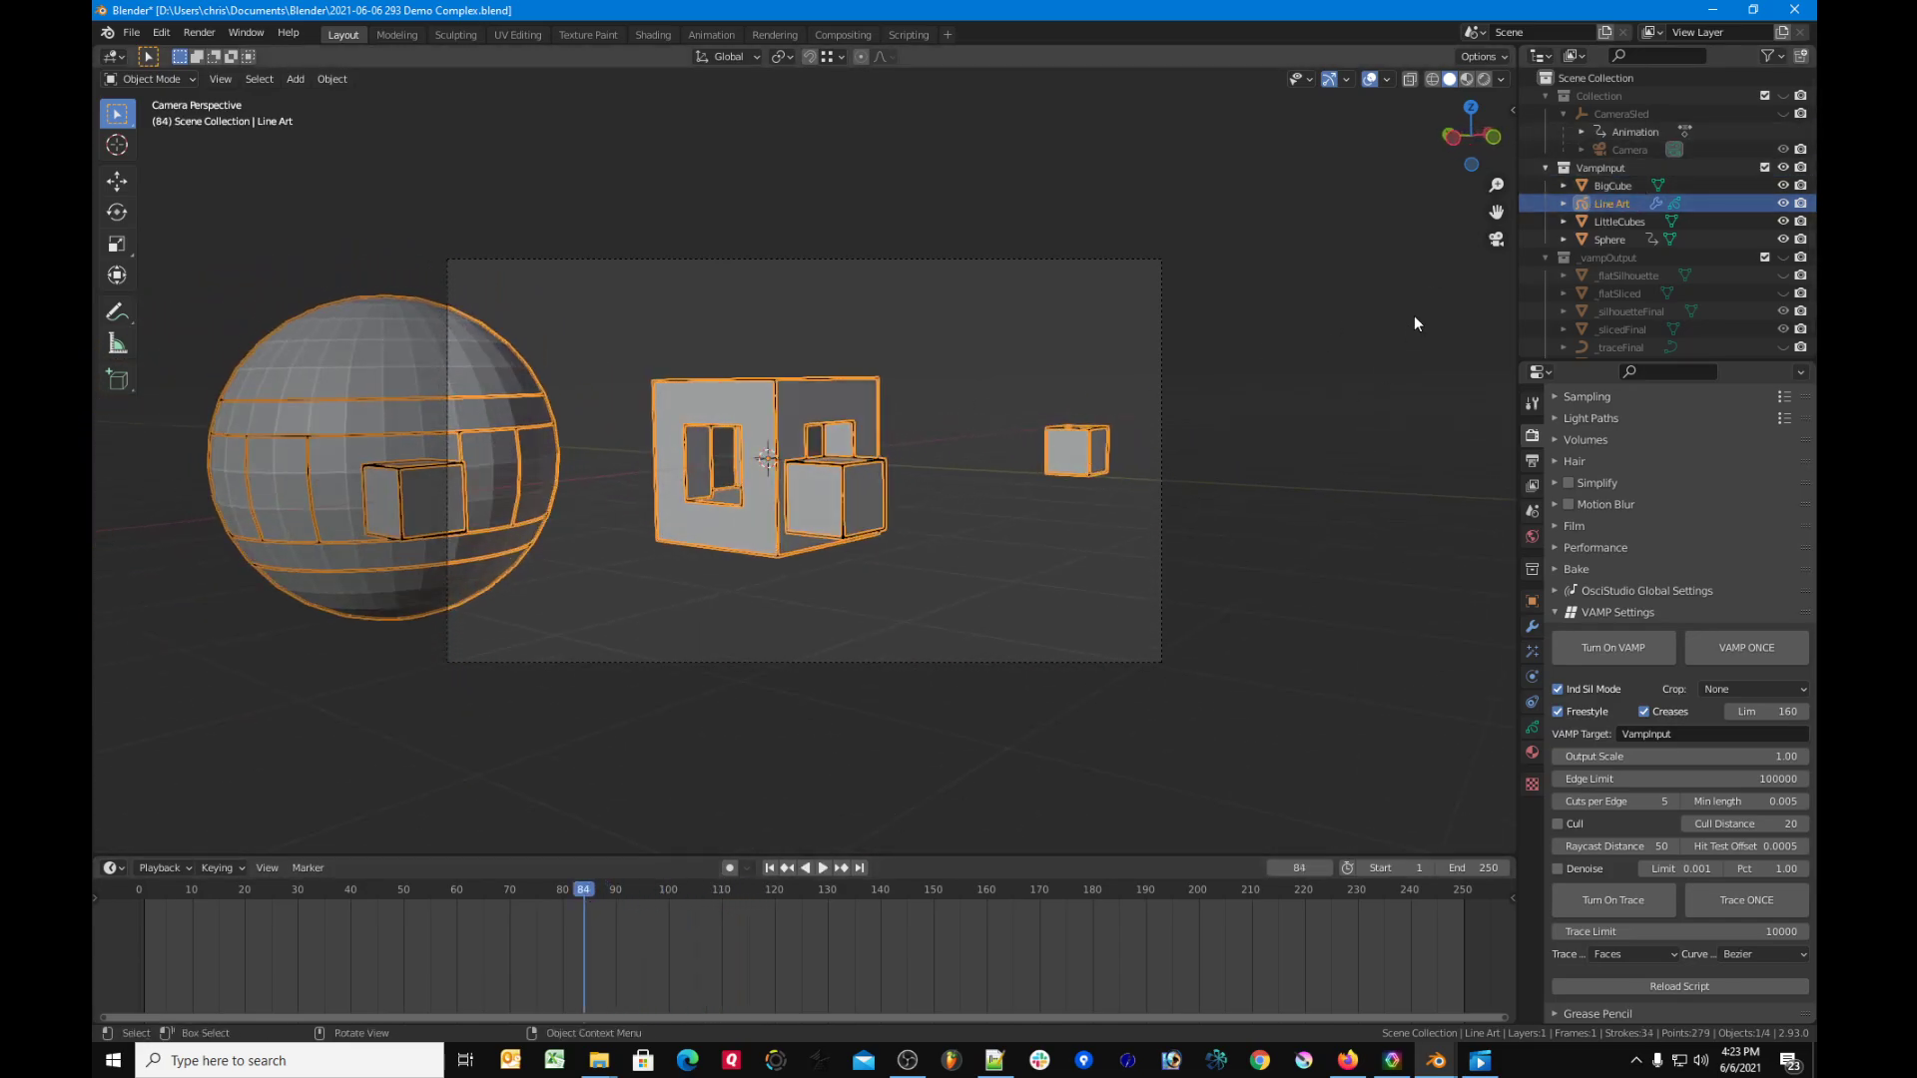
pyautogui.click(1782, 185)
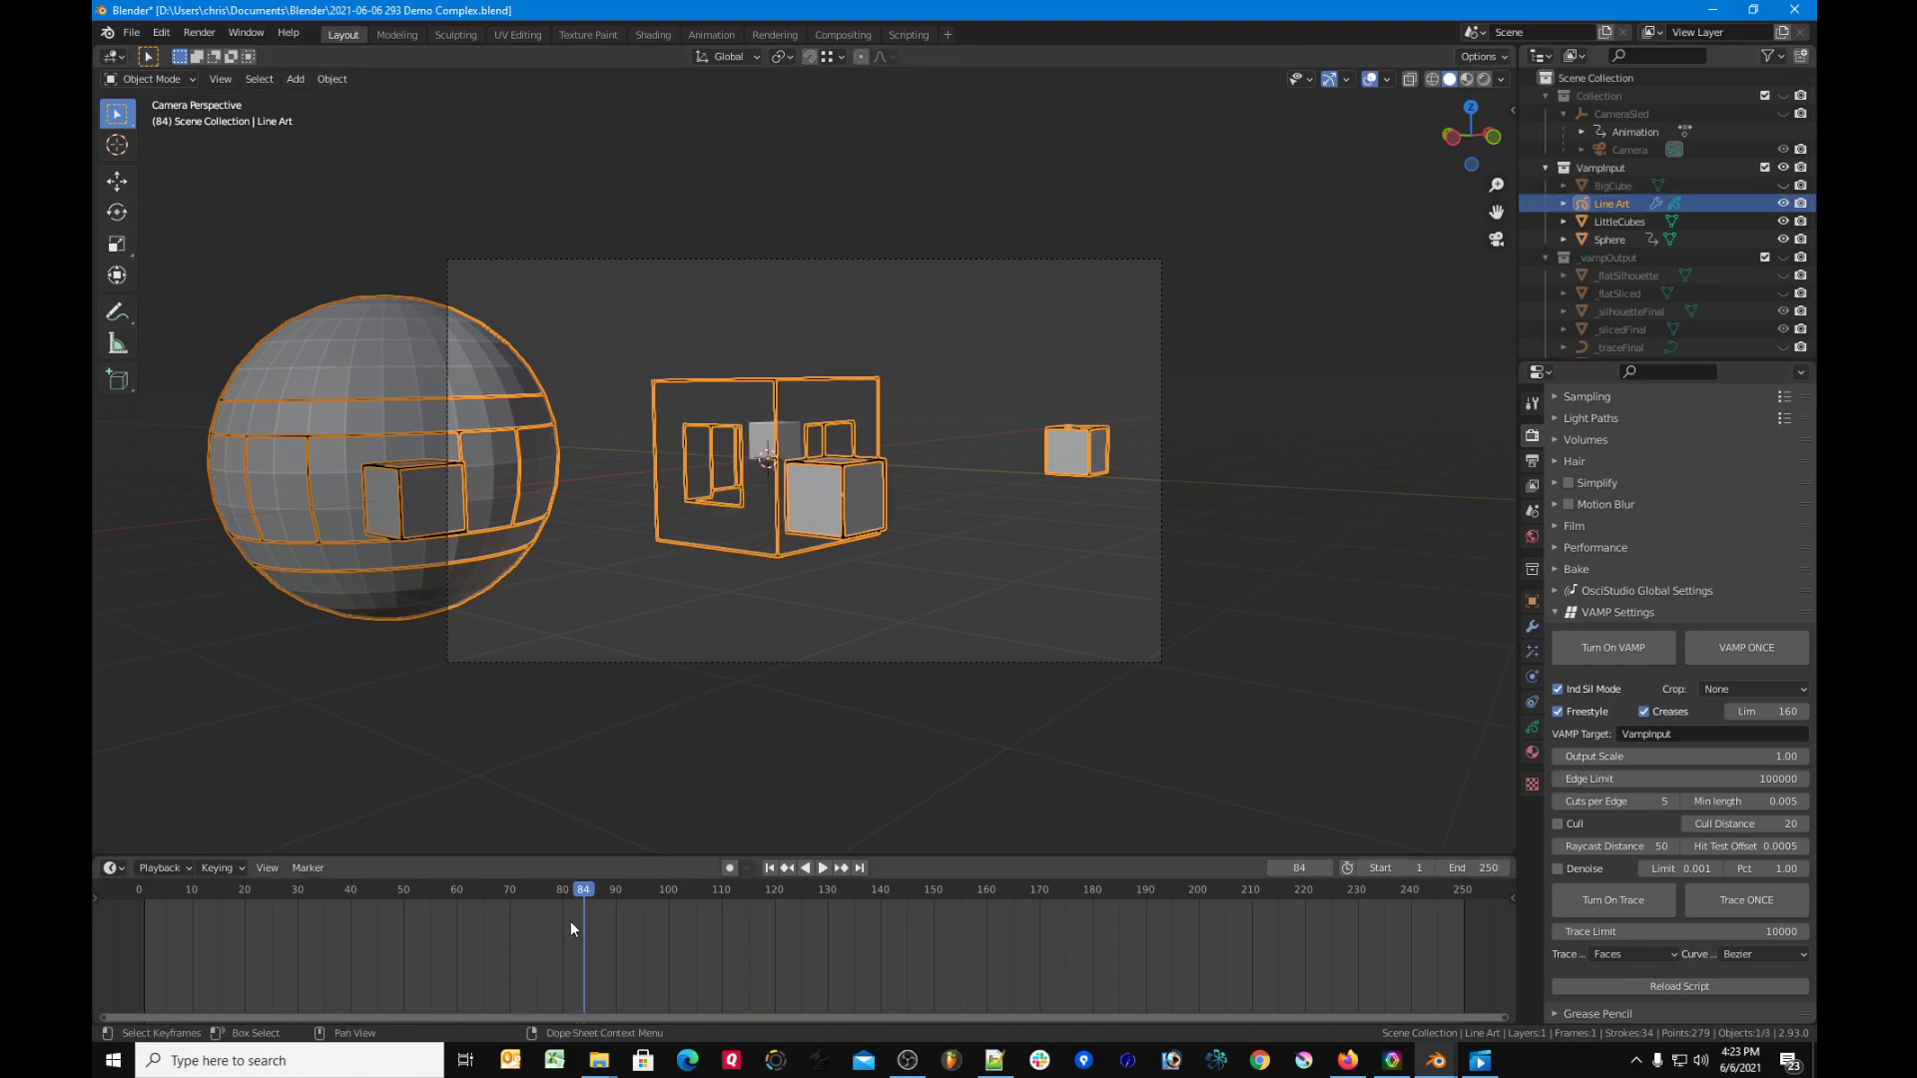
pyautogui.moveTo(592, 889); pyautogui.dragTo(632, 890)
pyautogui.click(1781, 183)
# Step: Toggle LittleCubes visibility and play the animation from frame 92 to 98
pyautogui.click(1783, 220)
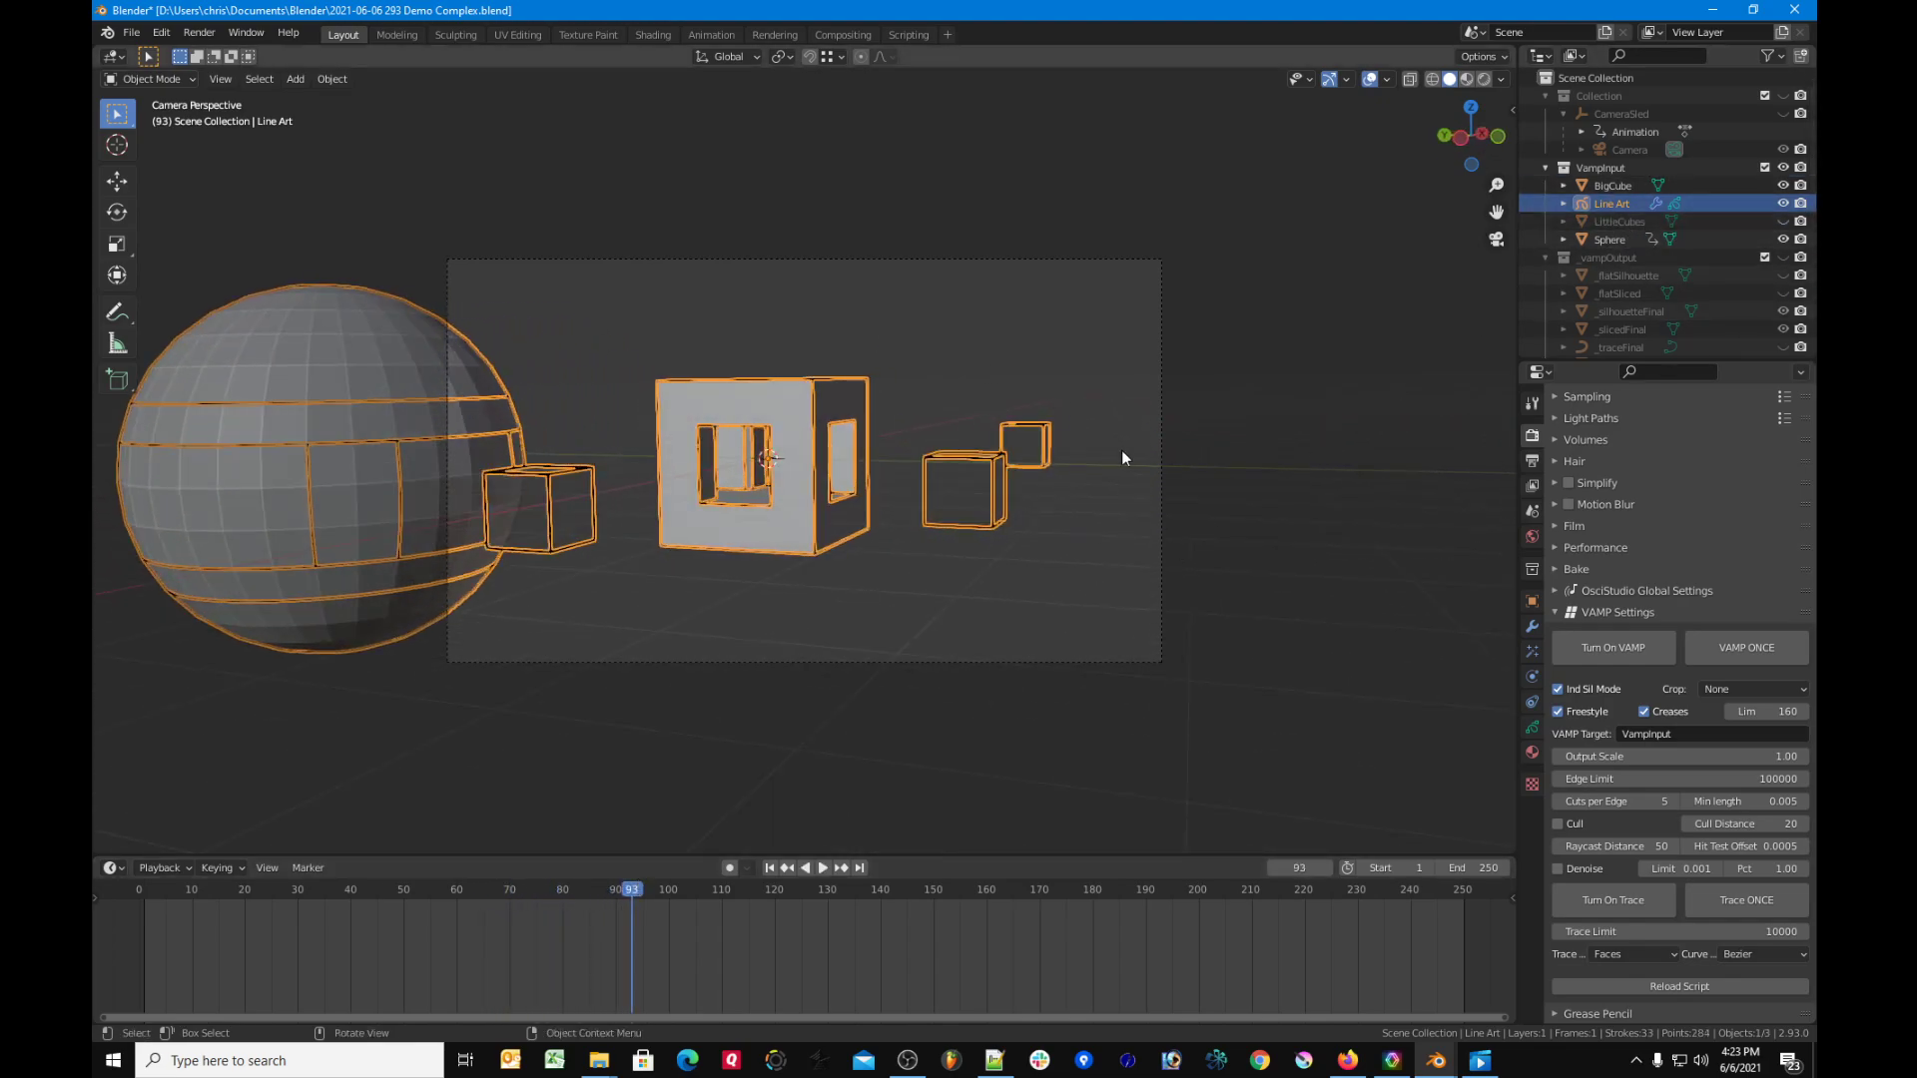
pyautogui.press('space')
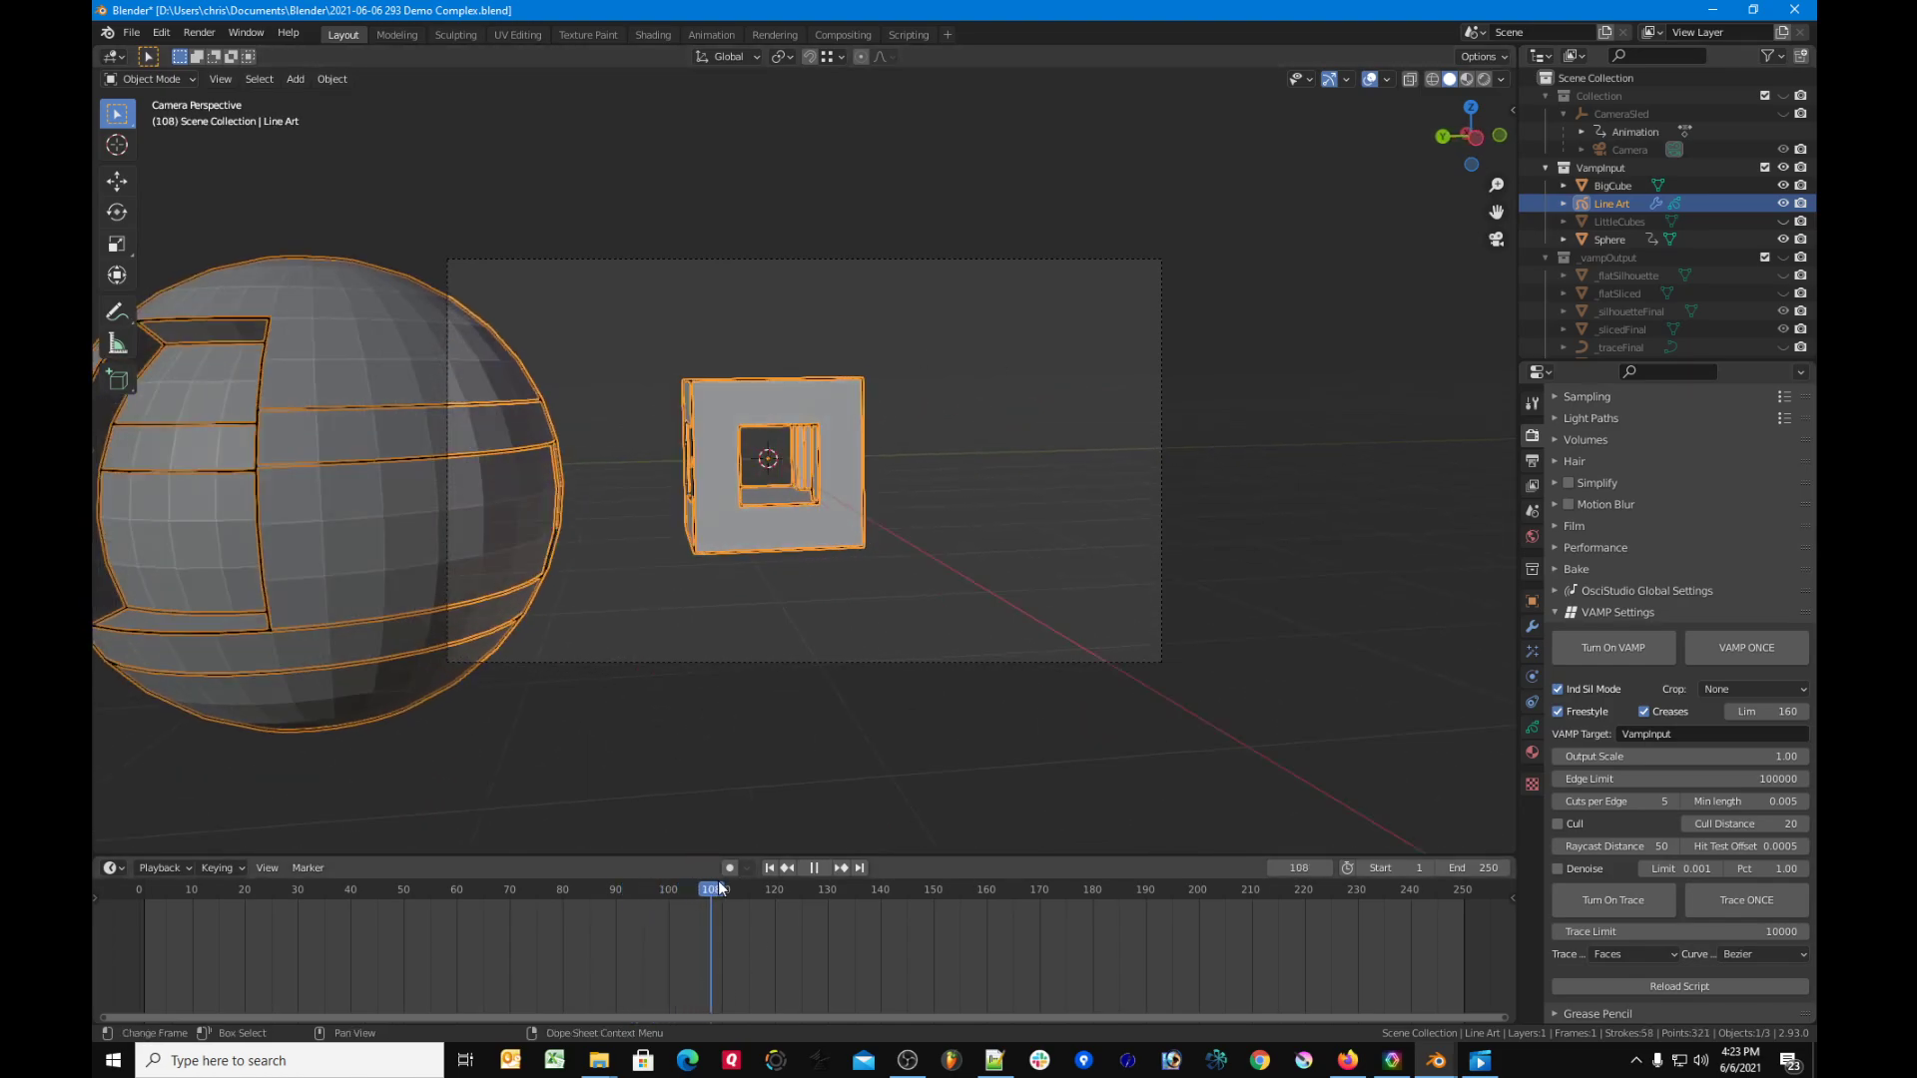
pyautogui.press('Escape')
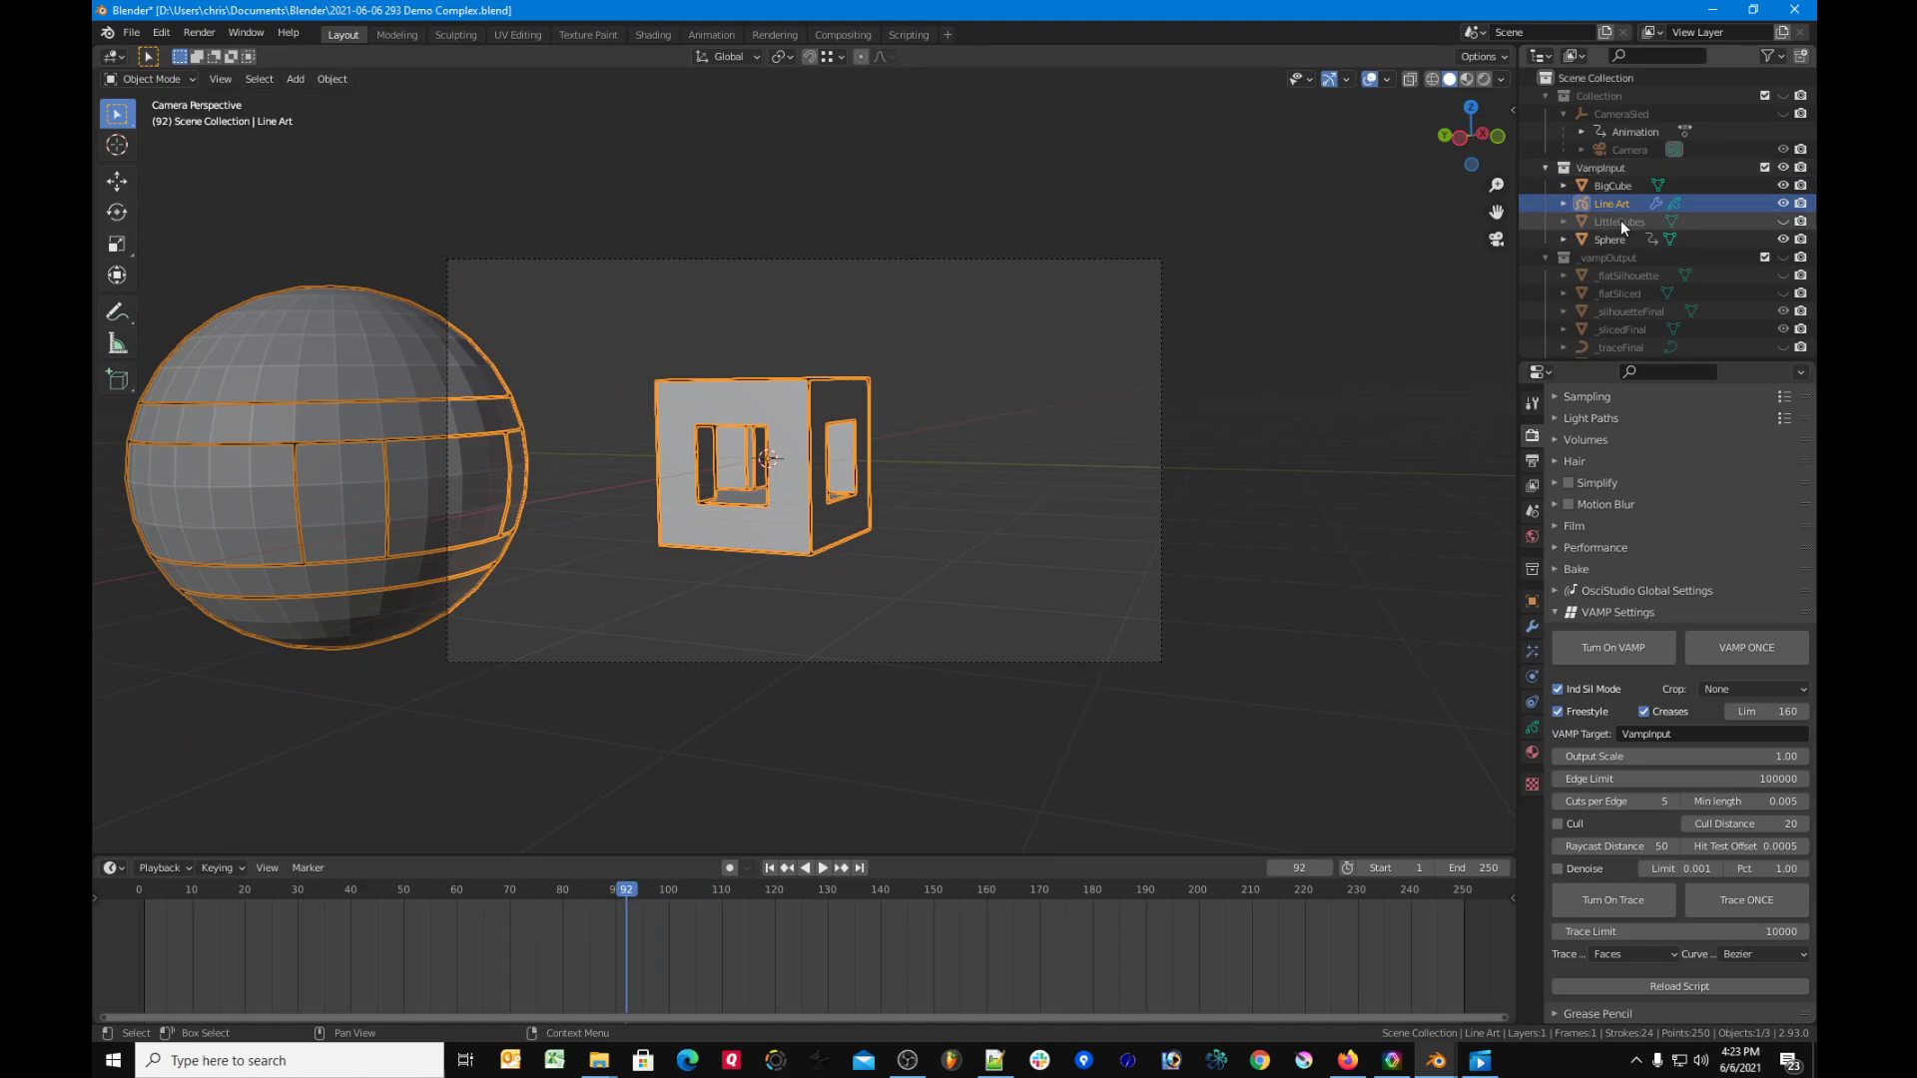
pyautogui.click(1788, 219)
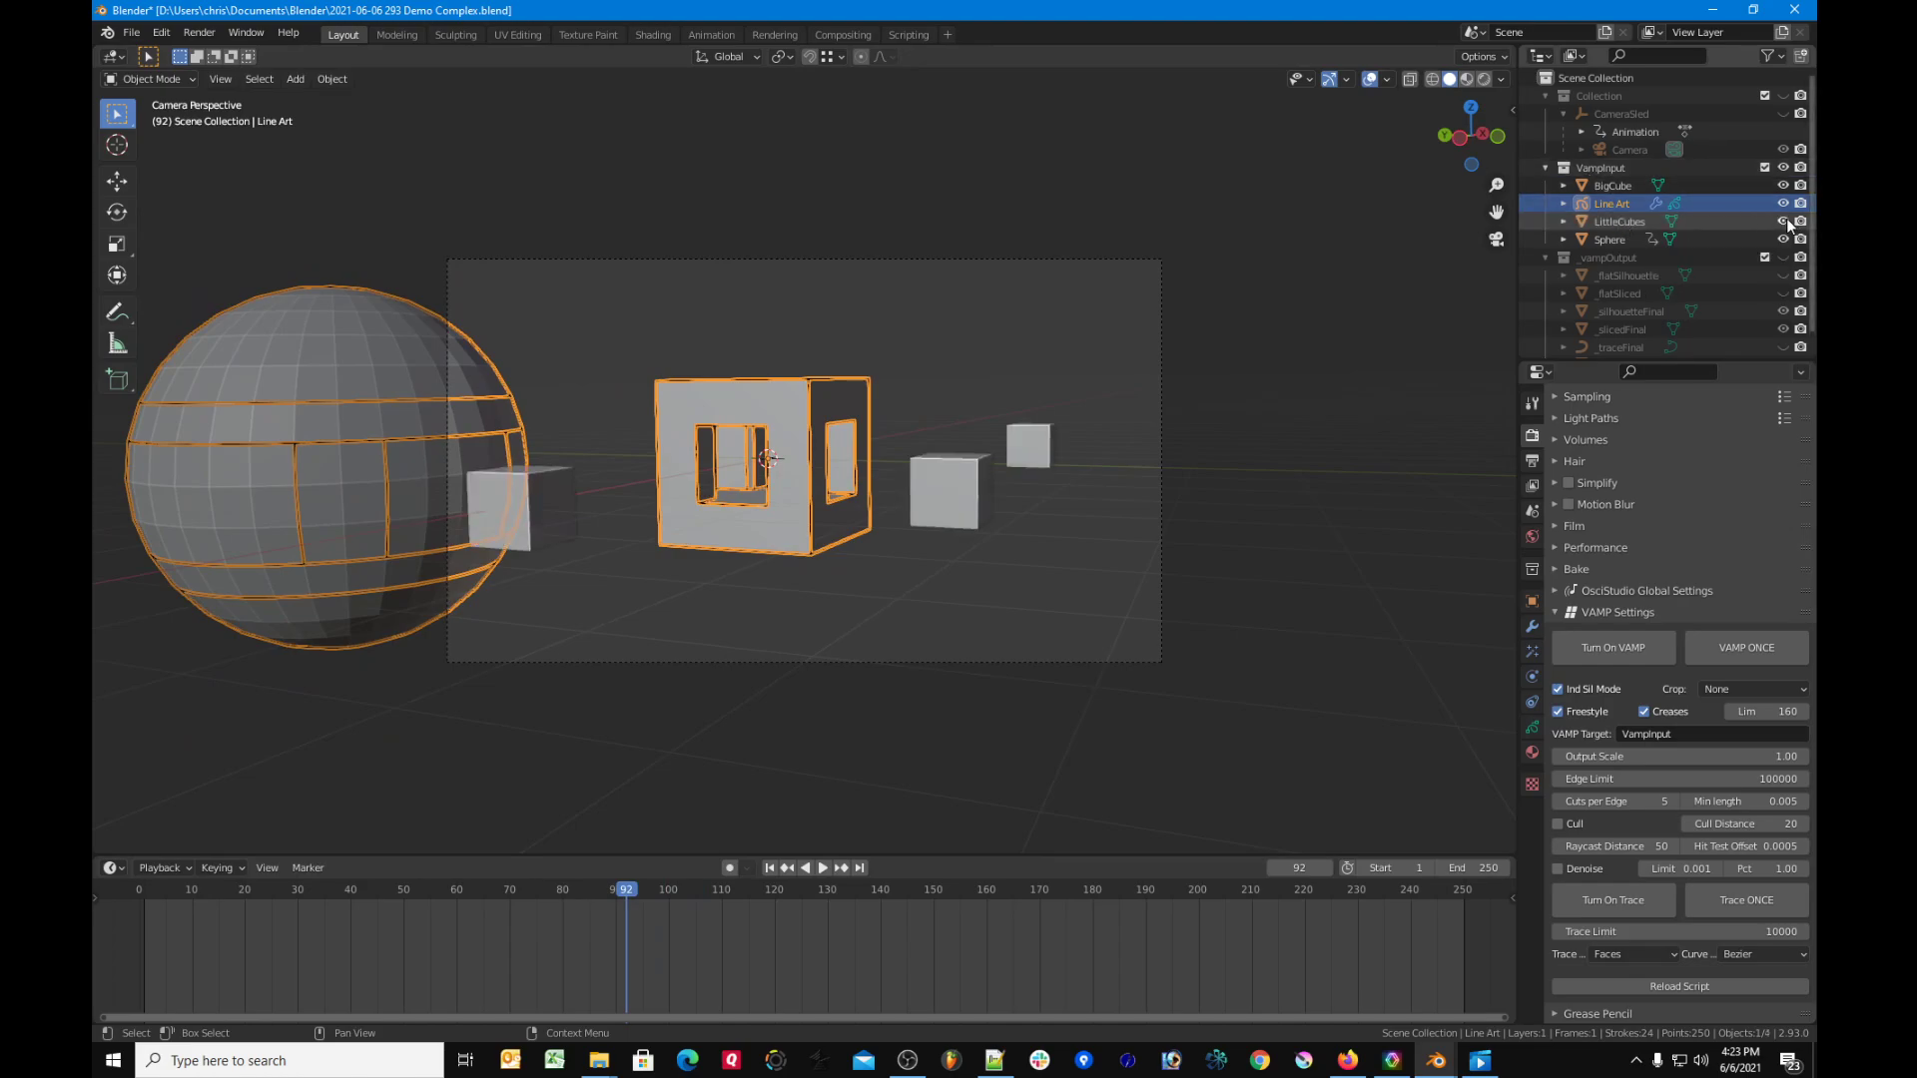
pyautogui.press('space')
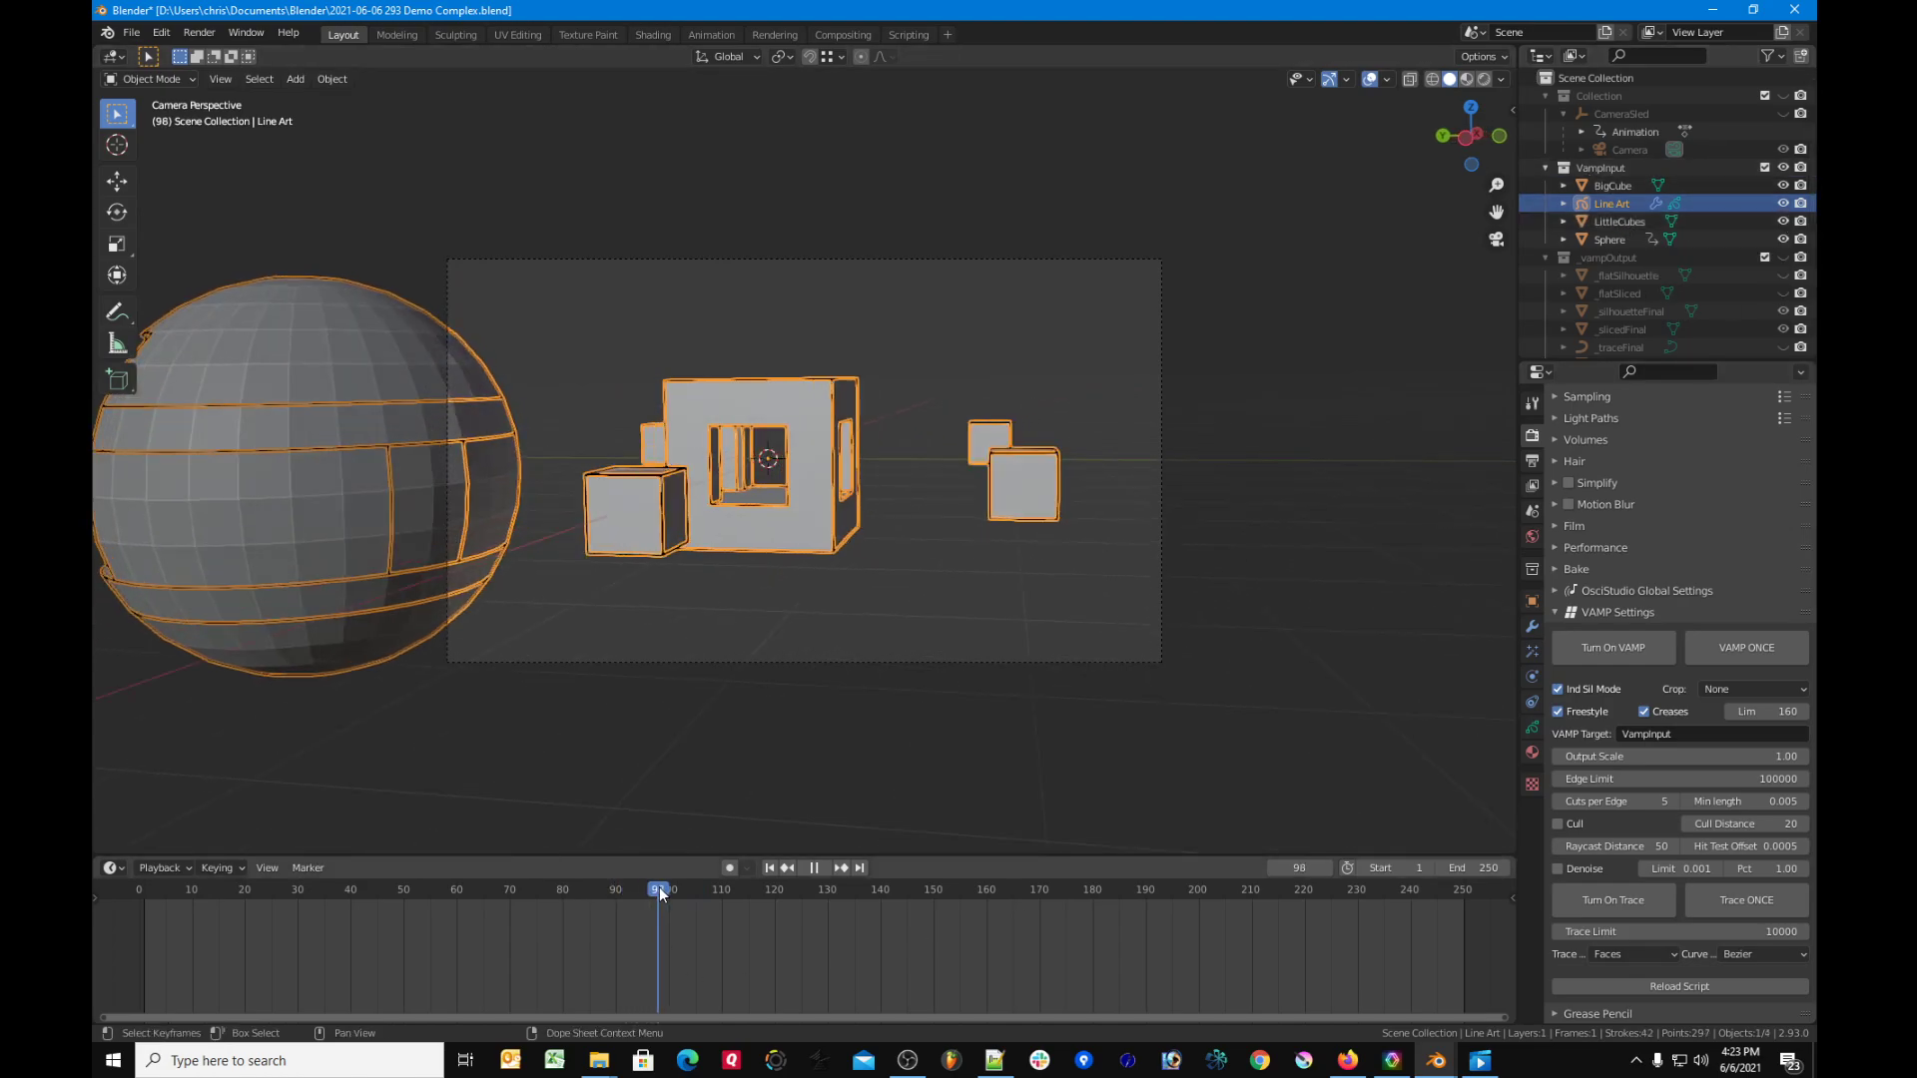
pyautogui.press('space')
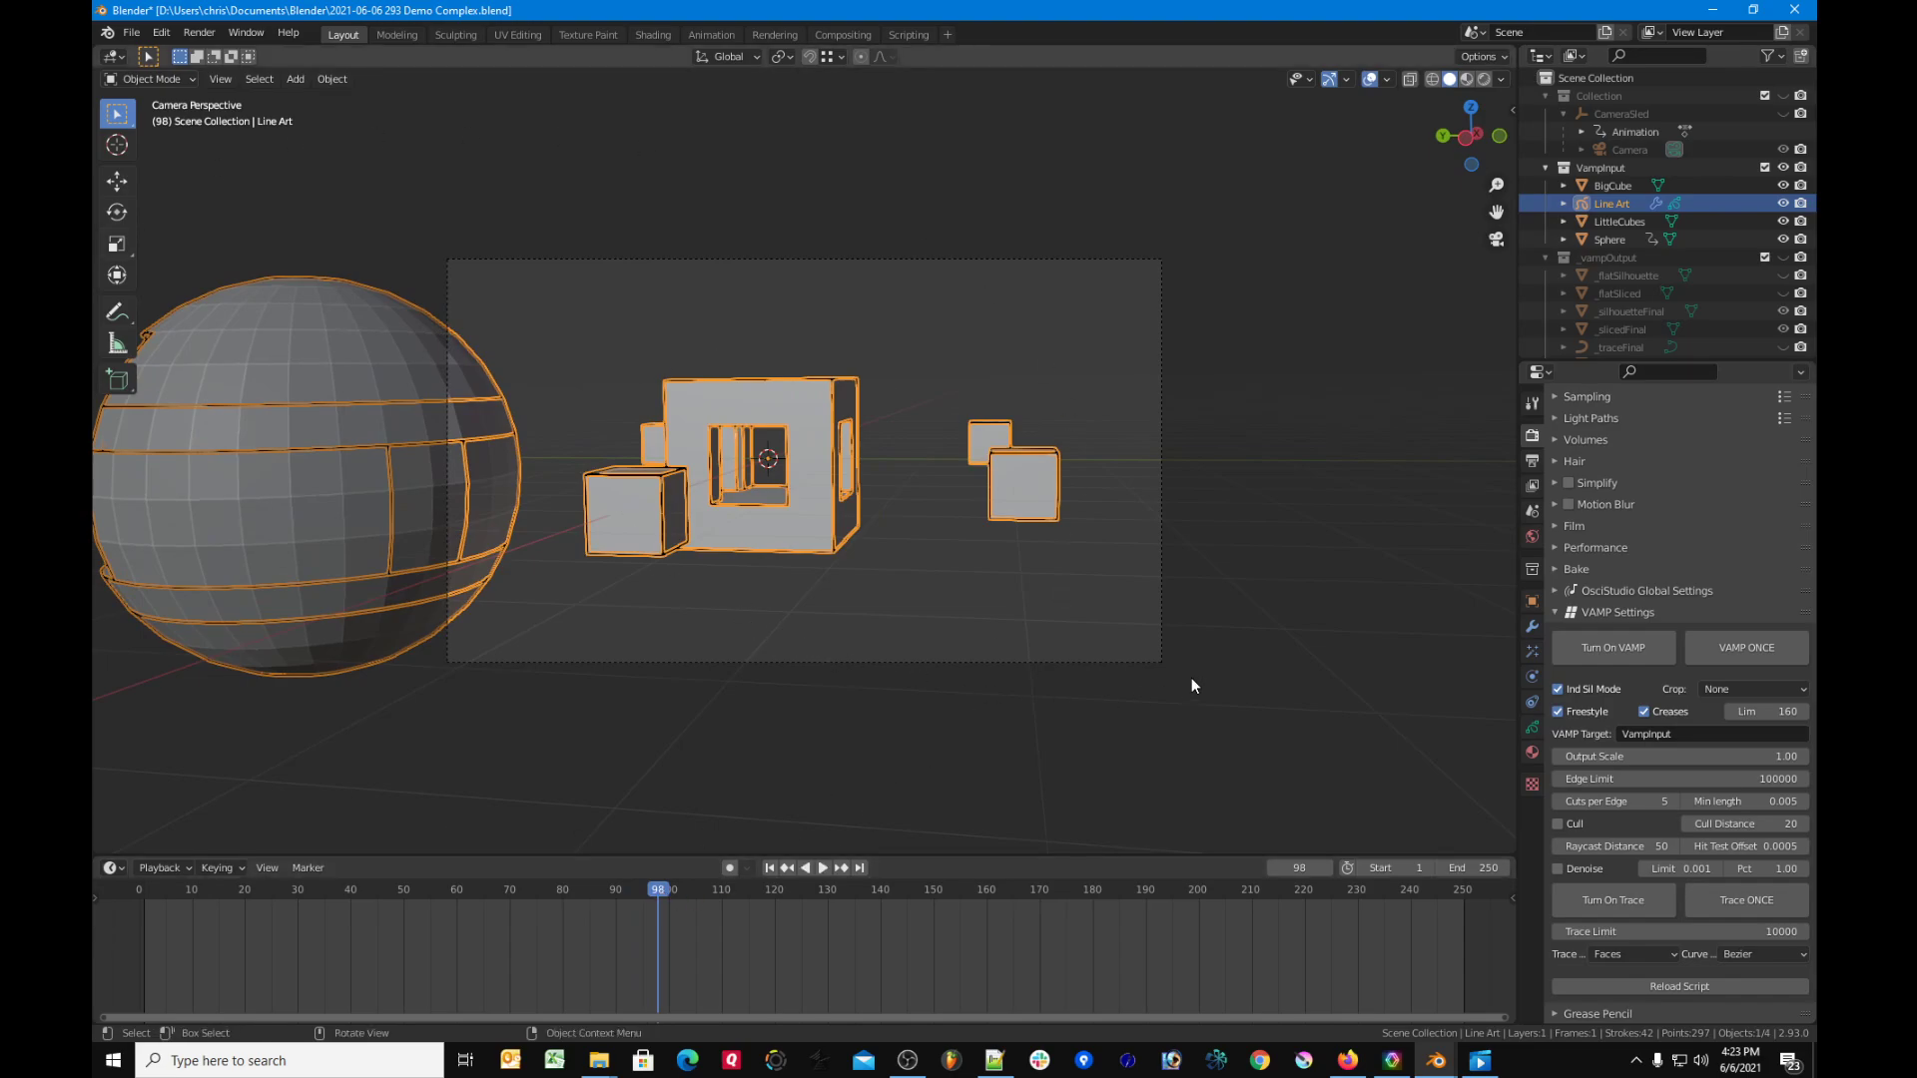
# Step: Play and scrub the line-art animation from around frame 62, ending at frame 85
pyautogui.scroll(-1, 1191, 674)
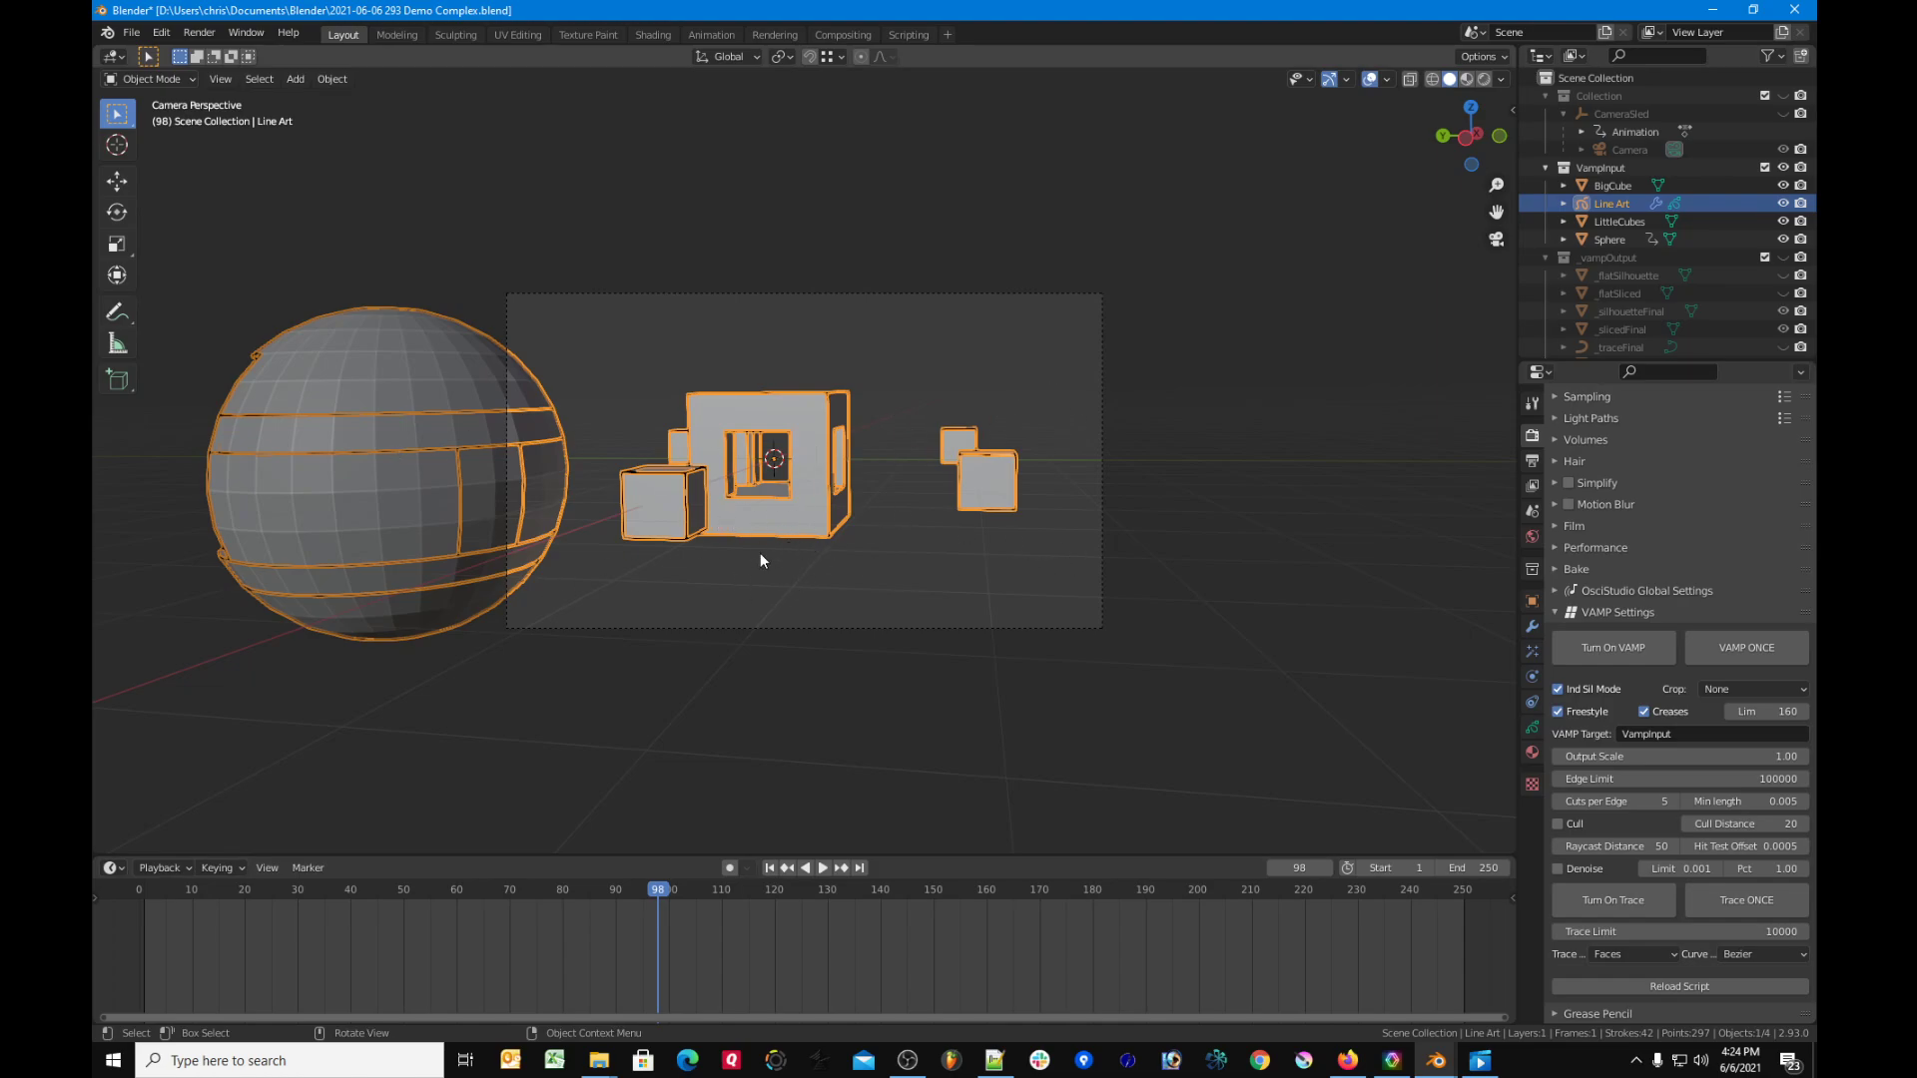
pyautogui.click(471, 890)
pyautogui.press('space')
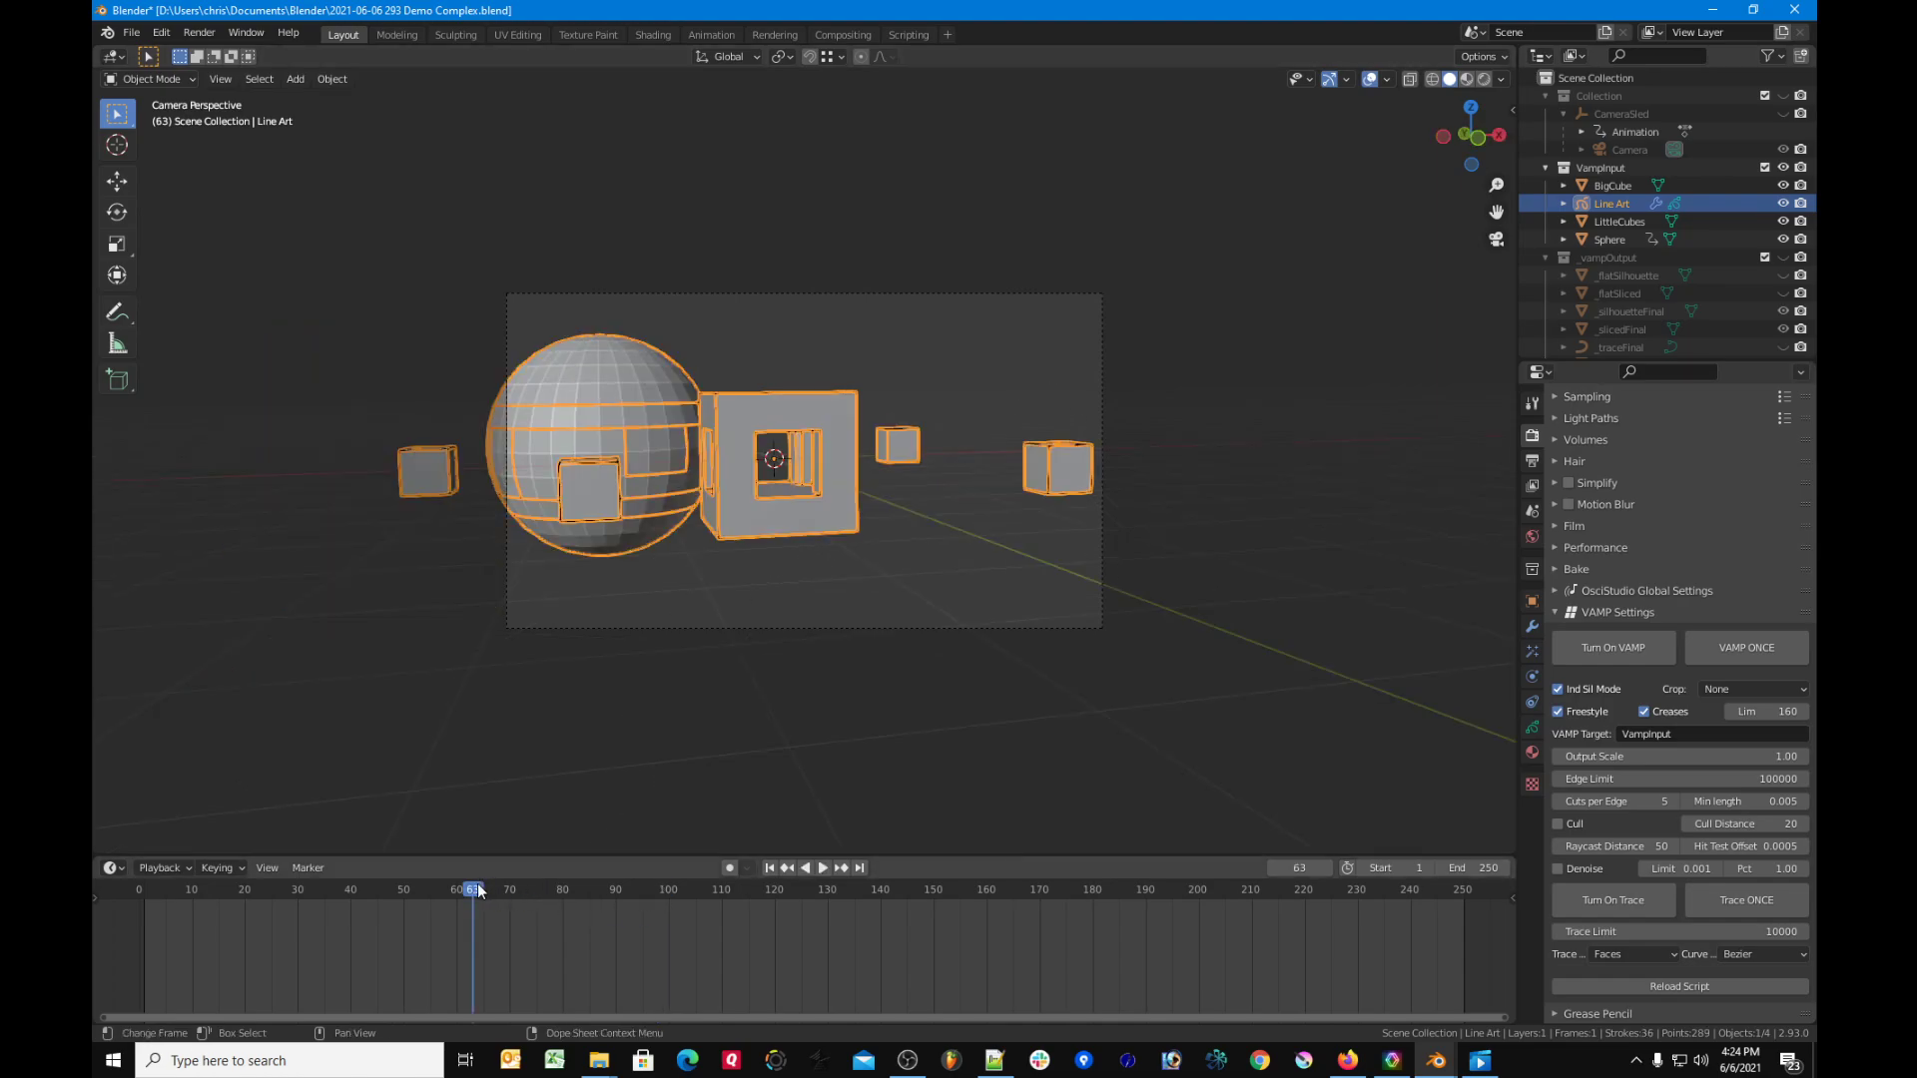
pyautogui.moveTo(704, 891); pyautogui.dragTo(411, 921)
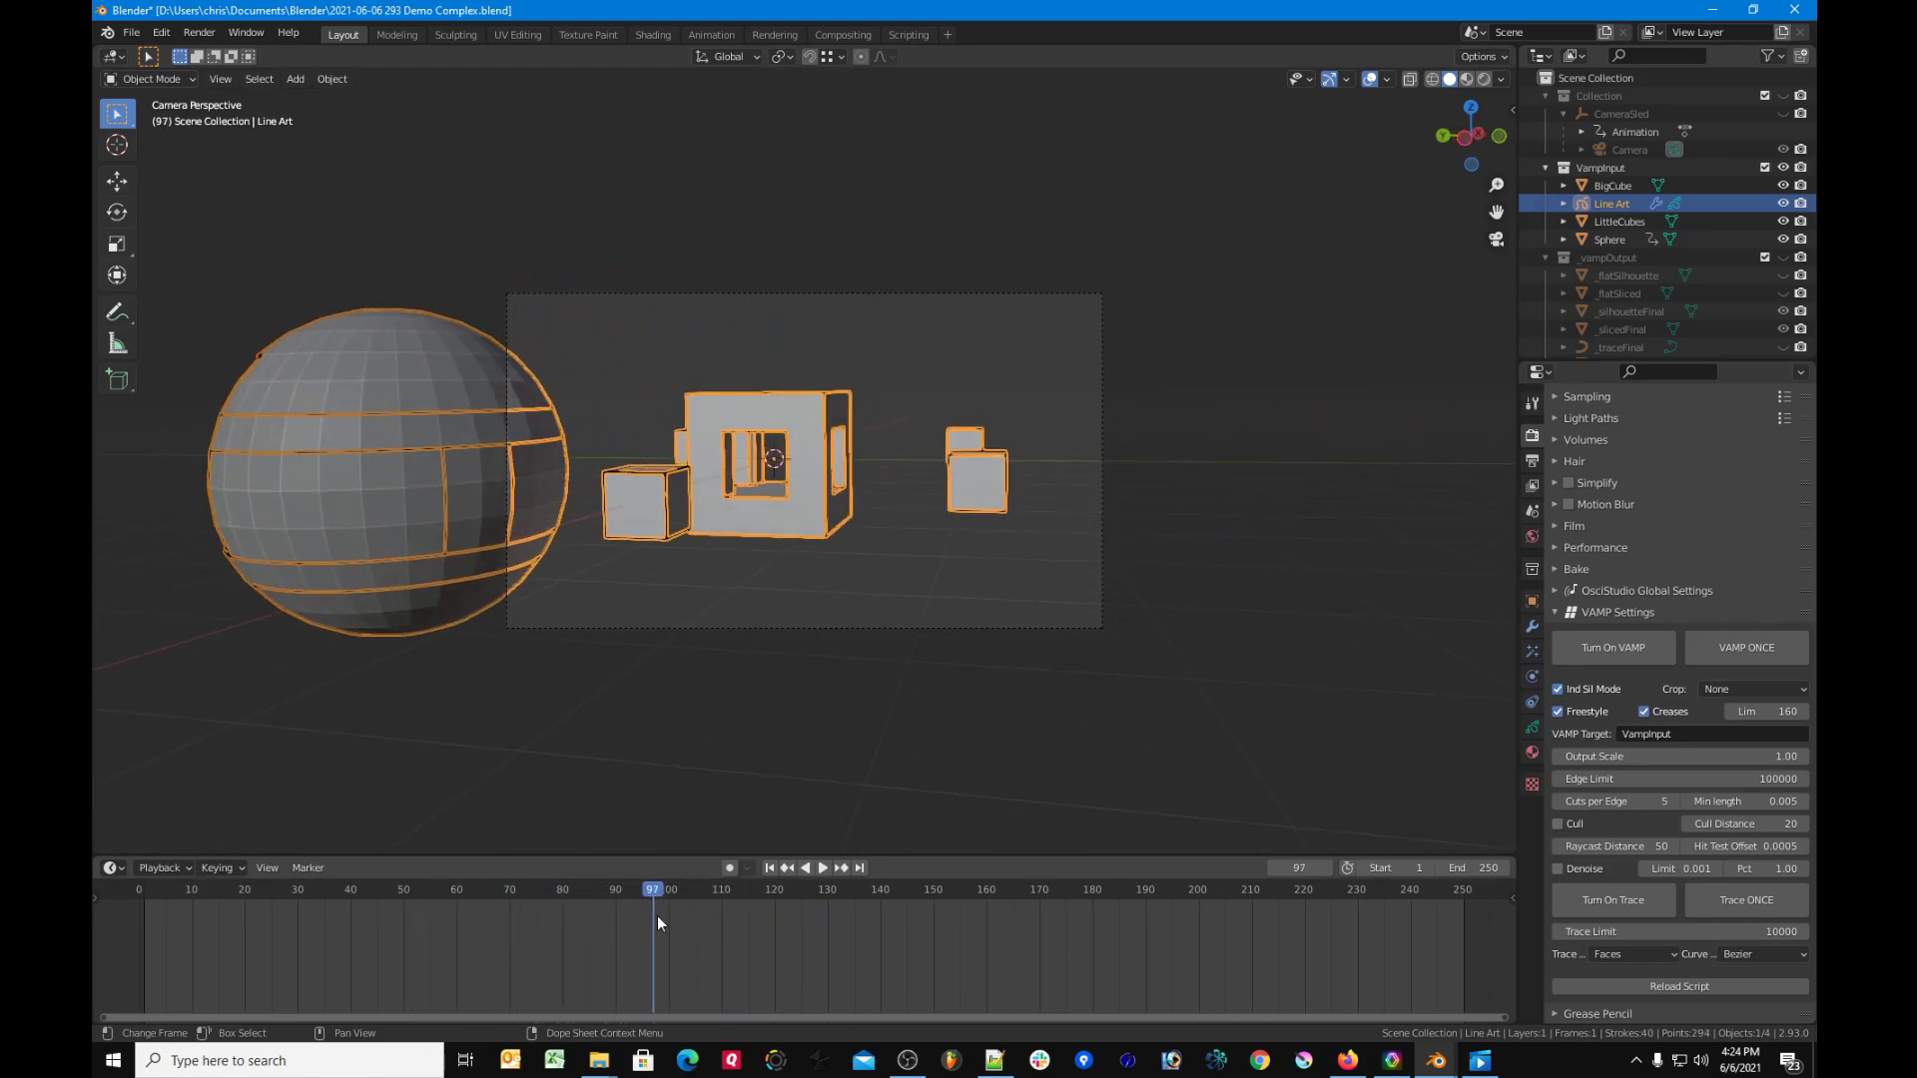
pyautogui.press('space')
pyautogui.click(841, 787)
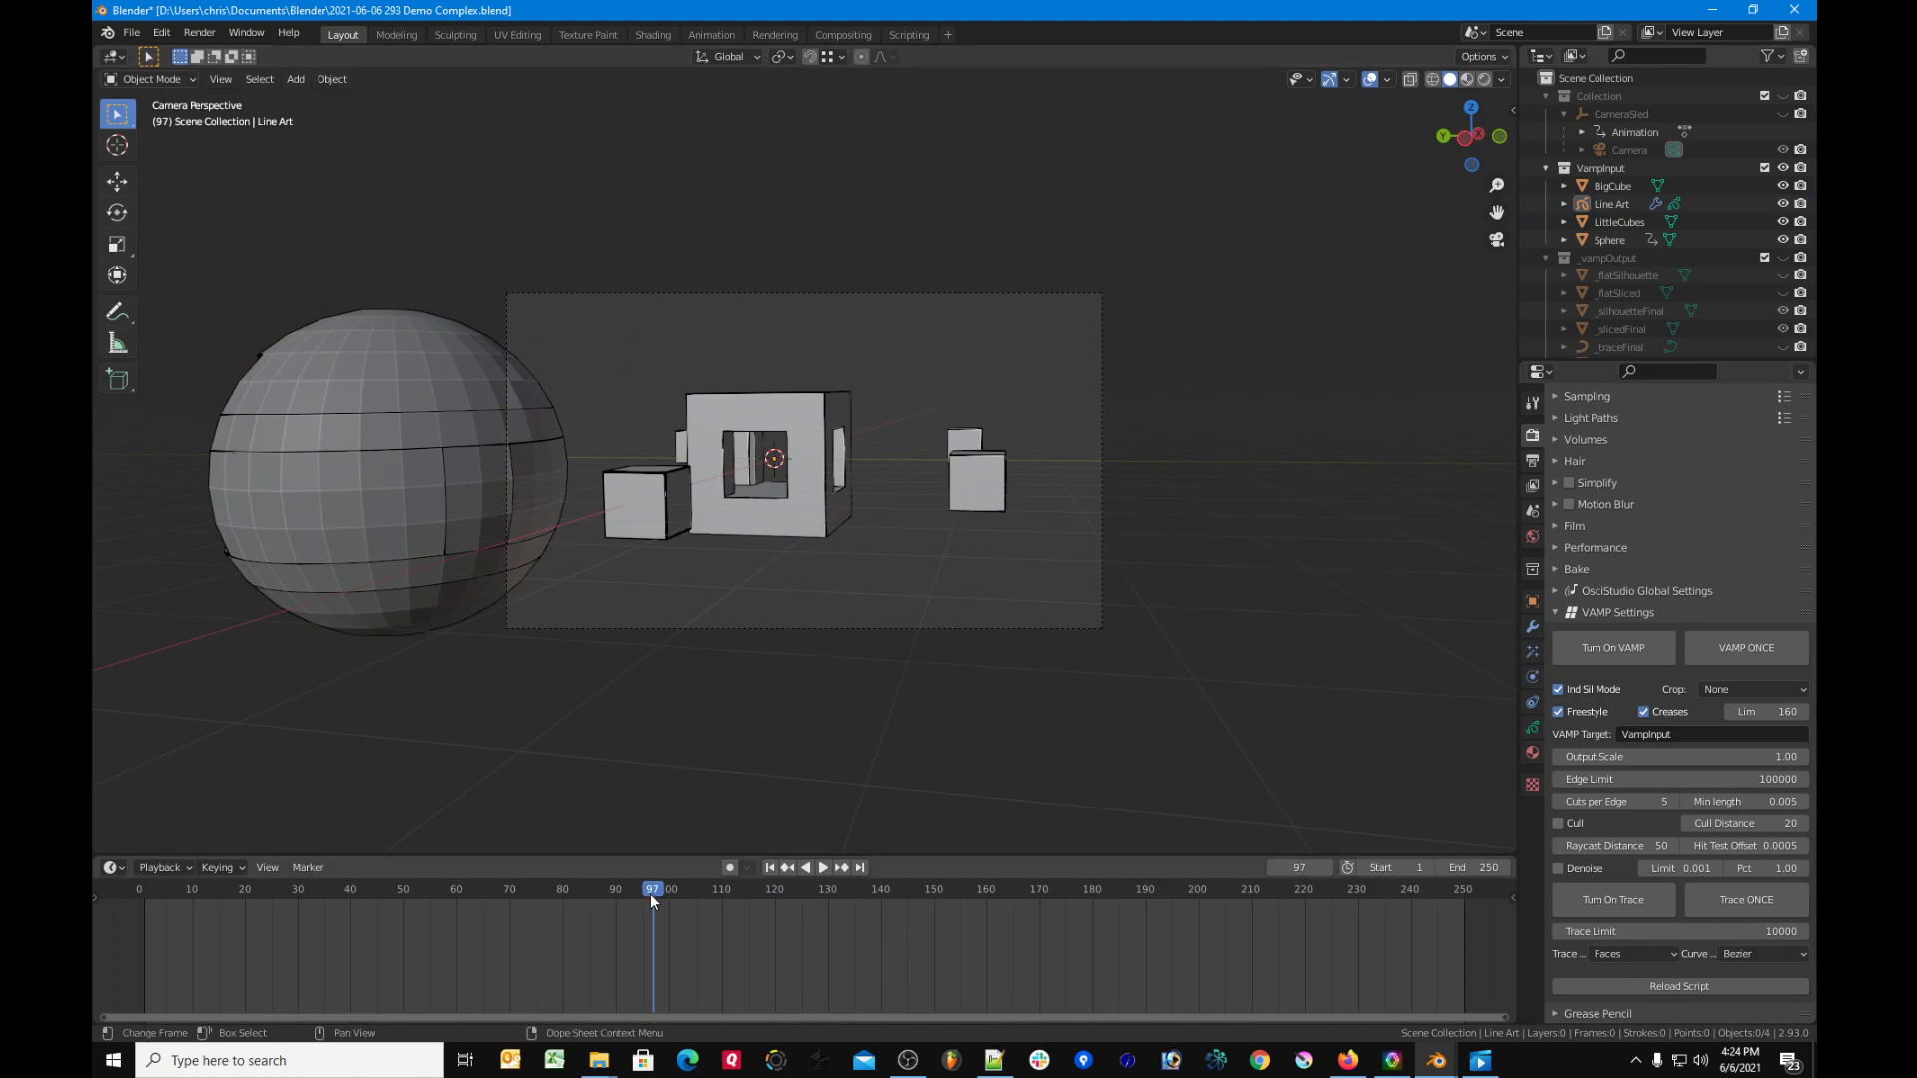
pyautogui.moveTo(650, 895); pyautogui.dragTo(587, 897)
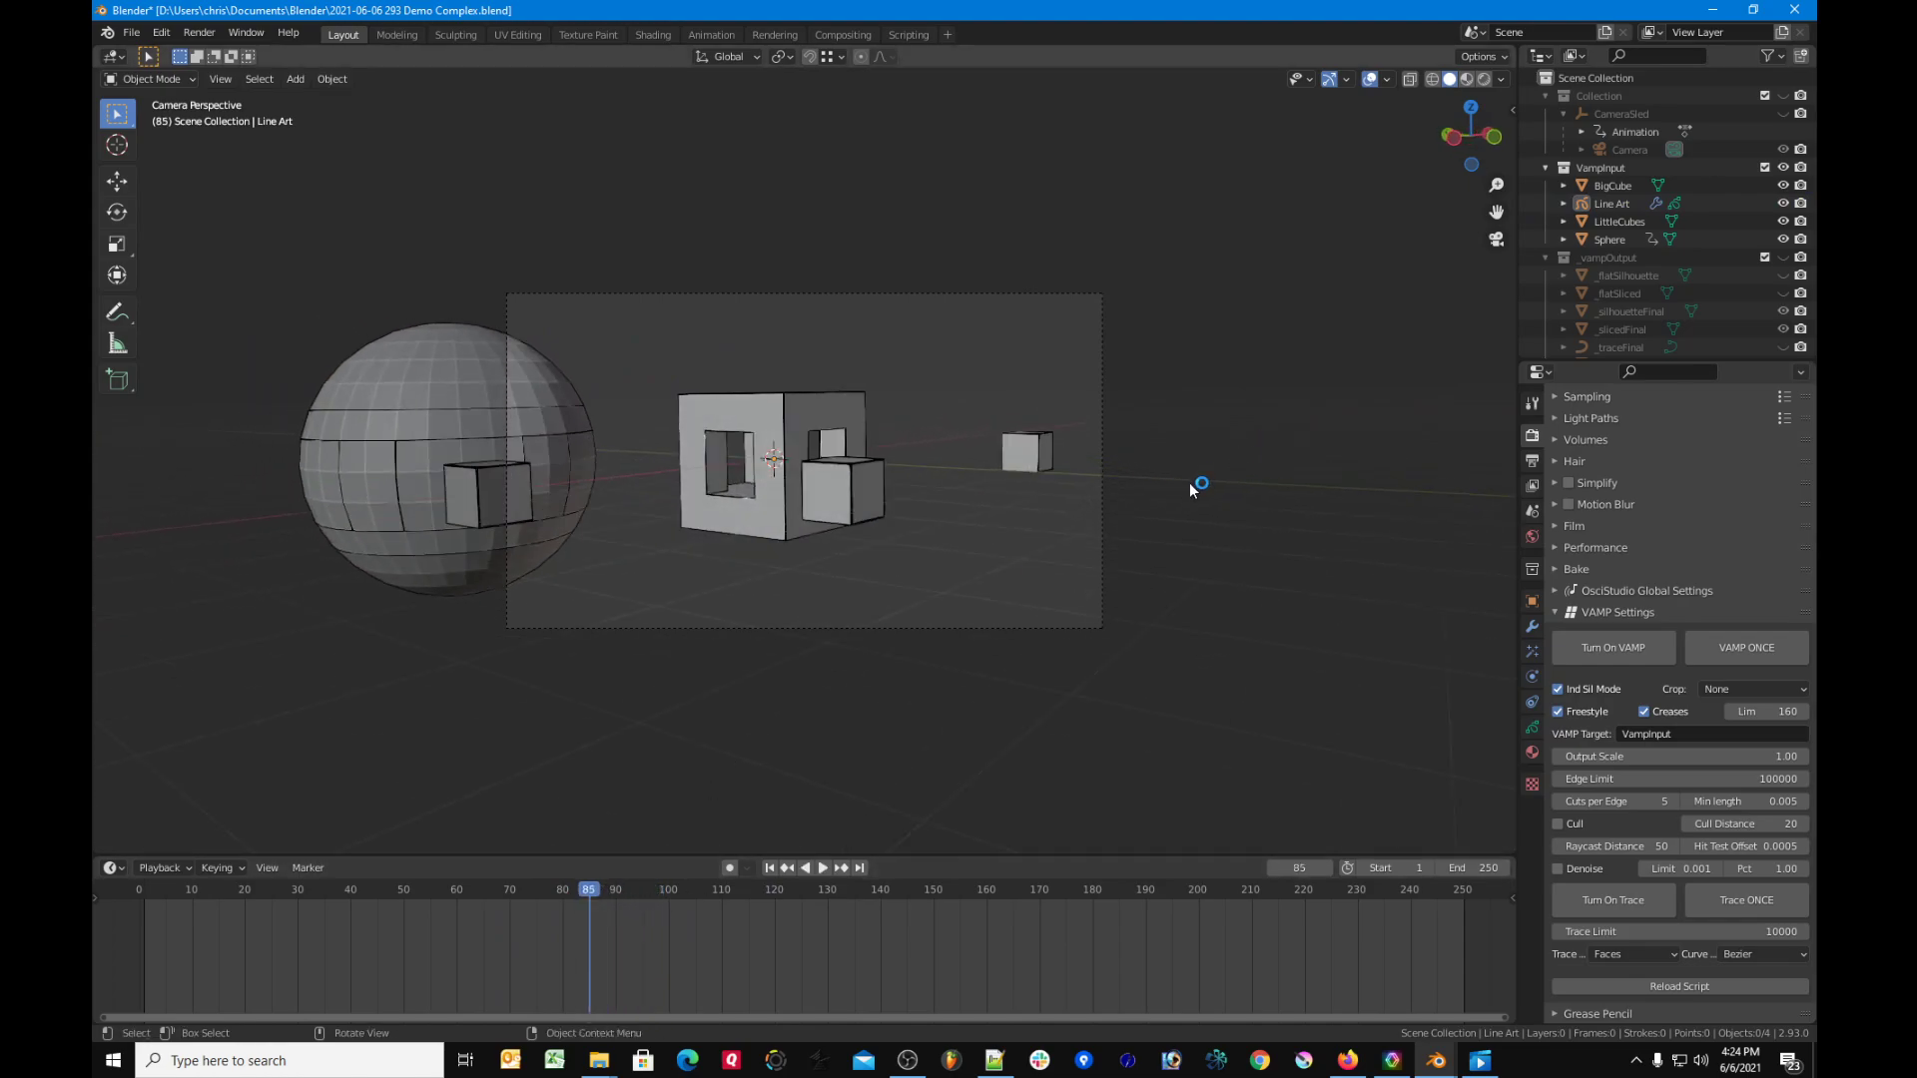
# Step: Drag the Line Art object from VampInput into Collection and make CameraSled visible
pyautogui.click(809, 419)
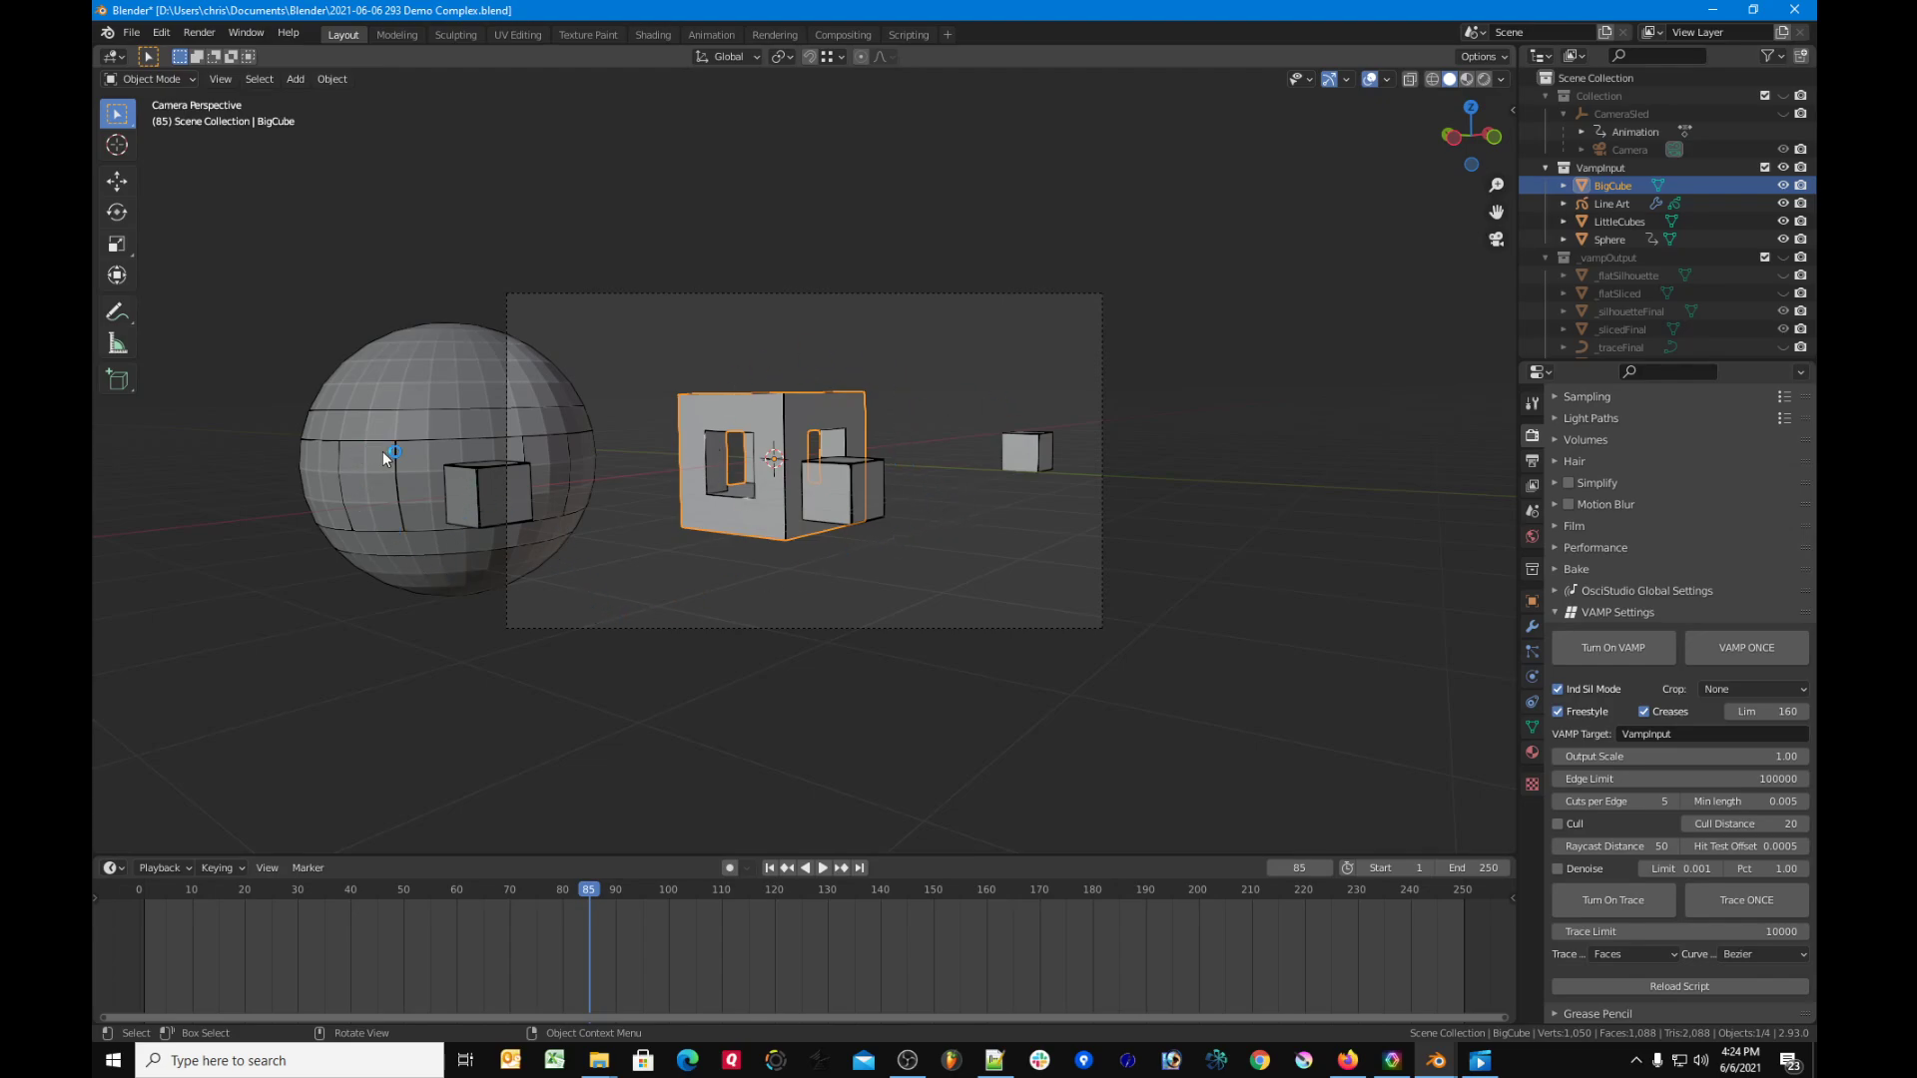
pyautogui.click(1243, 599)
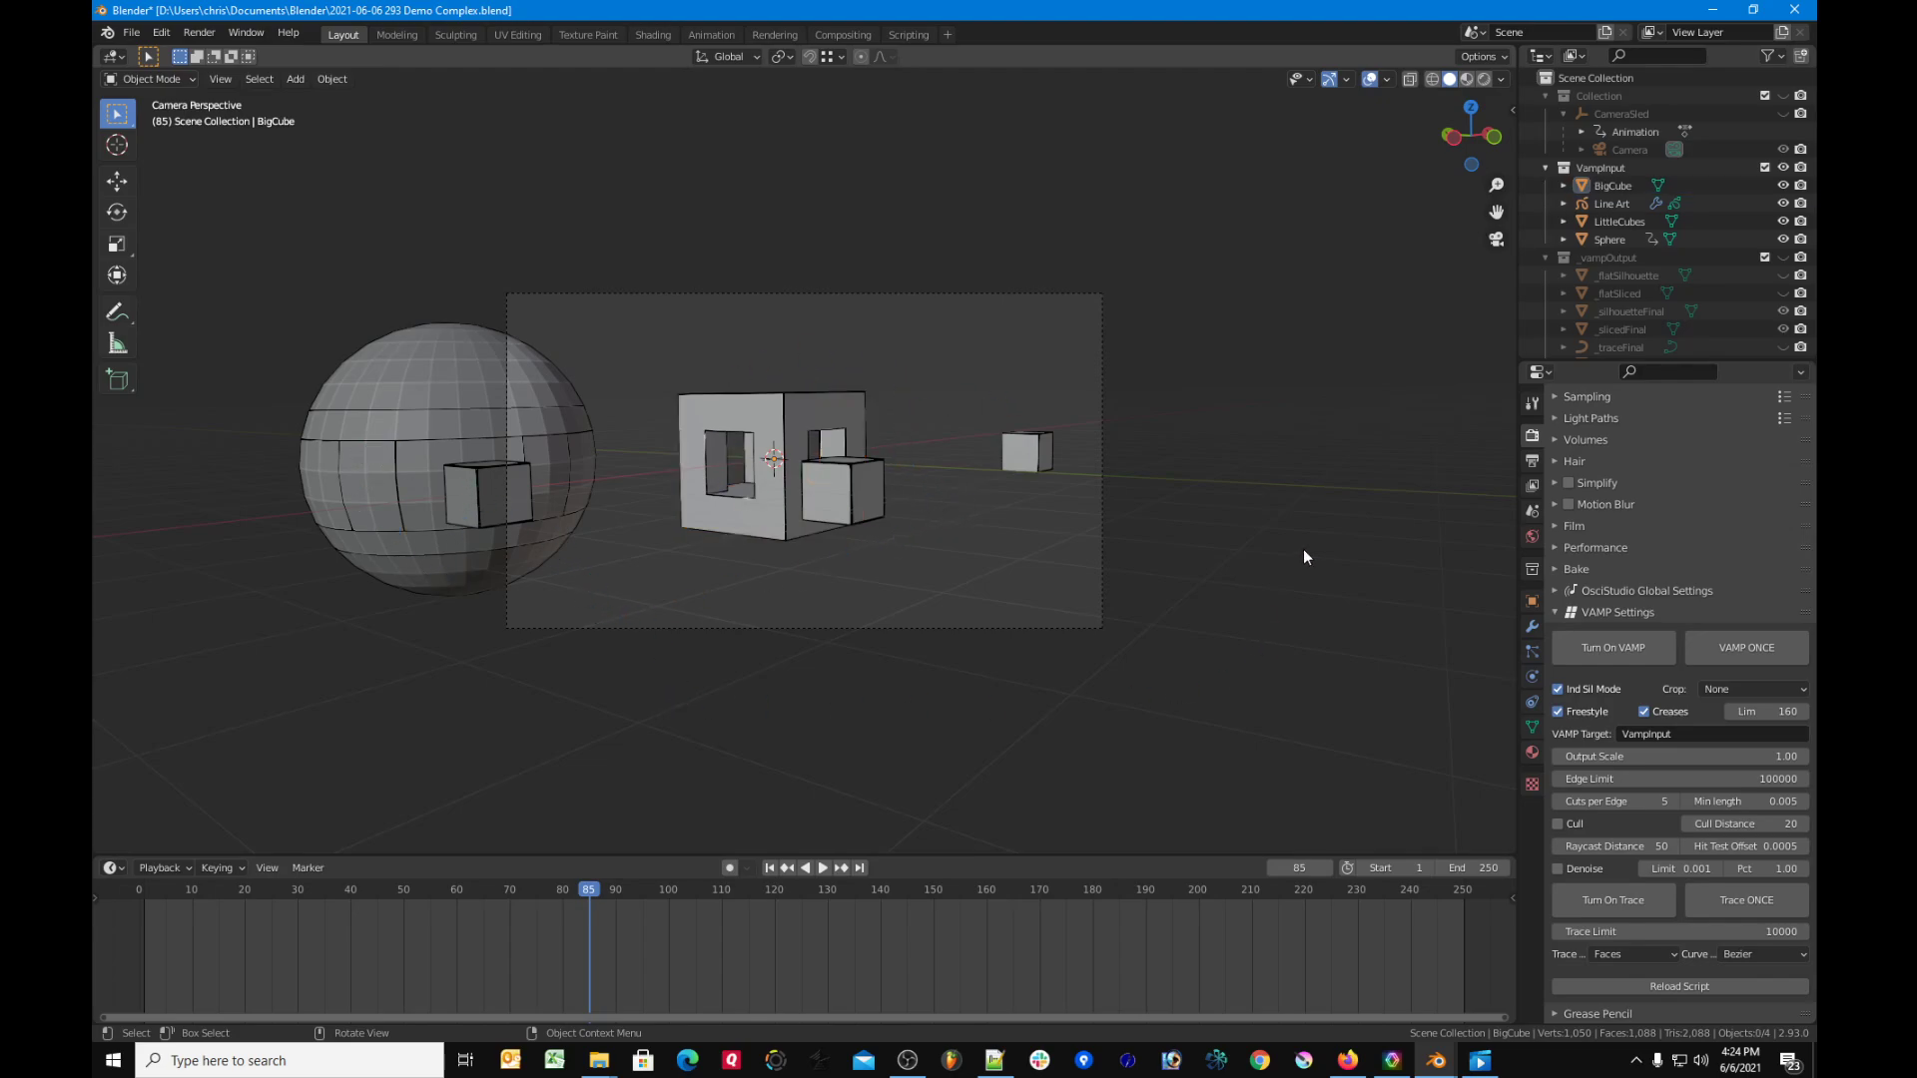
pyautogui.click(1610, 202)
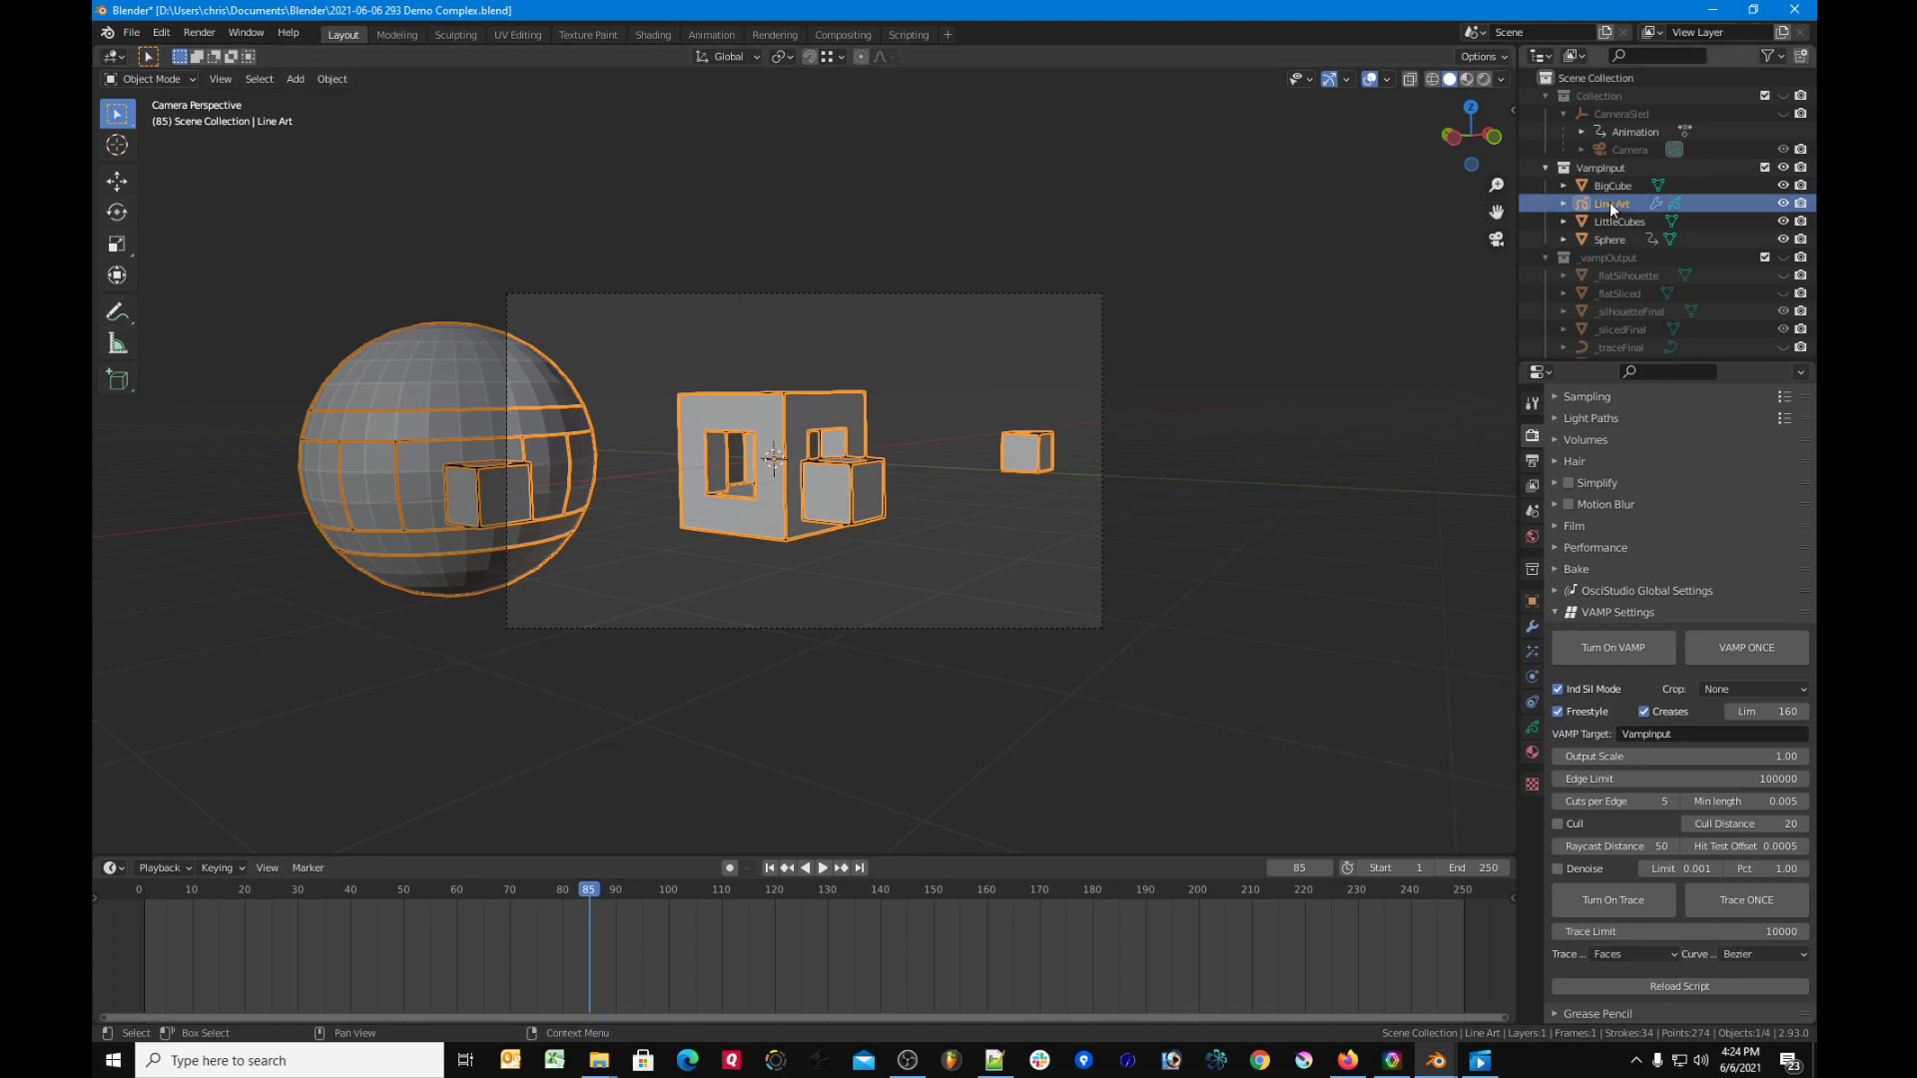
pyautogui.moveTo(1609, 206)
pyautogui.mouseDown()
pyautogui.moveTo(1621, 162)
pyautogui.moveTo(1603, 98)
pyautogui.mouseUp()
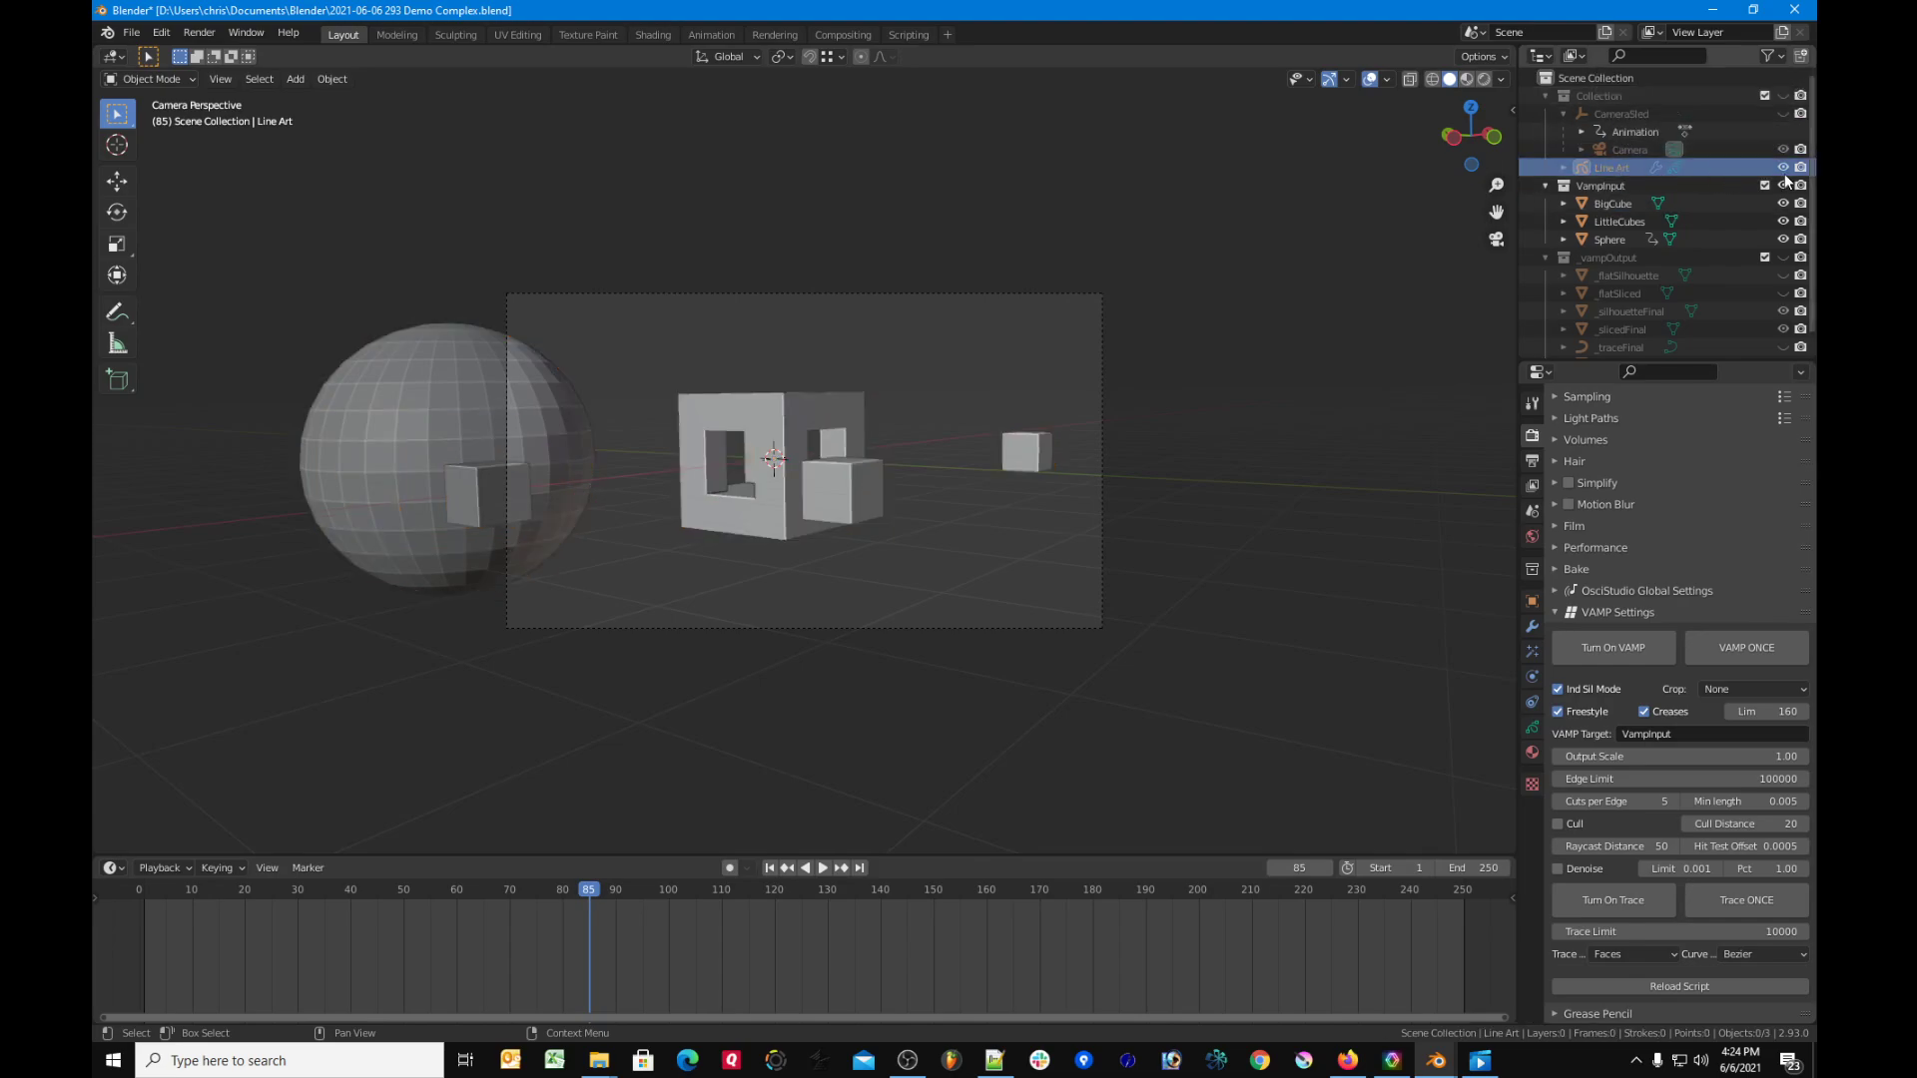
pyautogui.click(1783, 112)
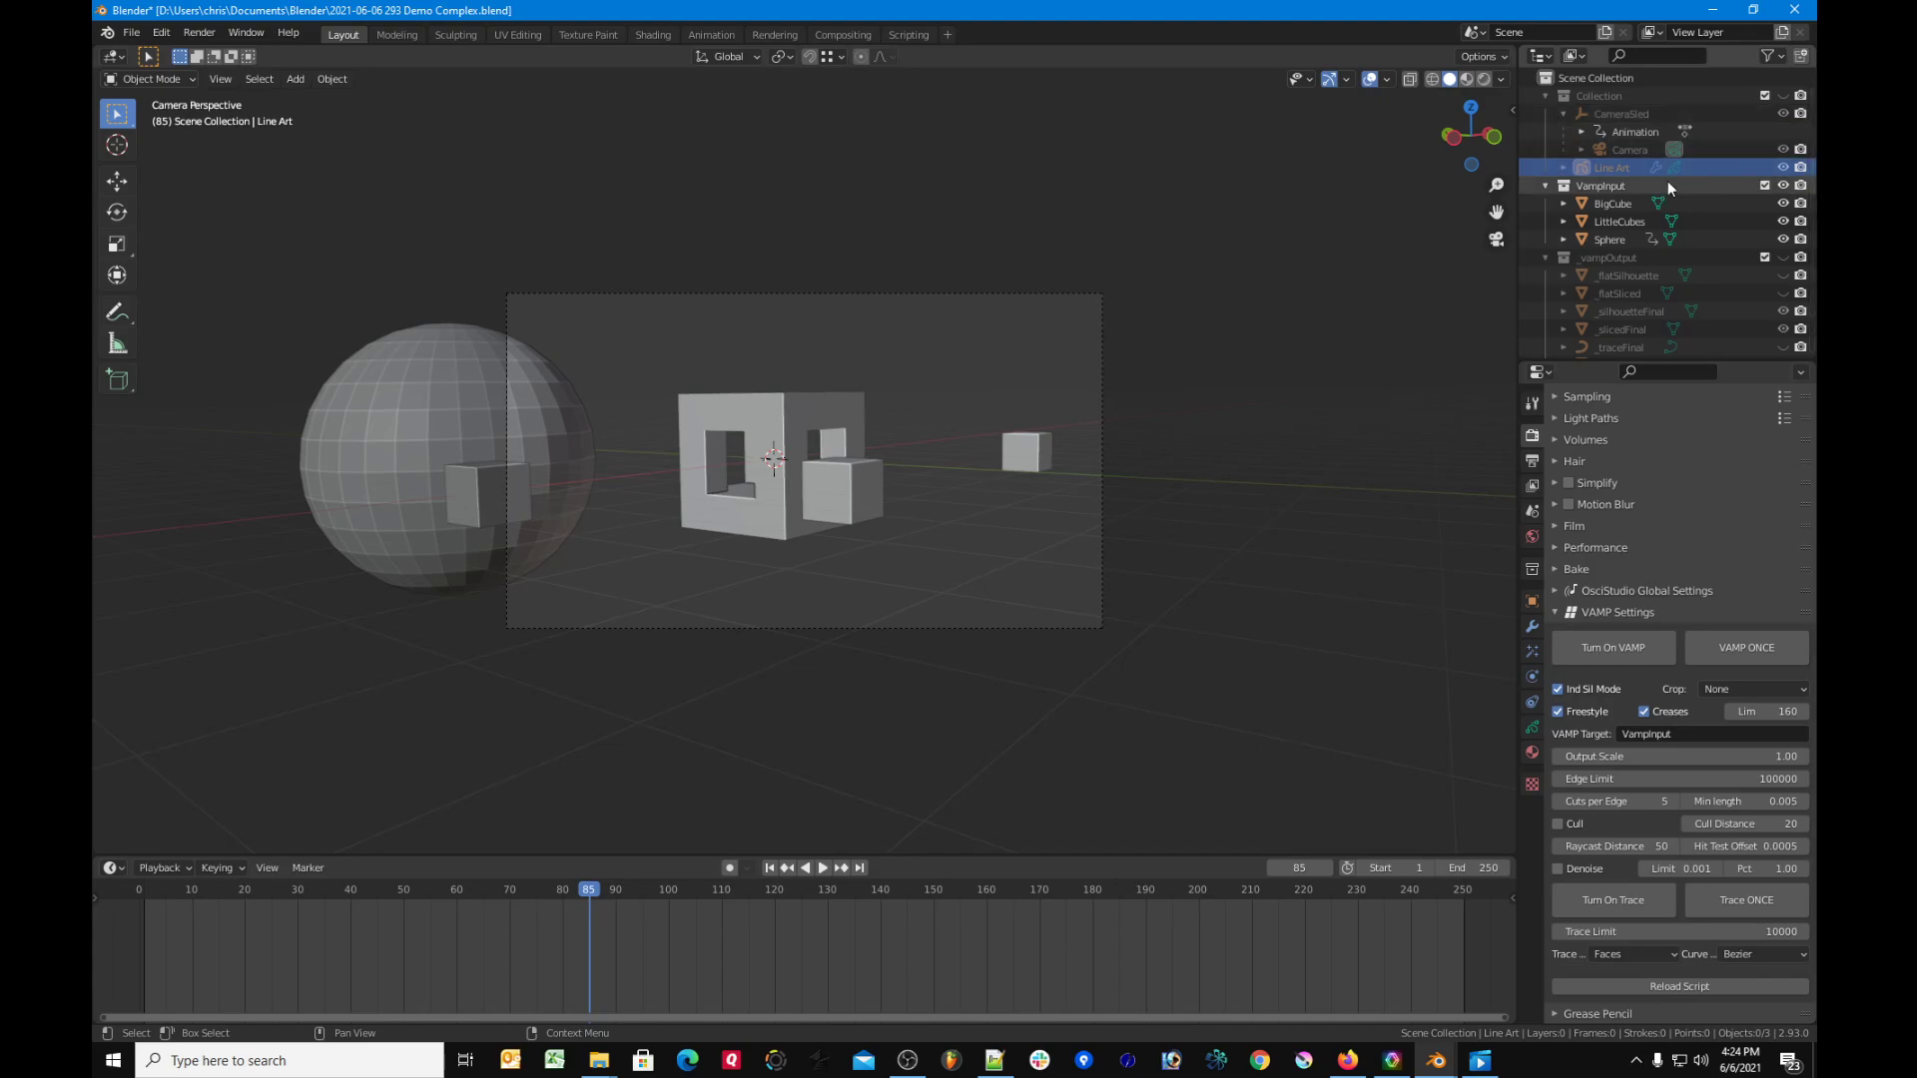
# Step: Show Collection, reselect Line Art, and display its Modifier Properties
pyautogui.click(1783, 95)
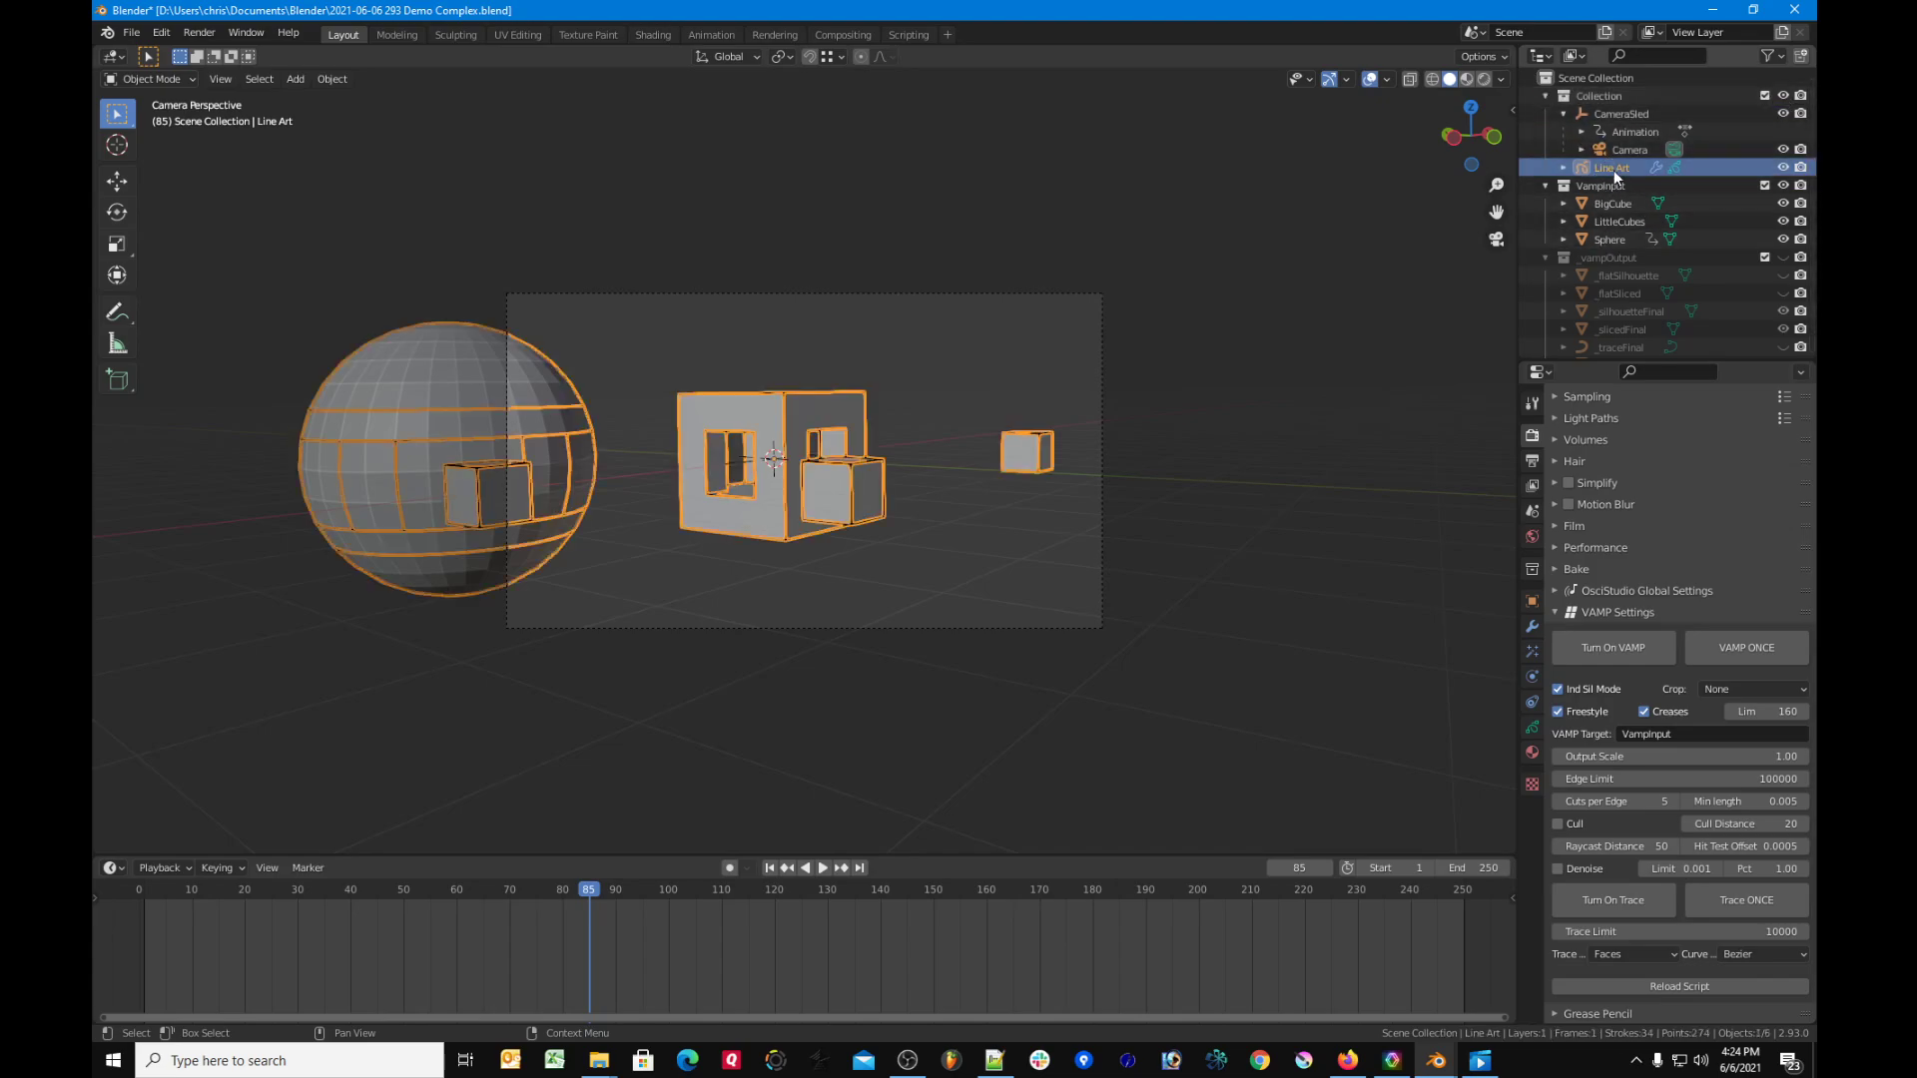
pyautogui.click(1435, 320)
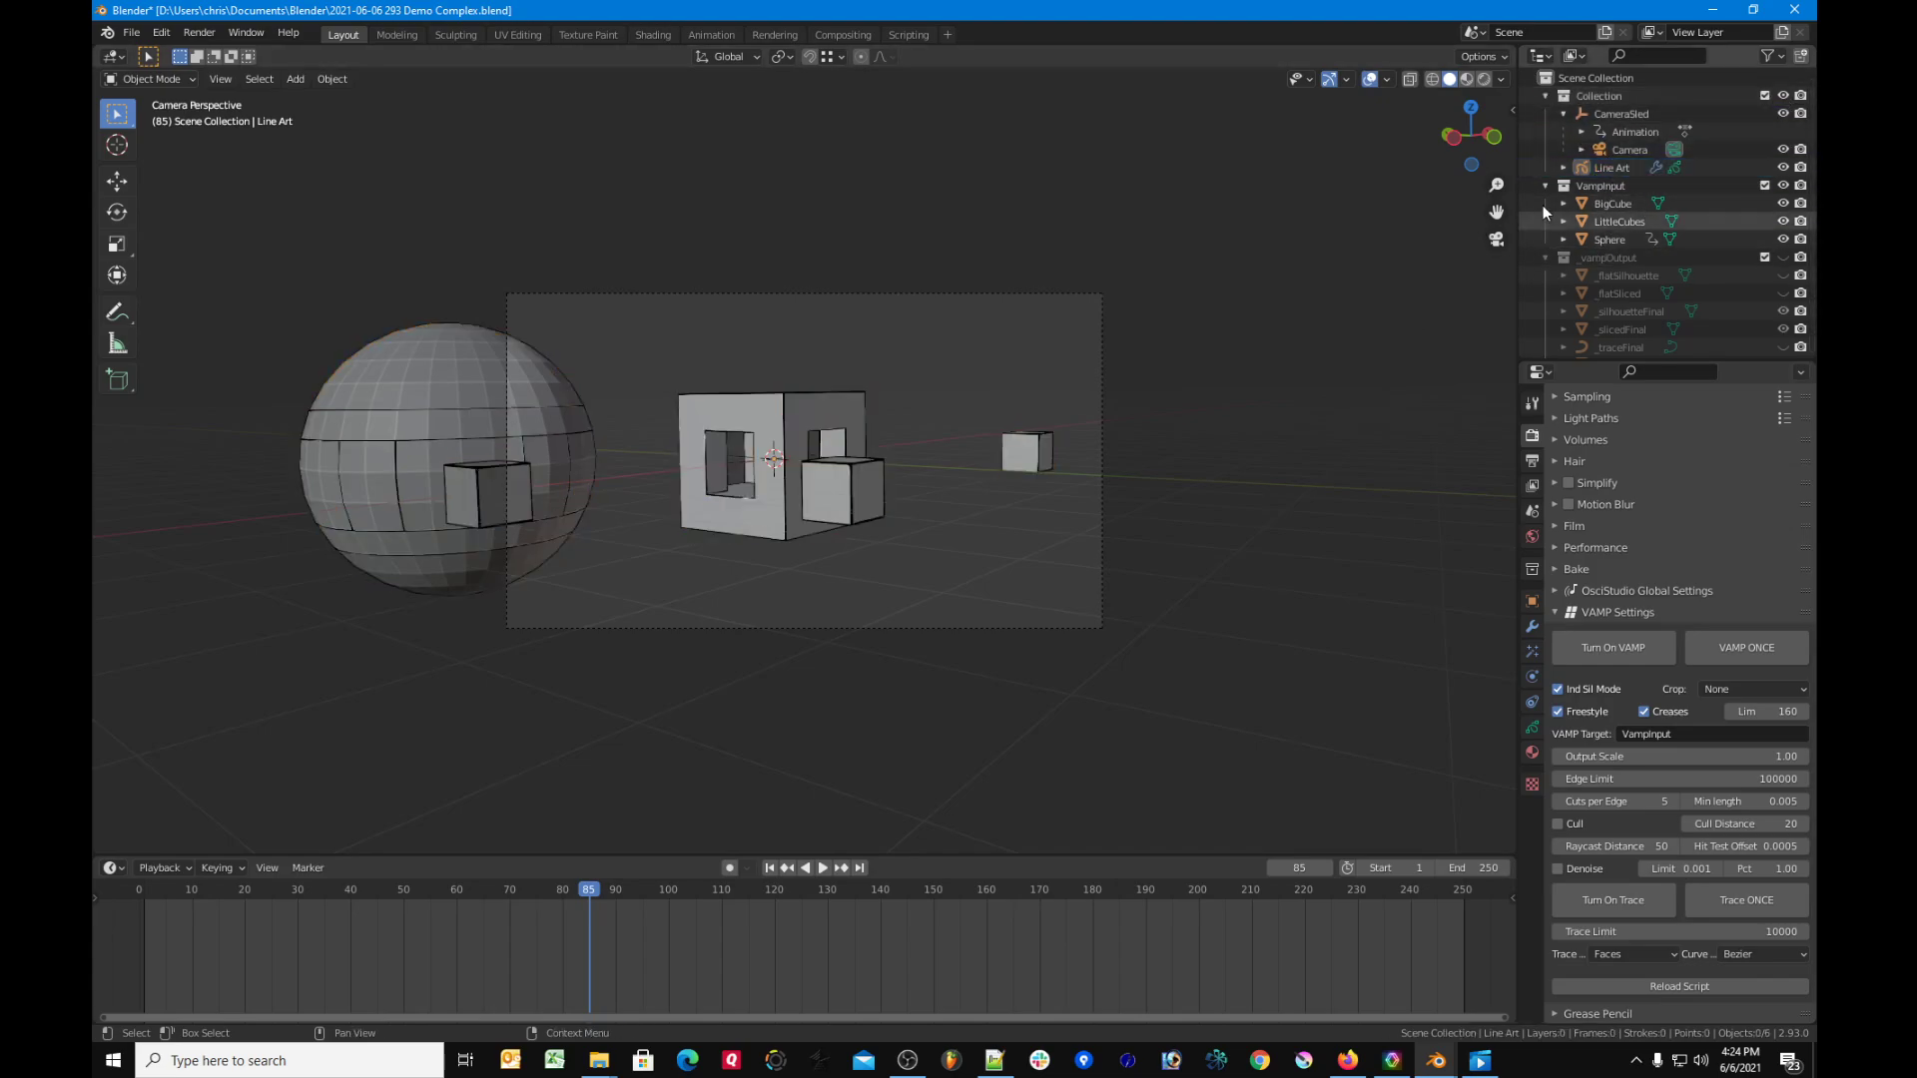
pyautogui.click(1612, 165)
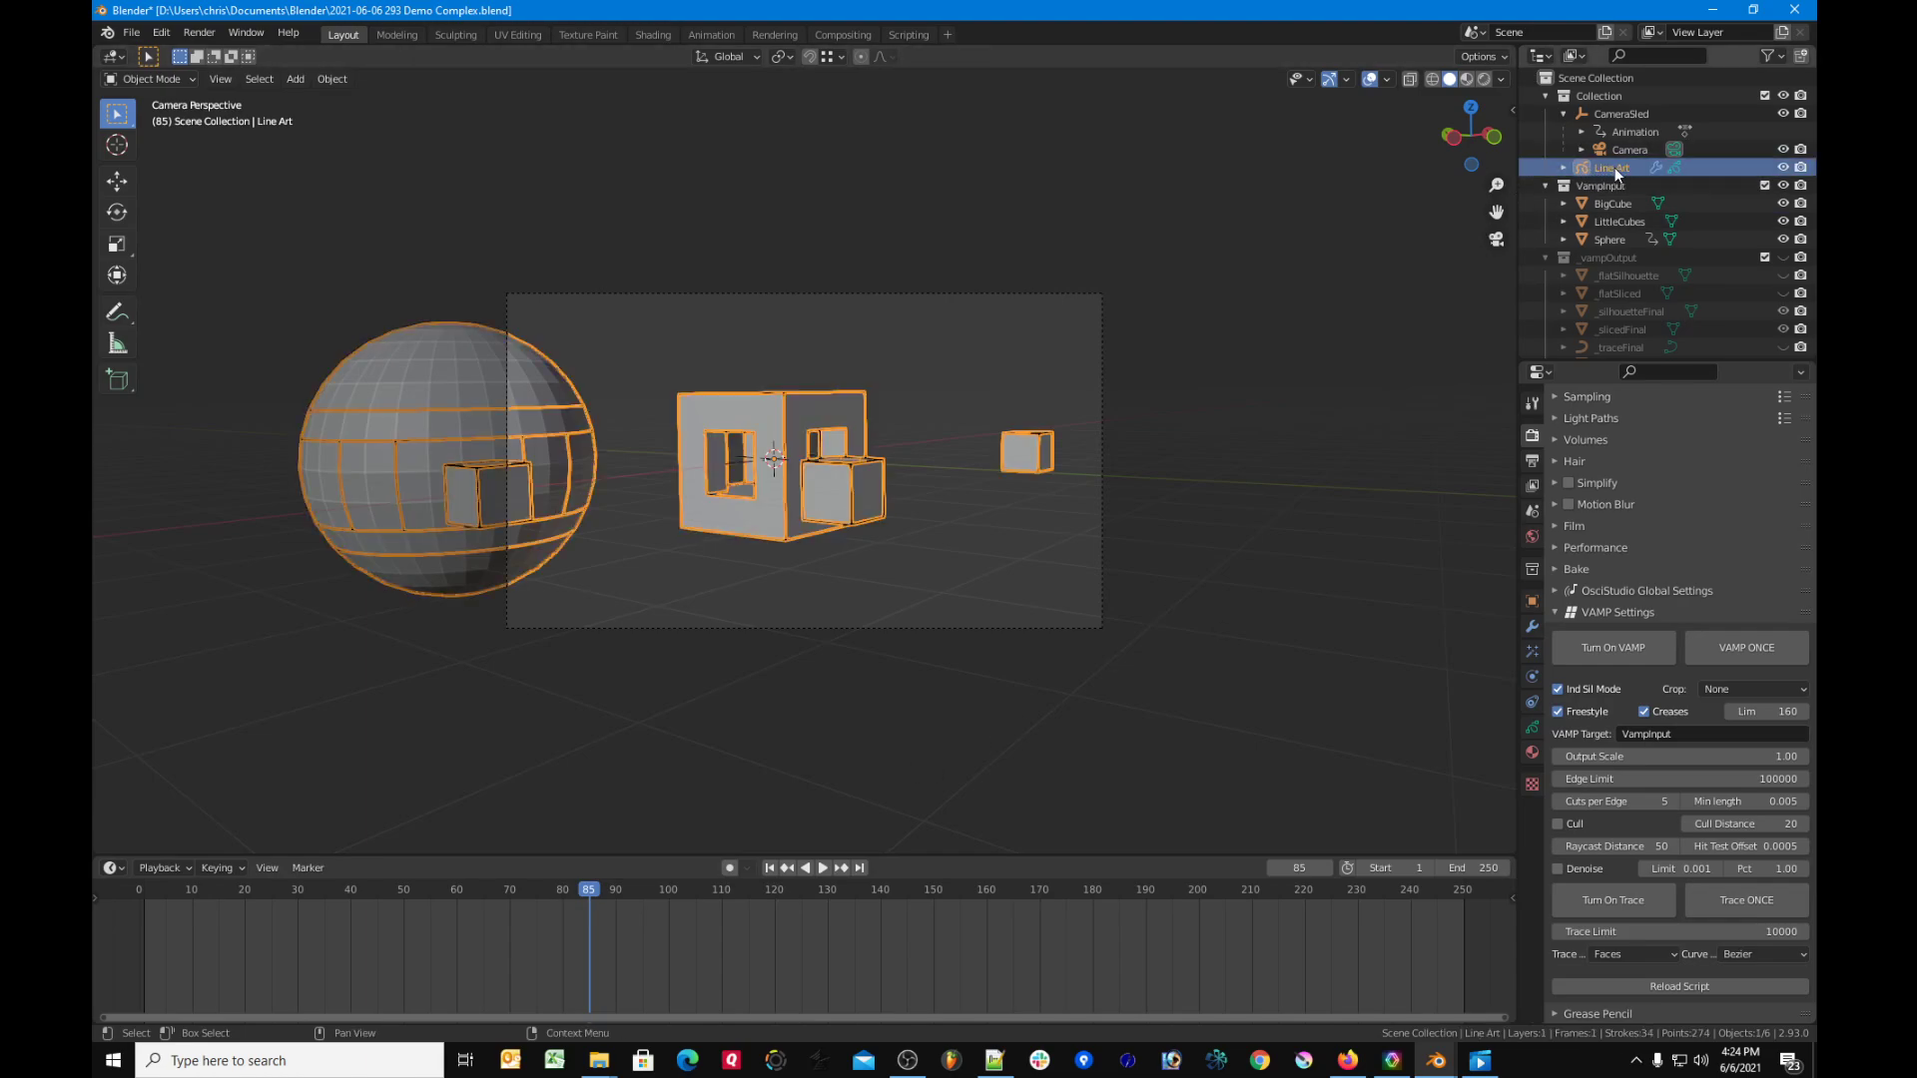
pyautogui.click(1533, 628)
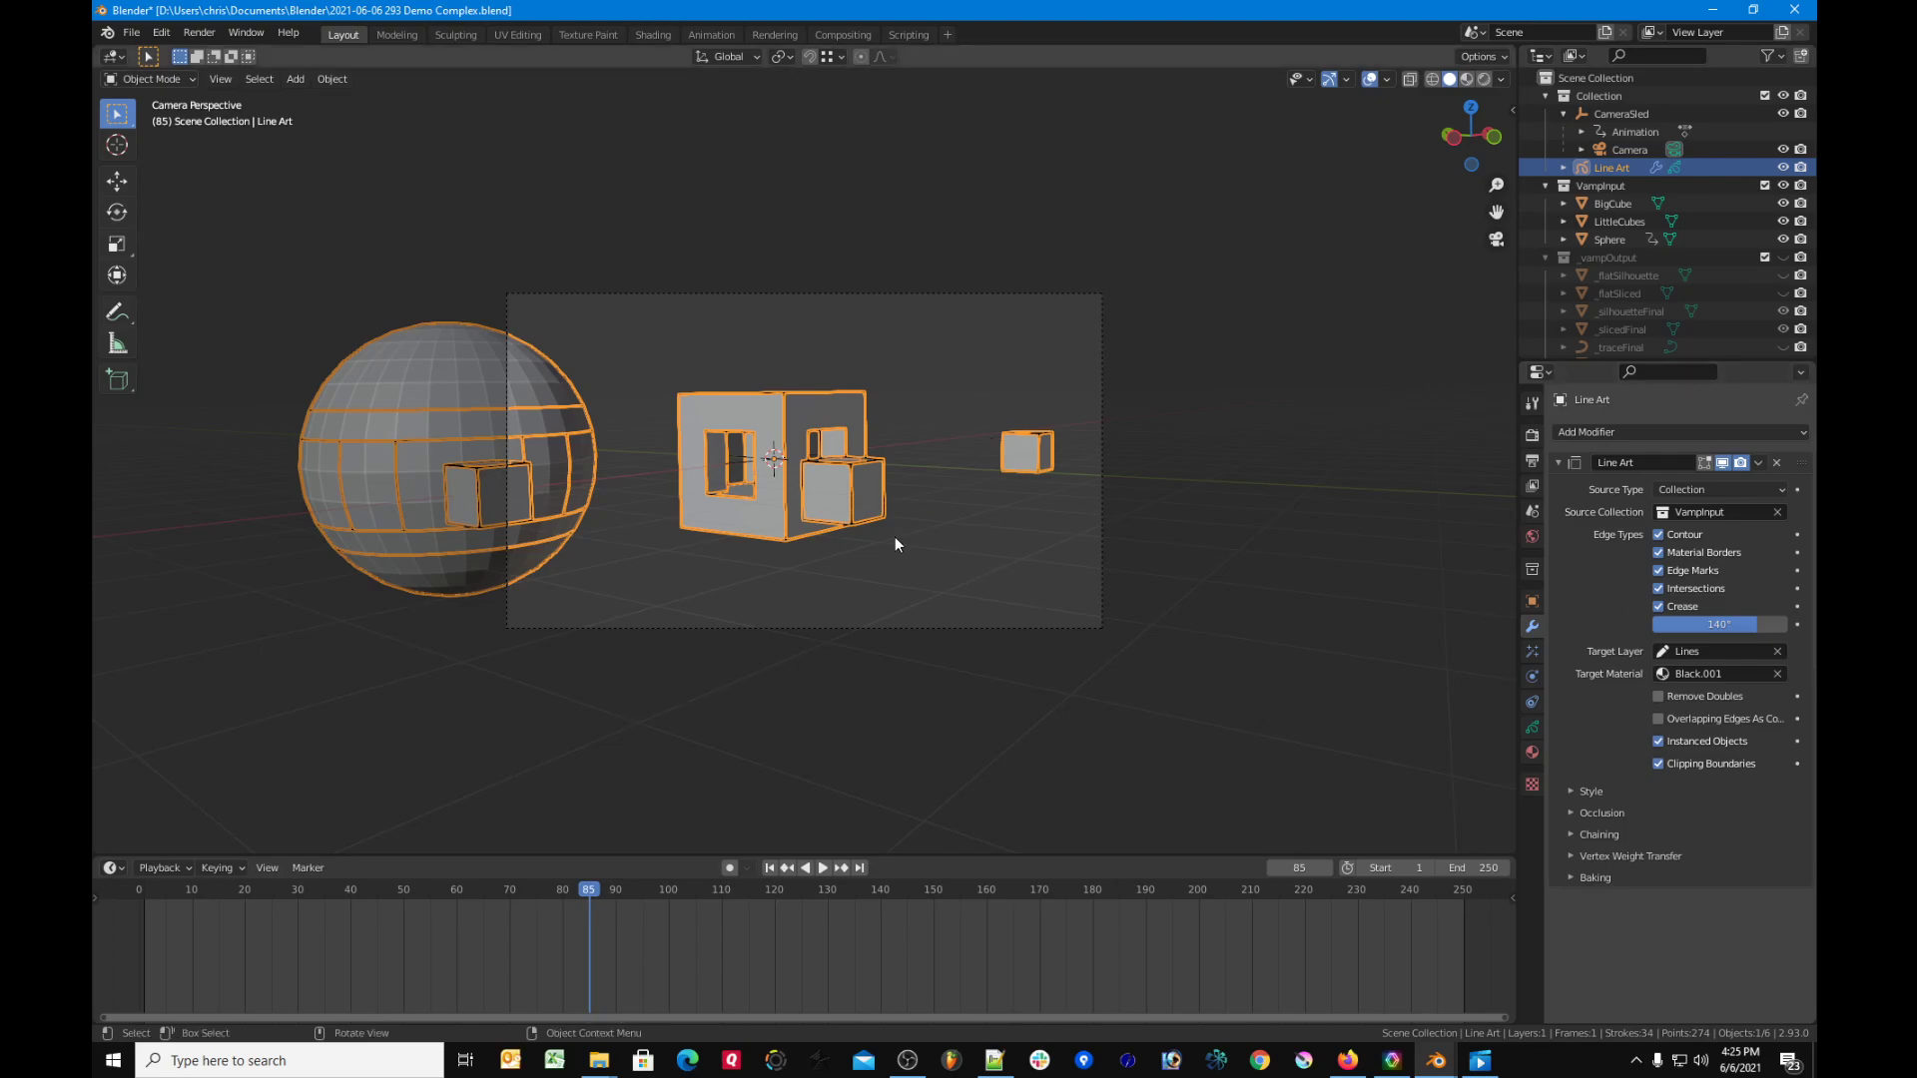
# Step: Deselect all objects and bring up the Add menu with Shift+A
pyautogui.click(835, 663)
pyautogui.hotkey('shift', 'a')
pyautogui.moveTo(835, 663)
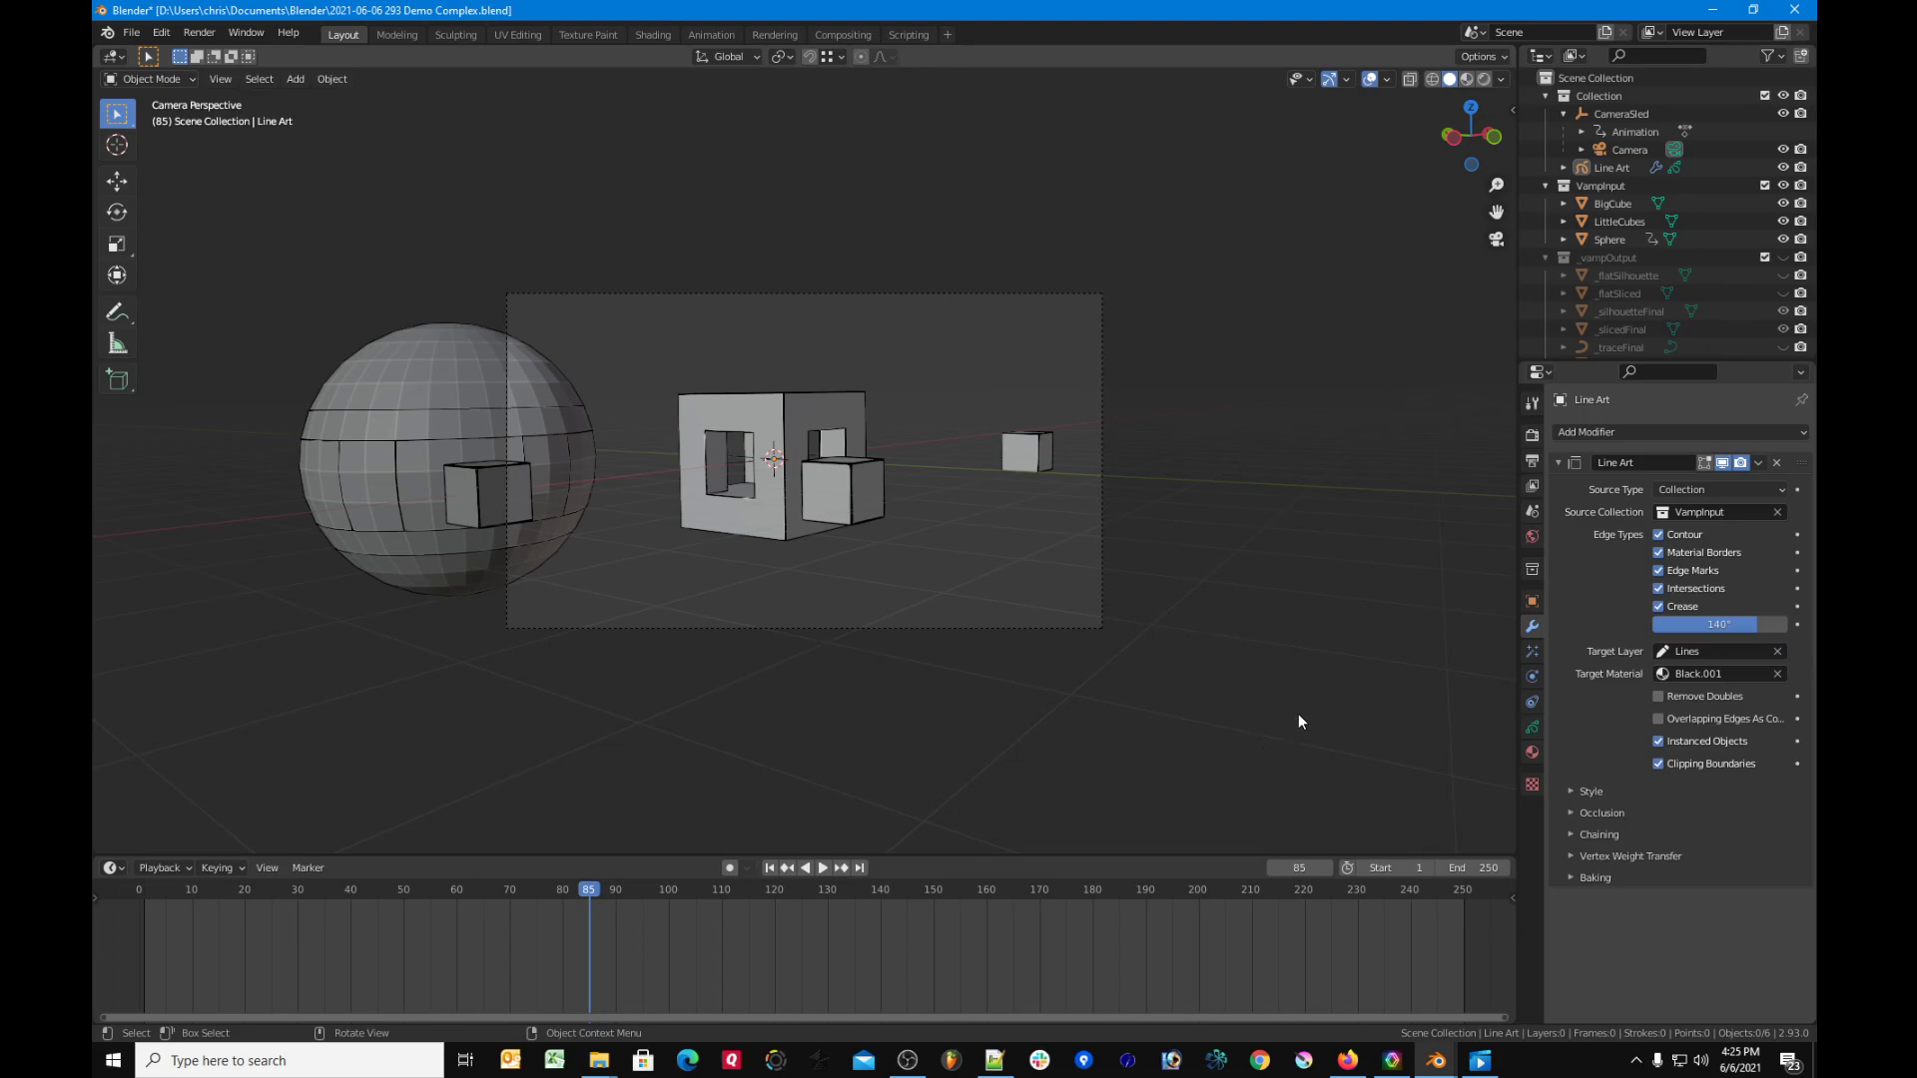
pyautogui.click(1777, 513)
pyautogui.click(1691, 512)
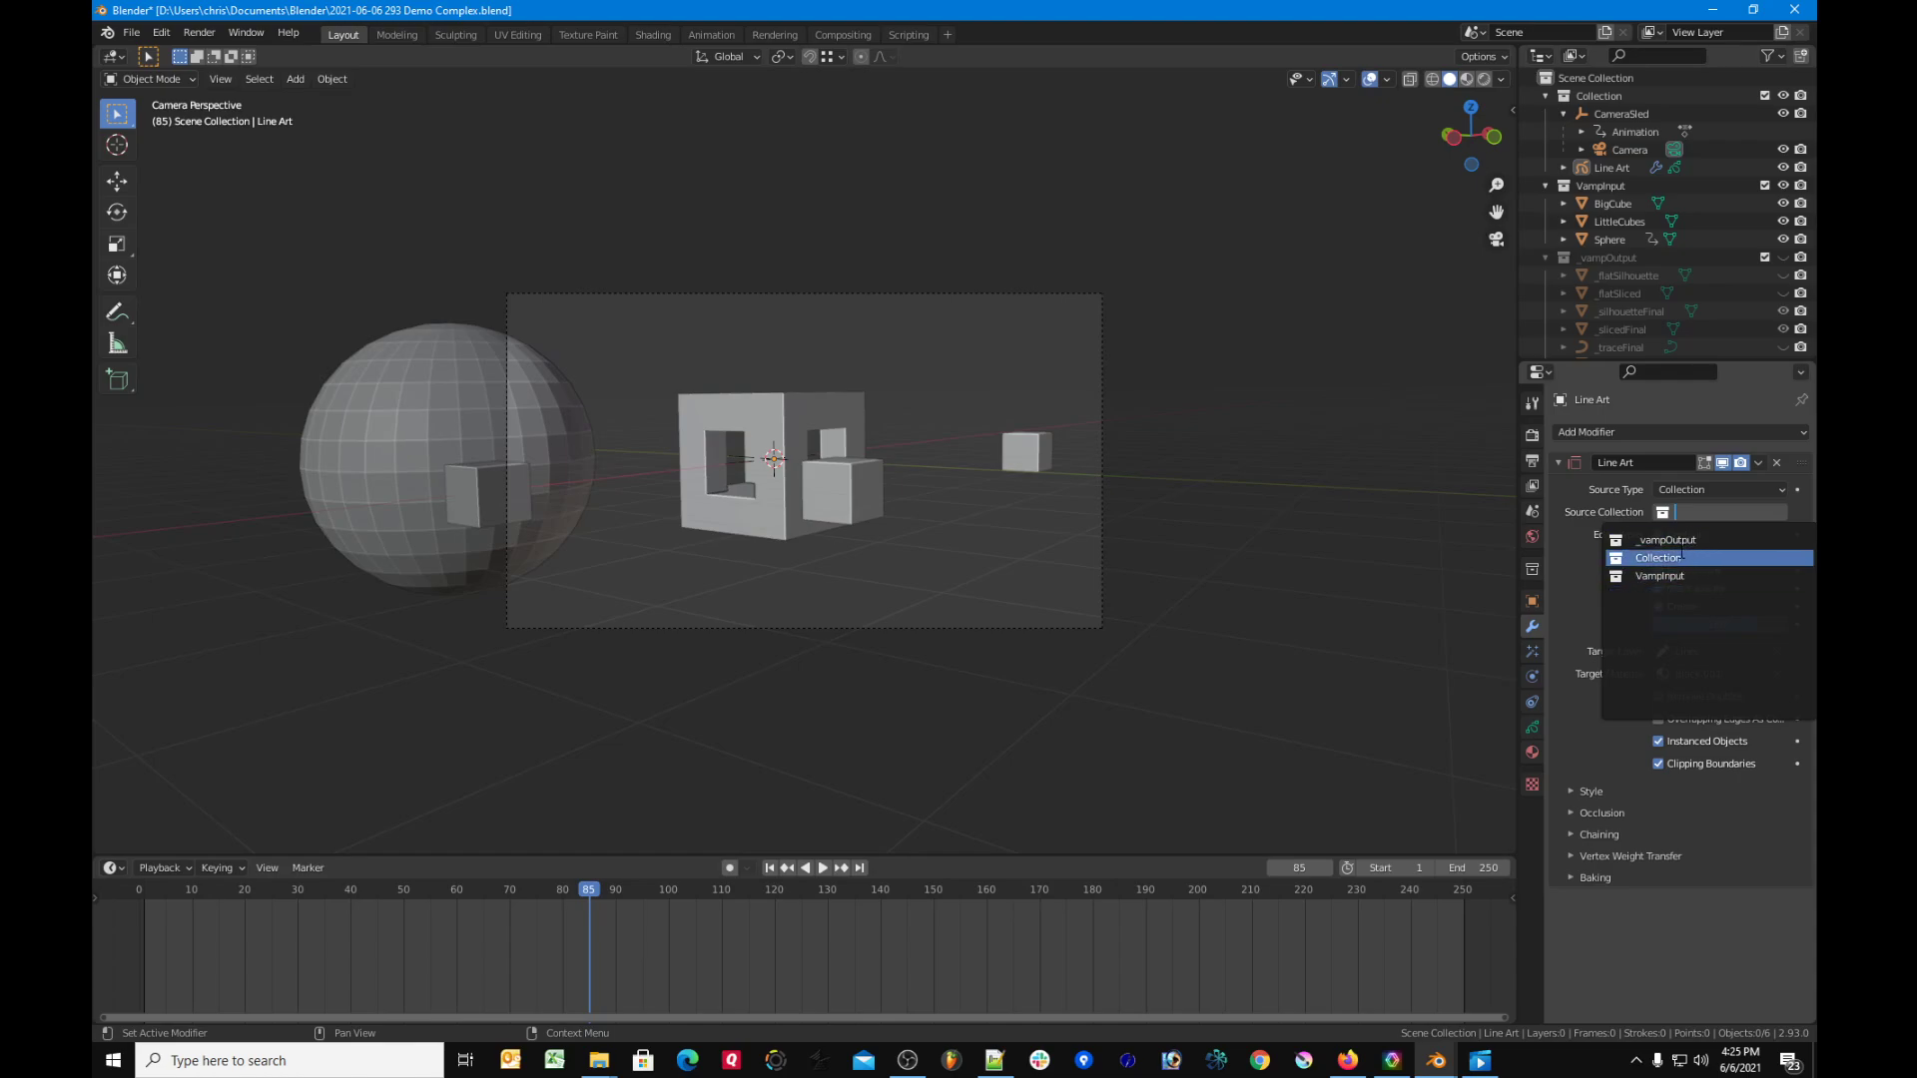
pyautogui.press('Up')
pyautogui.press('Down')
pyautogui.press('Down')
pyautogui.press('Down')
pyautogui.press('Escape')
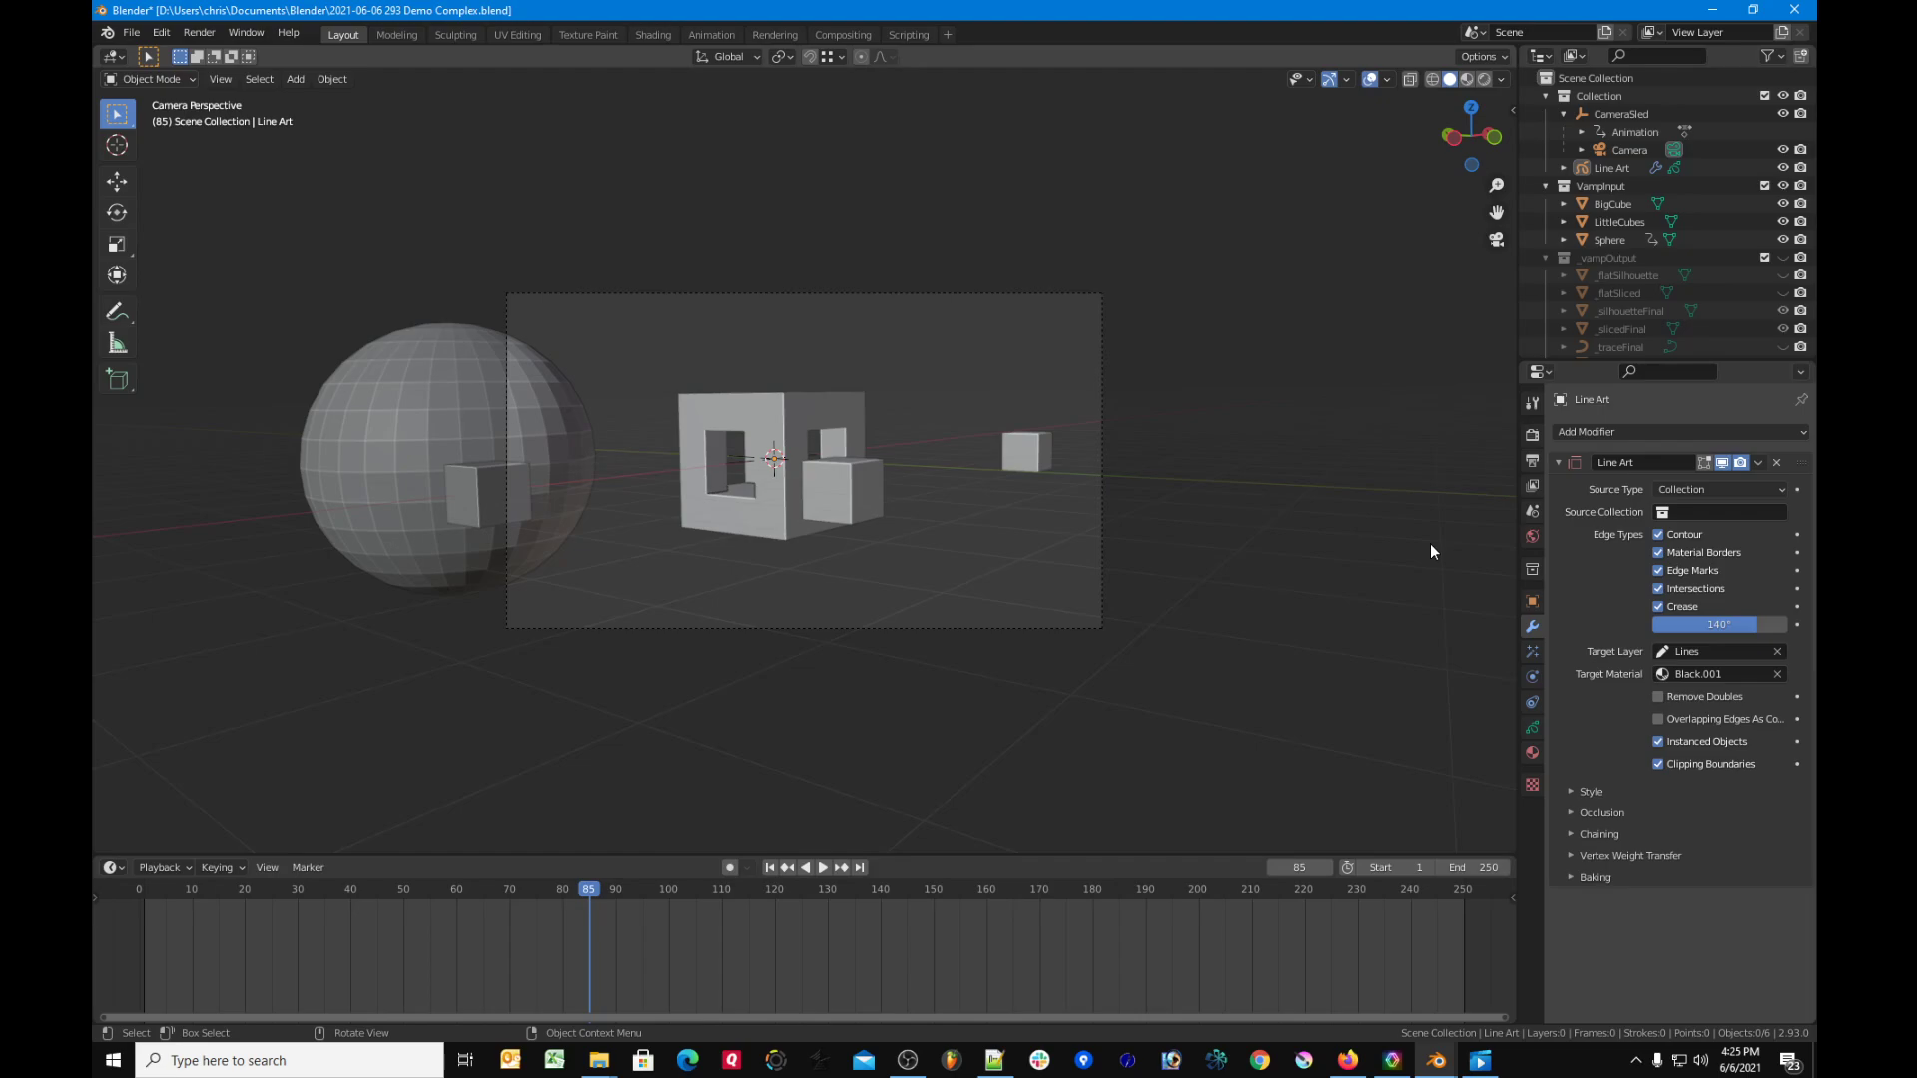
pyautogui.click(1772, 512)
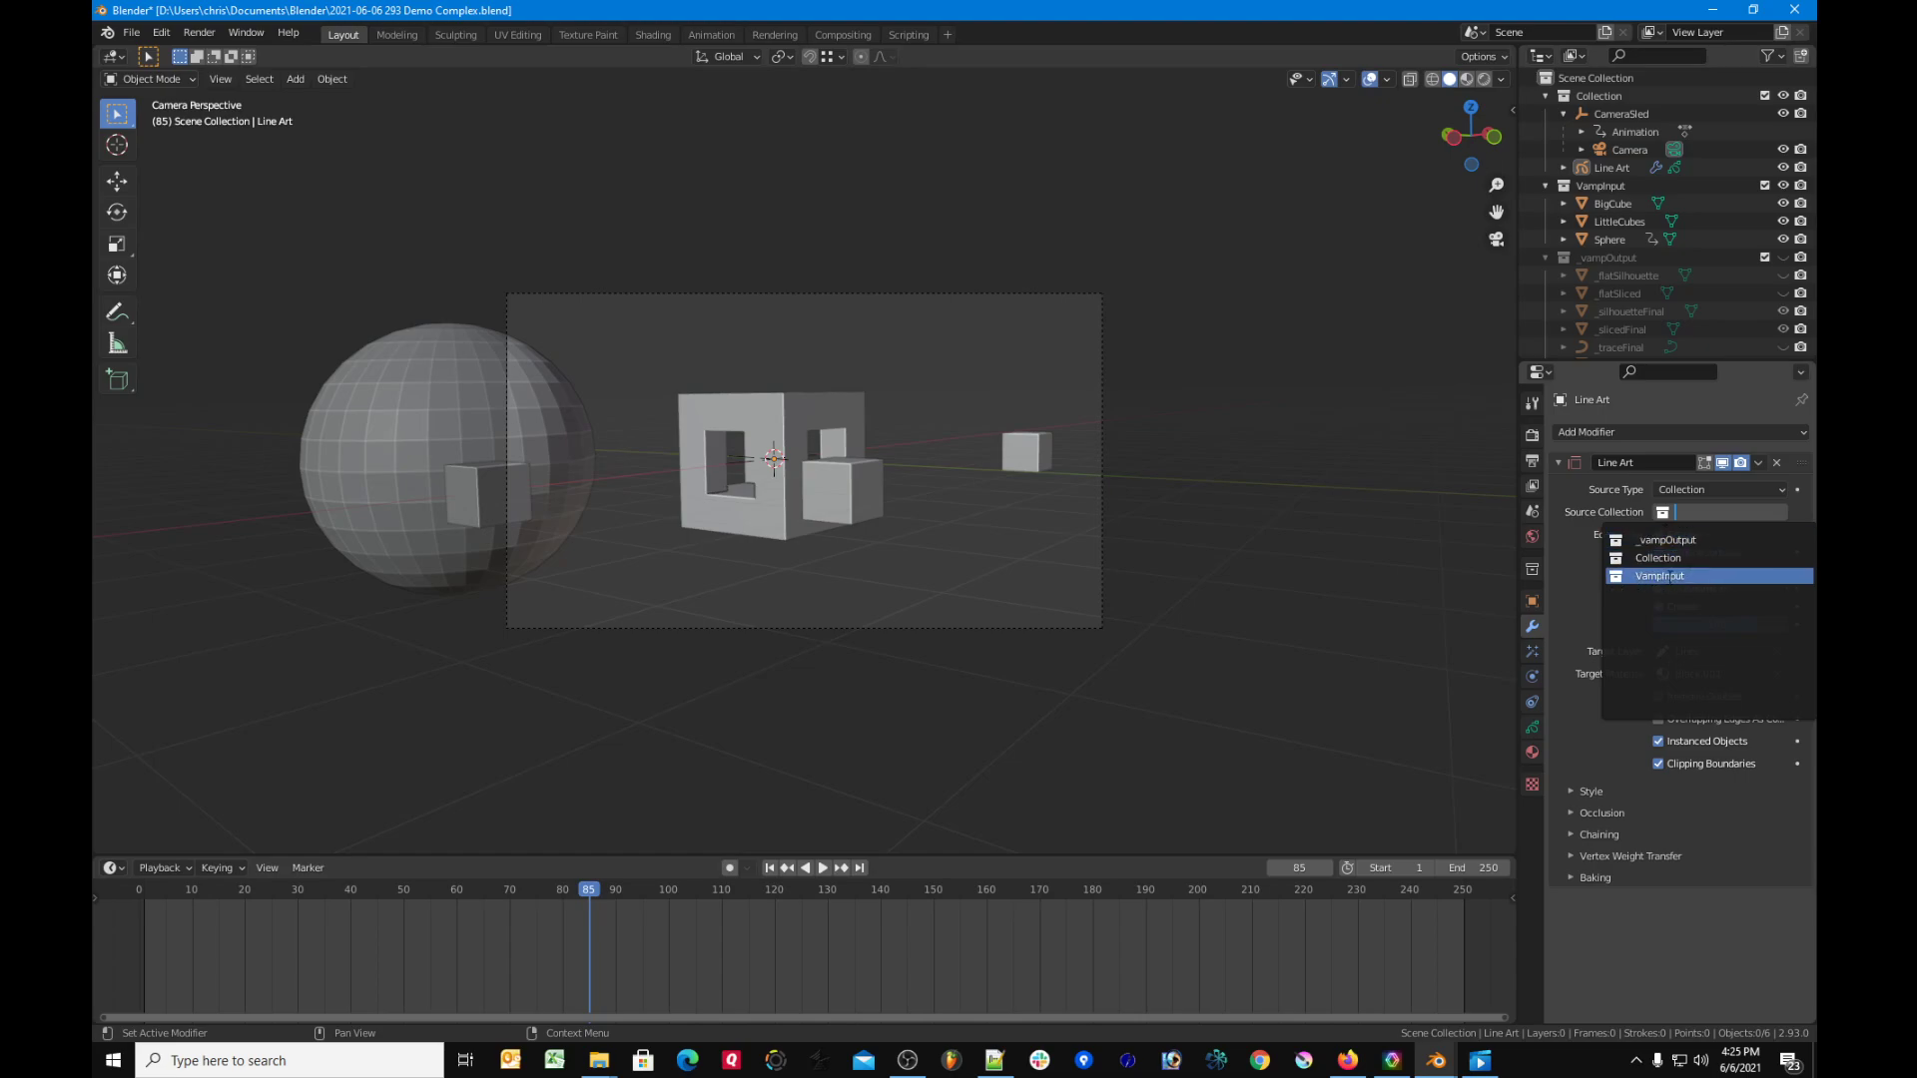
pyautogui.click(1661, 576)
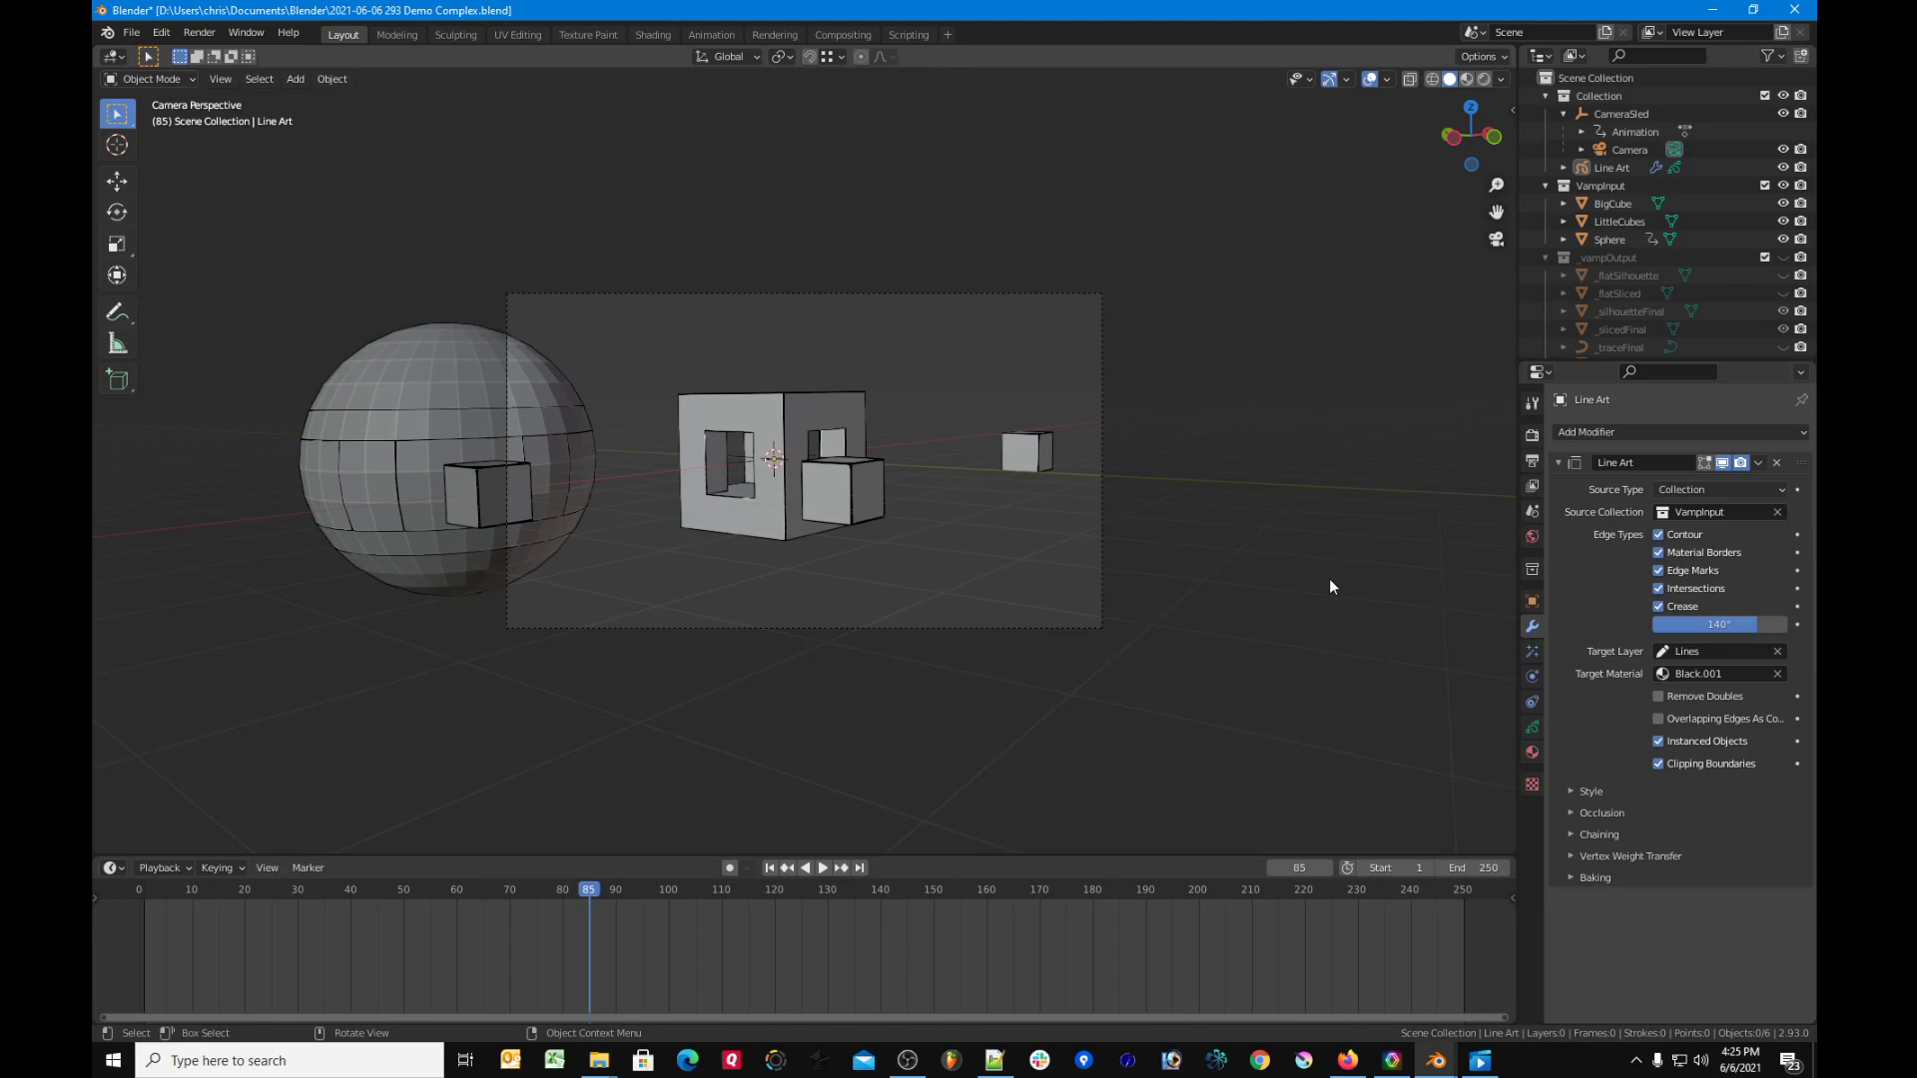
pyautogui.click(1660, 533)
pyautogui.click(1659, 534)
pyautogui.click(1659, 571)
pyautogui.click(1659, 571)
pyautogui.click(458, 398)
pyautogui.hotkey('ctrl', 'Tab')
pyautogui.click(617, 635)
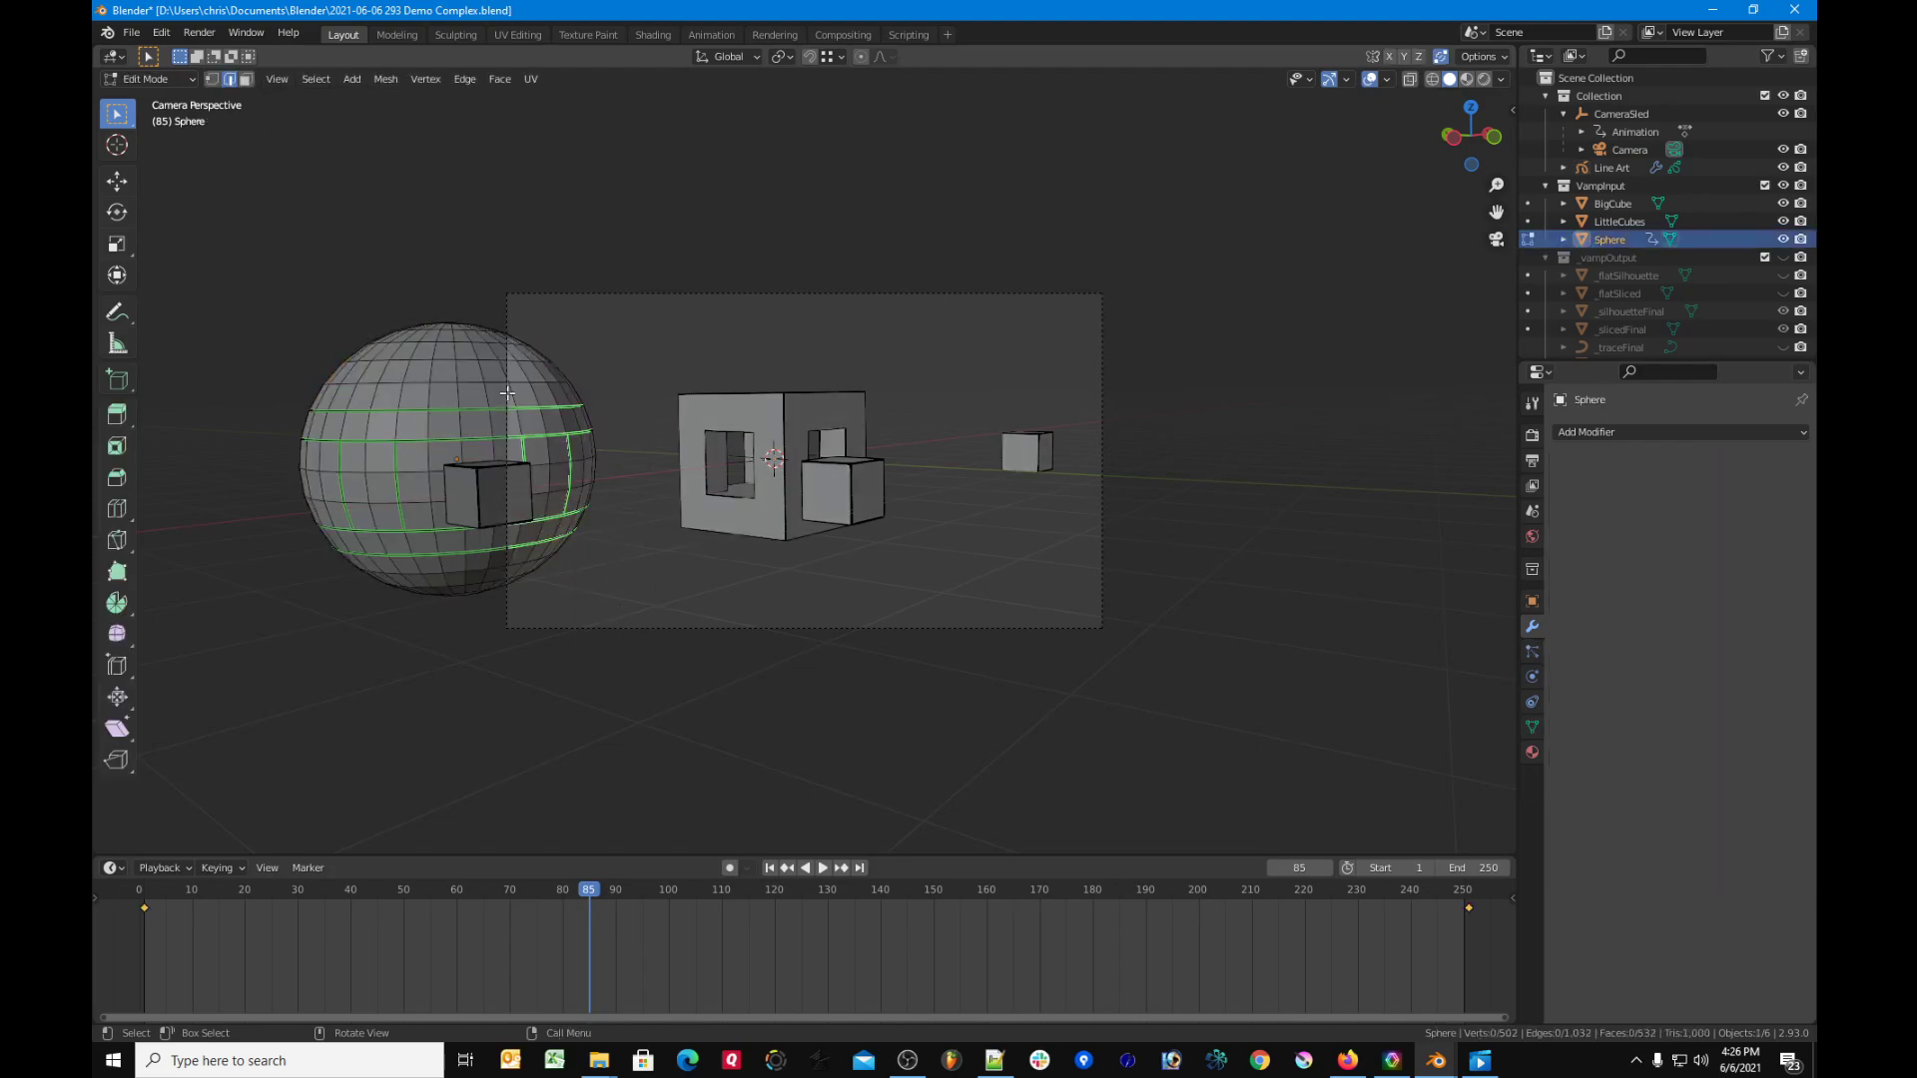
pyautogui.hotkey('ctrl', 'Tab')
pyautogui.click(642, 535)
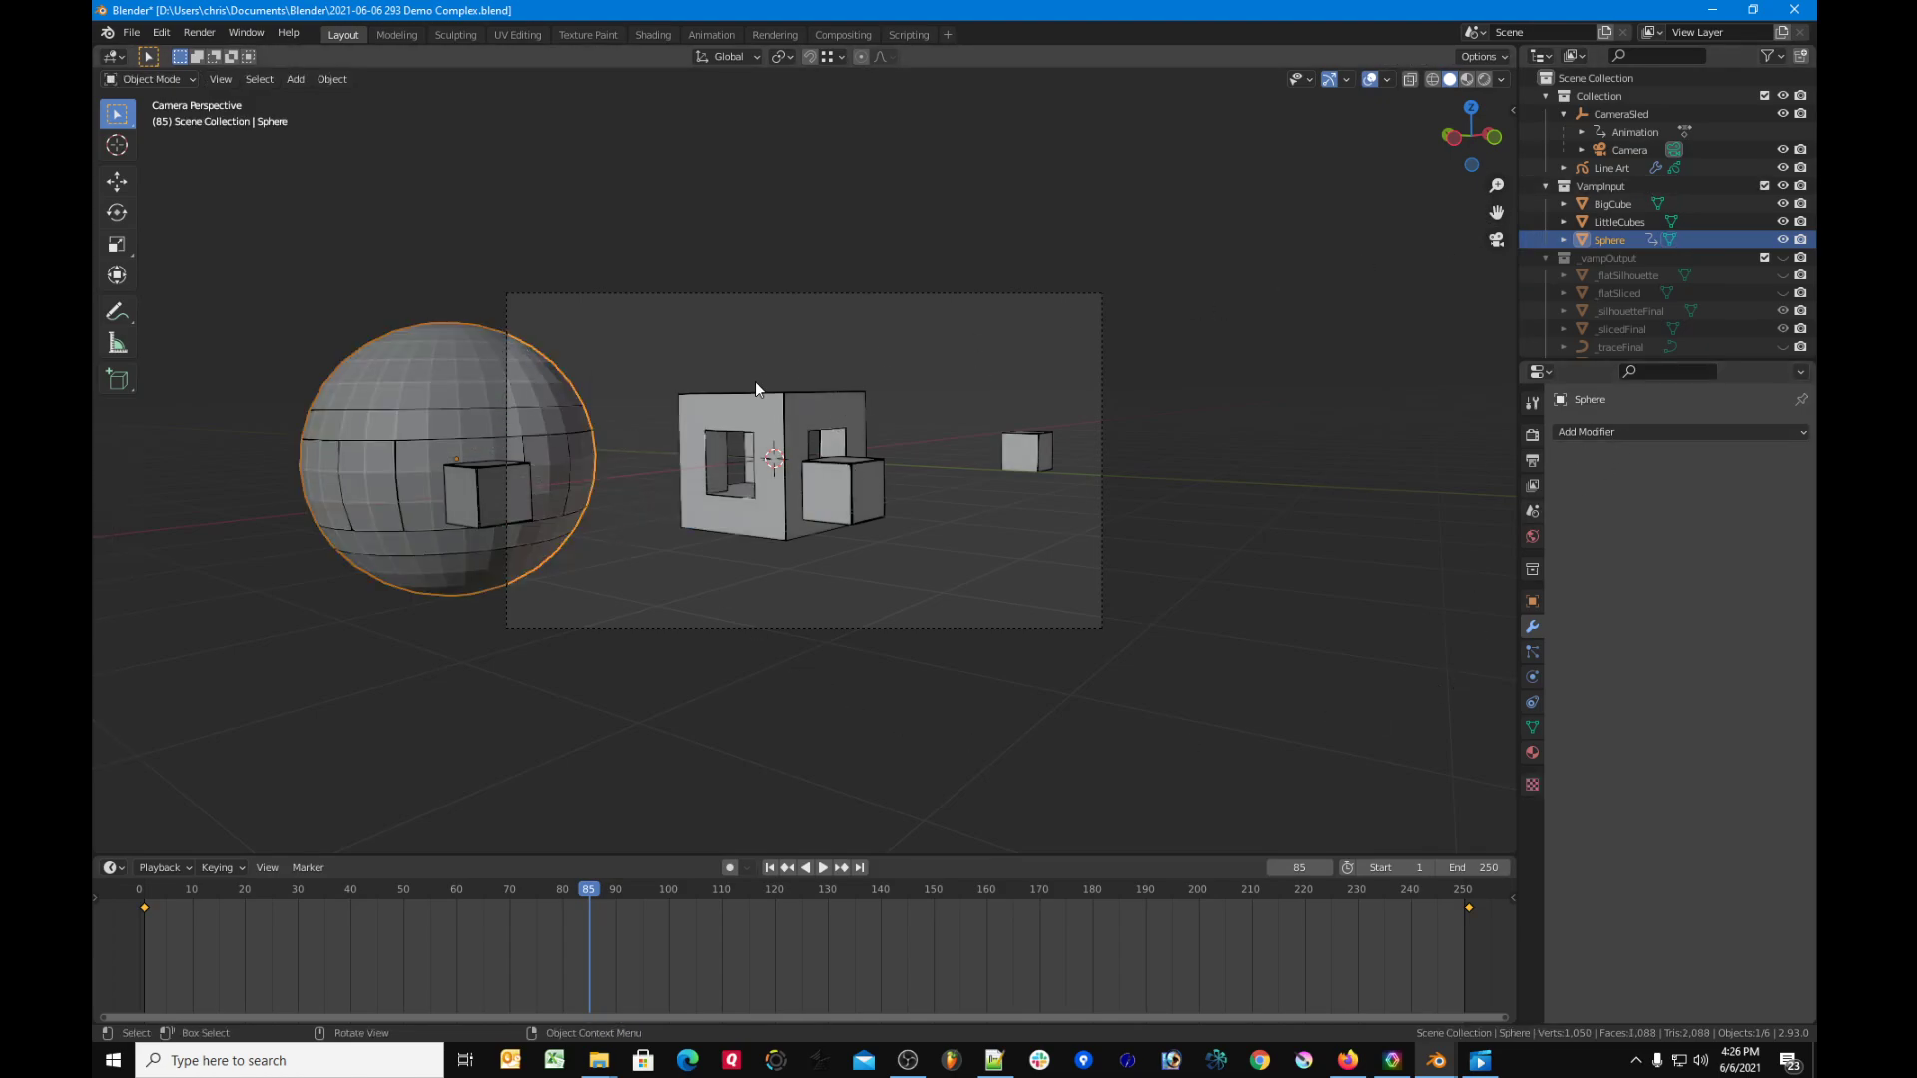
pyautogui.click(850, 467)
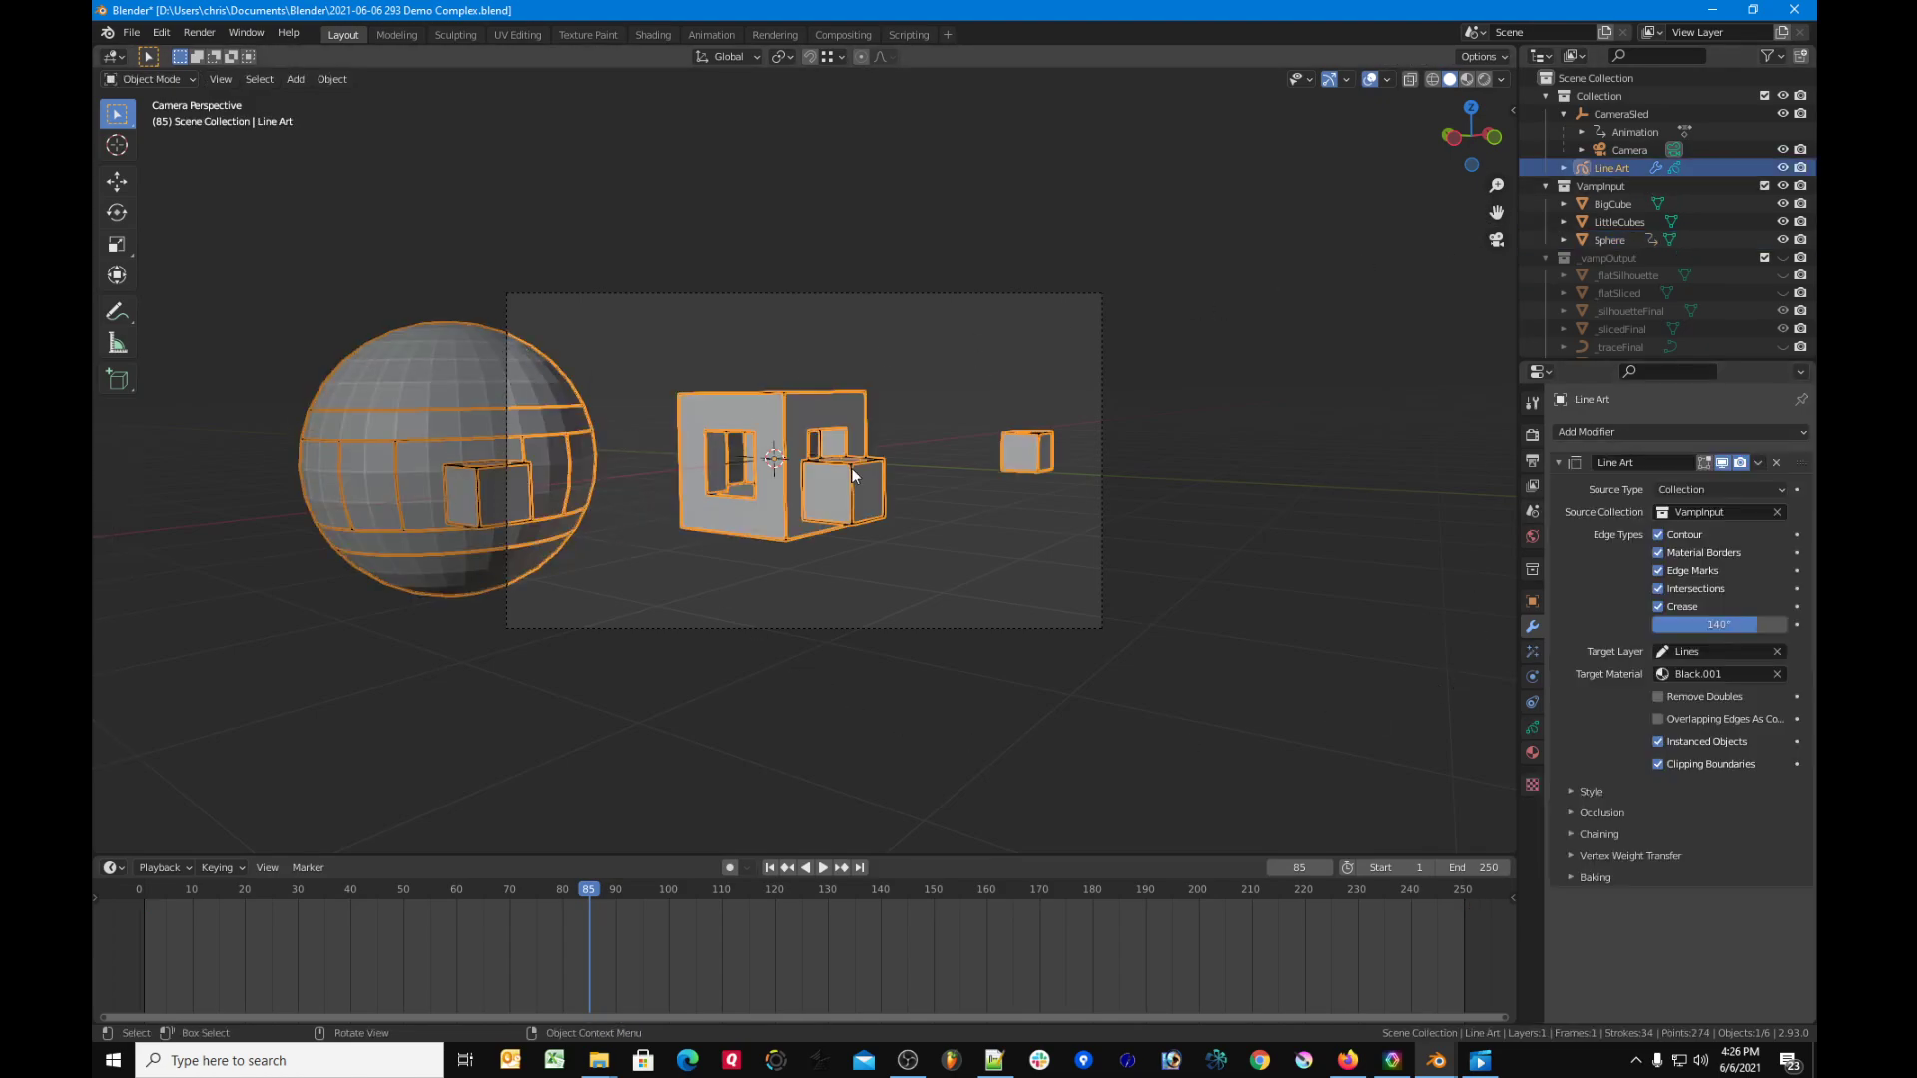
pyautogui.click(1660, 607)
pyautogui.click(1659, 607)
pyautogui.click(1660, 607)
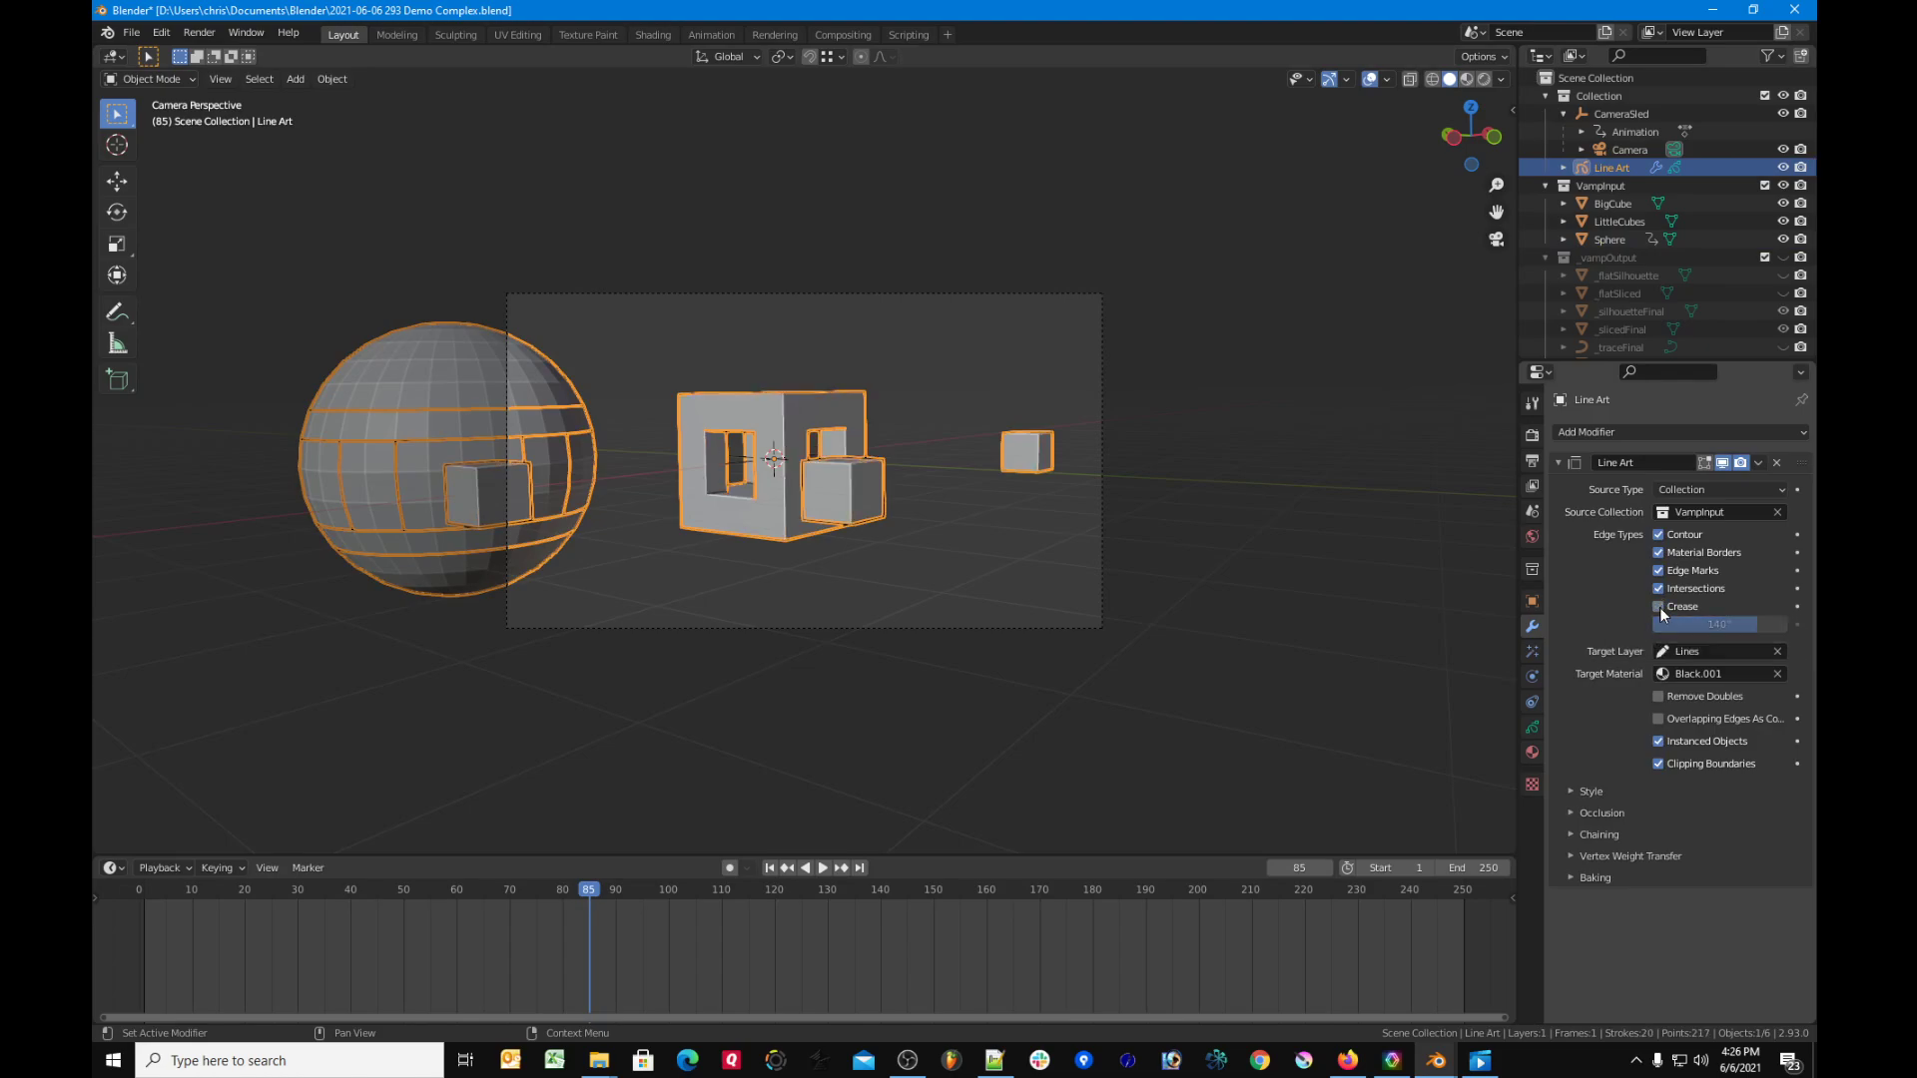
pyautogui.click(1660, 607)
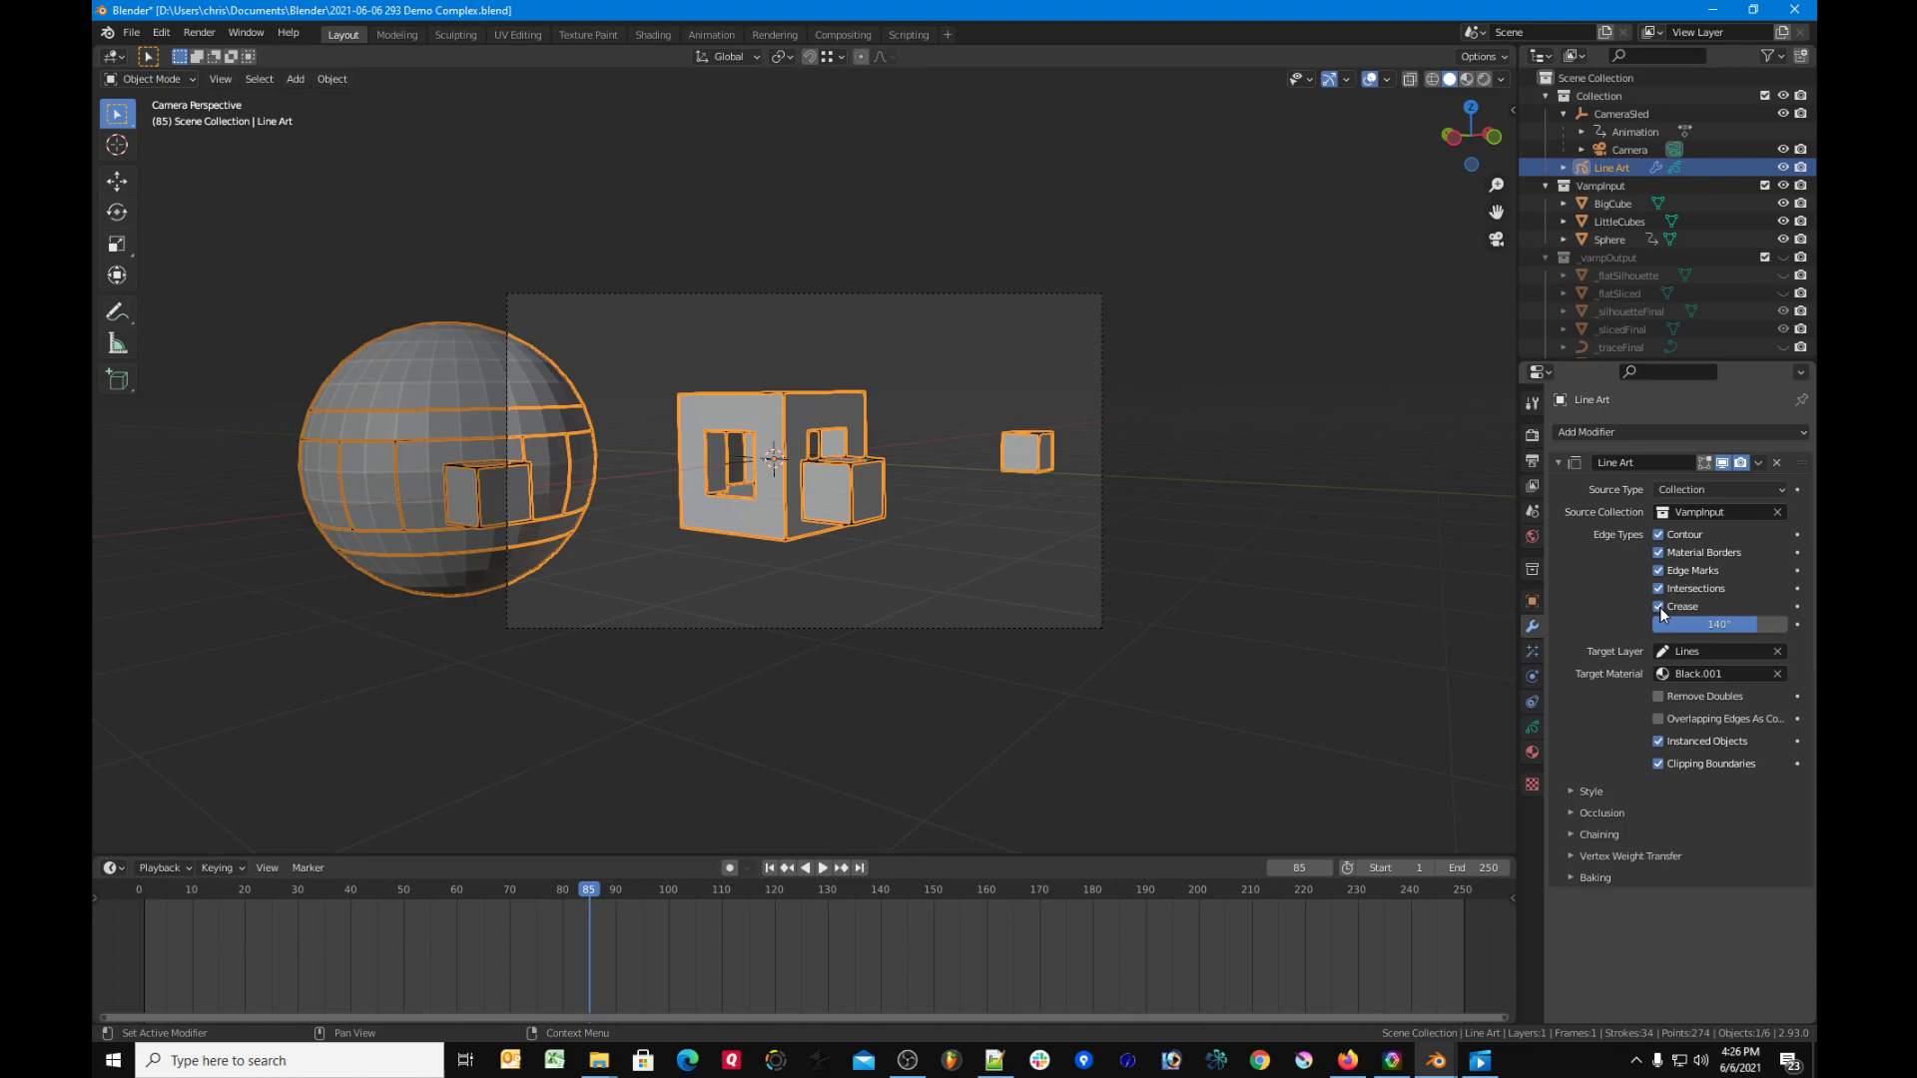
pyautogui.click(1660, 607)
pyautogui.click(1660, 607)
pyautogui.click(1657, 607)
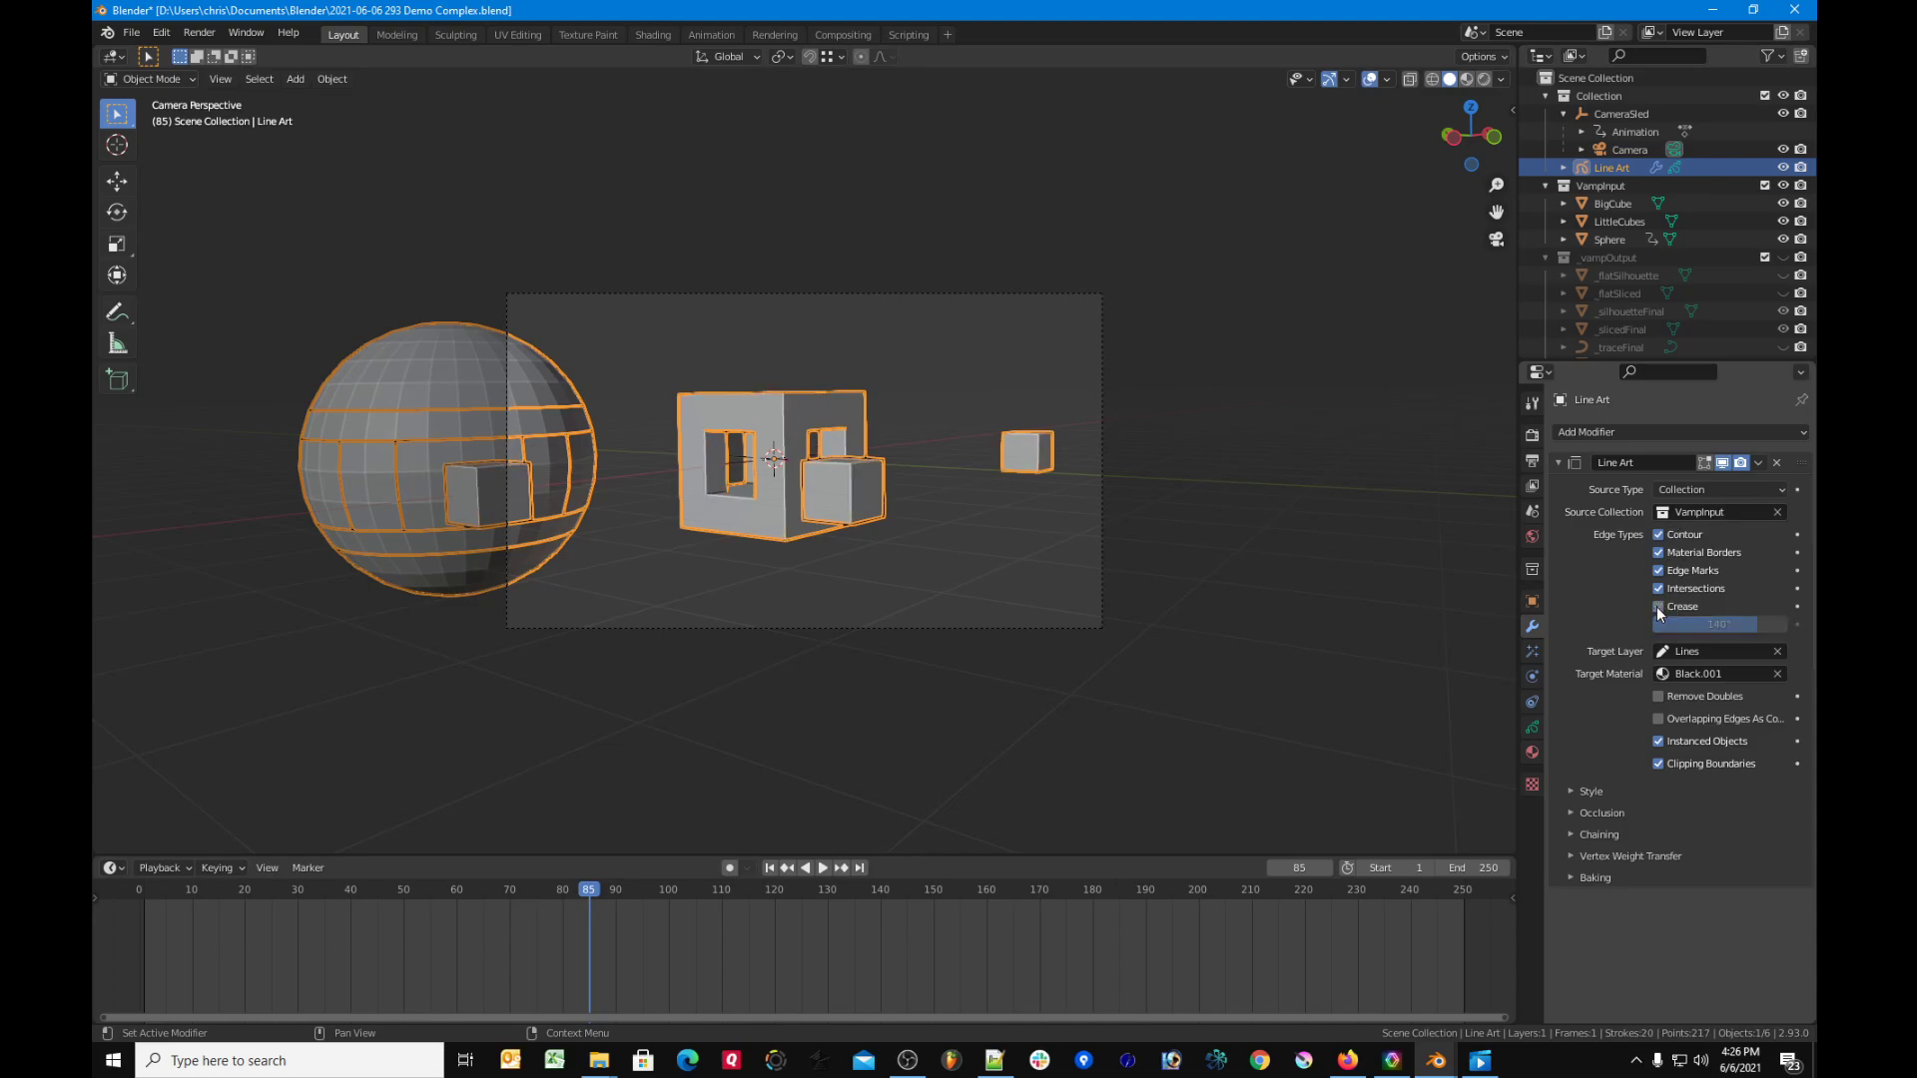
pyautogui.click(1658, 607)
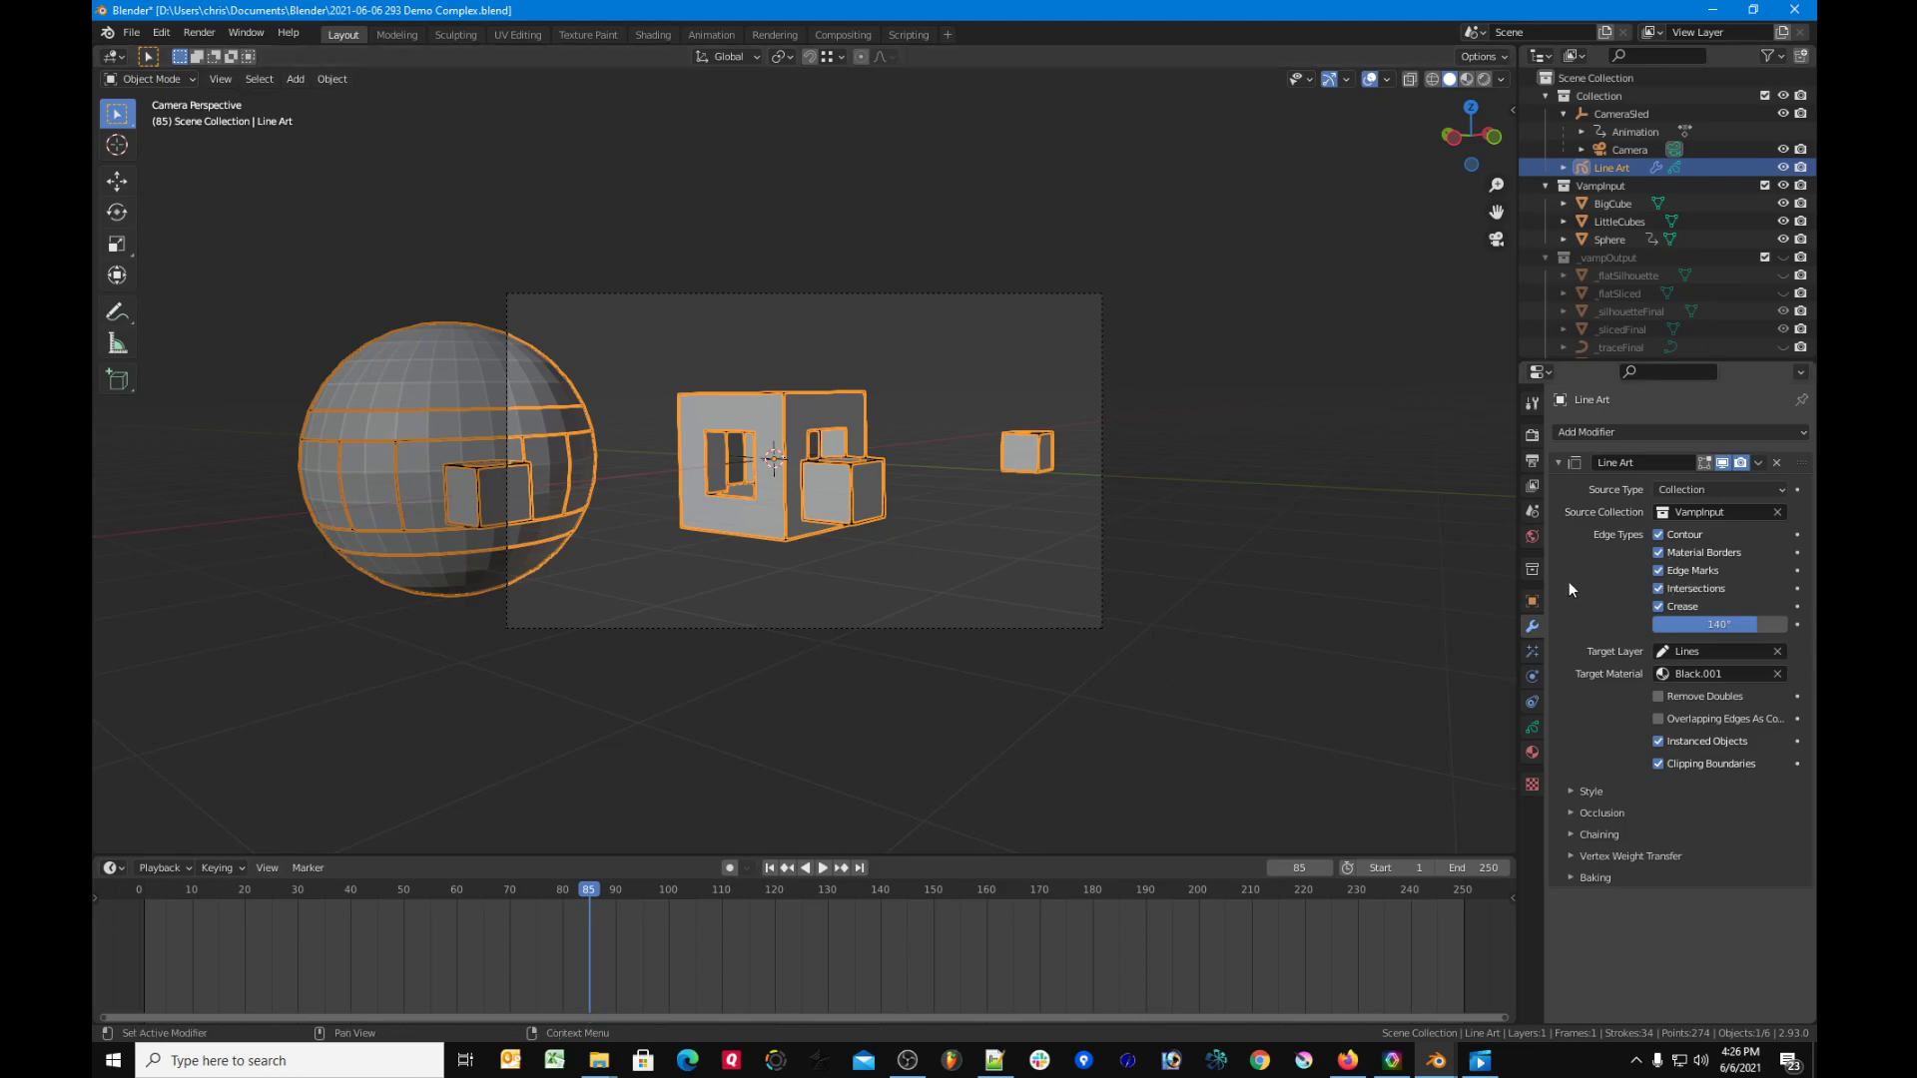
pyautogui.click(1249, 602)
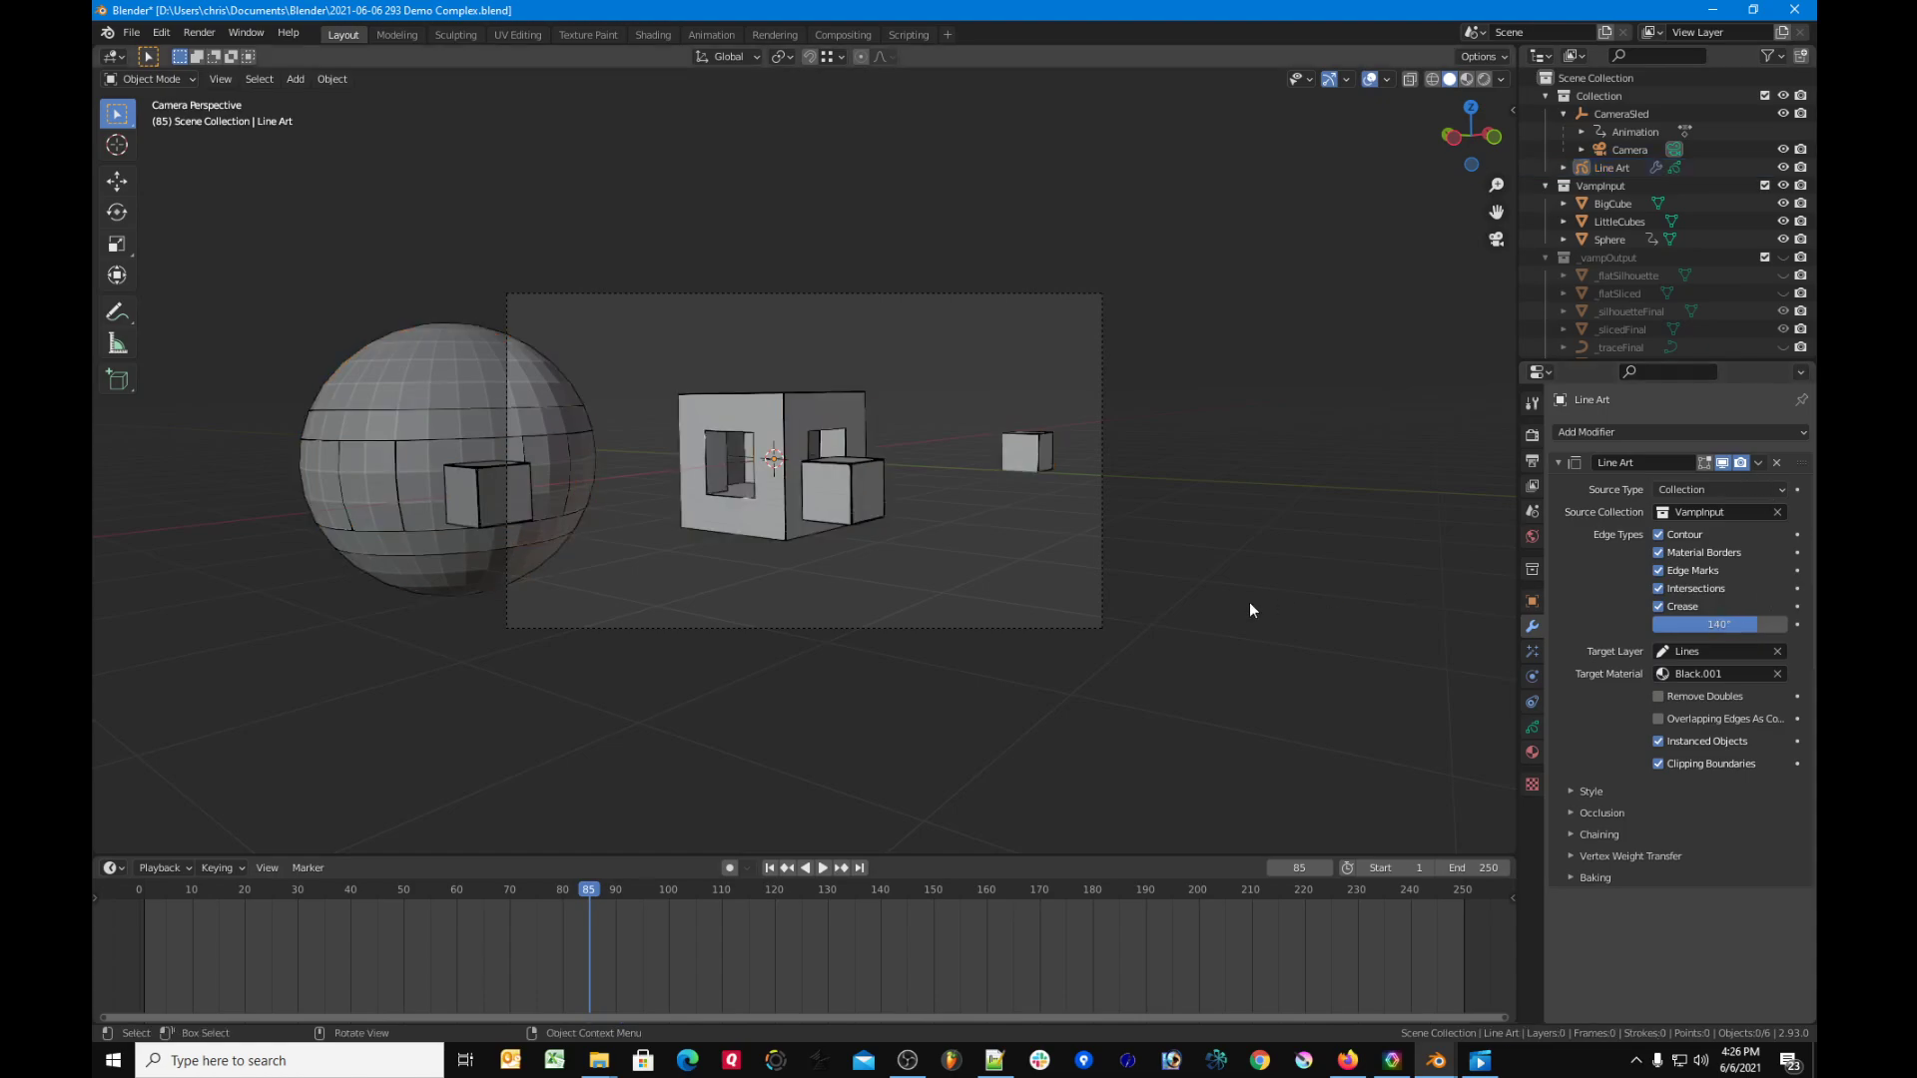
# Step: Play and scrub the animation, stop at frame 79, and select the Line Art object
pyautogui.press('space')
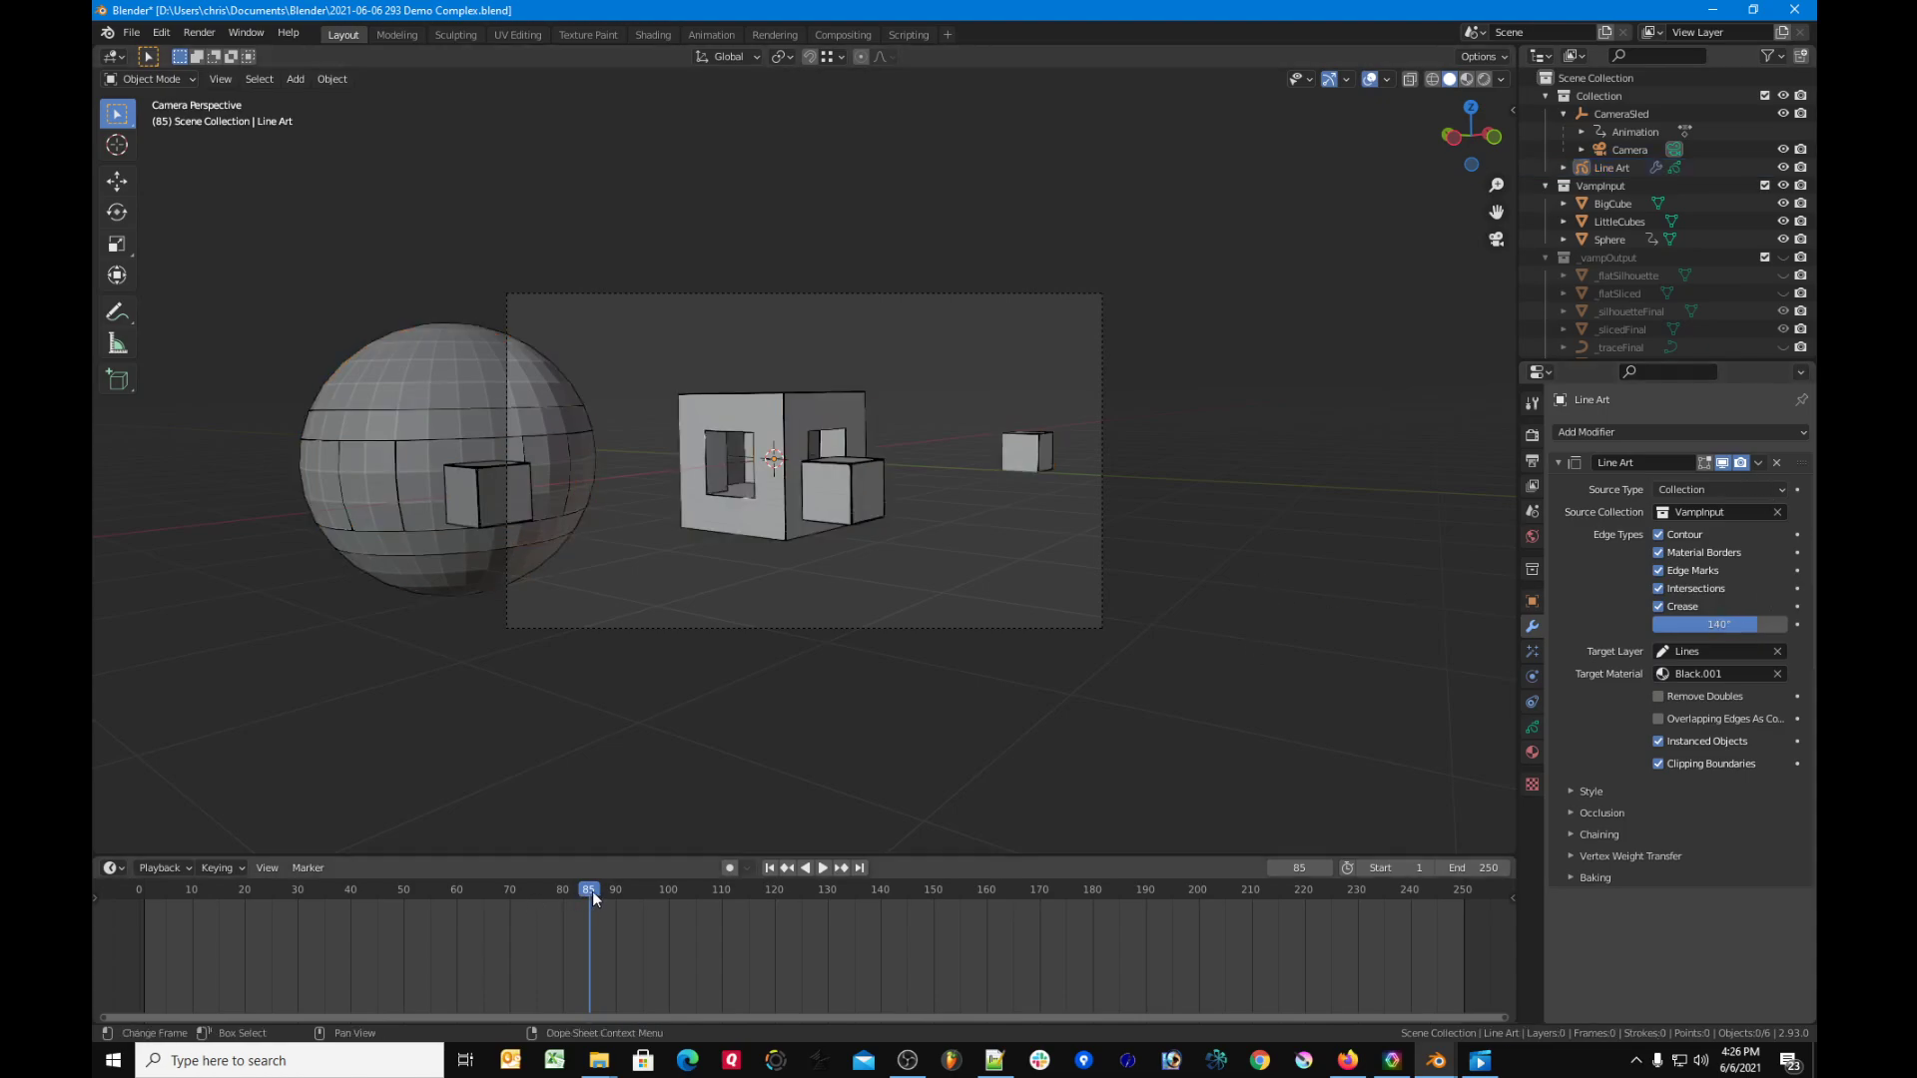
pyautogui.moveTo(645, 889); pyautogui.dragTo(555, 909)
pyautogui.press('space')
pyautogui.press('space')
pyautogui.press('space')
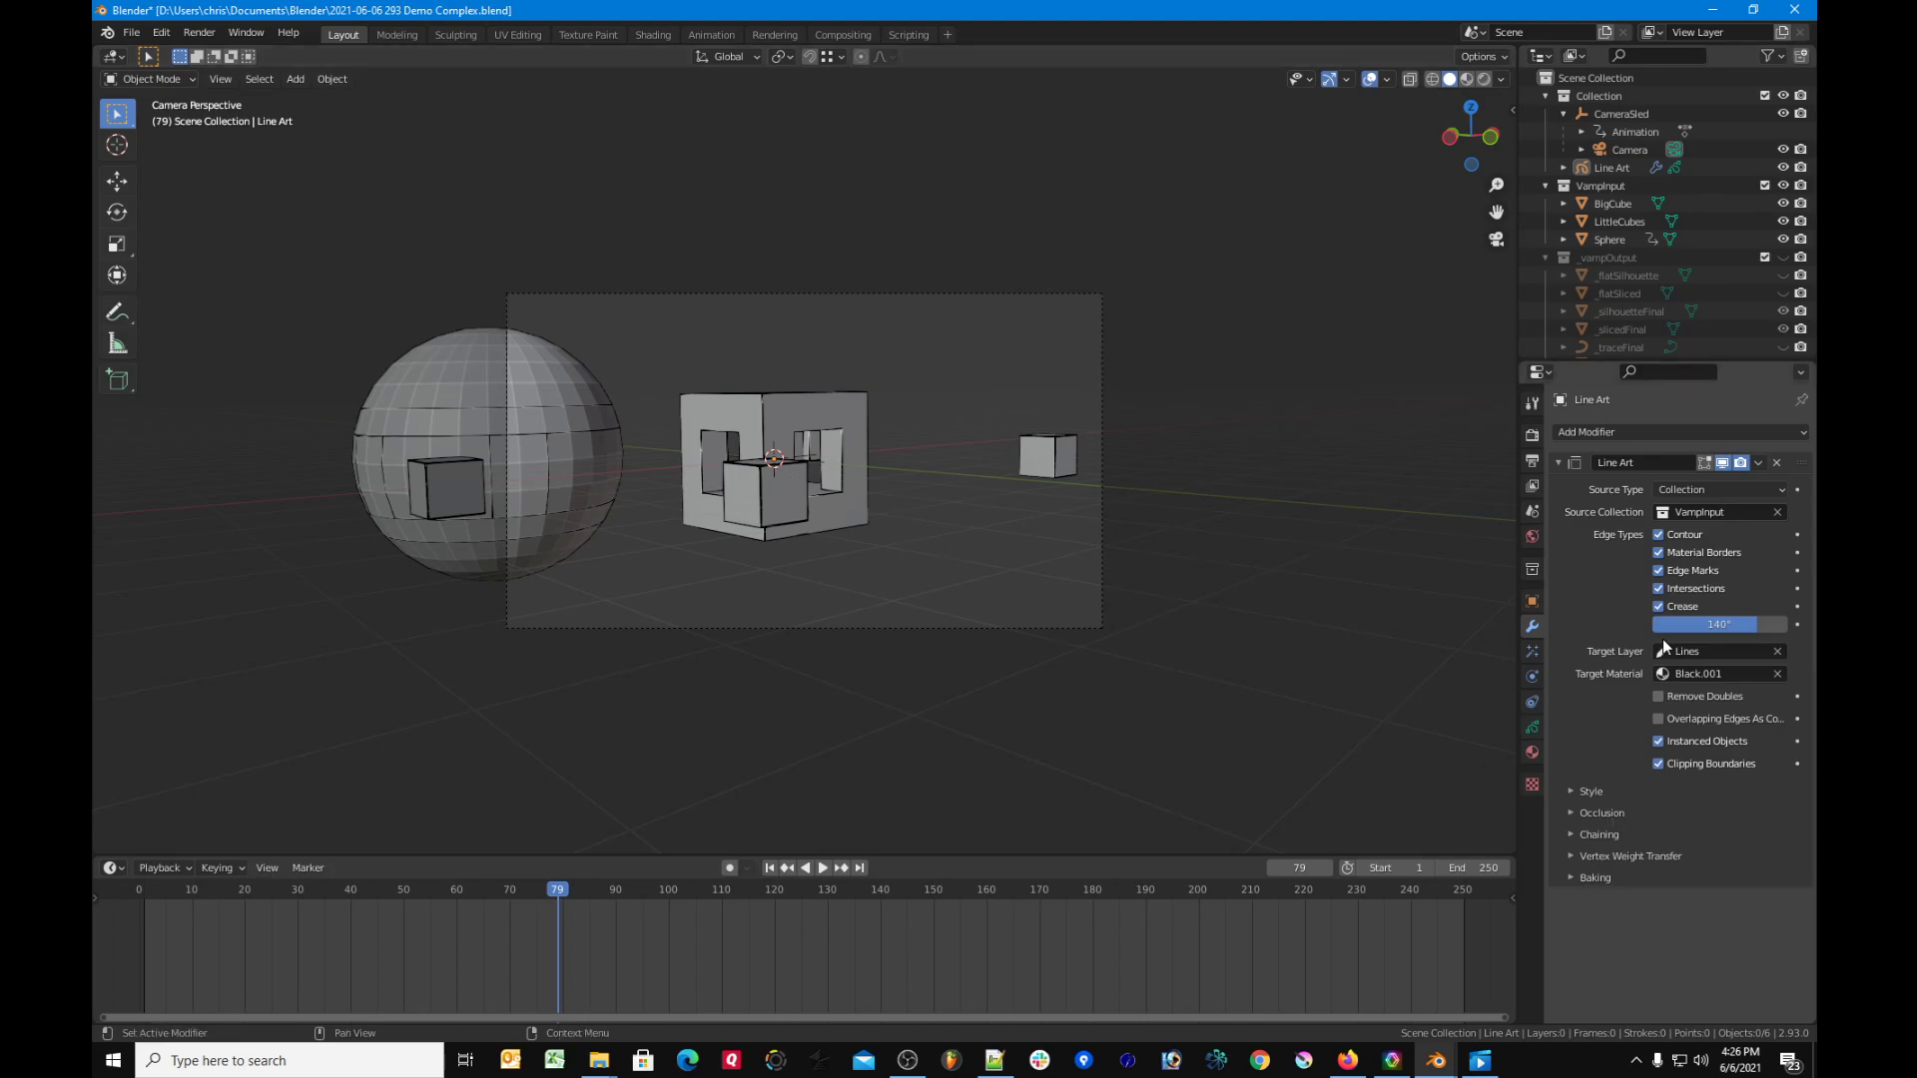
pyautogui.click(1618, 167)
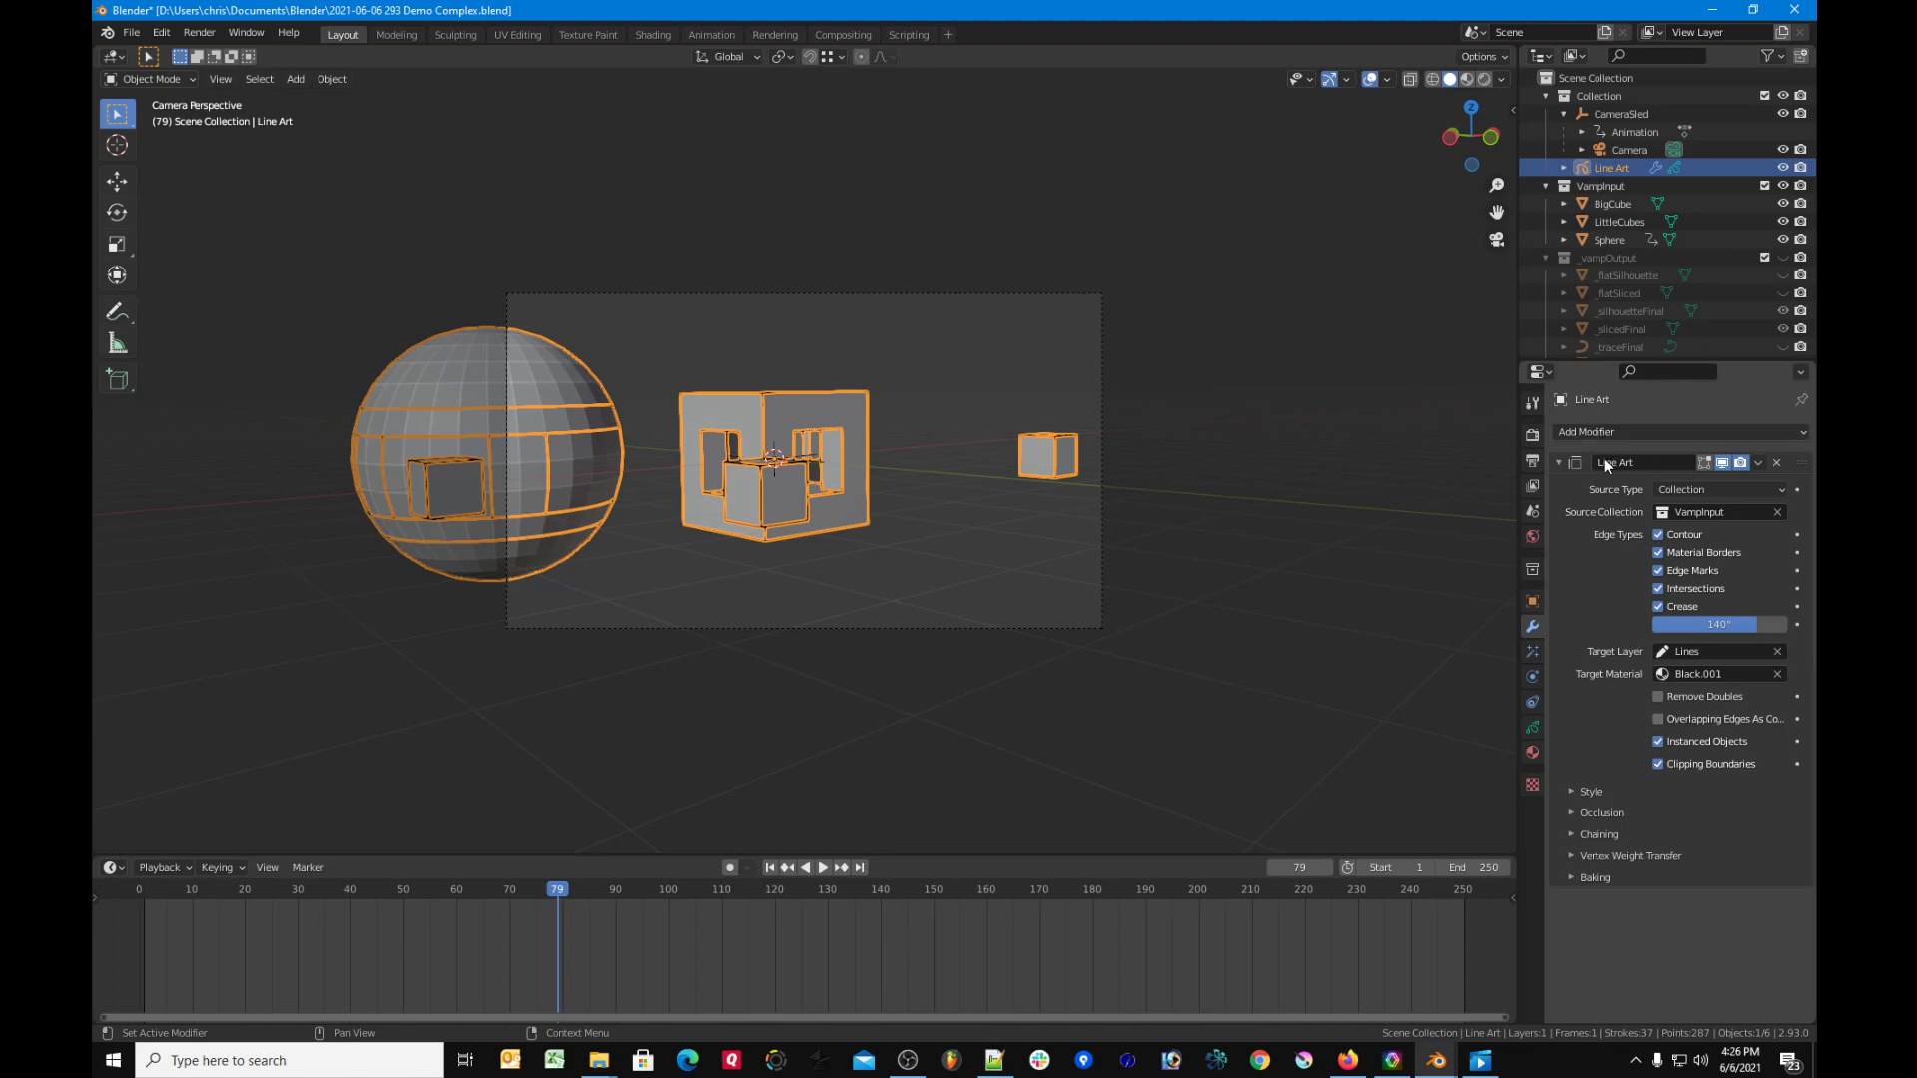
# Step: Bake the Line Art strokes for all 251 frames, then hide the VampInput collection
pyautogui.click(1573, 879)
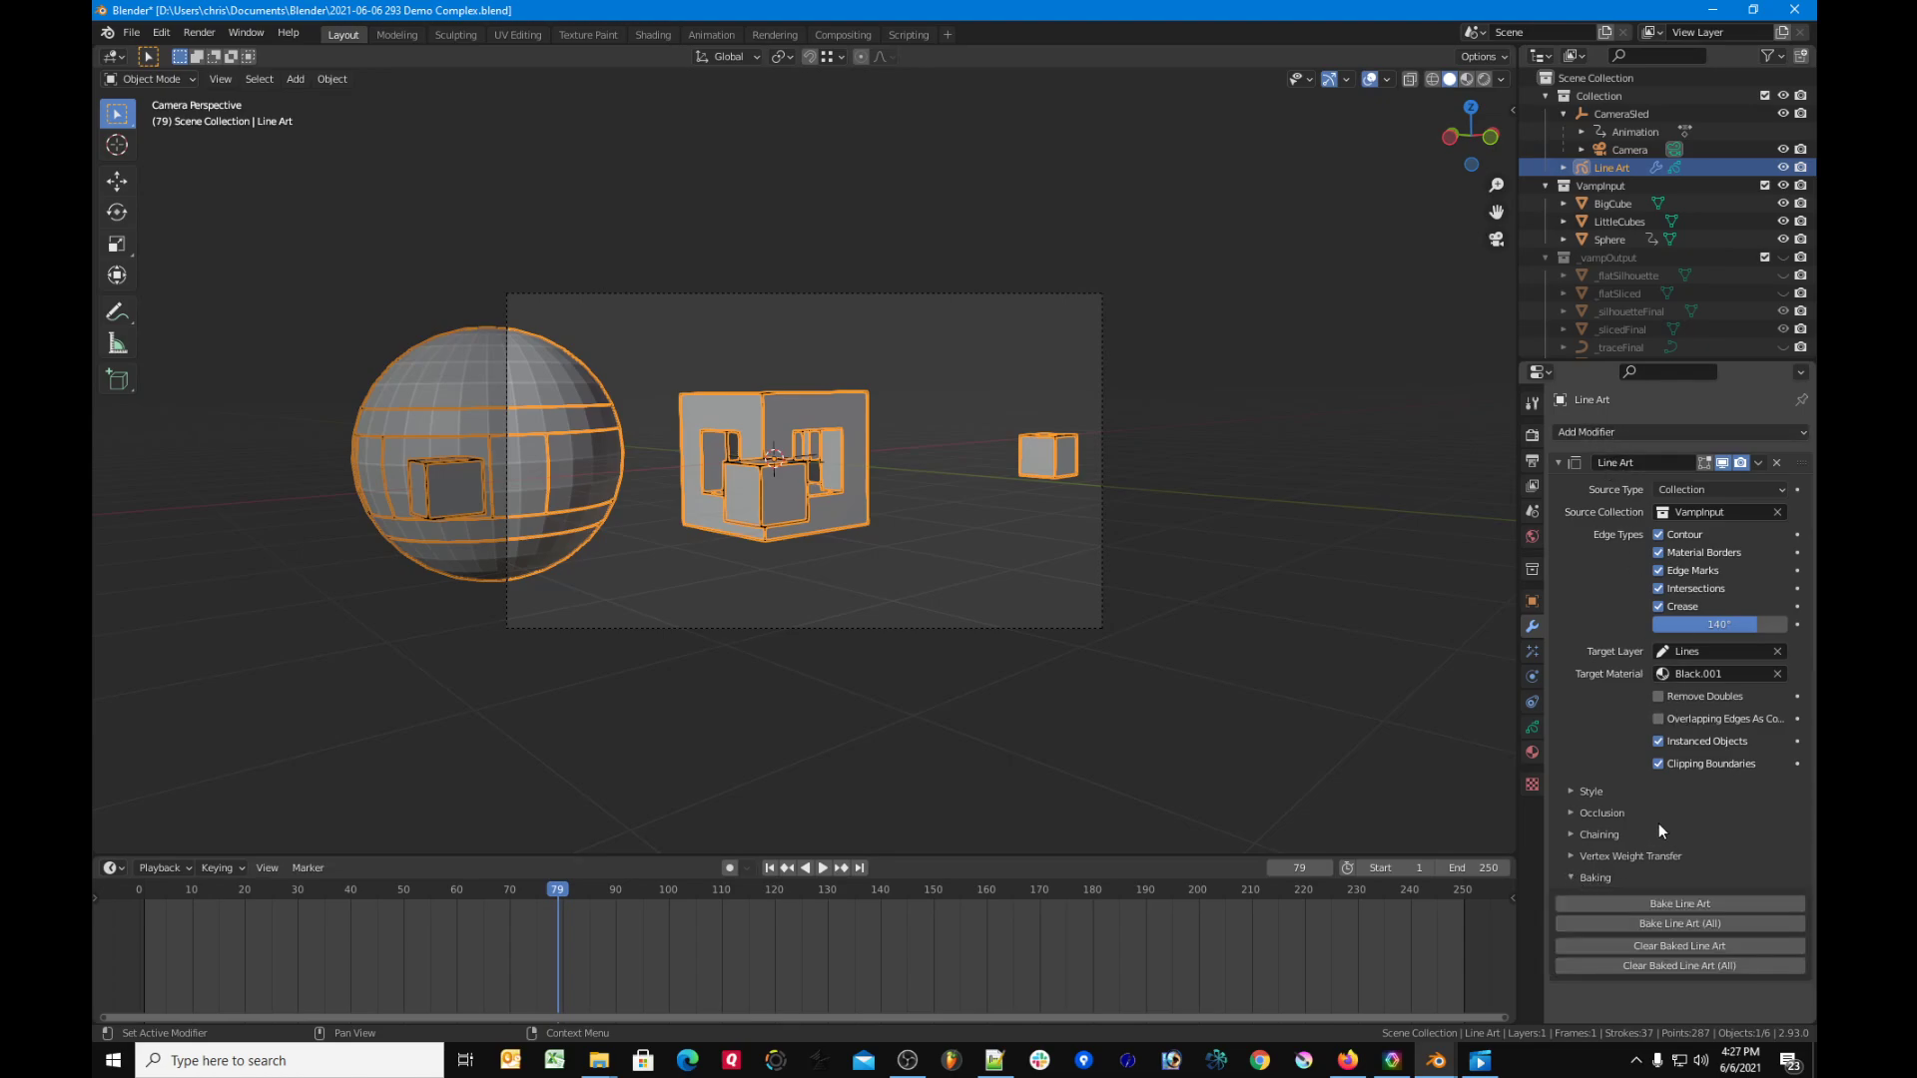
pyautogui.click(1683, 904)
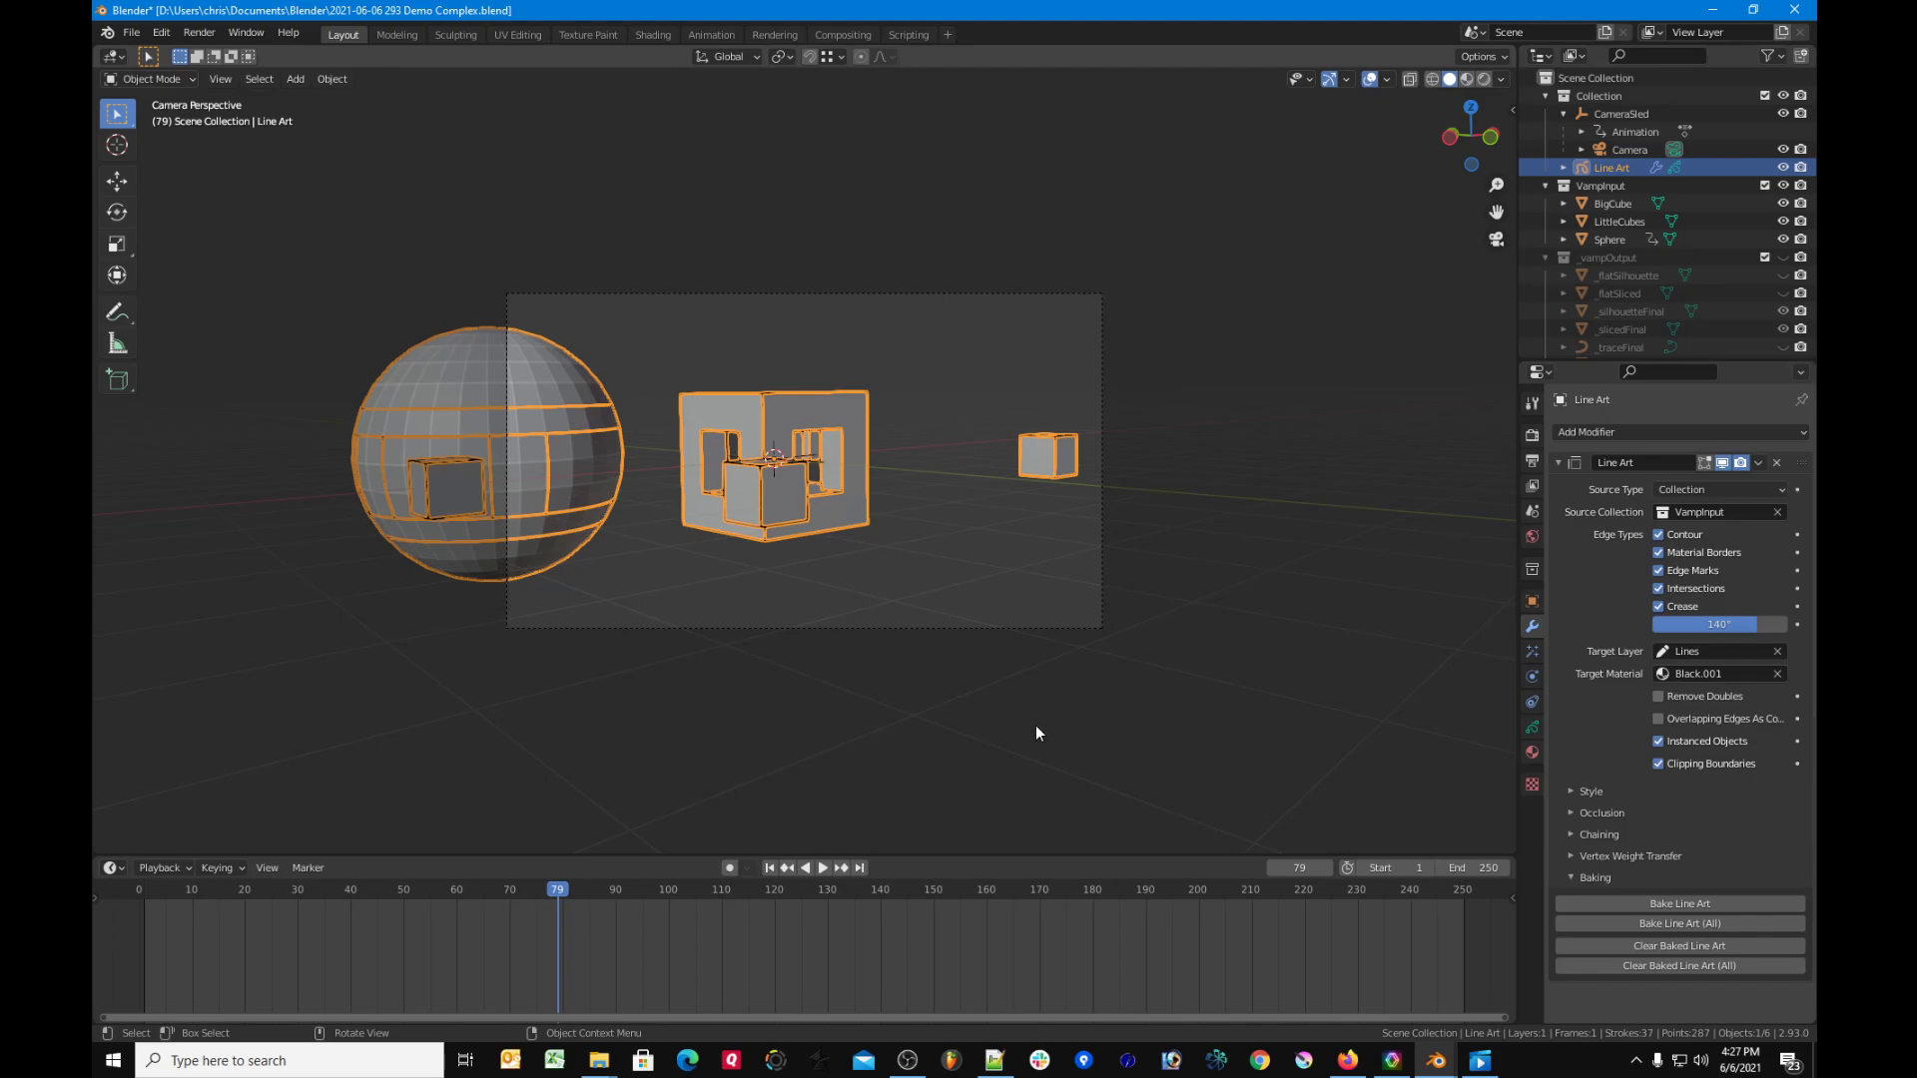
pyautogui.click(1674, 920)
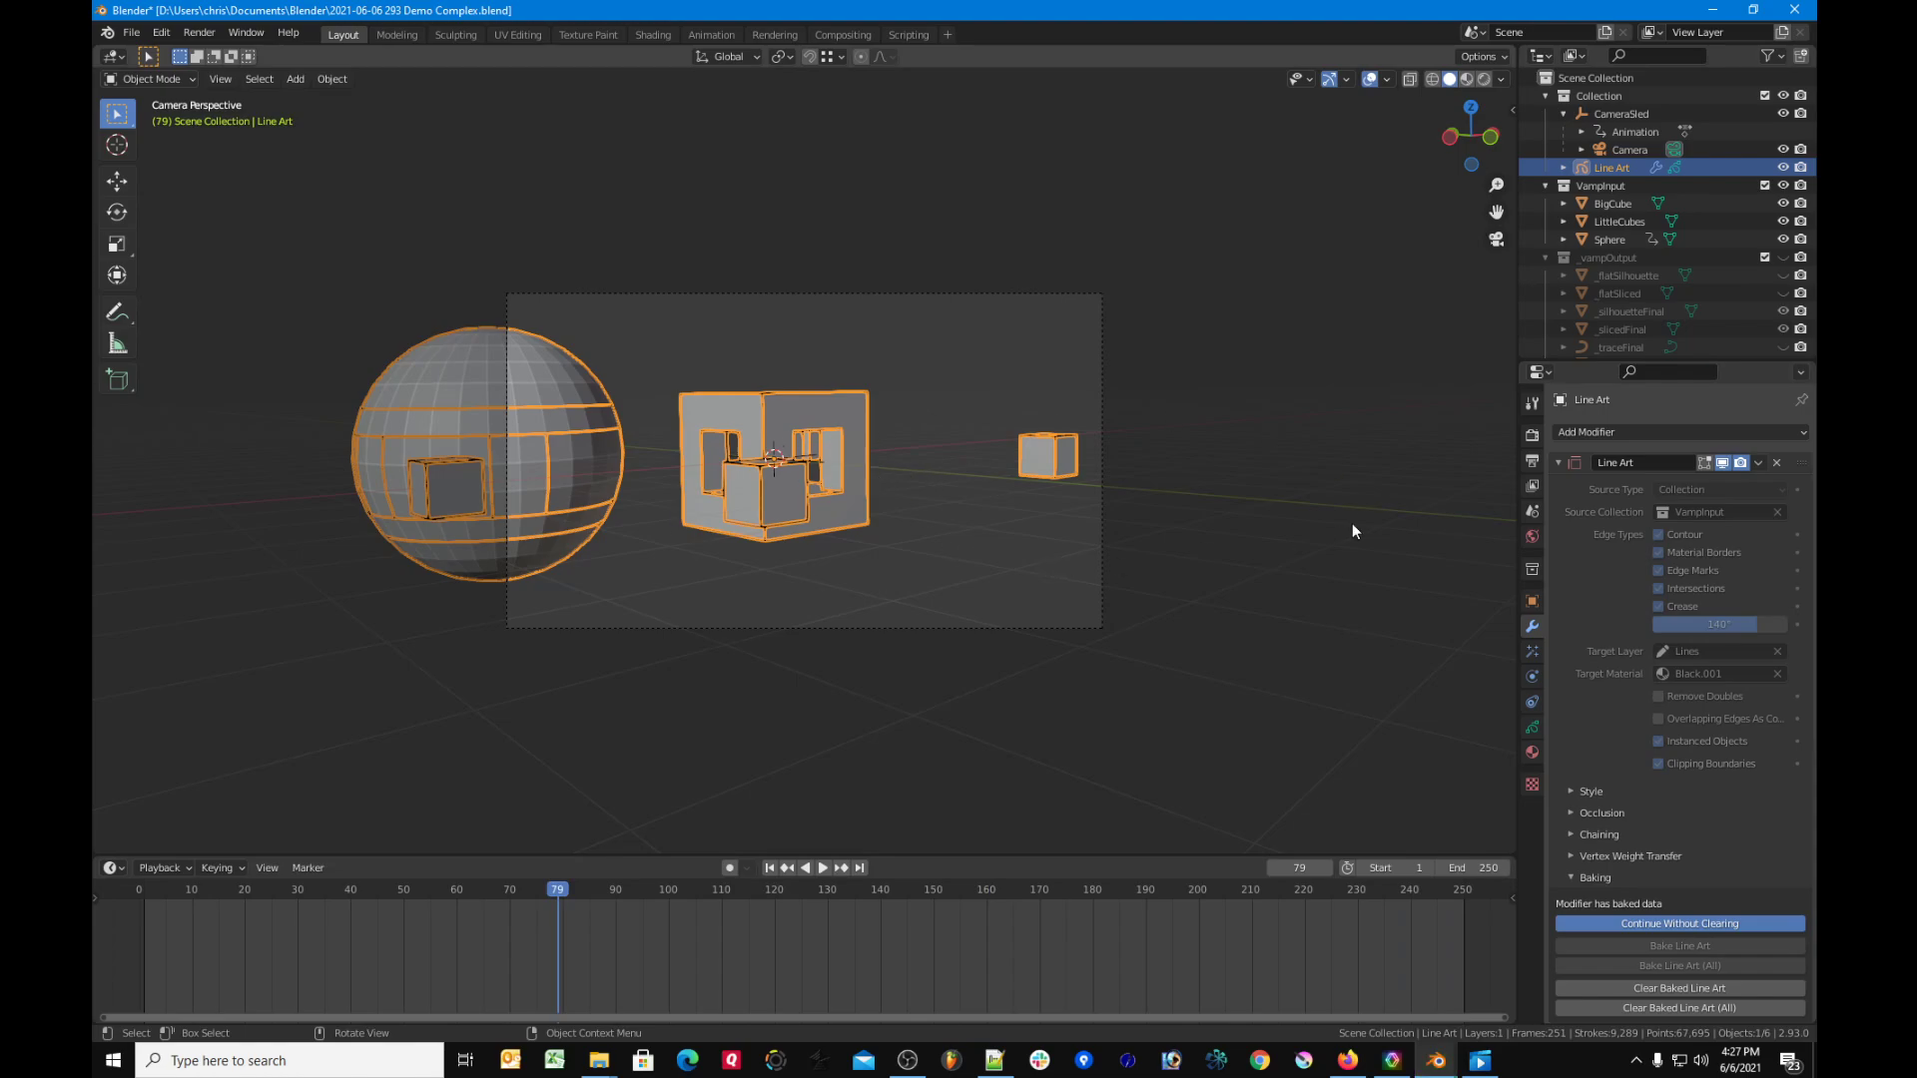
pyautogui.click(1783, 186)
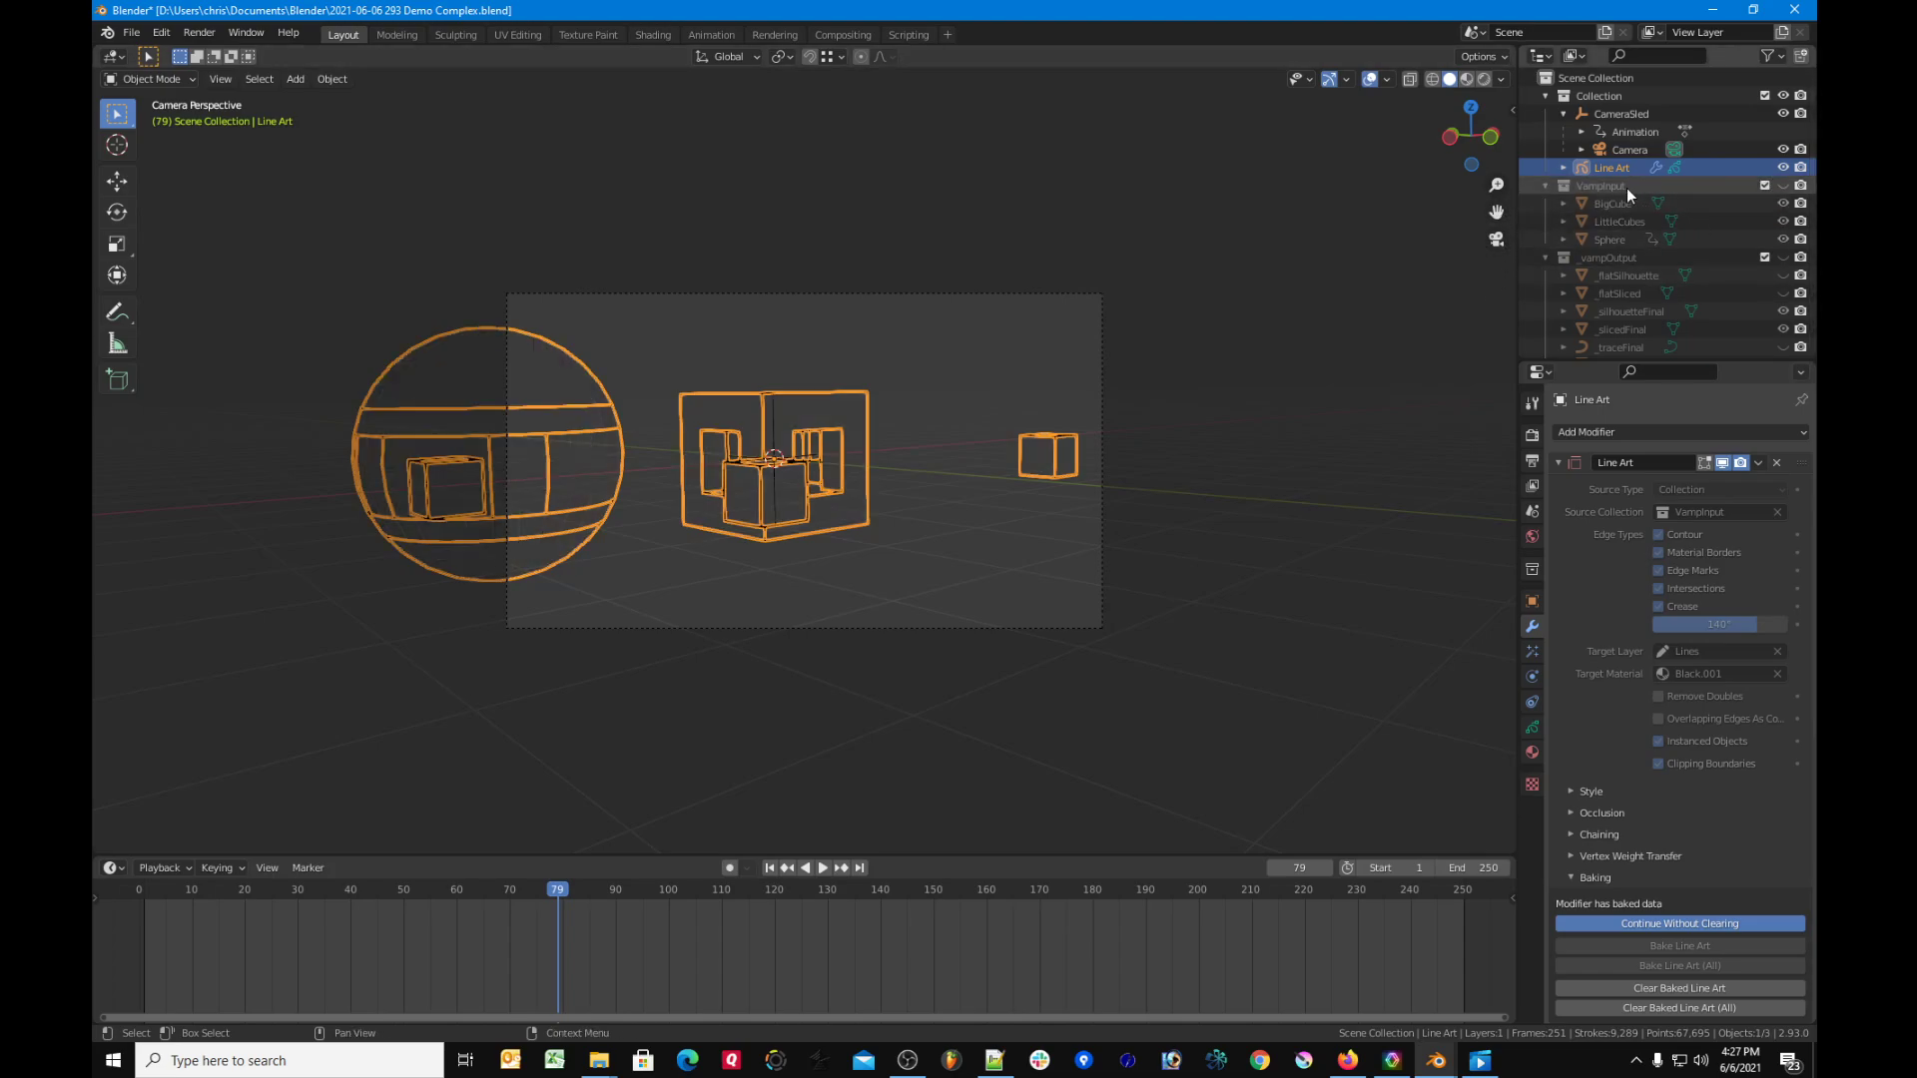
# Step: Play back the baked strokes, stop at frame 101, and open Move to Collection for Line Art
pyautogui.click(1185, 628)
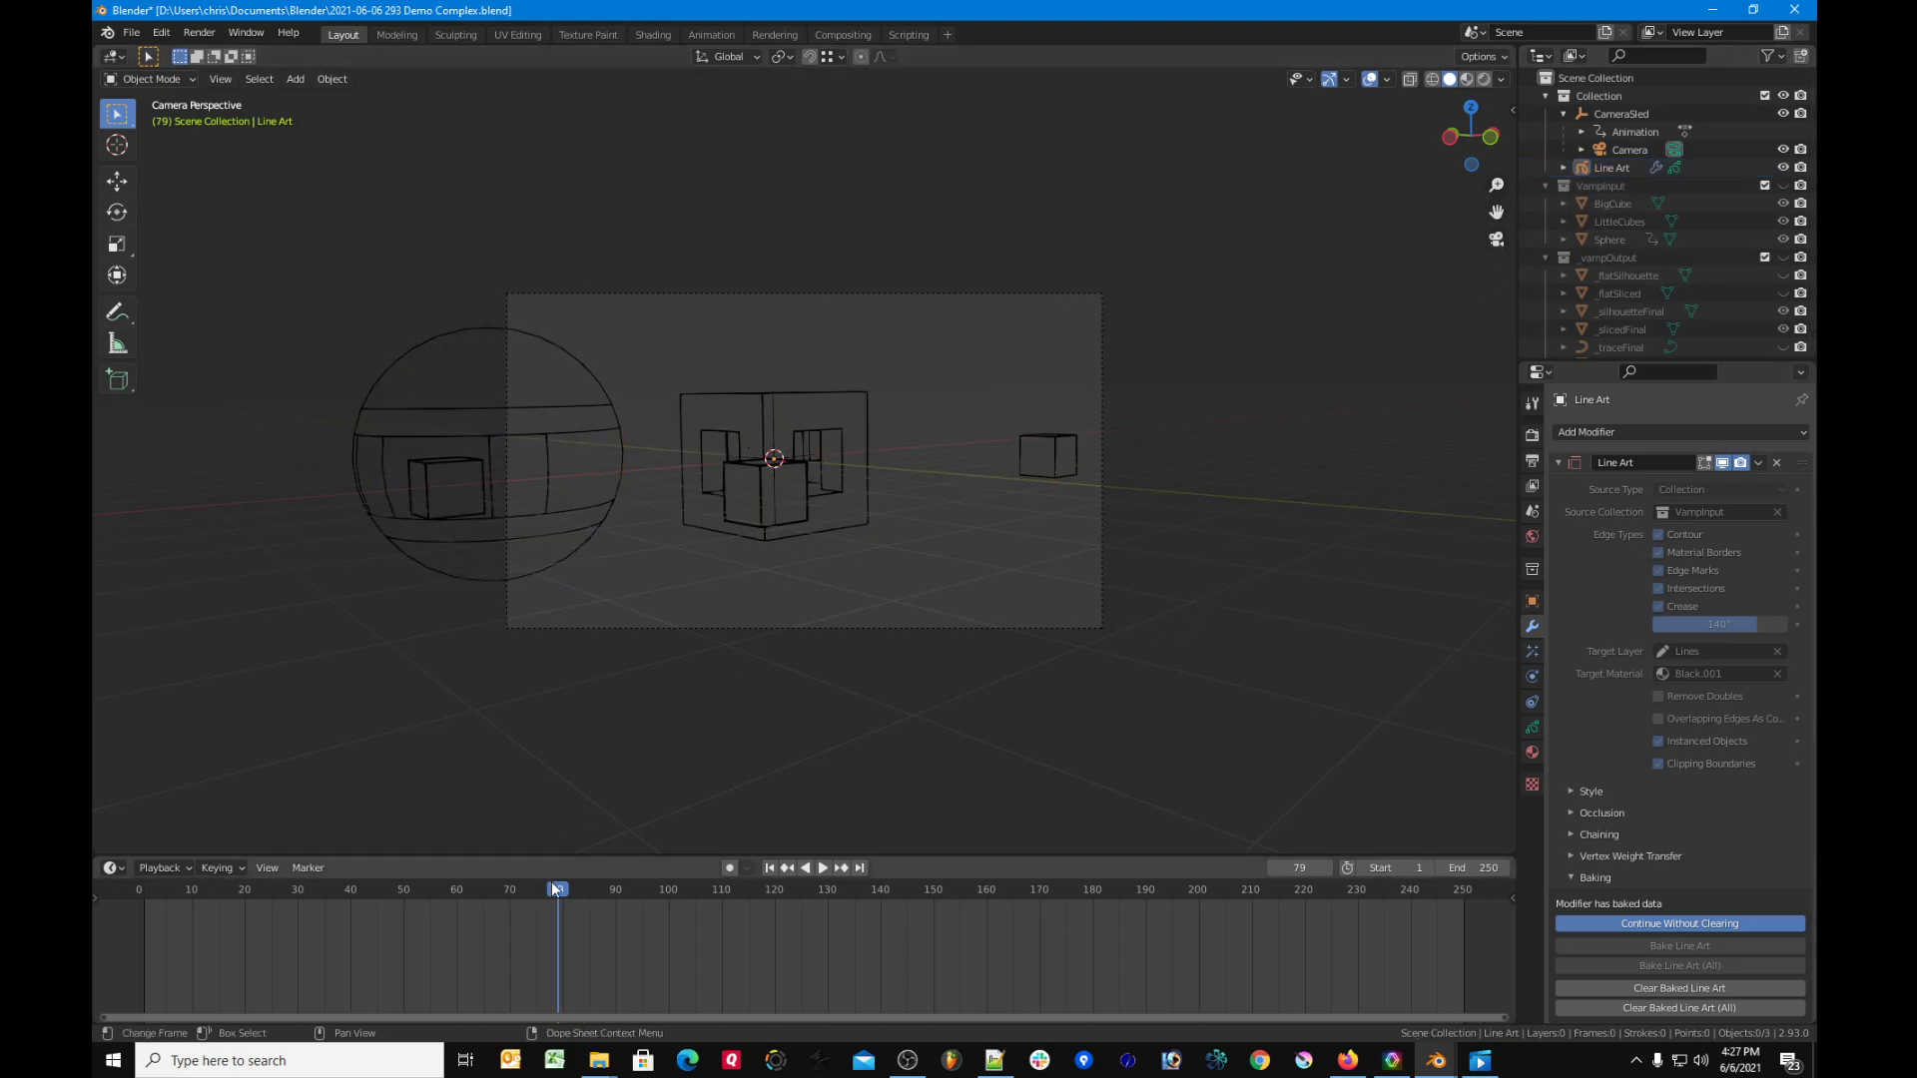
pyautogui.press('space')
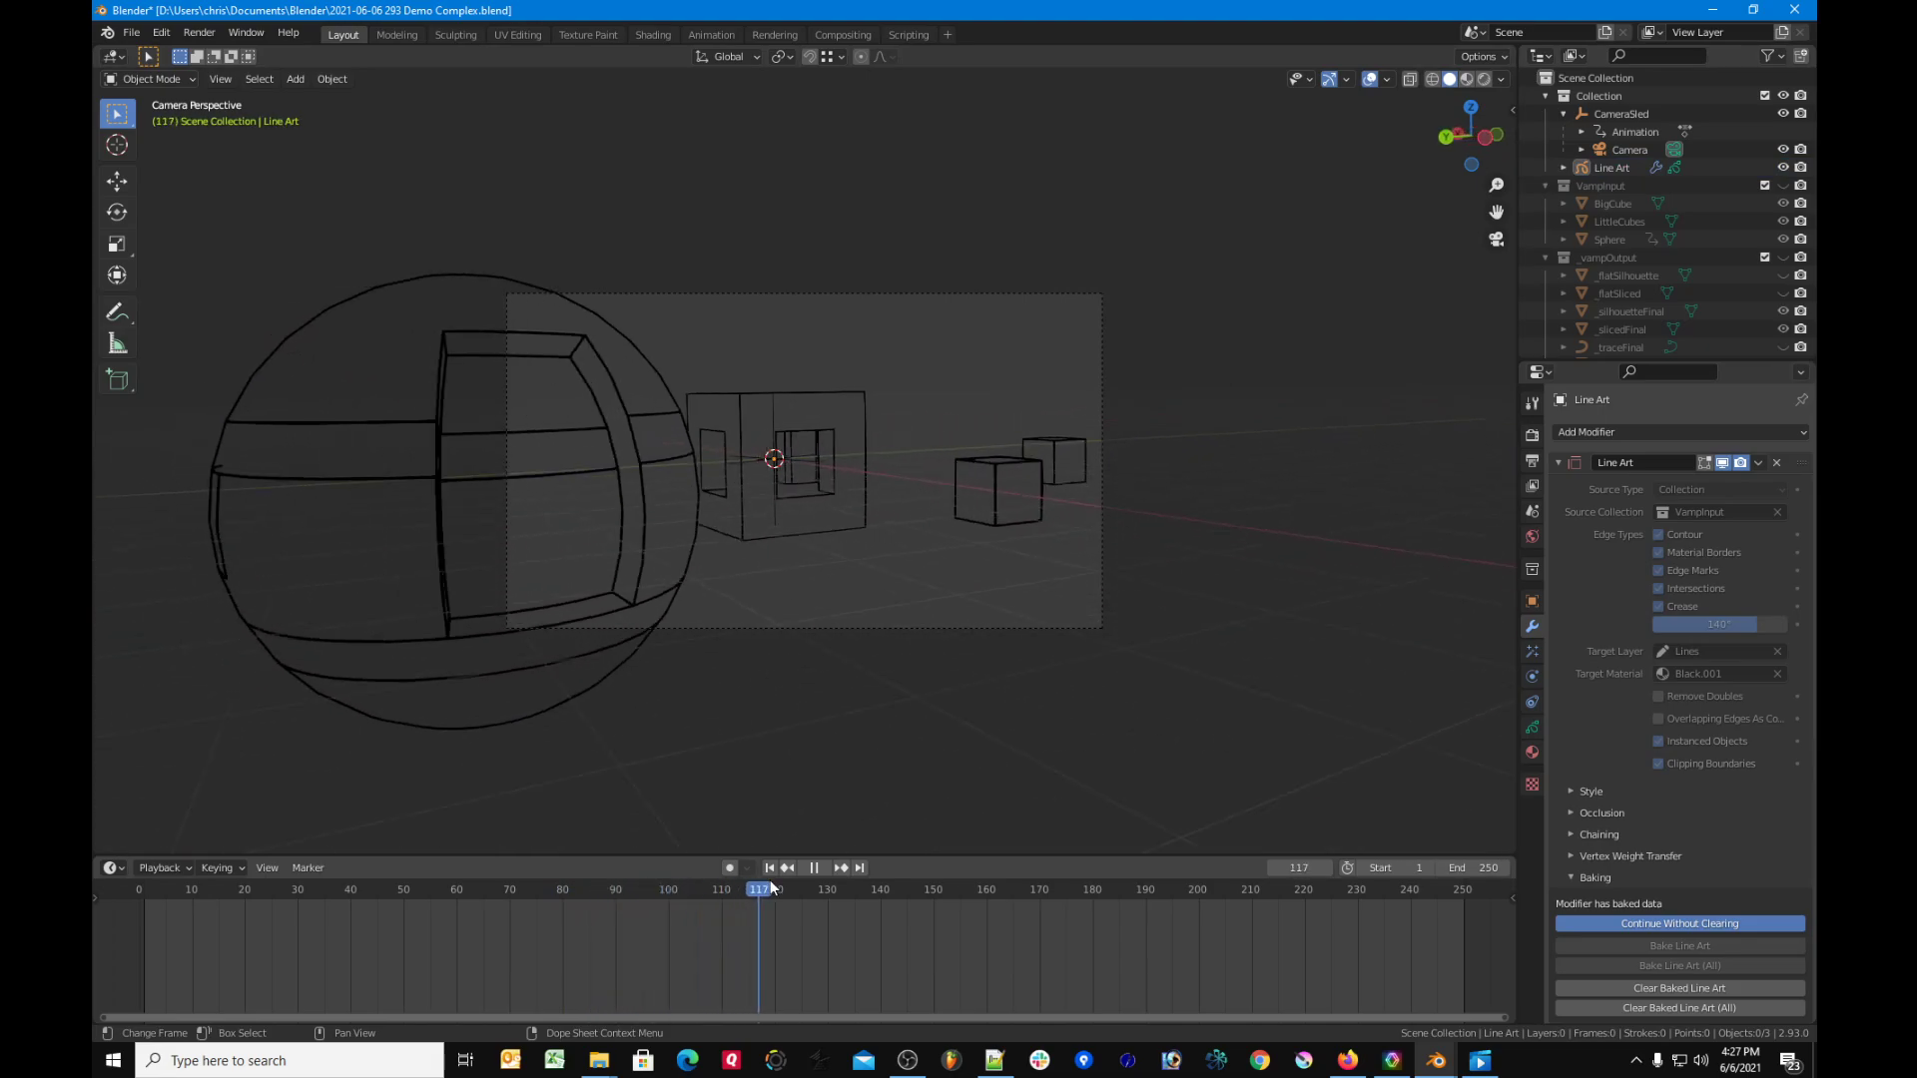
pyautogui.moveTo(774, 889)
pyautogui.mouseDown()
pyautogui.moveTo(288, 912)
pyautogui.moveTo(818, 901)
pyautogui.moveTo(788, 914)
pyautogui.mouseUp()
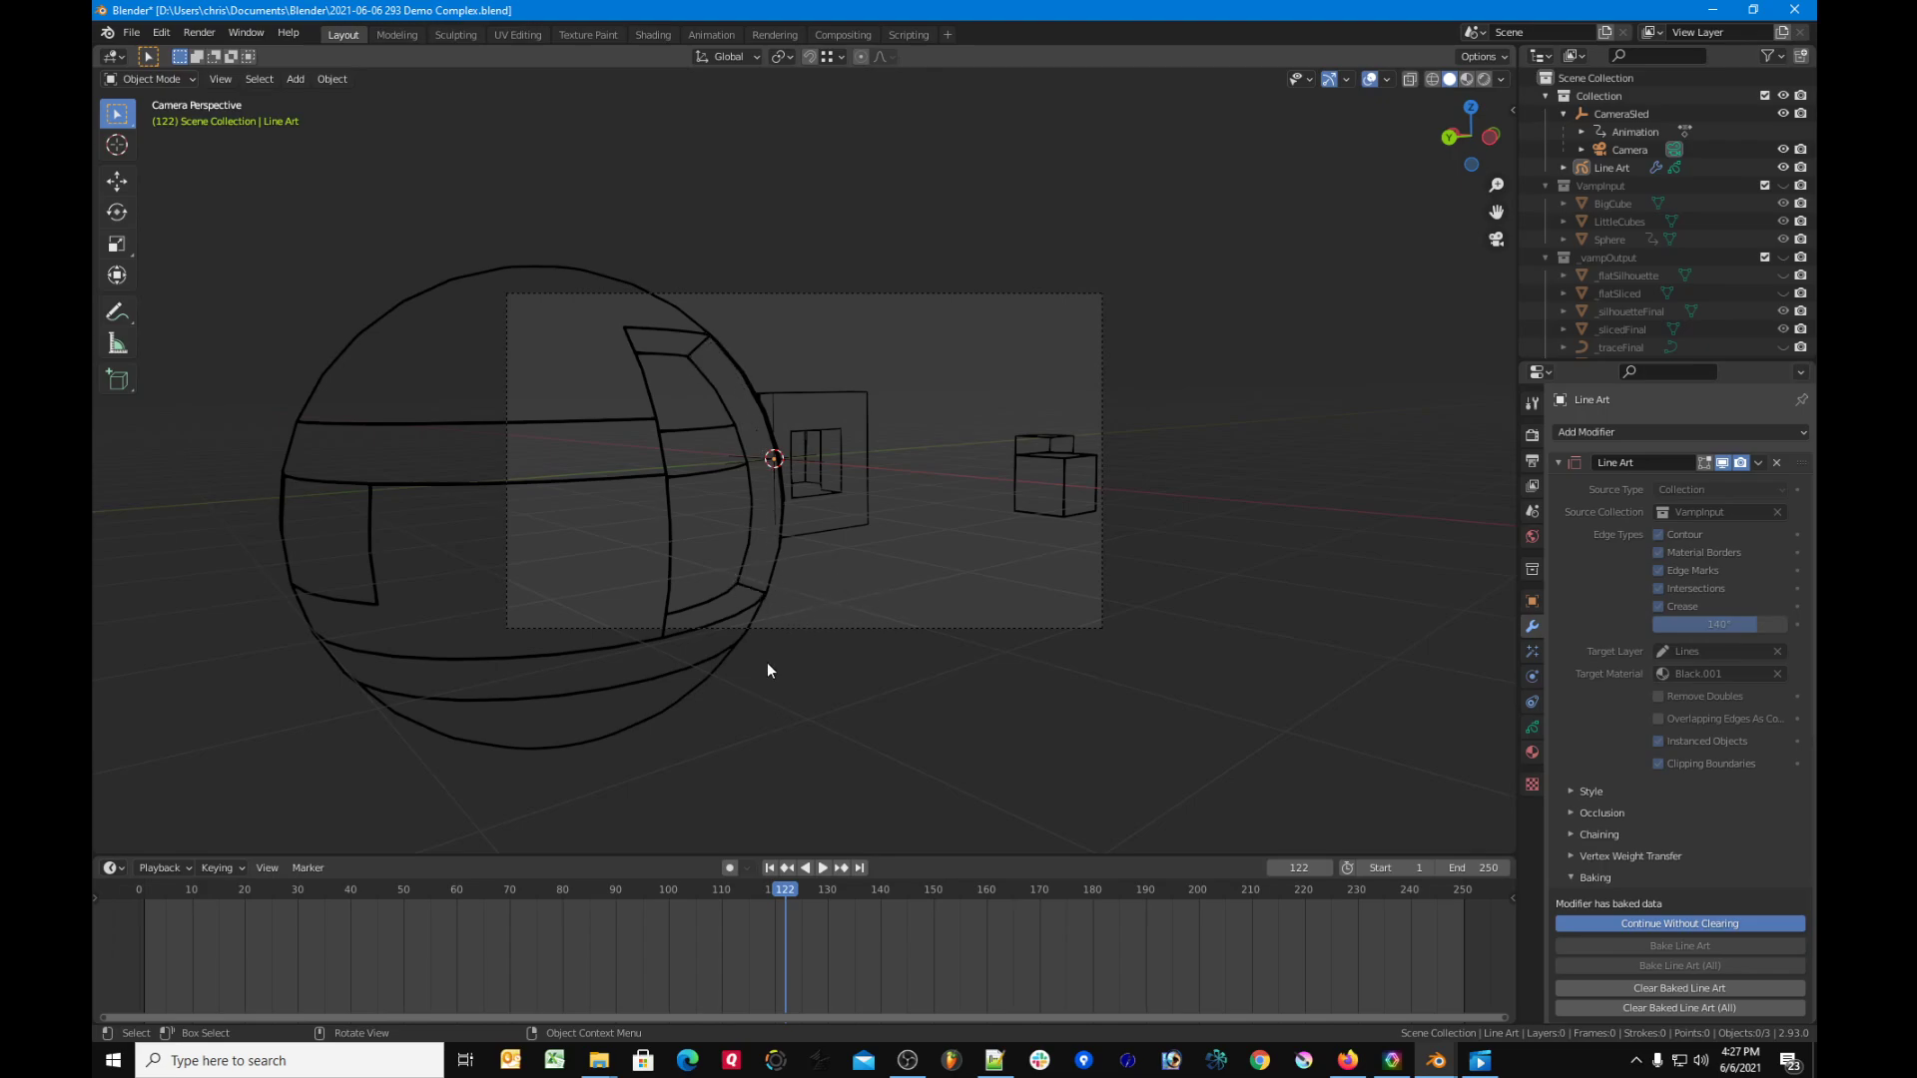
pyautogui.press('space')
pyautogui.moveTo(811, 892); pyautogui.dragTo(674, 905)
pyautogui.press('space')
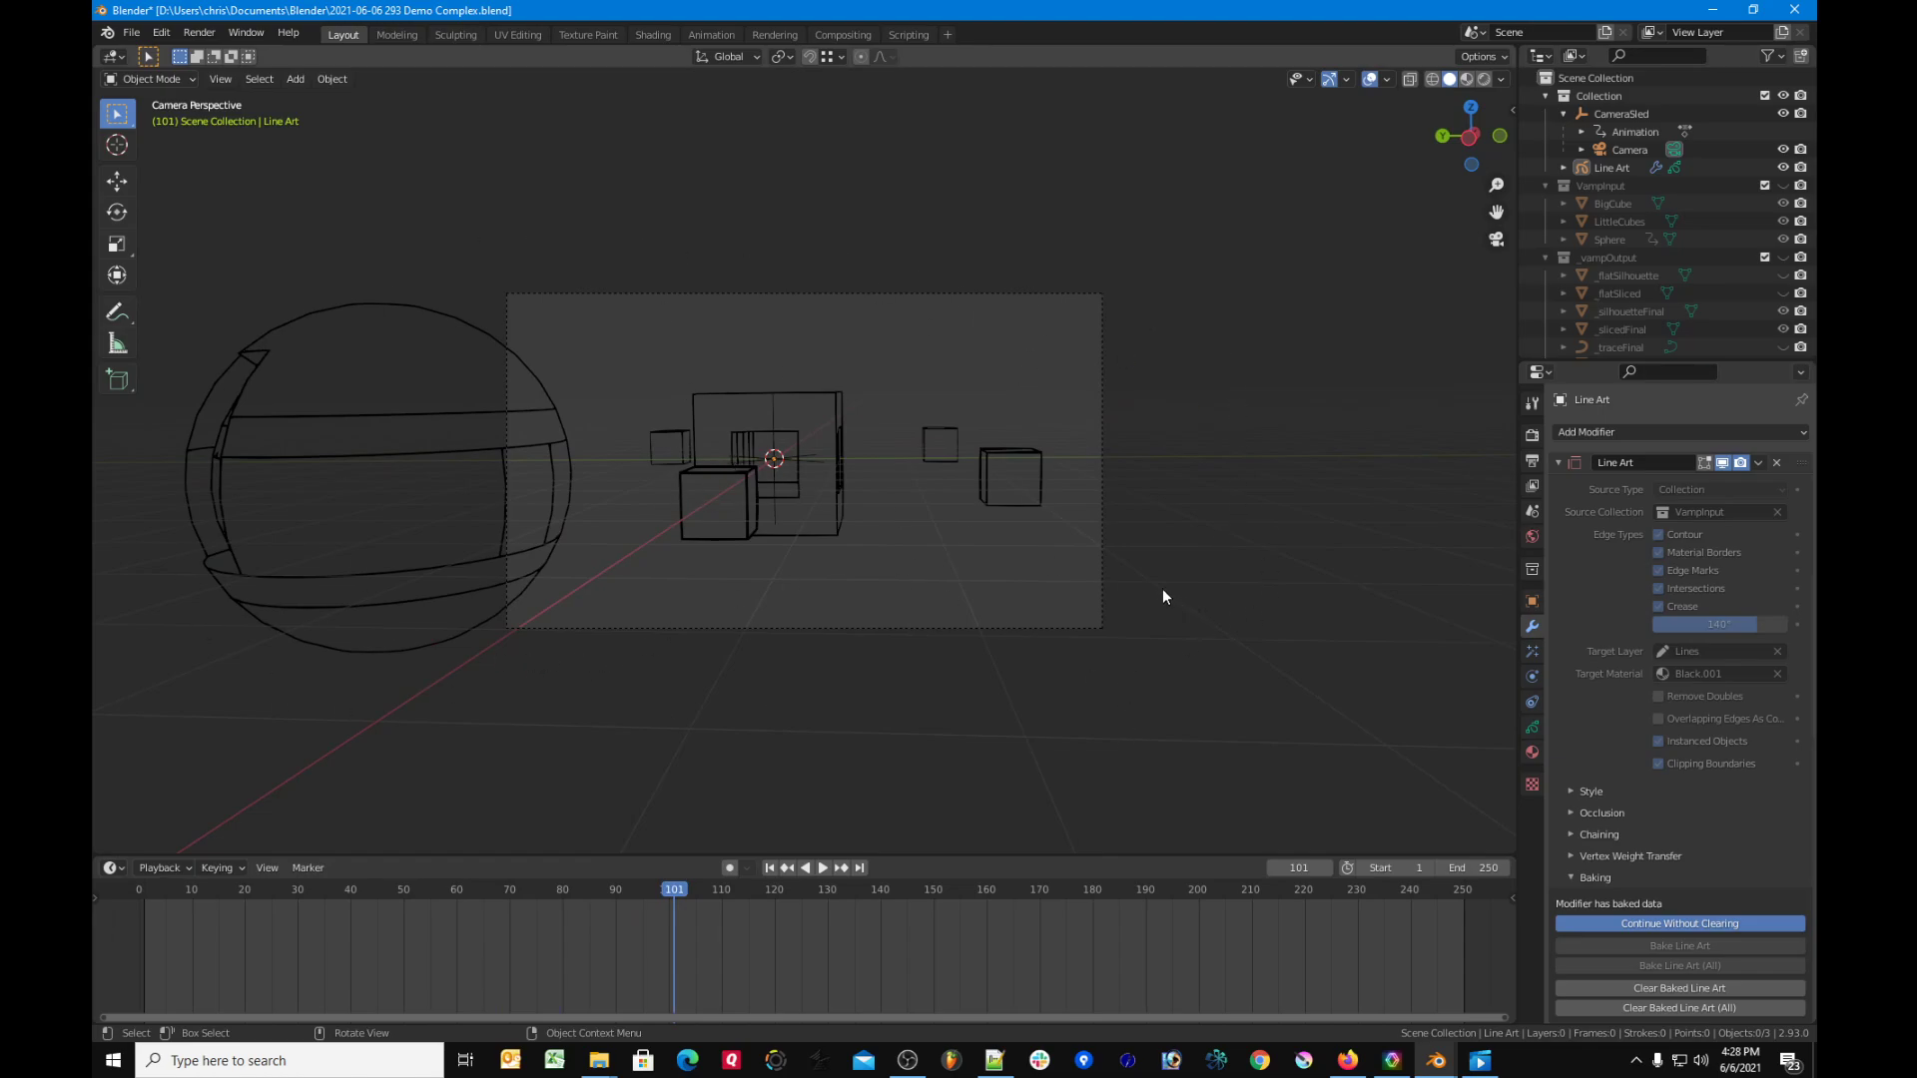
pyautogui.click(1612, 168)
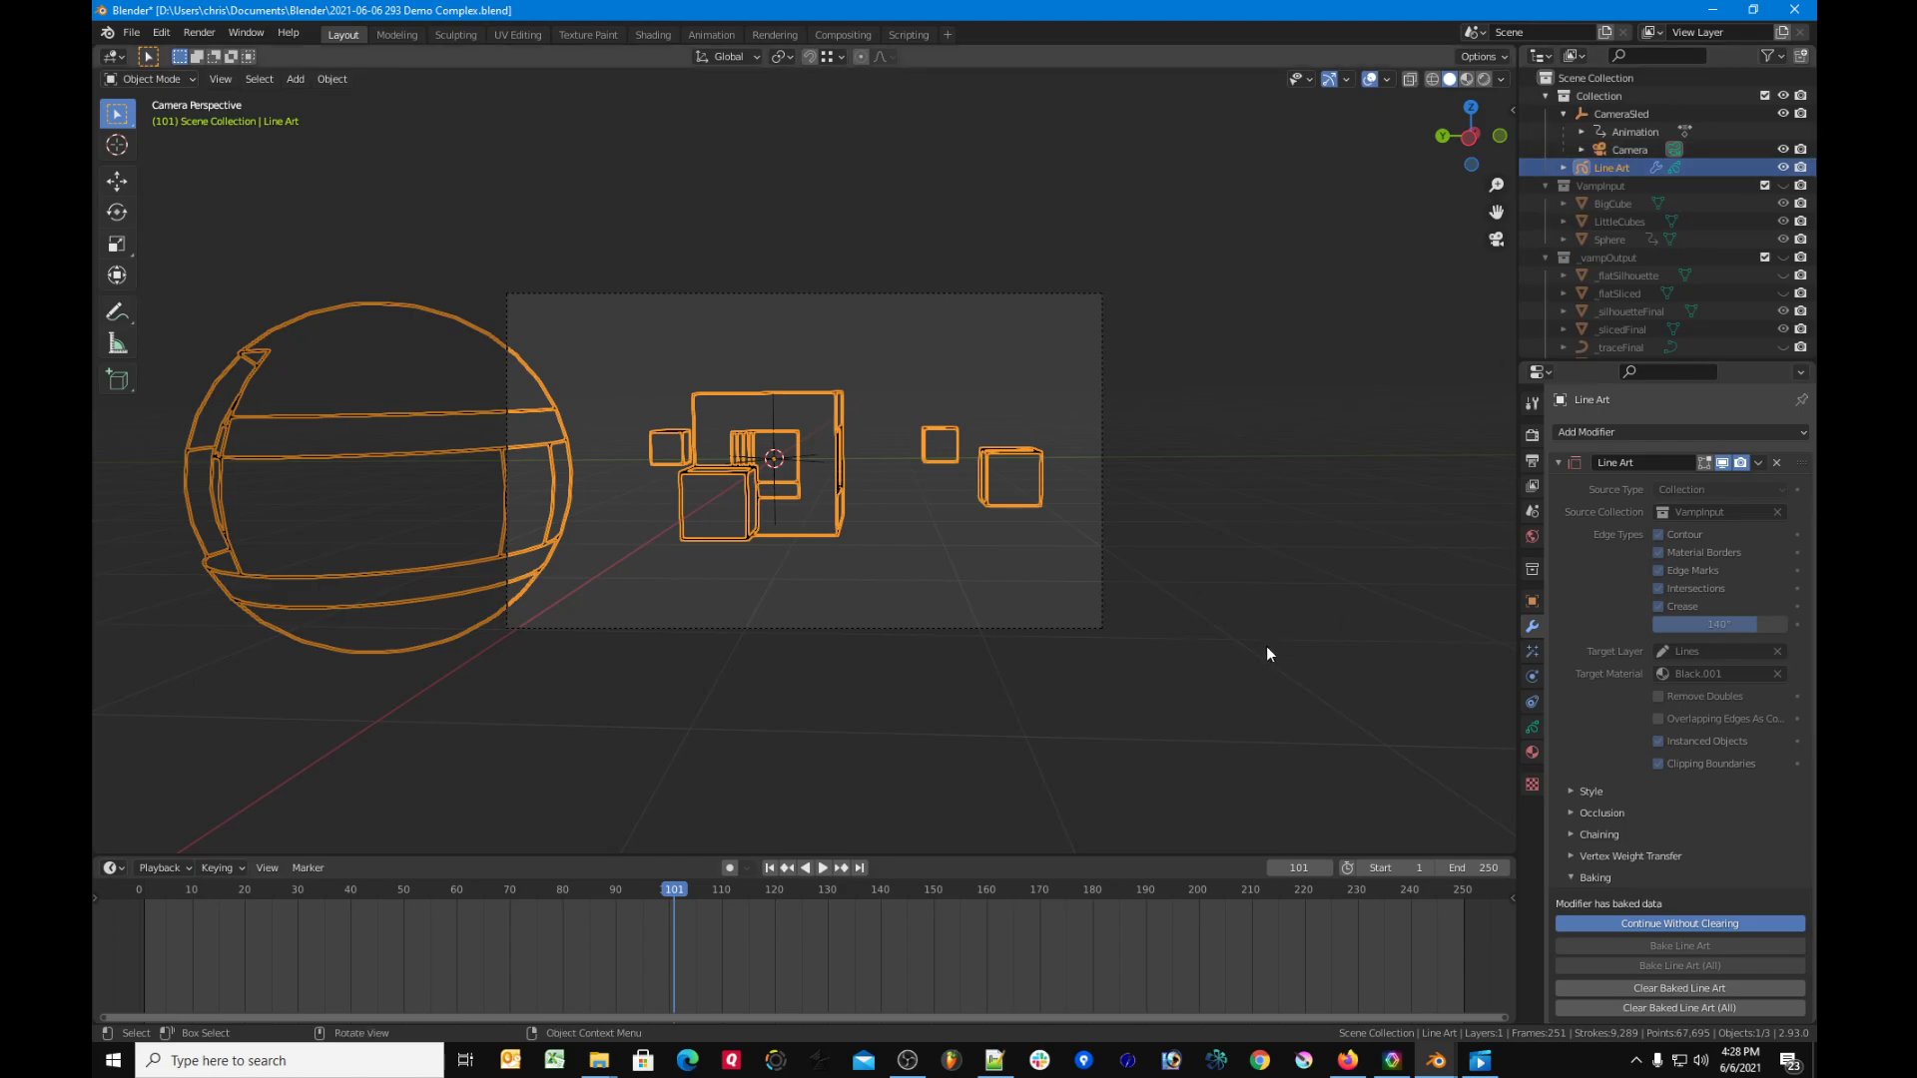
pyautogui.press('m')
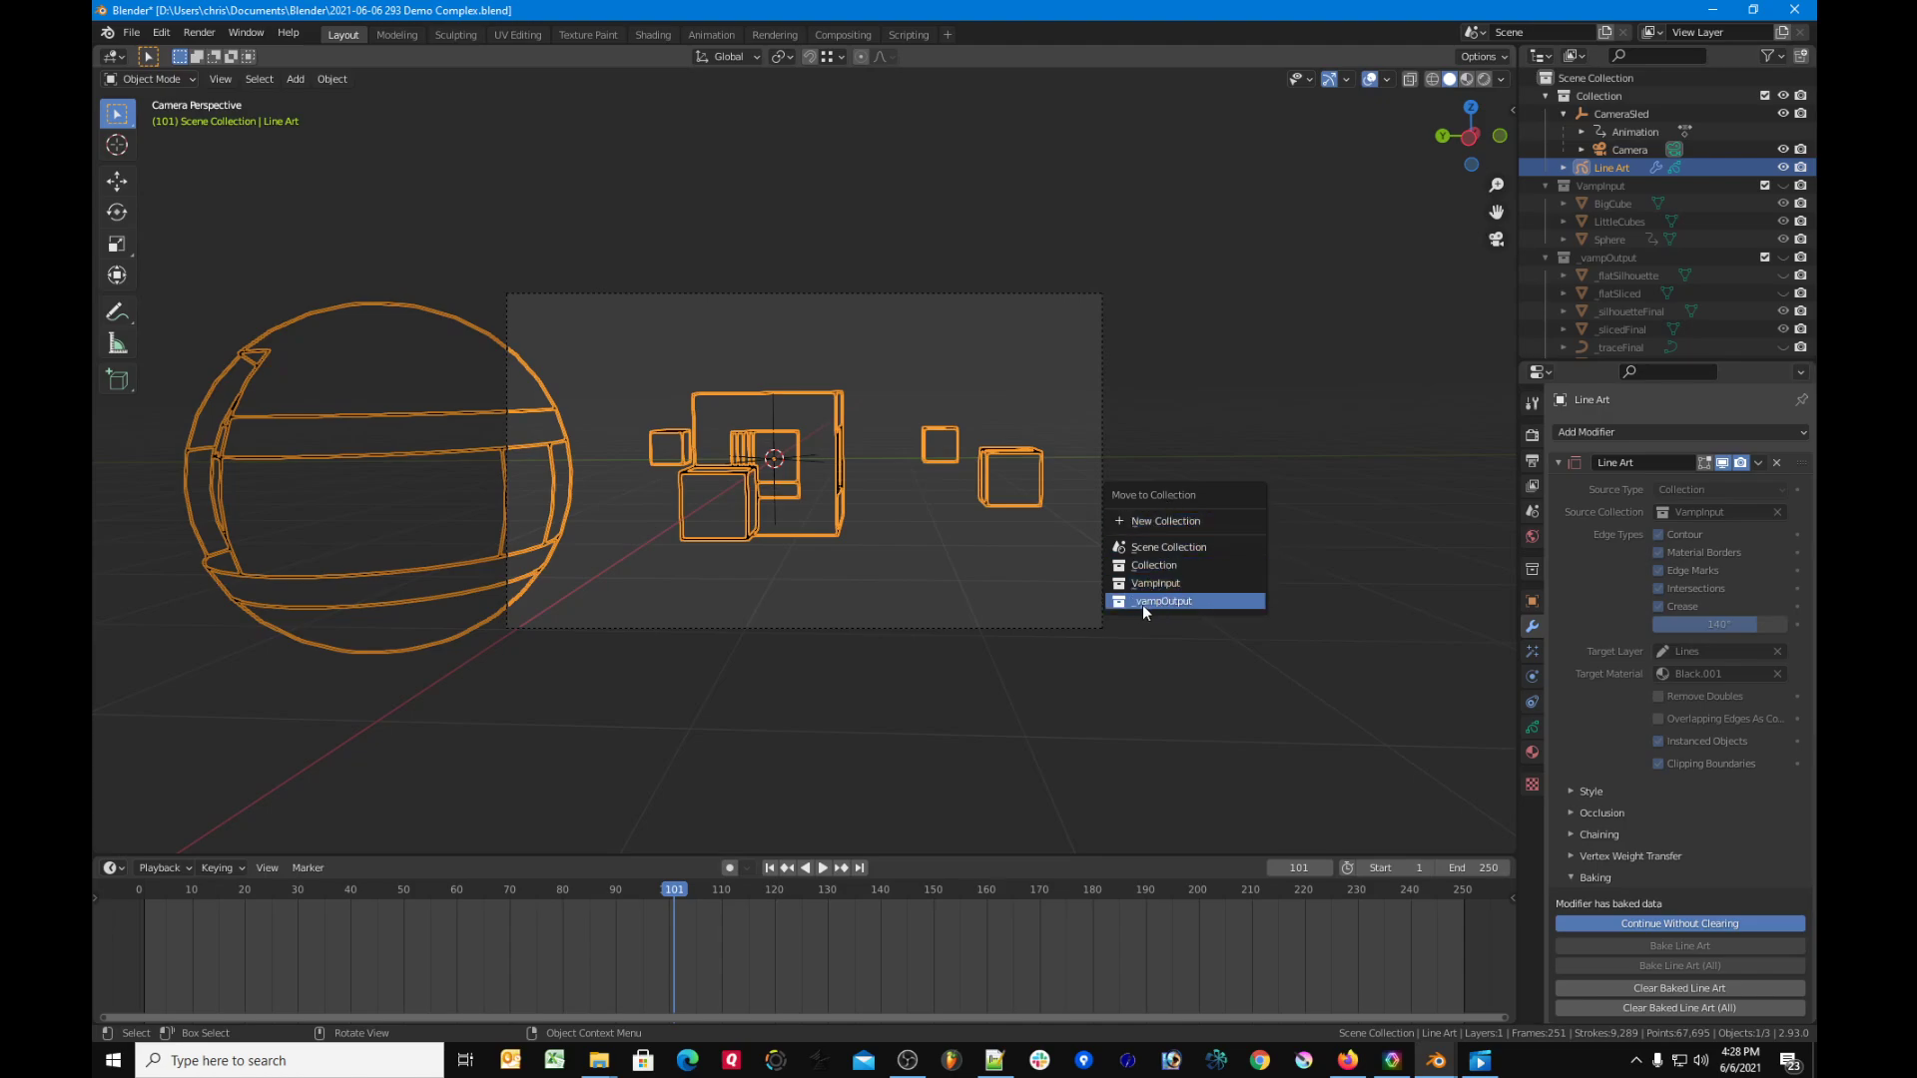
# Step: Move Line Art into a new 'GPOutput' collection, then collapse VampInput and _vampOutput
pyautogui.press('m')
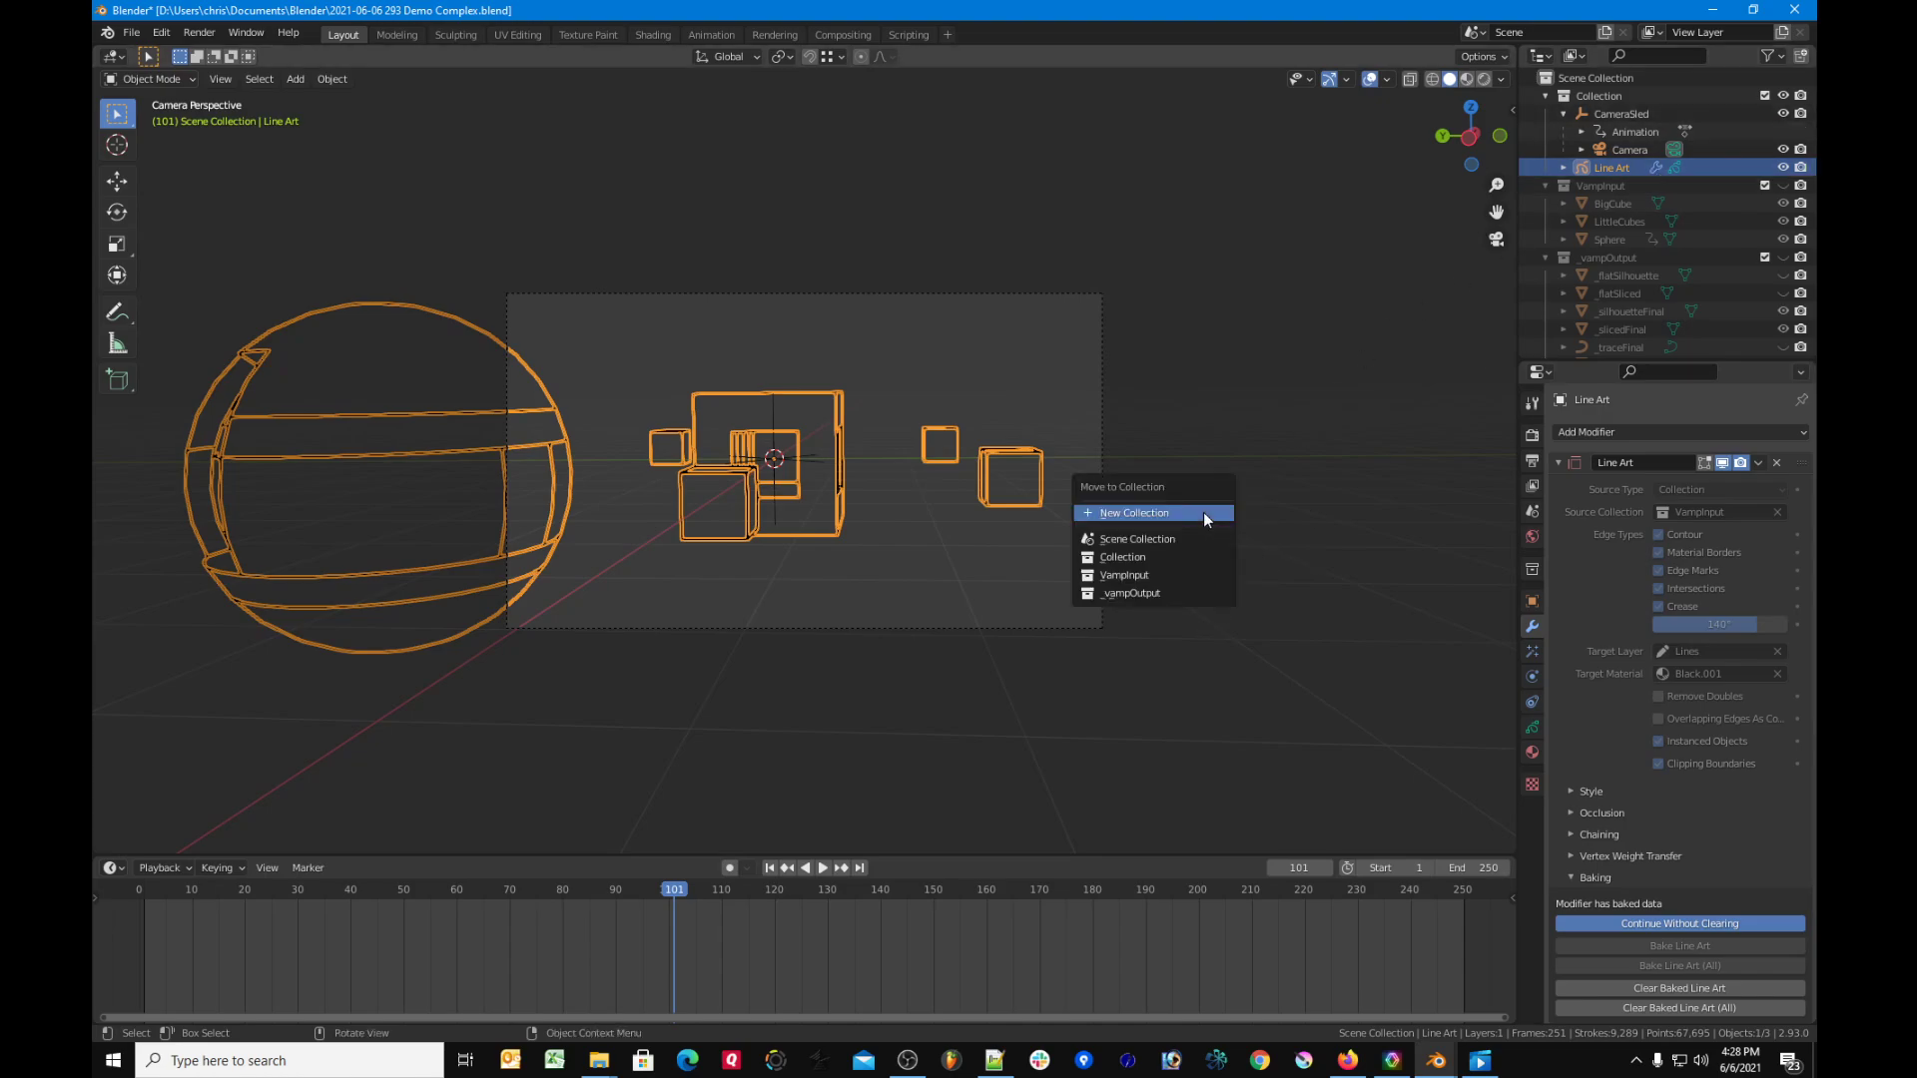
pyautogui.click(1203, 512)
pyautogui.write('GMP')
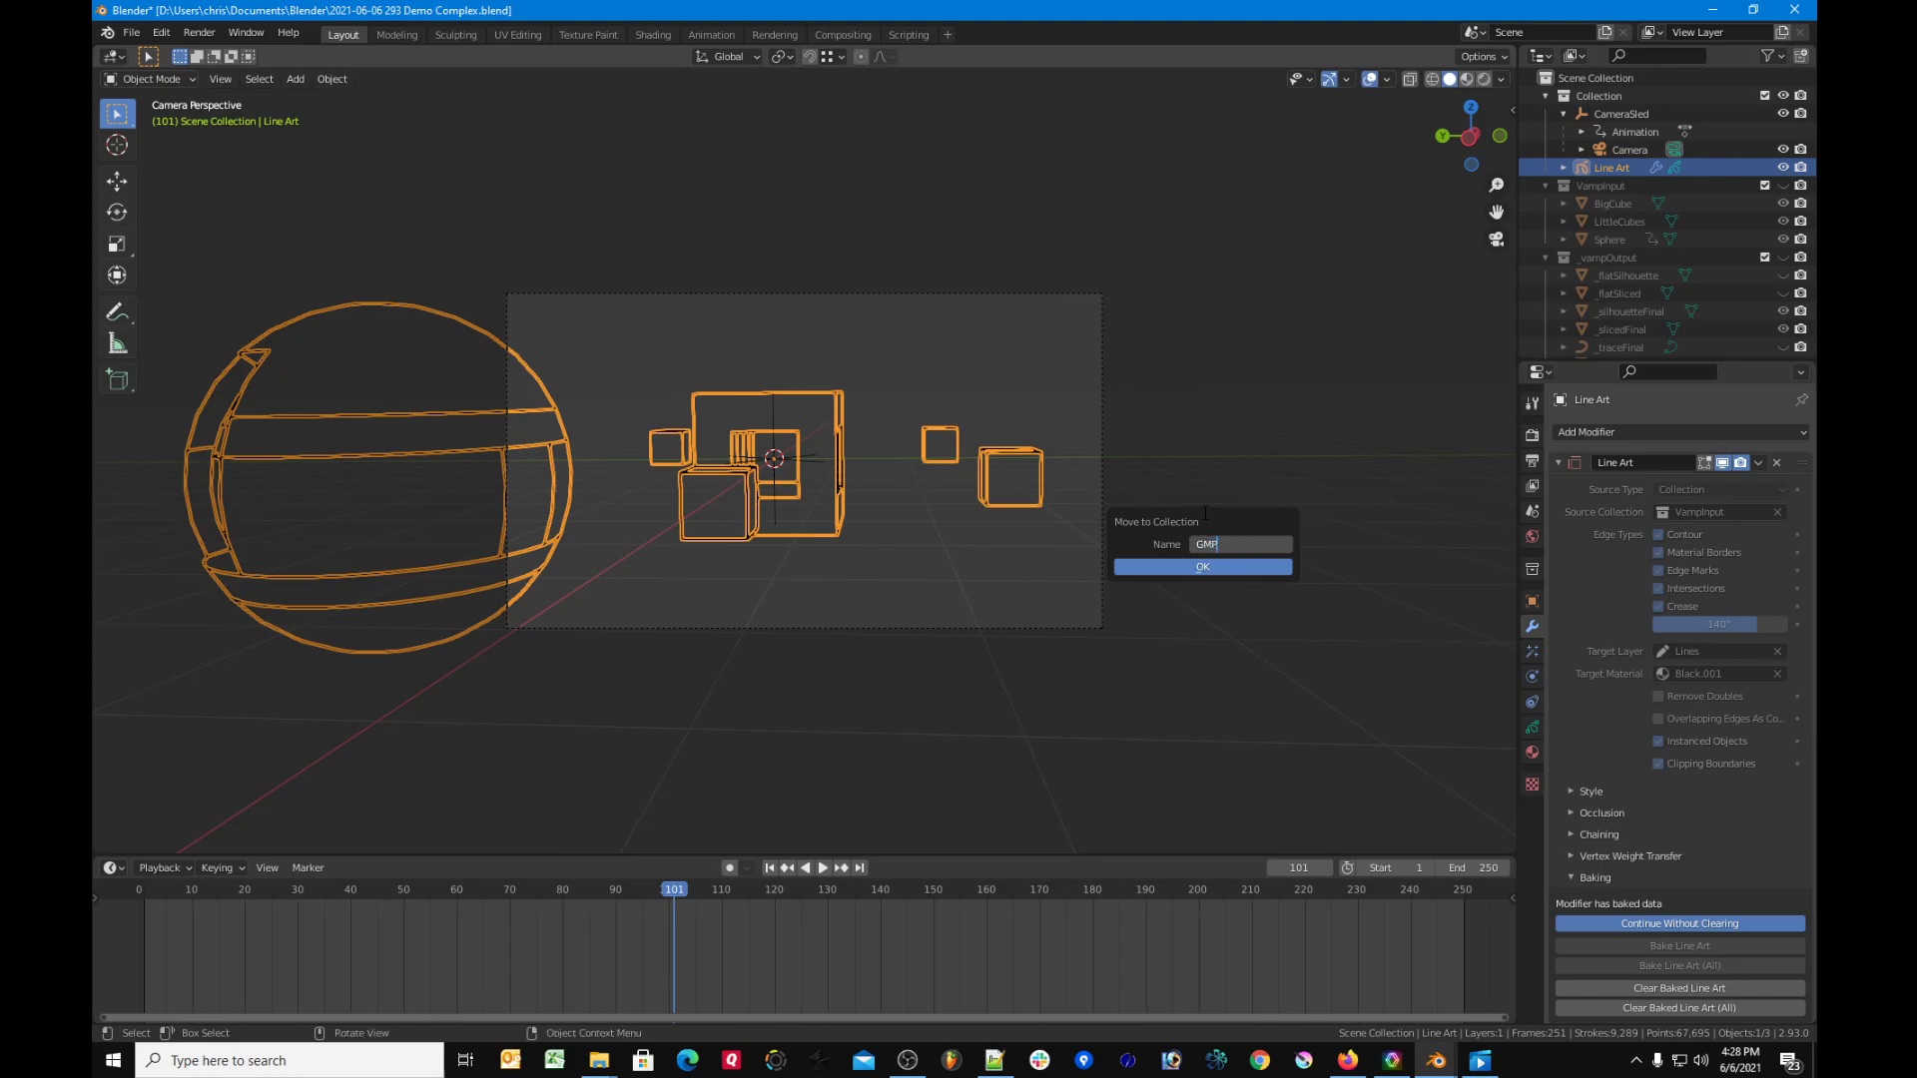
pyautogui.press('BackSpace')
pyautogui.press('BackSpace')
pyautogui.write('POutput')
pyautogui.press('Return')
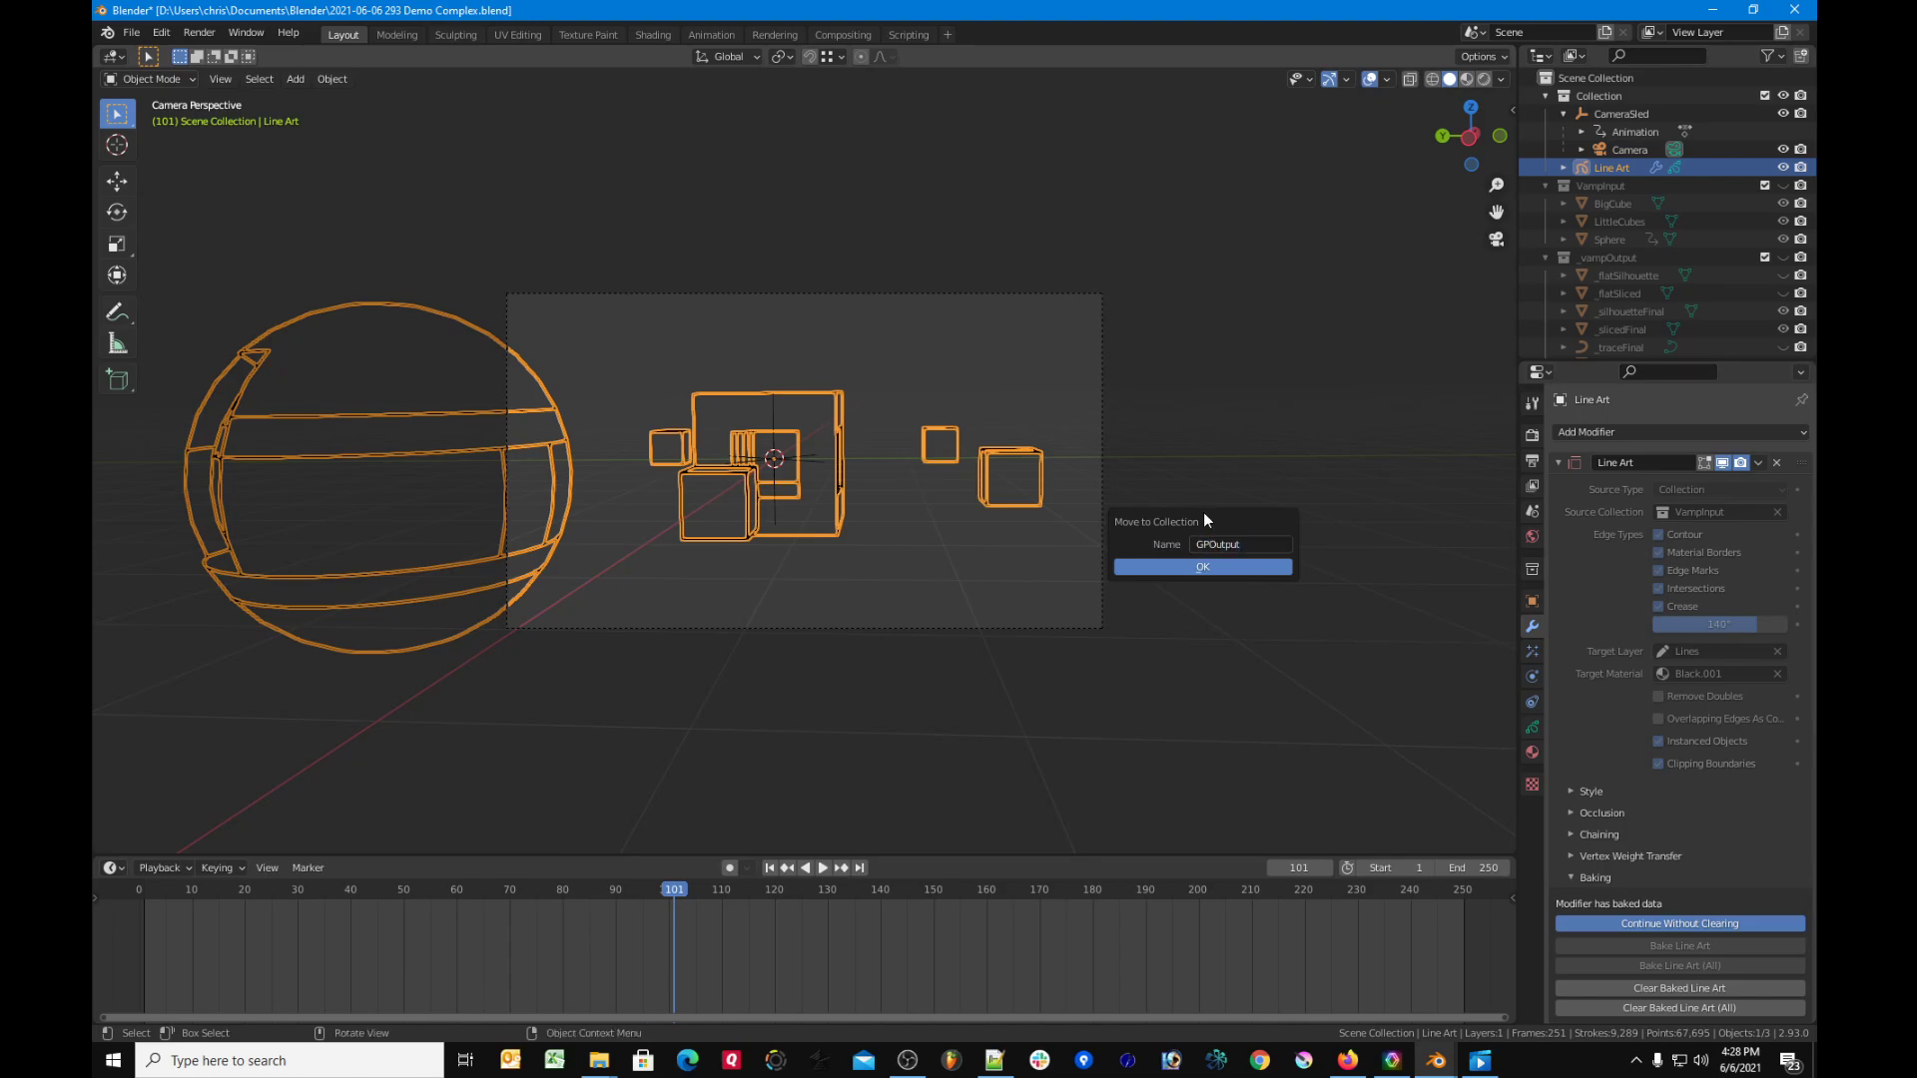
pyautogui.click(1180, 563)
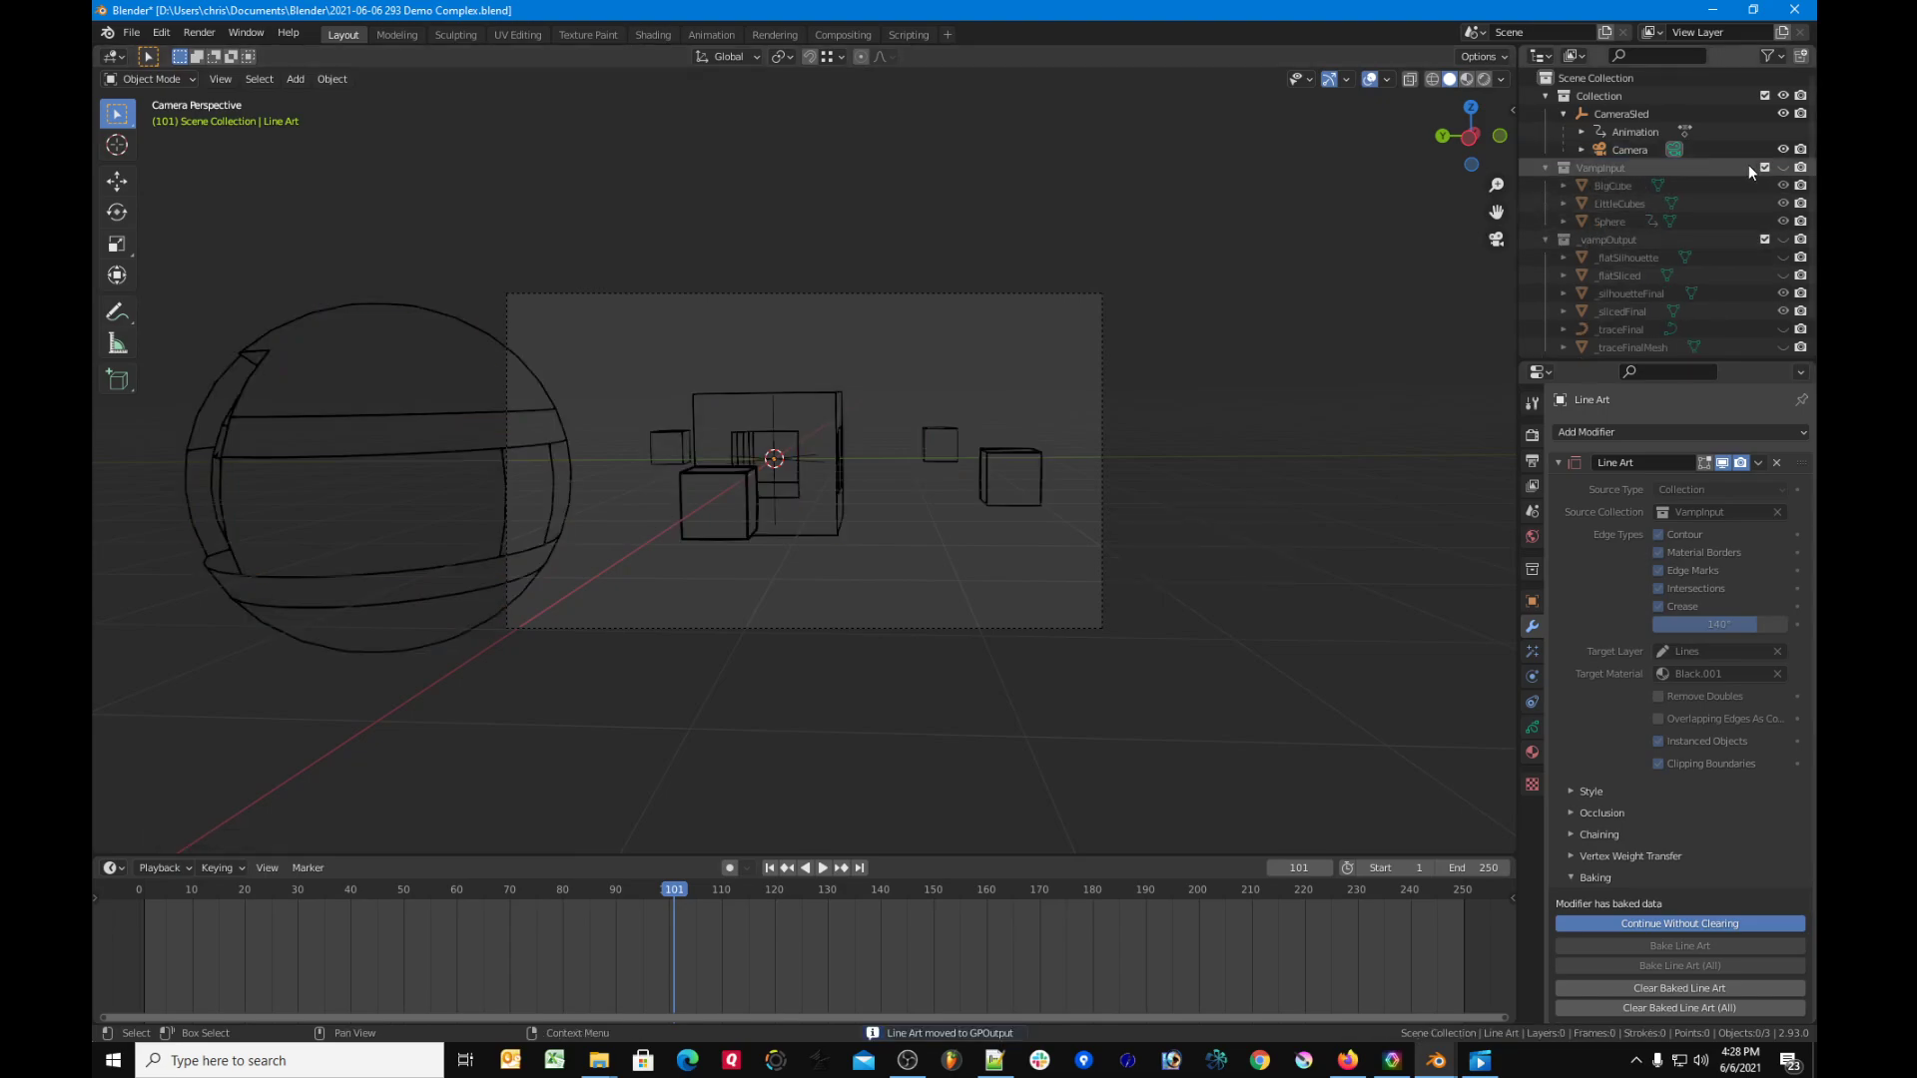
pyautogui.click(1543, 167)
pyautogui.click(1544, 185)
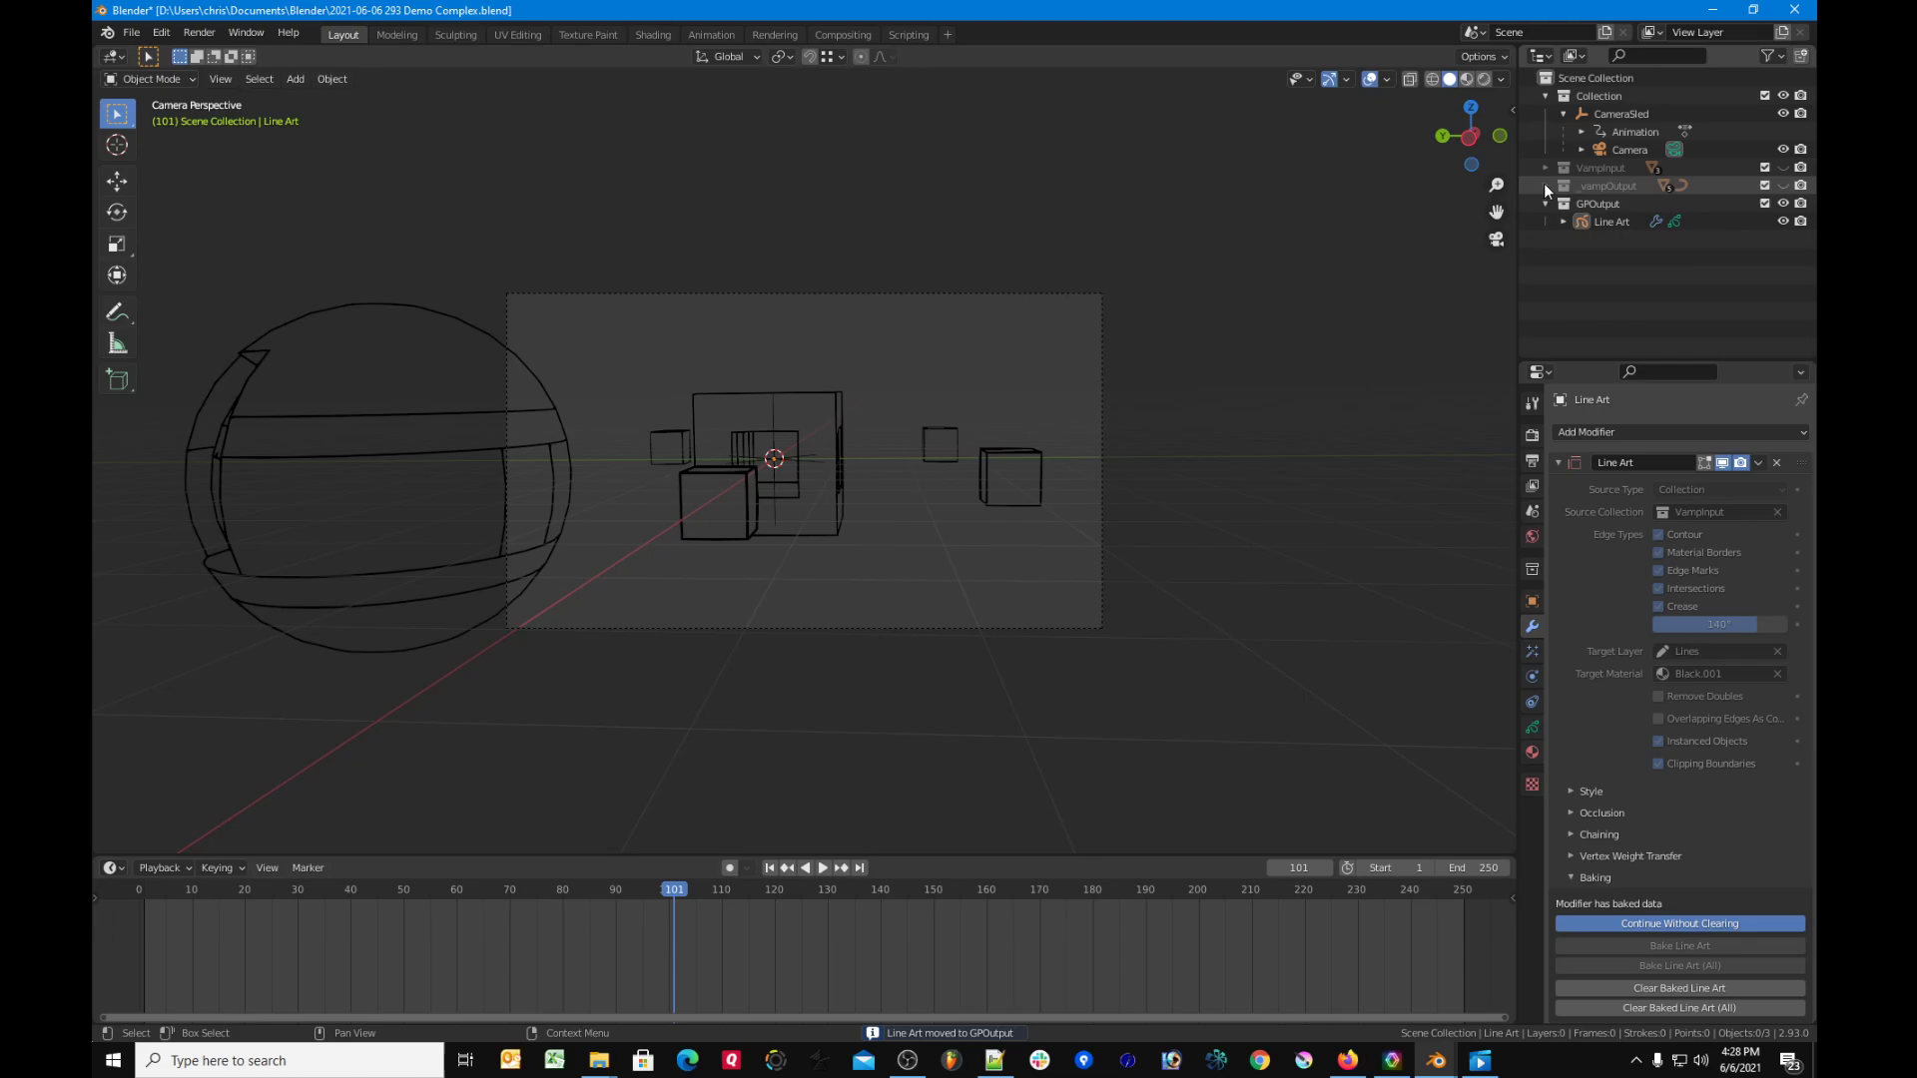
# Step: Set the VAMP Target to 'GPOutput' in the Render properties, then select and deselect Line Art
pyautogui.click(1615, 202)
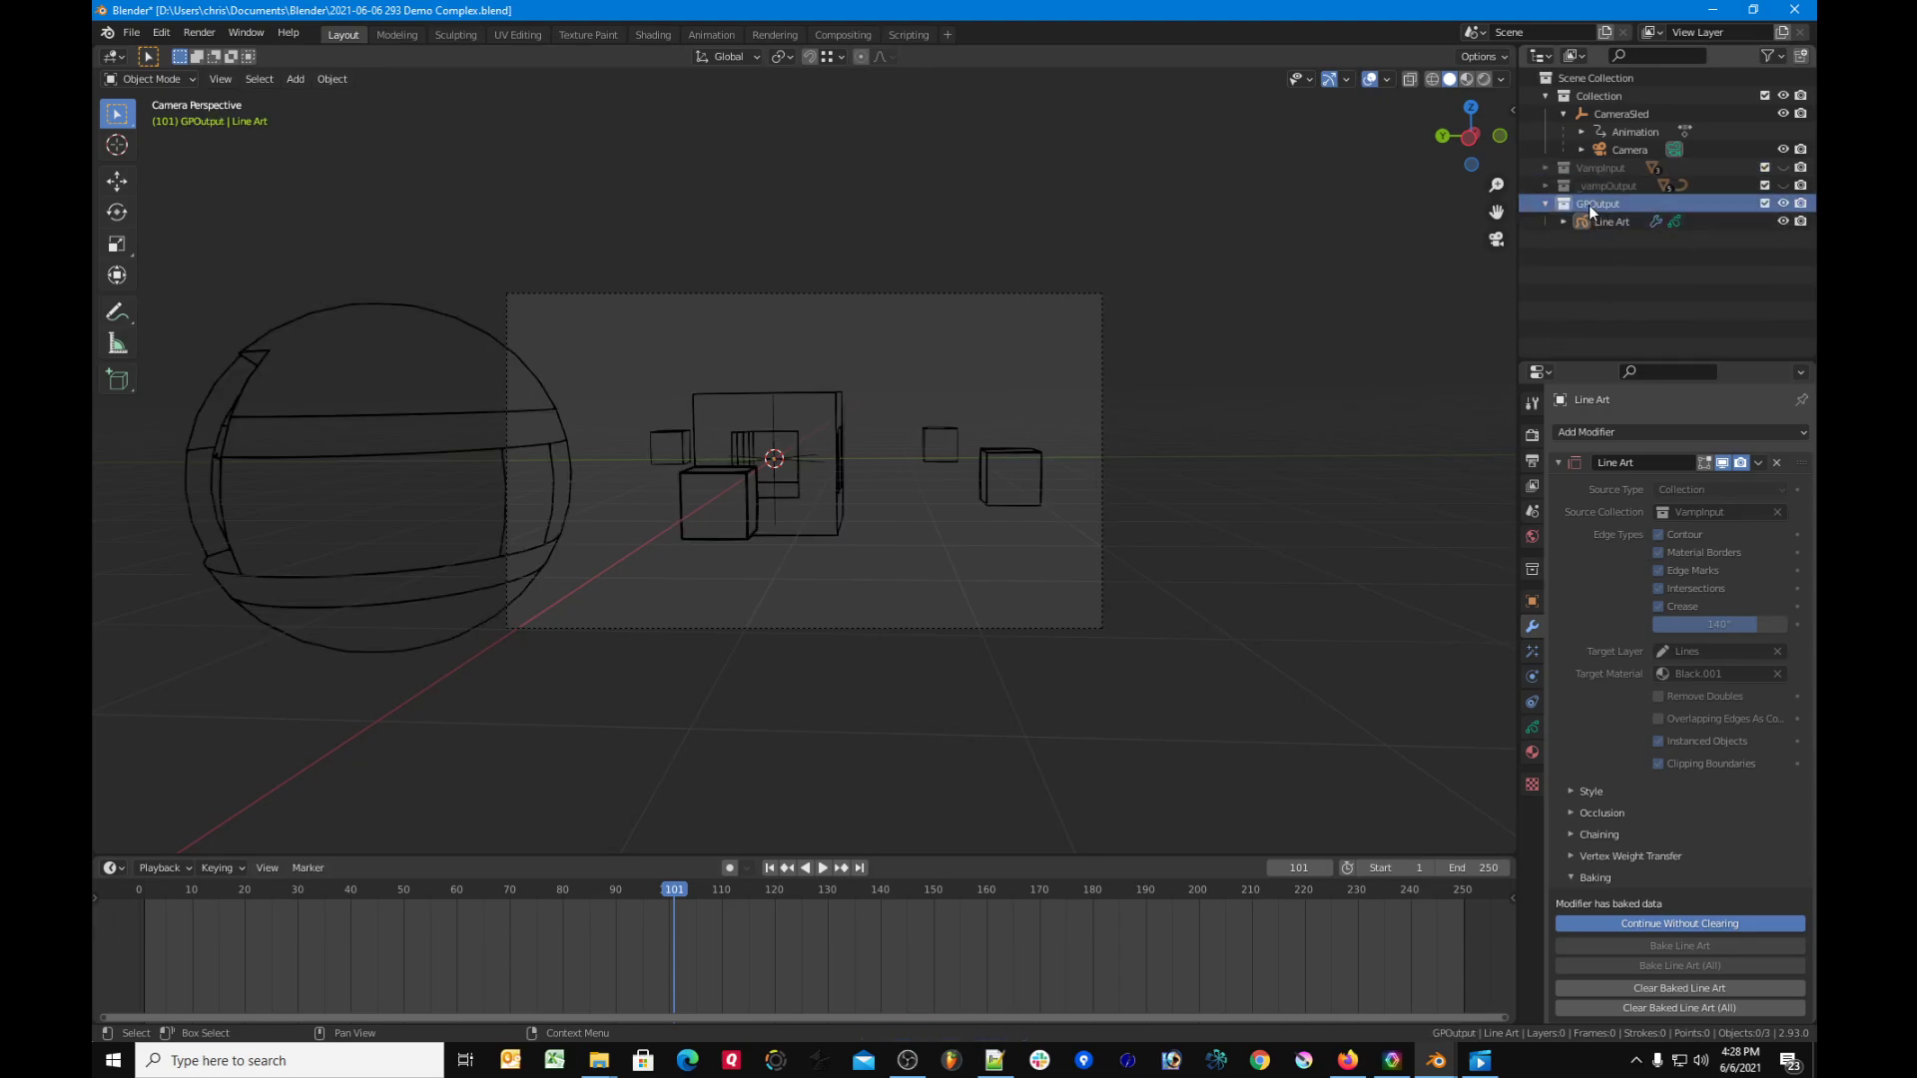
pyautogui.click(1532, 436)
pyautogui.scroll(-4, 1666, 779)
pyautogui.click(1690, 697)
pyautogui.write('GPOutput')
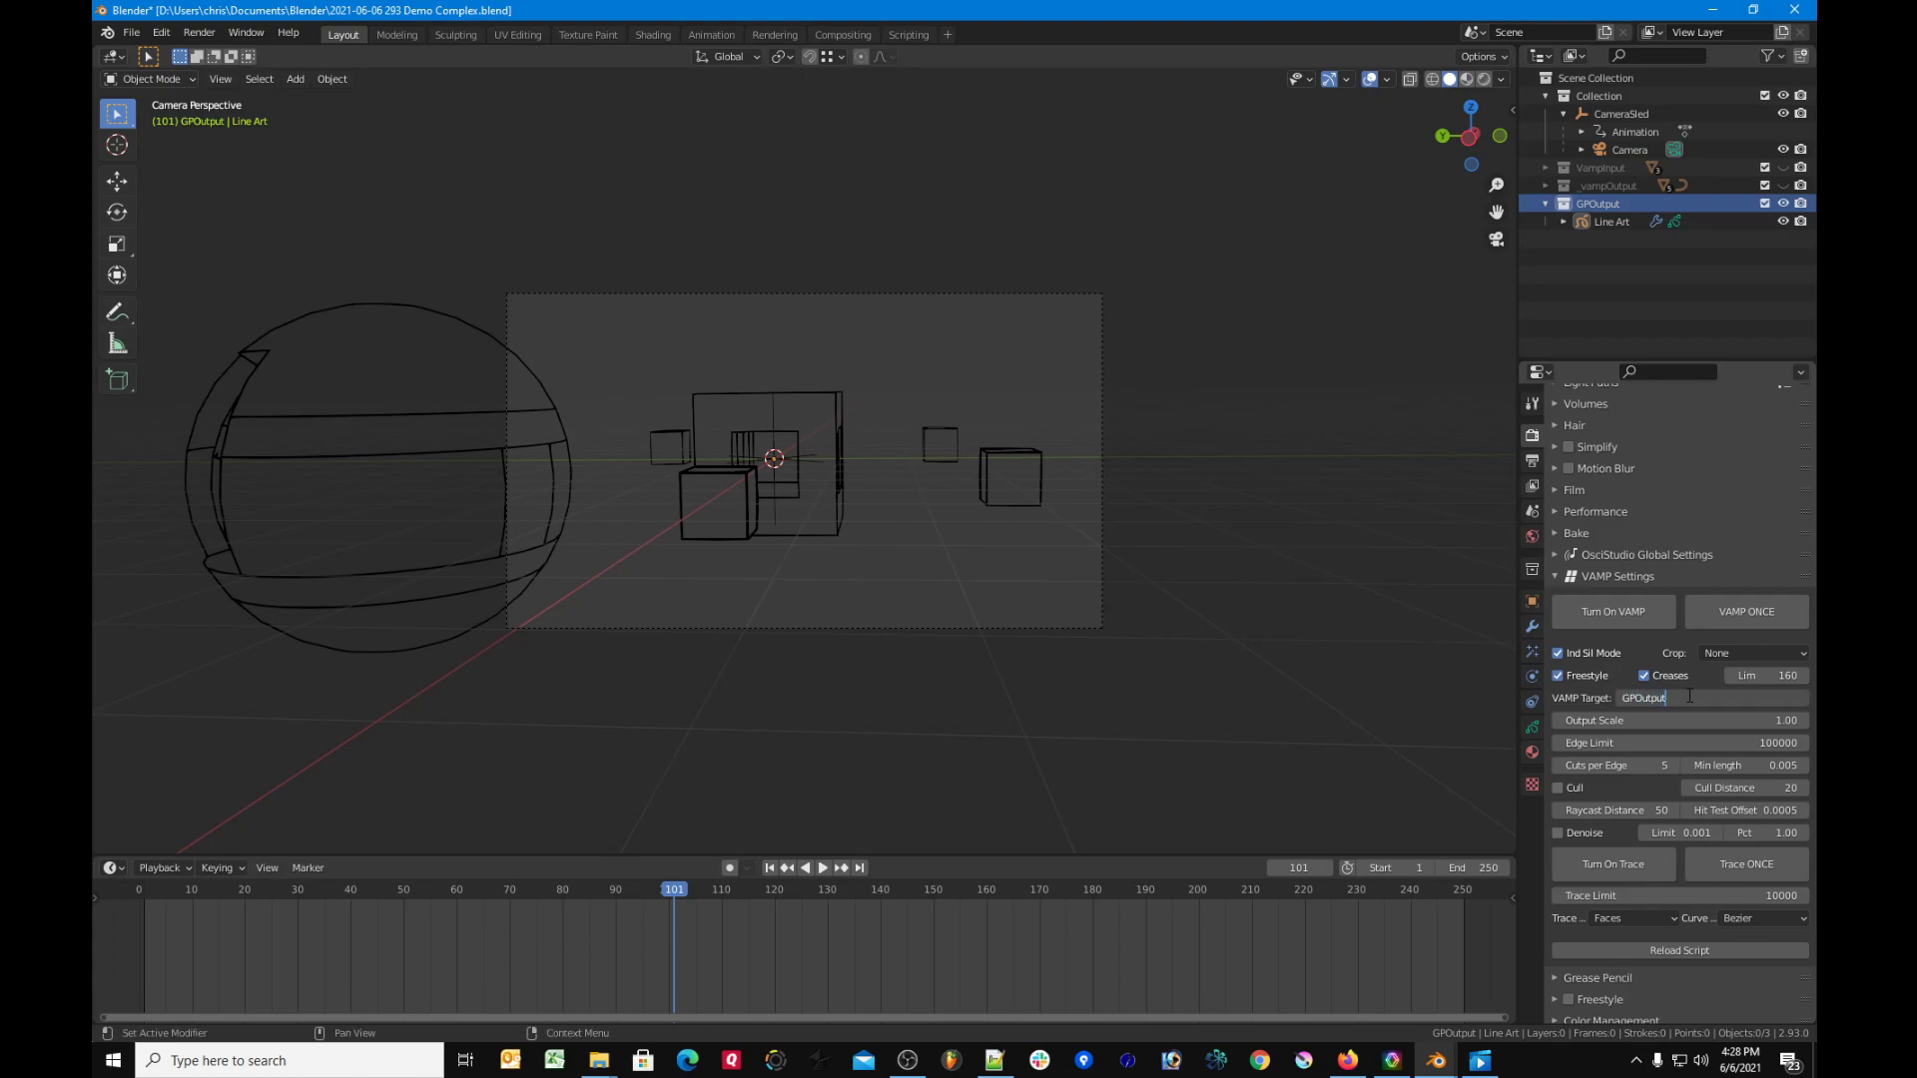
pyautogui.press('Return')
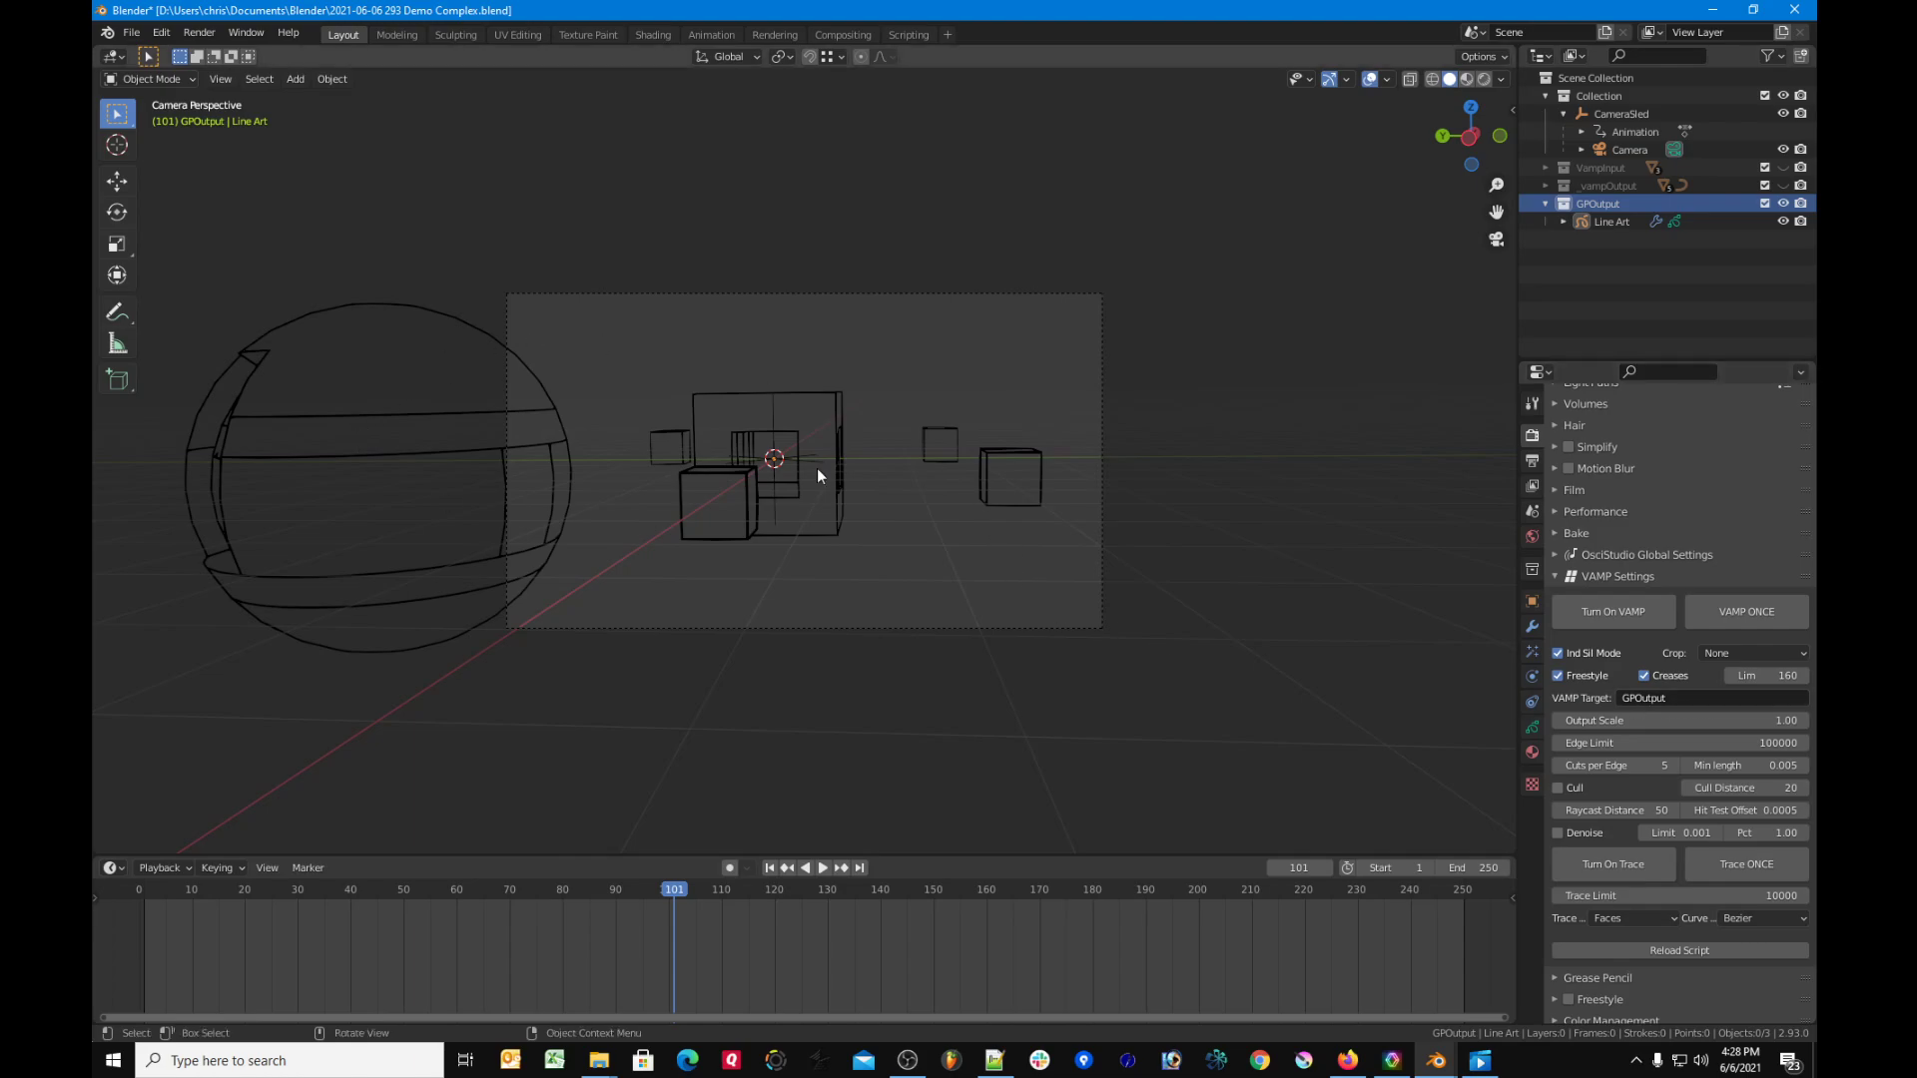
pyautogui.click(1040, 486)
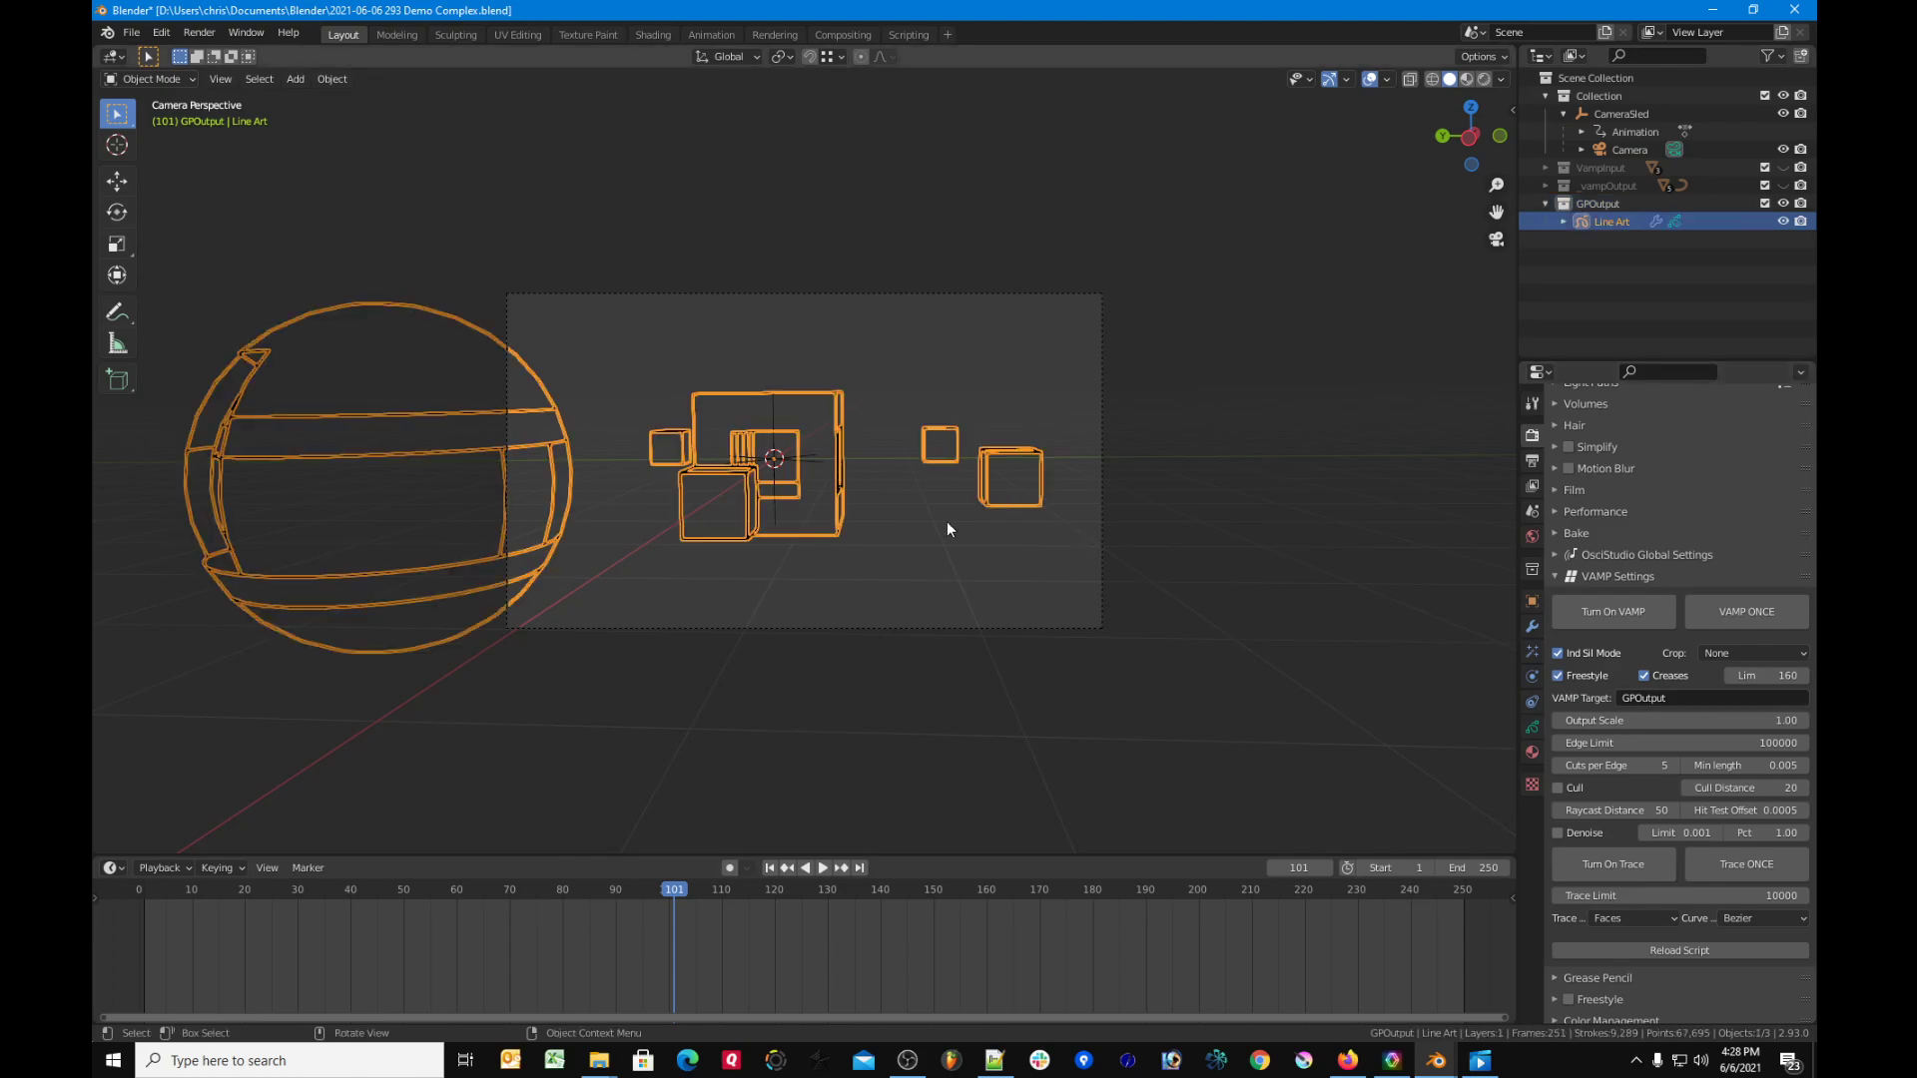
pyautogui.click(1171, 519)
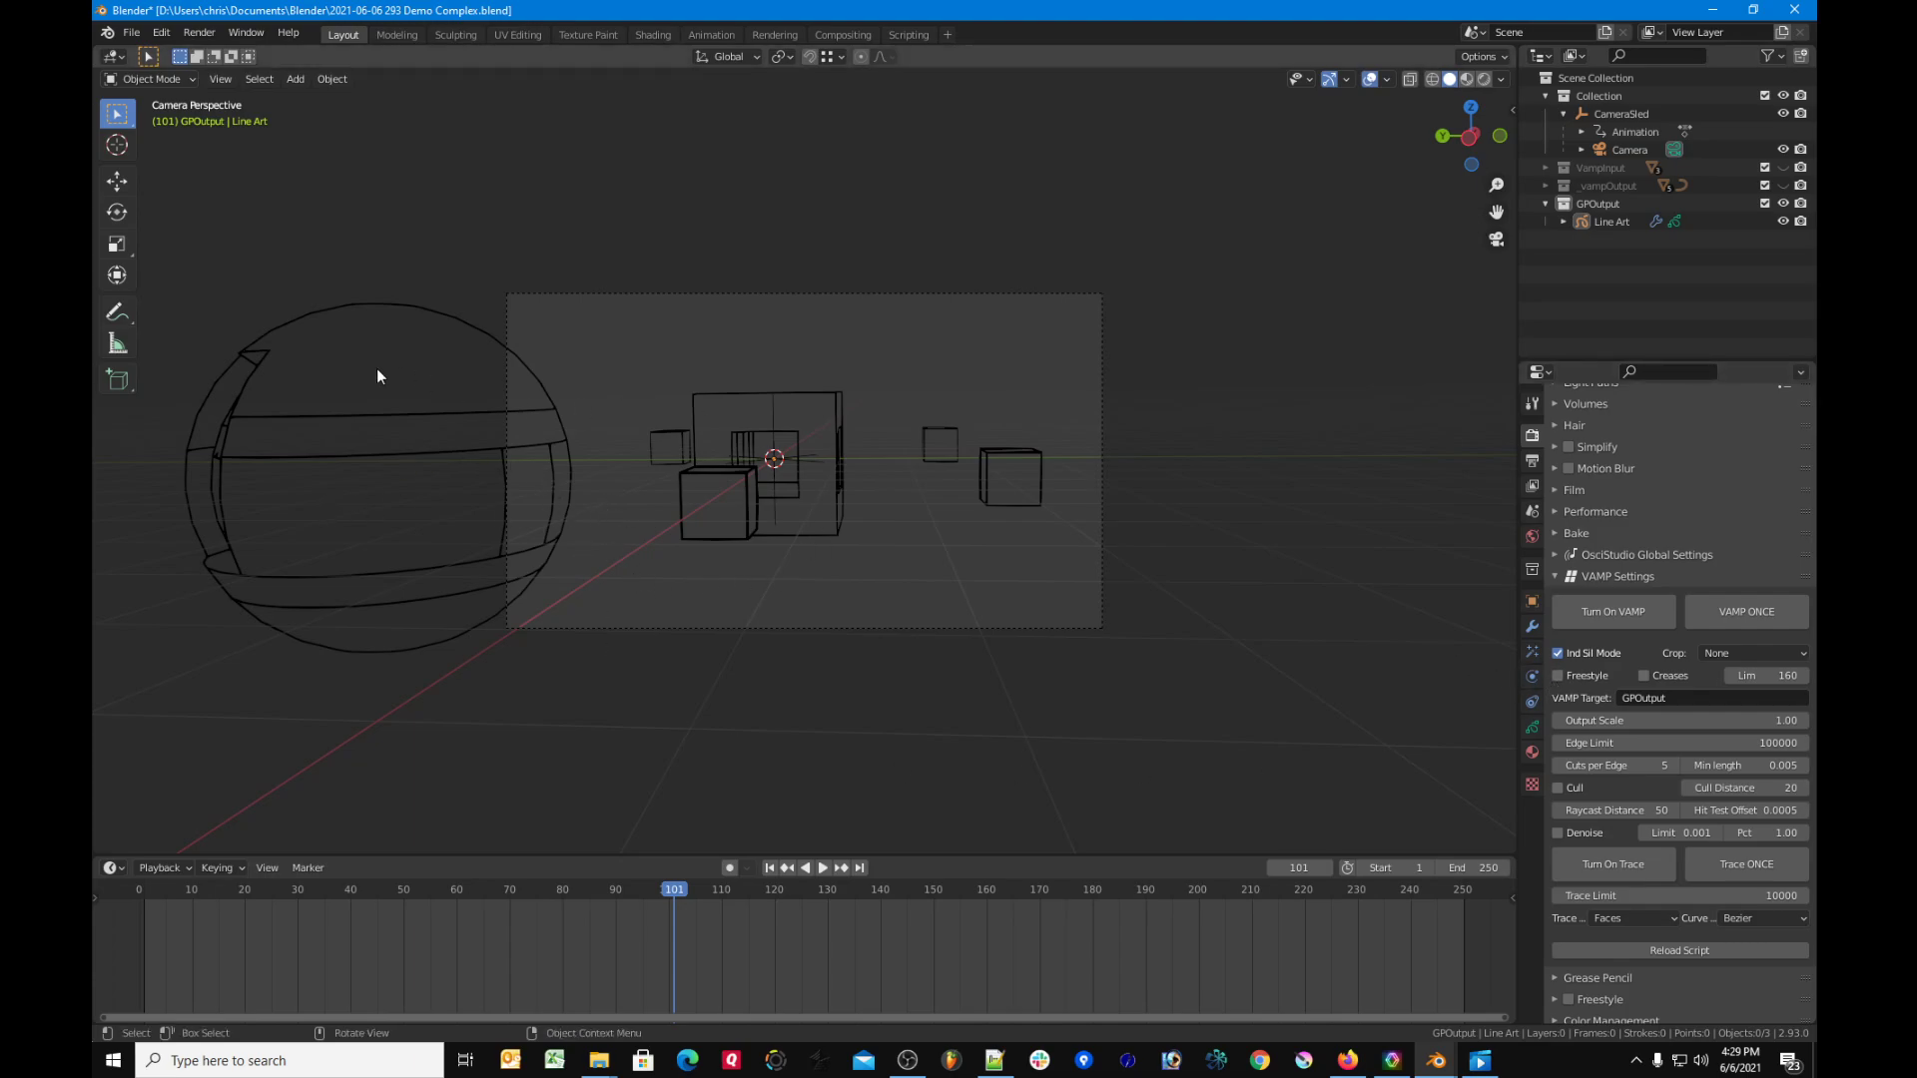
# Step: Turn off Ind Sil Mode, run VAMP once, and show the final outputs while hiding GPOutput
pyautogui.click(1559, 654)
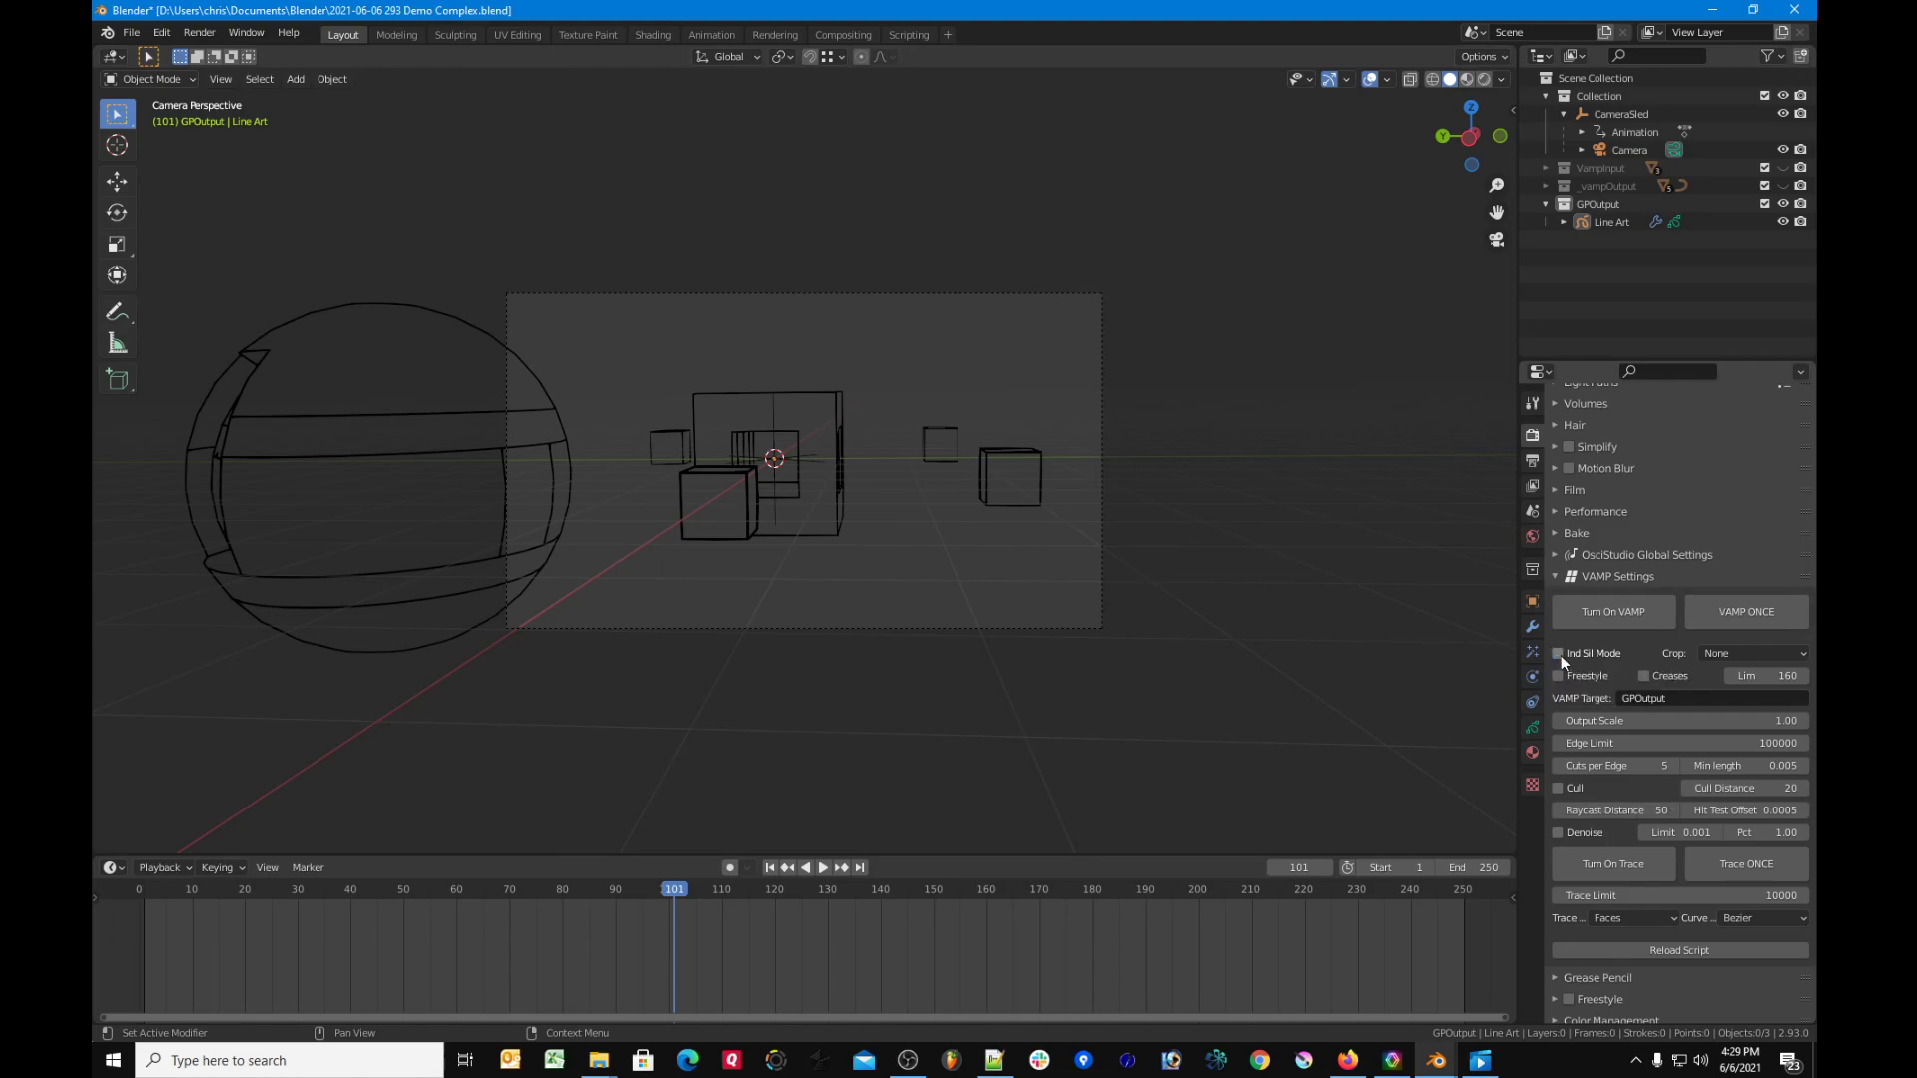
pyautogui.click(1735, 617)
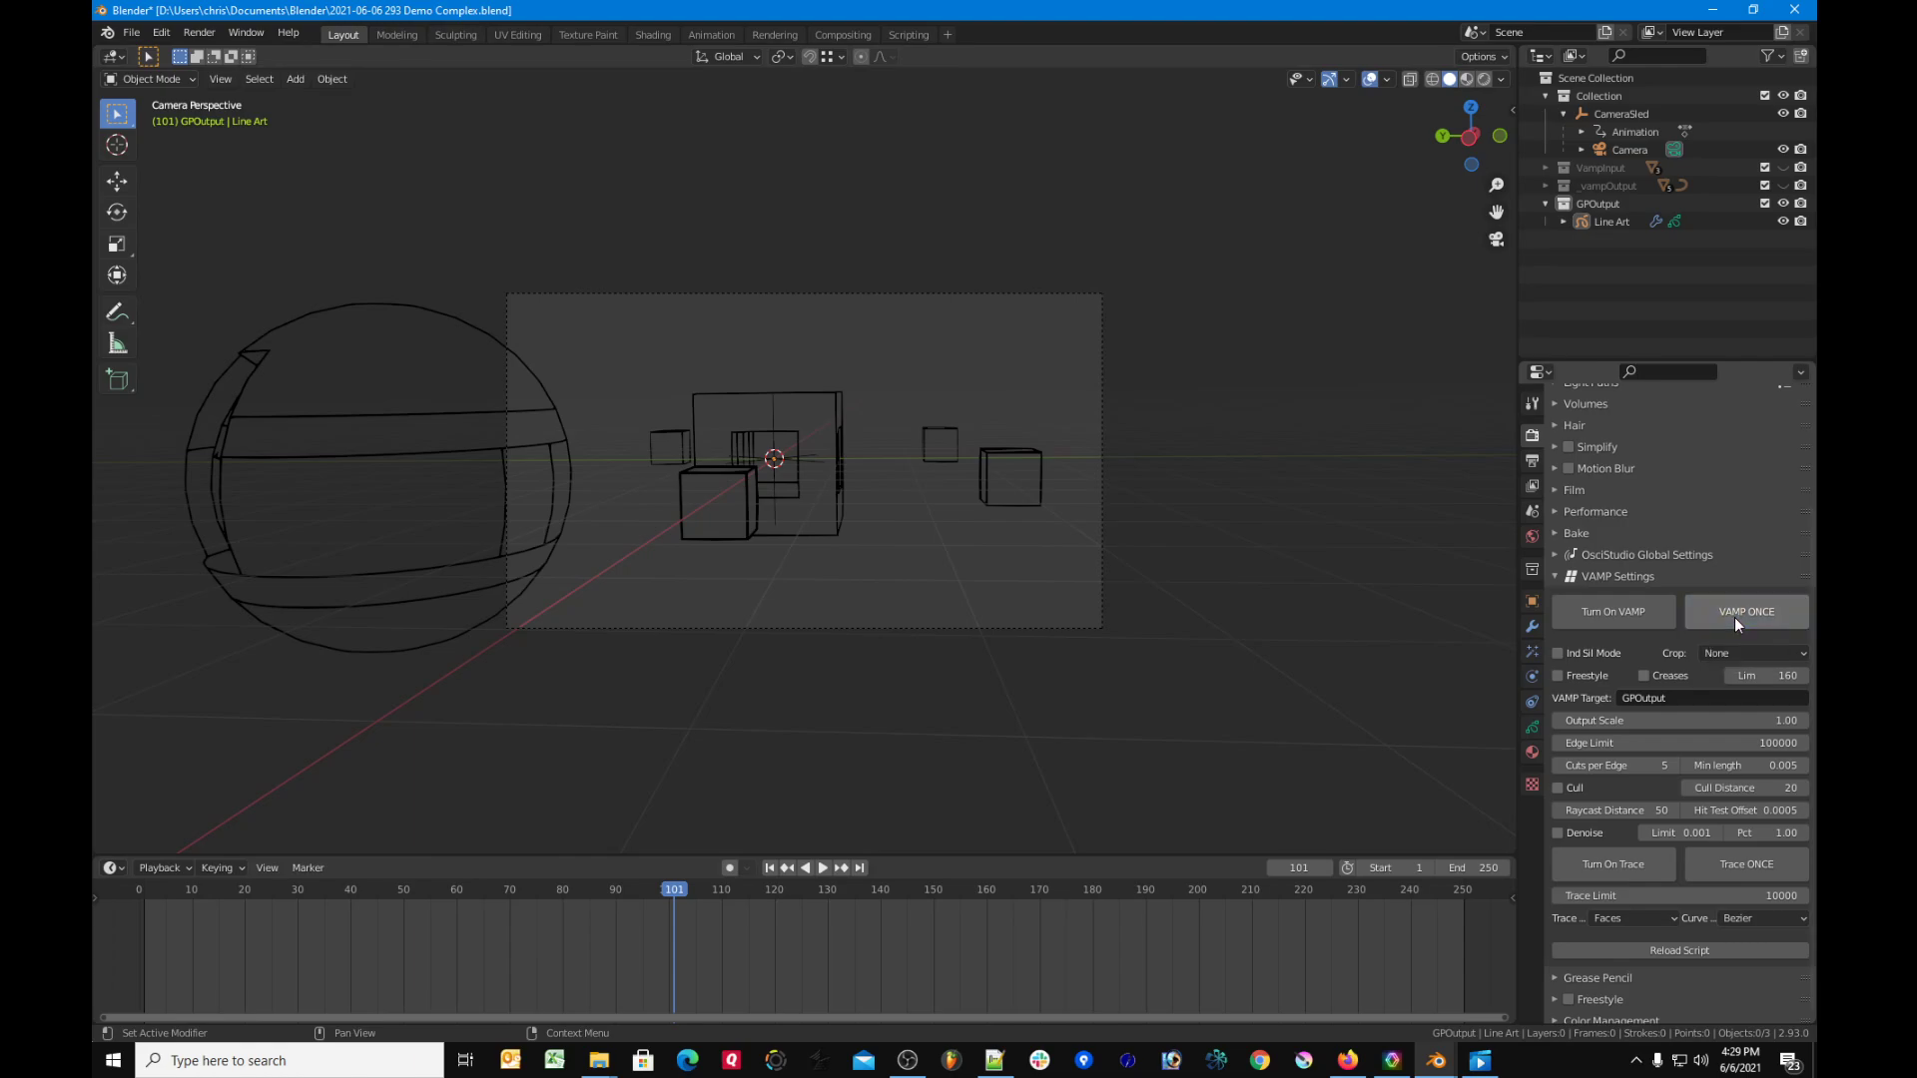
pyautogui.click(1547, 203)
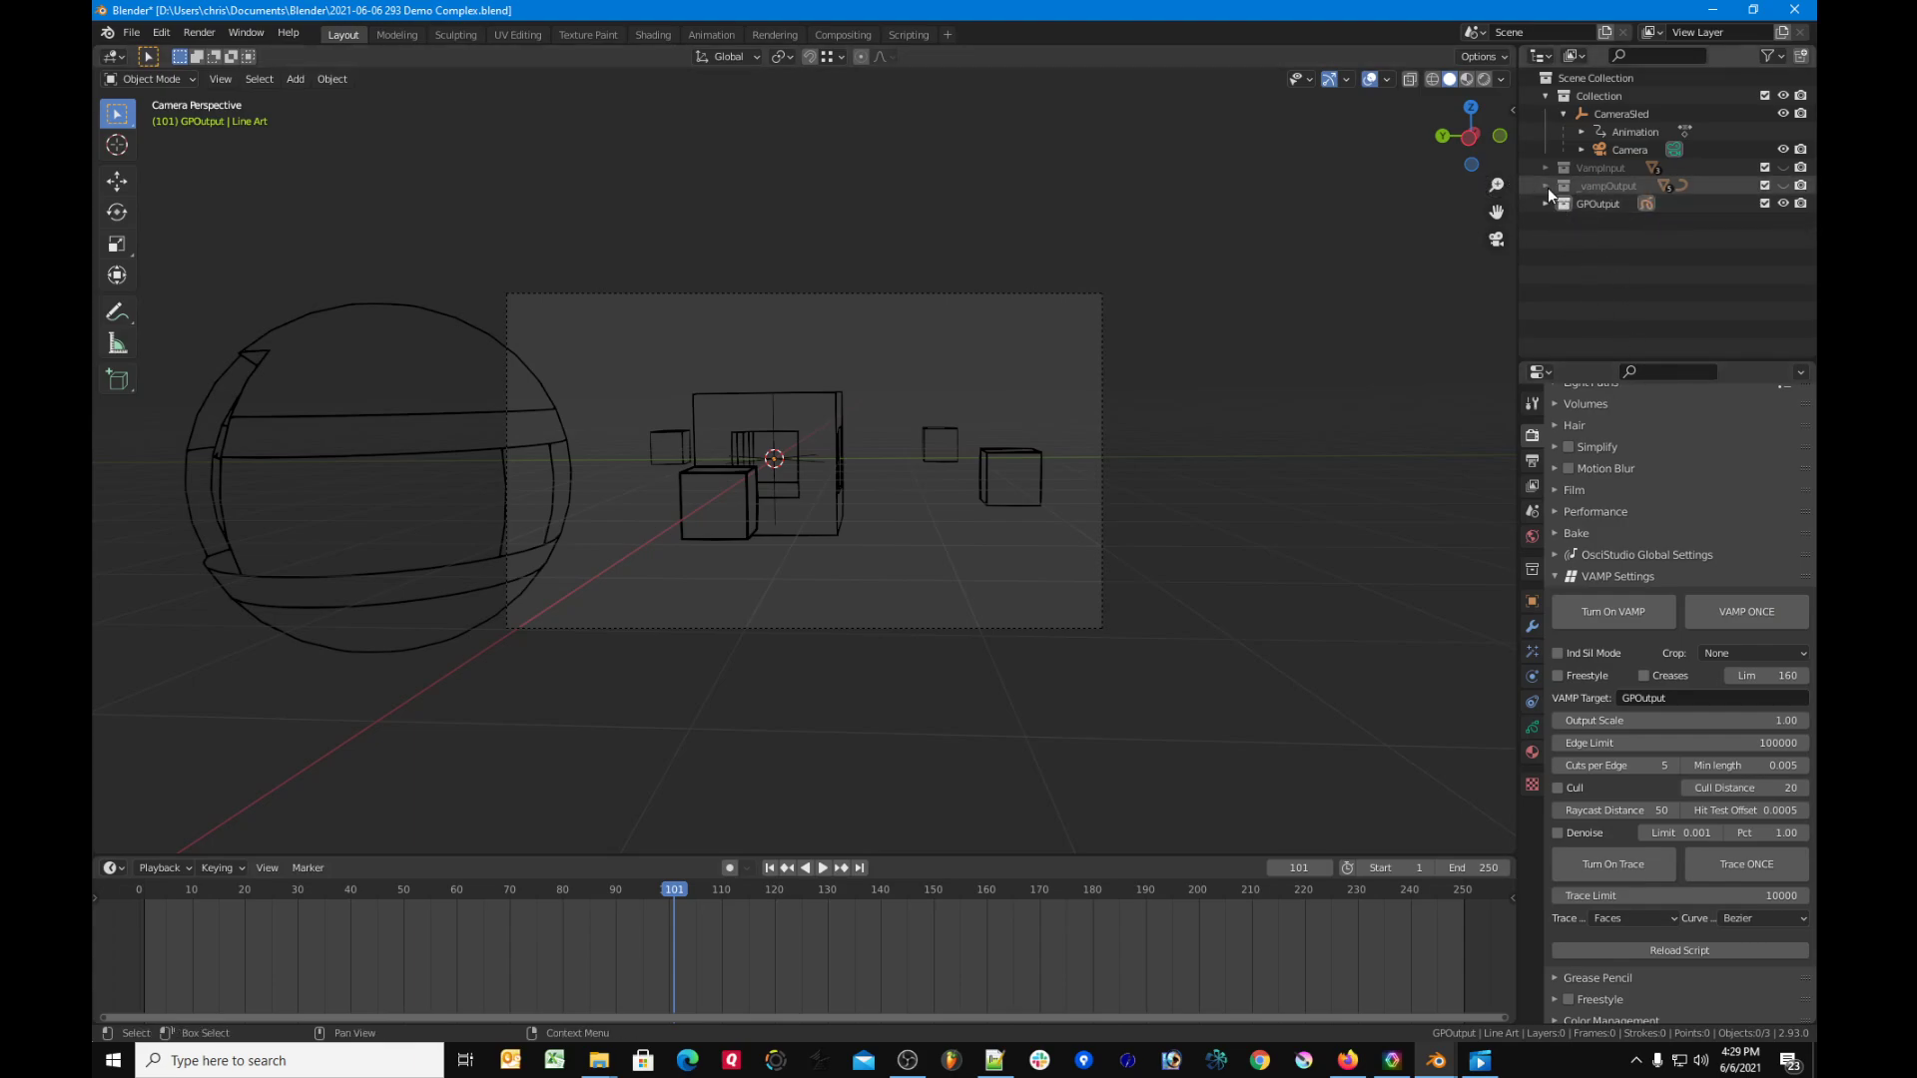
pyautogui.click(1546, 187)
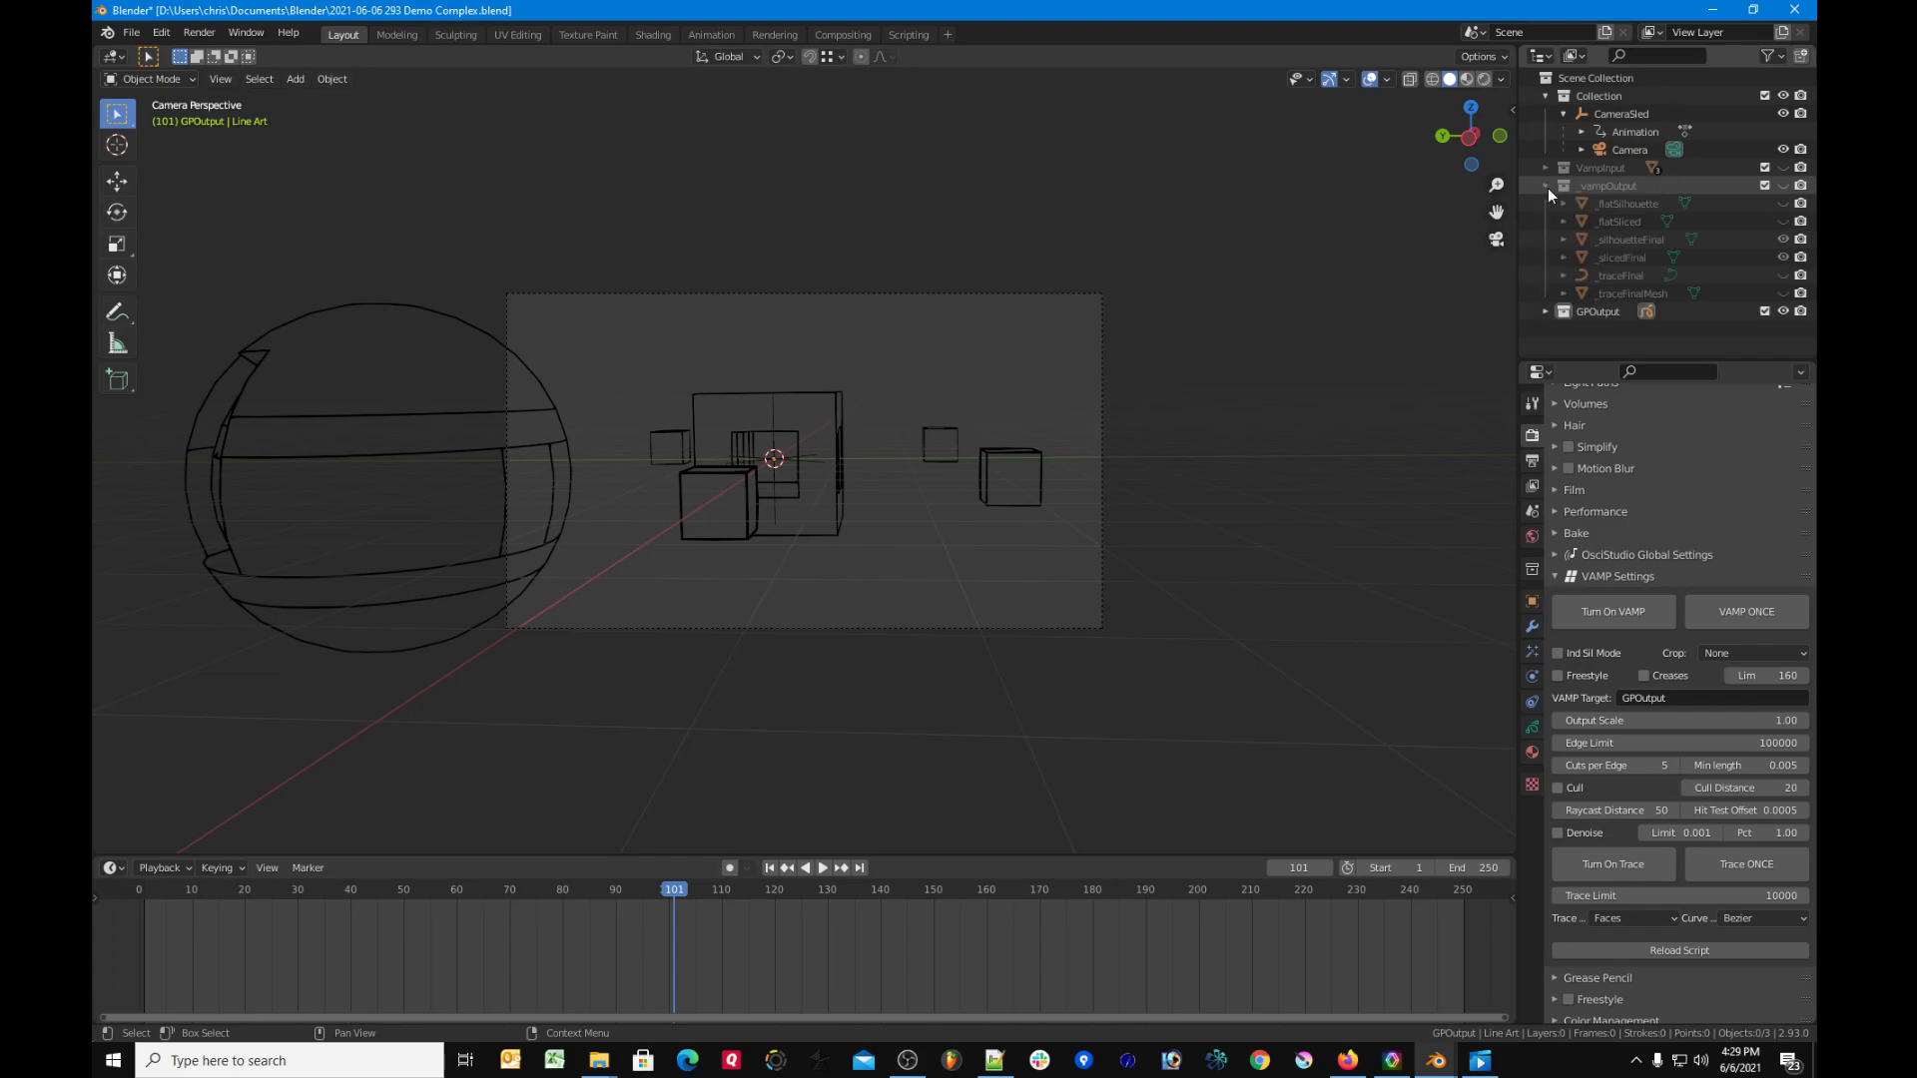
pyautogui.click(1781, 256)
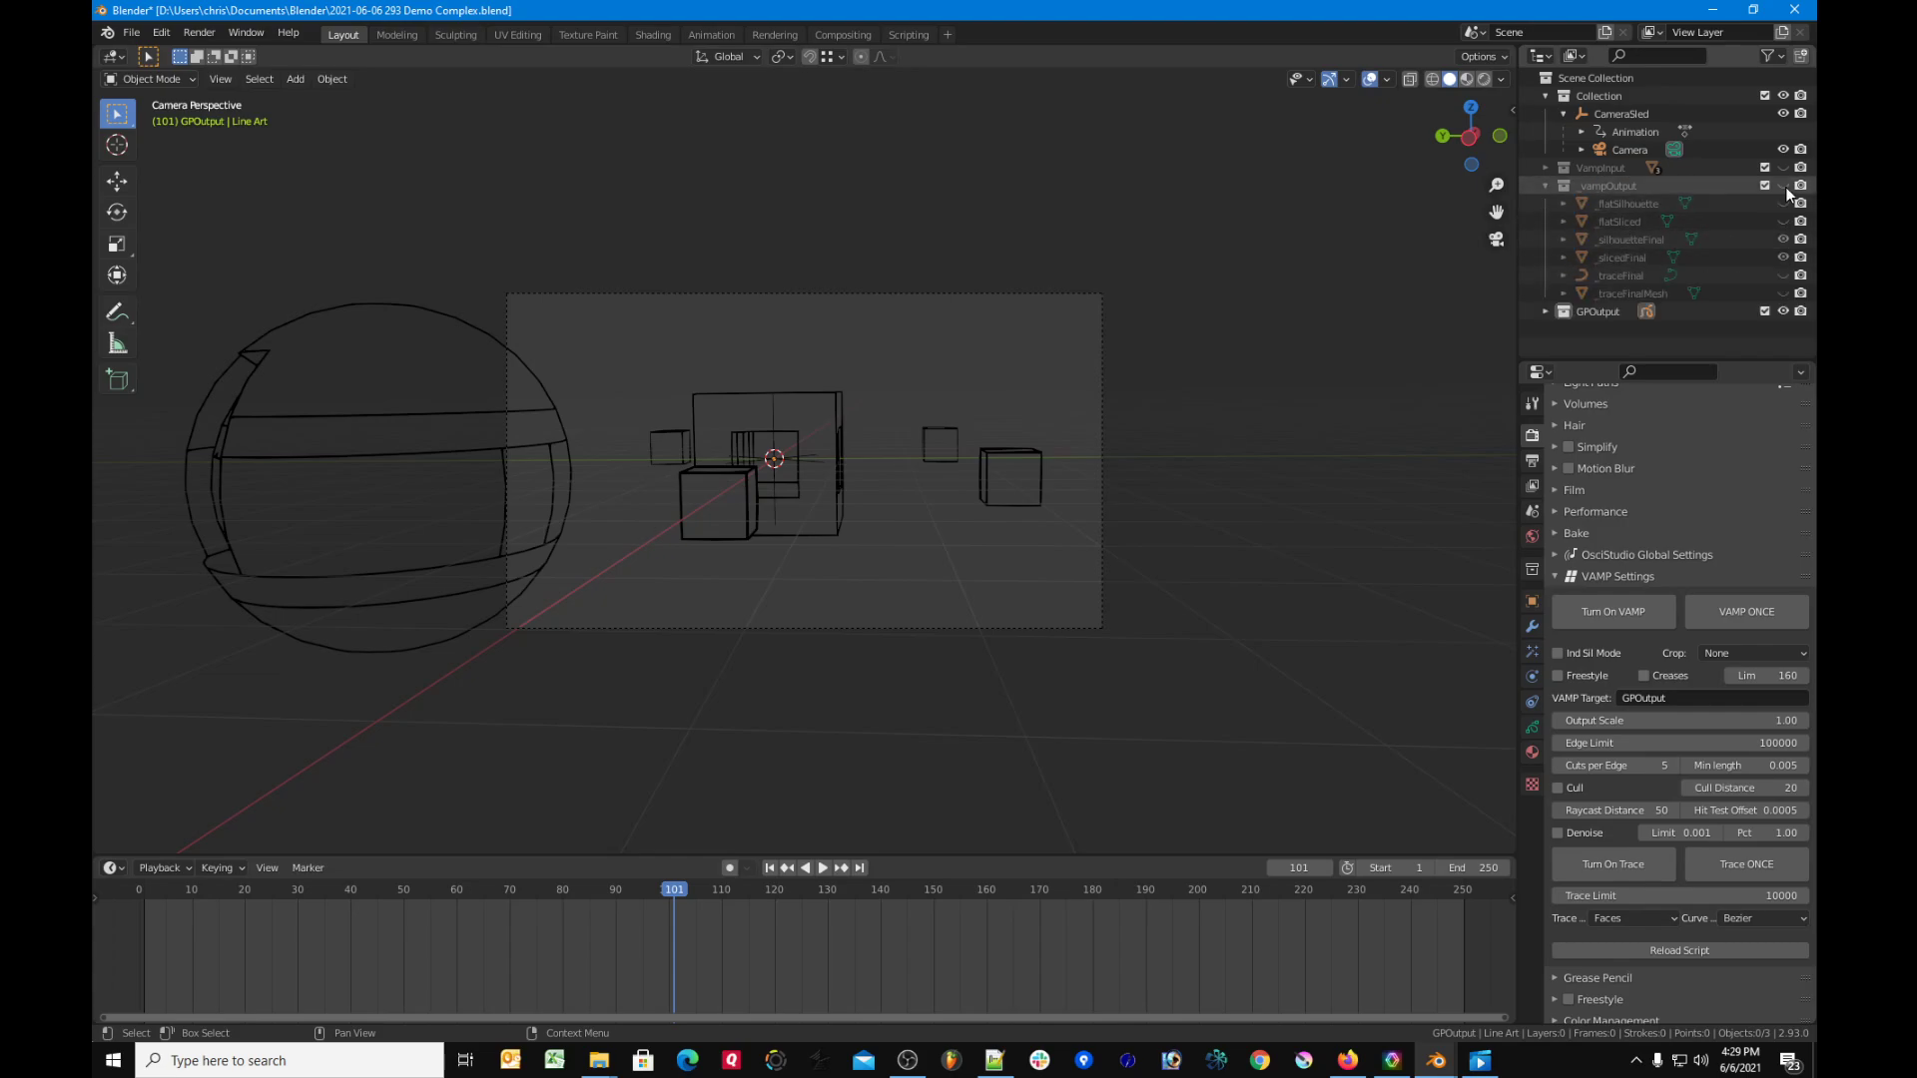
pyautogui.click(1785, 310)
# Step: Show _flatSilhouette and _flatSliced in top view, hiding _silhouetteFinal and _slicedFinal
pyautogui.click(1634, 239)
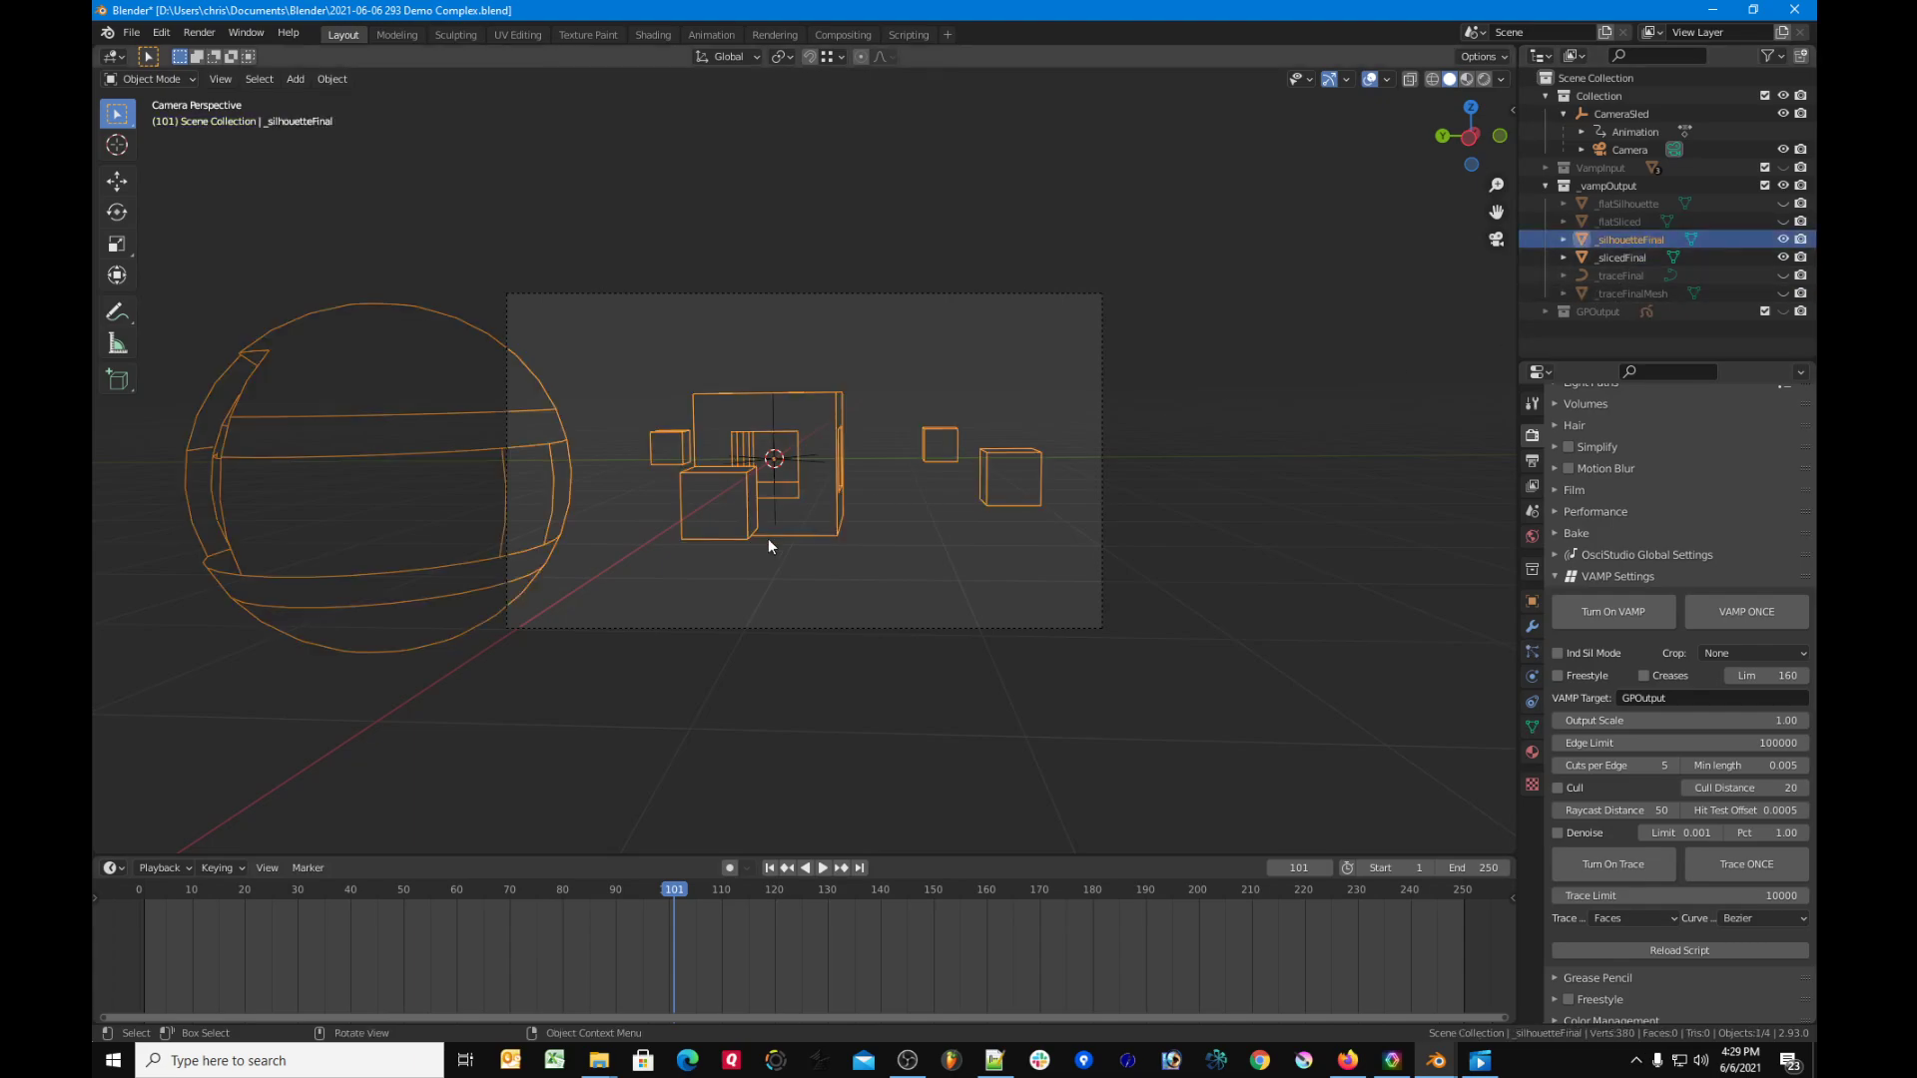
pyautogui.click(1629, 260)
pyautogui.click(1632, 243)
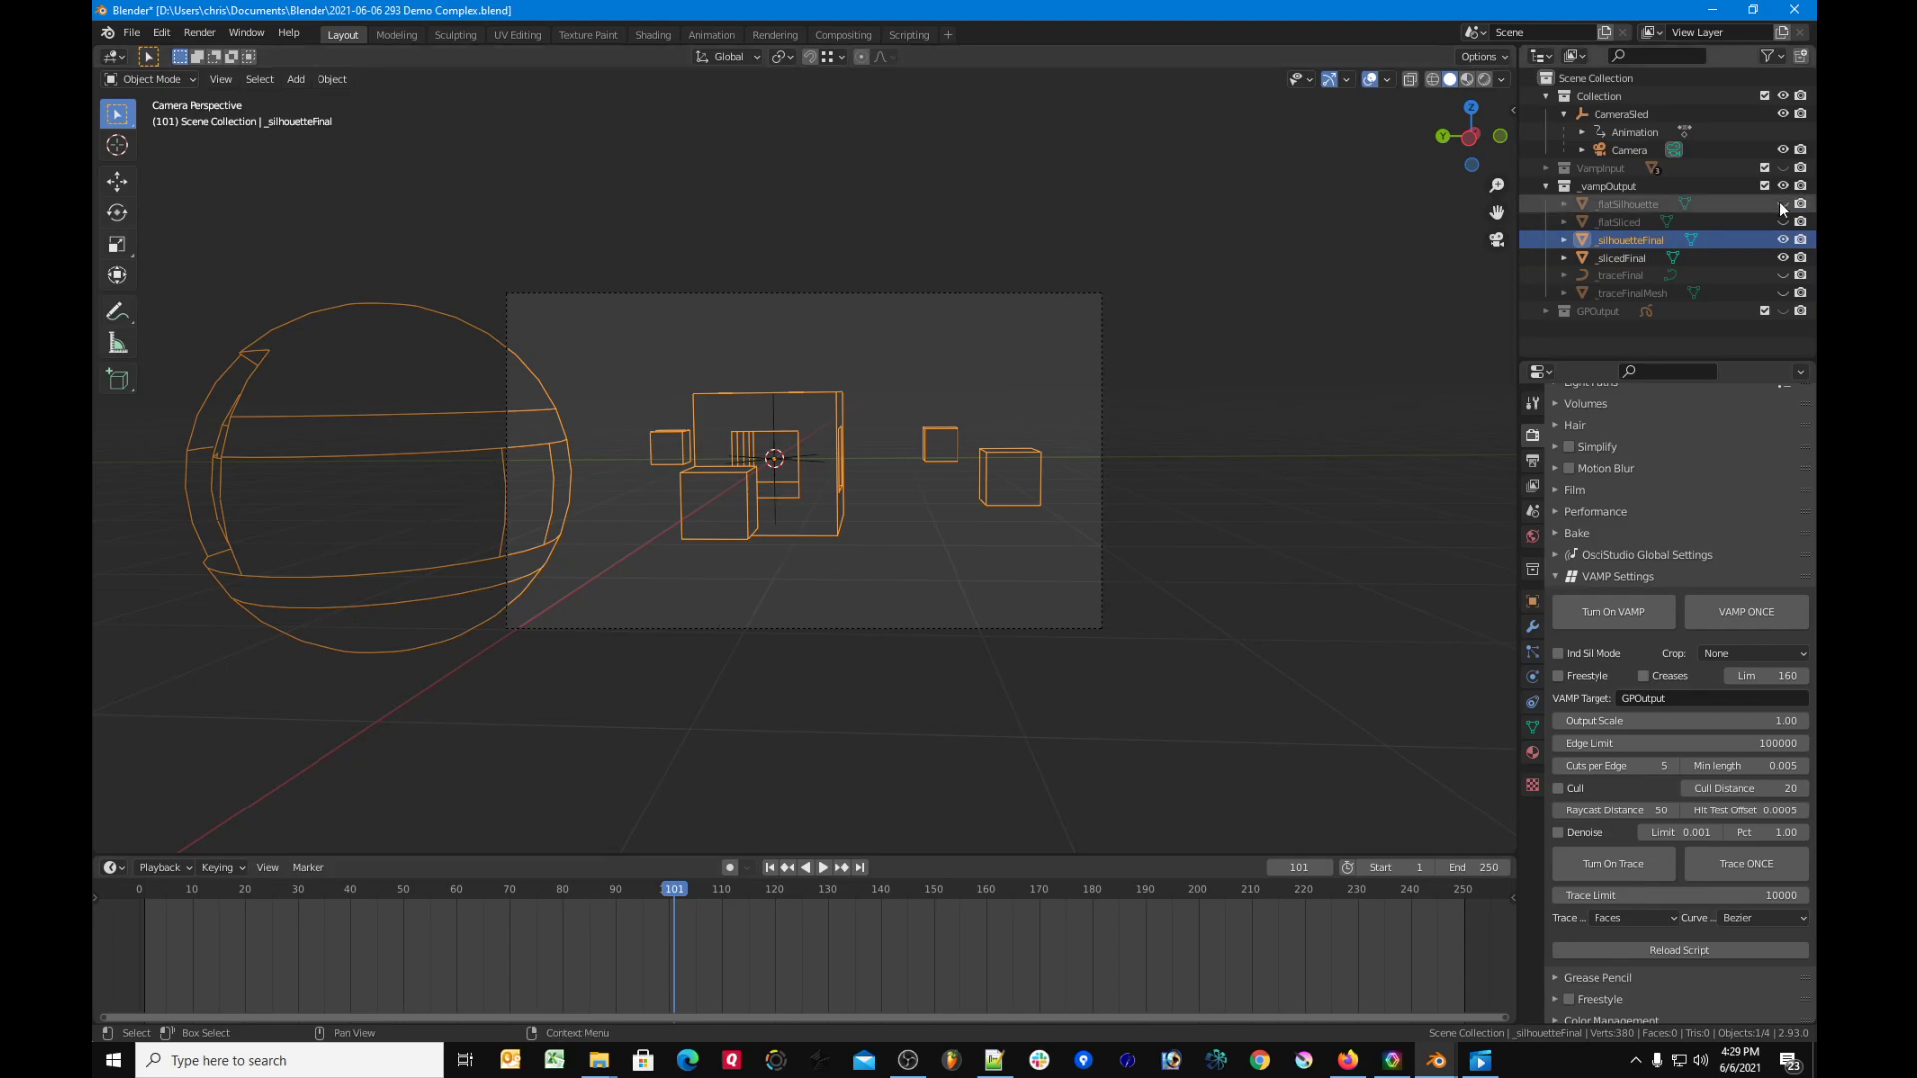
pyautogui.moveTo(1784, 206); pyautogui.dragTo(1788, 217)
pyautogui.click(1638, 218)
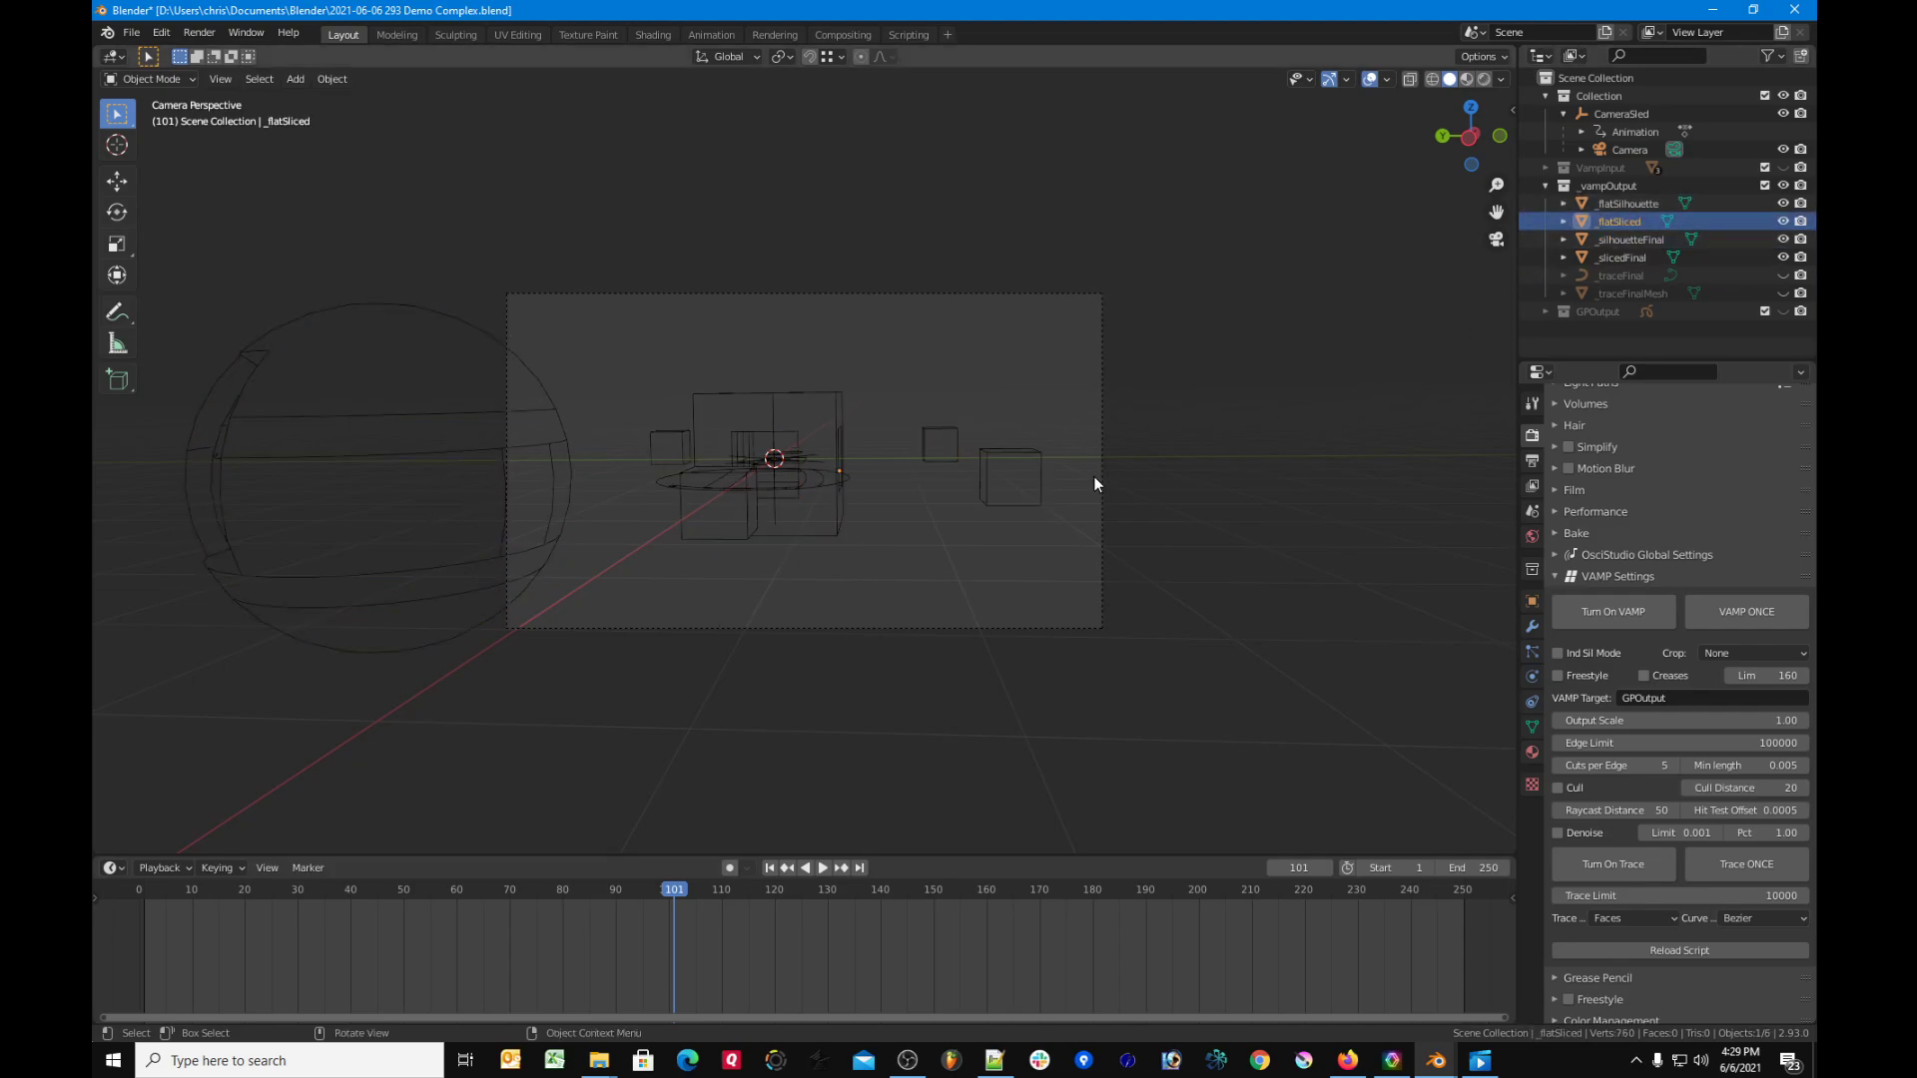
pyautogui.press('KP_7')
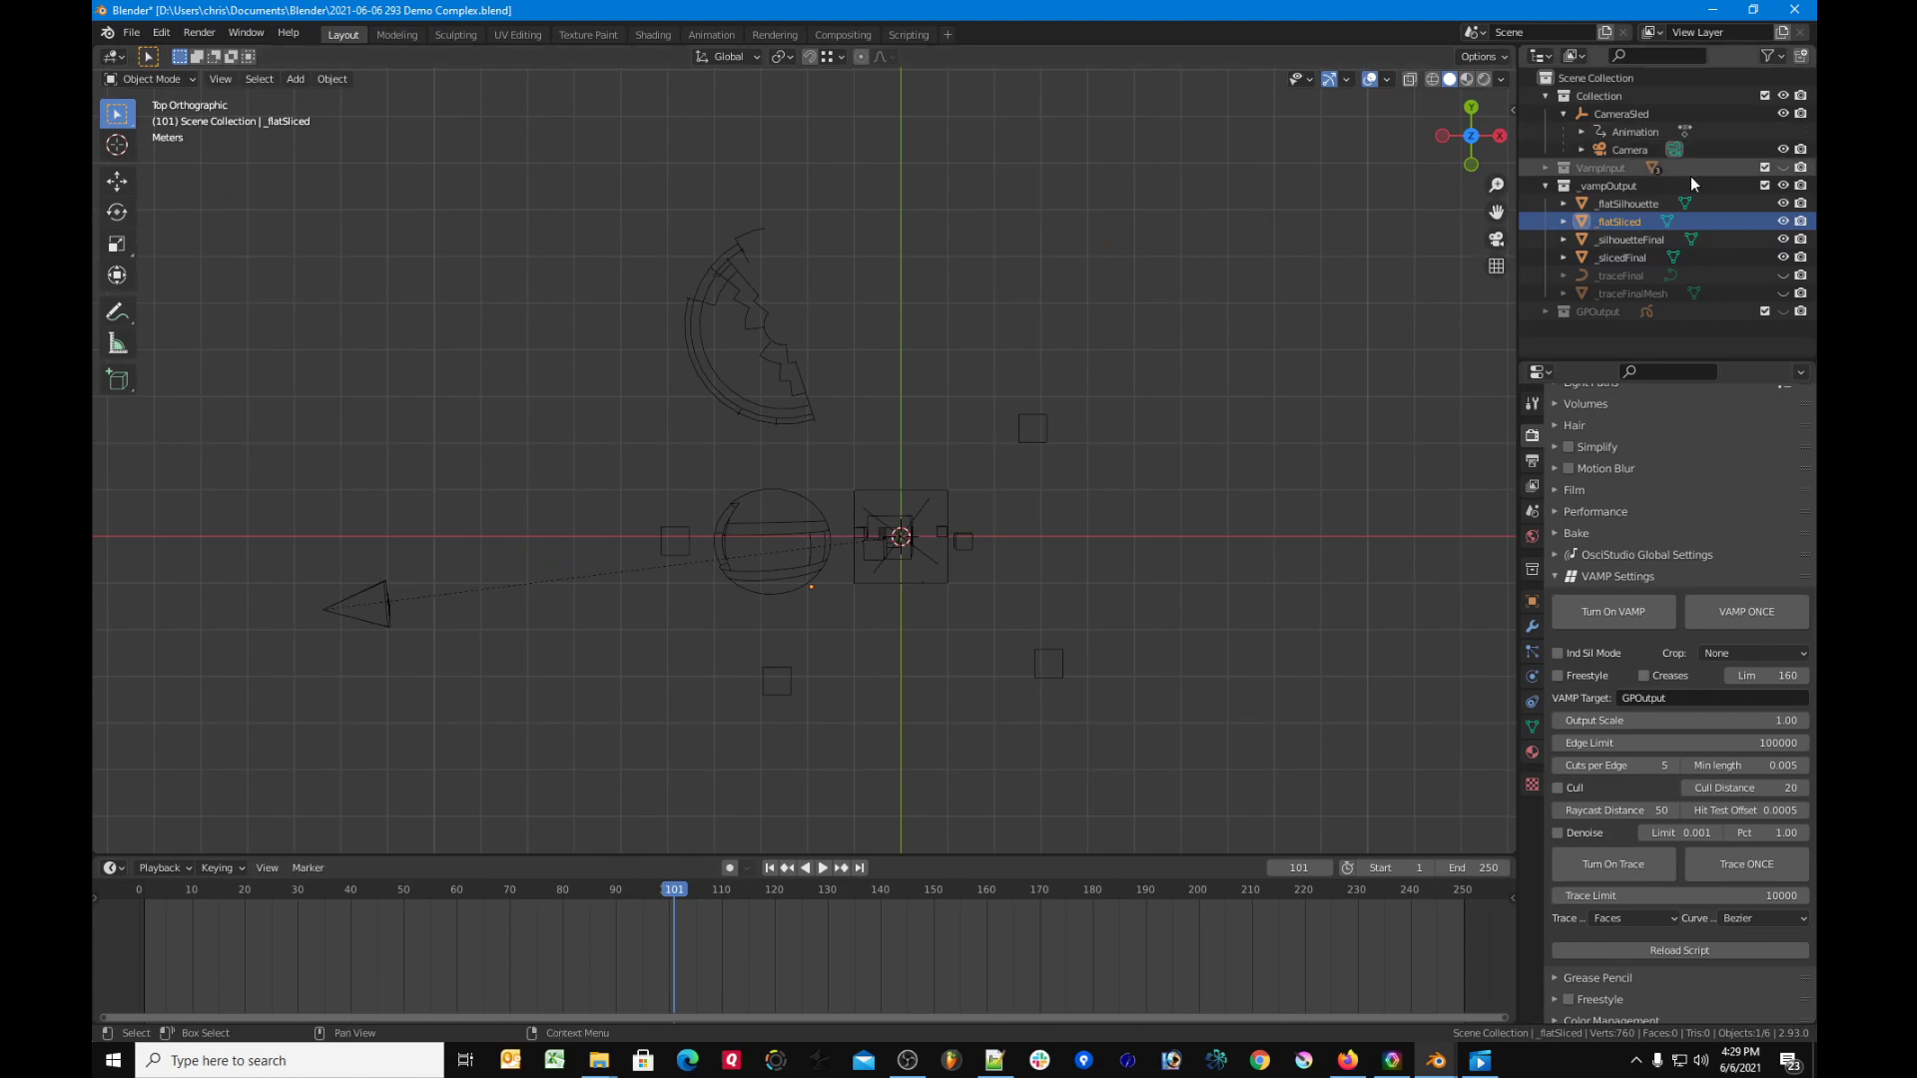
pyautogui.moveTo(1783, 240); pyautogui.dragTo(1784, 258)
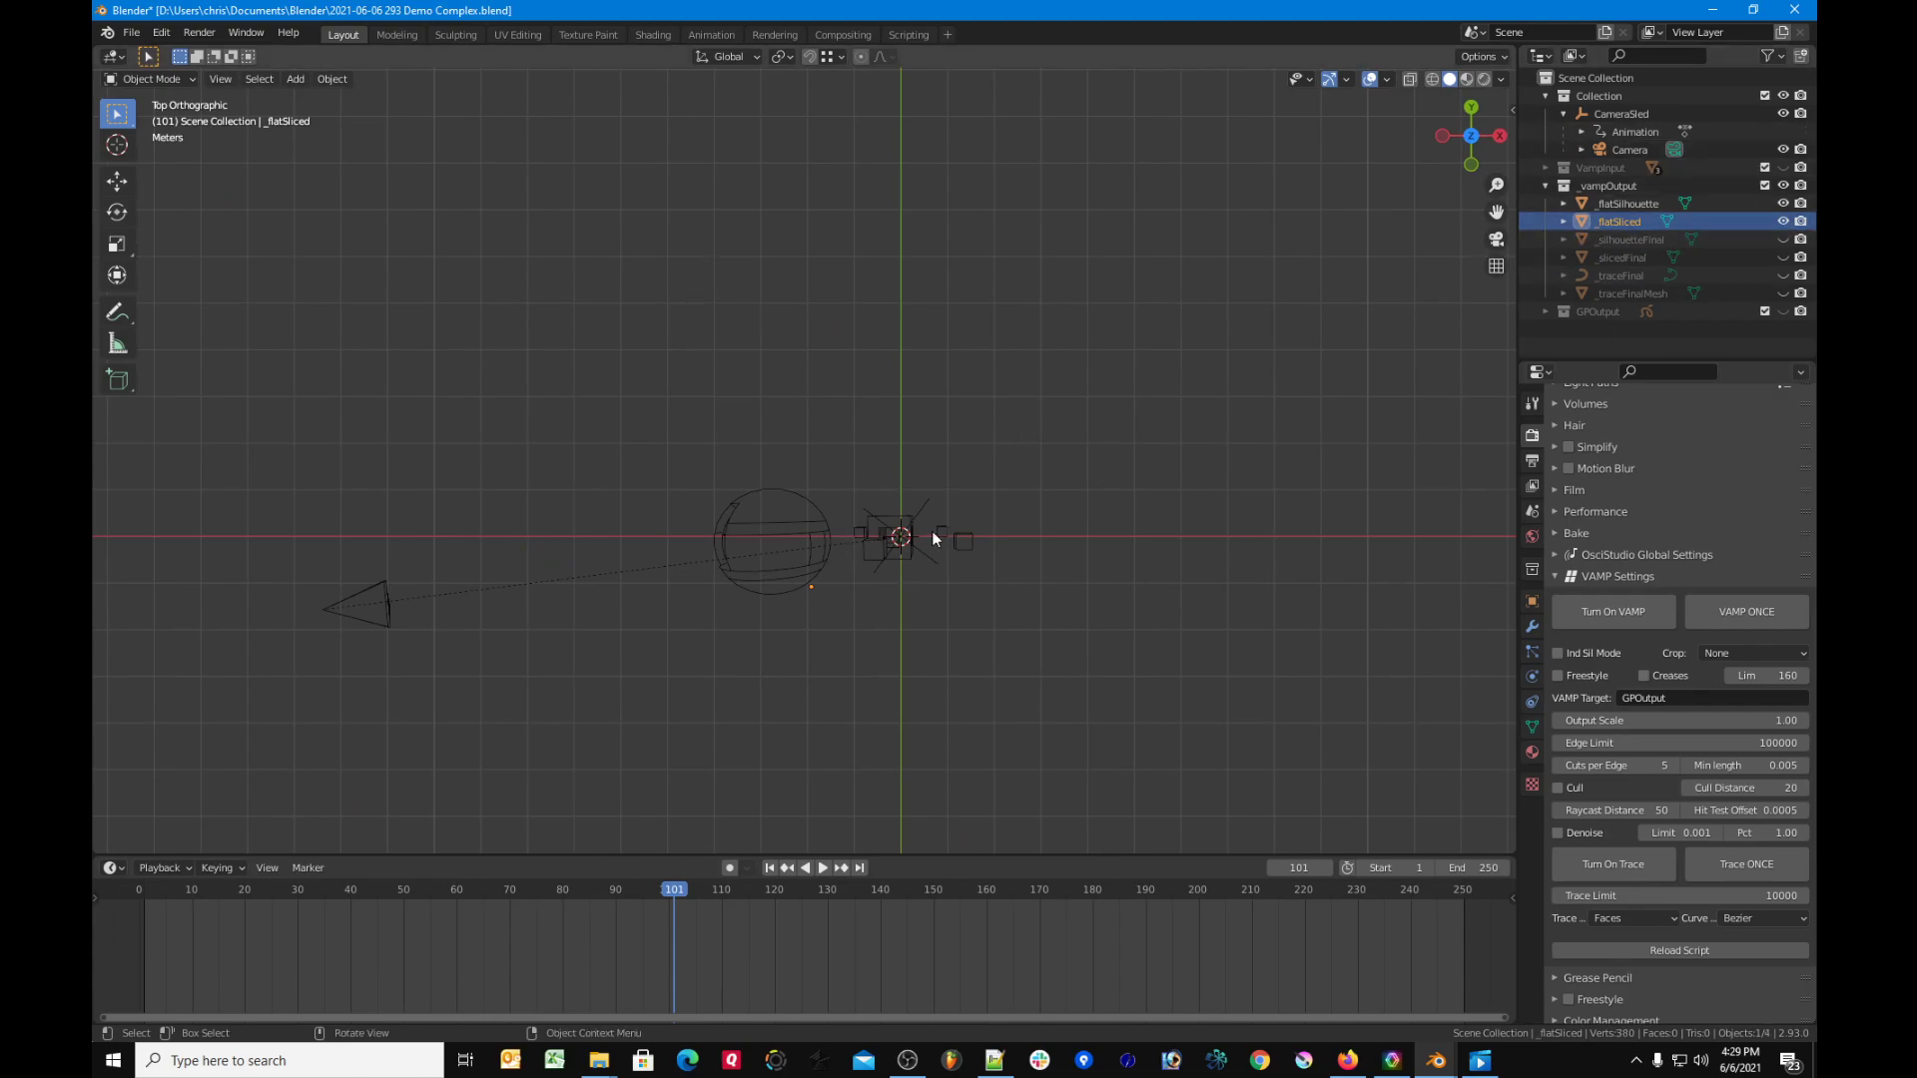
# Step: Recentre the top view on the flat outlines and jump to frame 73
pyautogui.scroll(5, 932, 532)
pyautogui.click(1011, 597)
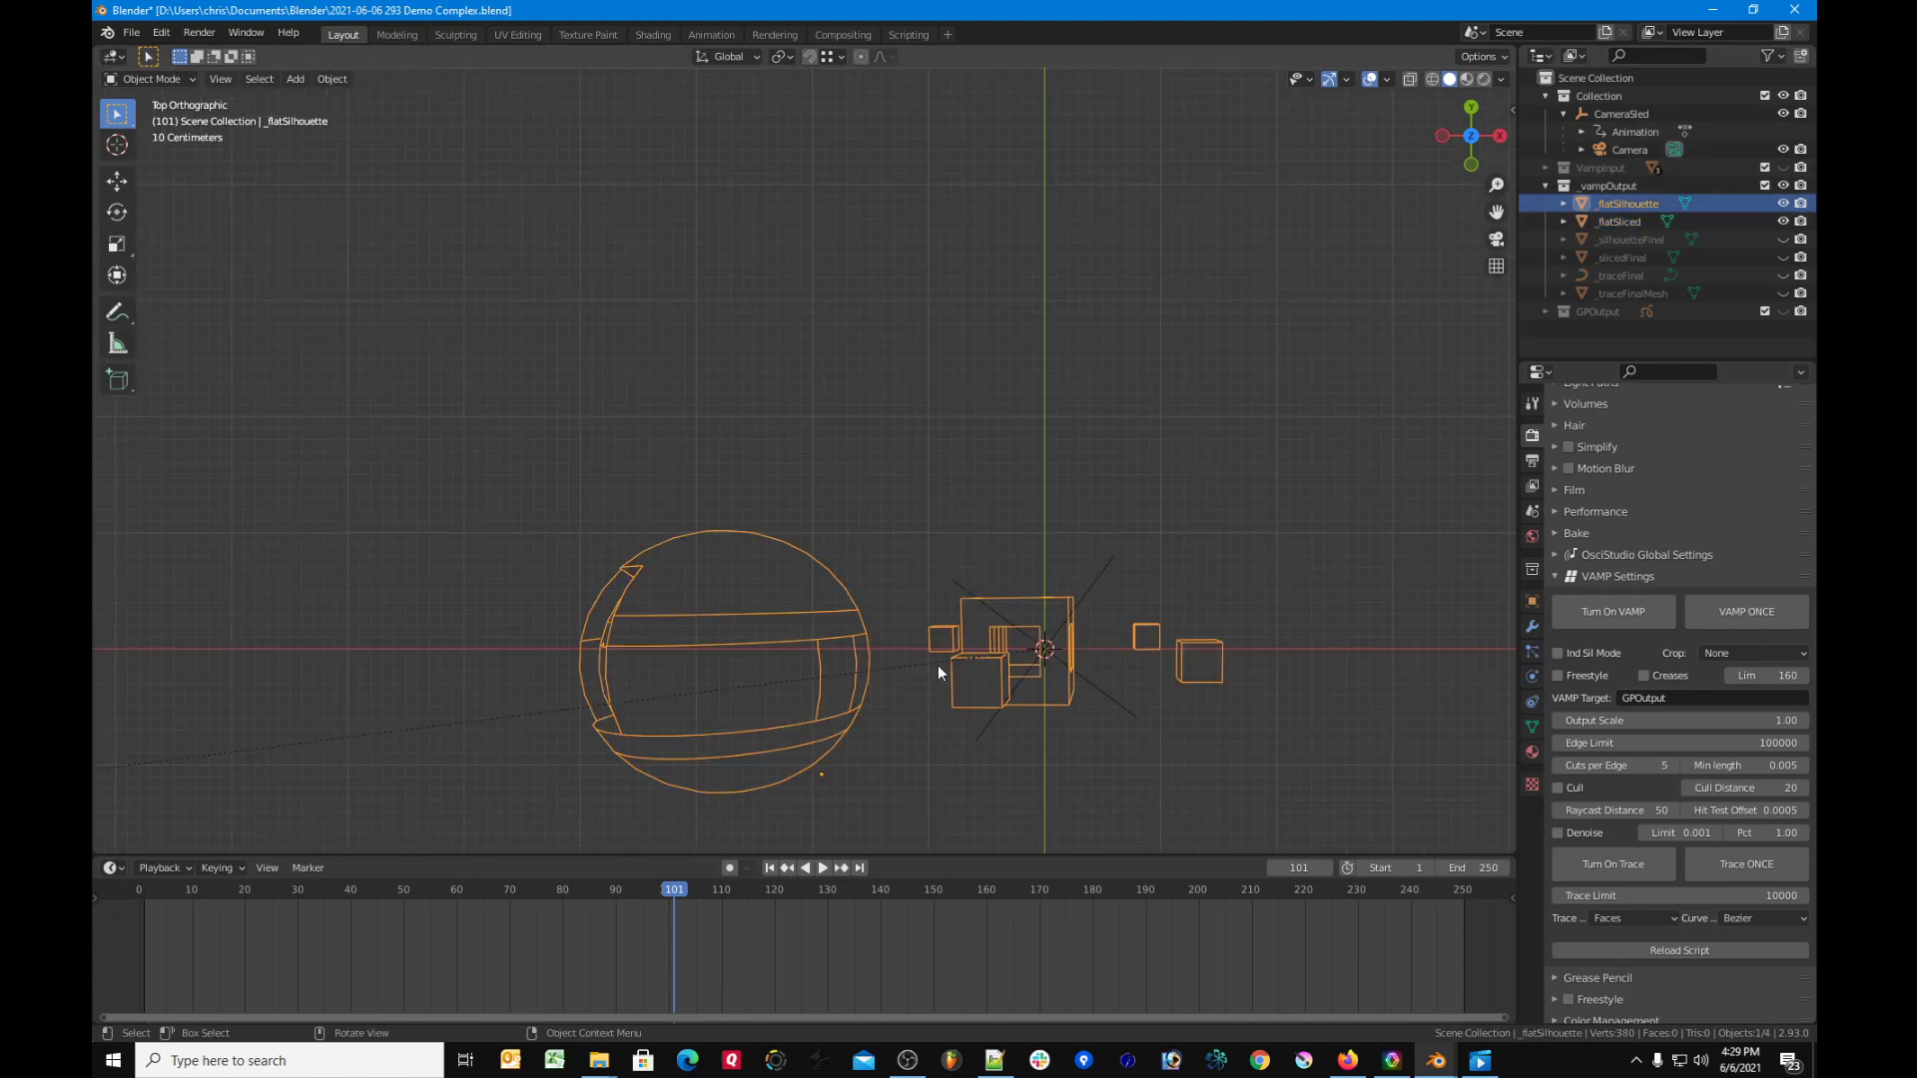
pyautogui.scroll(-1, 1254, 574)
pyautogui.keyDown('shift'); pyautogui.moveTo(1255, 573); pyautogui.dragTo(1119, 508, button='middle'); pyautogui.keyUp('shift')
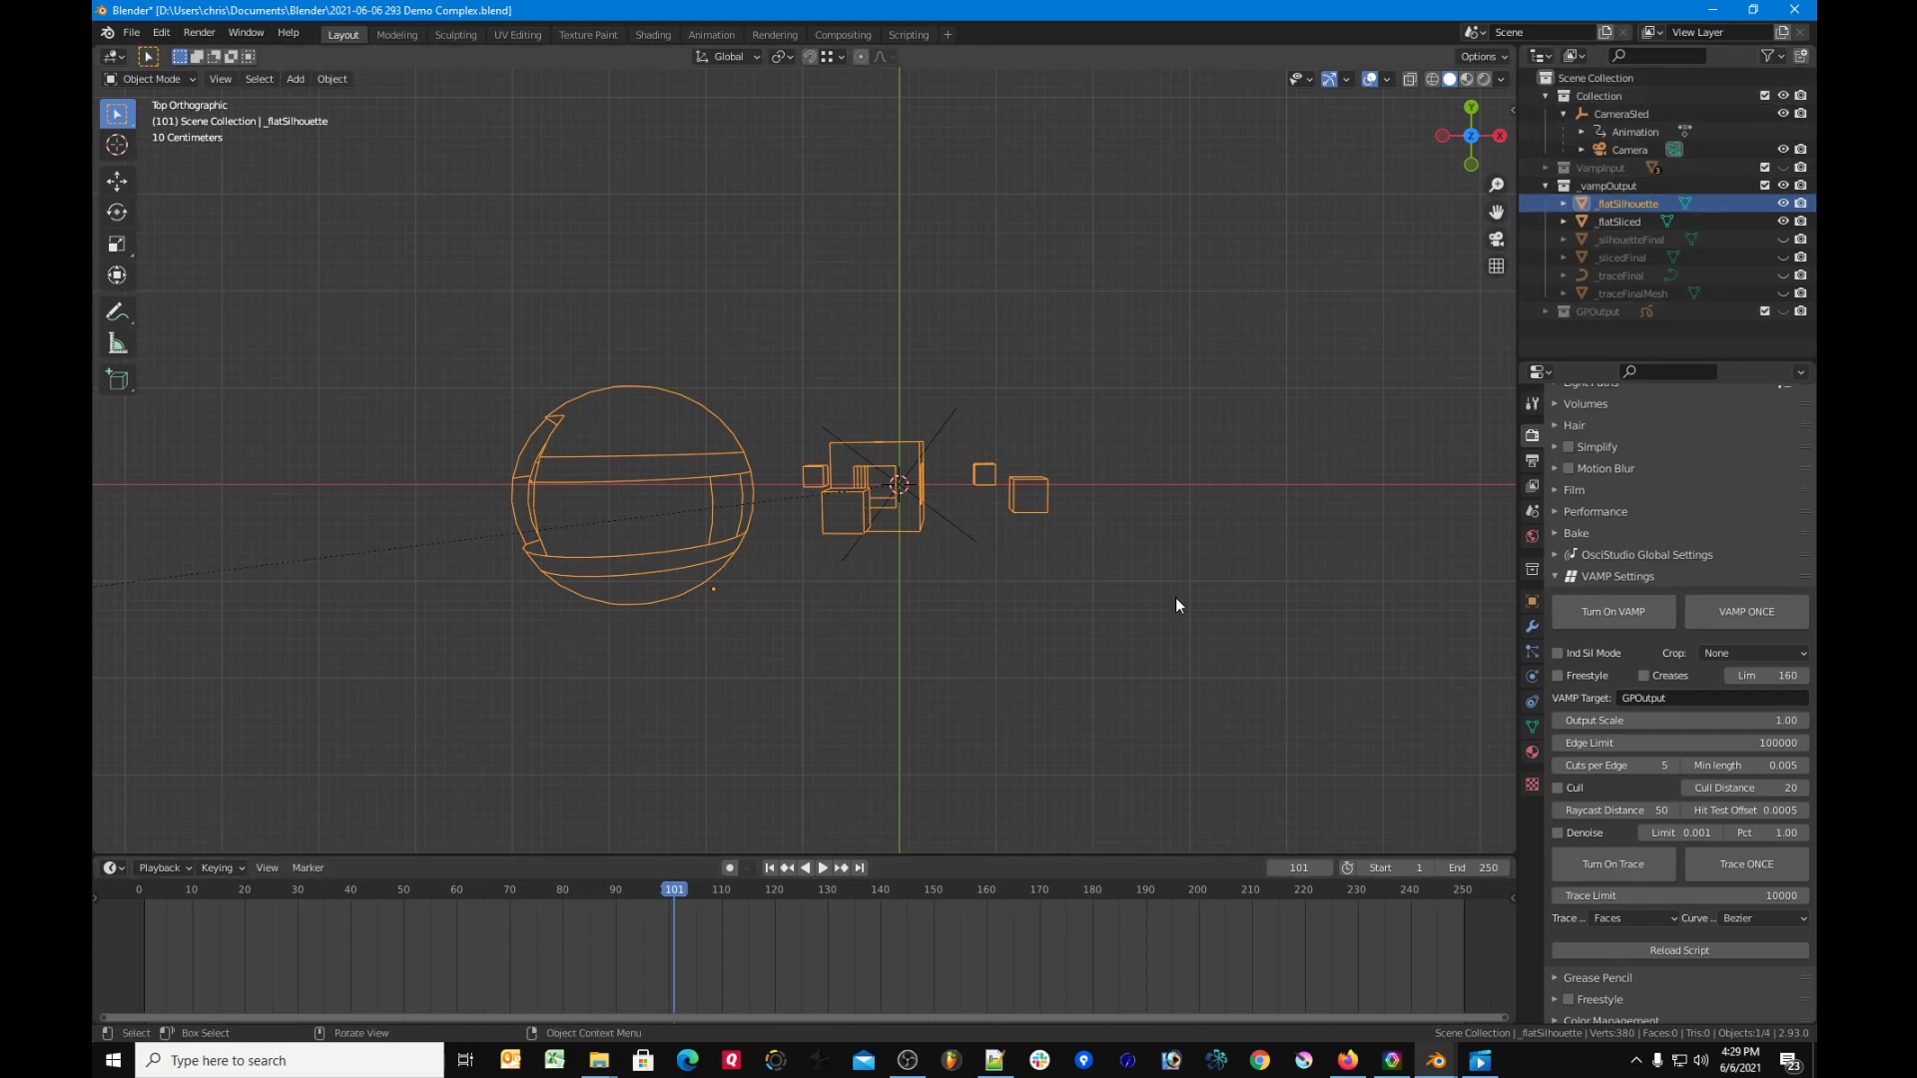
pyautogui.click(947, 636)
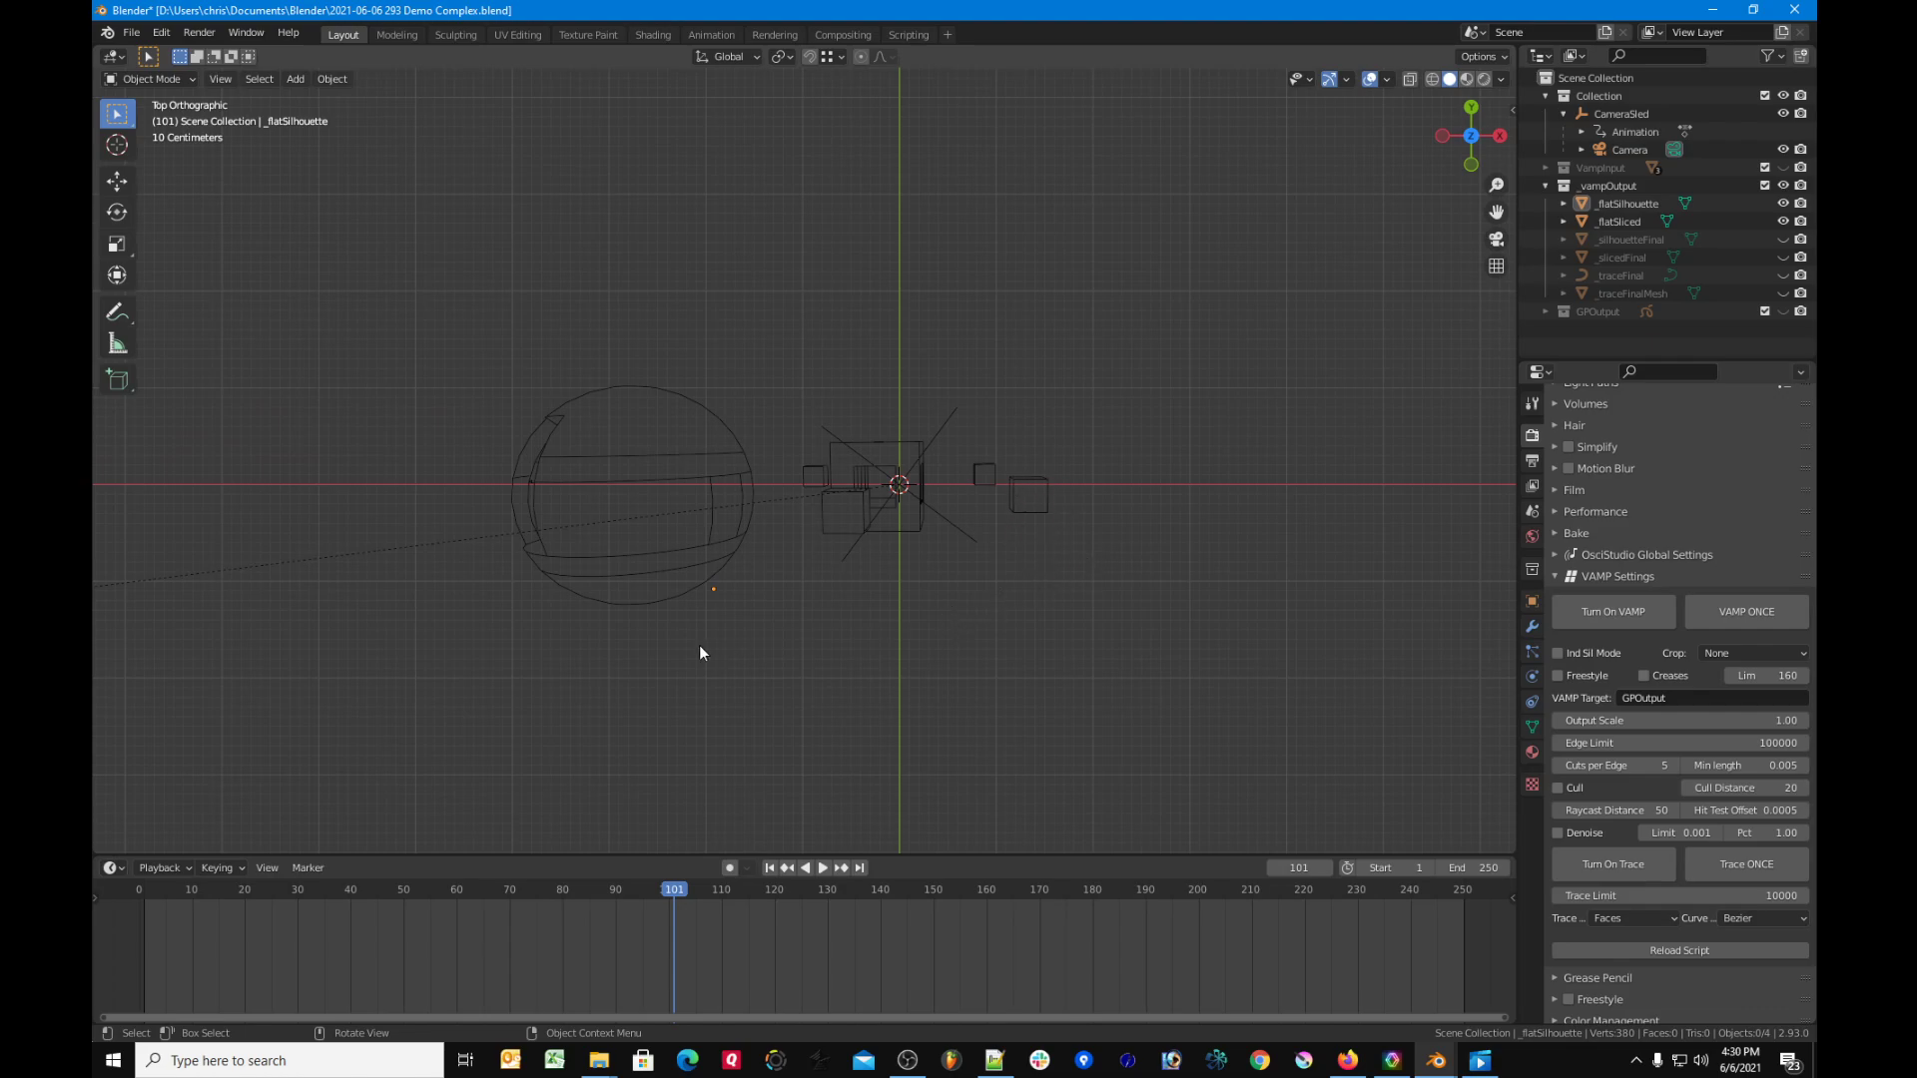
pyautogui.scroll(2, 957, 612)
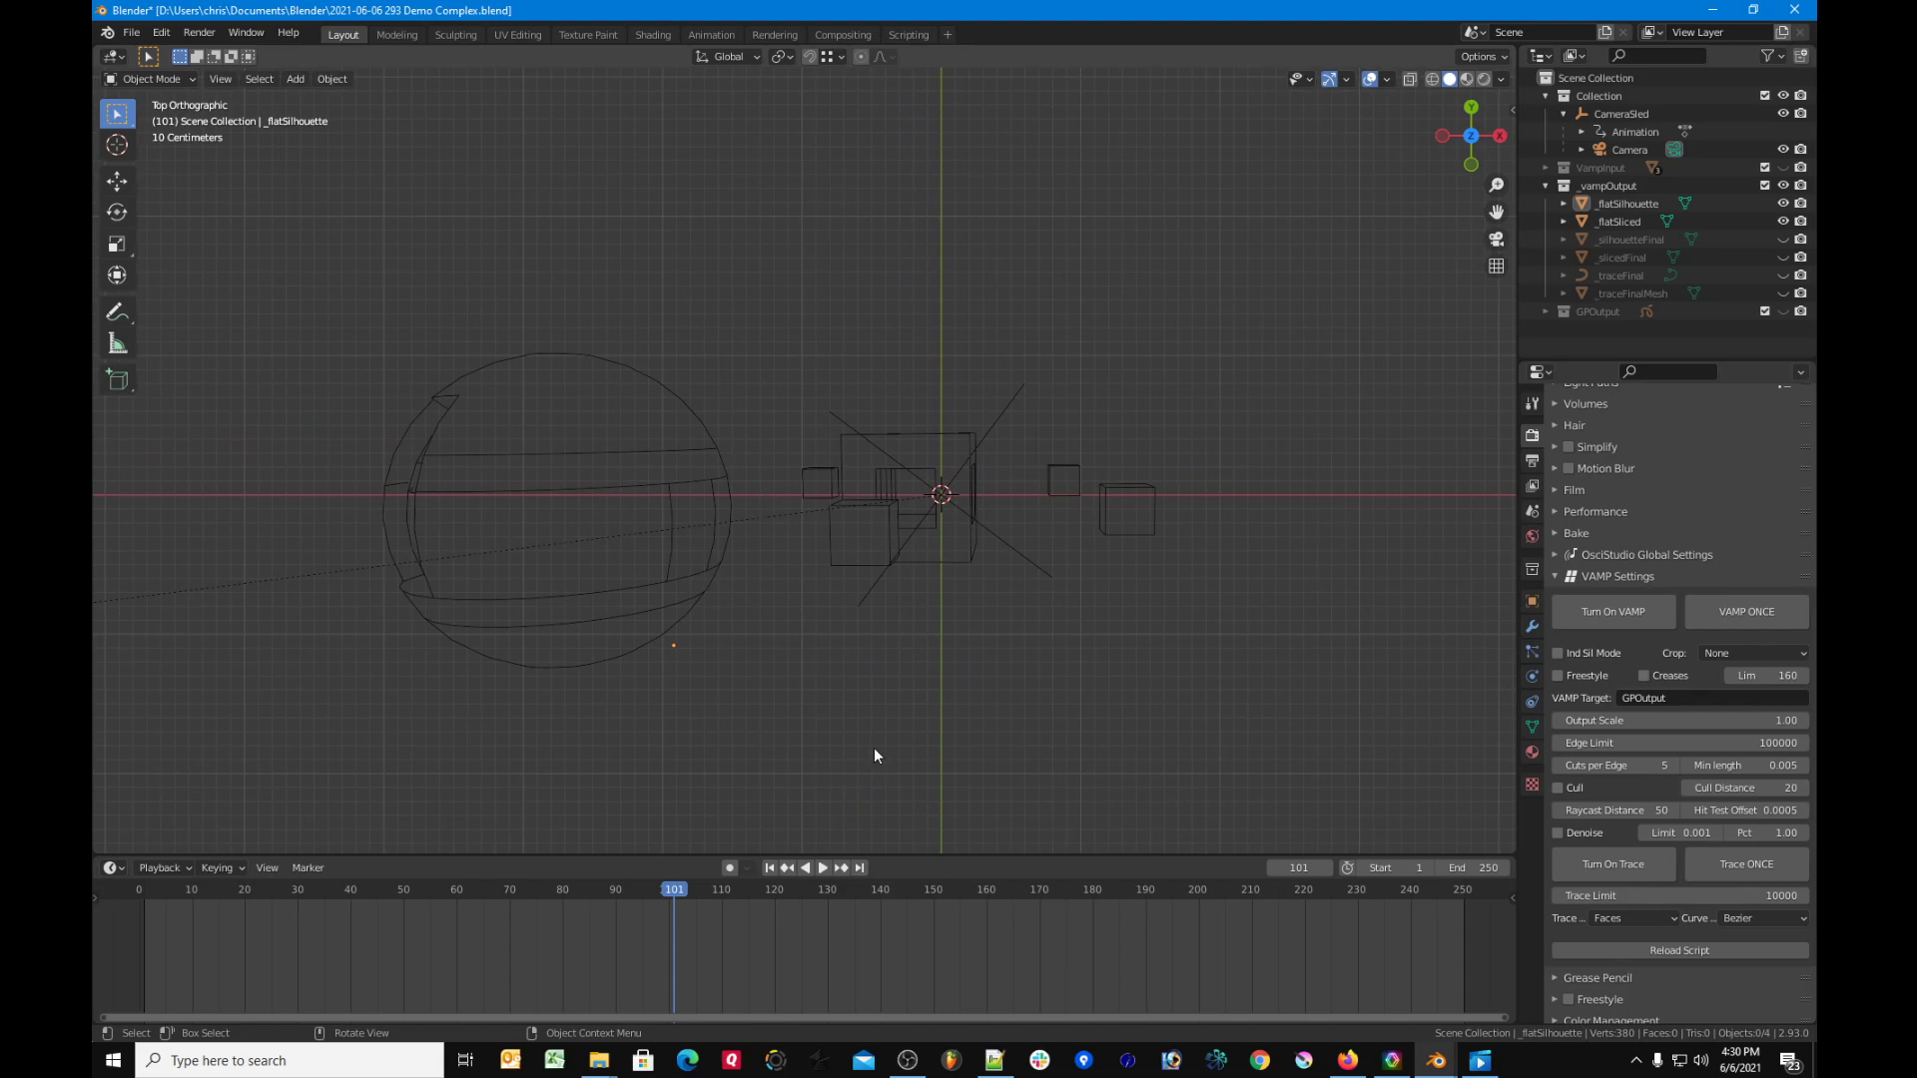
pyautogui.scroll(-1, 1020, 686)
pyautogui.click(736, 472)
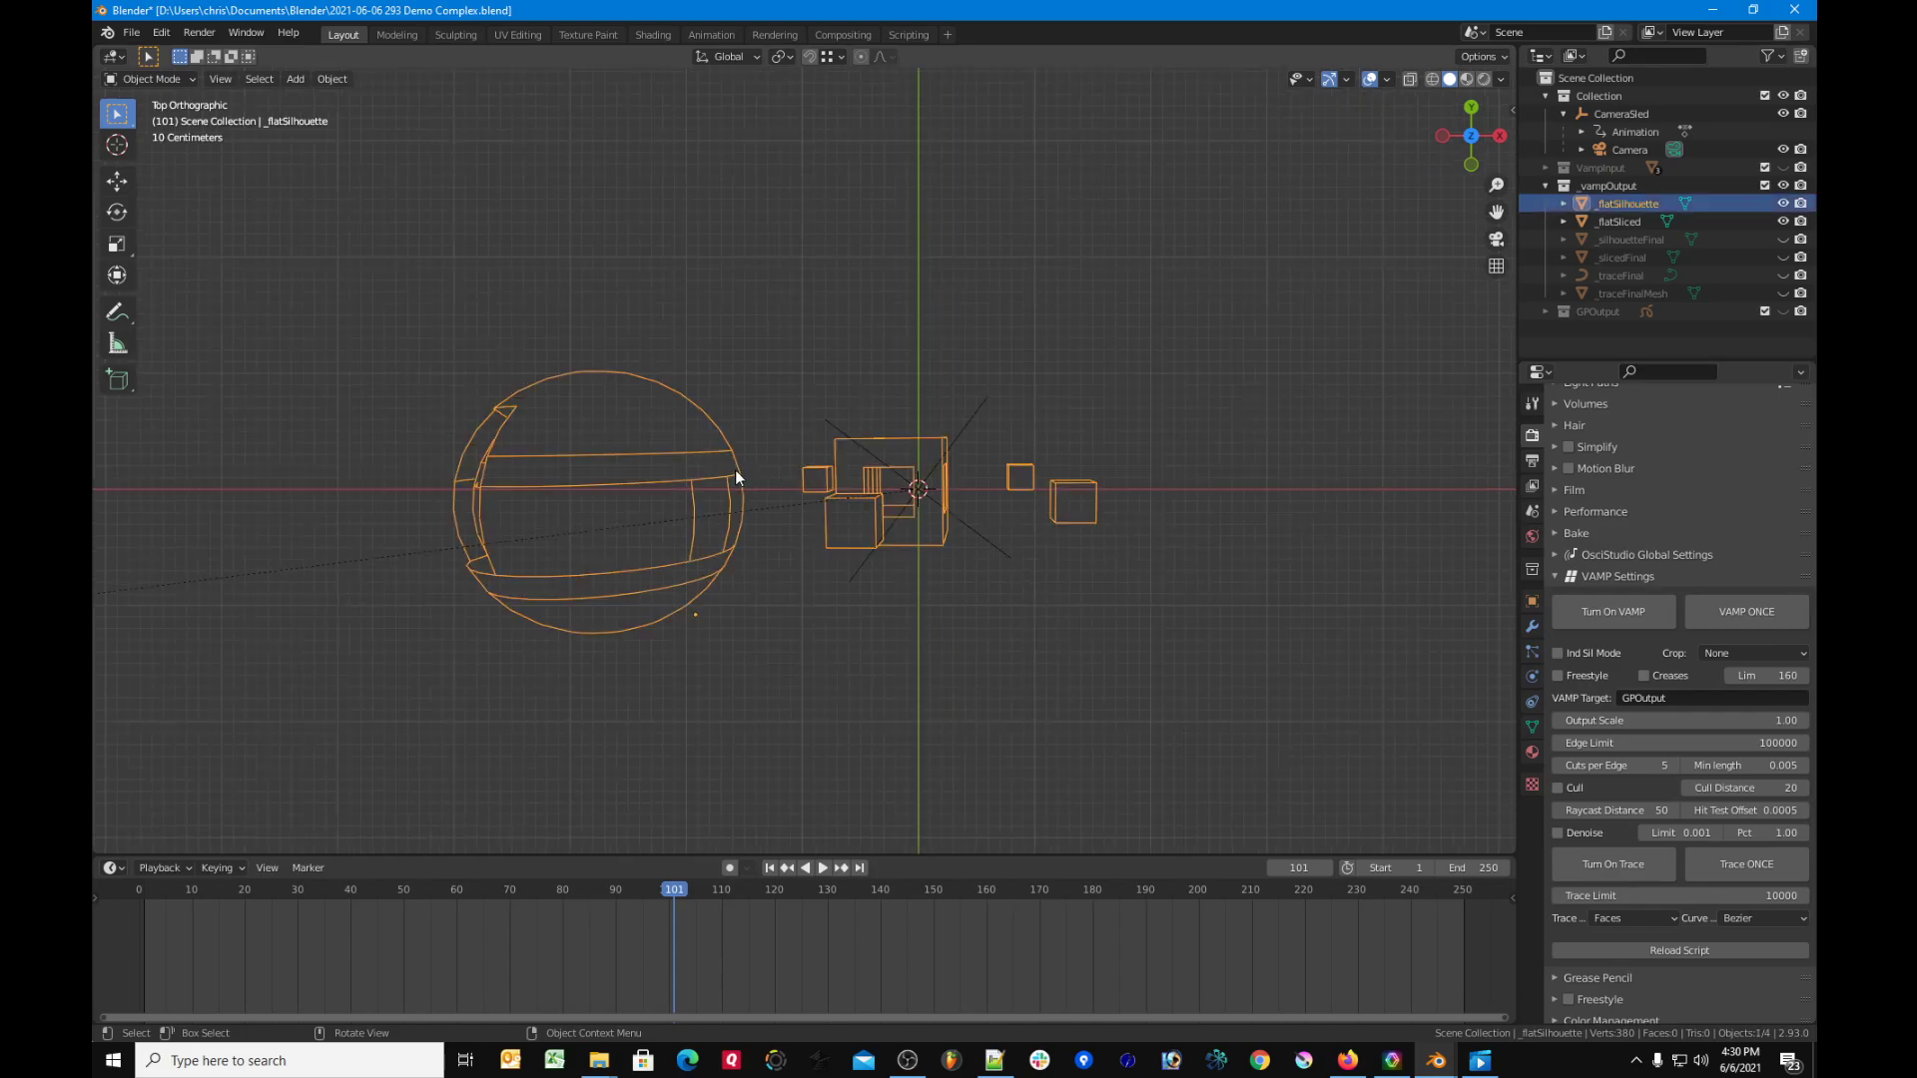
pyautogui.click(914, 611)
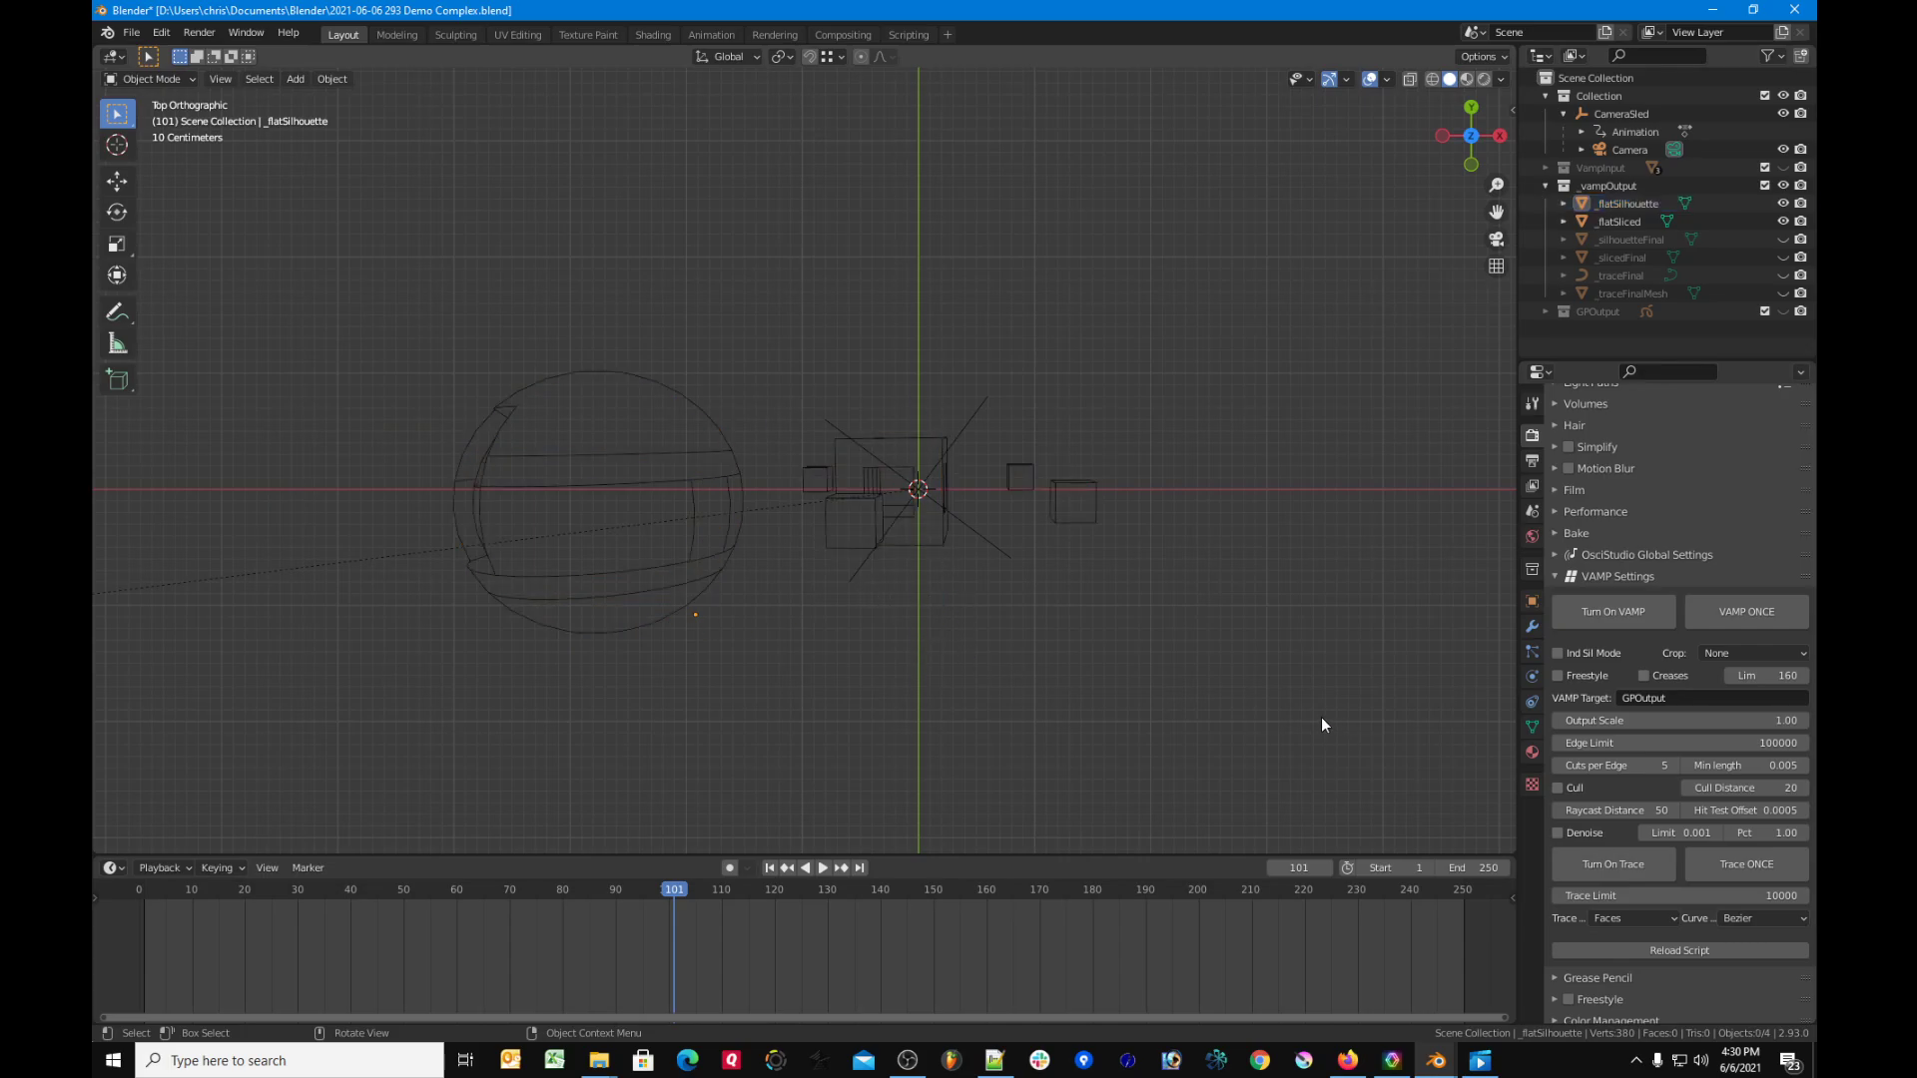
pyautogui.click(525, 889)
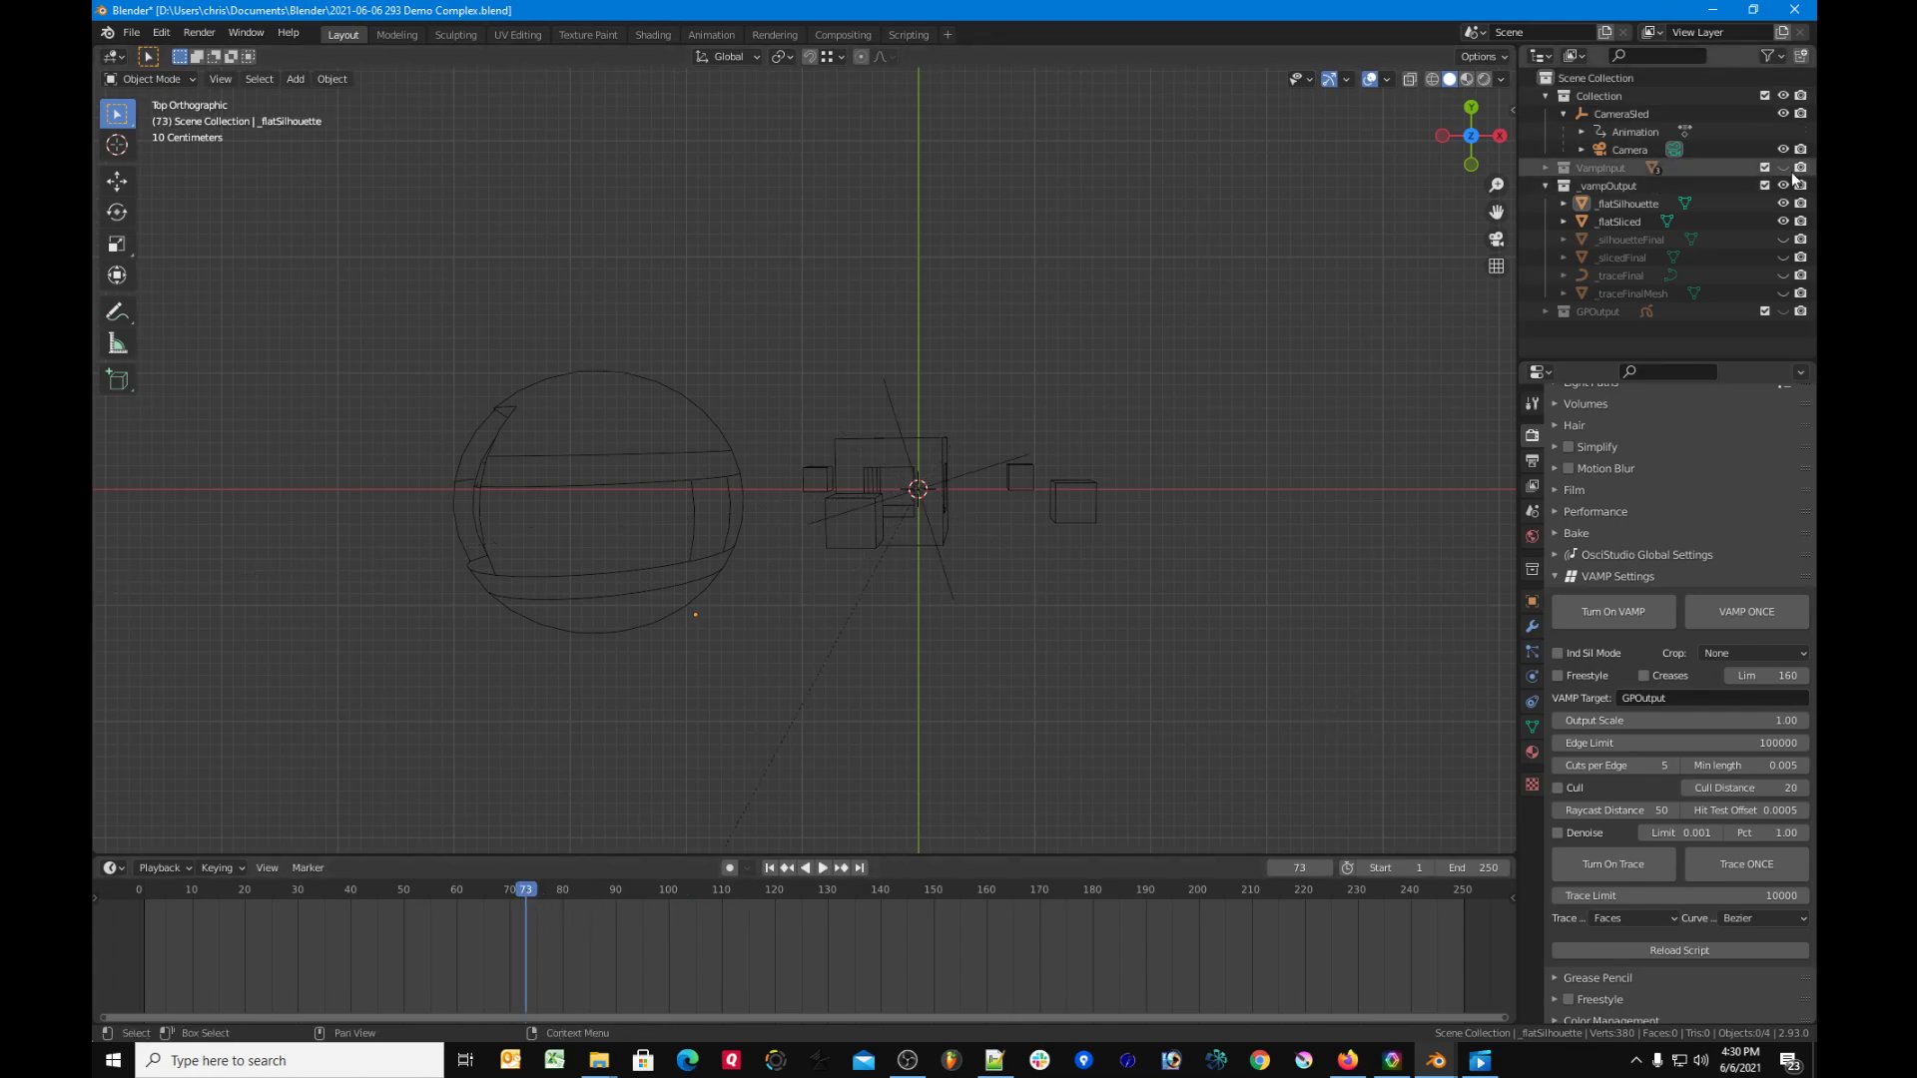
# Step: Preview the GPOutput strokes through the camera during playback, then hide GPOutput again
pyautogui.click(1783, 311)
pyautogui.click(1598, 312)
pyautogui.scroll(-4, 1088, 693)
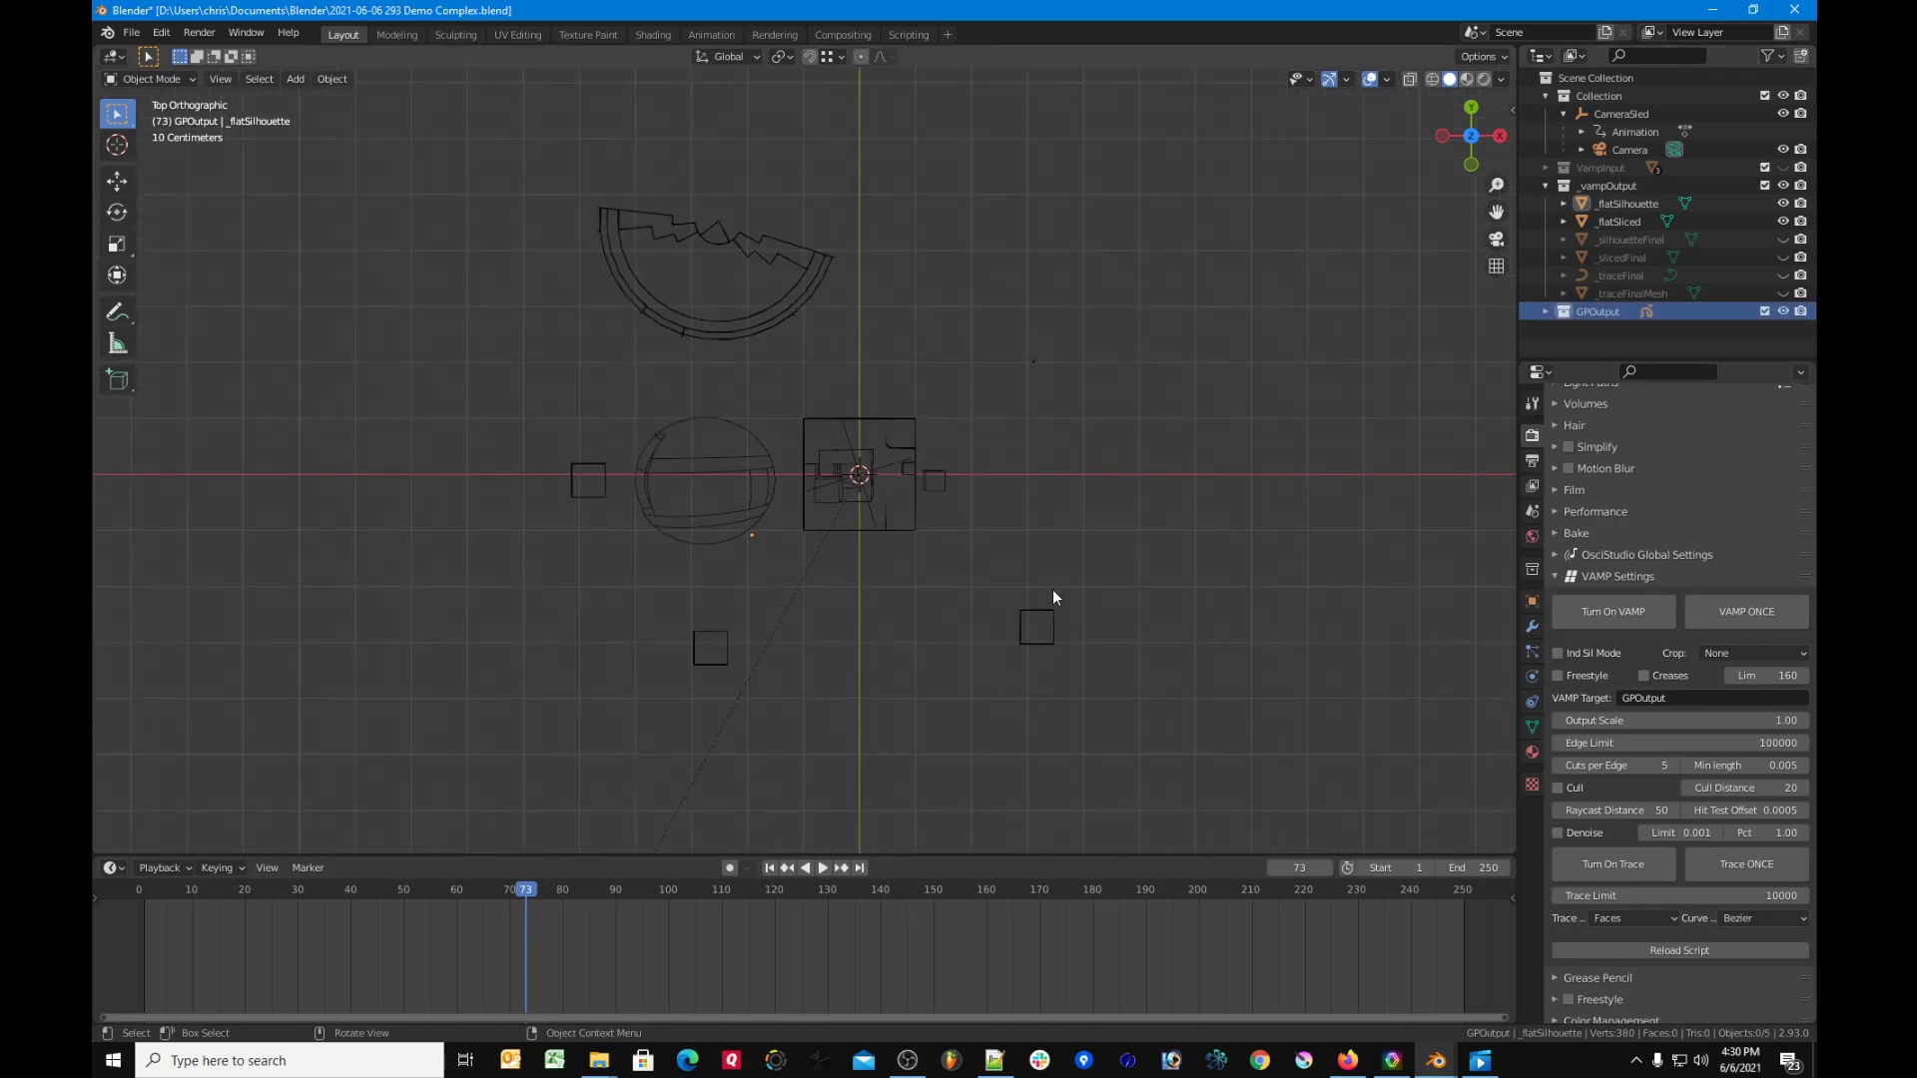
pyautogui.press('KP_0')
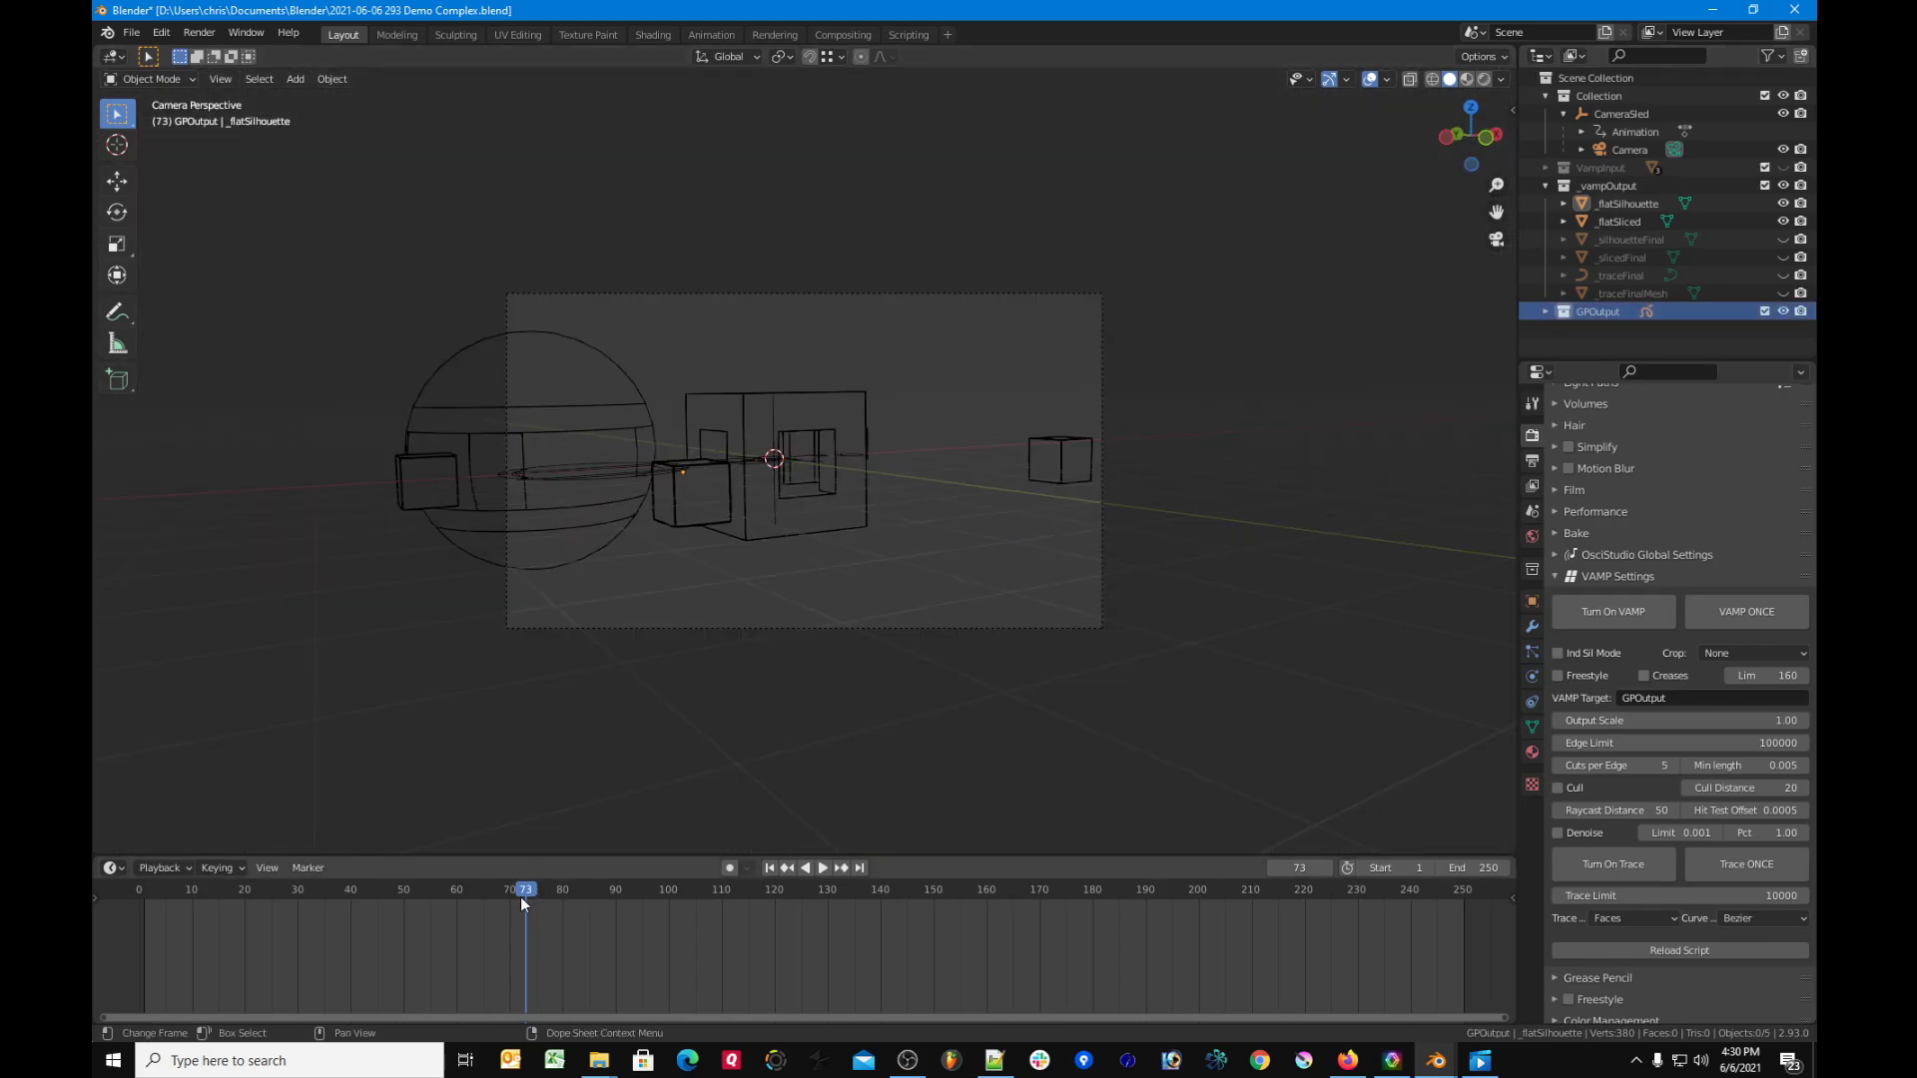
pyautogui.moveTo(522, 896); pyautogui.dragTo(424, 884)
pyautogui.press('space')
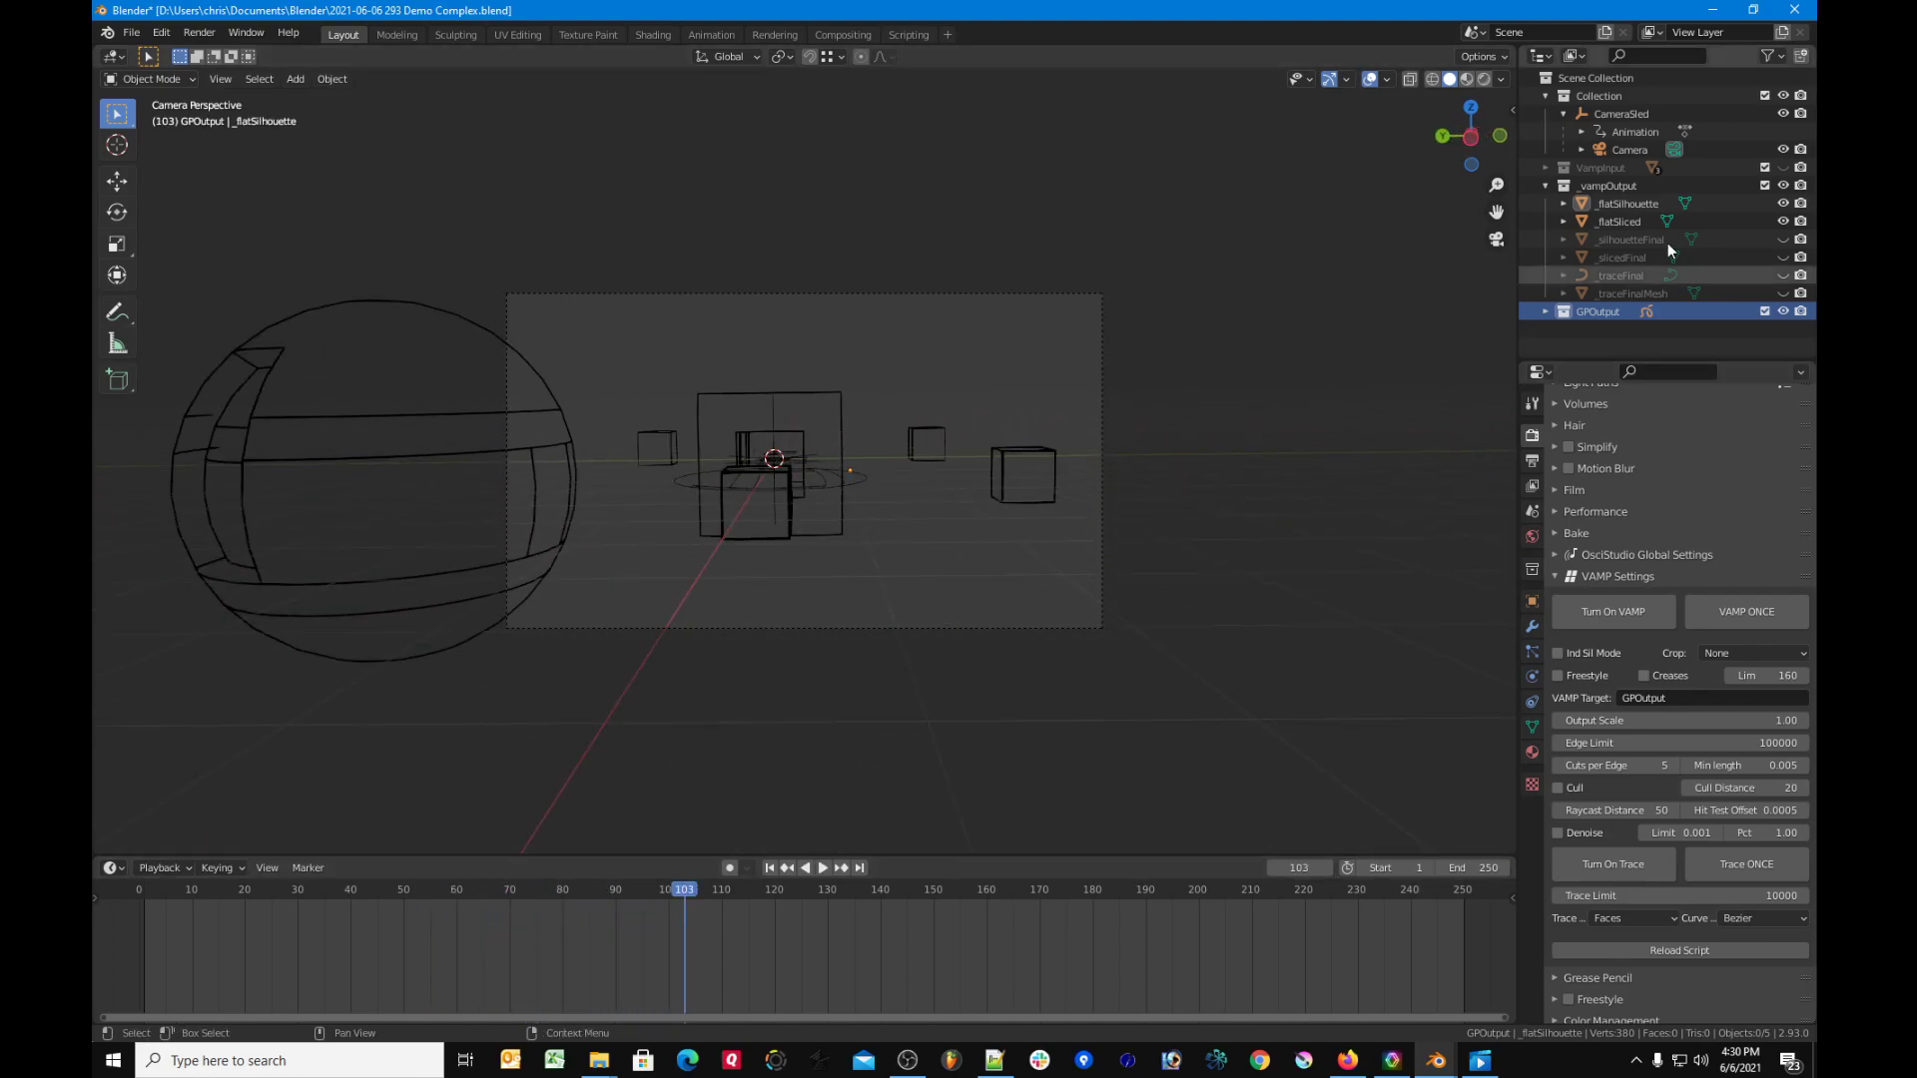
pyautogui.click(1782, 310)
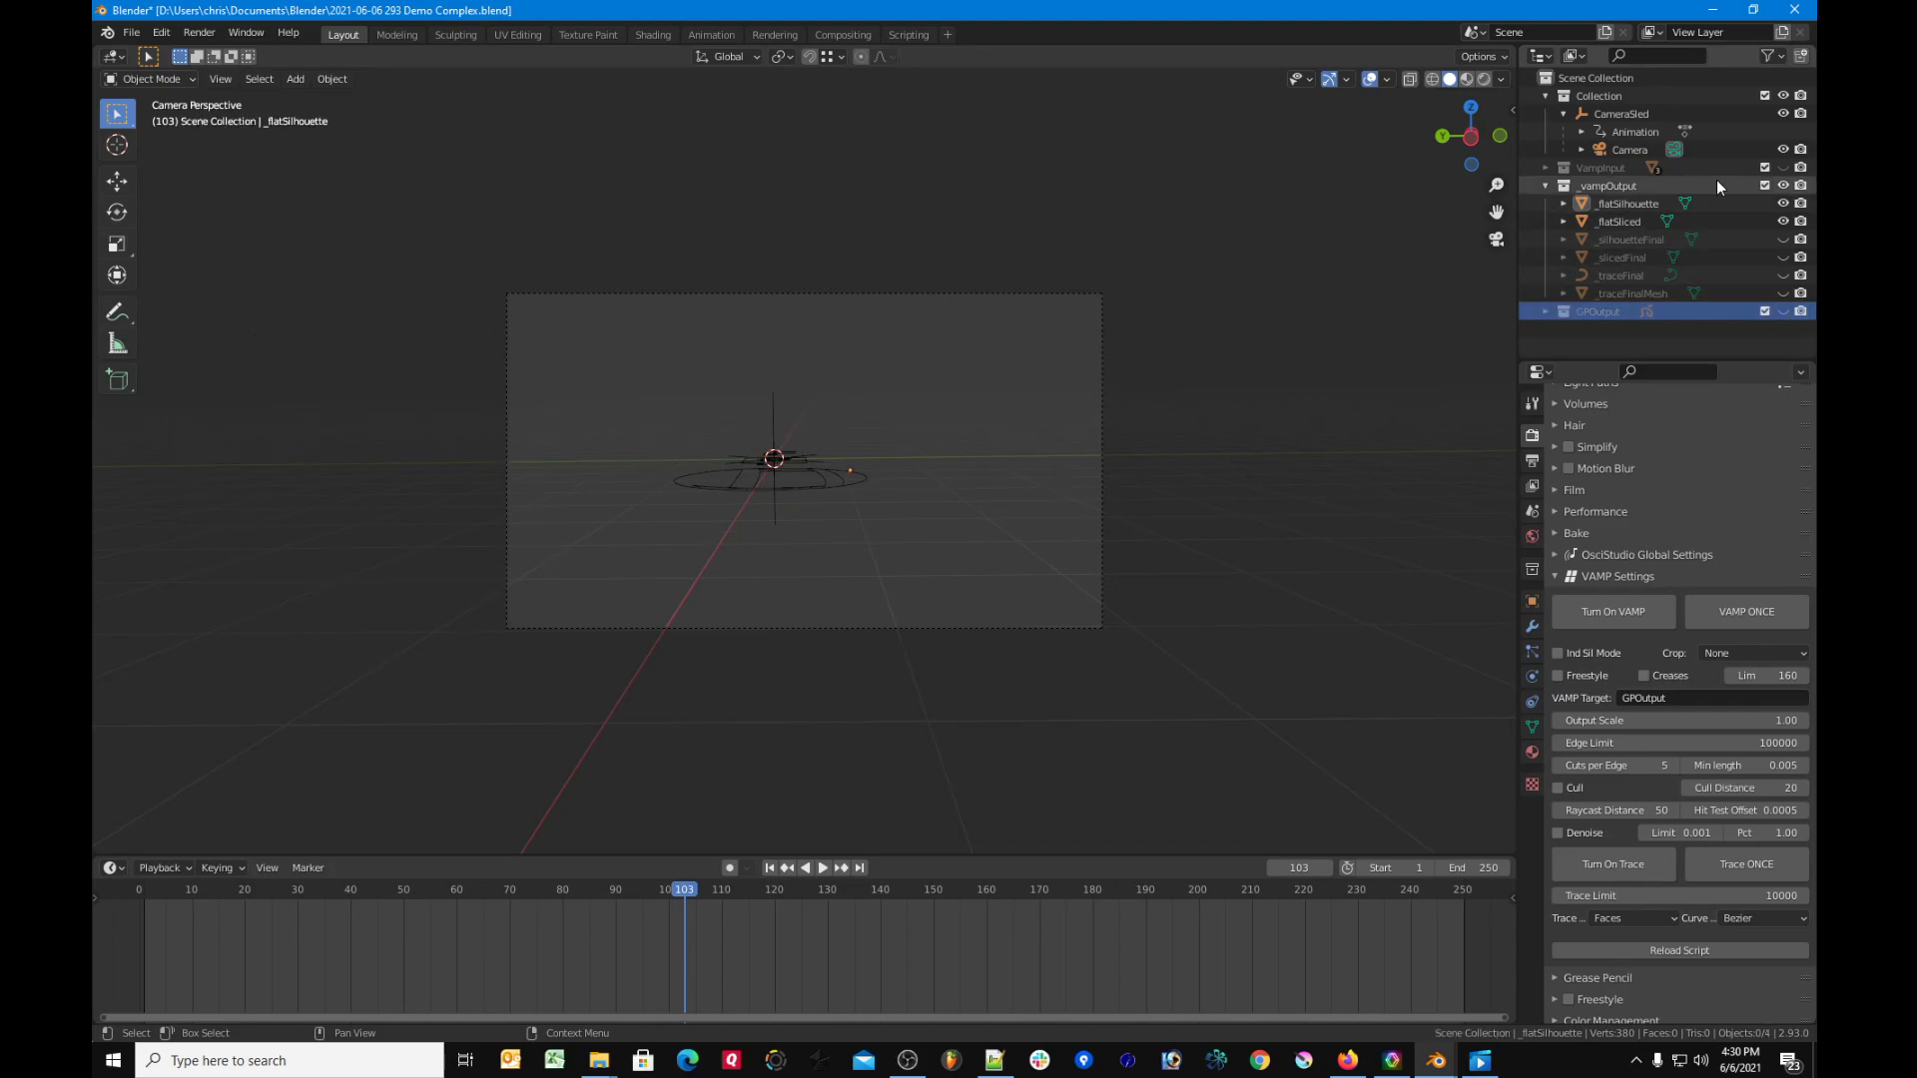
# Step: Select _flatSliced in top view and test live VAMP around frame 101, then switch it off
pyautogui.click(1630, 221)
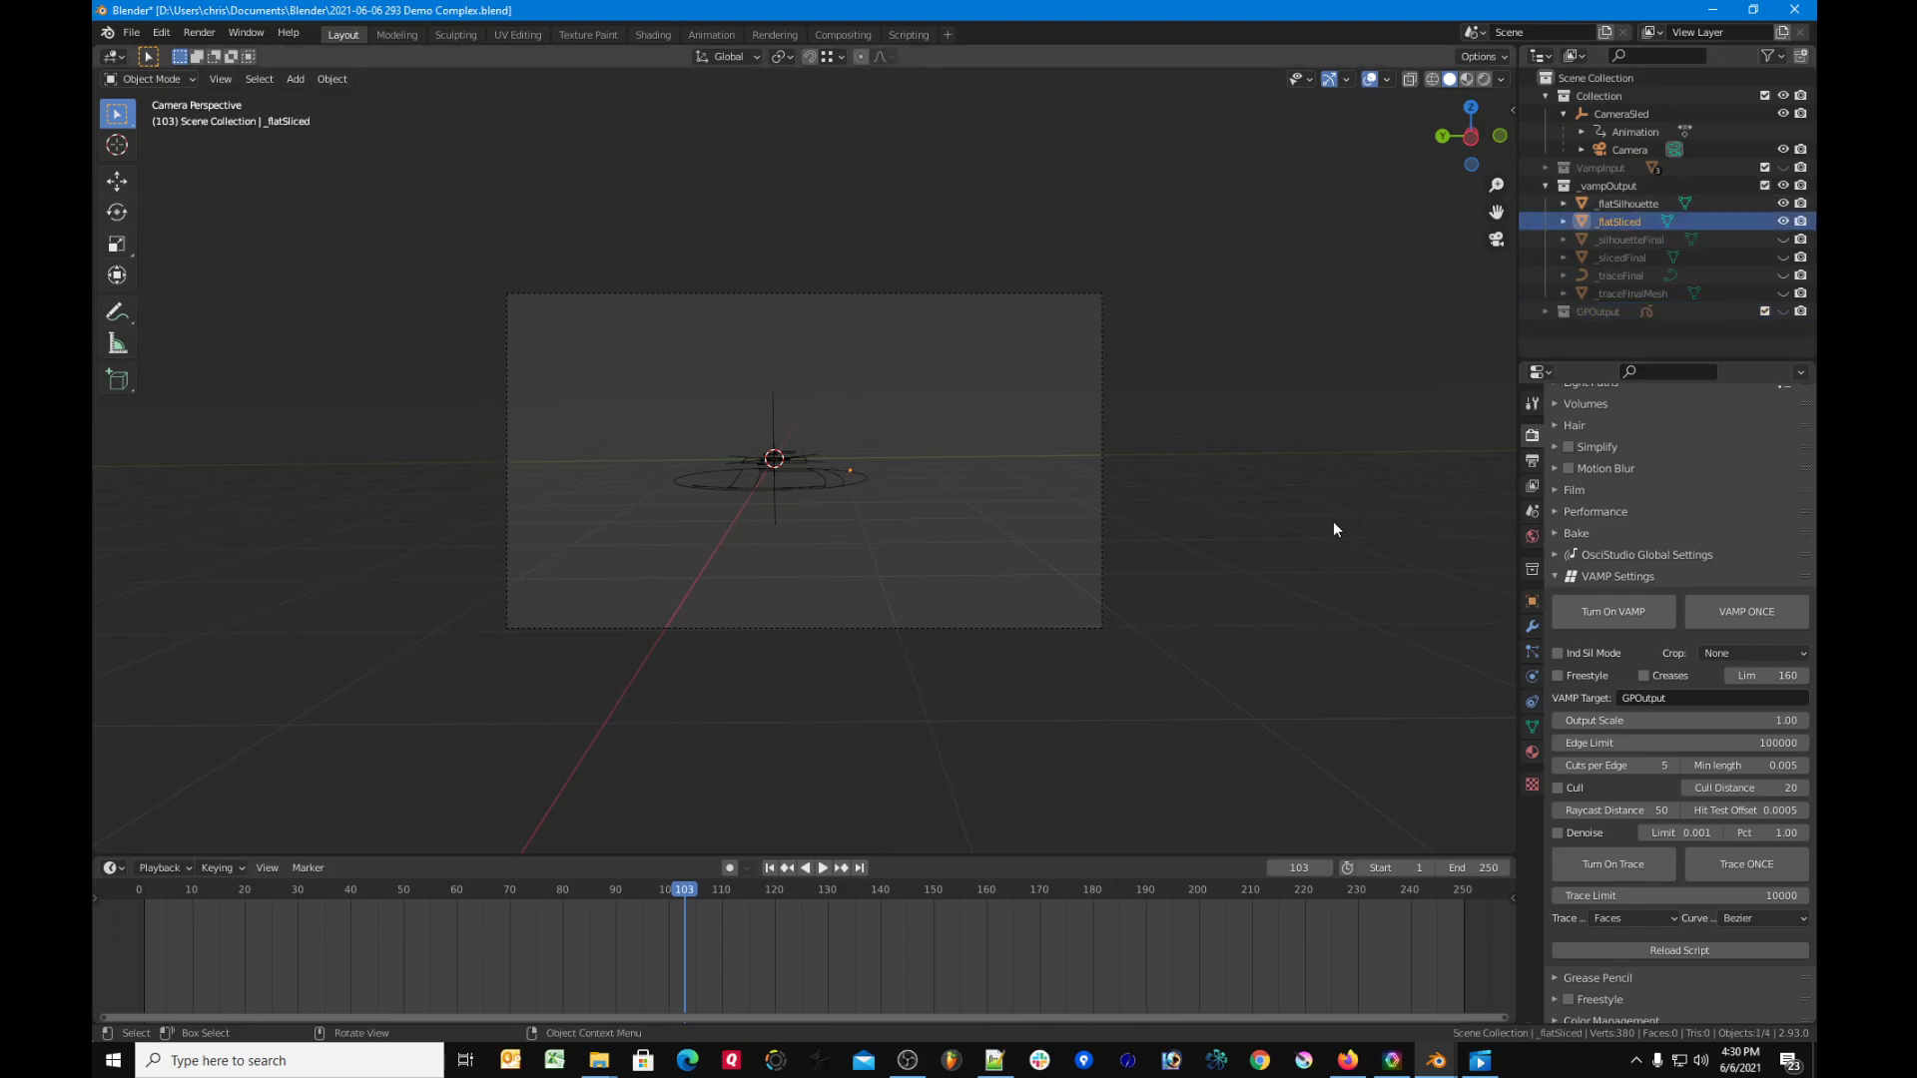
pyautogui.press('KP_7')
pyautogui.scroll(4, 1040, 484)
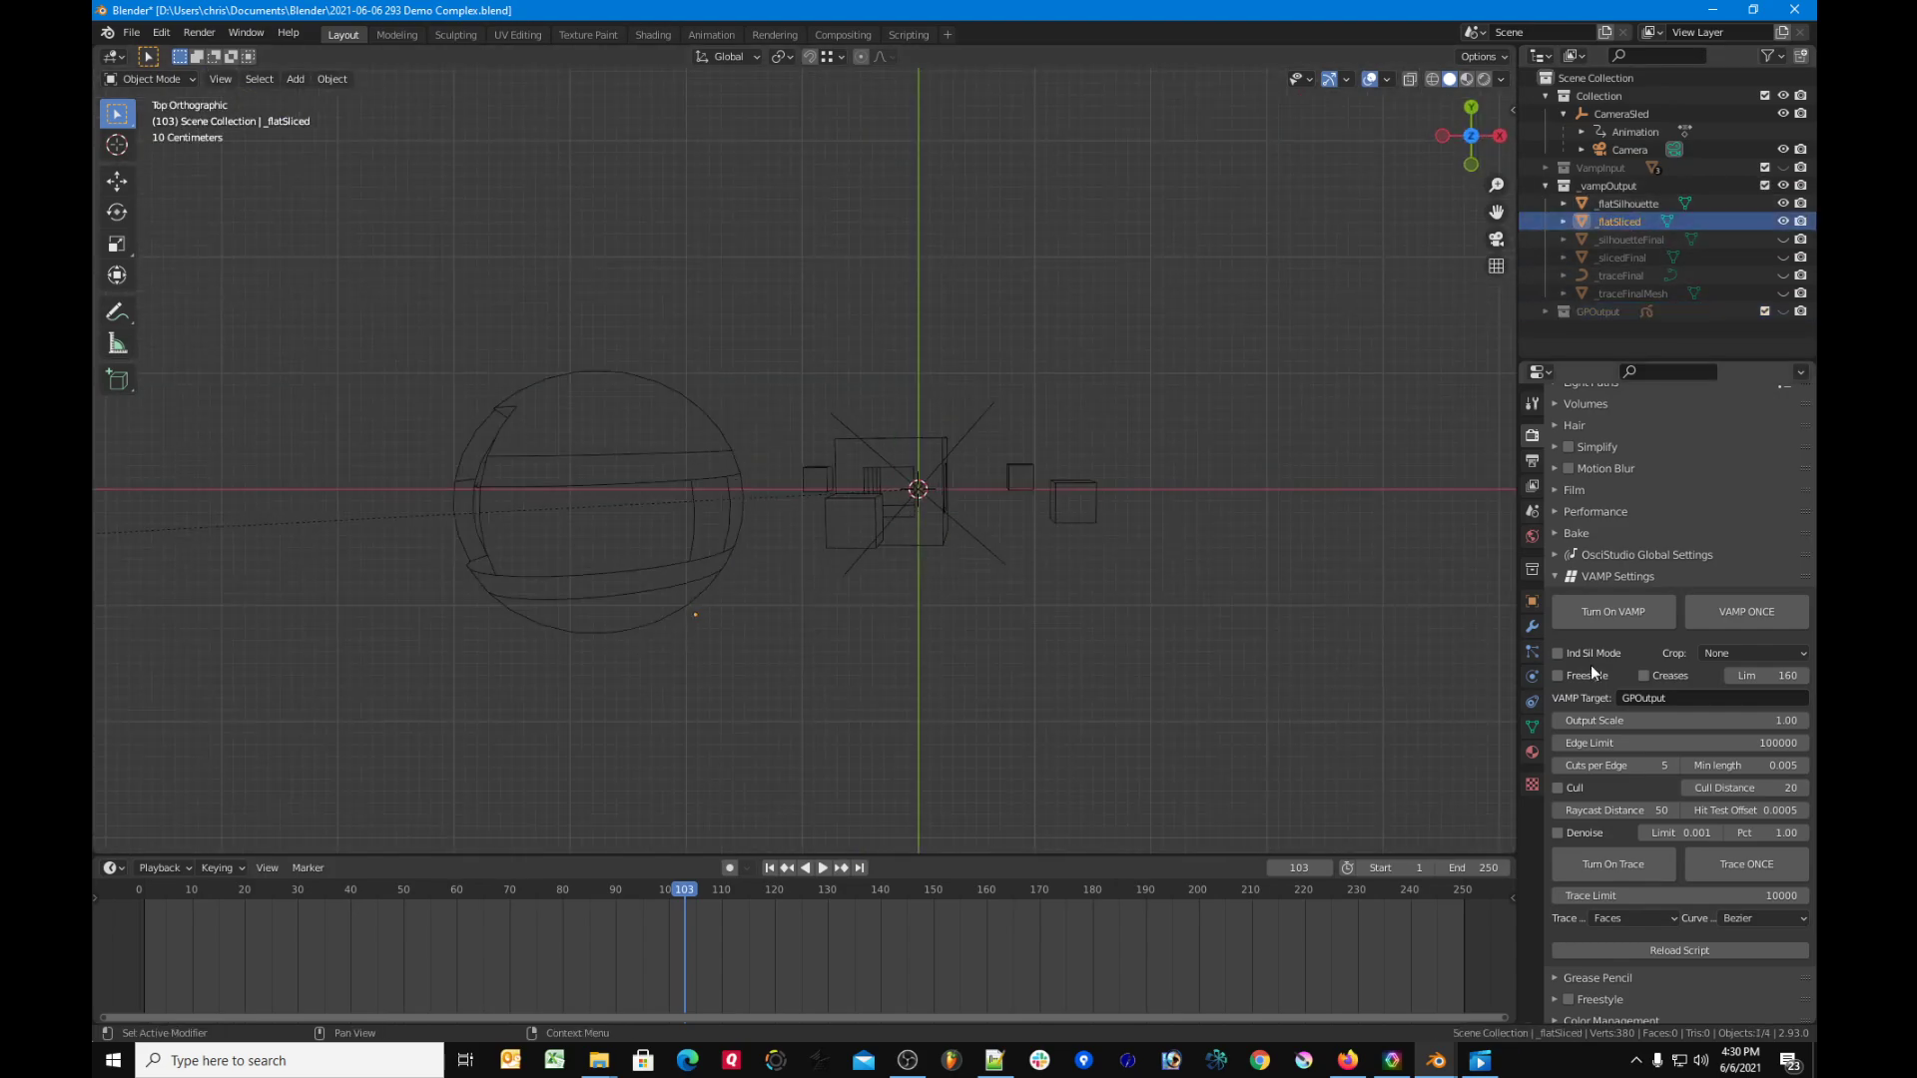
pyautogui.click(1620, 607)
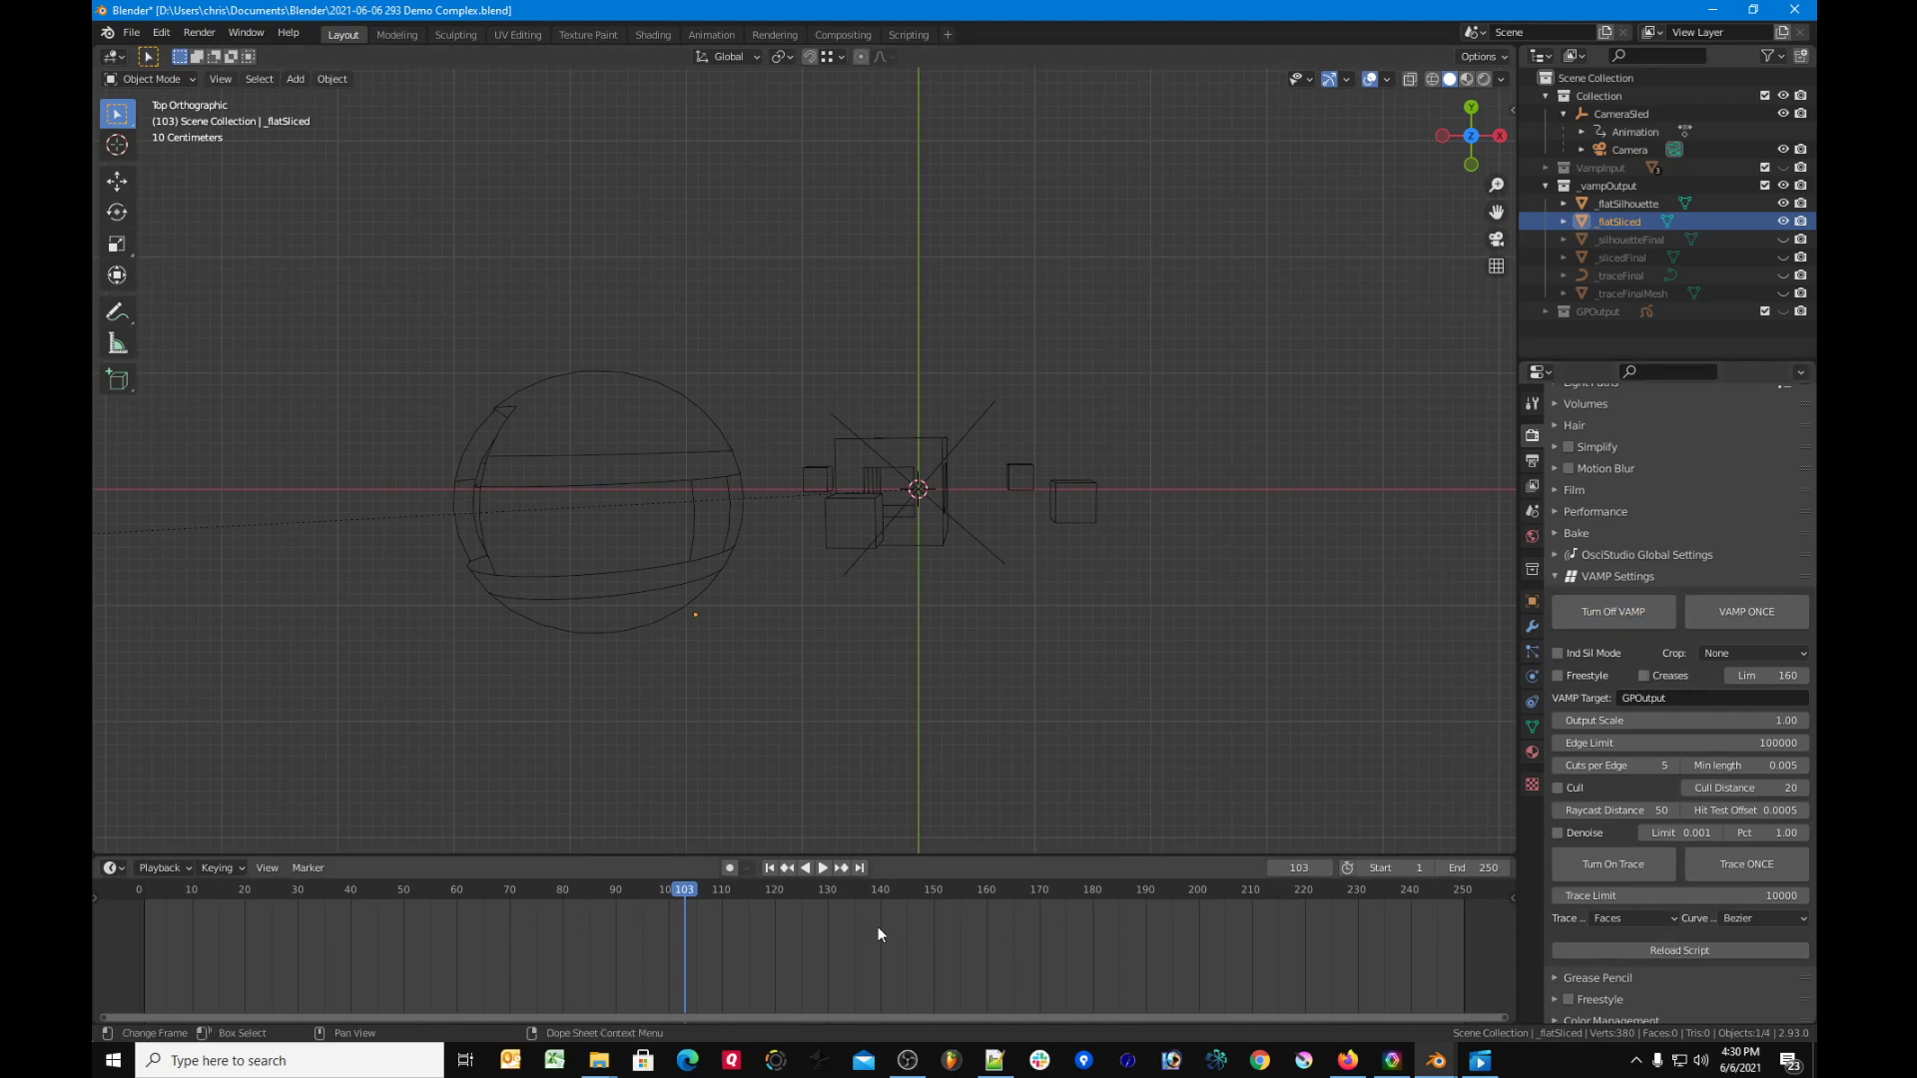
pyautogui.click(979, 890)
pyautogui.click(675, 891)
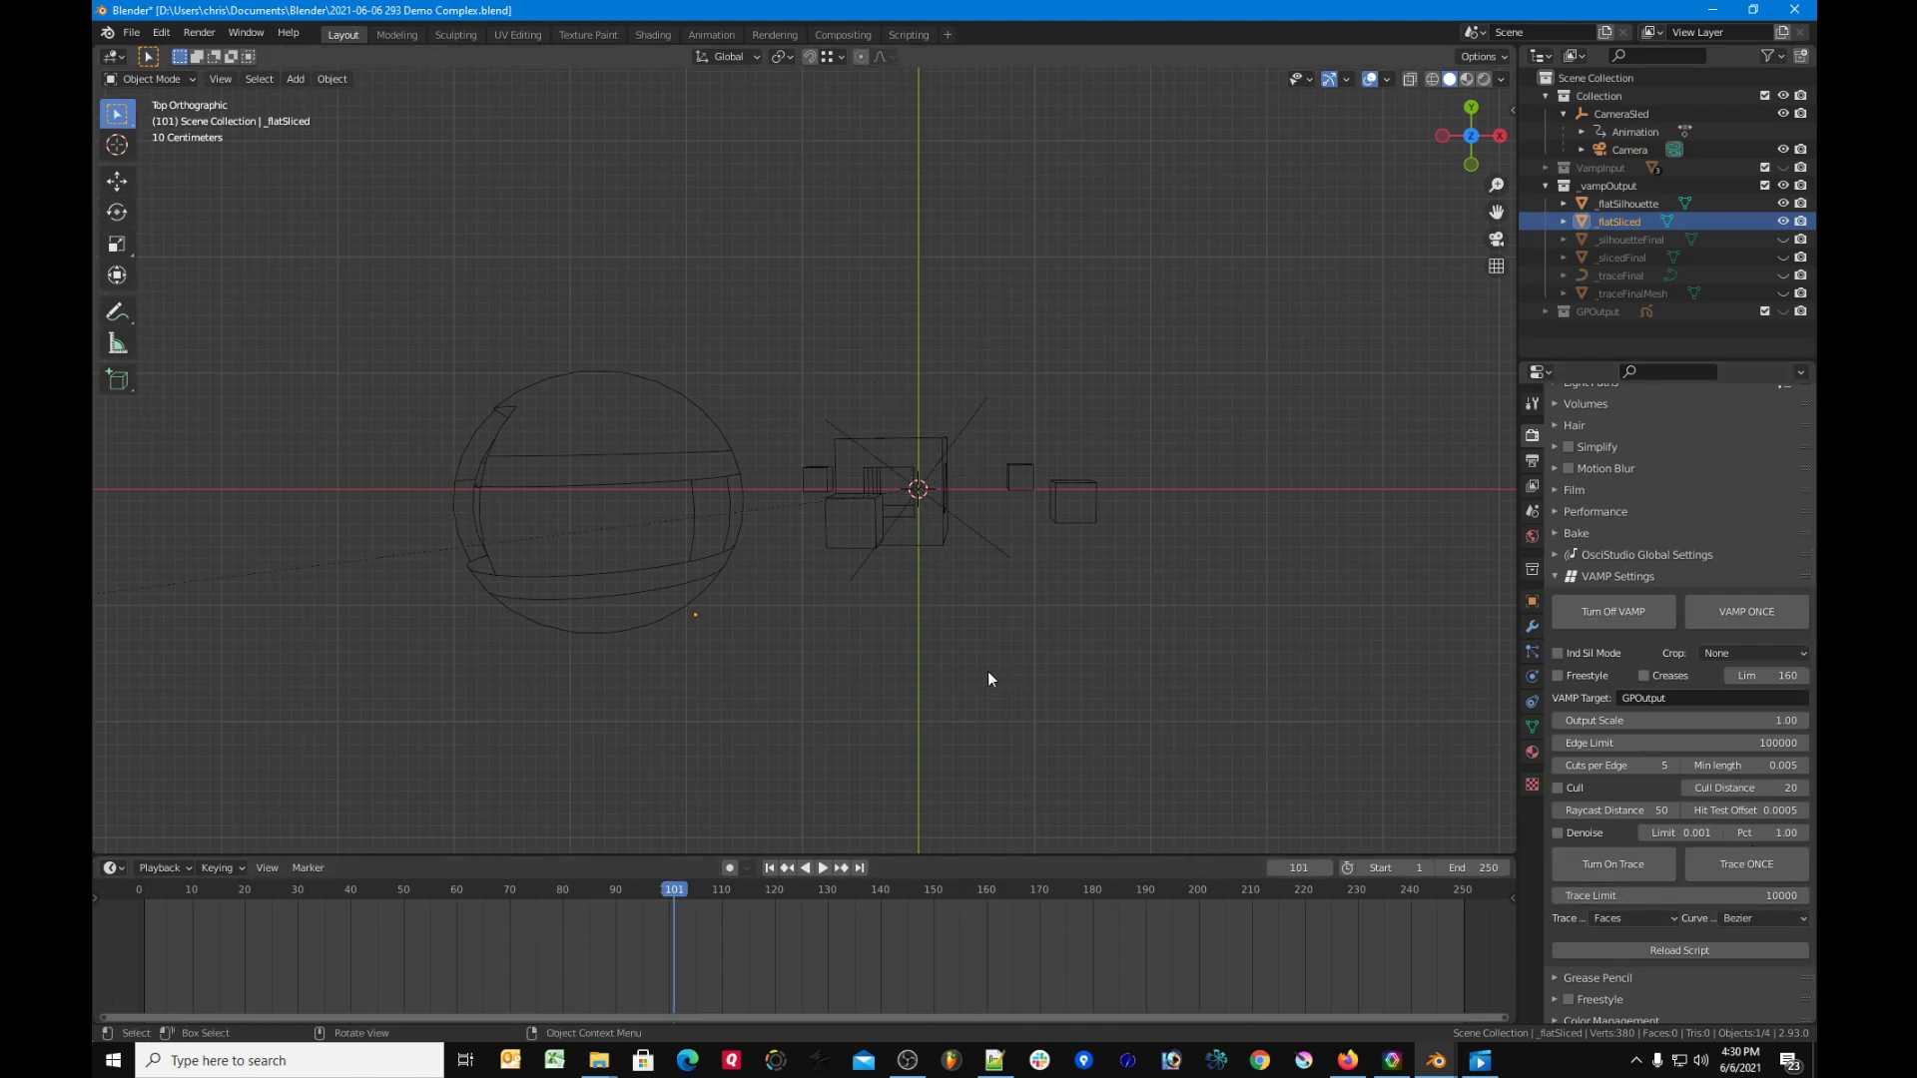
pyautogui.click(1650, 615)
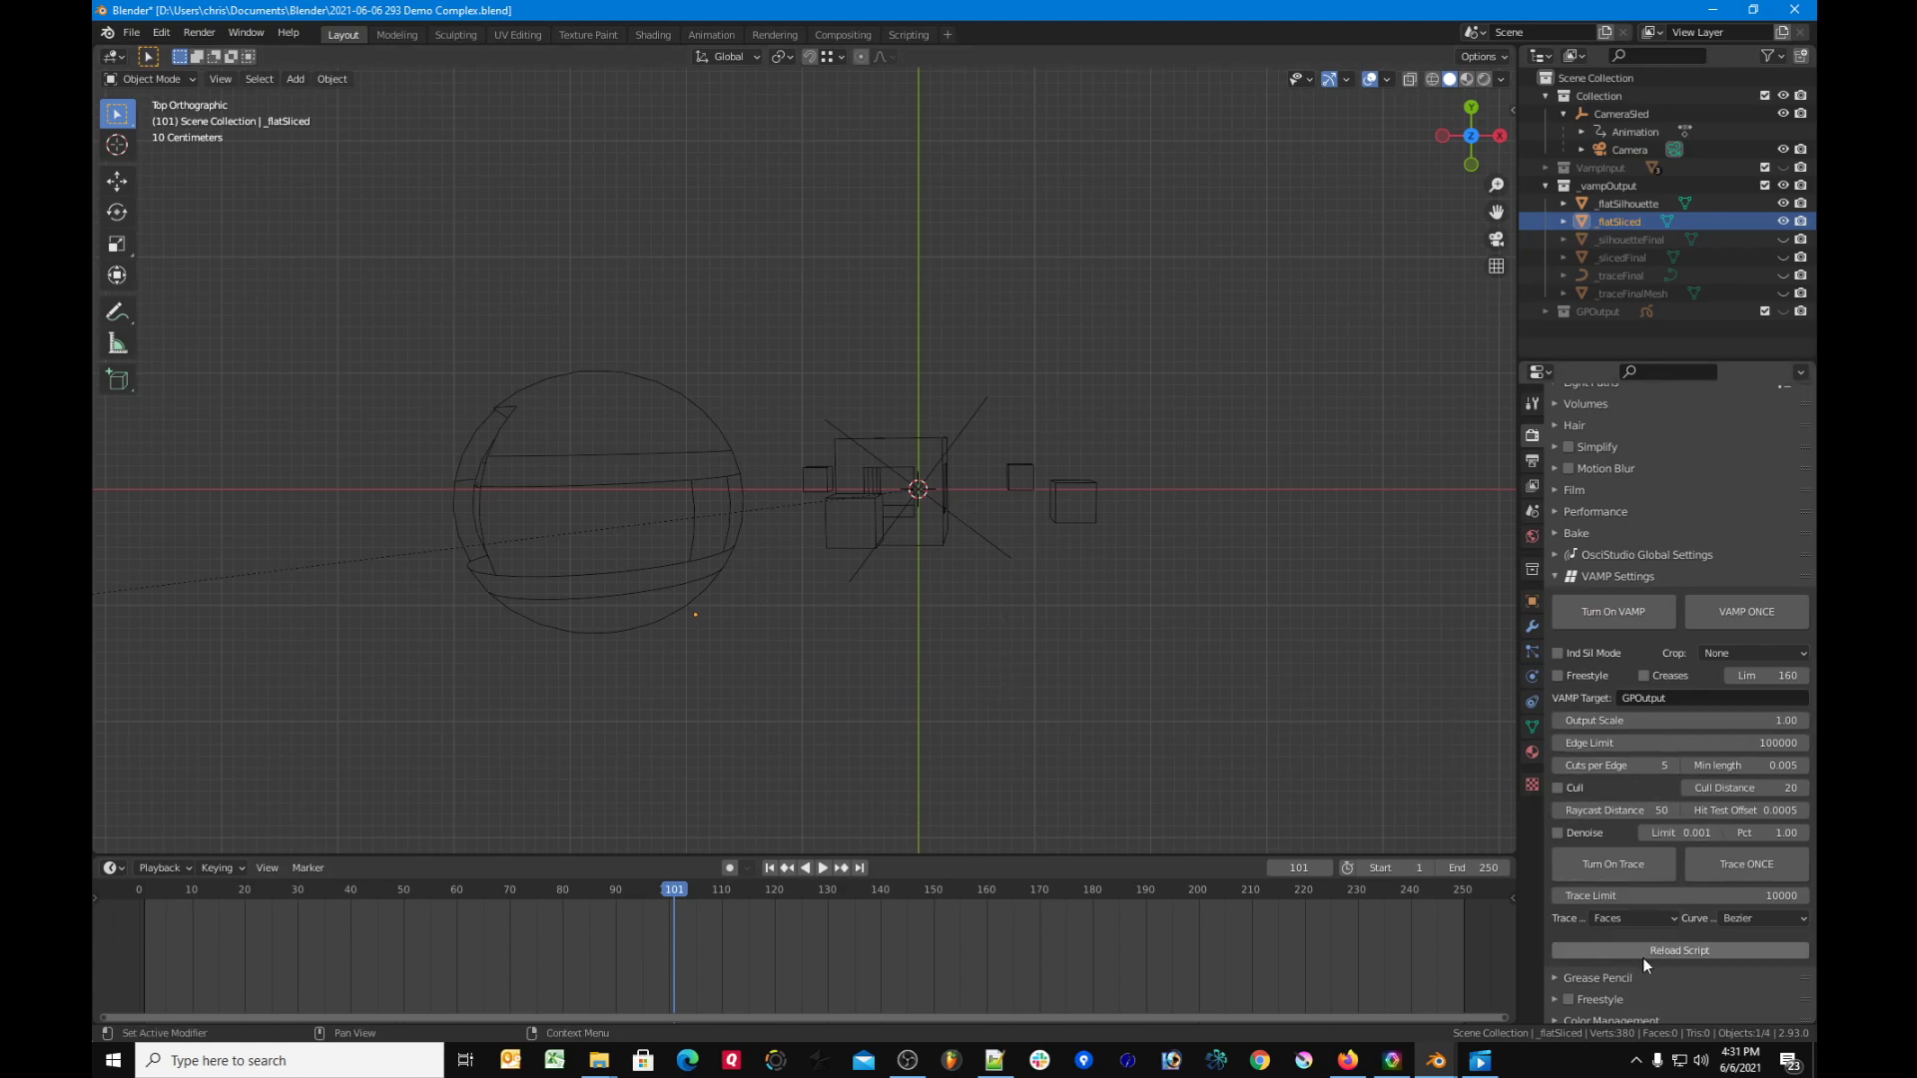
# Step: Reload the VAMP script, run VAMP once at frame 158, and move to frame 104
pyautogui.click(1696, 951)
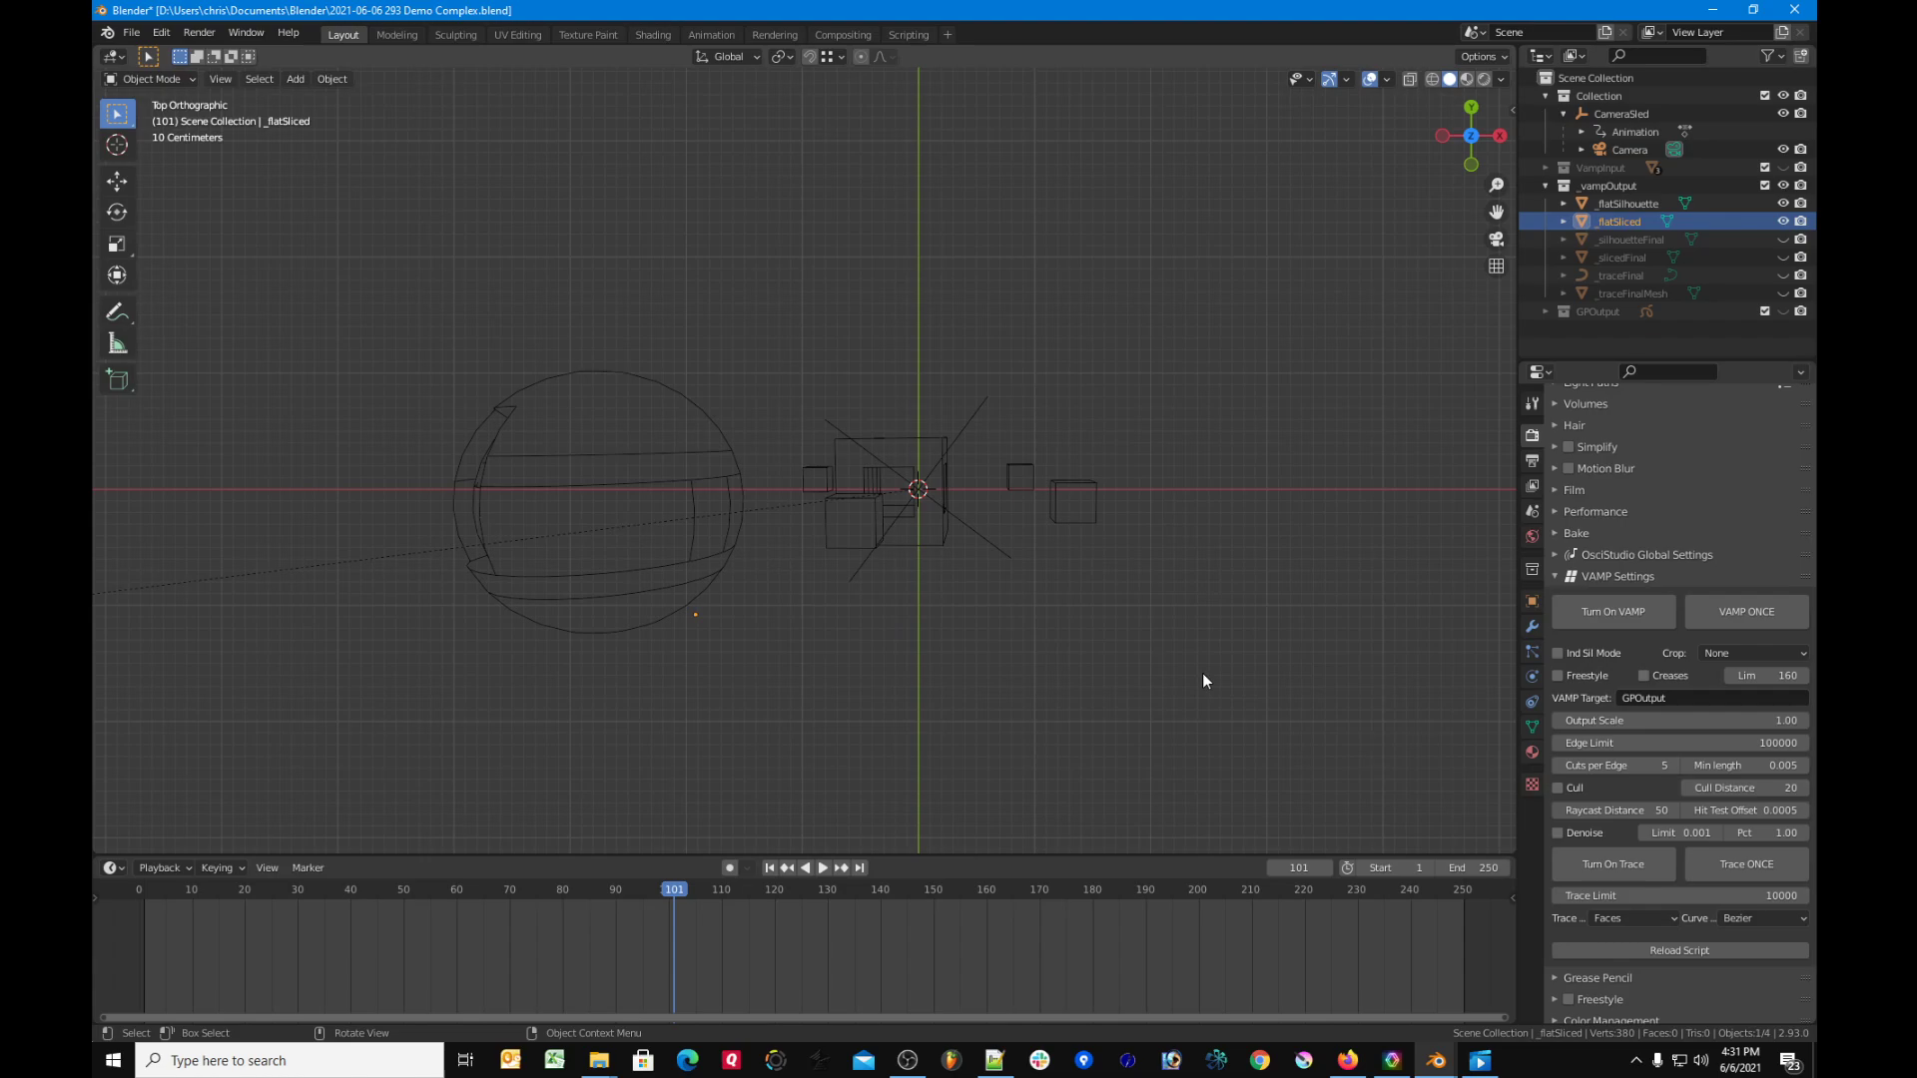
pyautogui.click(977, 890)
pyautogui.click(1769, 615)
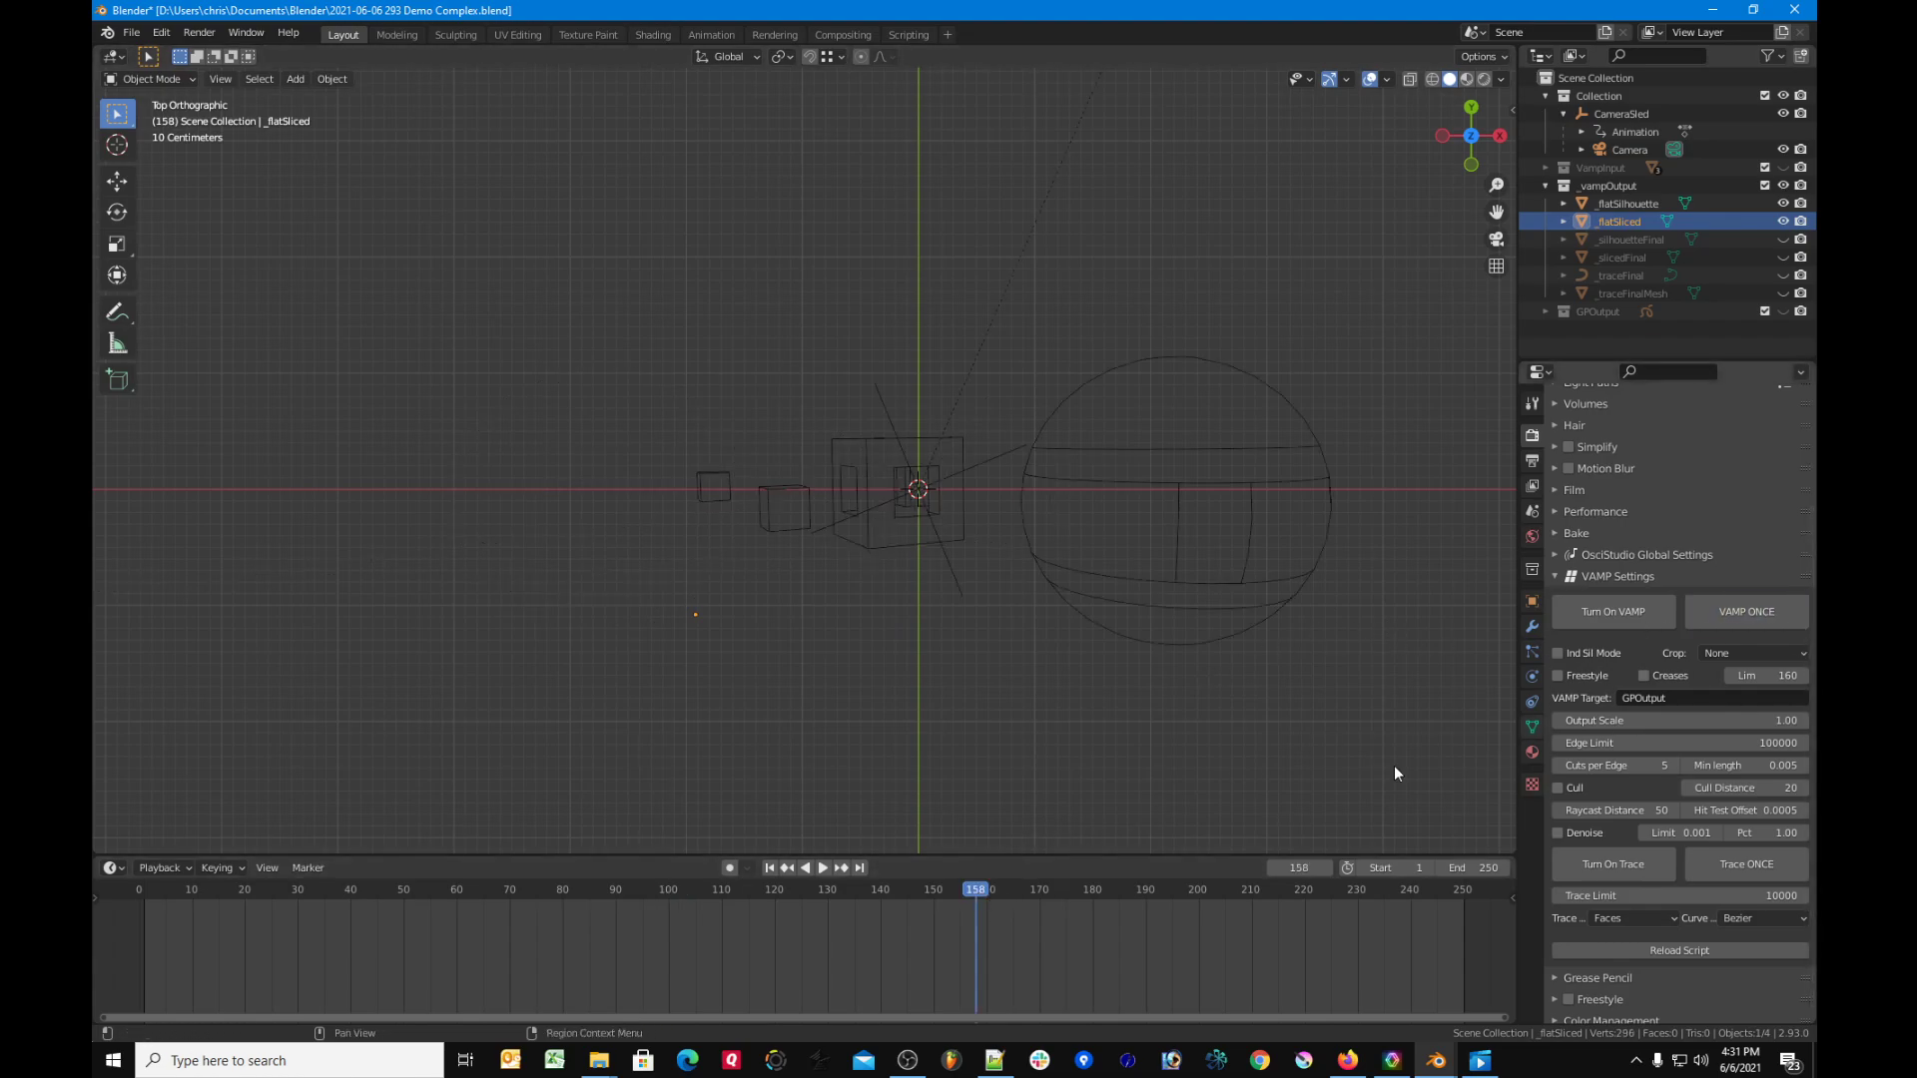
pyautogui.click(689, 890)
# Step: Turn live VAMP on, step to frame 115, hide the camera collection, and play the animation
pyautogui.click(1736, 613)
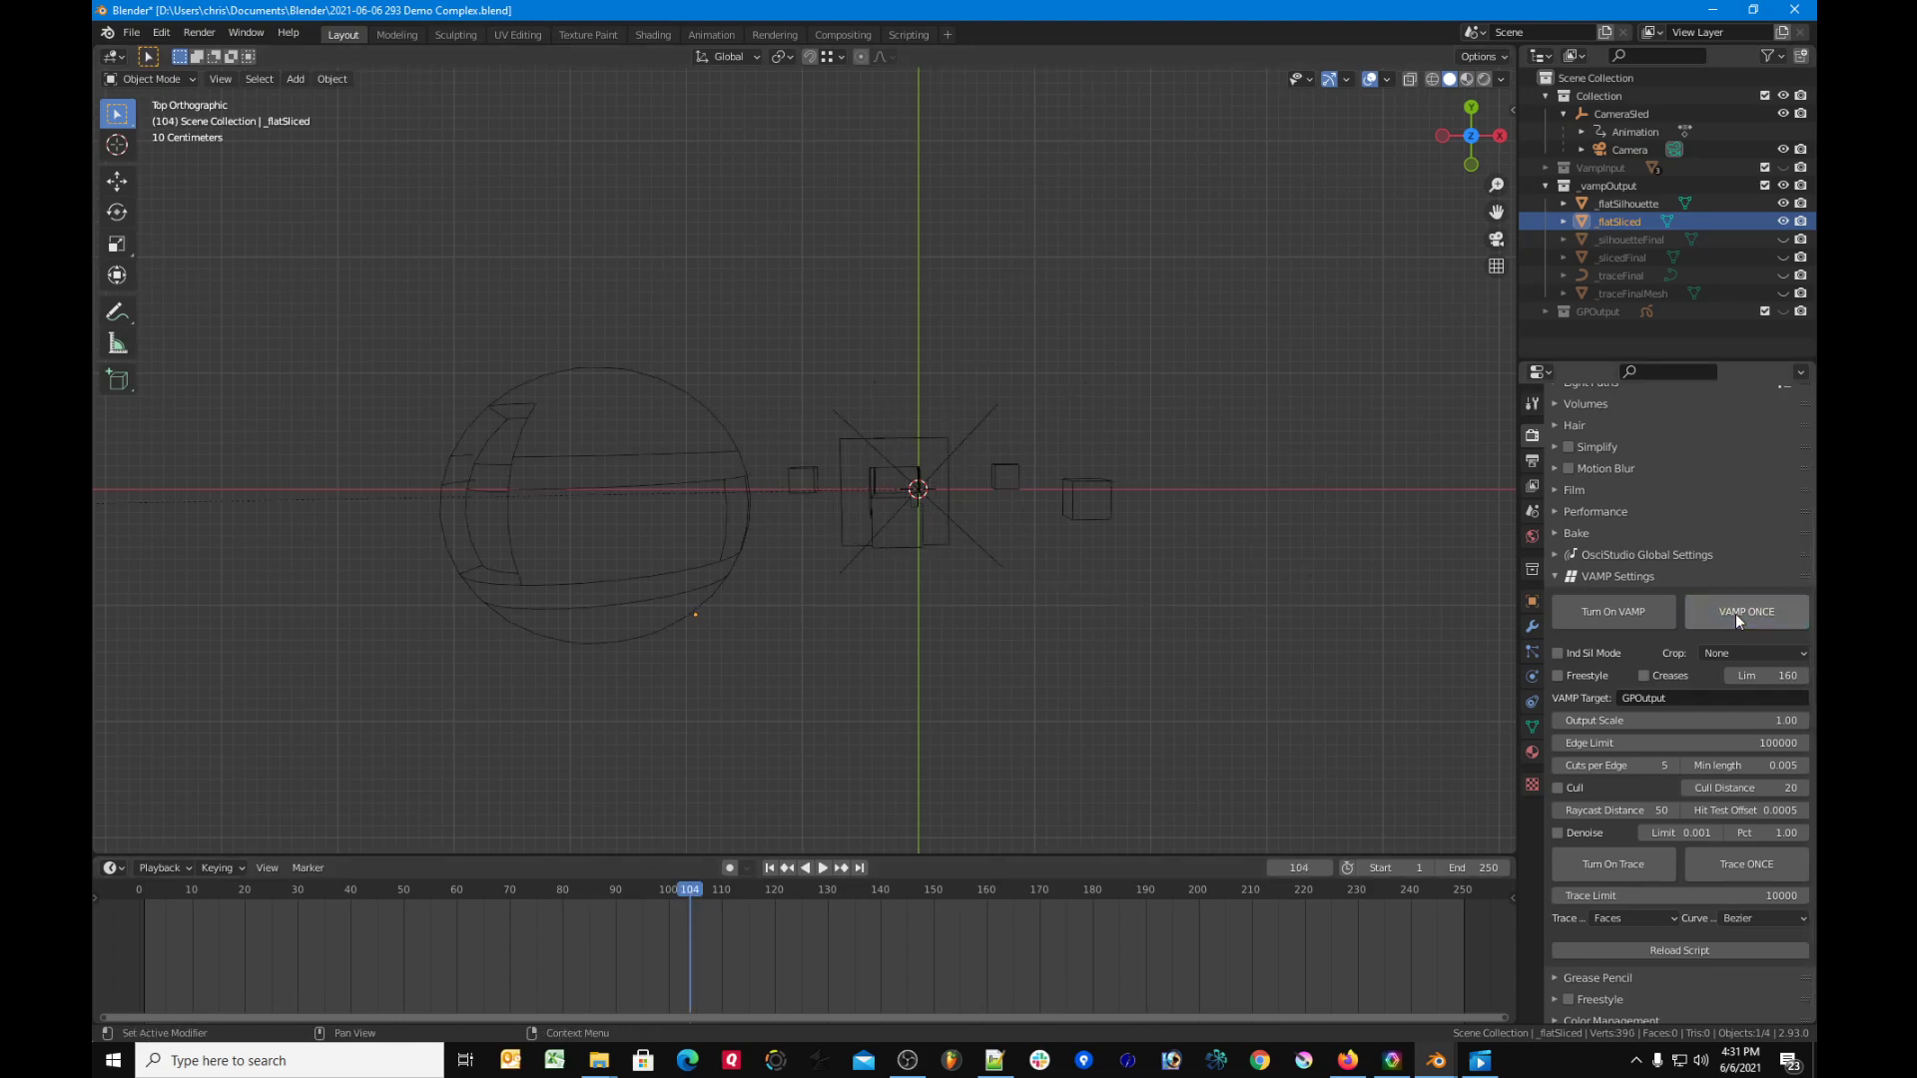
pyautogui.click(1613, 615)
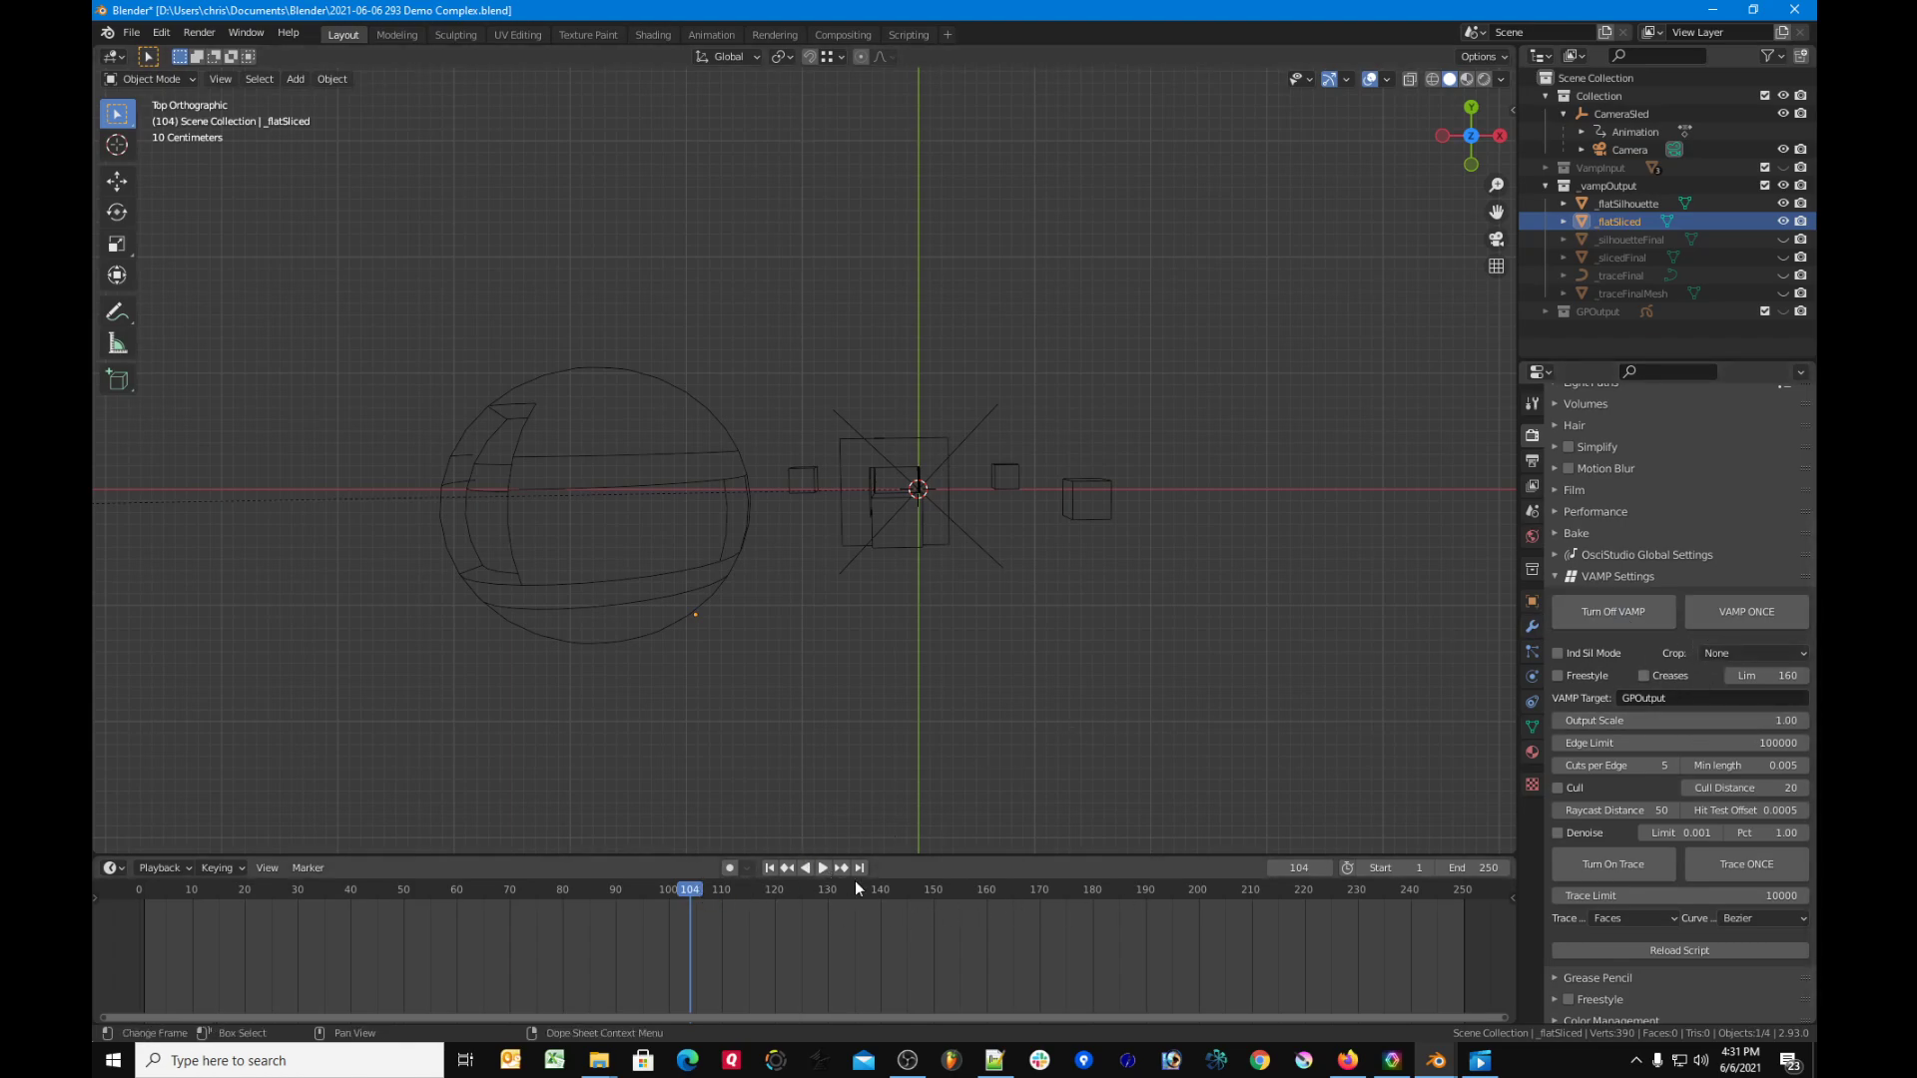
pyautogui.press('Right')
pyautogui.press('Right')
pyautogui.press('Right')
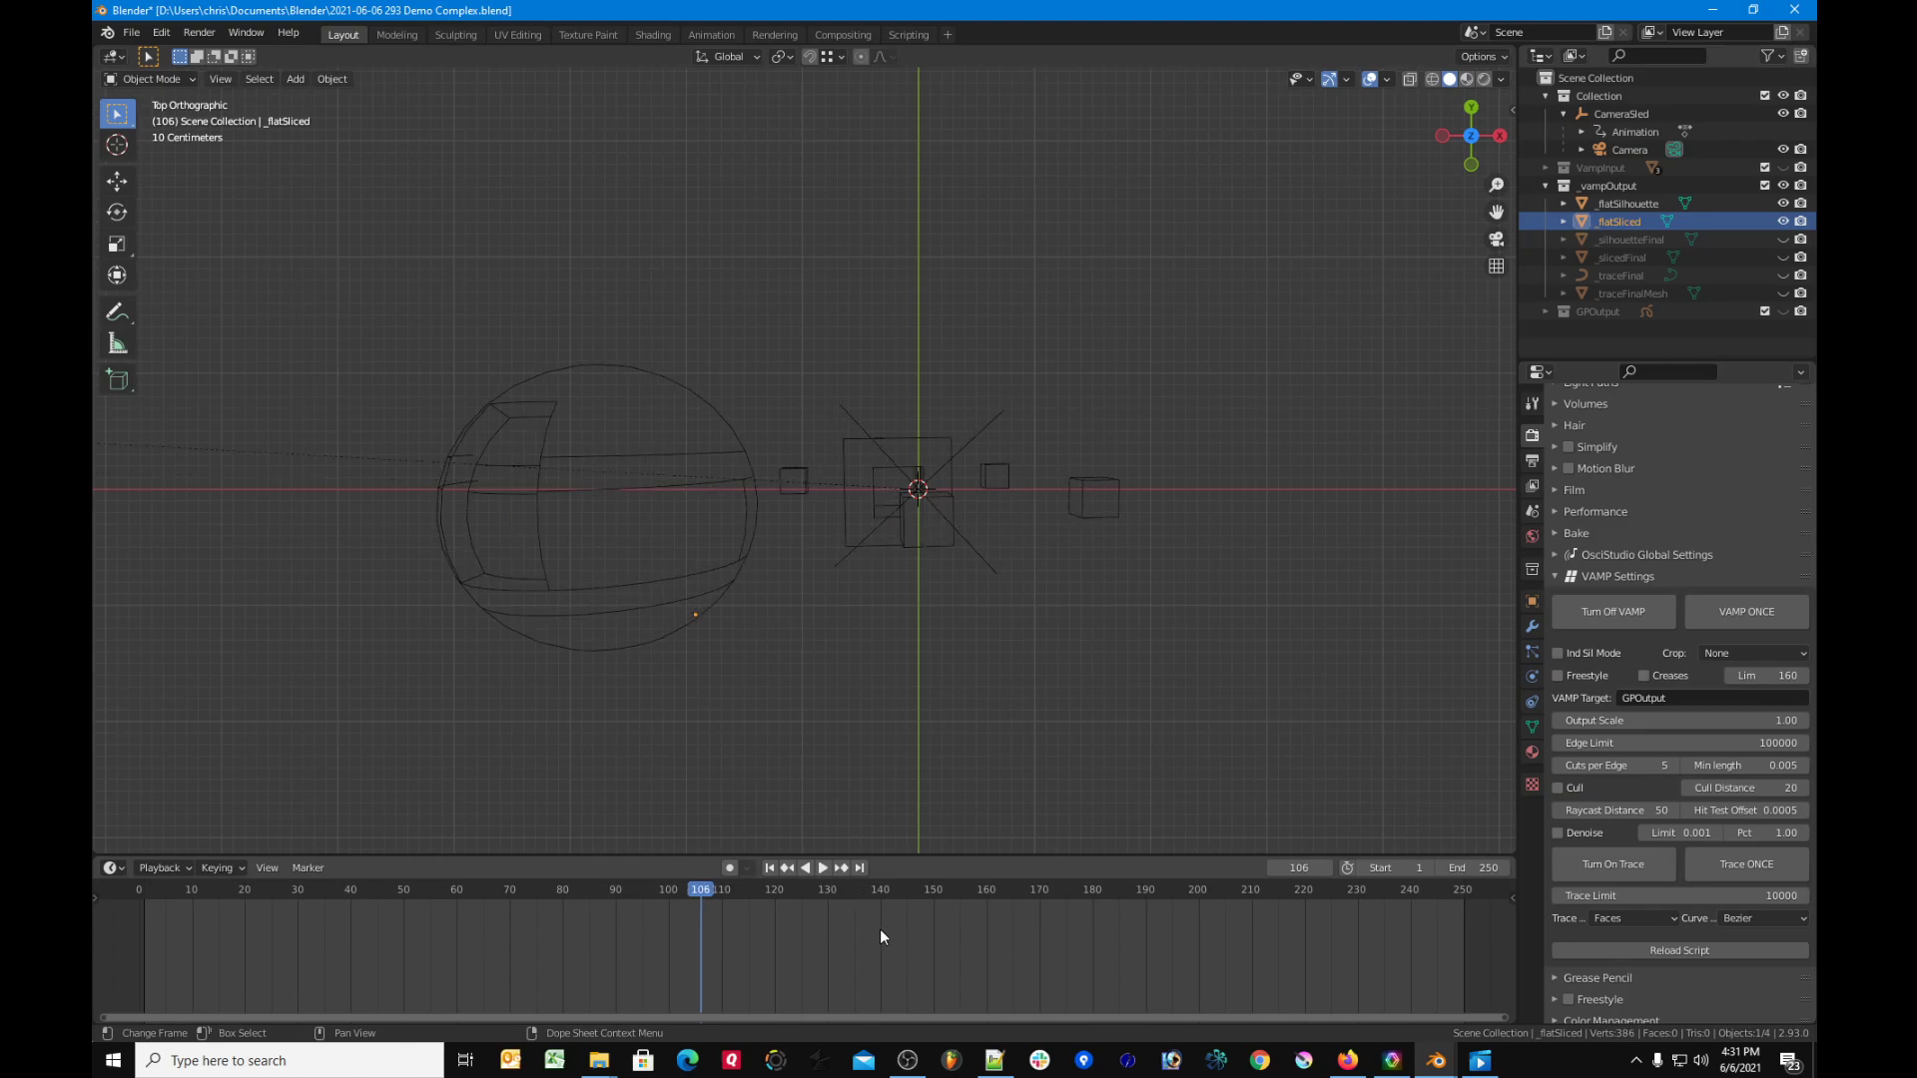
pyautogui.press('Right')
pyautogui.press('Right')
pyautogui.press('Right')
pyautogui.press('Right')
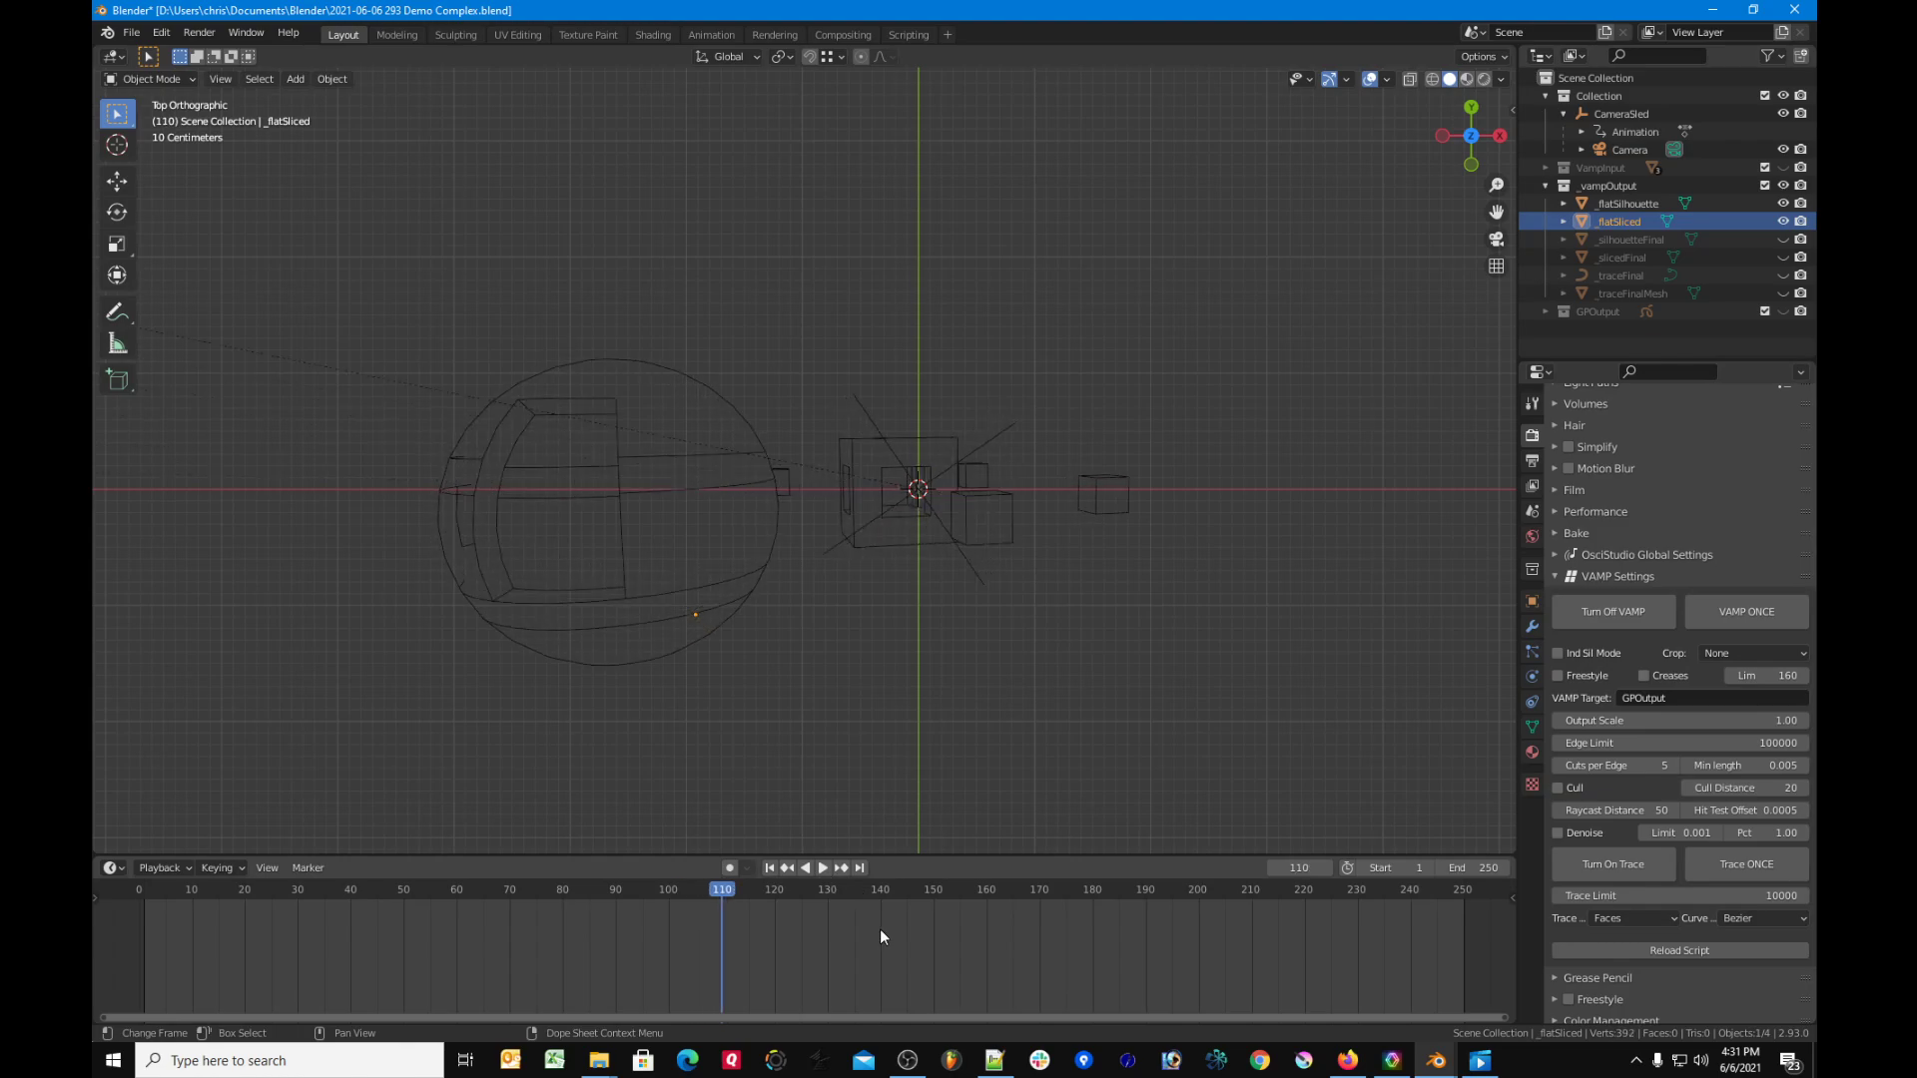
pyautogui.press('Right')
pyautogui.press('Right')
pyautogui.press('Right')
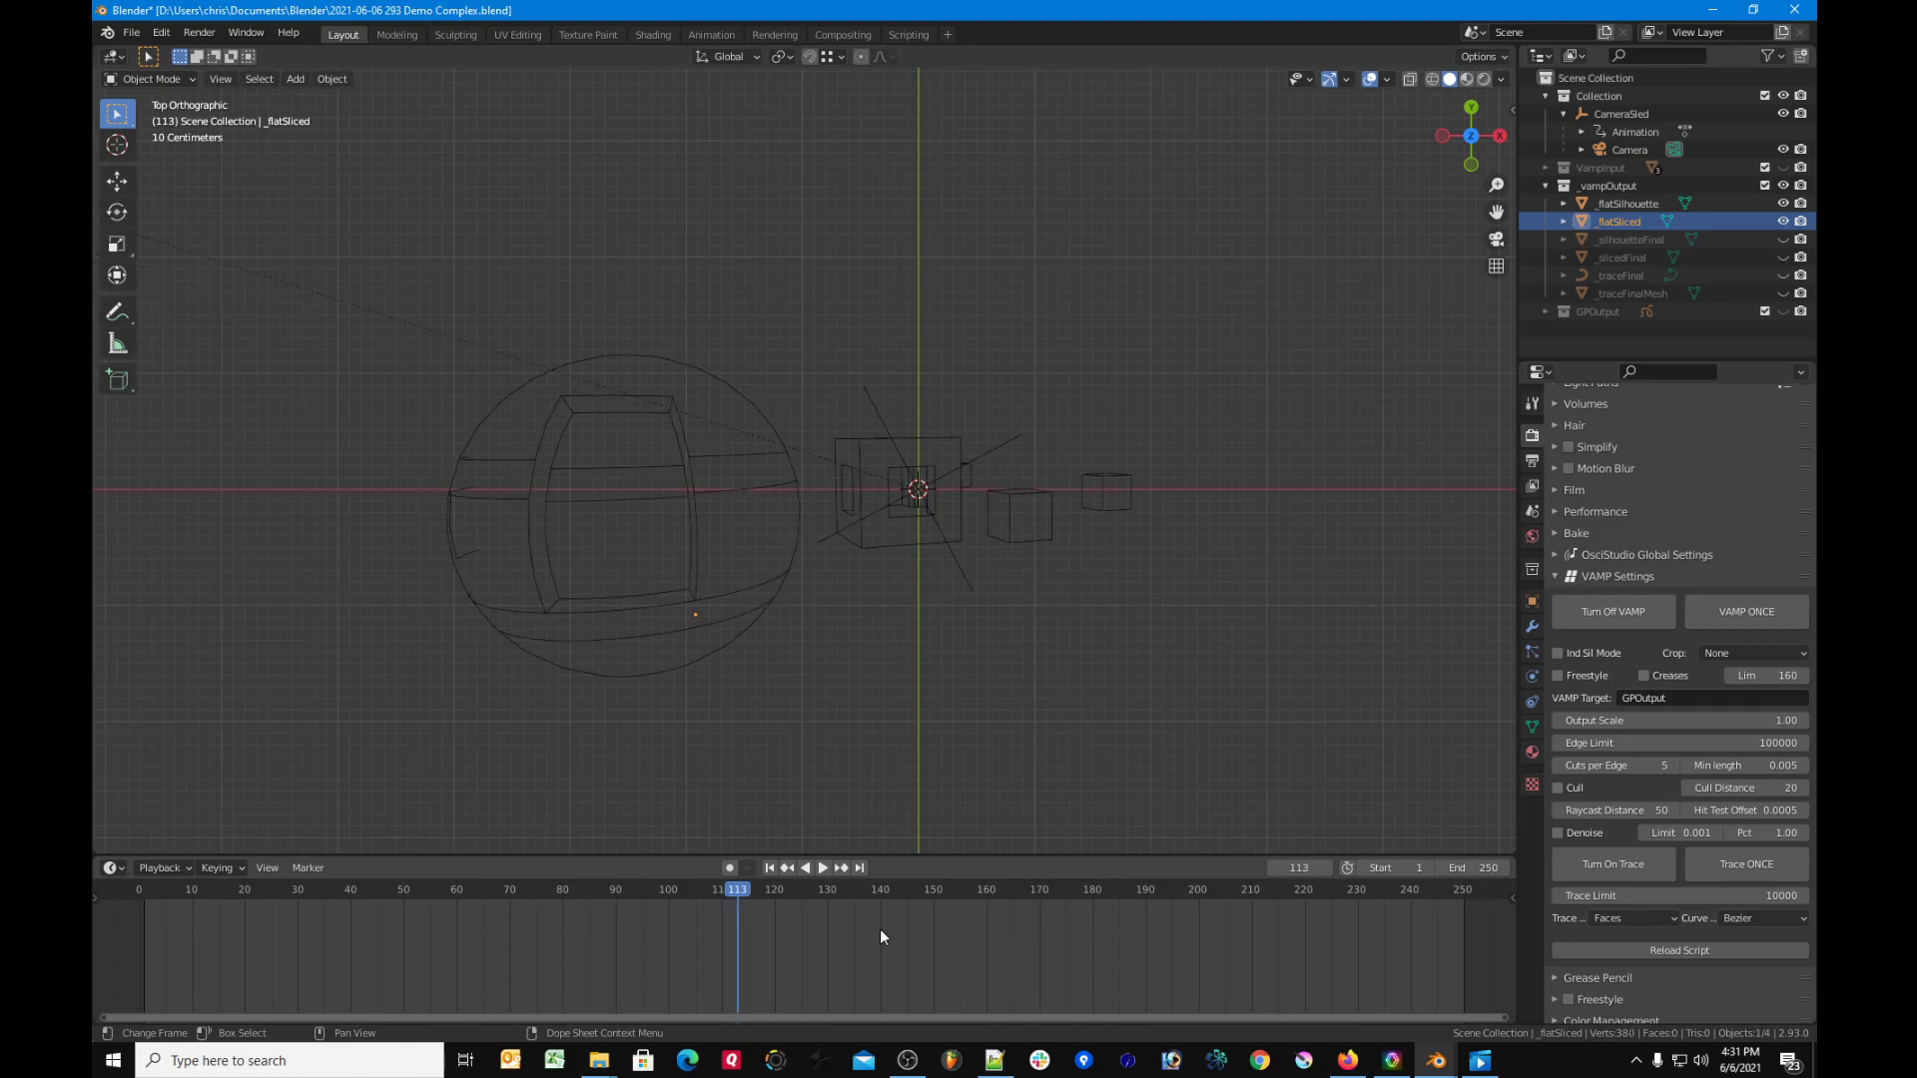
pyautogui.press('Right')
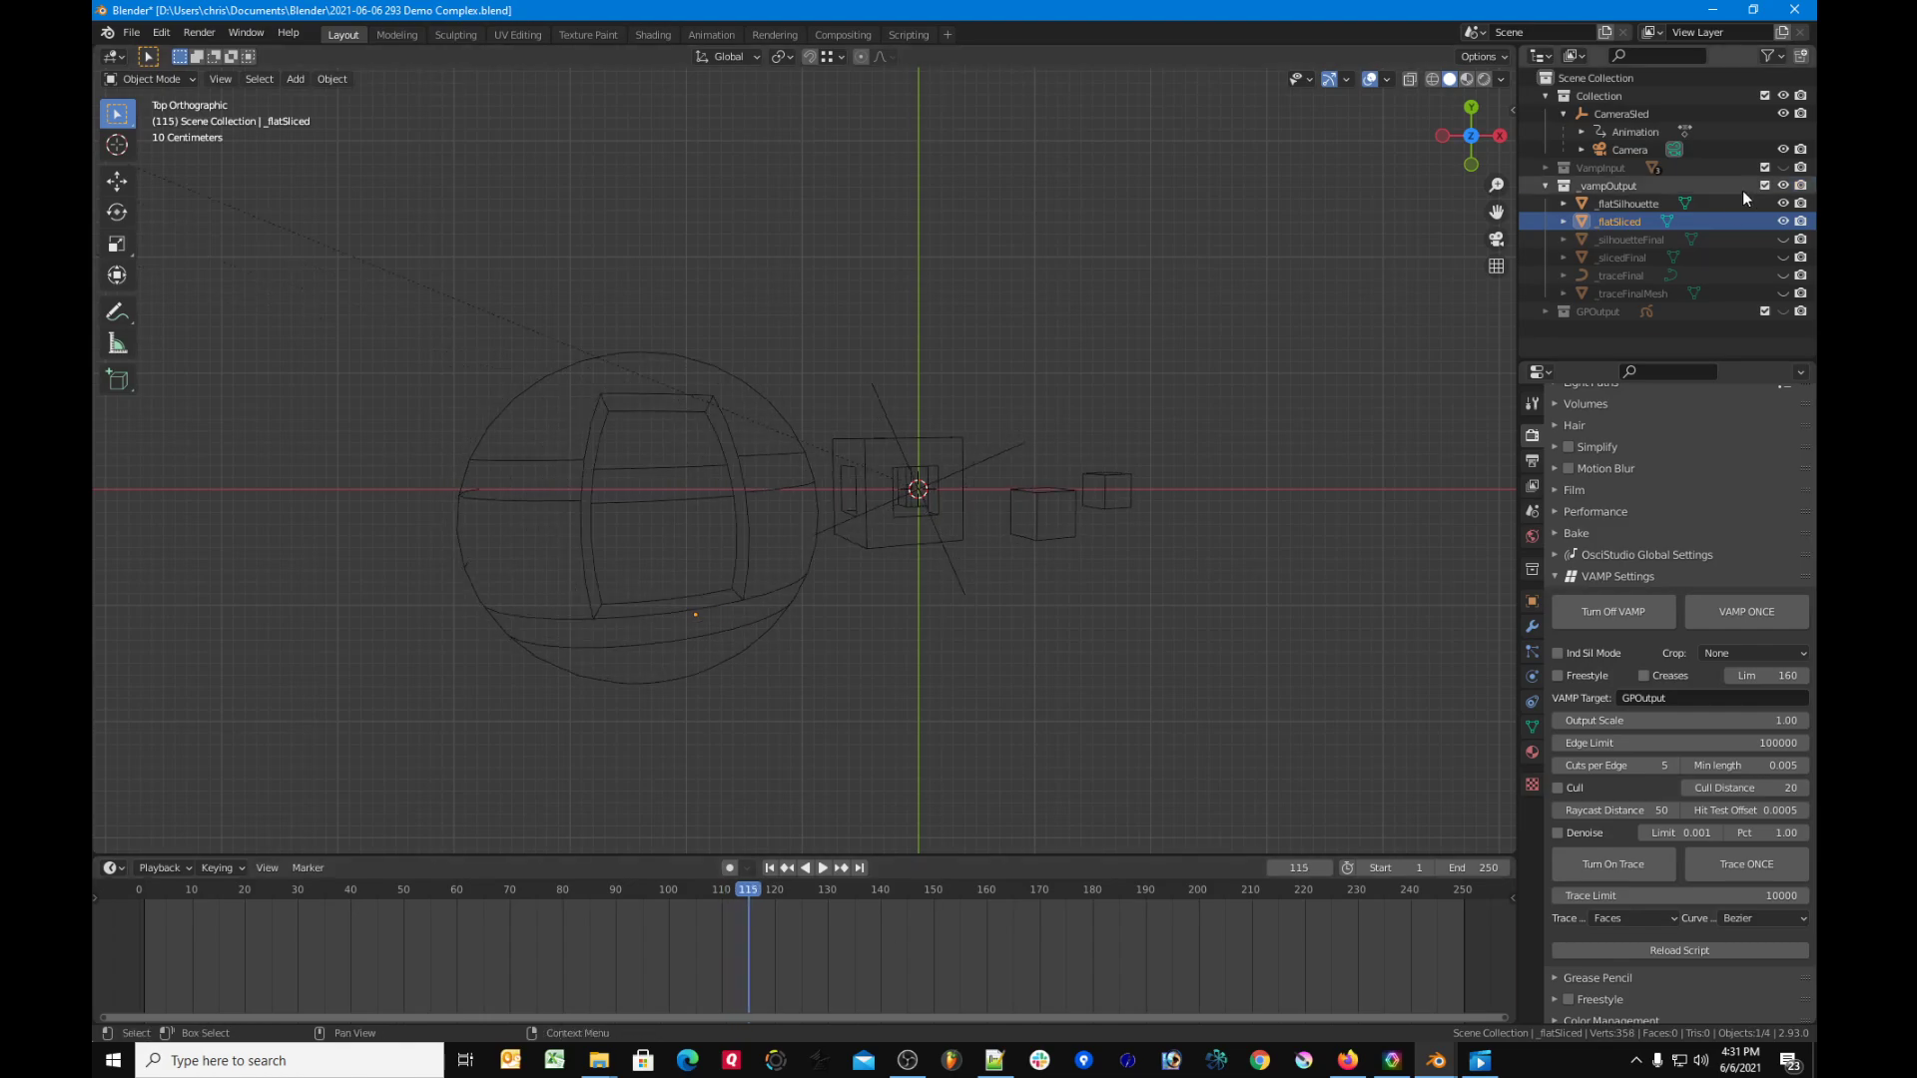
pyautogui.click(1783, 95)
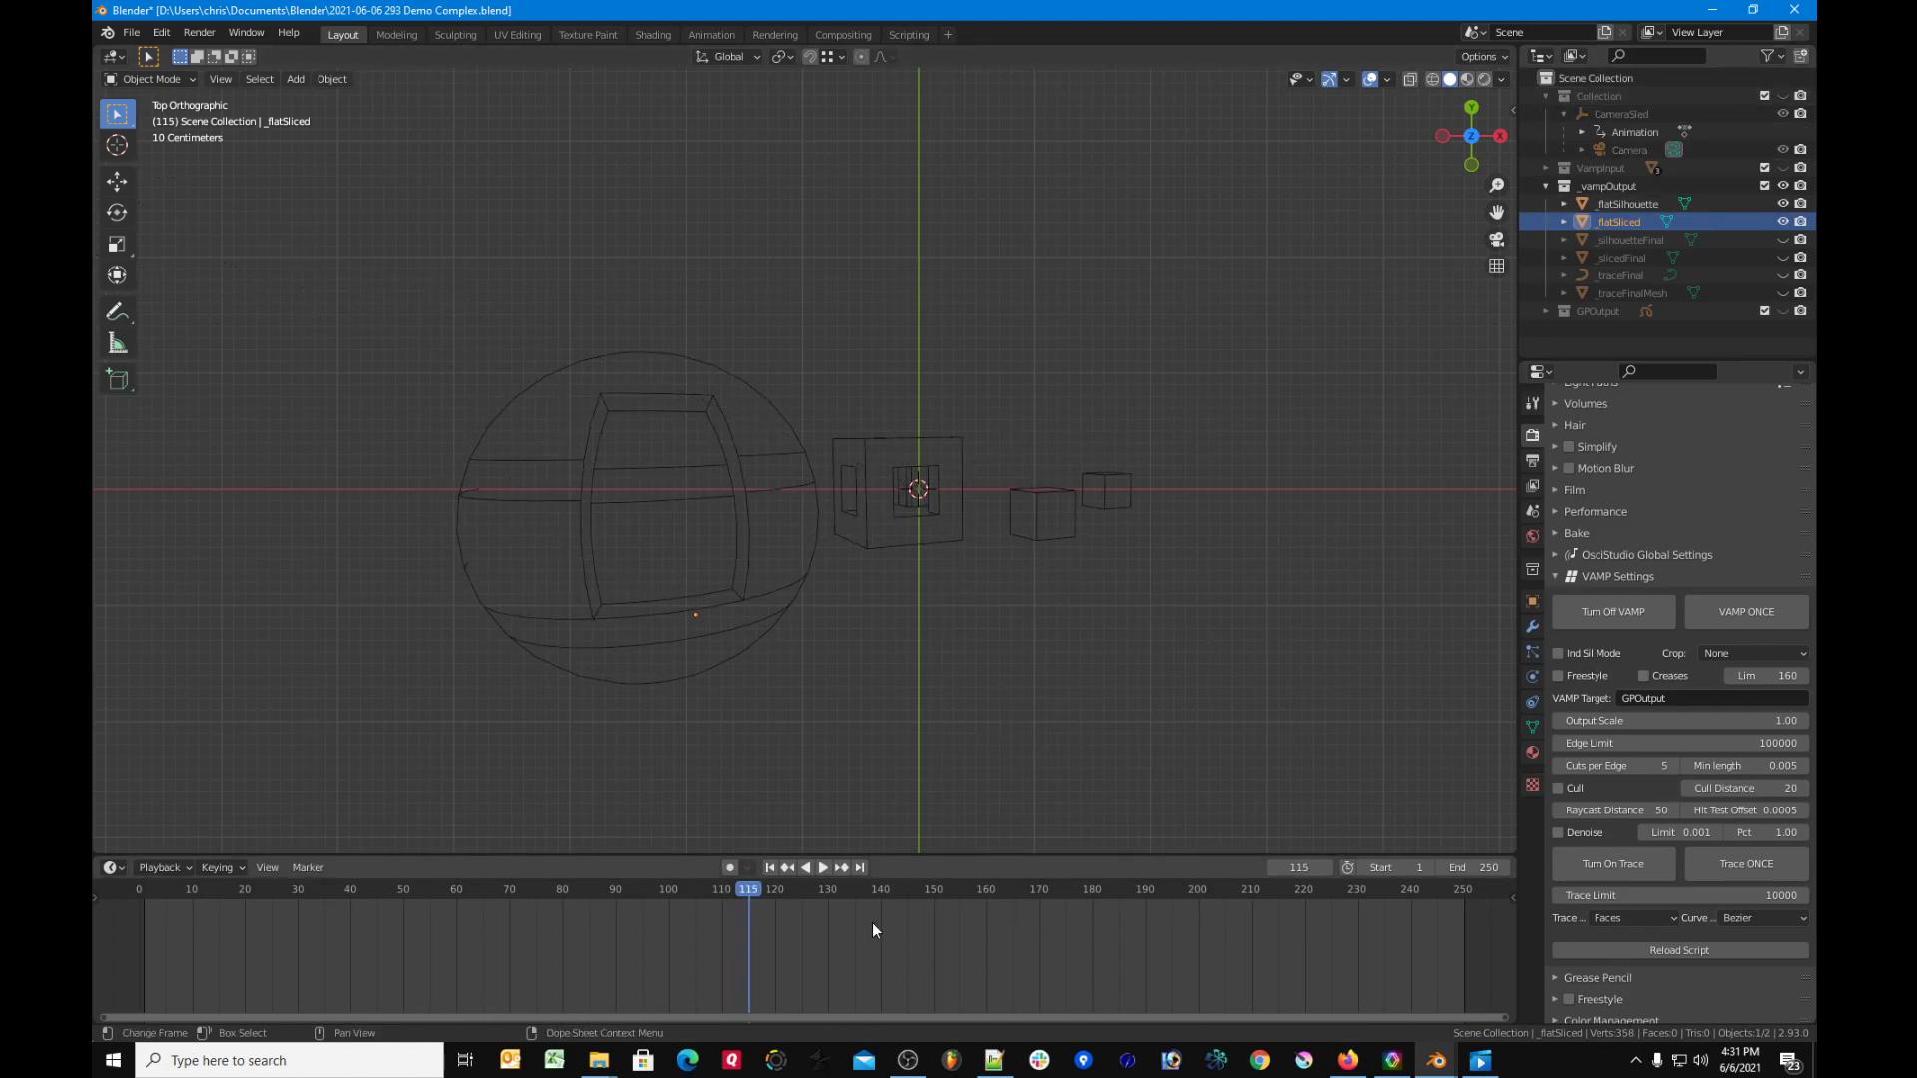
pyautogui.click(825, 868)
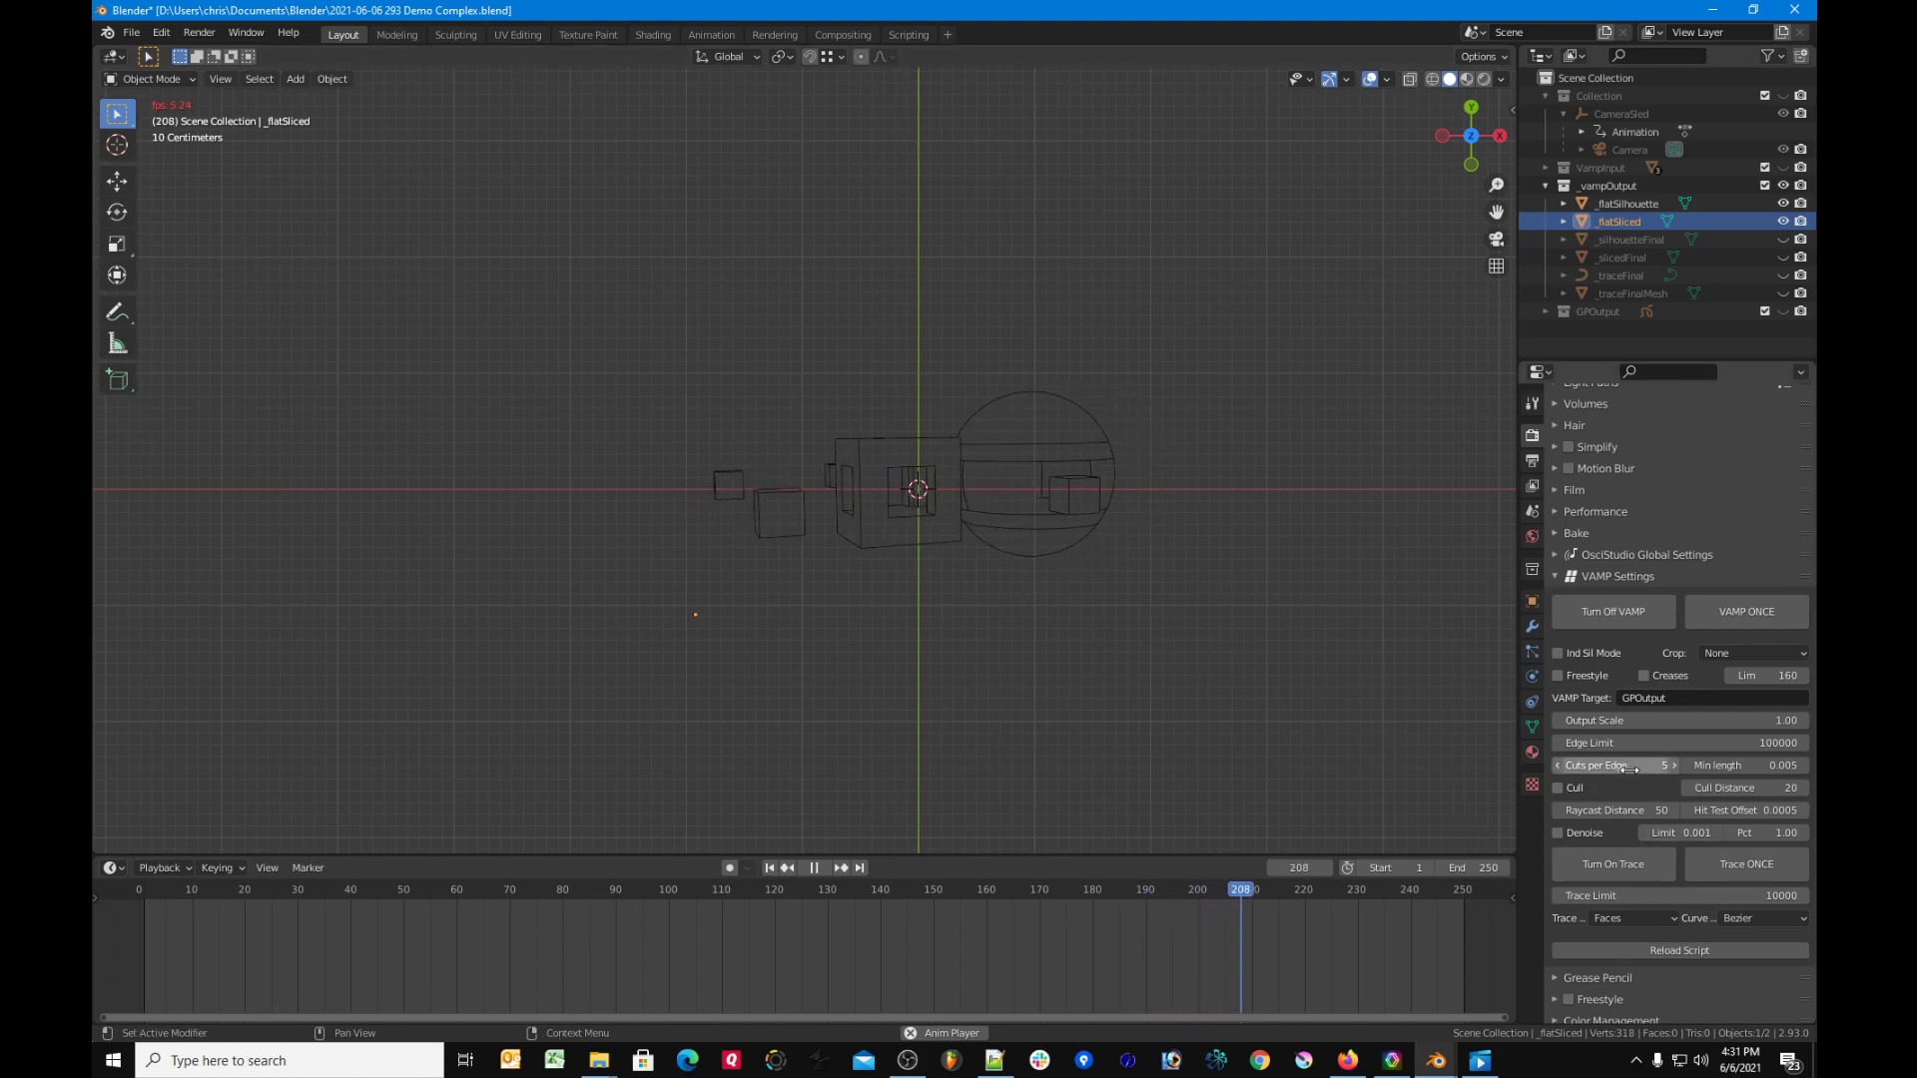
# Step: Lower Cuts per Edge to 2, stop playback at frame 1, and select _flatSilhouette
pyautogui.moveTo(1629, 768); pyautogui.dragTo(1650, 767)
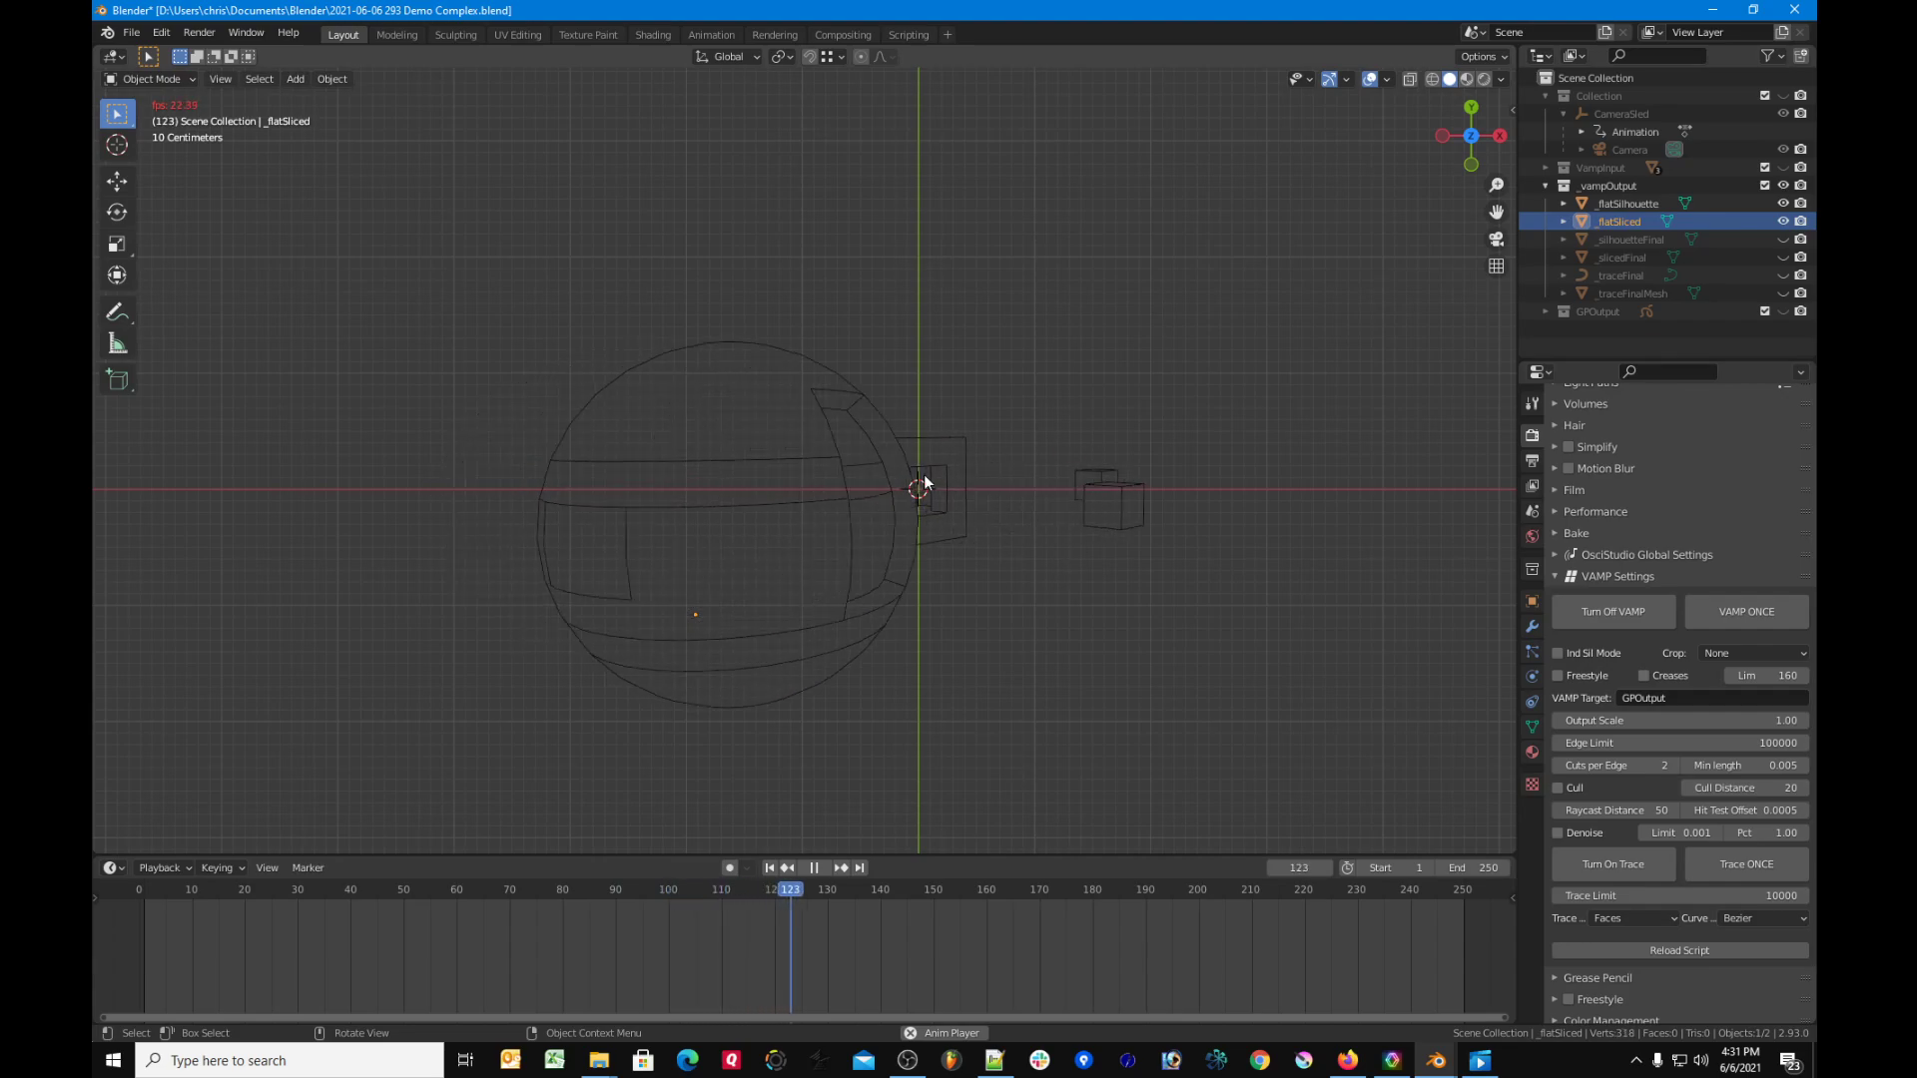
pyautogui.click(824, 873)
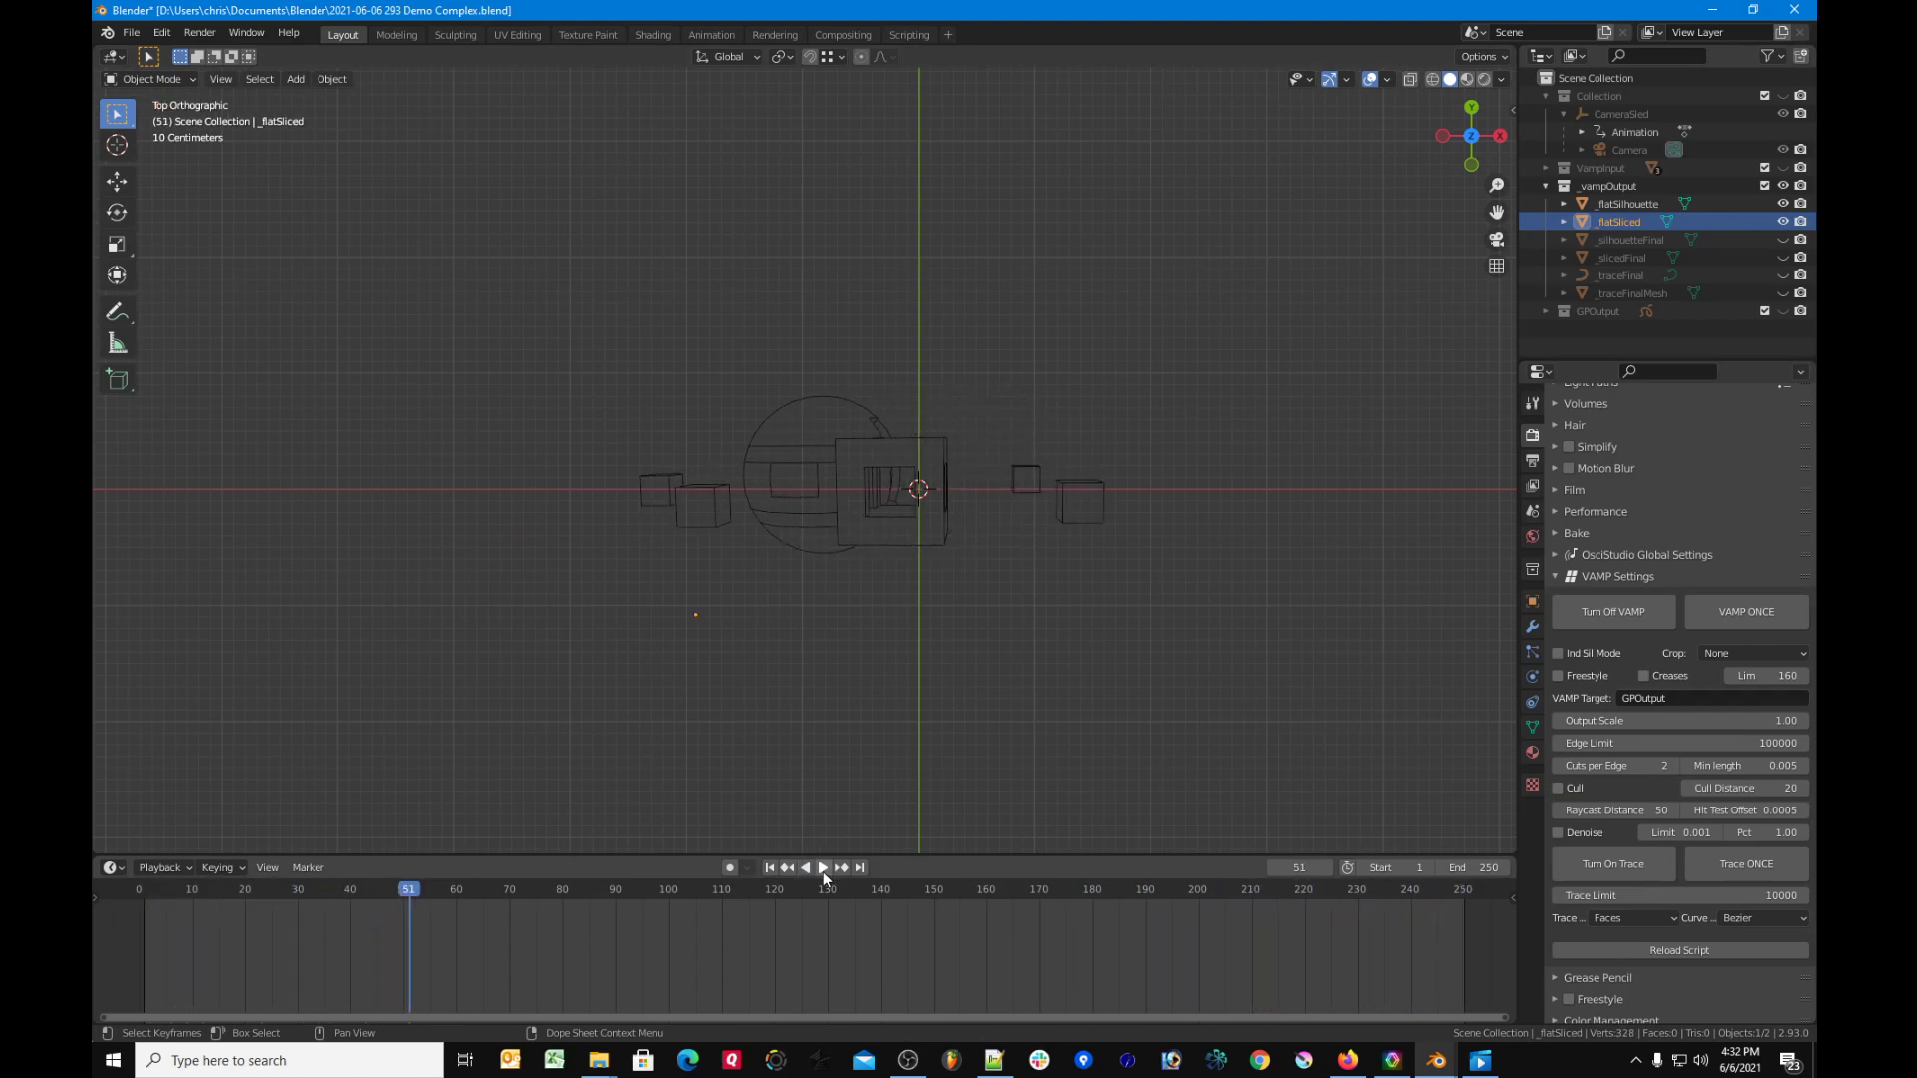
pyautogui.click(771, 868)
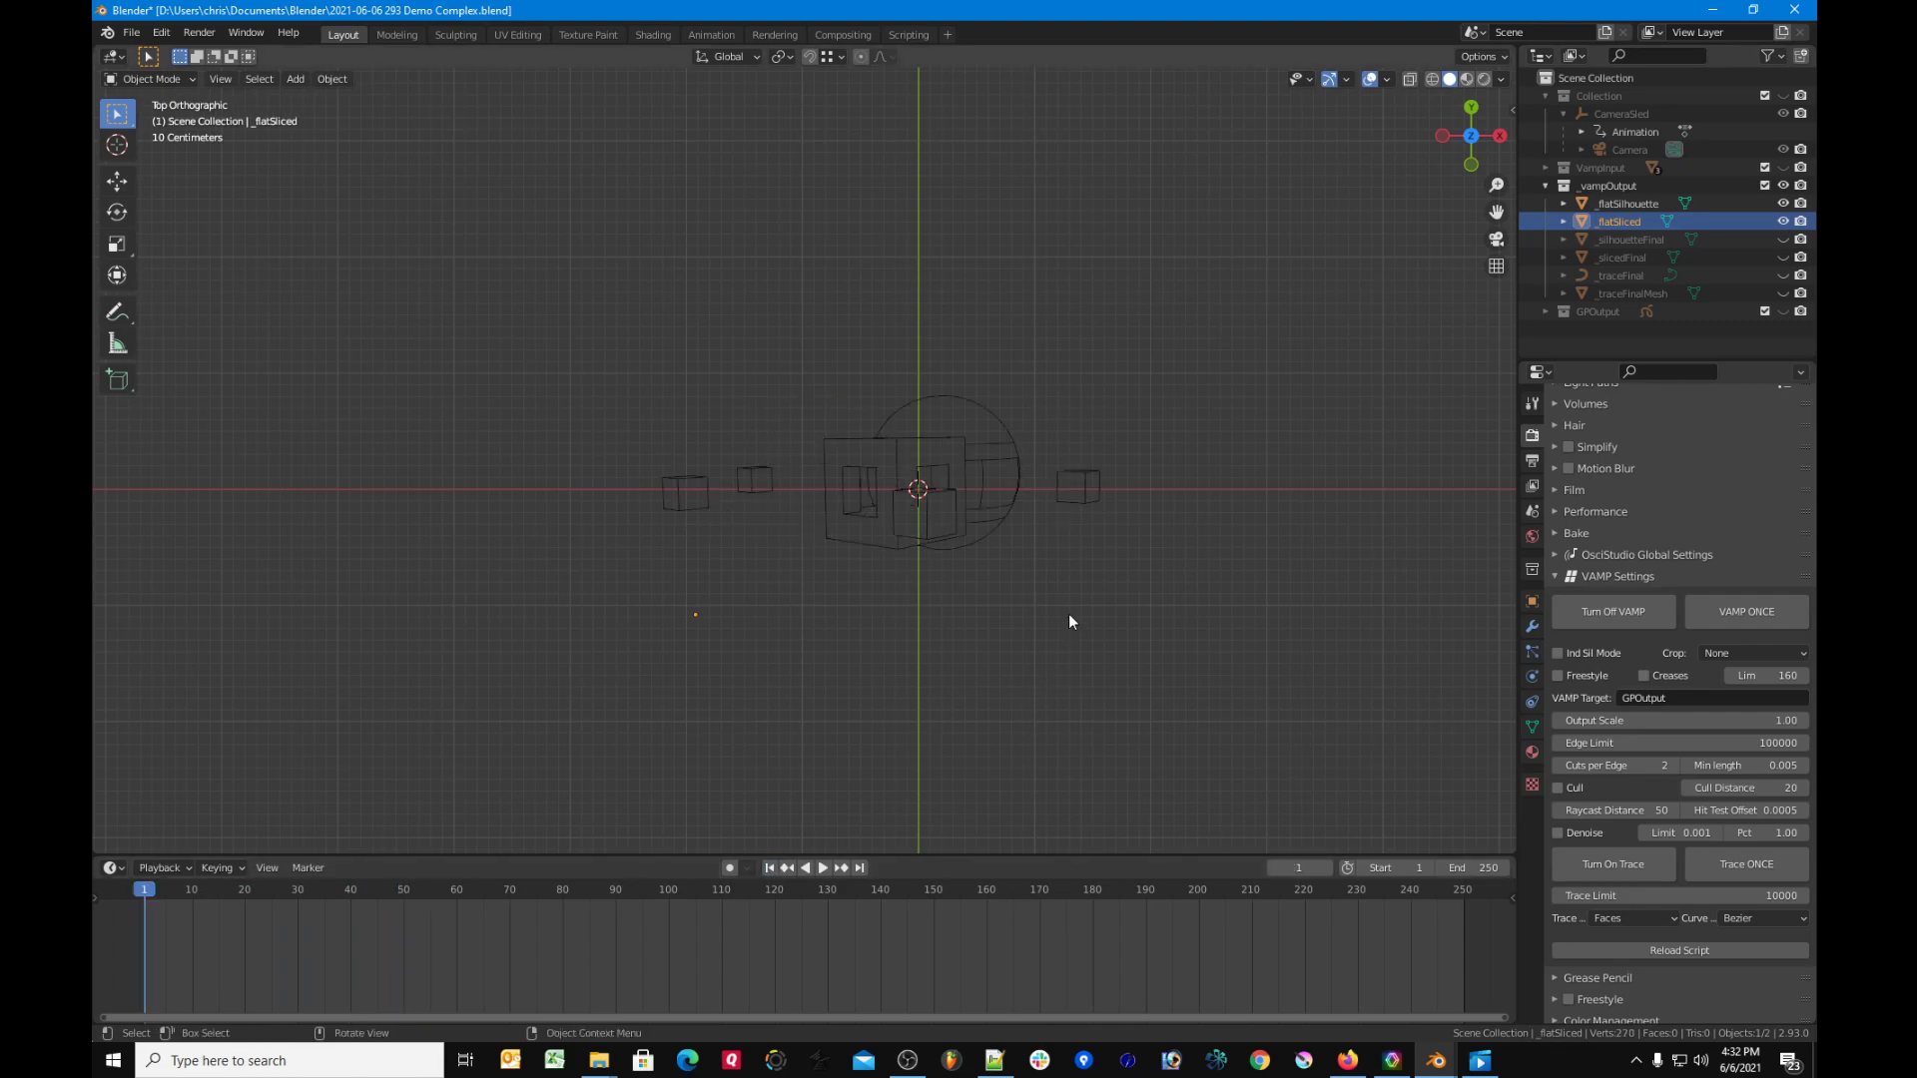
pyautogui.click(1013, 494)
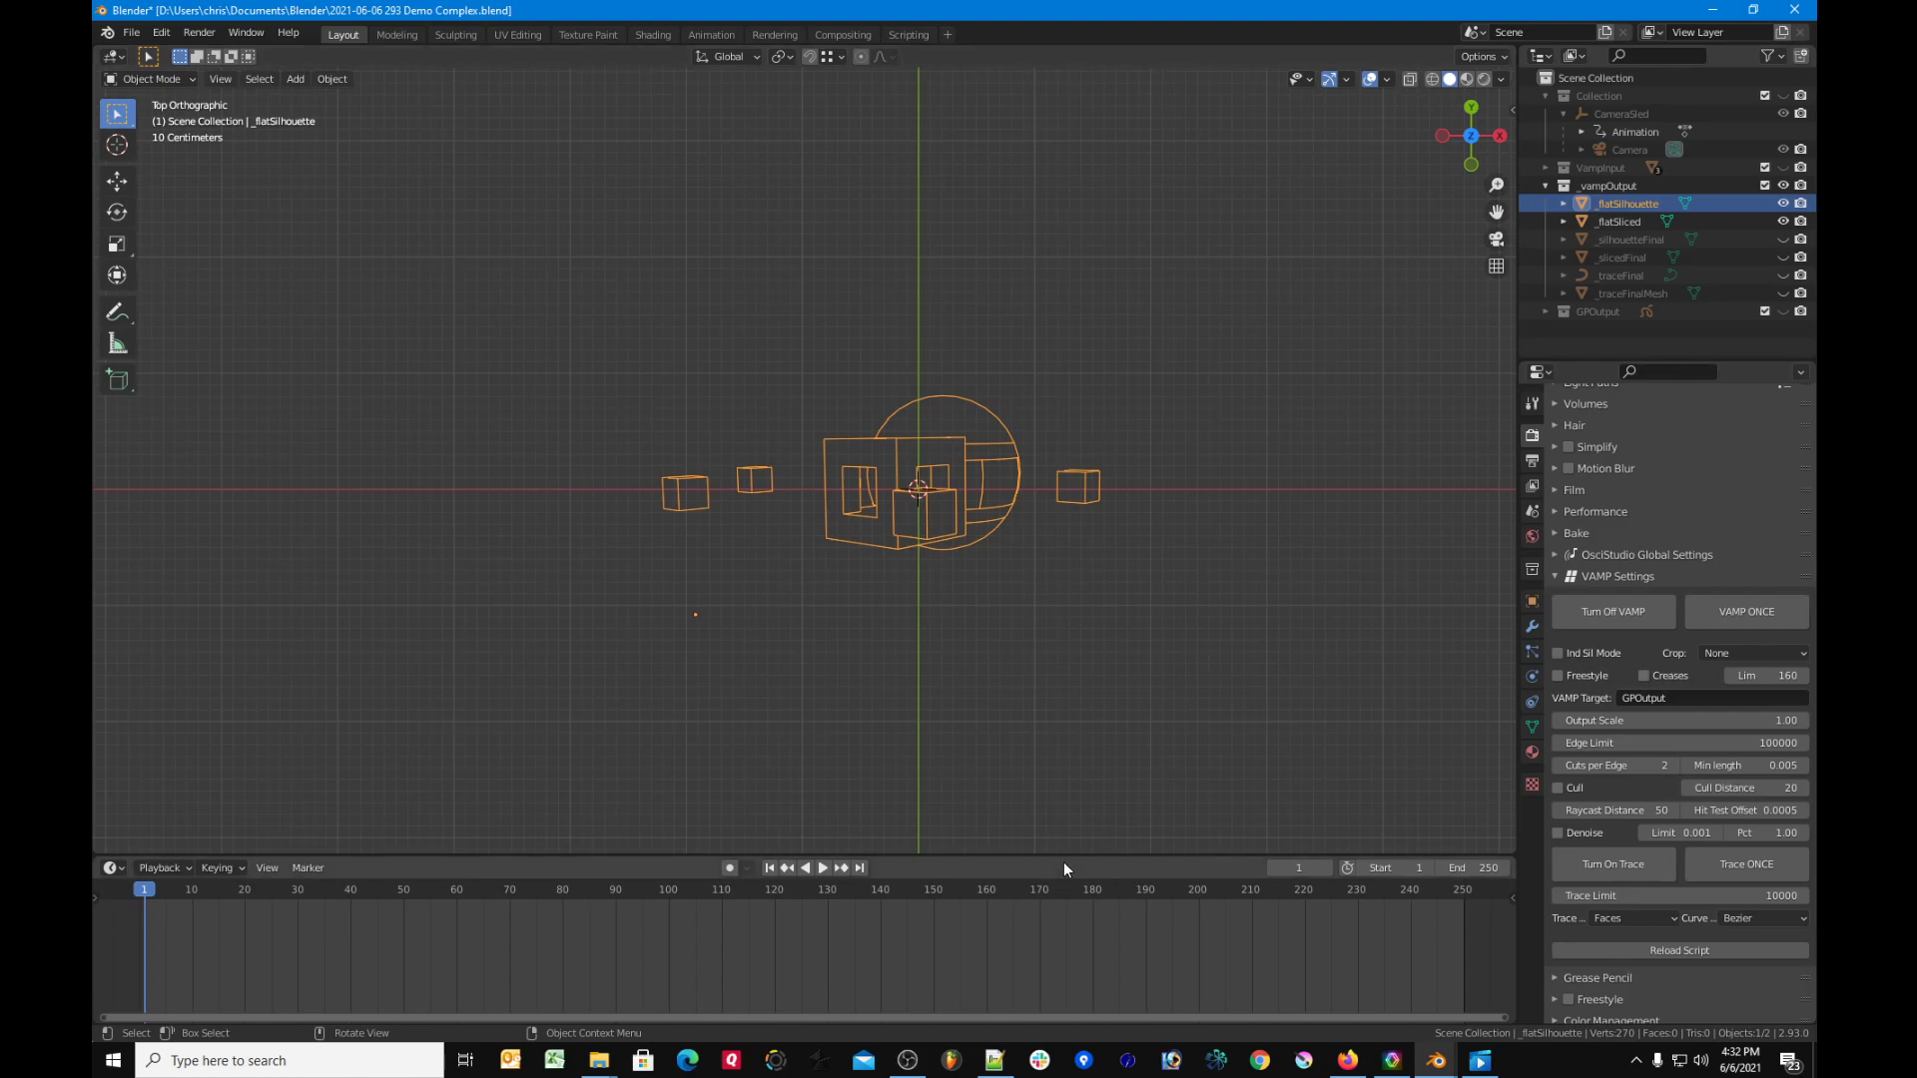
# Step: Raise the OsciStudio window slightly, collapse Blender's VAMP settings, and bring OsciStudio forward
pyautogui.click(1390, 1062)
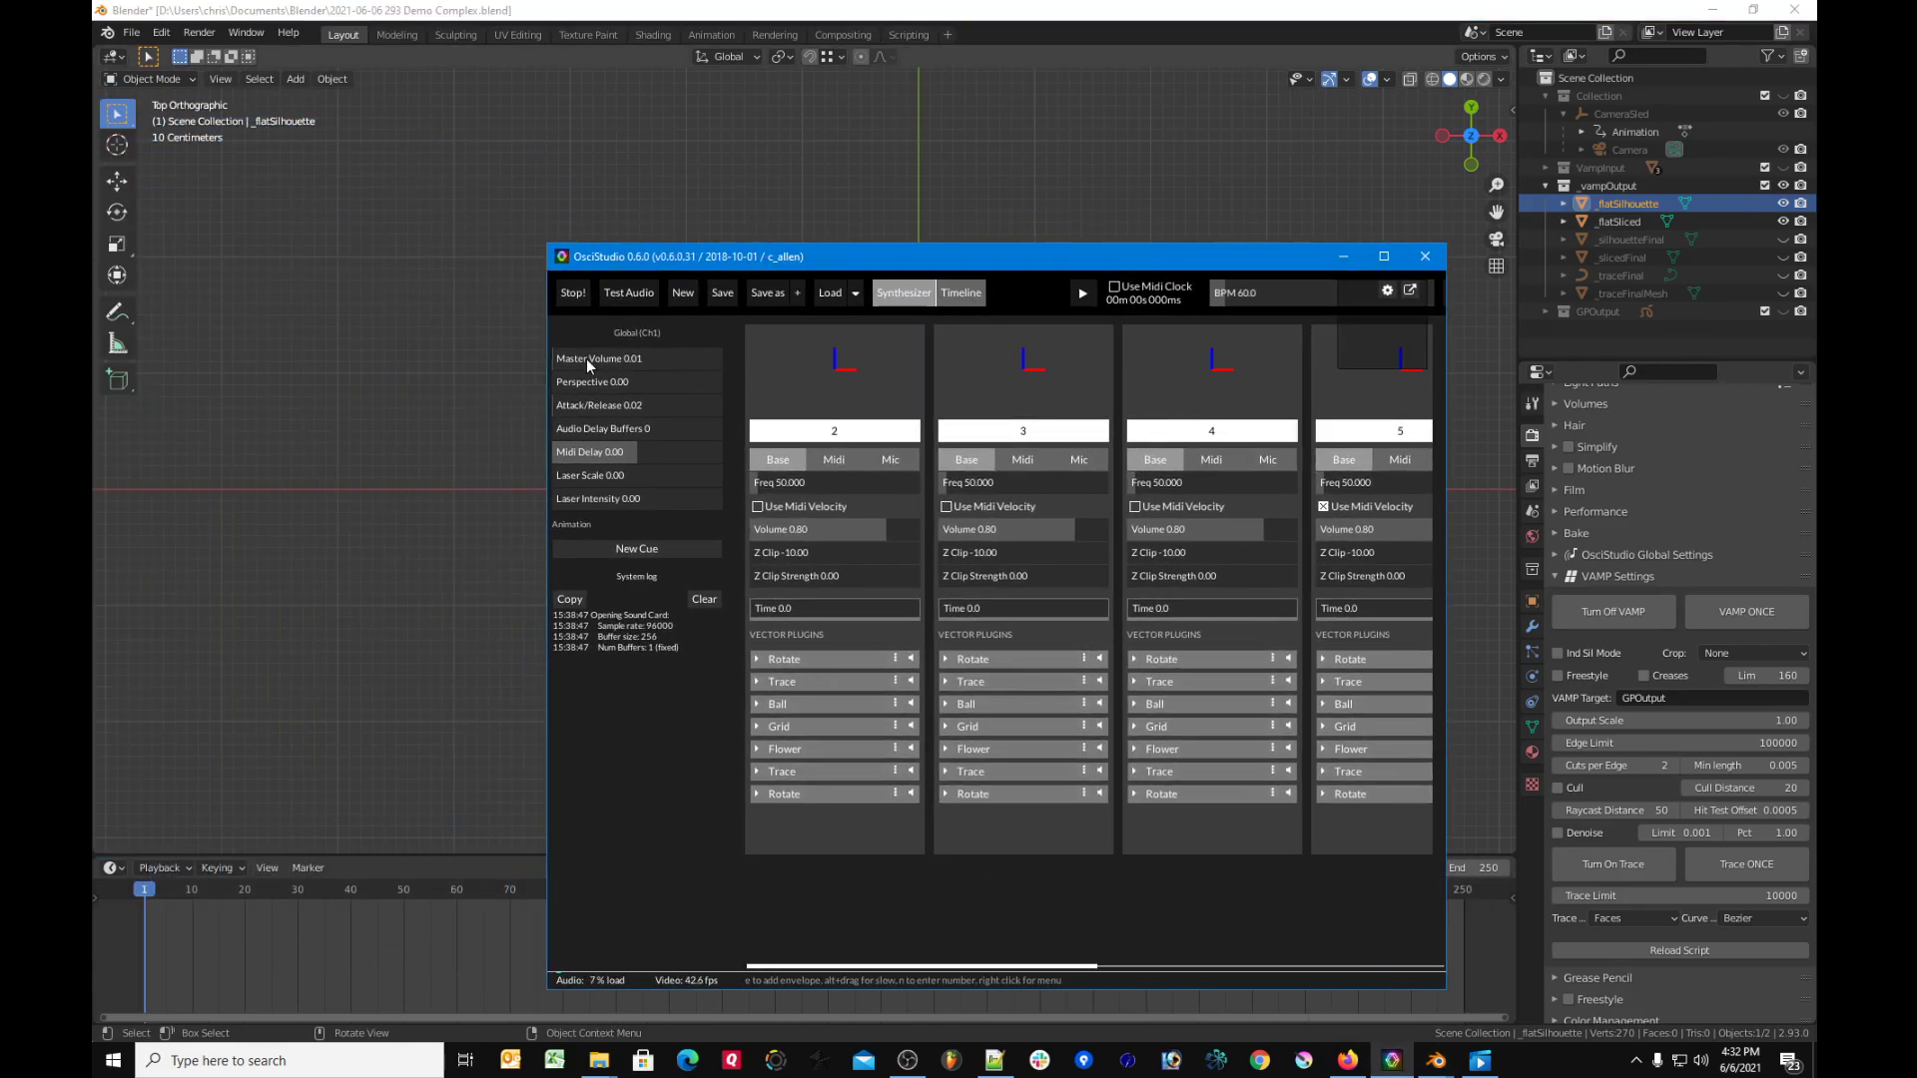
pyautogui.moveTo(853, 264); pyautogui.dragTo(533, 255)
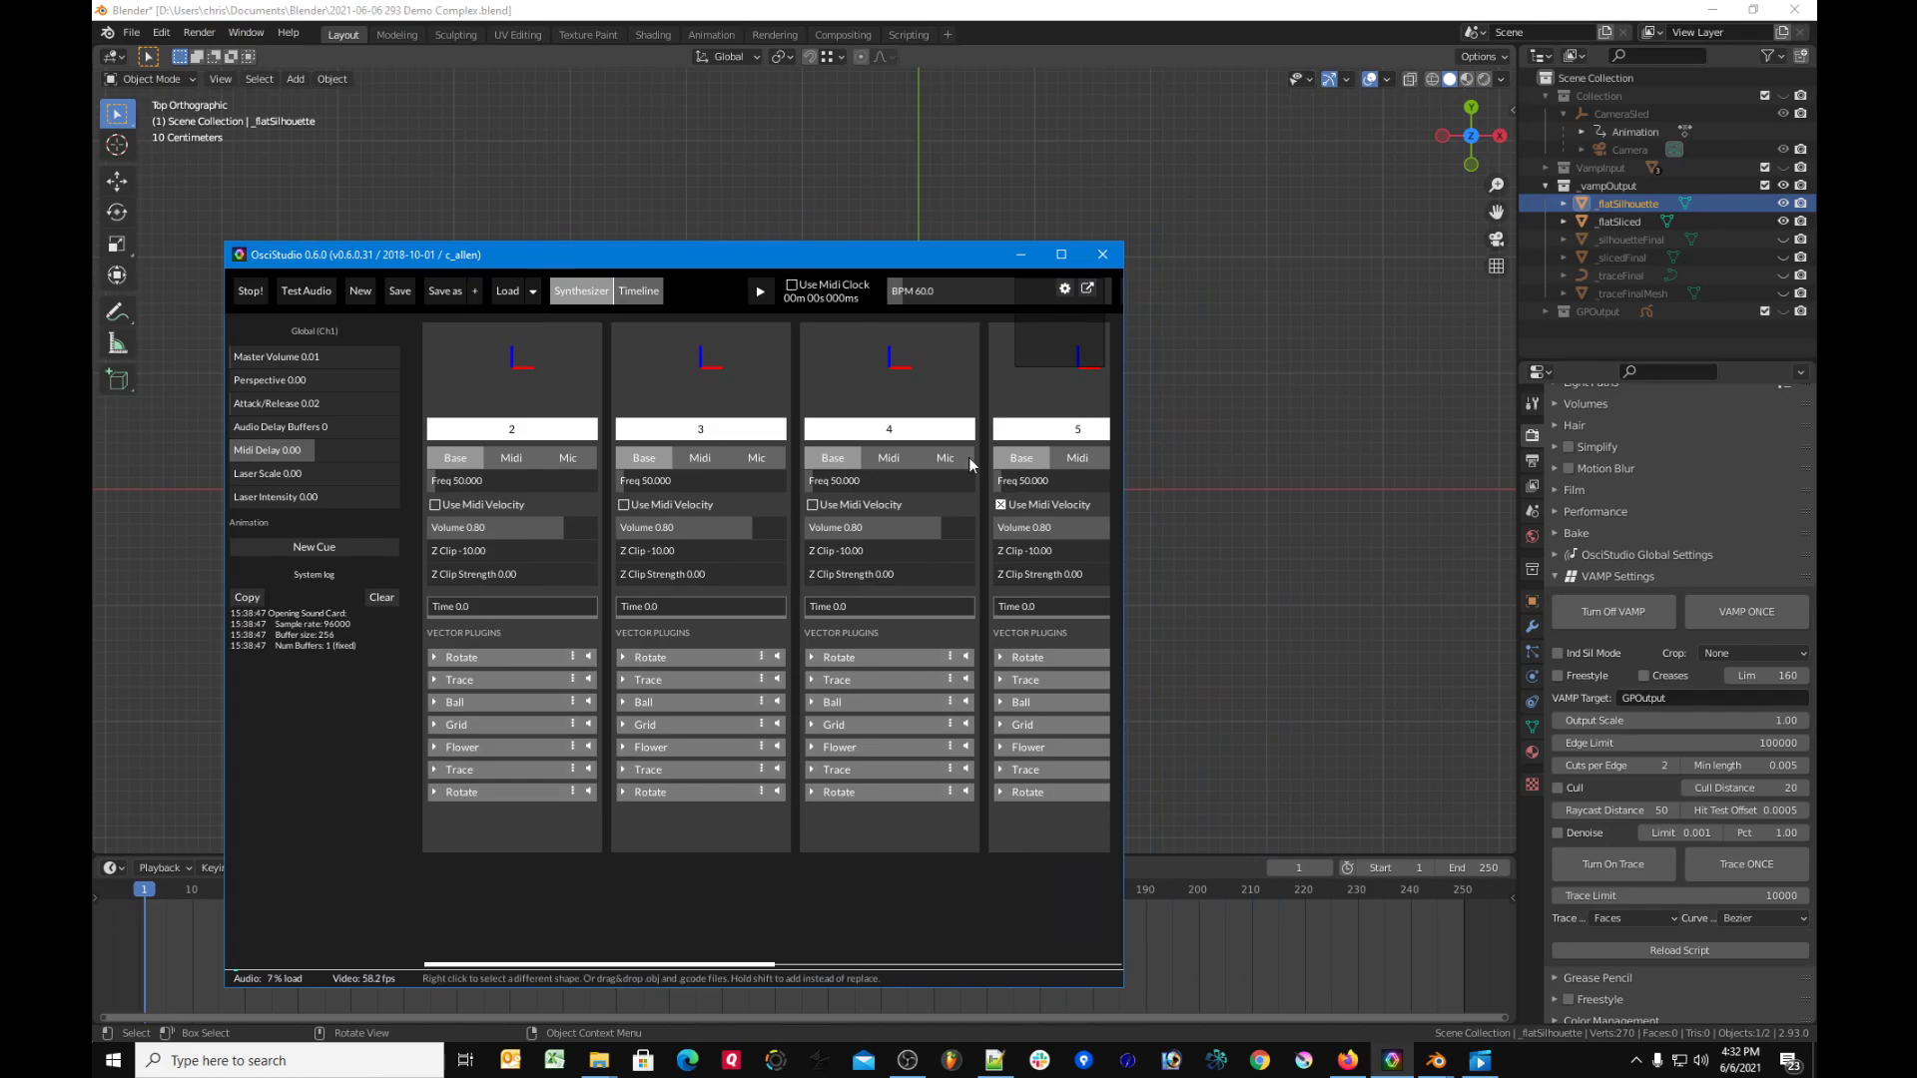
pyautogui.click(1554, 577)
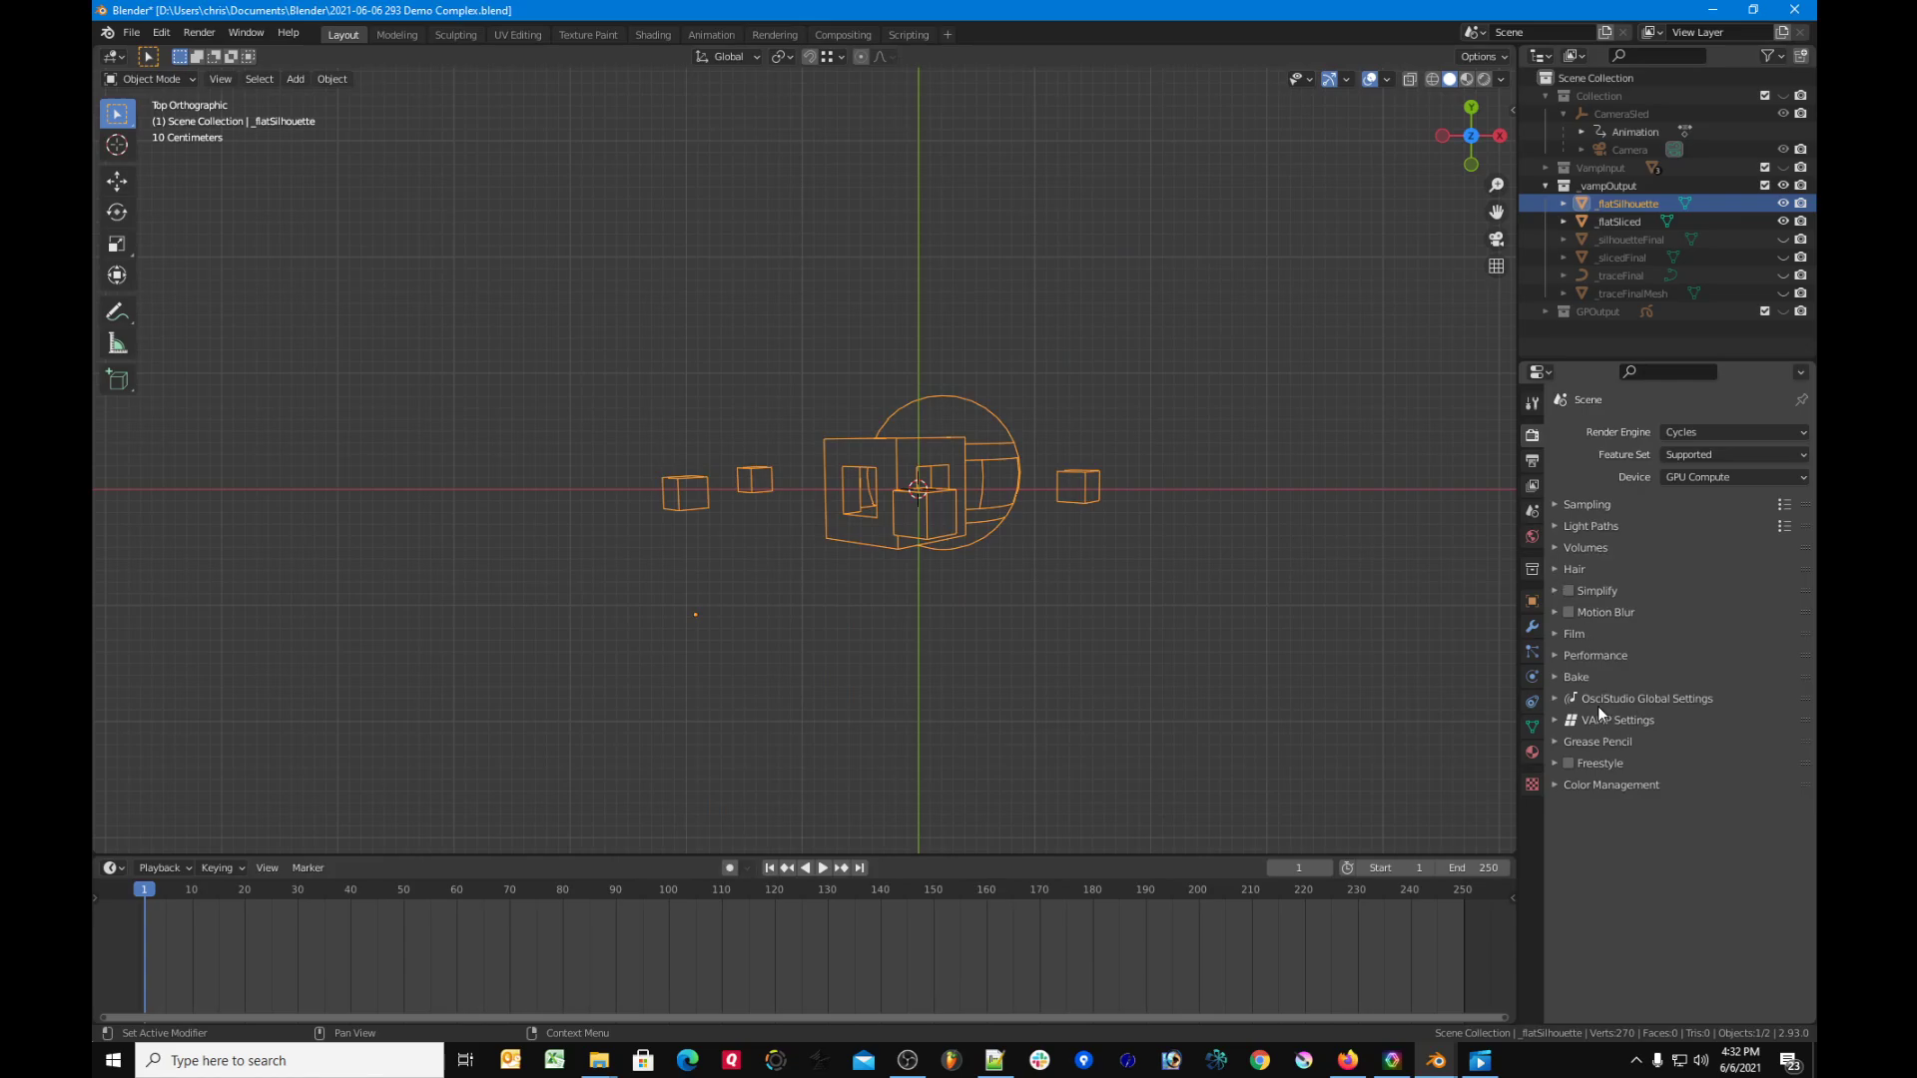
pyautogui.click(1392, 1061)
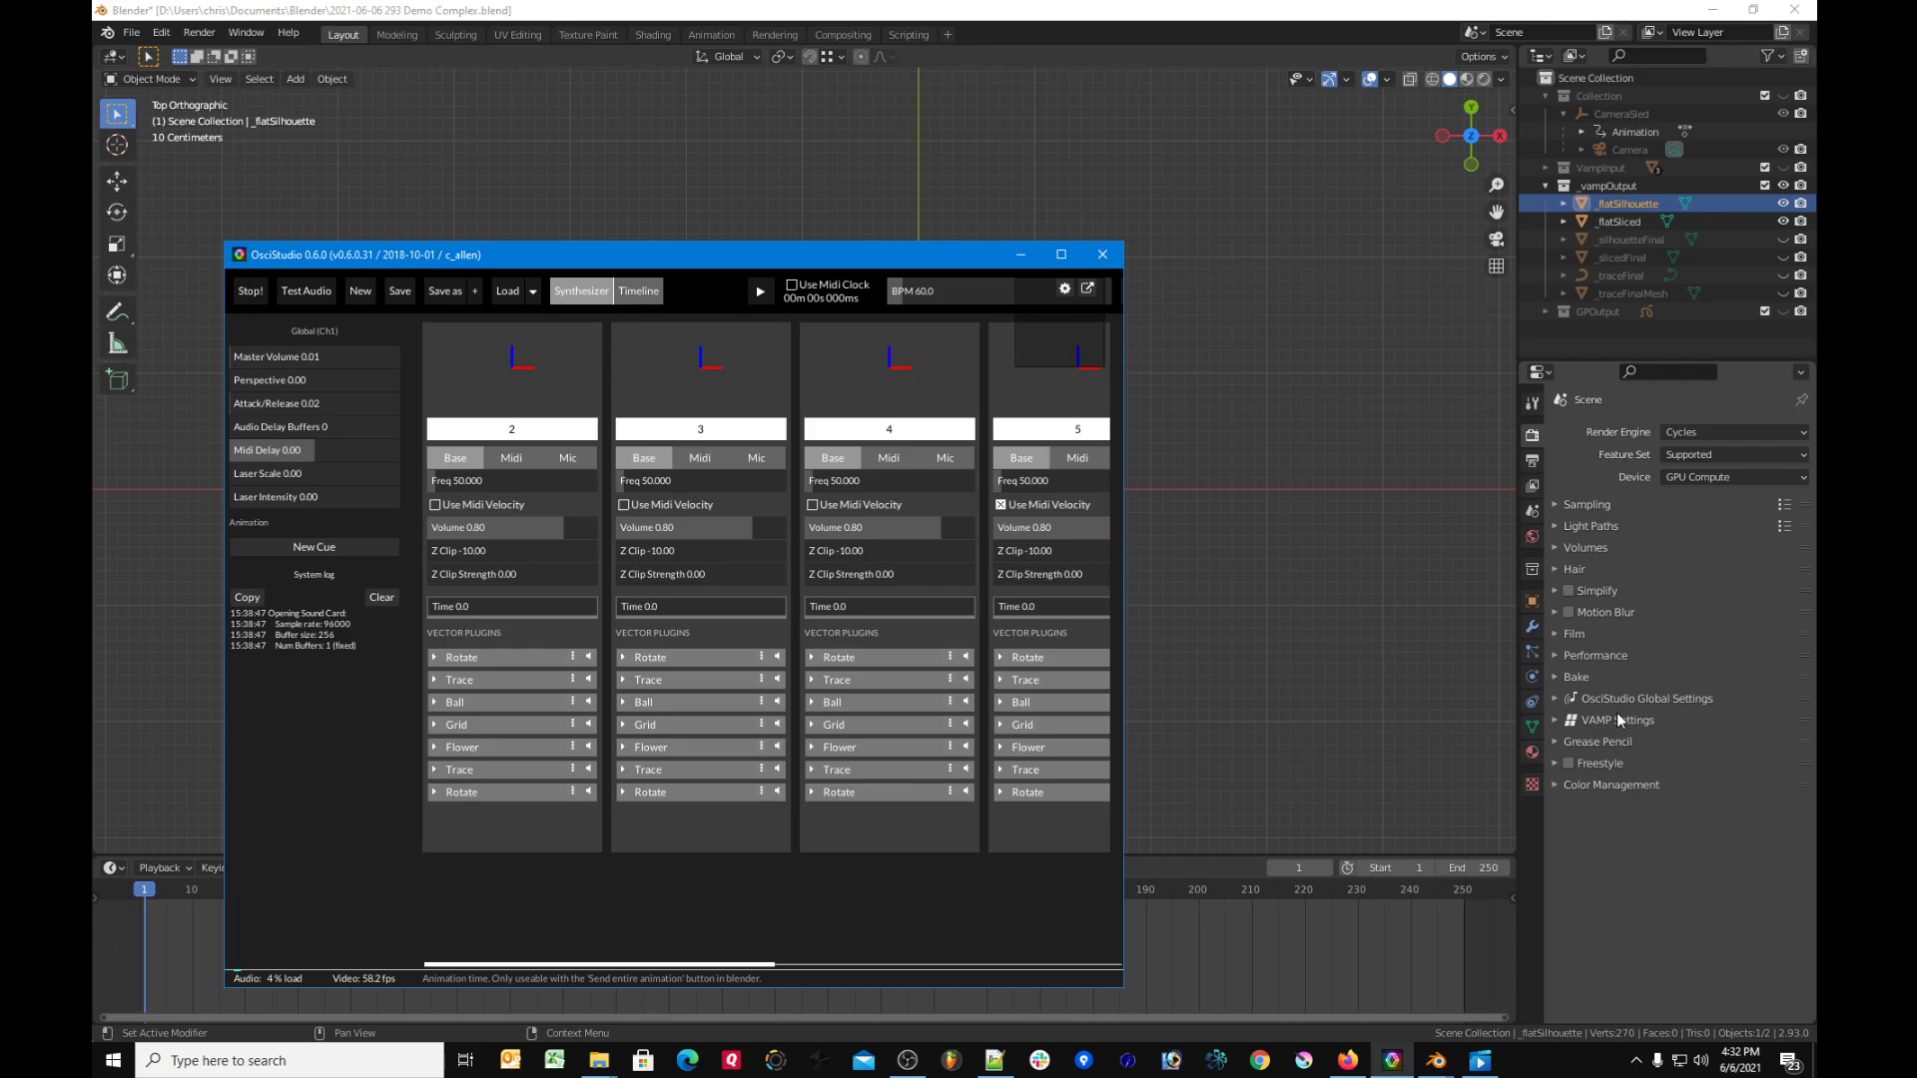
# Step: Expand OsciStudio Global Settings in Blender and connect to OsciStudio on port 11995
pyautogui.click(1556, 699)
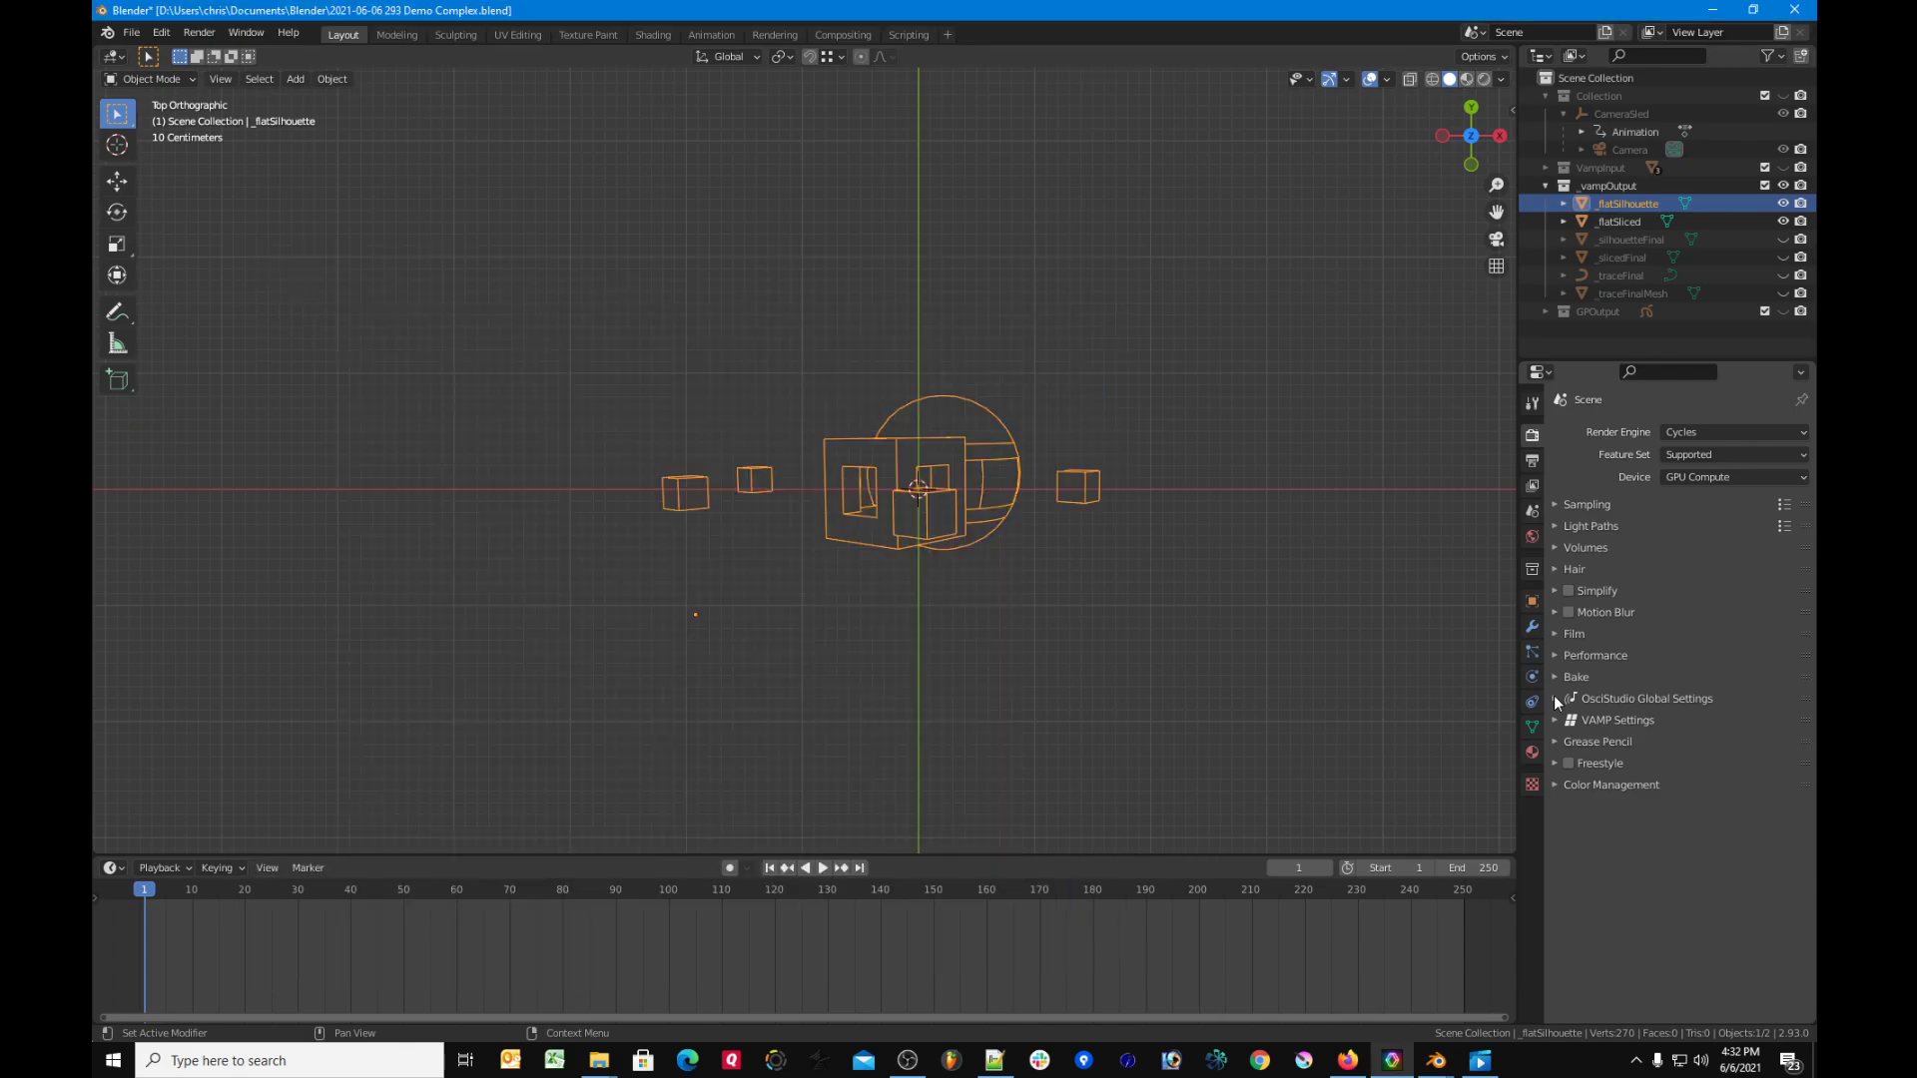
pyautogui.click(1554, 697)
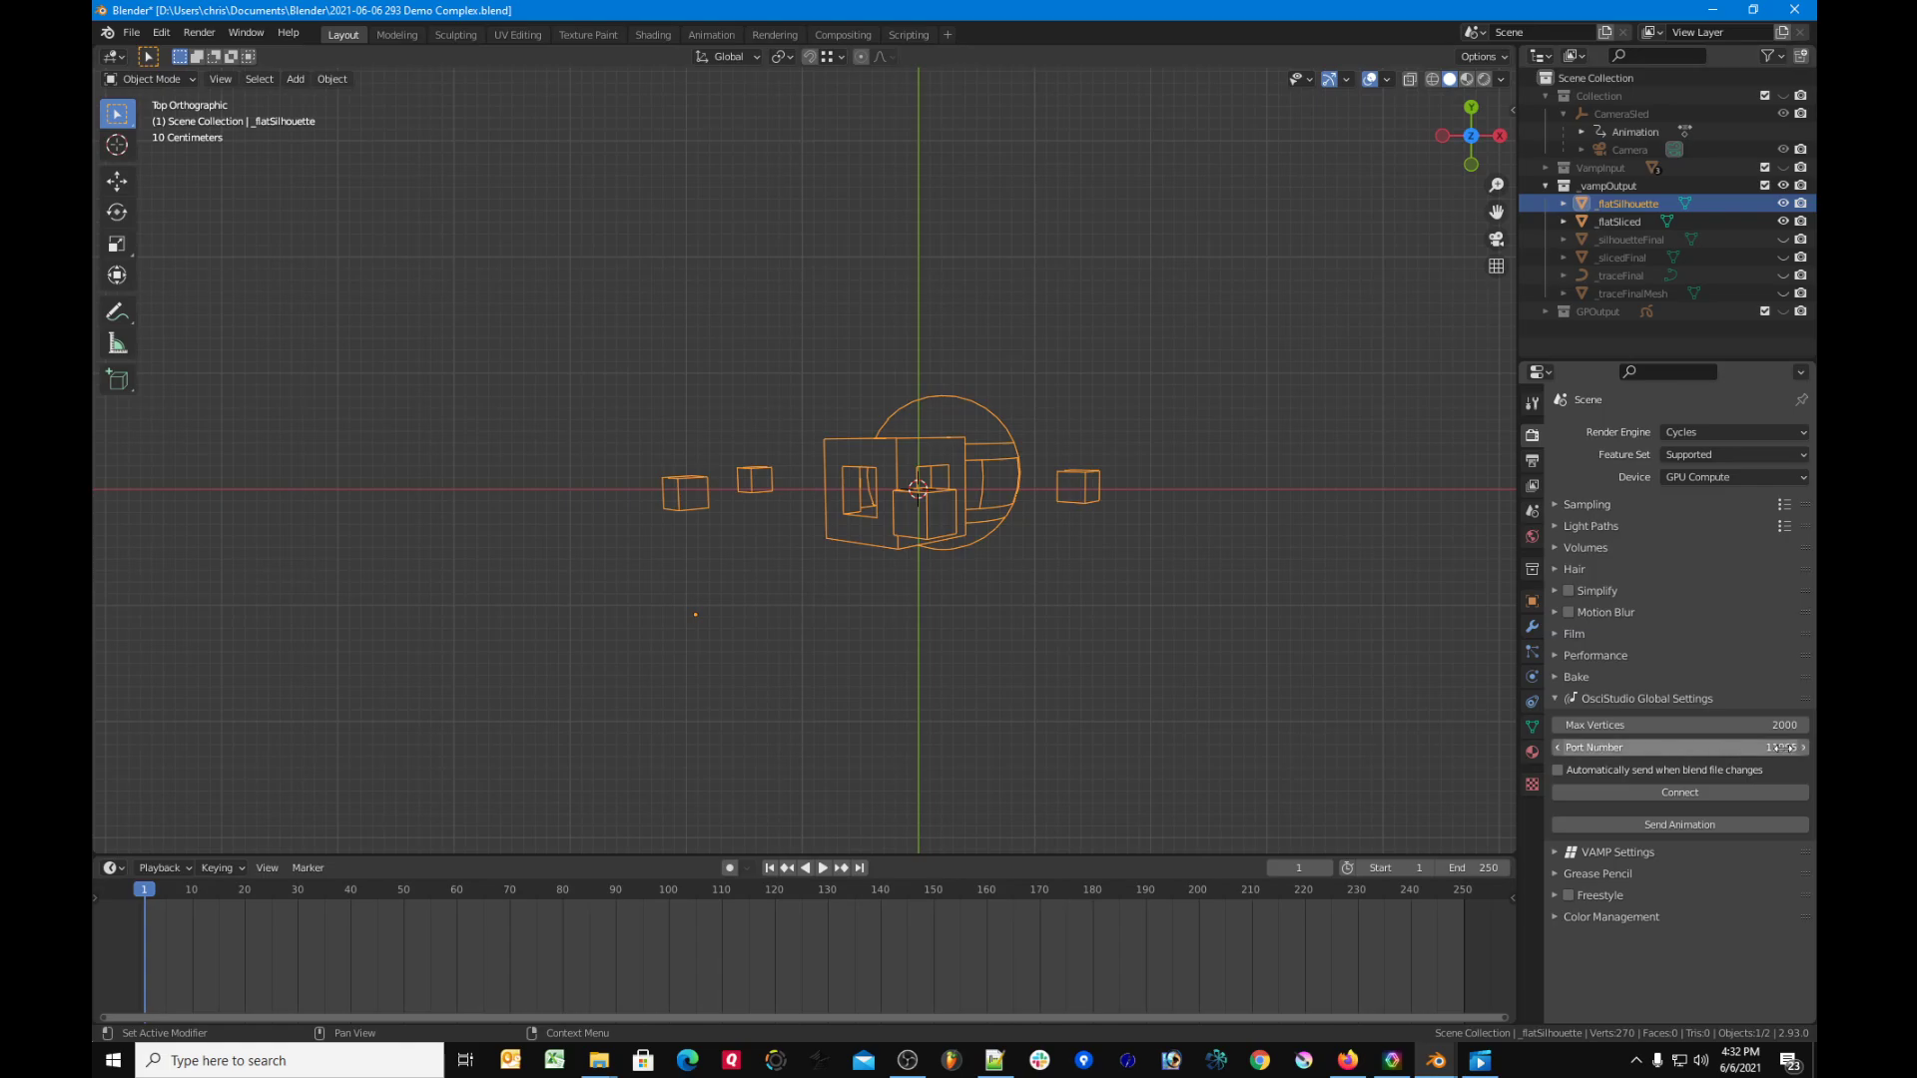
pyautogui.click(1678, 792)
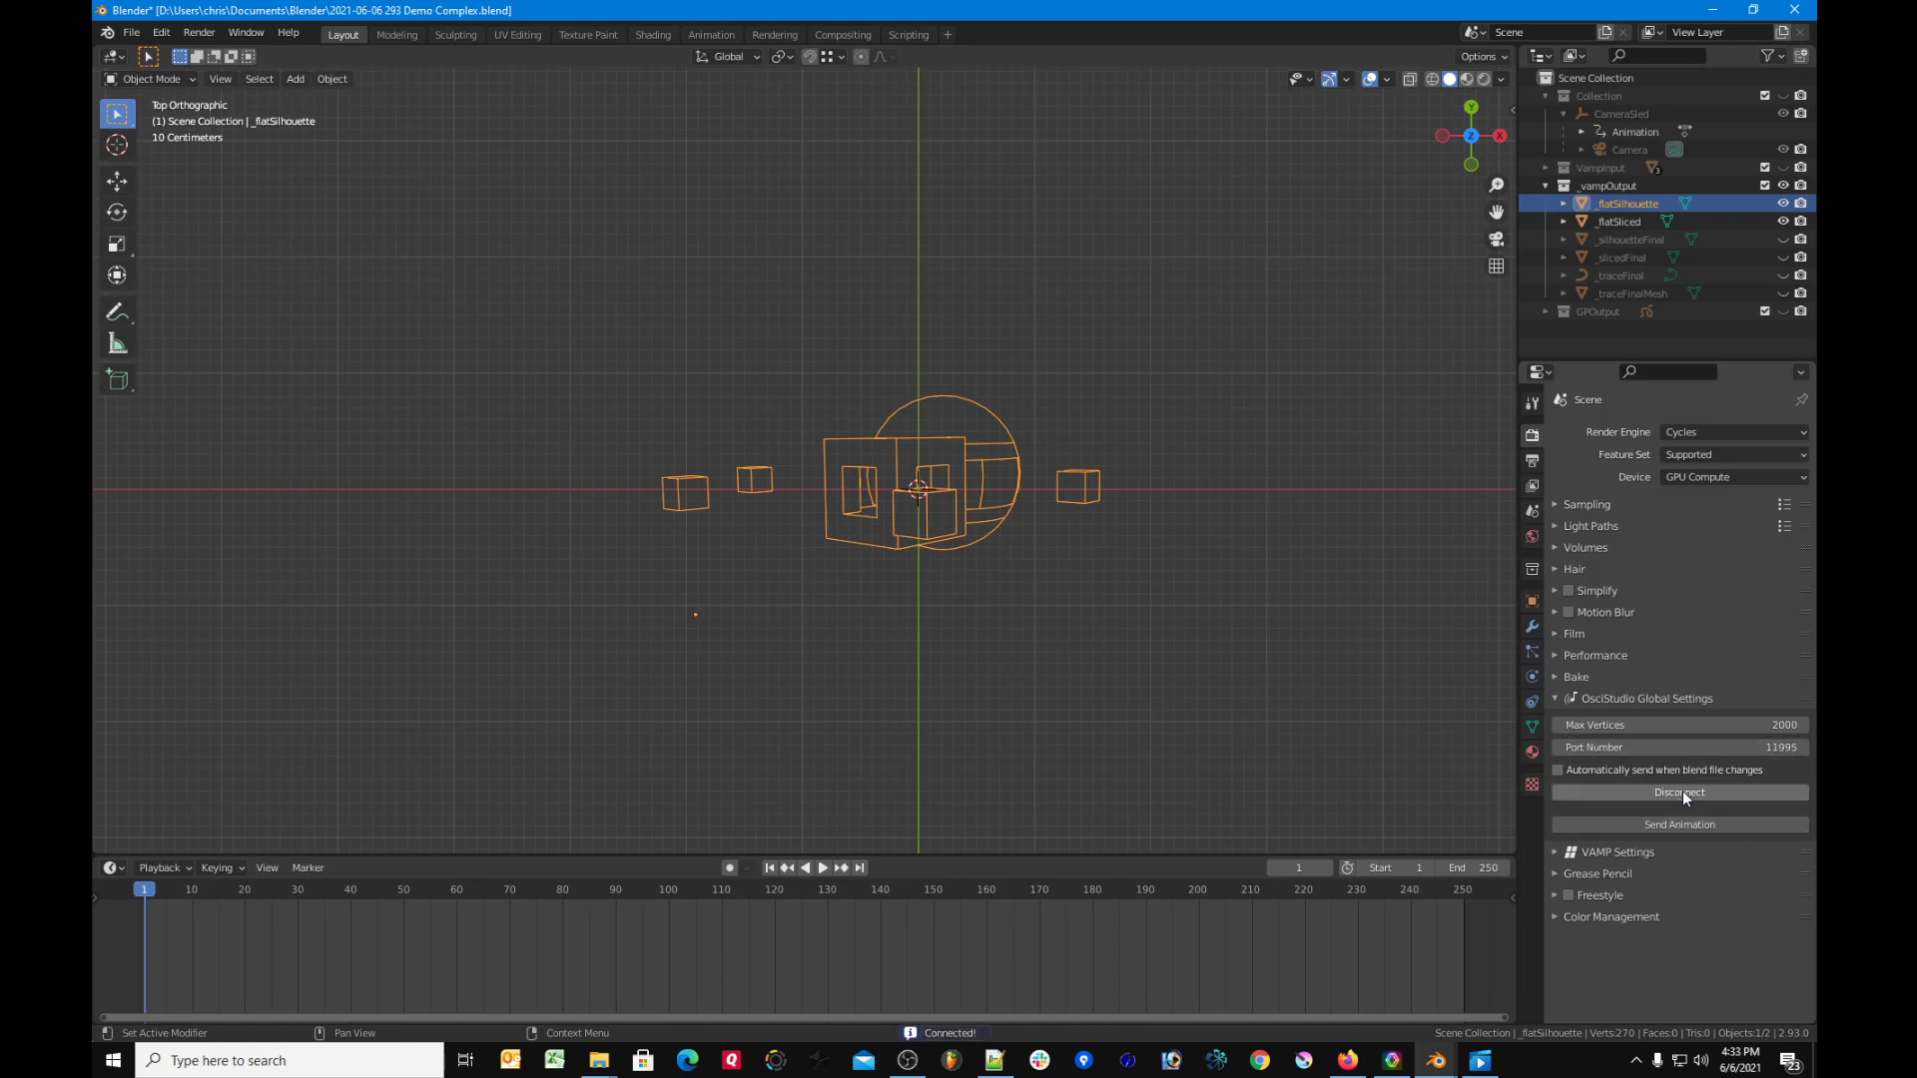
# Step: Turn on 'Automatically send when blend file changes' and check the OsciStudio and Blender windows
pyautogui.click(1393, 1062)
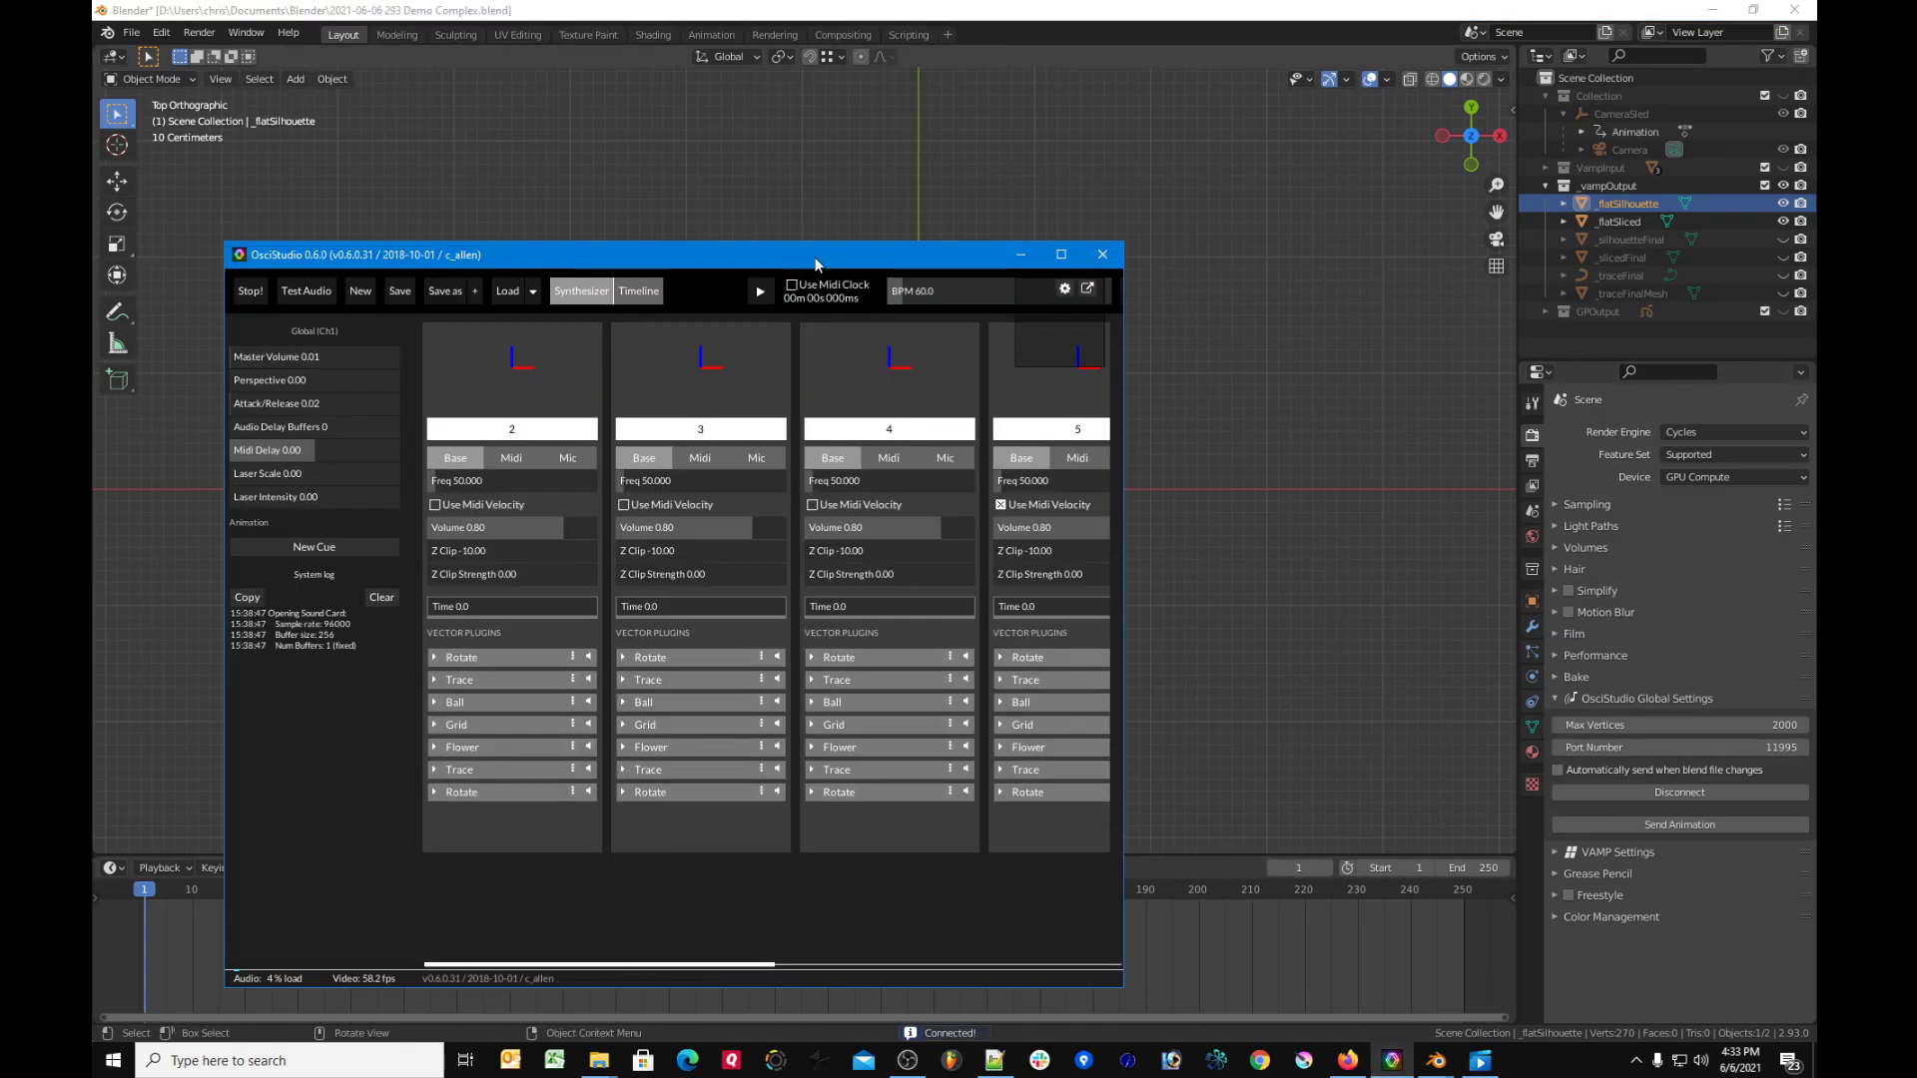
pyautogui.moveTo(815, 264); pyautogui.dragTo(886, 259)
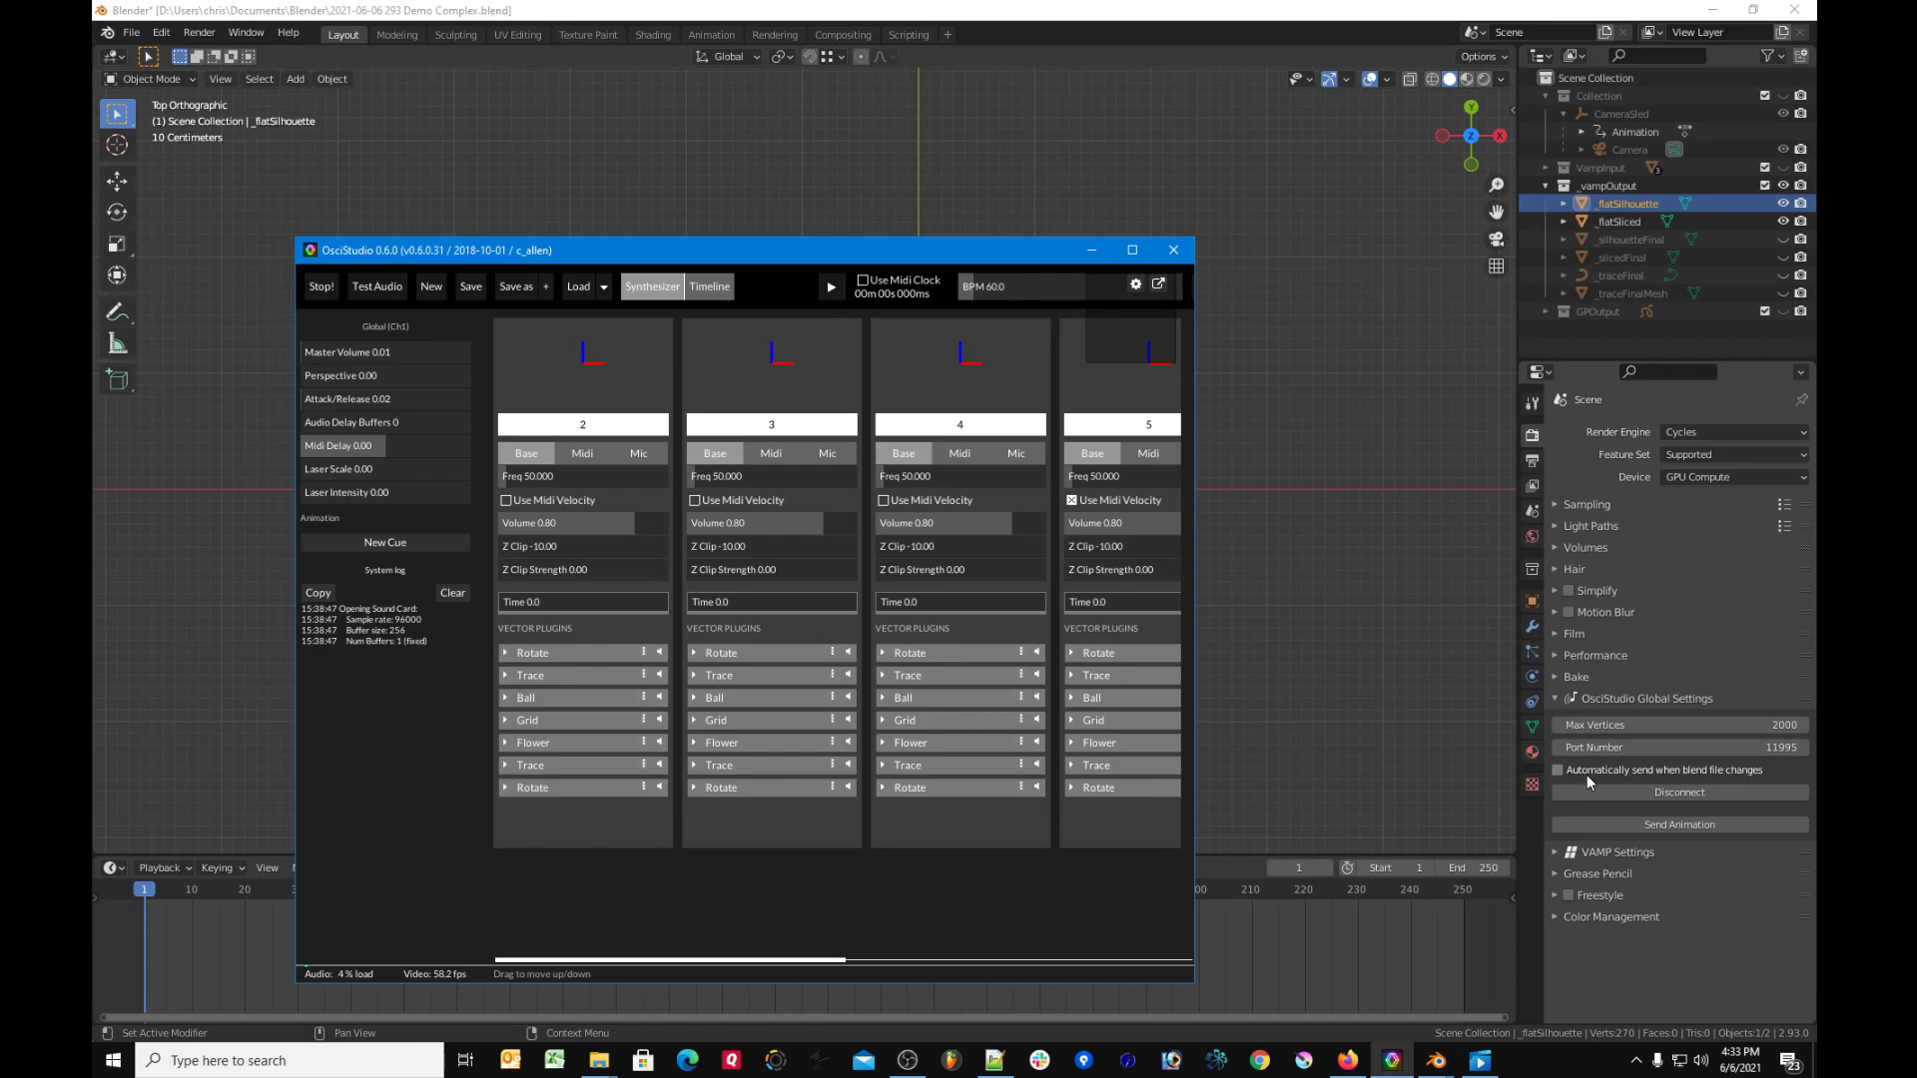
pyautogui.click(1556, 769)
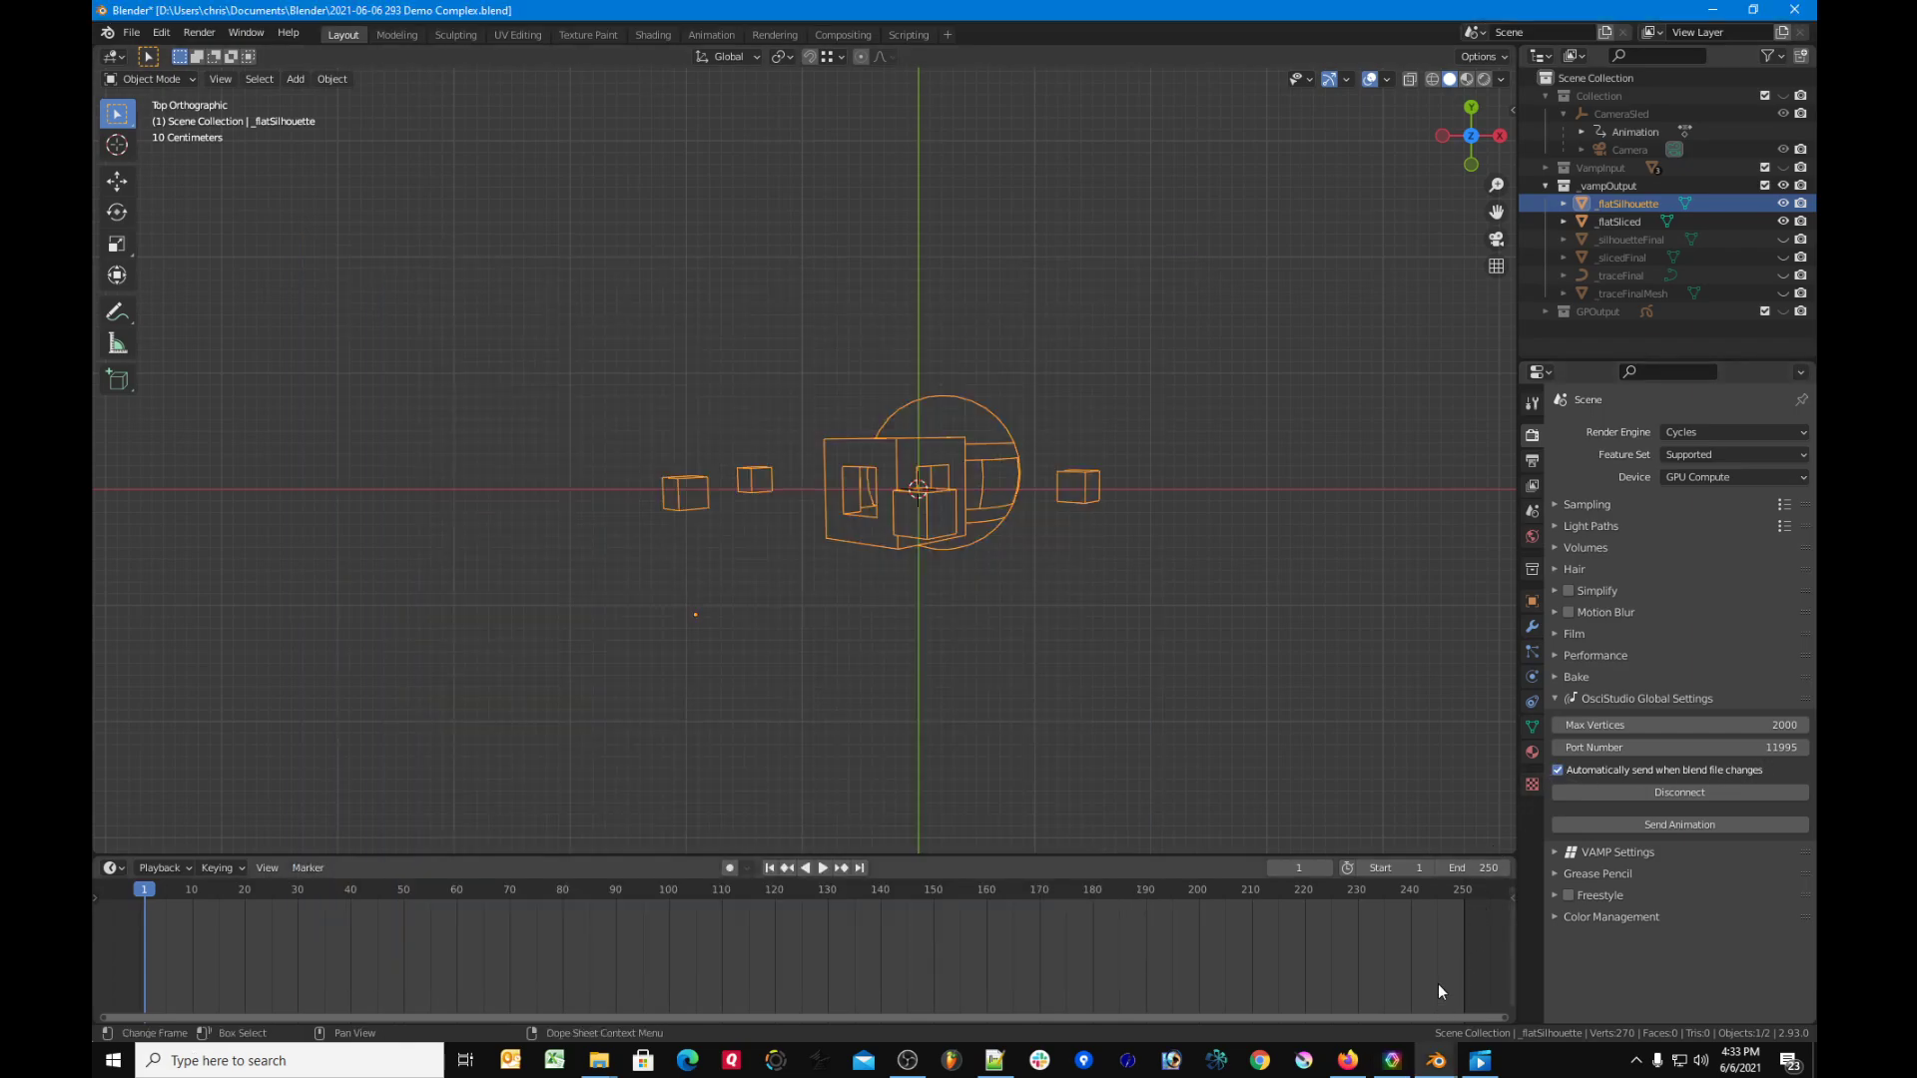
pyautogui.click(1435, 1061)
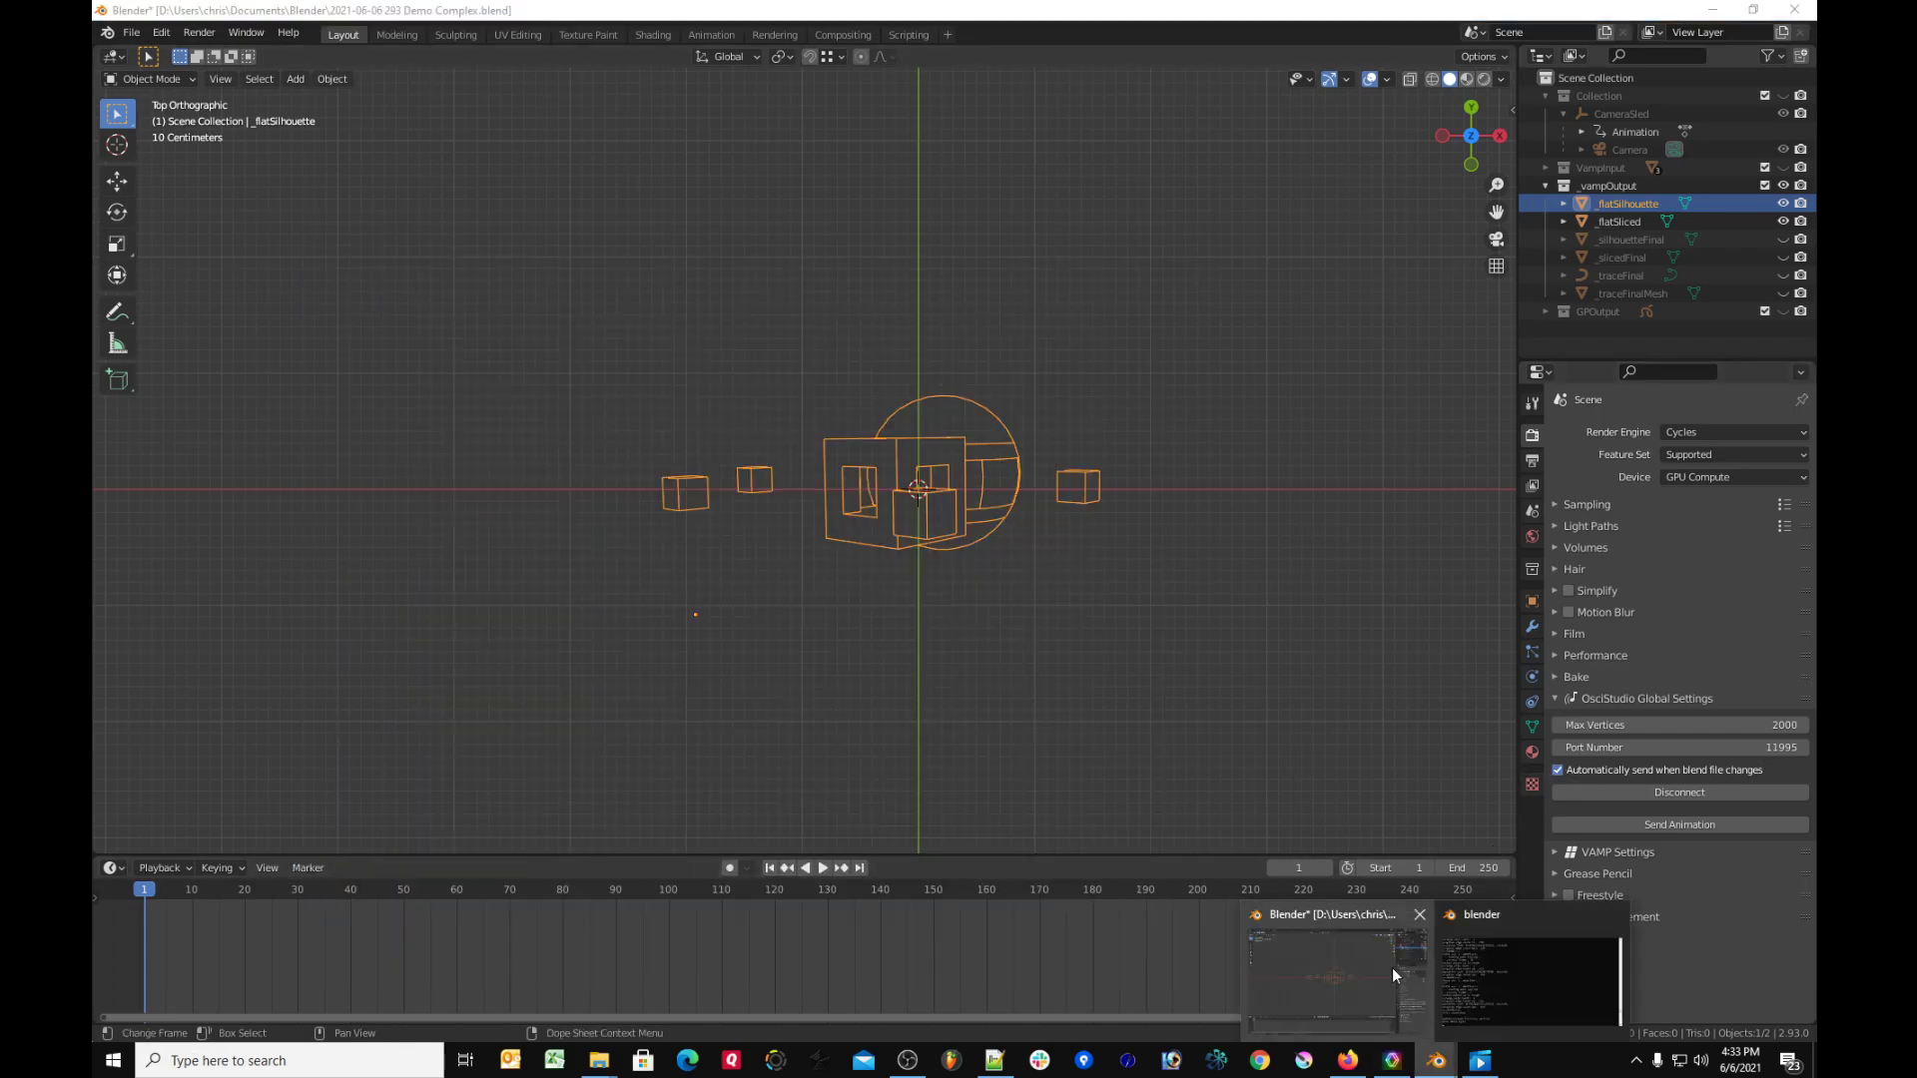
# Step: Open OsciStudio's Oscilloscope Preview in its own window and arrange it beside OsciStudio
pyautogui.click(1398, 1058)
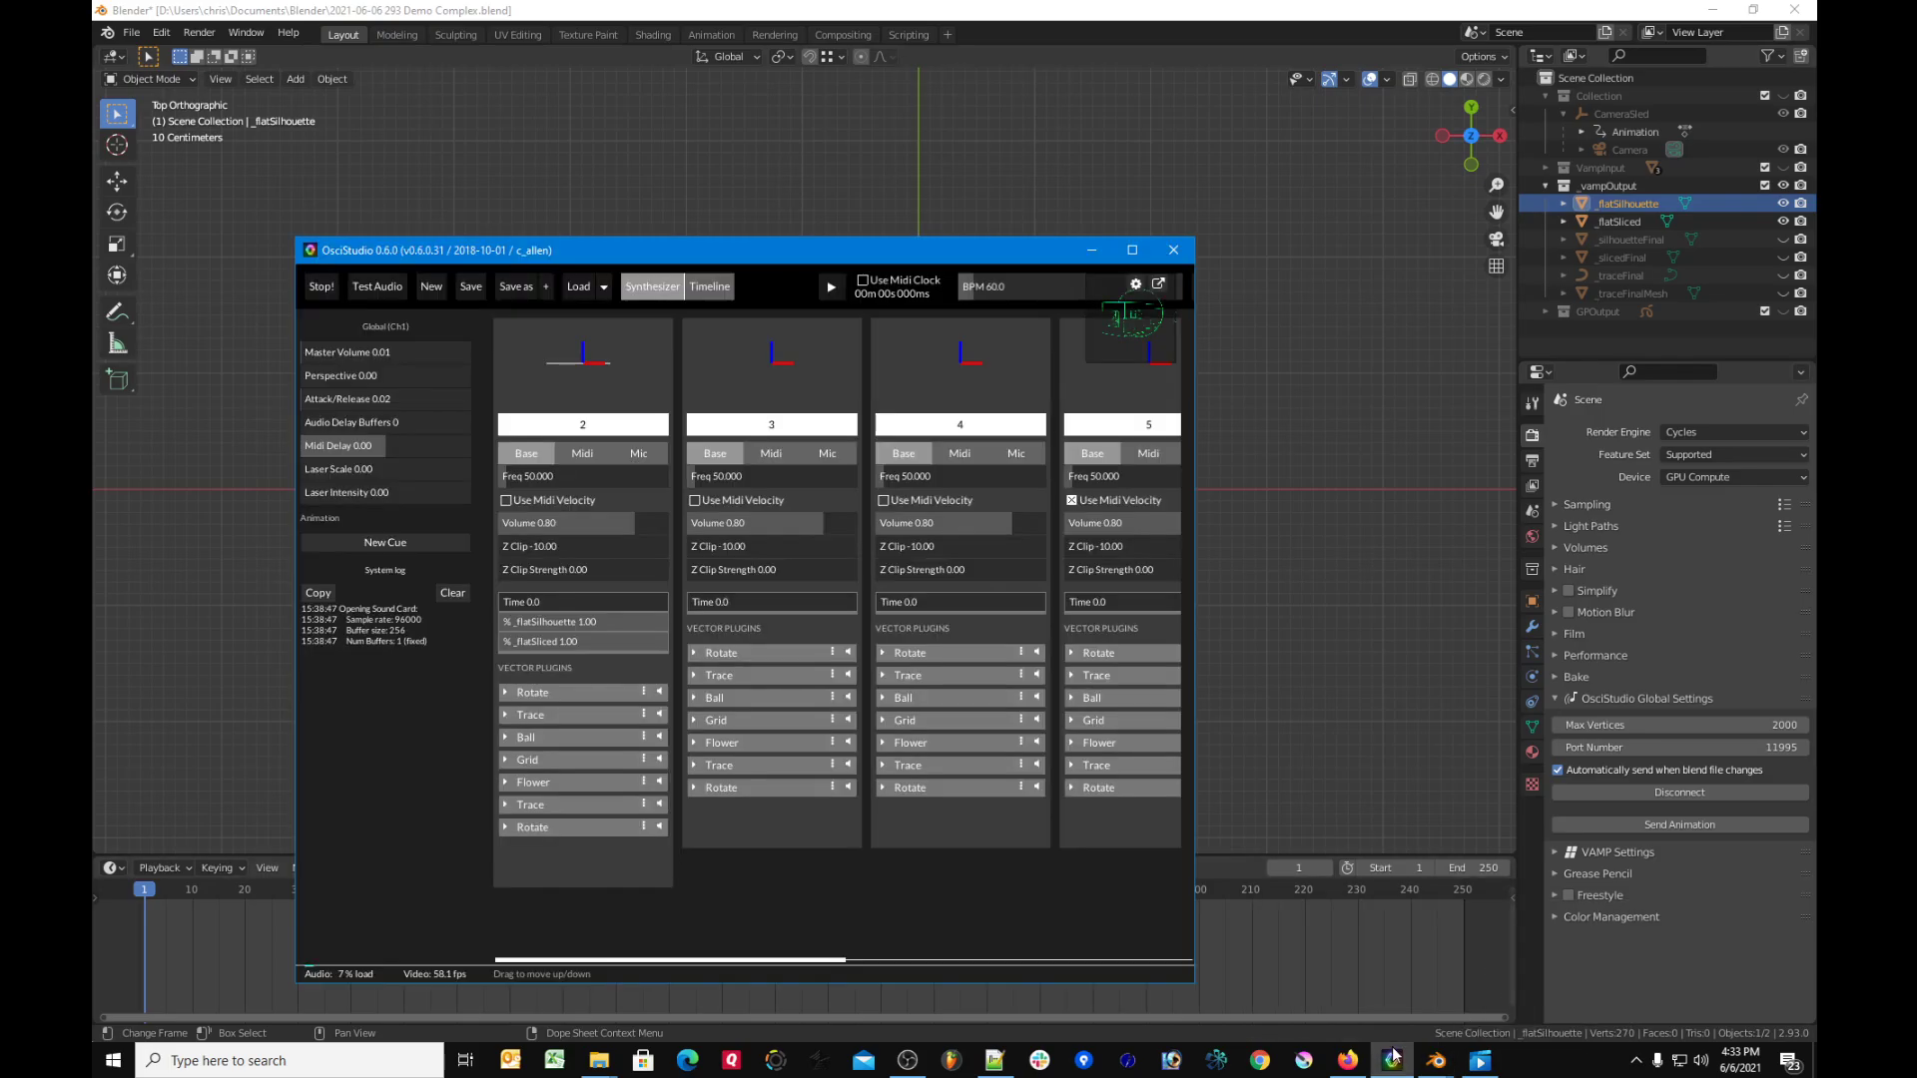
pyautogui.click(1169, 266)
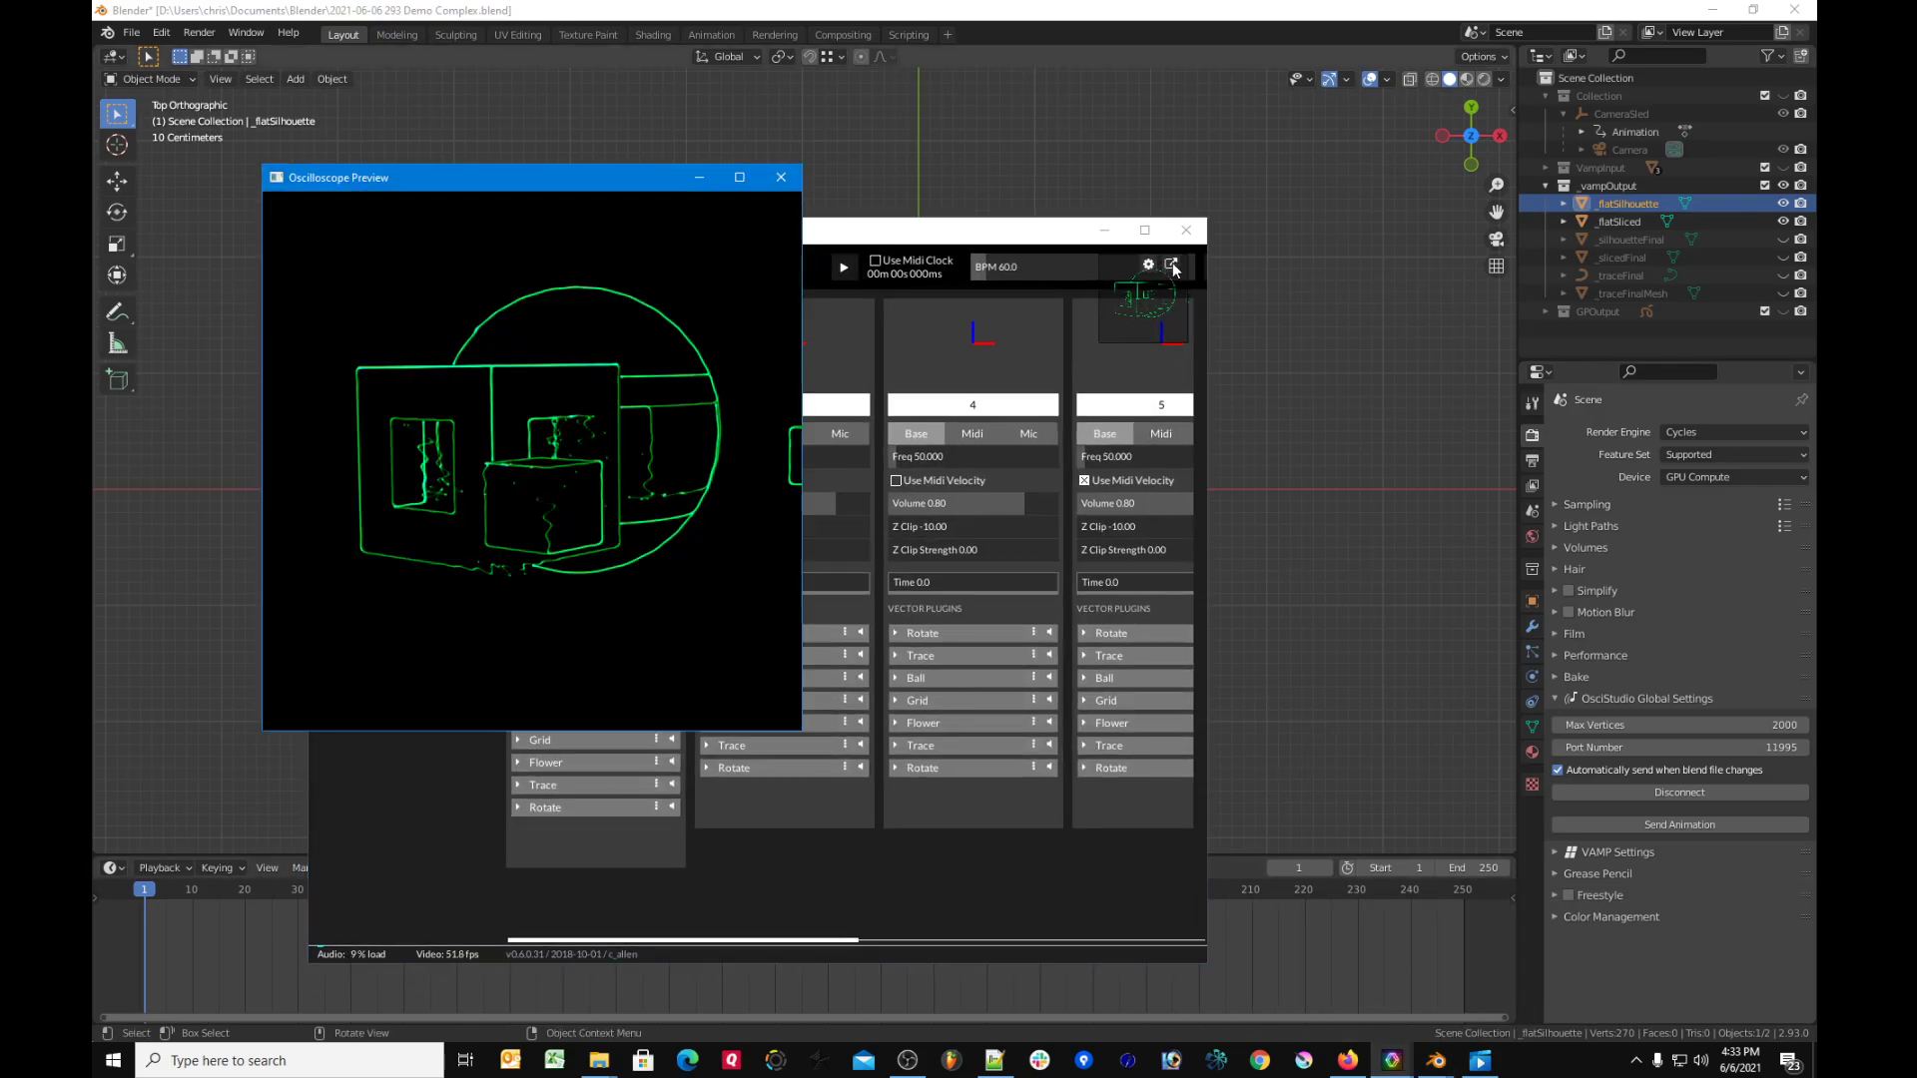
pyautogui.moveTo(633, 179); pyautogui.dragTo(1352, 309)
pyautogui.moveTo(917, 242); pyautogui.dragTo(683, 284)
pyautogui.moveTo(1238, 317); pyautogui.dragTo(1332, 244)
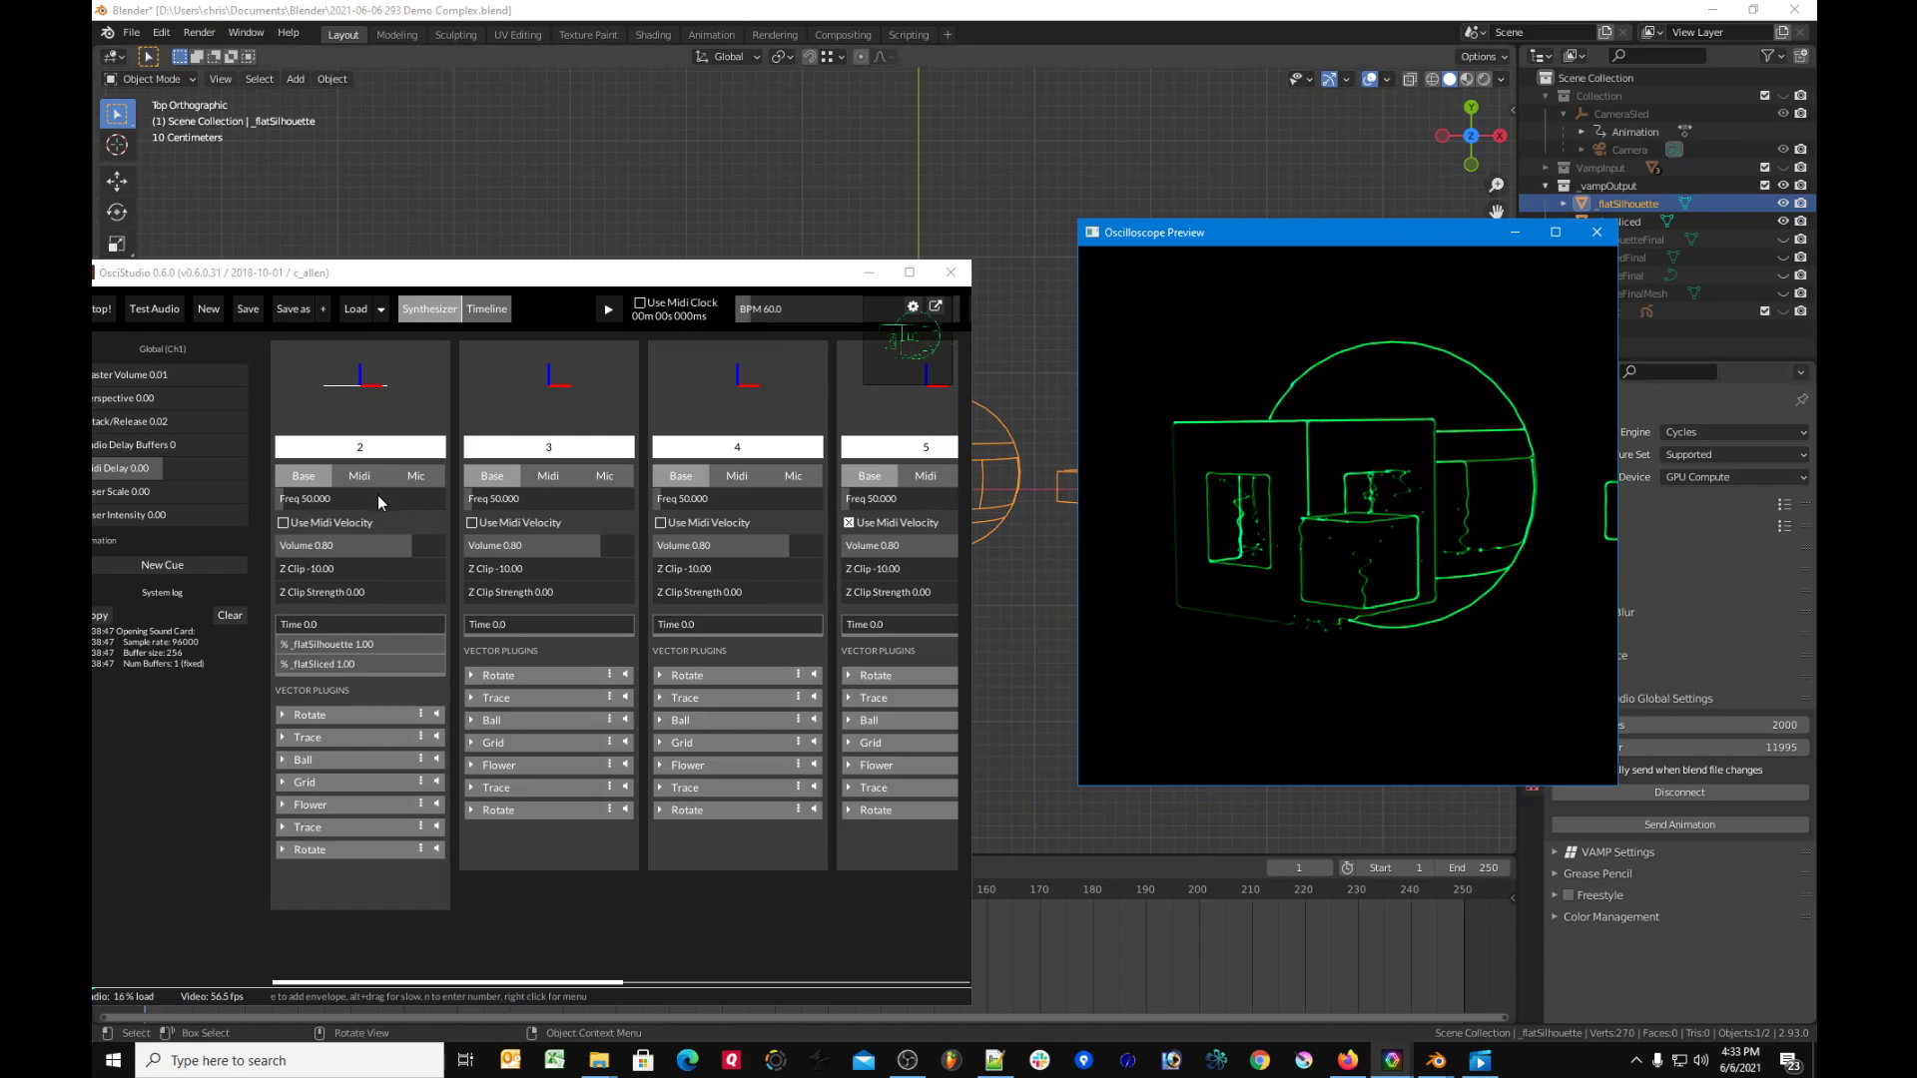
pyautogui.click(350, 480)
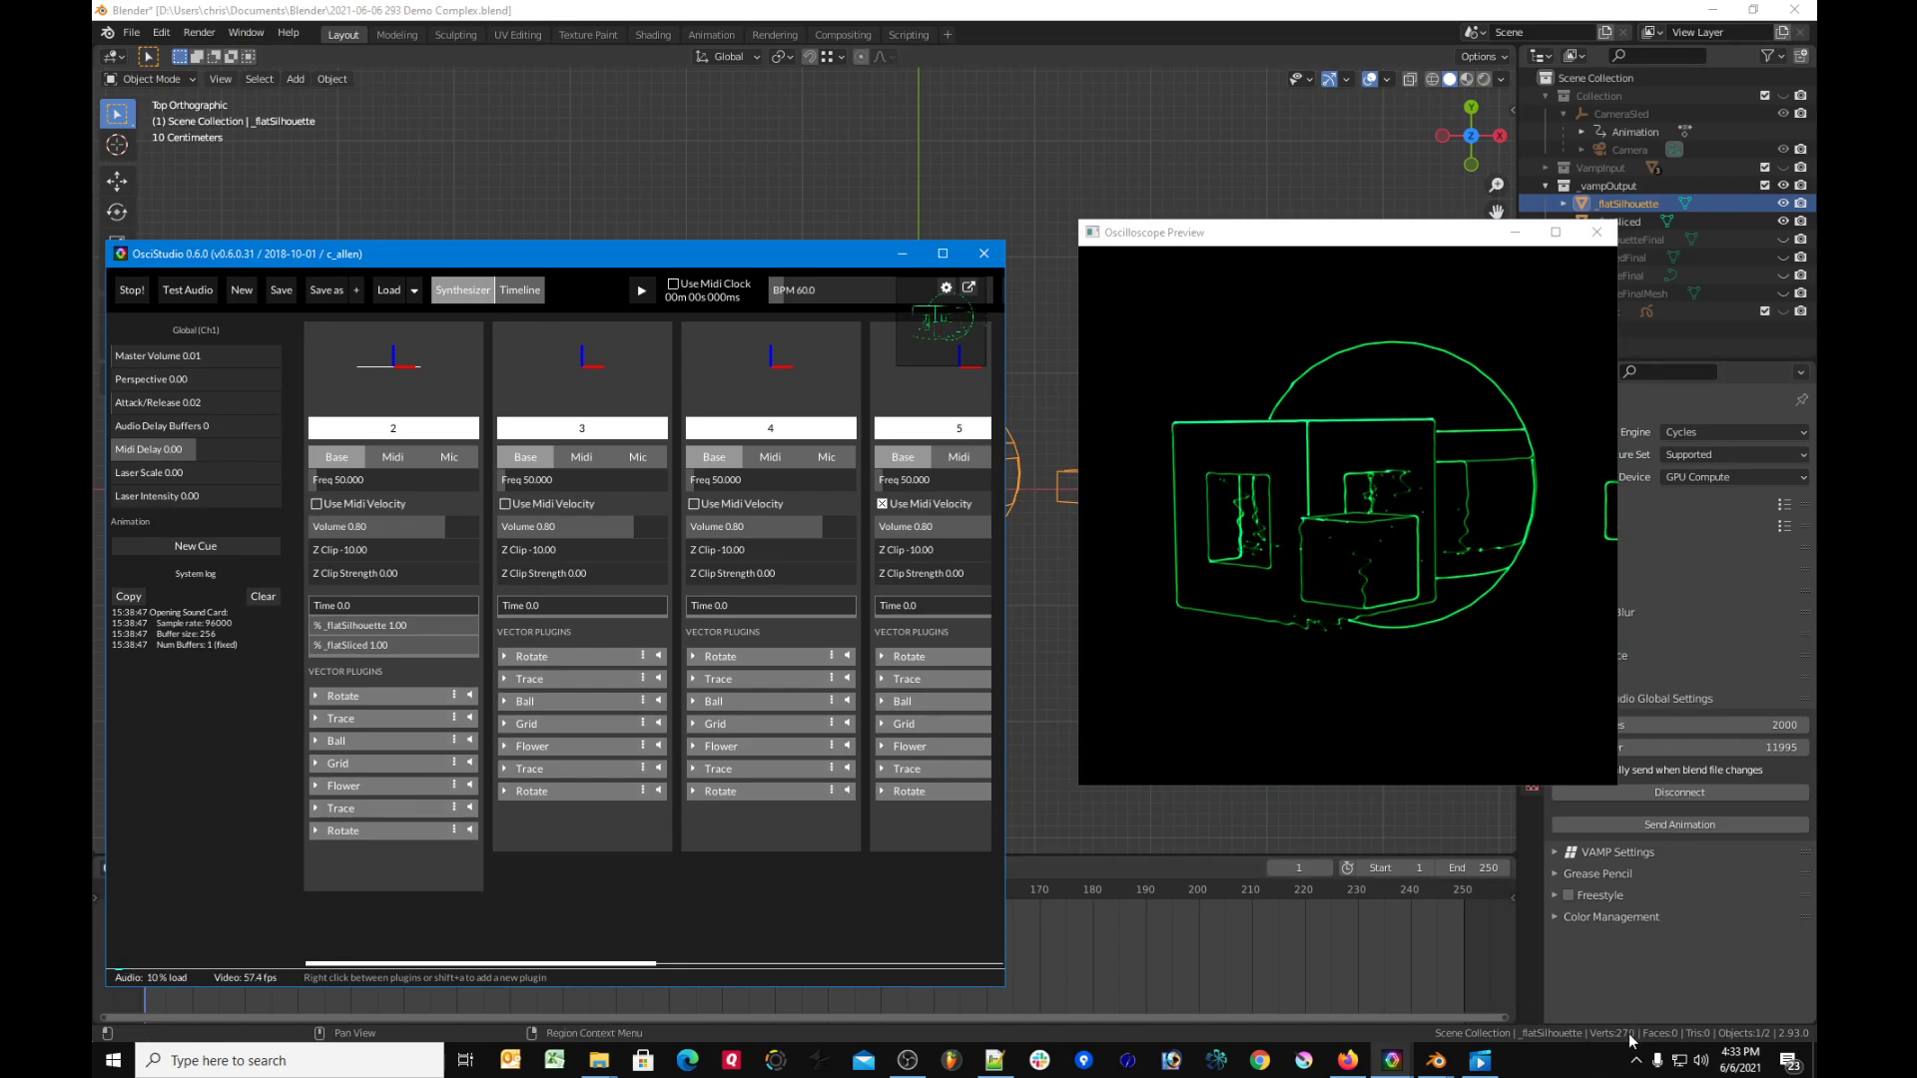
pyautogui.moveTo(1398, 231); pyautogui.dragTo(1357, 308)
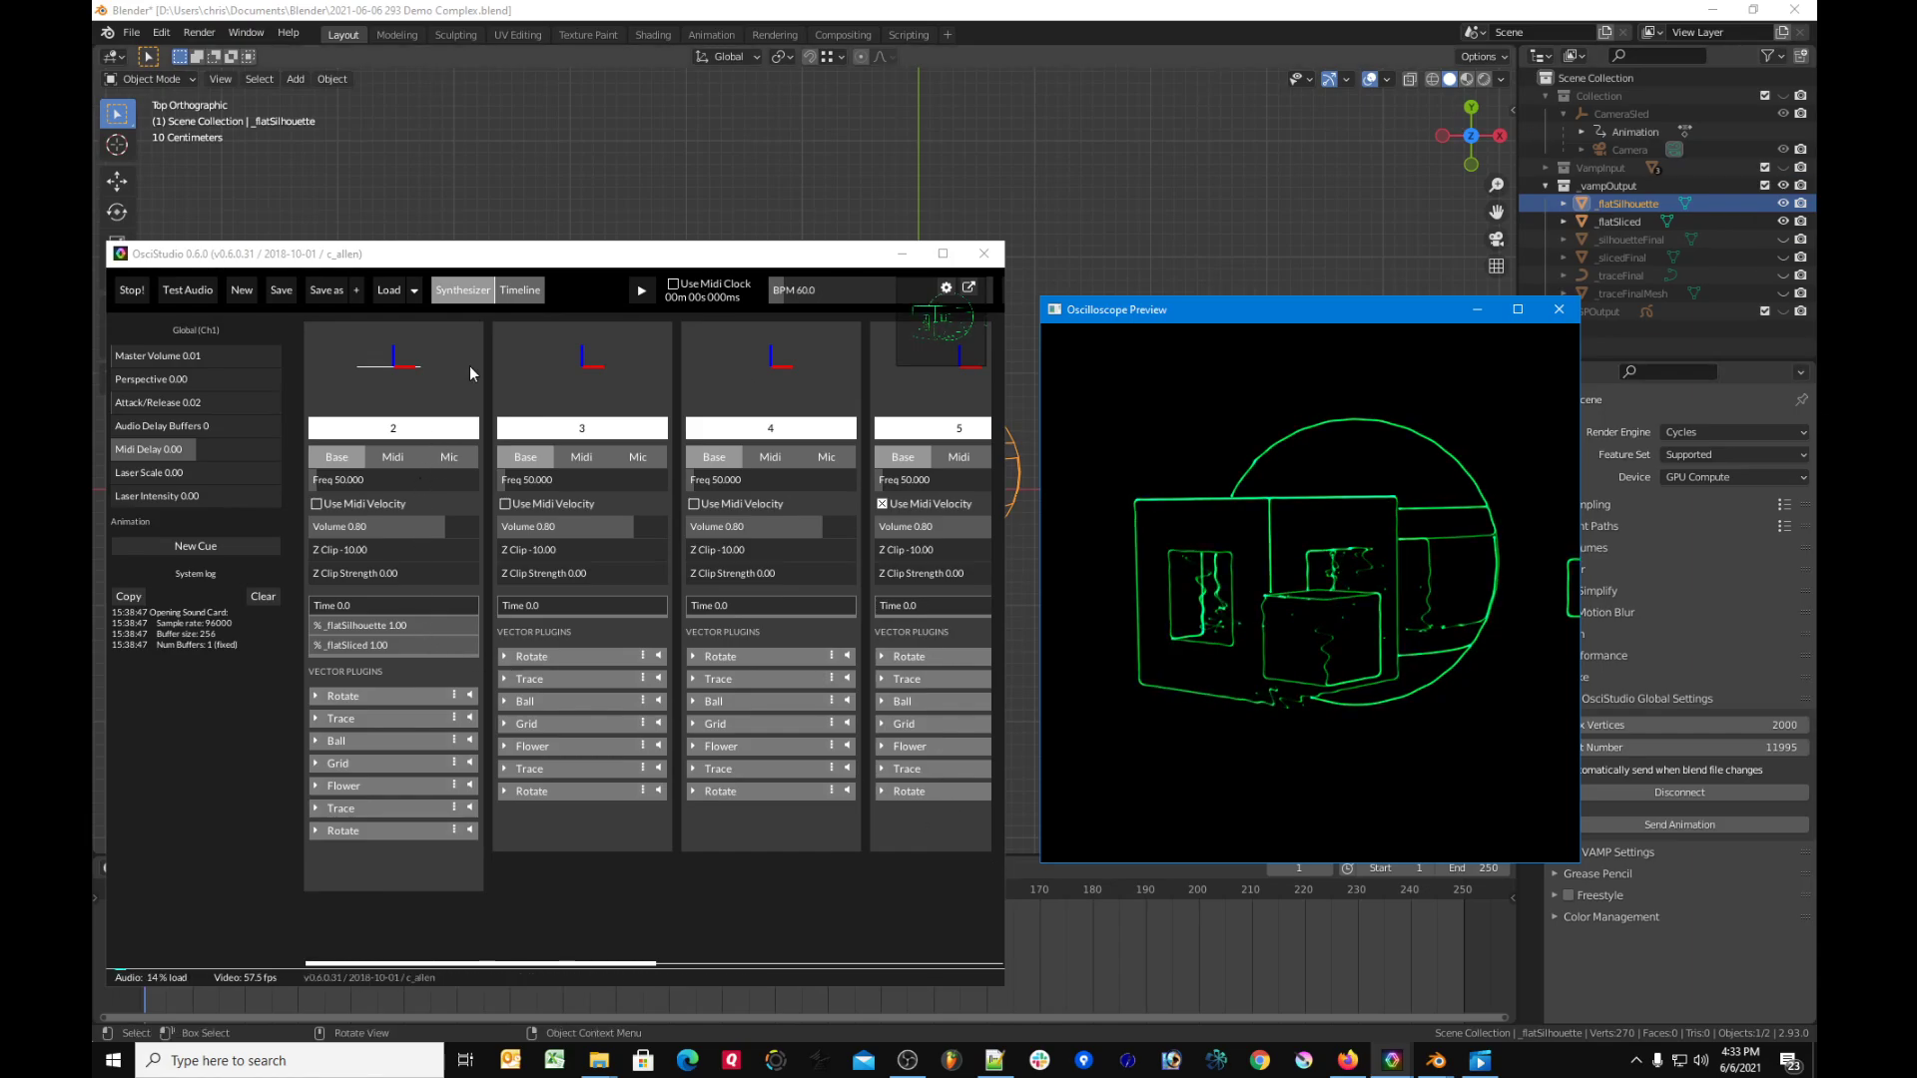
pyautogui.moveTo(535, 252); pyautogui.dragTo(580, 214)
# Step: Set channel 2's frequency to 27.5 and move the preview and OsciStudio windows
pyautogui.click(399, 441)
pyautogui.write('27.5')
pyautogui.press('Return')
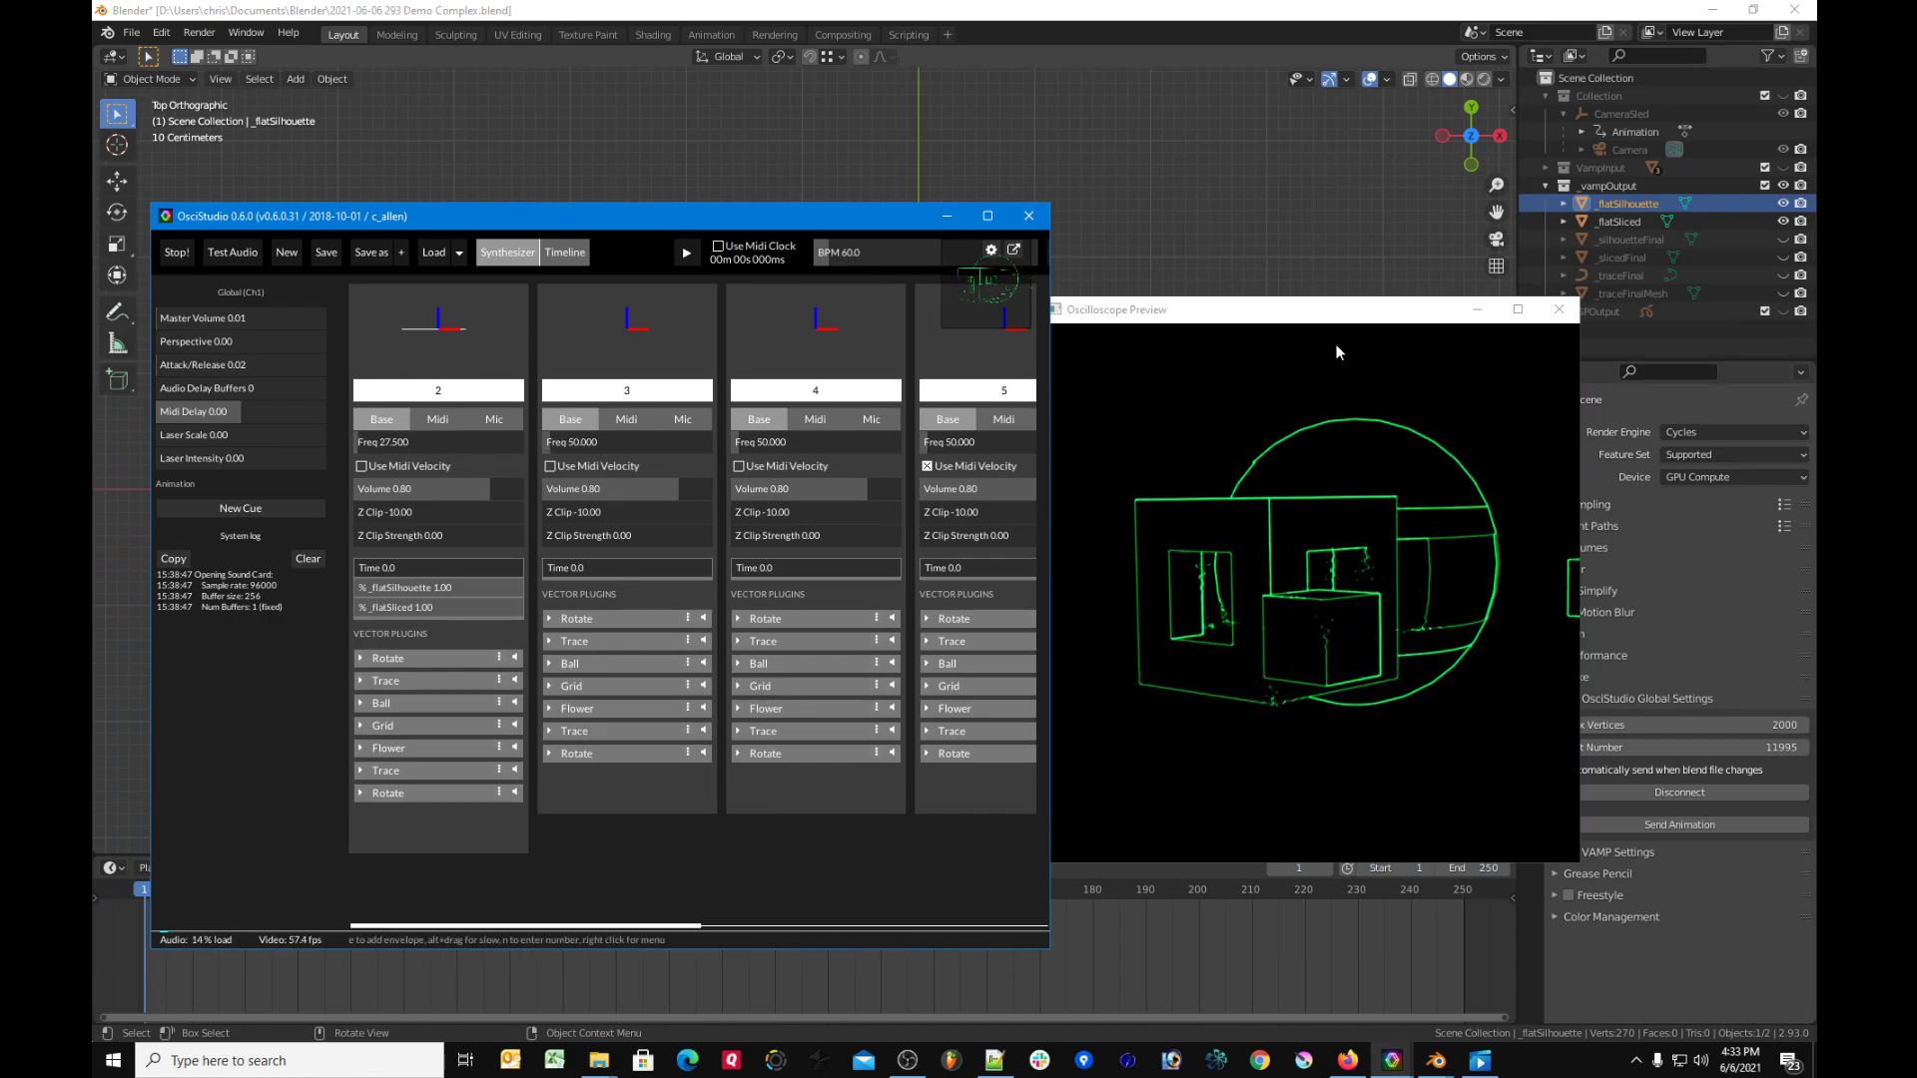
pyautogui.moveTo(1329, 314); pyautogui.dragTo(527, 331)
pyautogui.moveTo(889, 217); pyautogui.dragTo(91, 108)
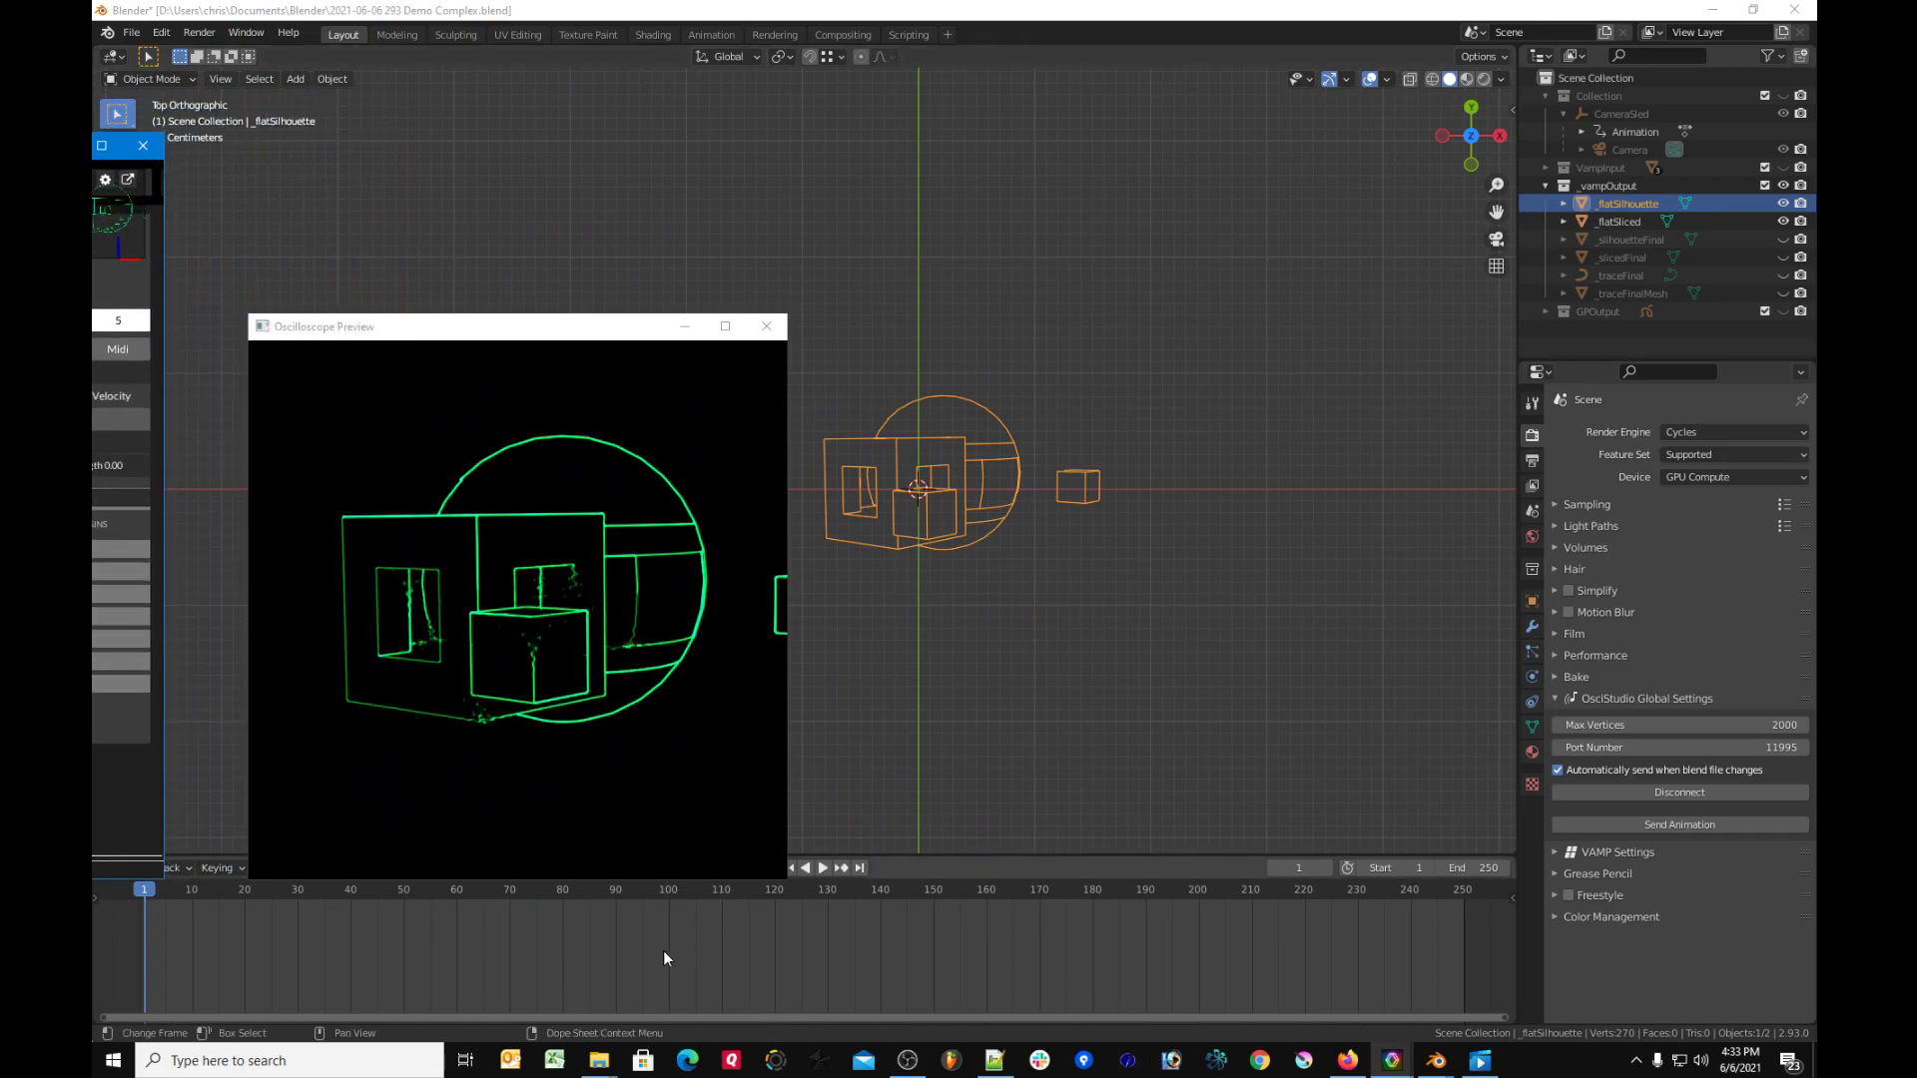
# Step: Scrub and play Blender's timeline while the green outline follows in the preview
pyautogui.moveTo(148, 892); pyautogui.dragTo(271, 892)
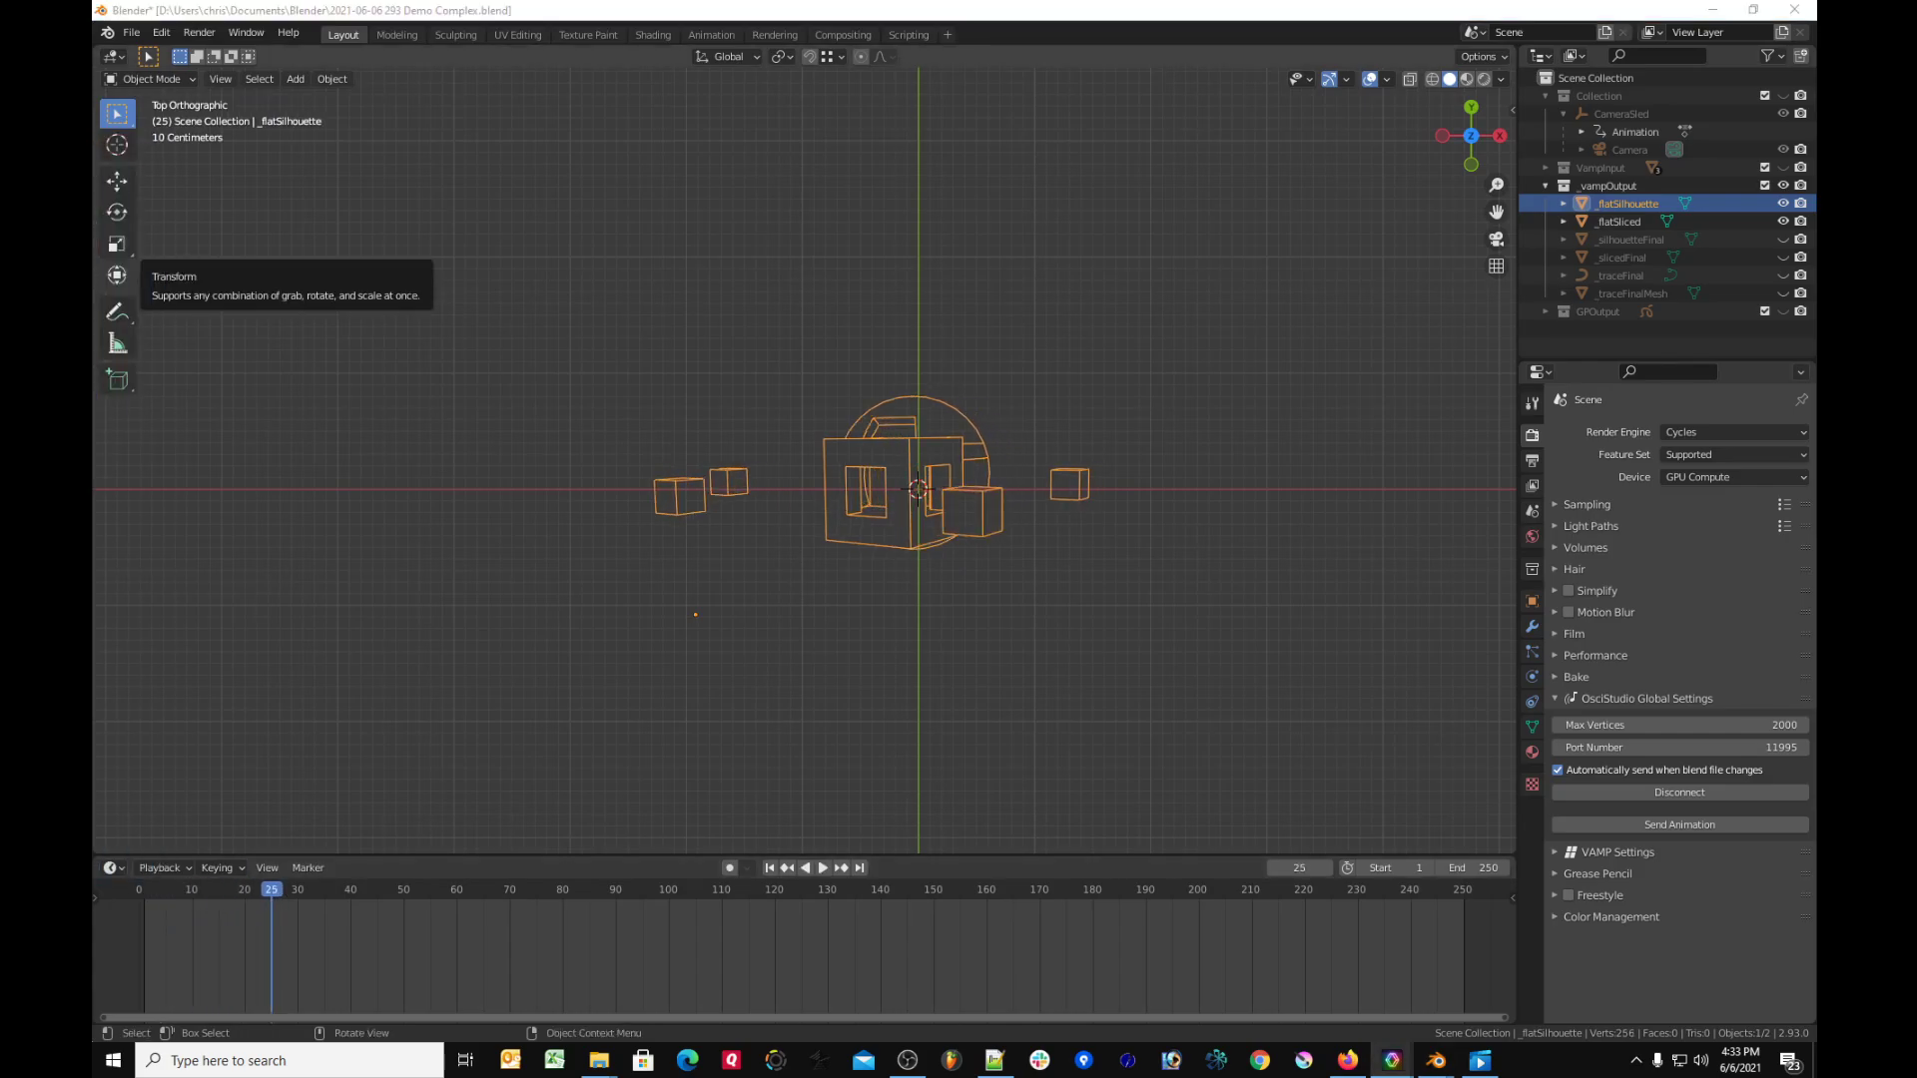
pyautogui.doubleClick(1637, 18)
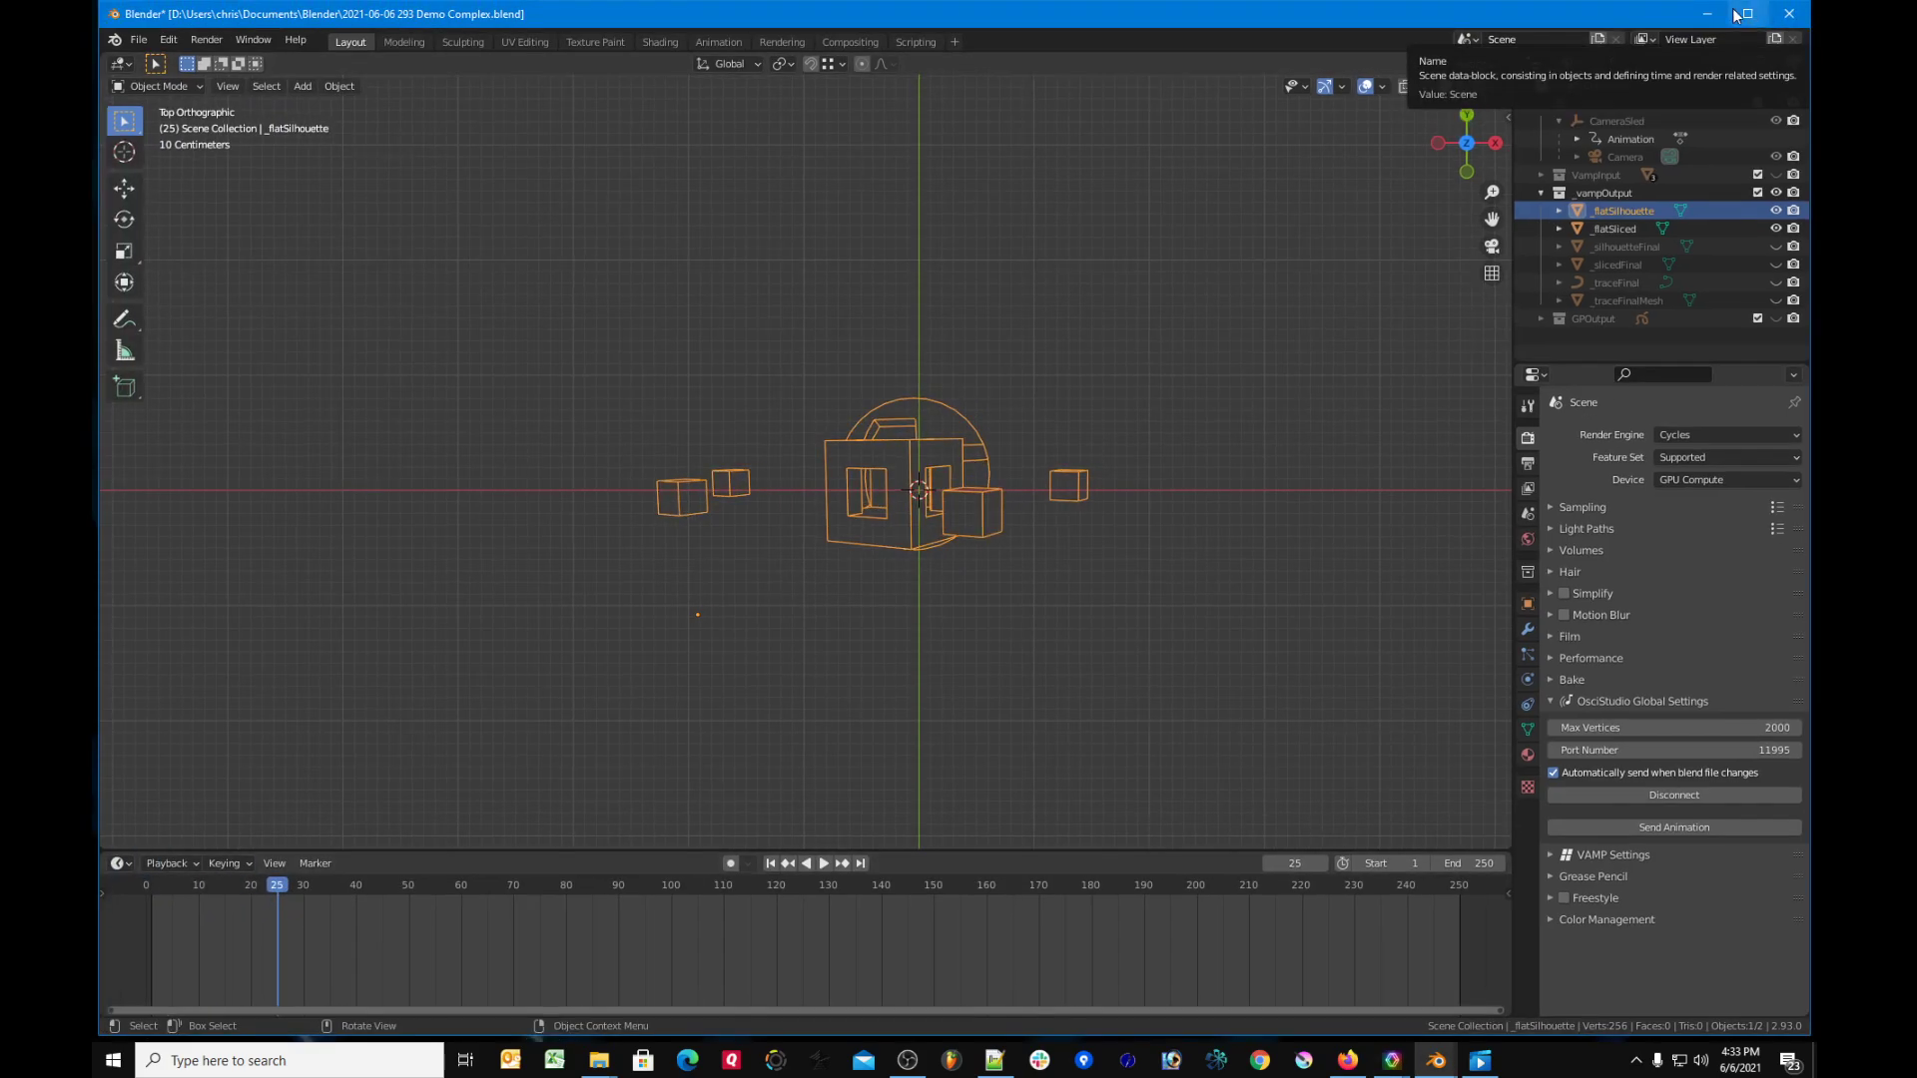
pyautogui.moveTo(1223, 21); pyautogui.dragTo(1541, 45)
pyautogui.moveTo(348, 317); pyautogui.dragTo(291, 283)
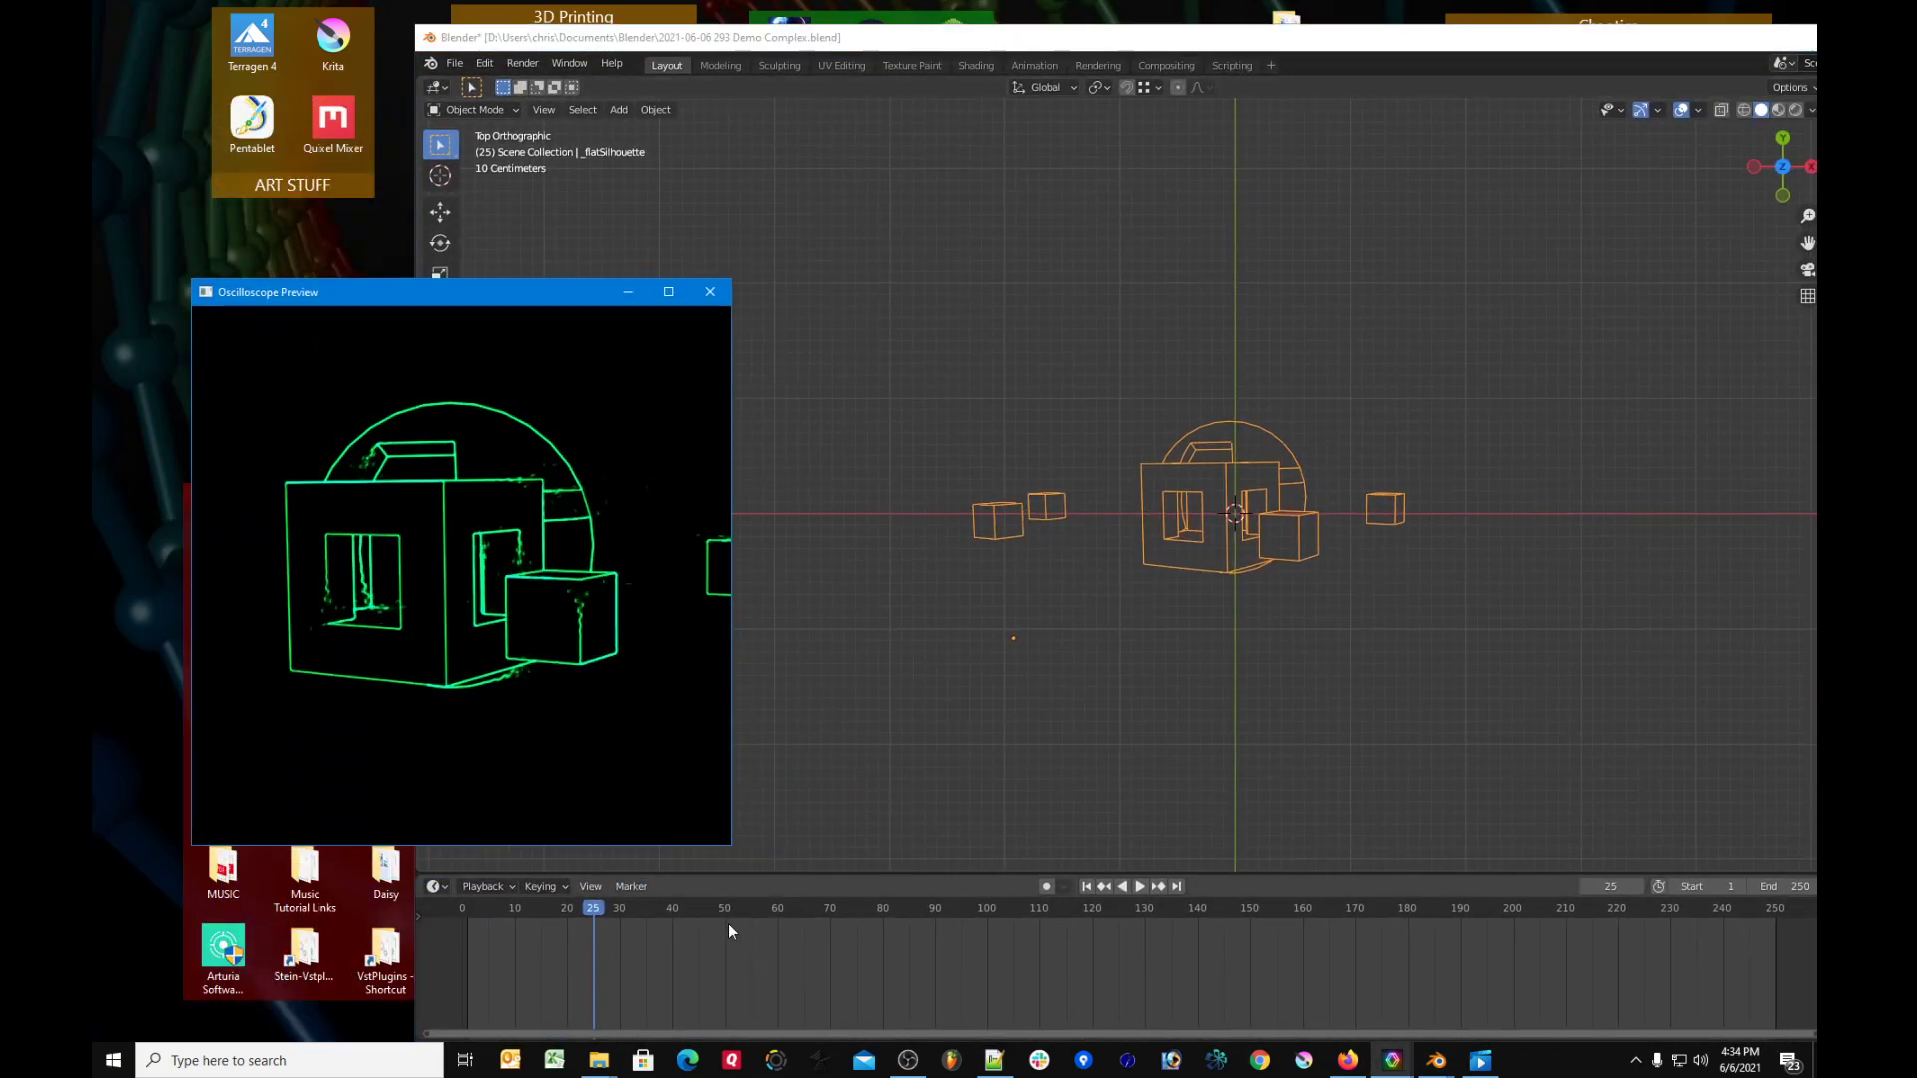
pyautogui.click(593, 914)
pyautogui.press('space')
pyautogui.moveTo(593, 914); pyautogui.dragTo(801, 908)
pyautogui.press('space')
pyautogui.hotkey('alt', 'Tab')
# Step: Play the animation again, stop it at frame 80, and maximize Blender
pyautogui.doubleClick(1336, 36)
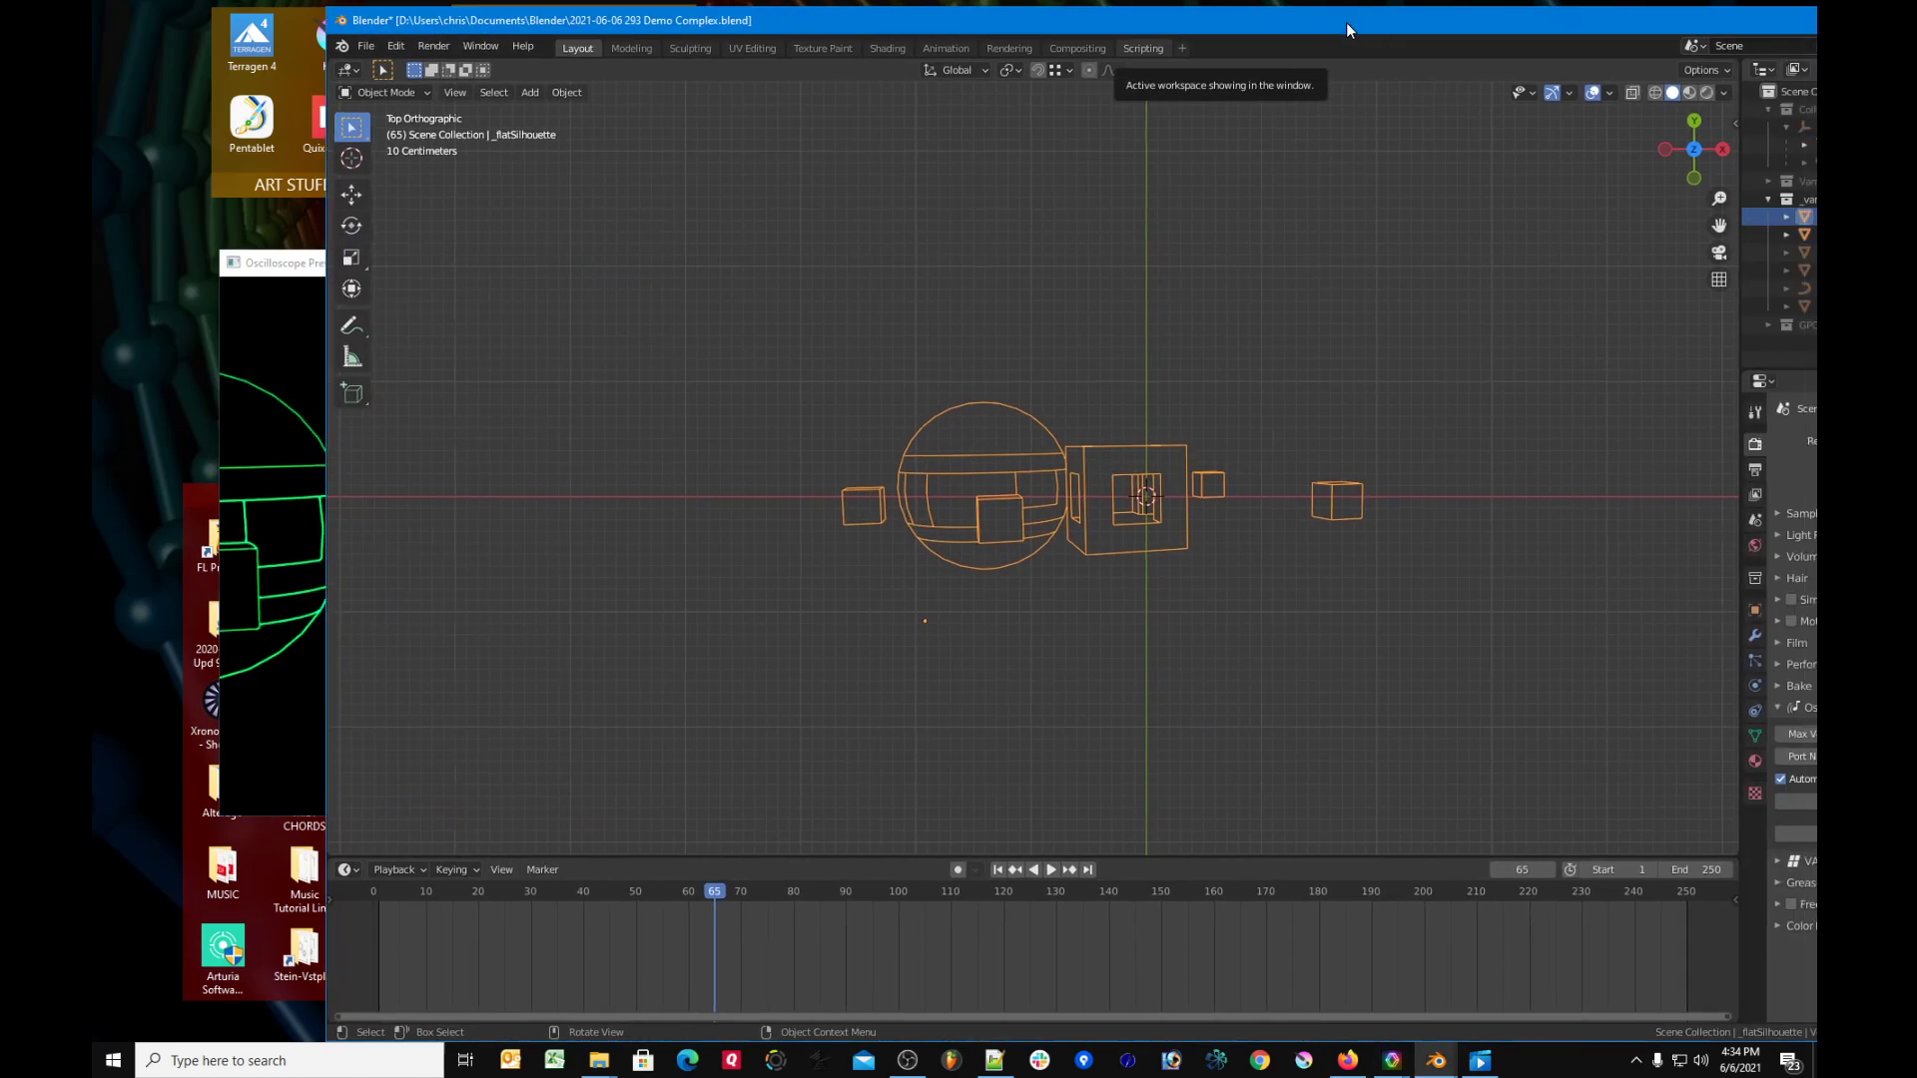
pyautogui.click(293, 265)
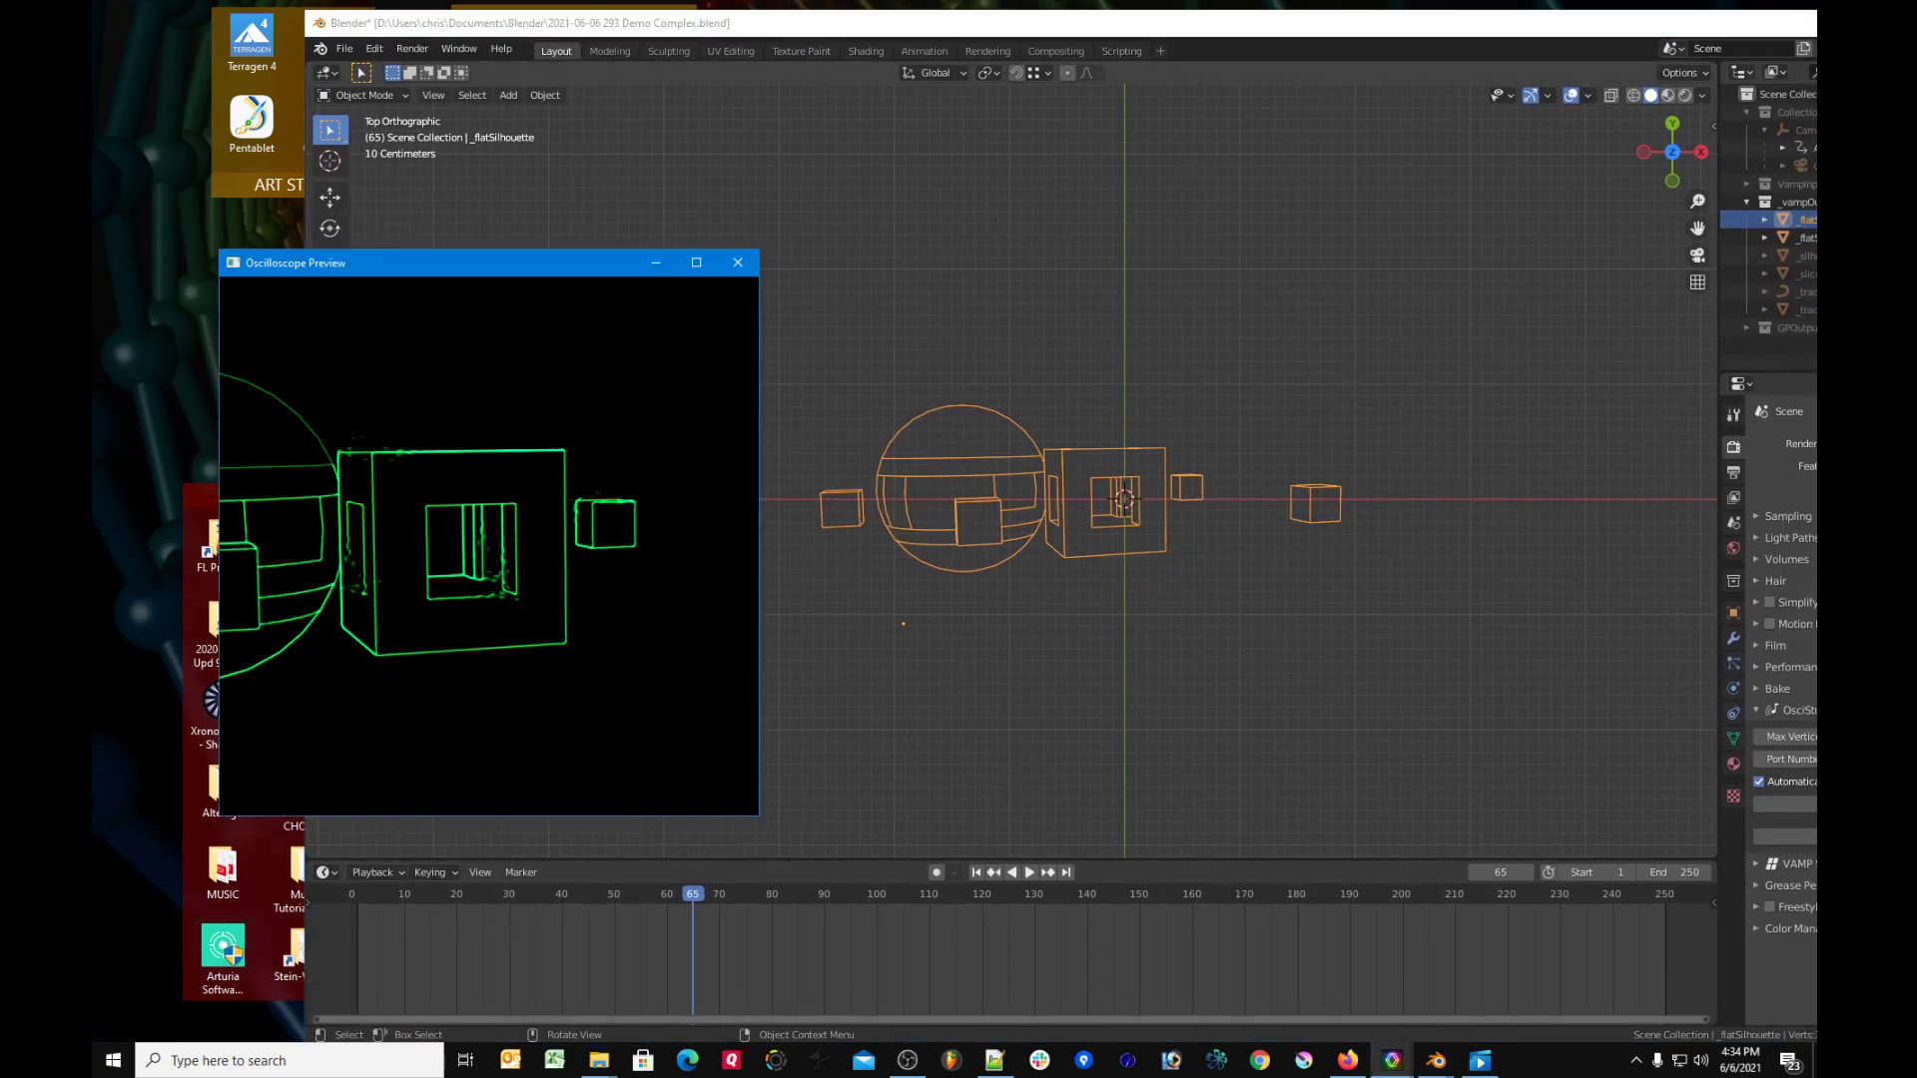
pyautogui.click(699, 893)
pyautogui.press('space')
pyautogui.press('space')
pyautogui.hotkey('alt', 'Tab')
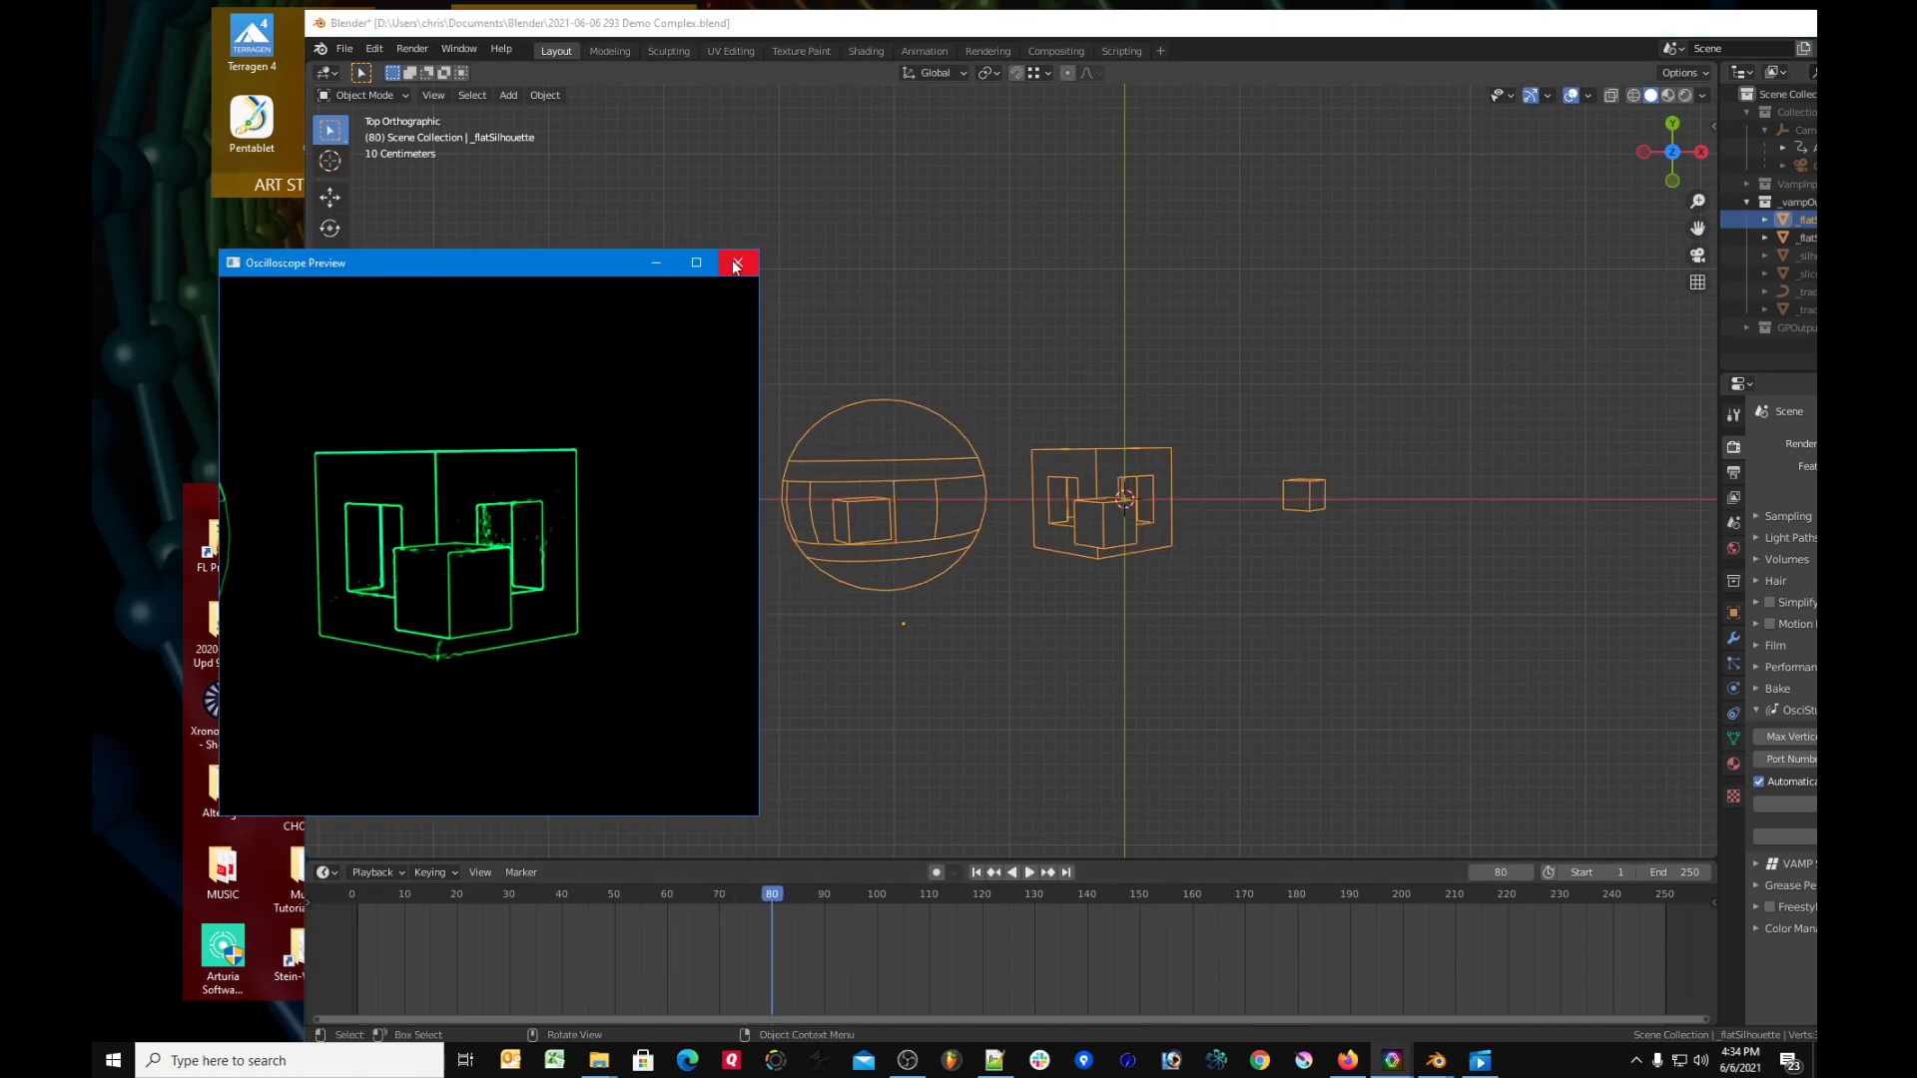
pyautogui.hotkey('alt', 'Tab')
pyautogui.doubleClick(1021, 24)
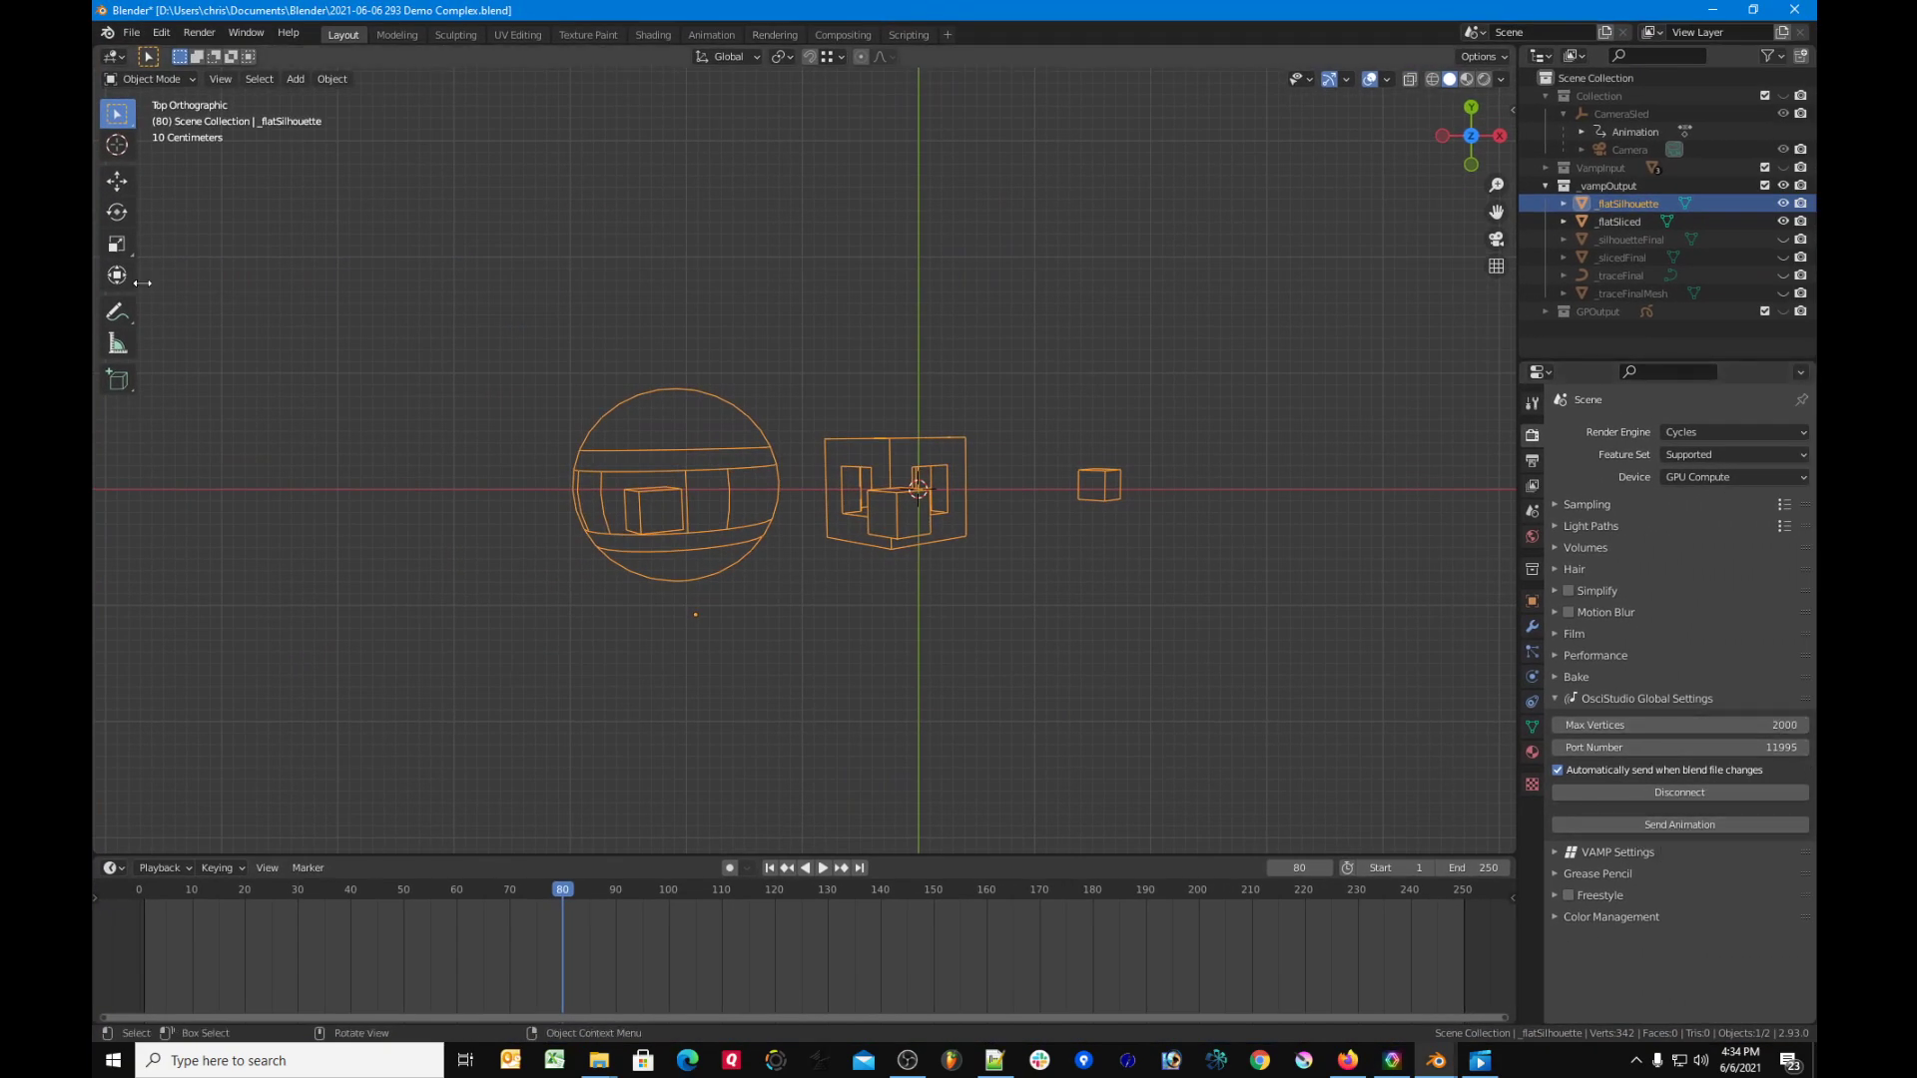
pyautogui.hotkey('alt', 'Tab')
pyautogui.moveTo(324, 238); pyautogui.dragTo(686, 280)
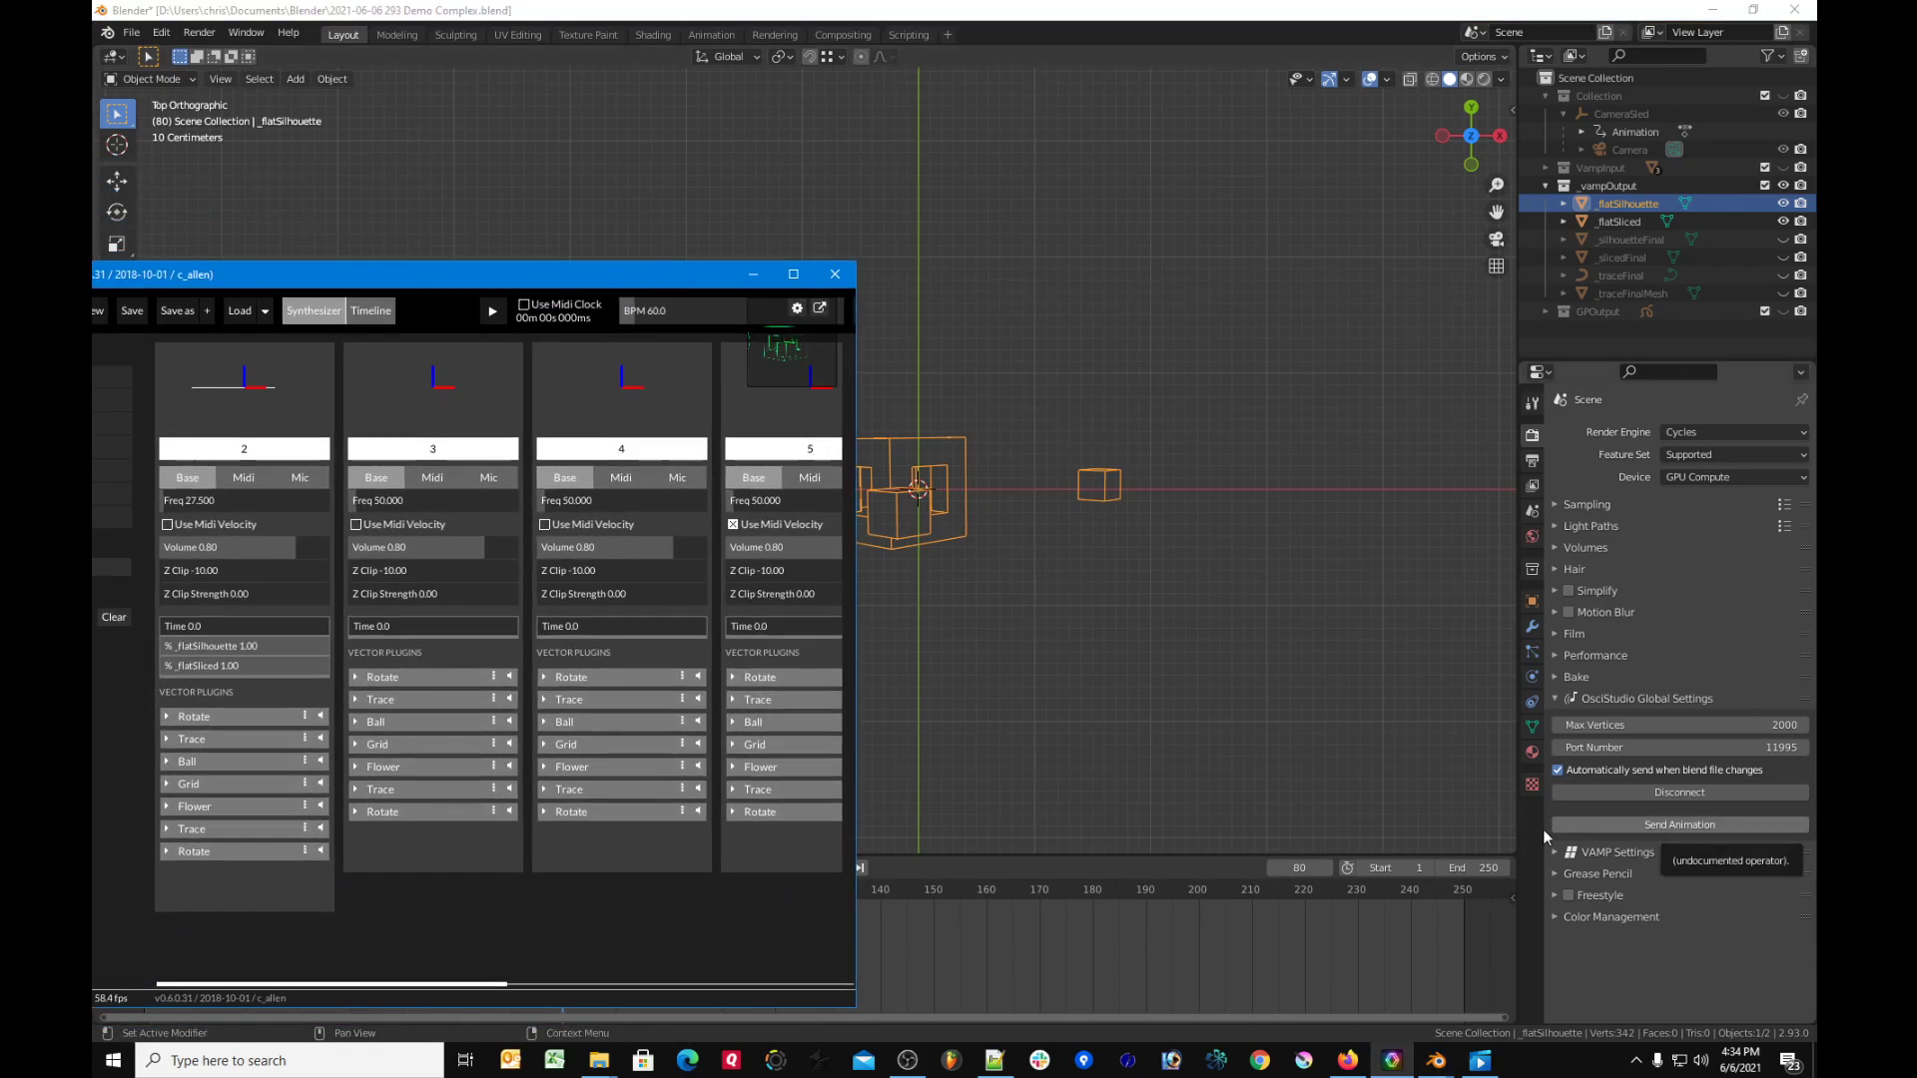
pyautogui.moveTo(639, 275); pyautogui.dragTo(308, 248)
pyautogui.hotkey('alt', 'Tab')
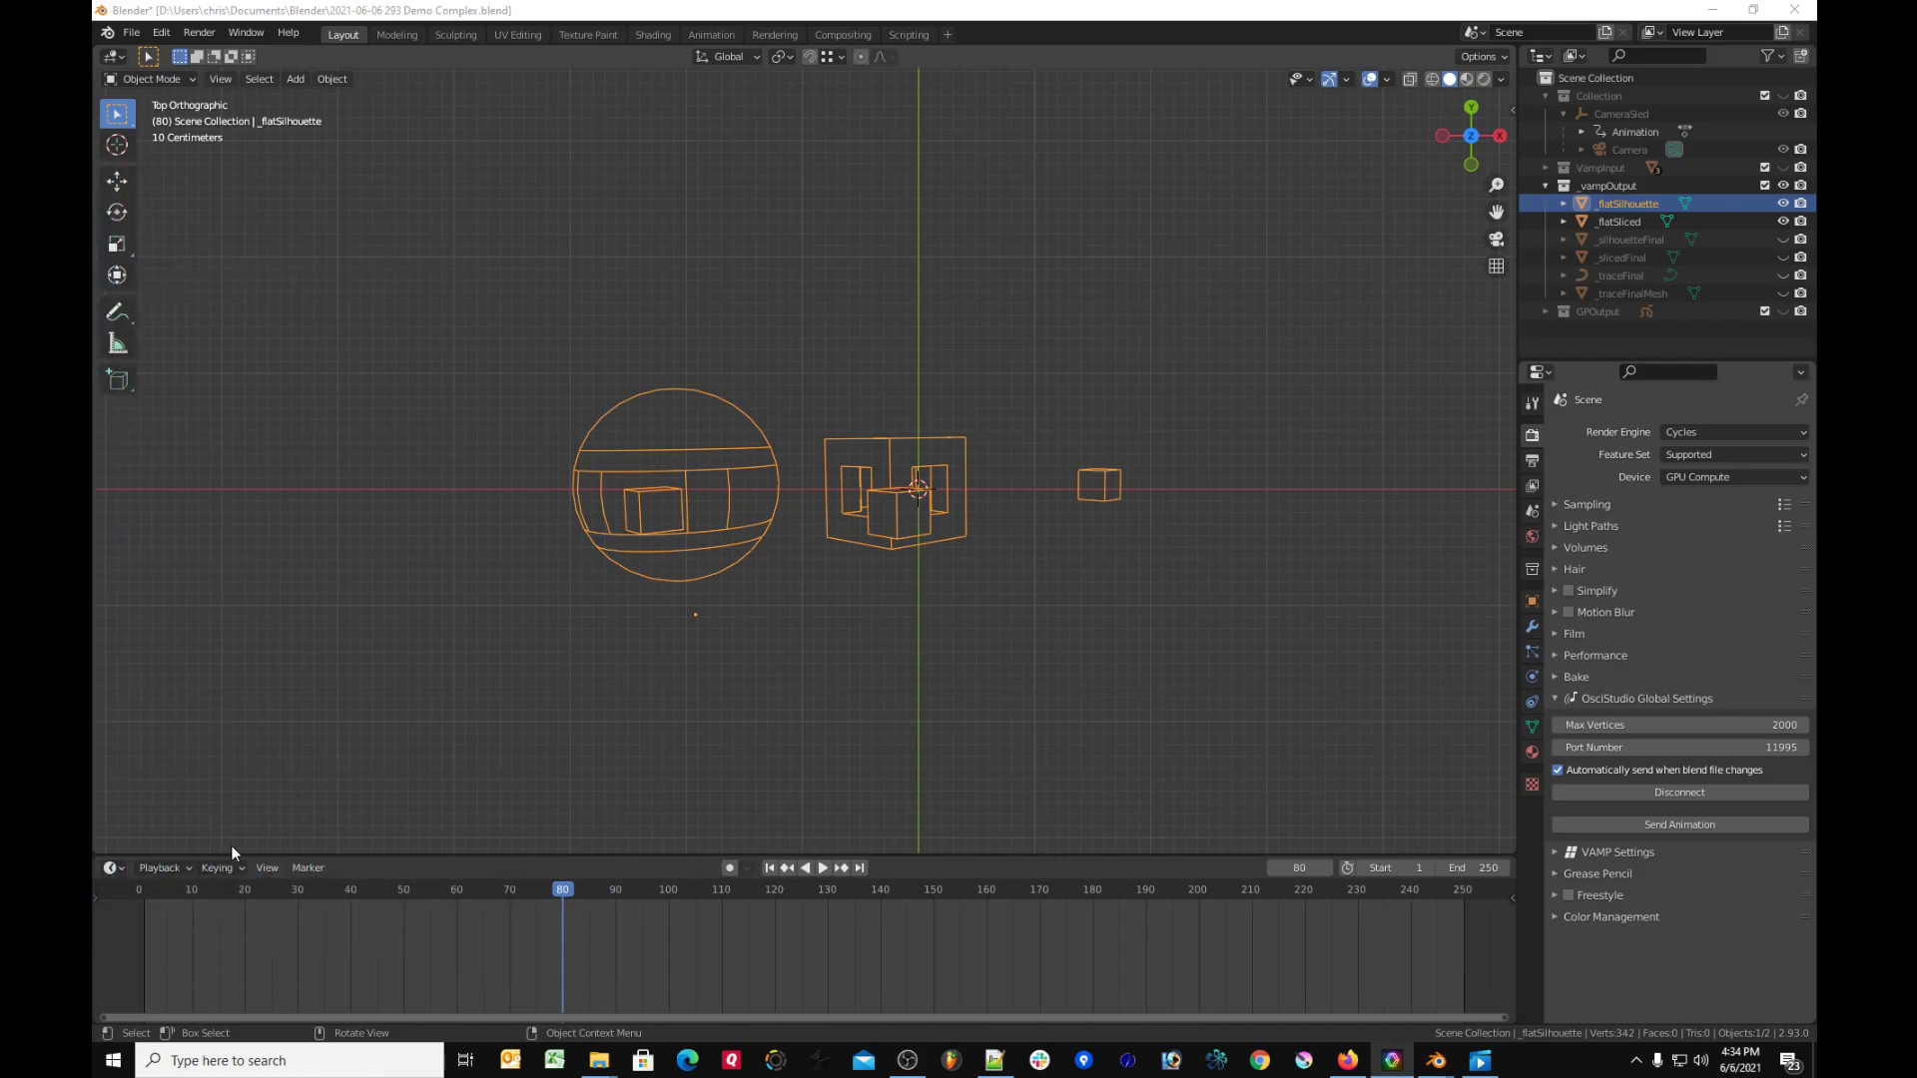
# Step: Send the recorded 250-frame outline animation from Blender to OsciStudio
pyautogui.click(1666, 825)
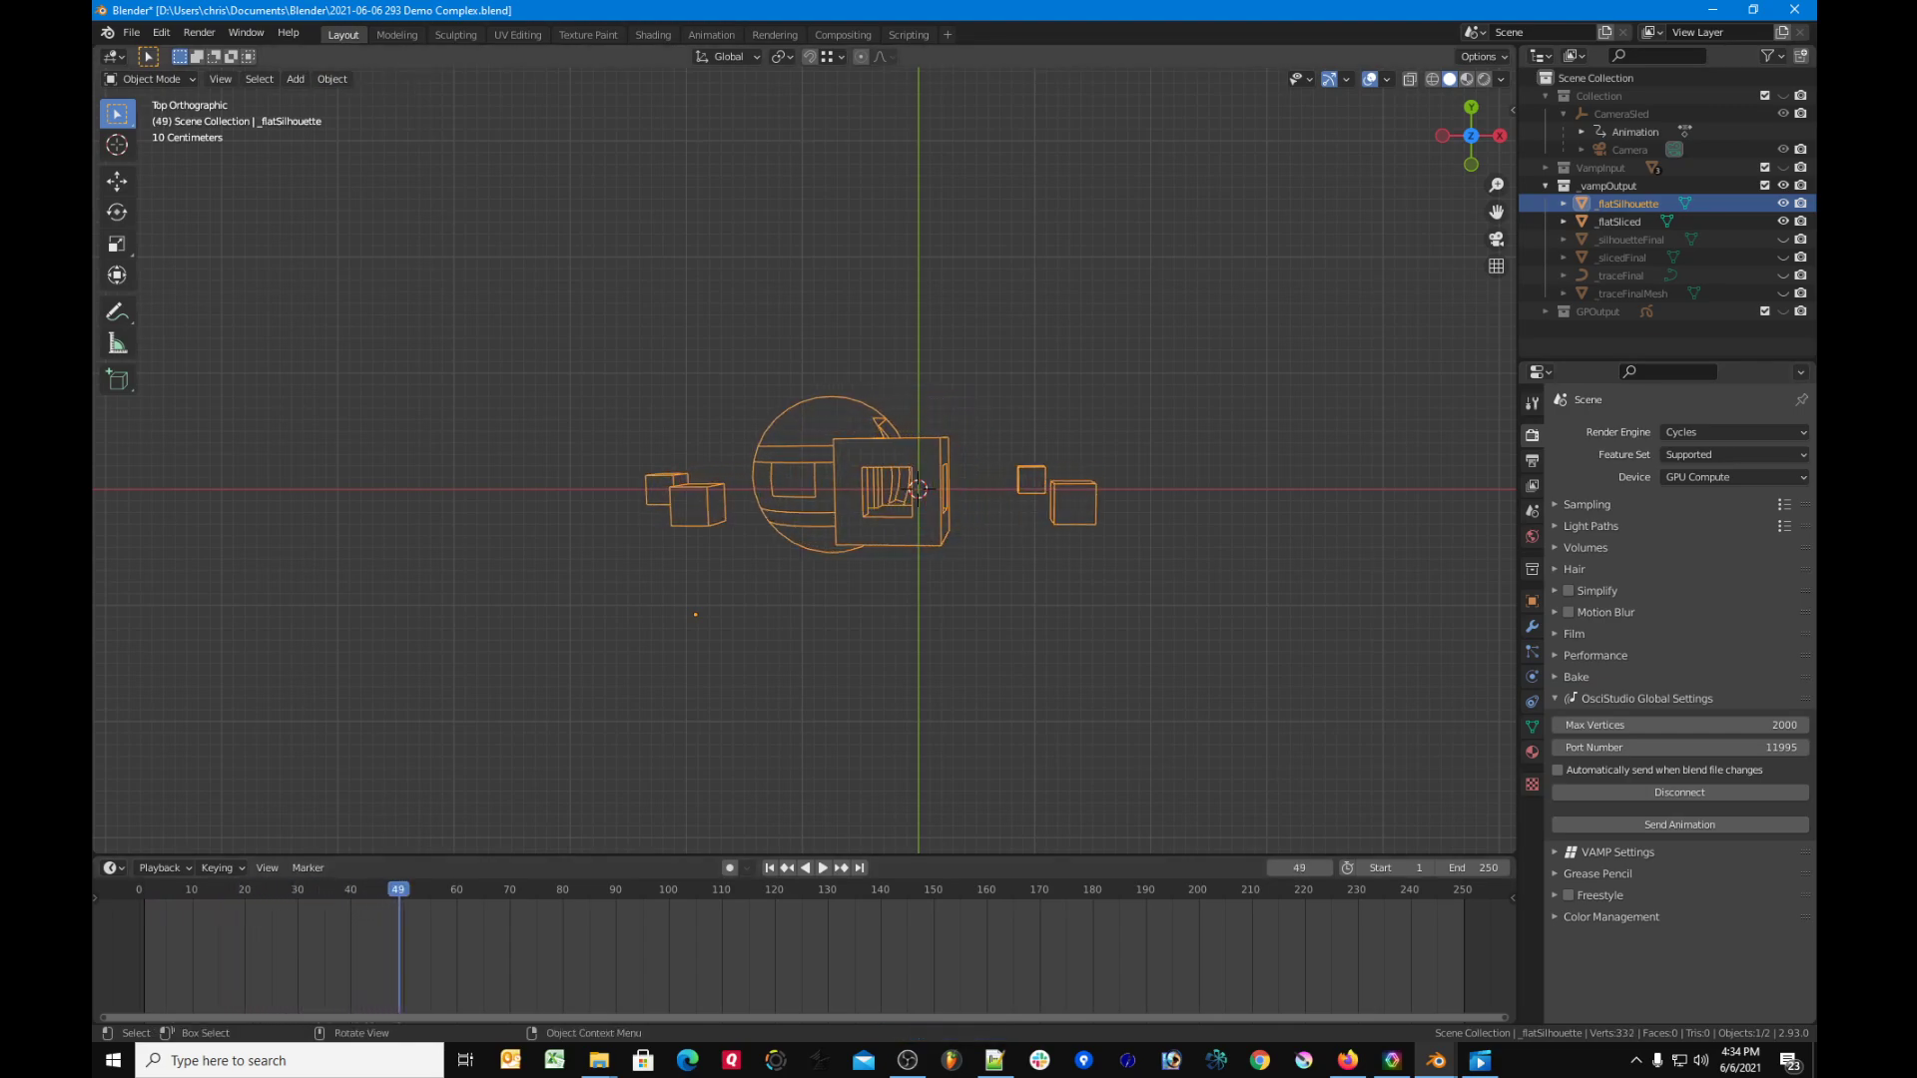
pyautogui.hotkey('alt', 'Tab')
pyautogui.moveTo(394, 217); pyautogui.dragTo(435, 169)
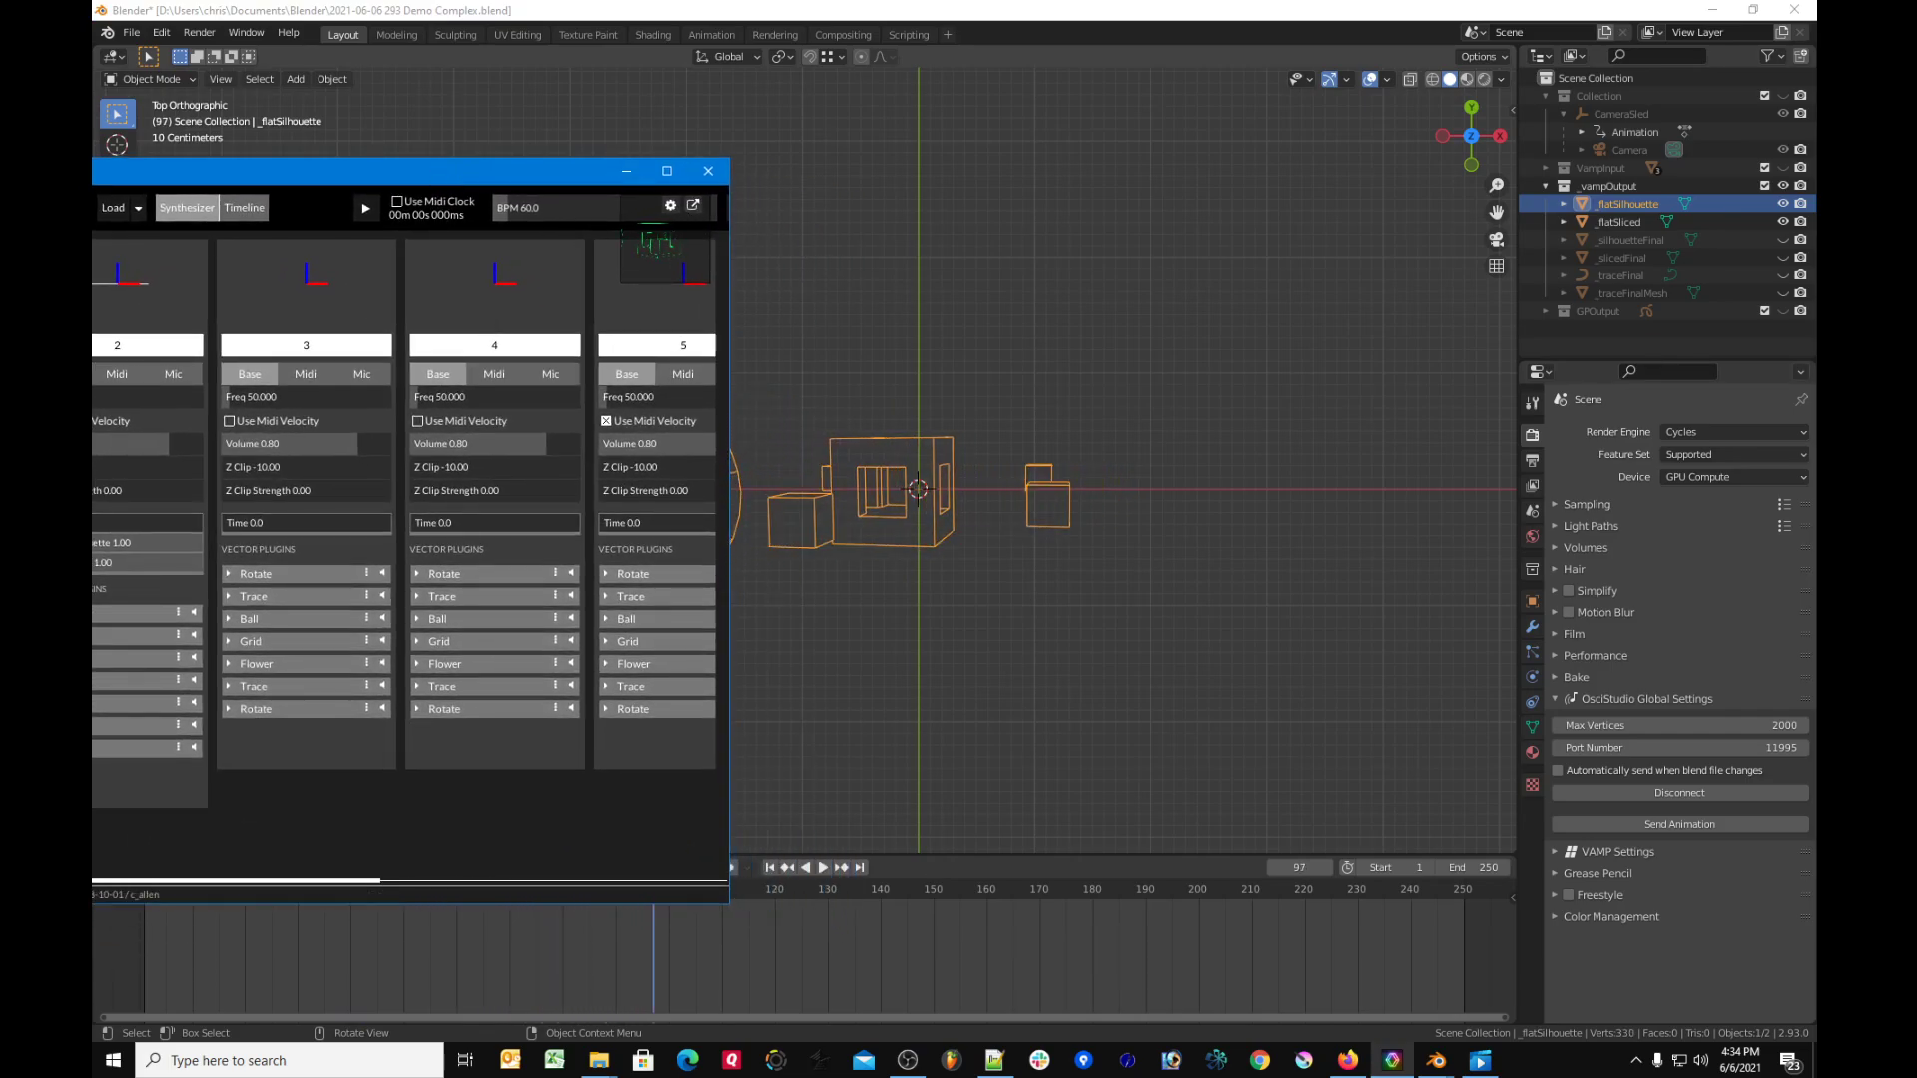
# Step: Toggle Blender's system console to check the bytes-sent report
pyautogui.hotkey('alt', 'Tab')
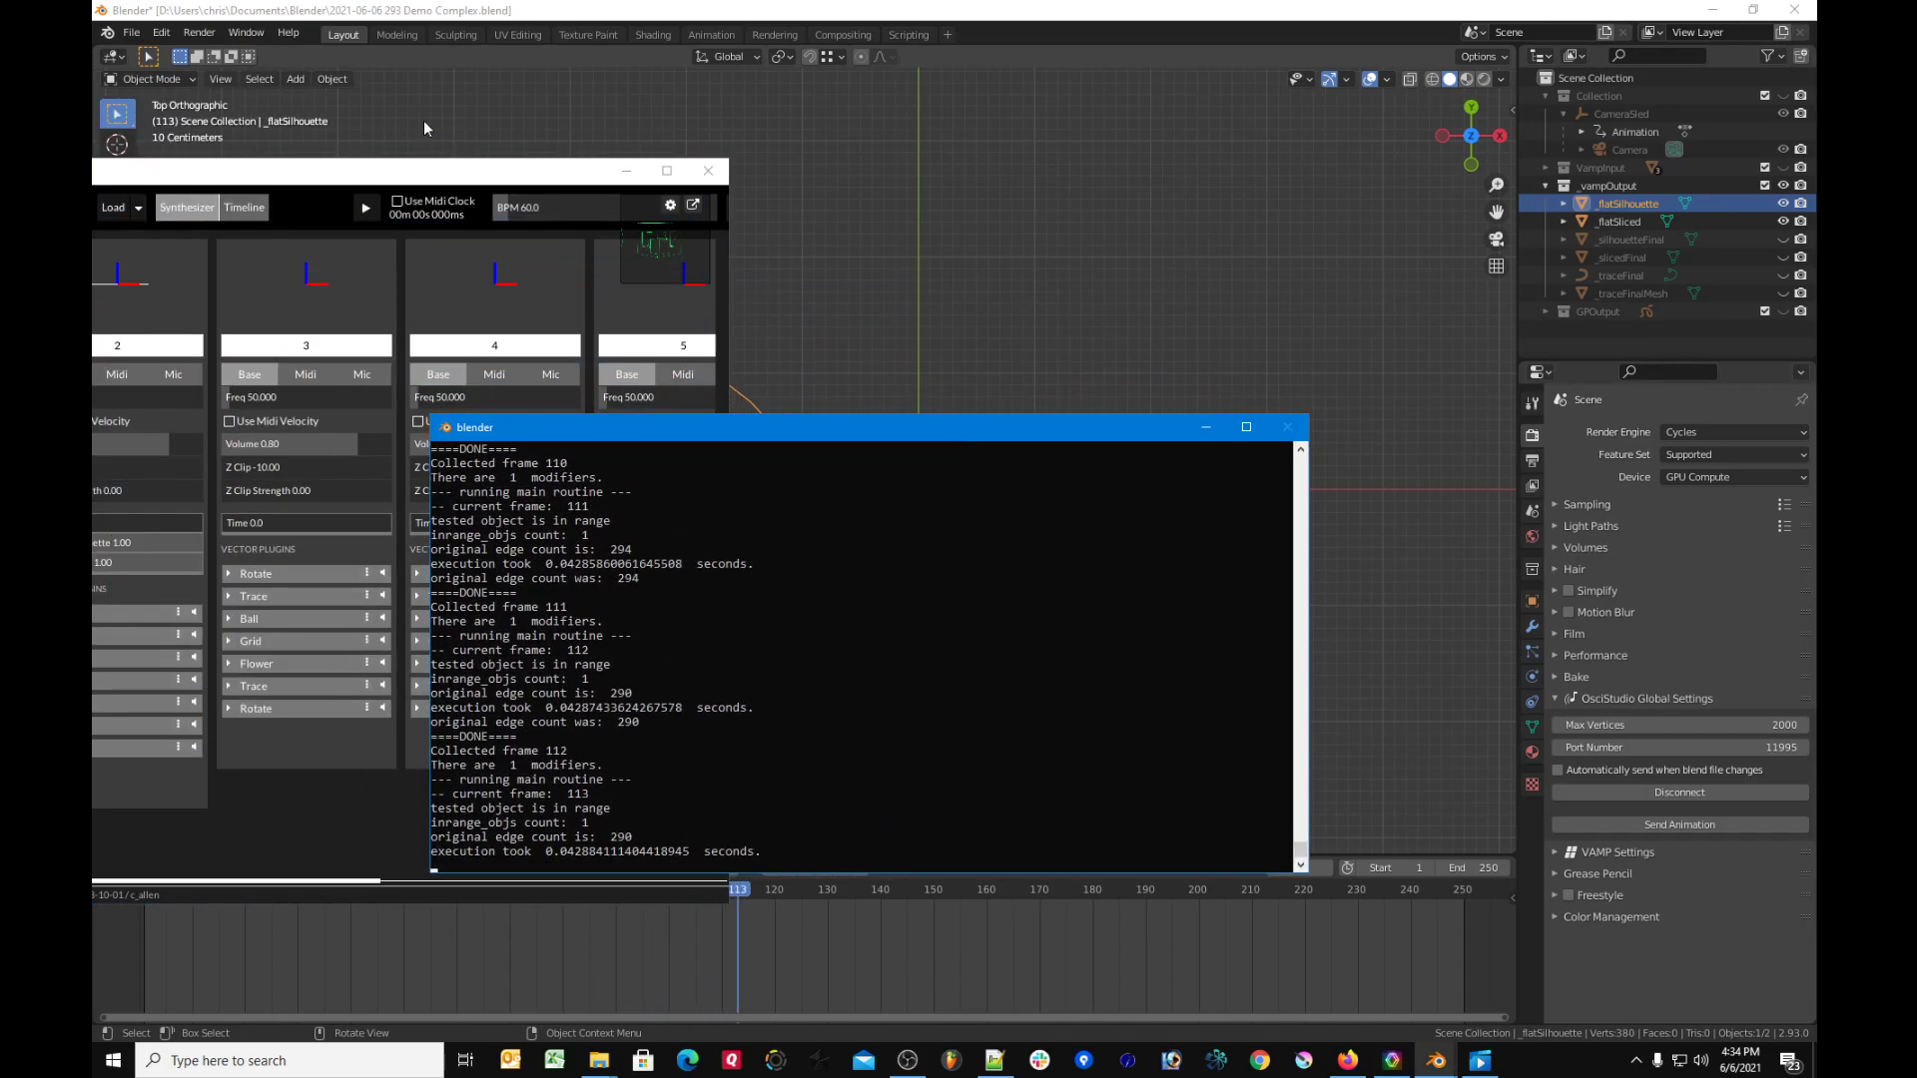
pyautogui.click(246, 32)
pyautogui.click(291, 219)
pyautogui.click(245, 32)
pyautogui.click(307, 218)
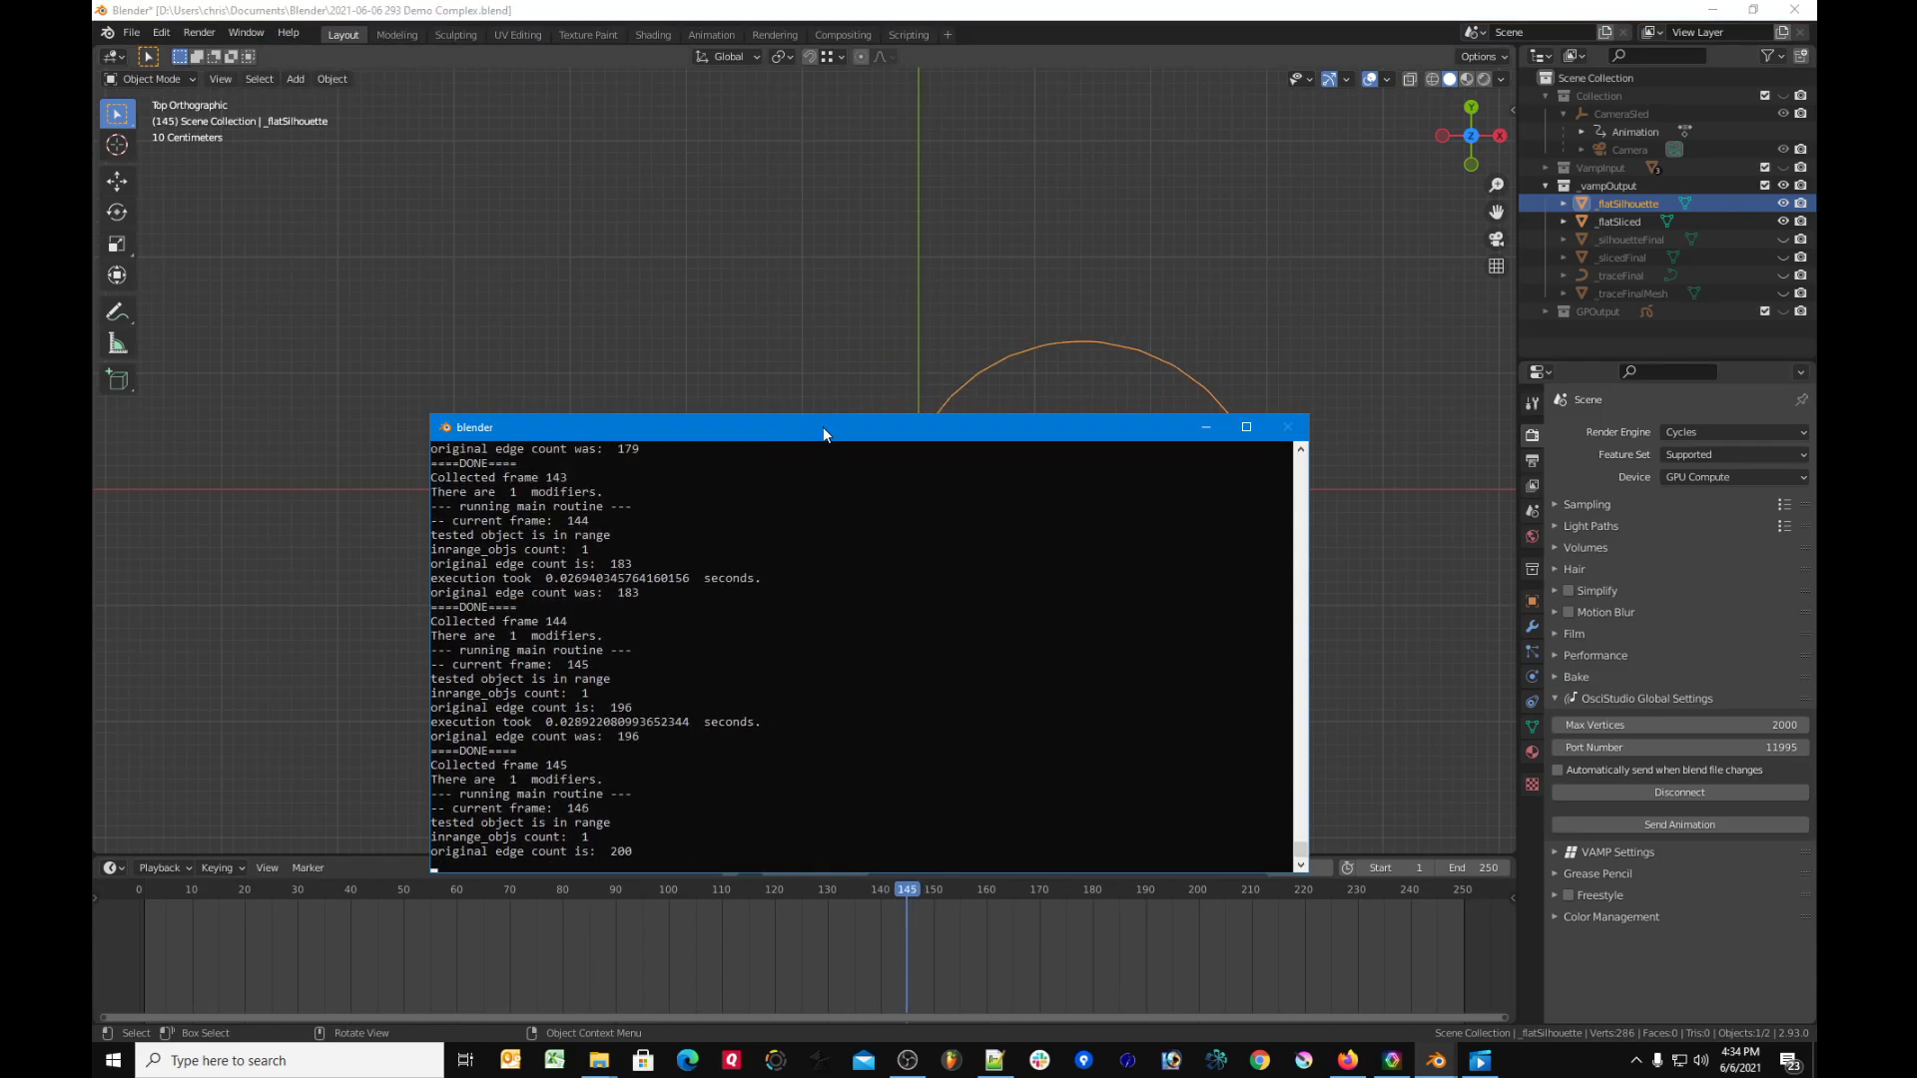
pyautogui.moveTo(829, 427); pyautogui.dragTo(950, 320)
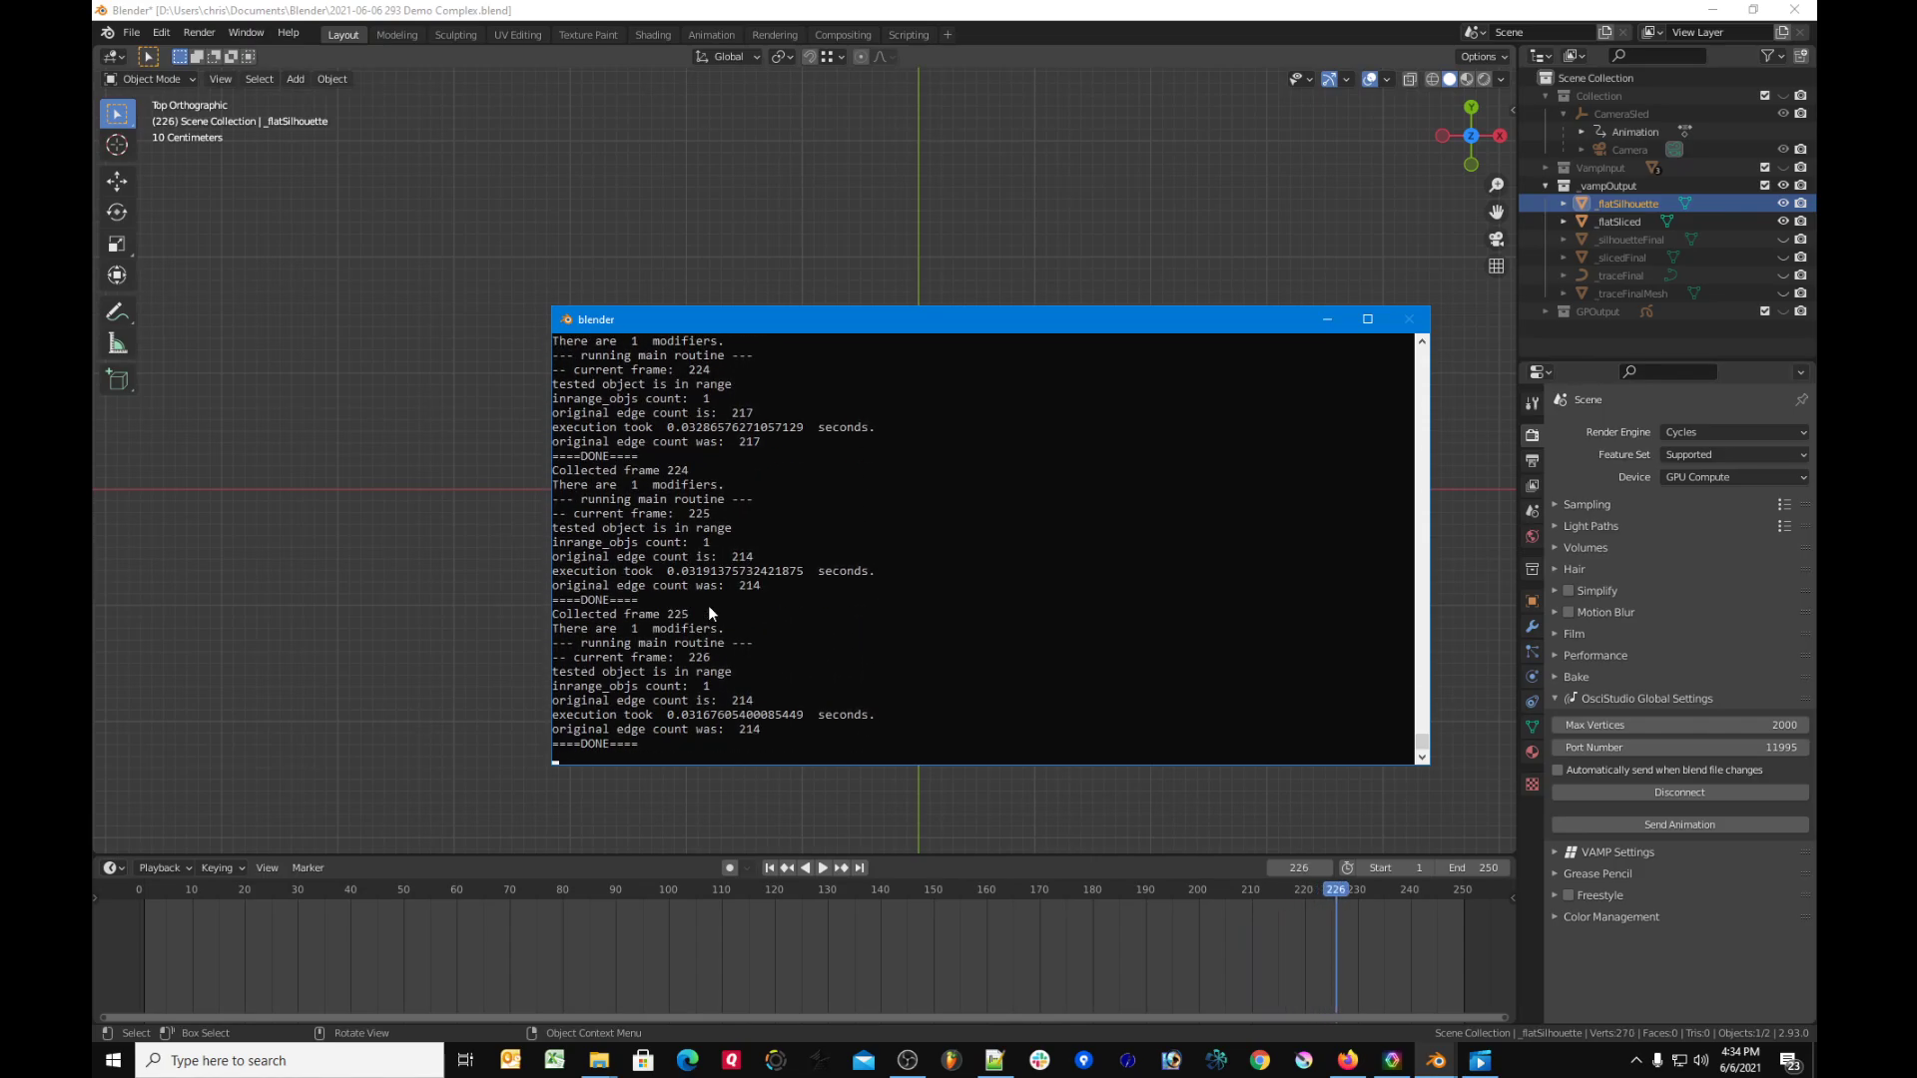
pyautogui.moveTo(1122, 326); pyautogui.dragTo(892, 534)
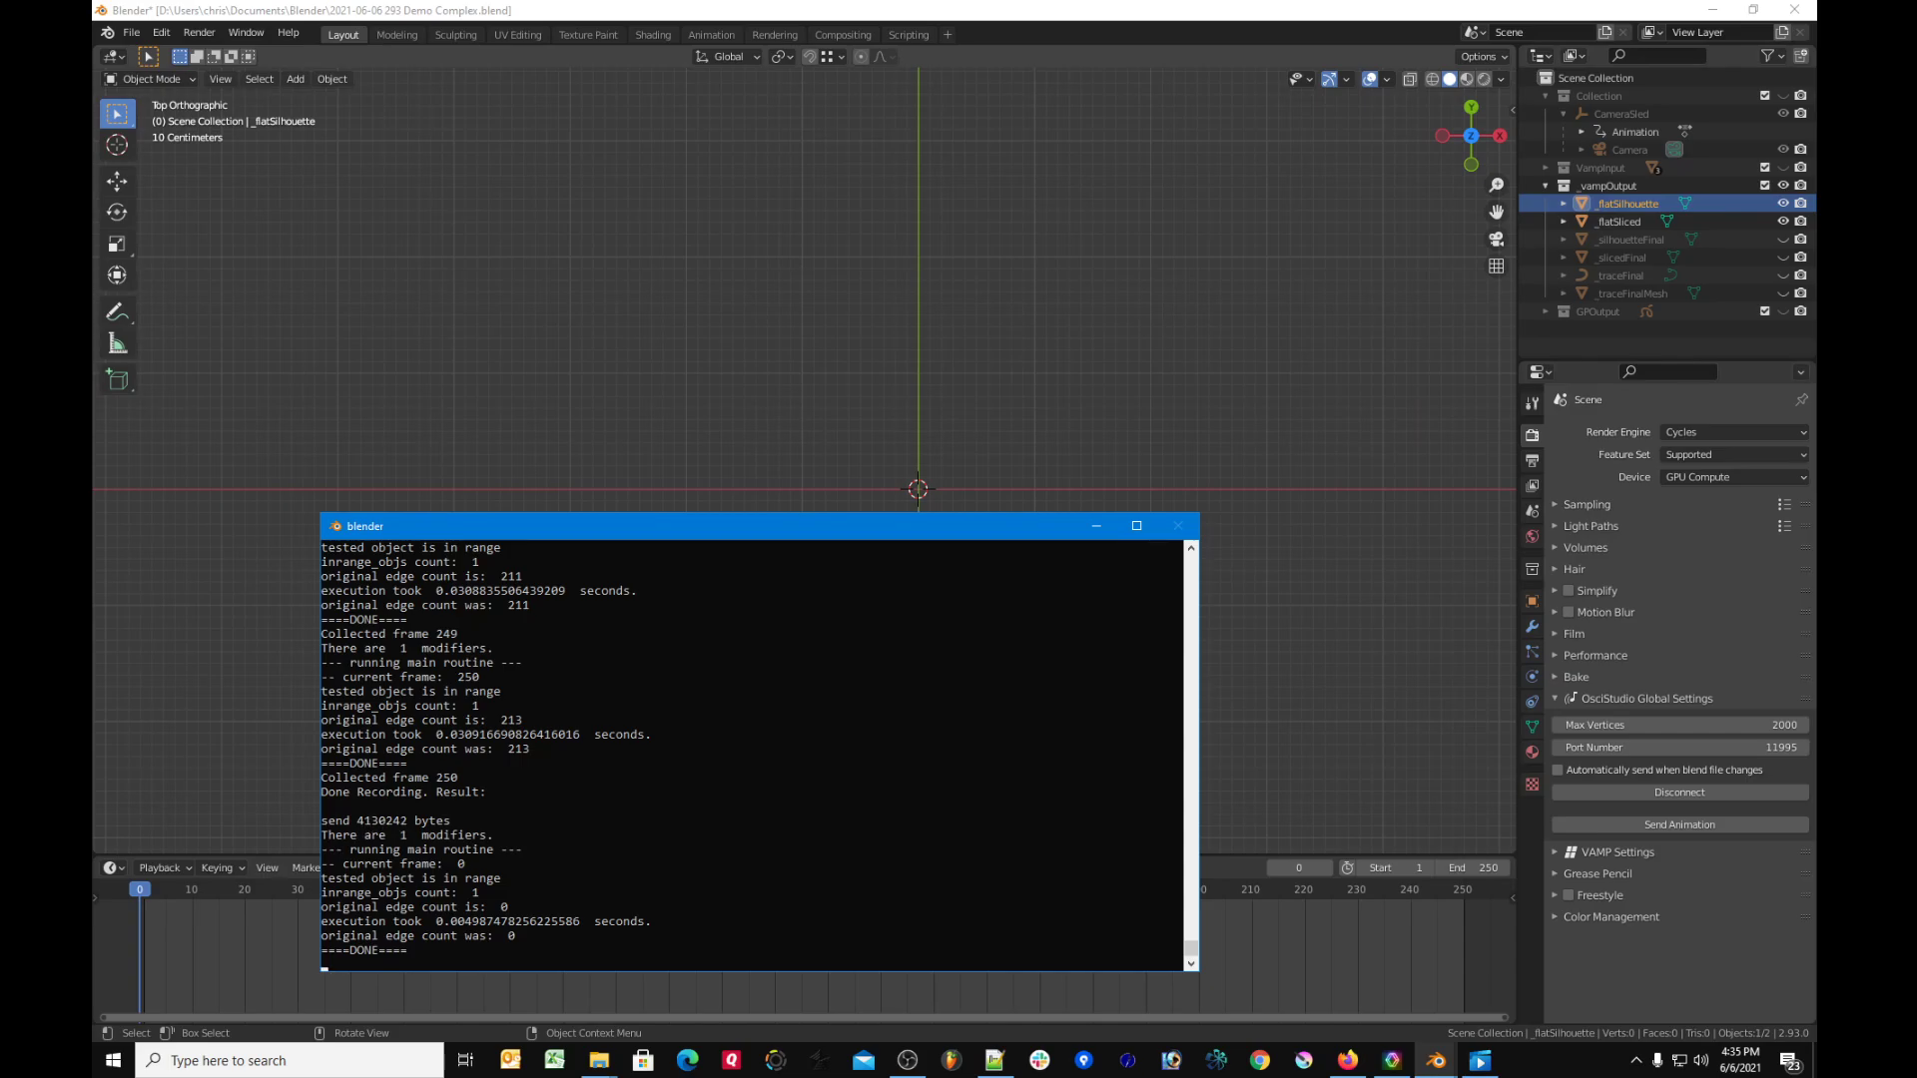
pyautogui.hotkey('alt', 'Tab')
# Step: Open the Oscilloscope Preview of the received outline and place it beside the channel panels
pyautogui.moveTo(397, 166); pyautogui.dragTo(1199, 301)
pyautogui.click(907, 235)
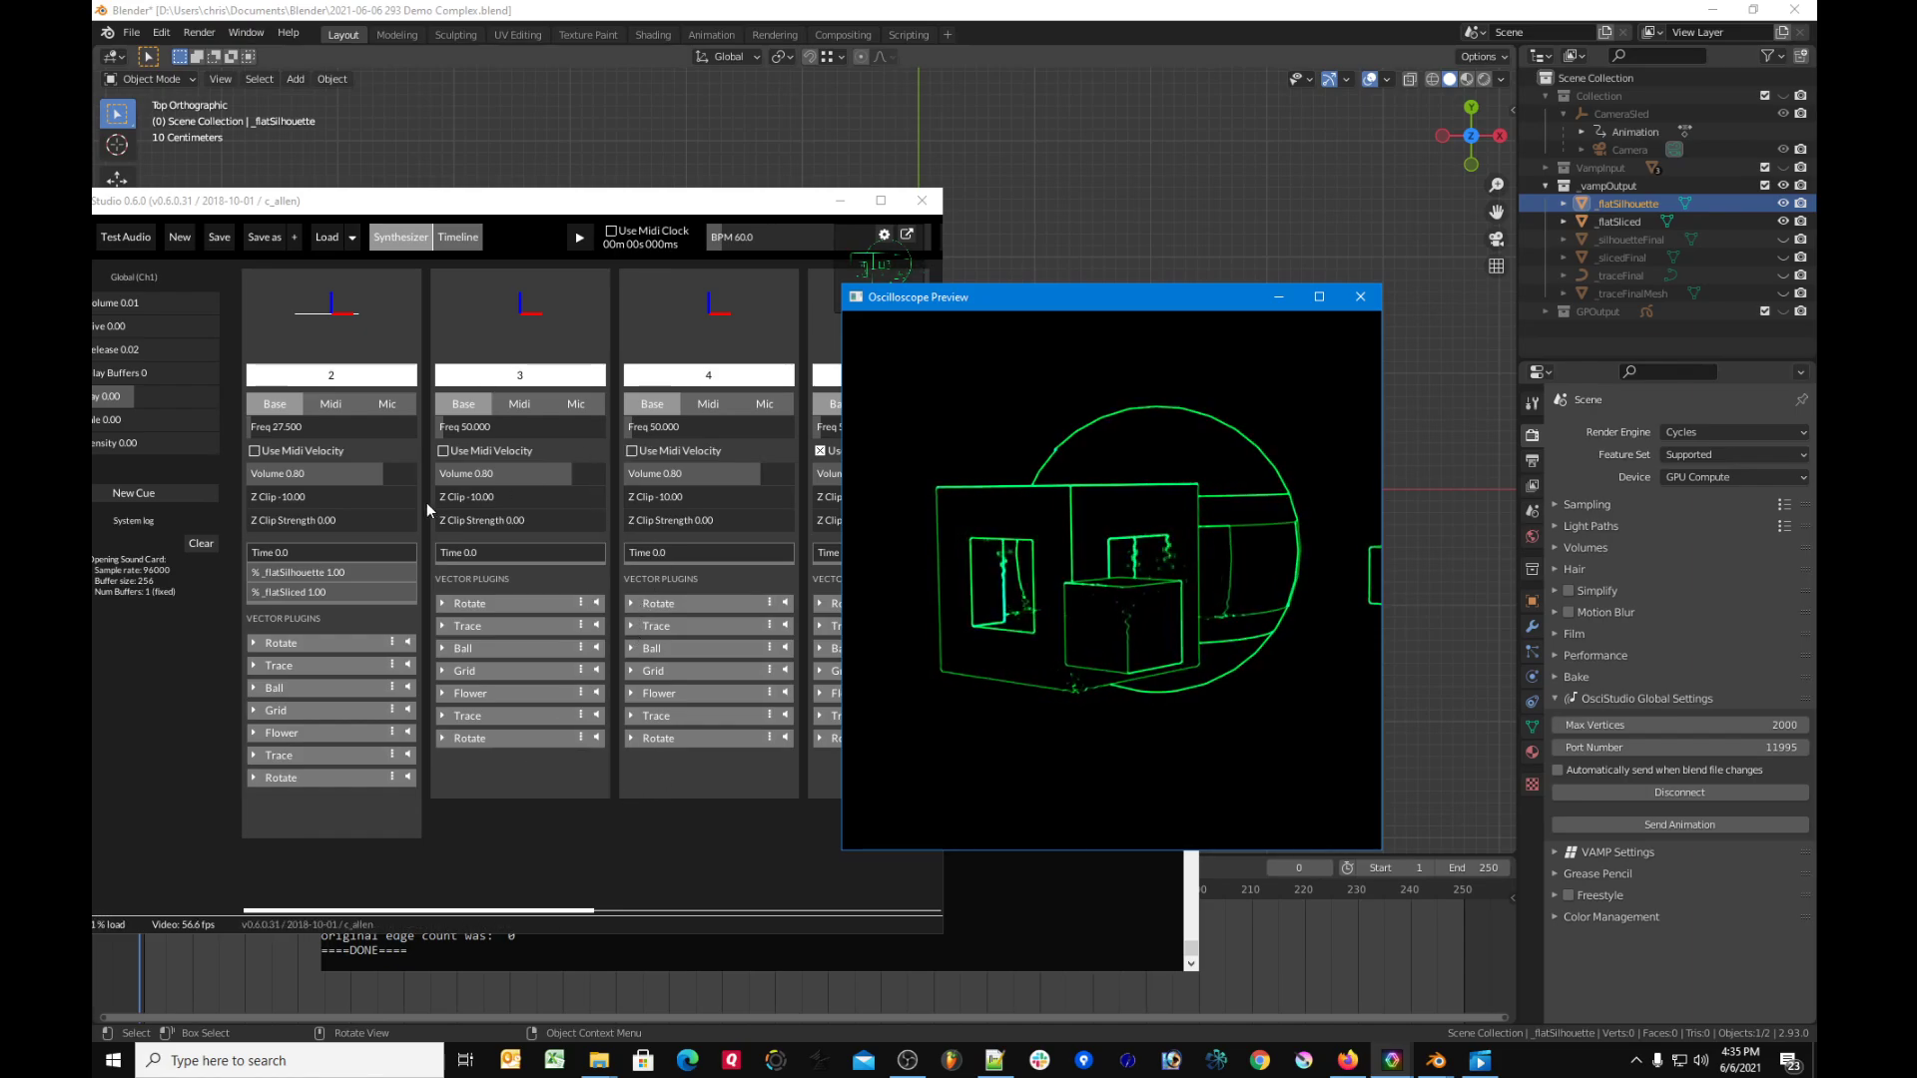
pyautogui.moveTo(980, 296); pyautogui.dragTo(795, 299)
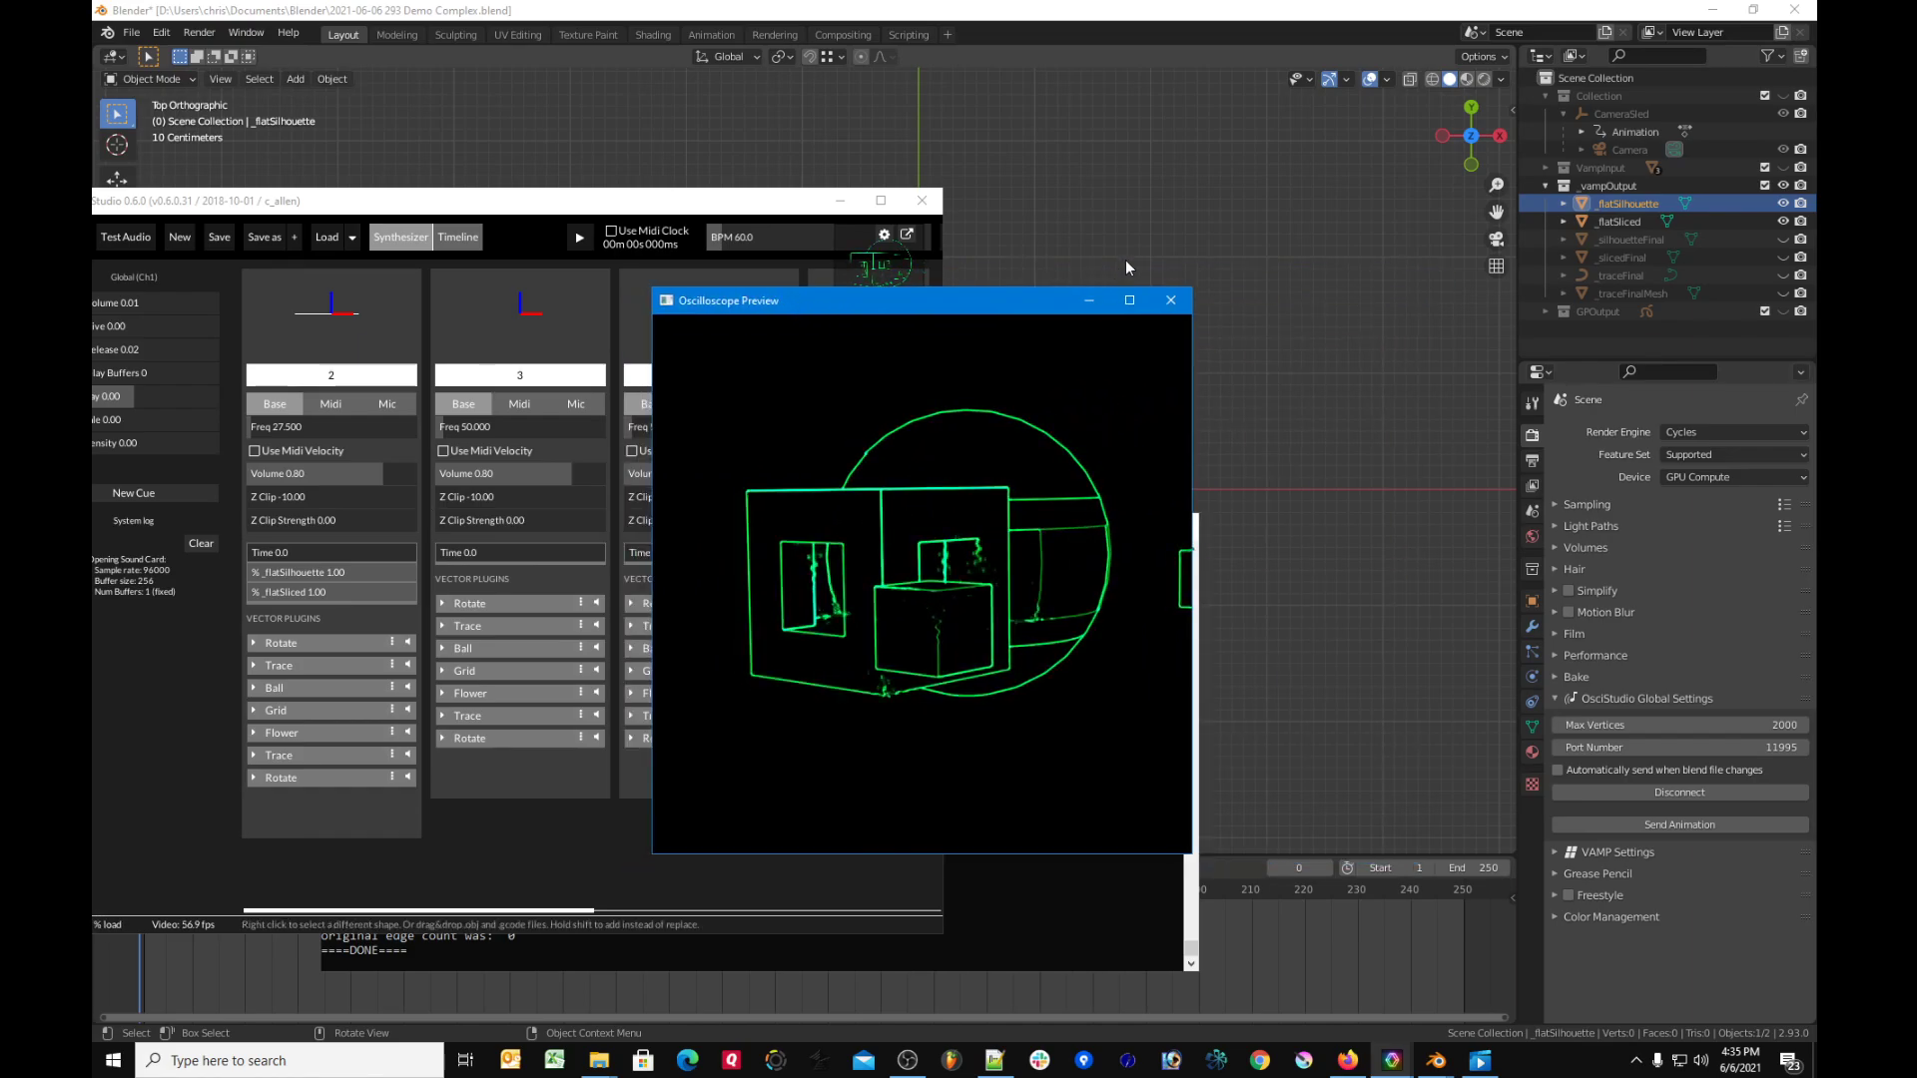
pyautogui.moveTo(1002, 310); pyautogui.dragTo(122, 318)
pyautogui.click(333, 581)
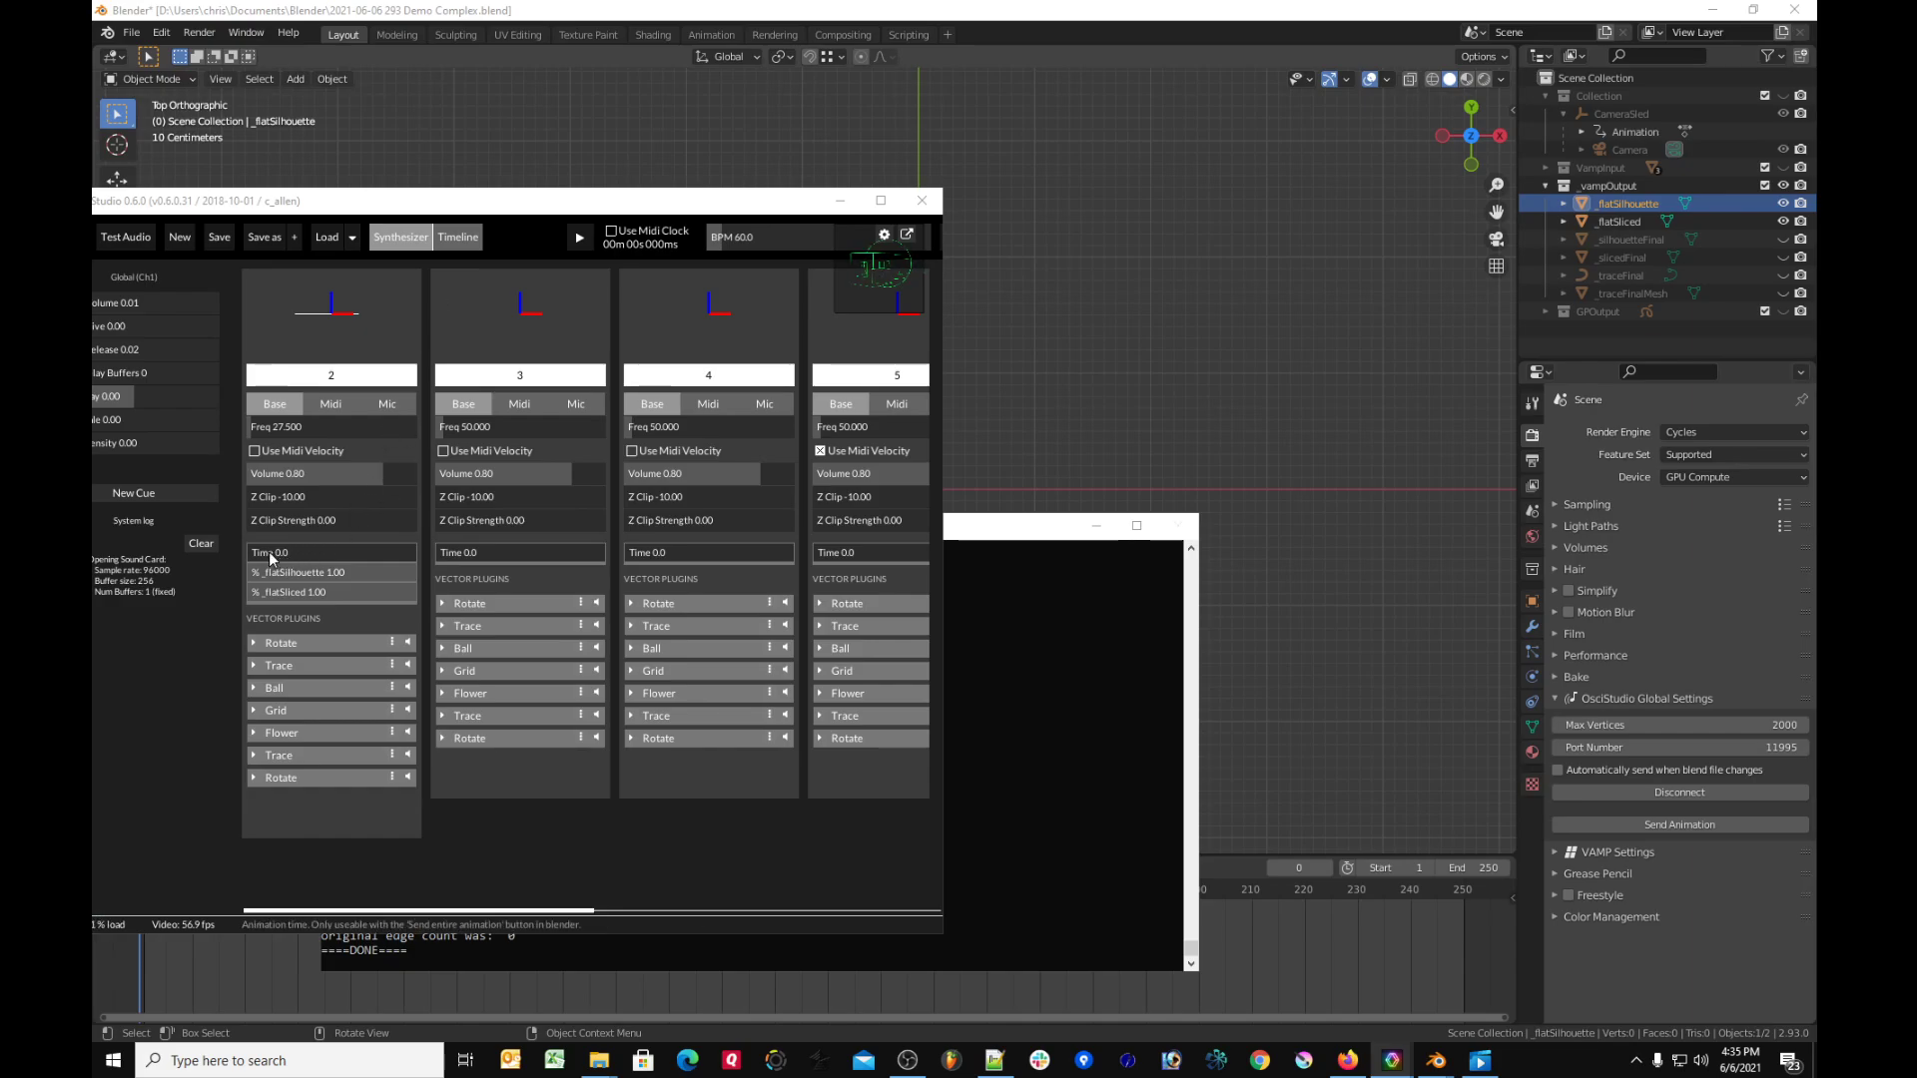
# Step: Scrub channel 2's Time to about 220.7 and move the preview aside
pyautogui.moveTo(268, 551); pyautogui.dragTo(358, 536)
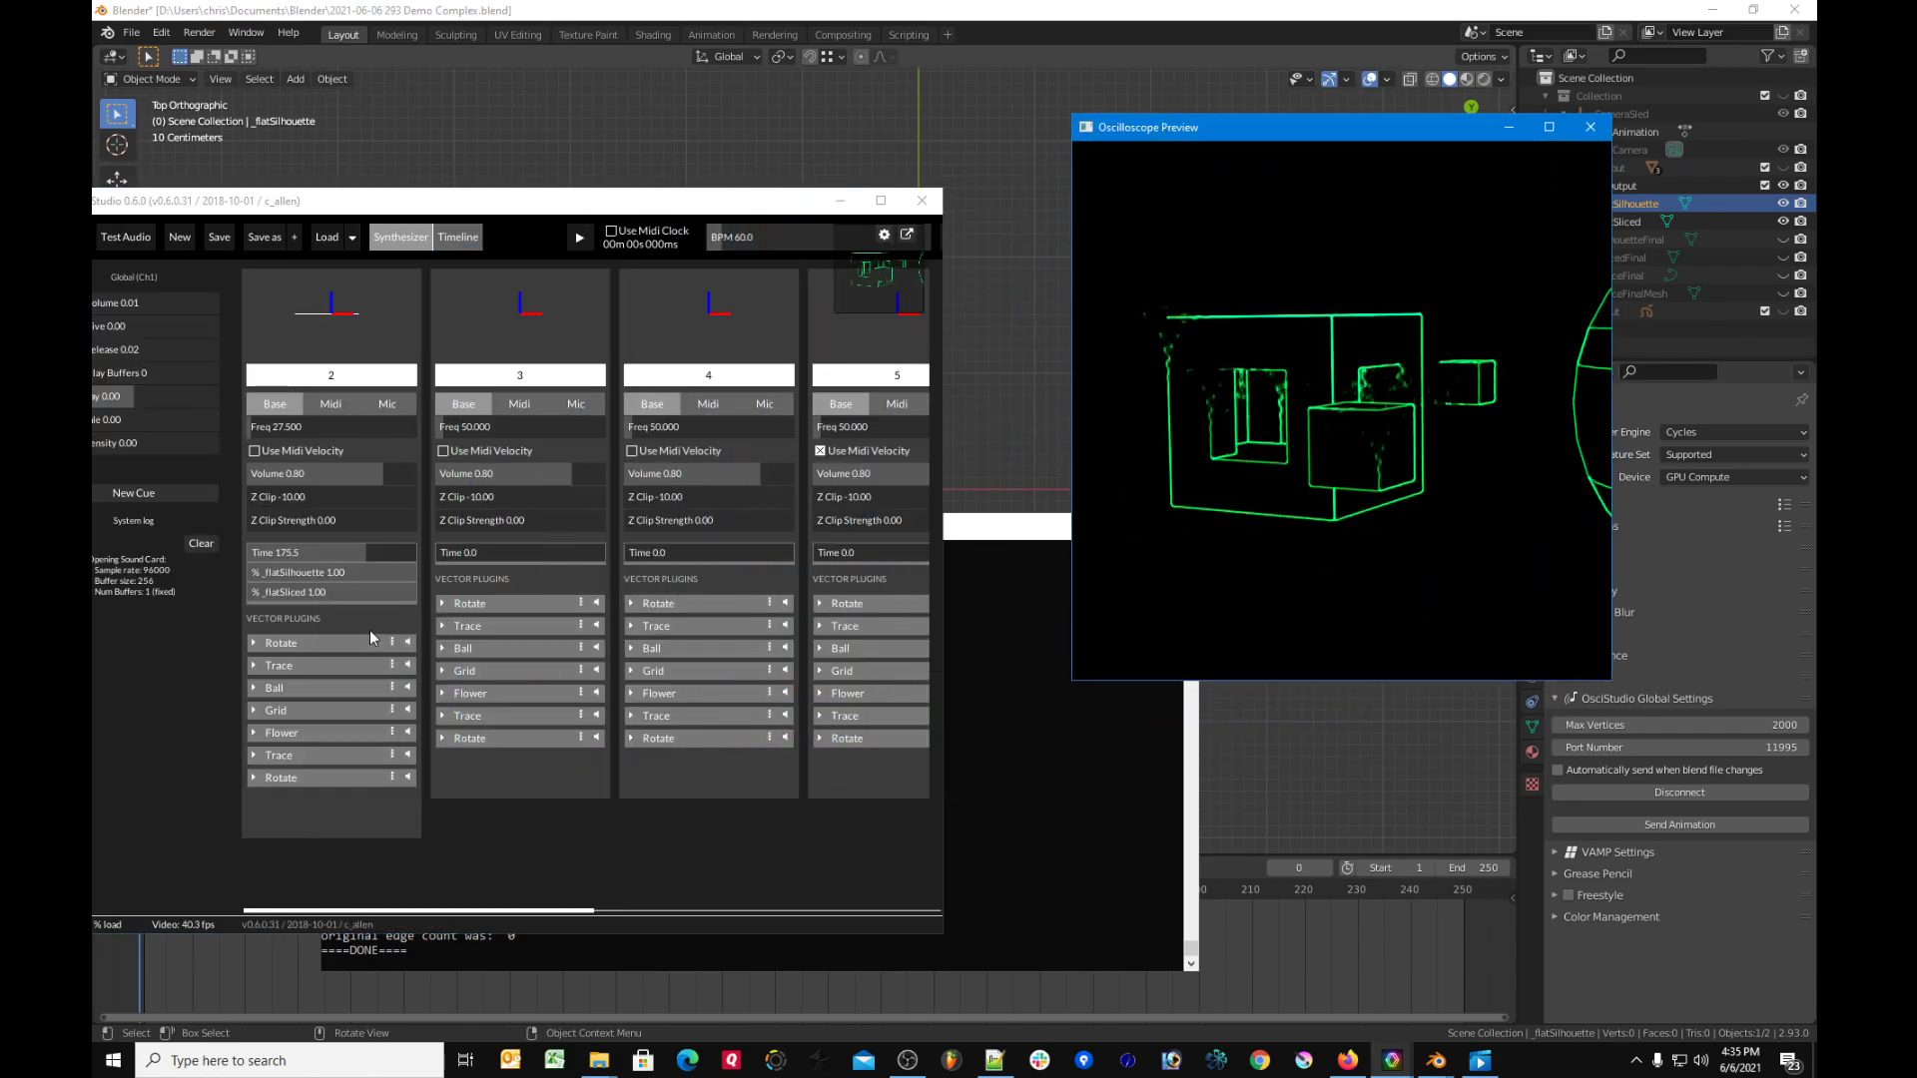
pyautogui.moveTo(351, 549); pyautogui.dragTo(399, 520)
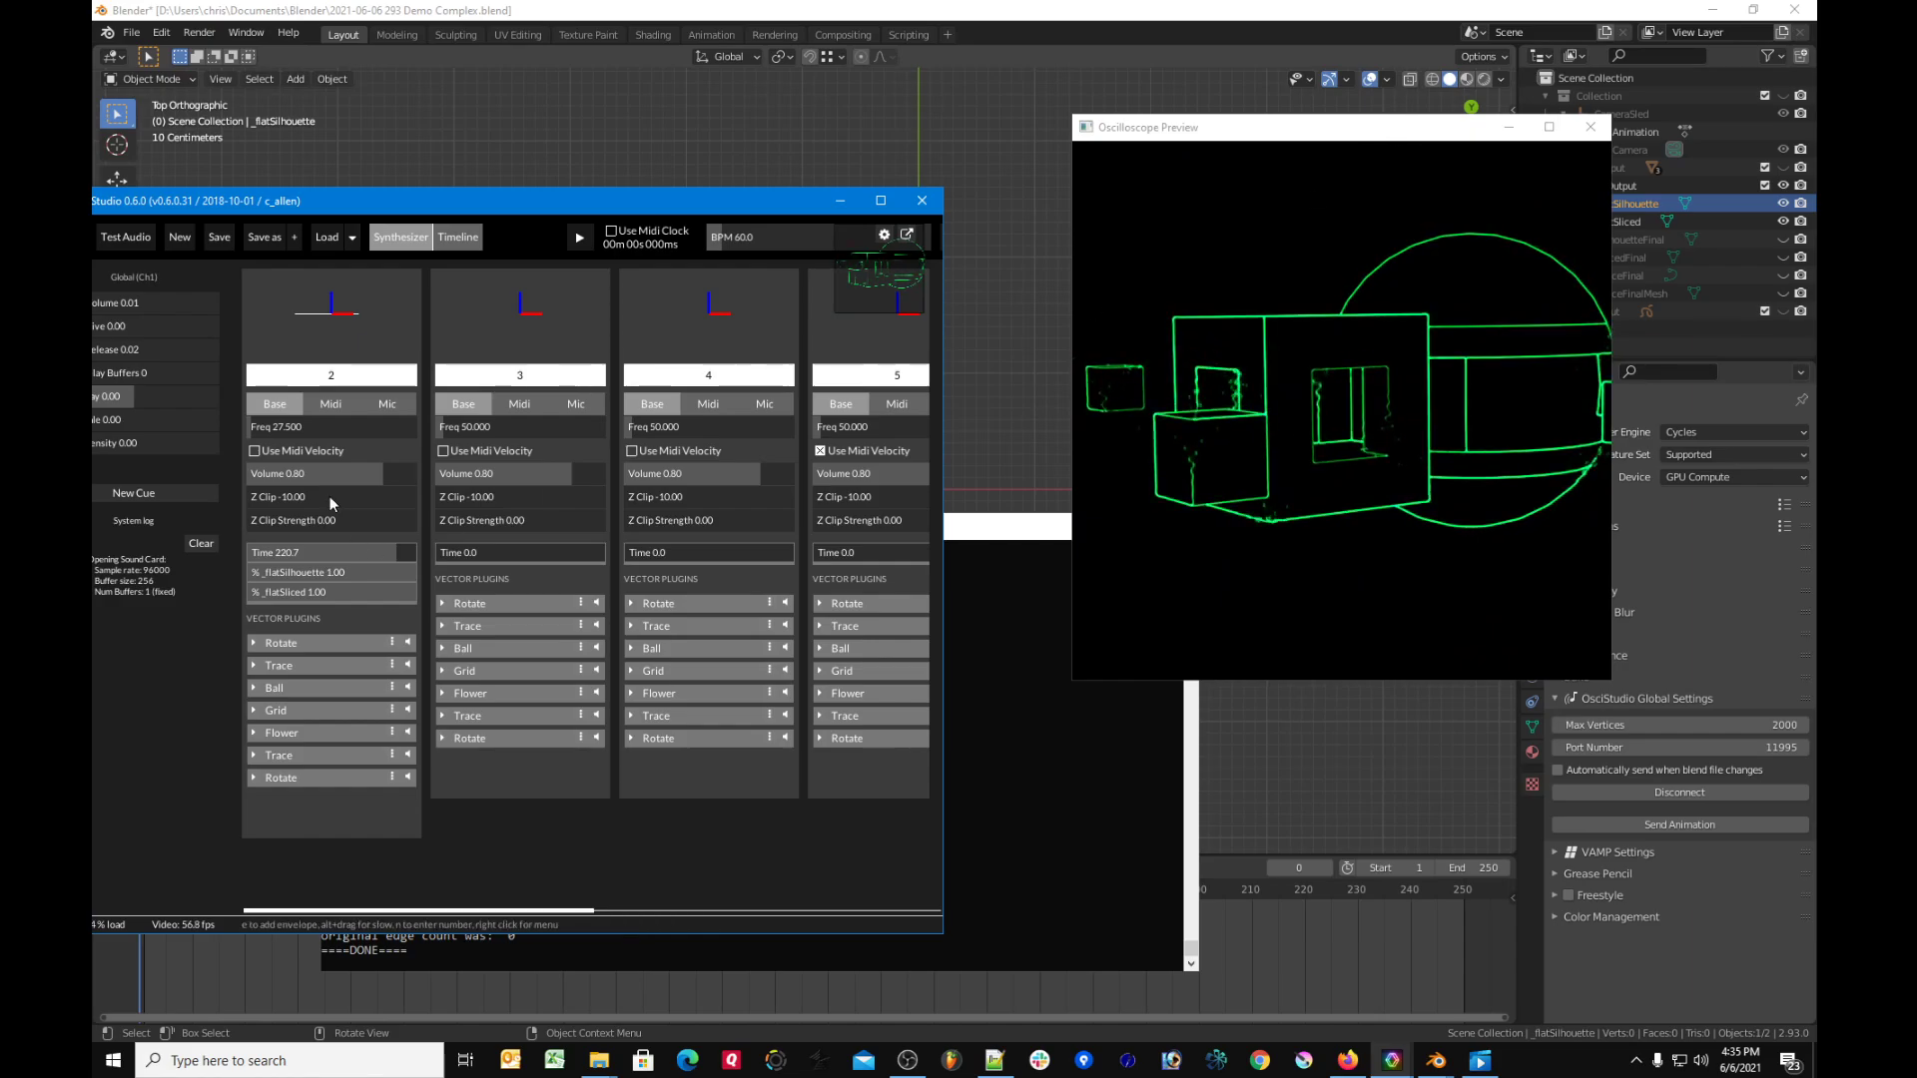
pyautogui.moveTo(1318, 127); pyautogui.dragTo(808, 302)
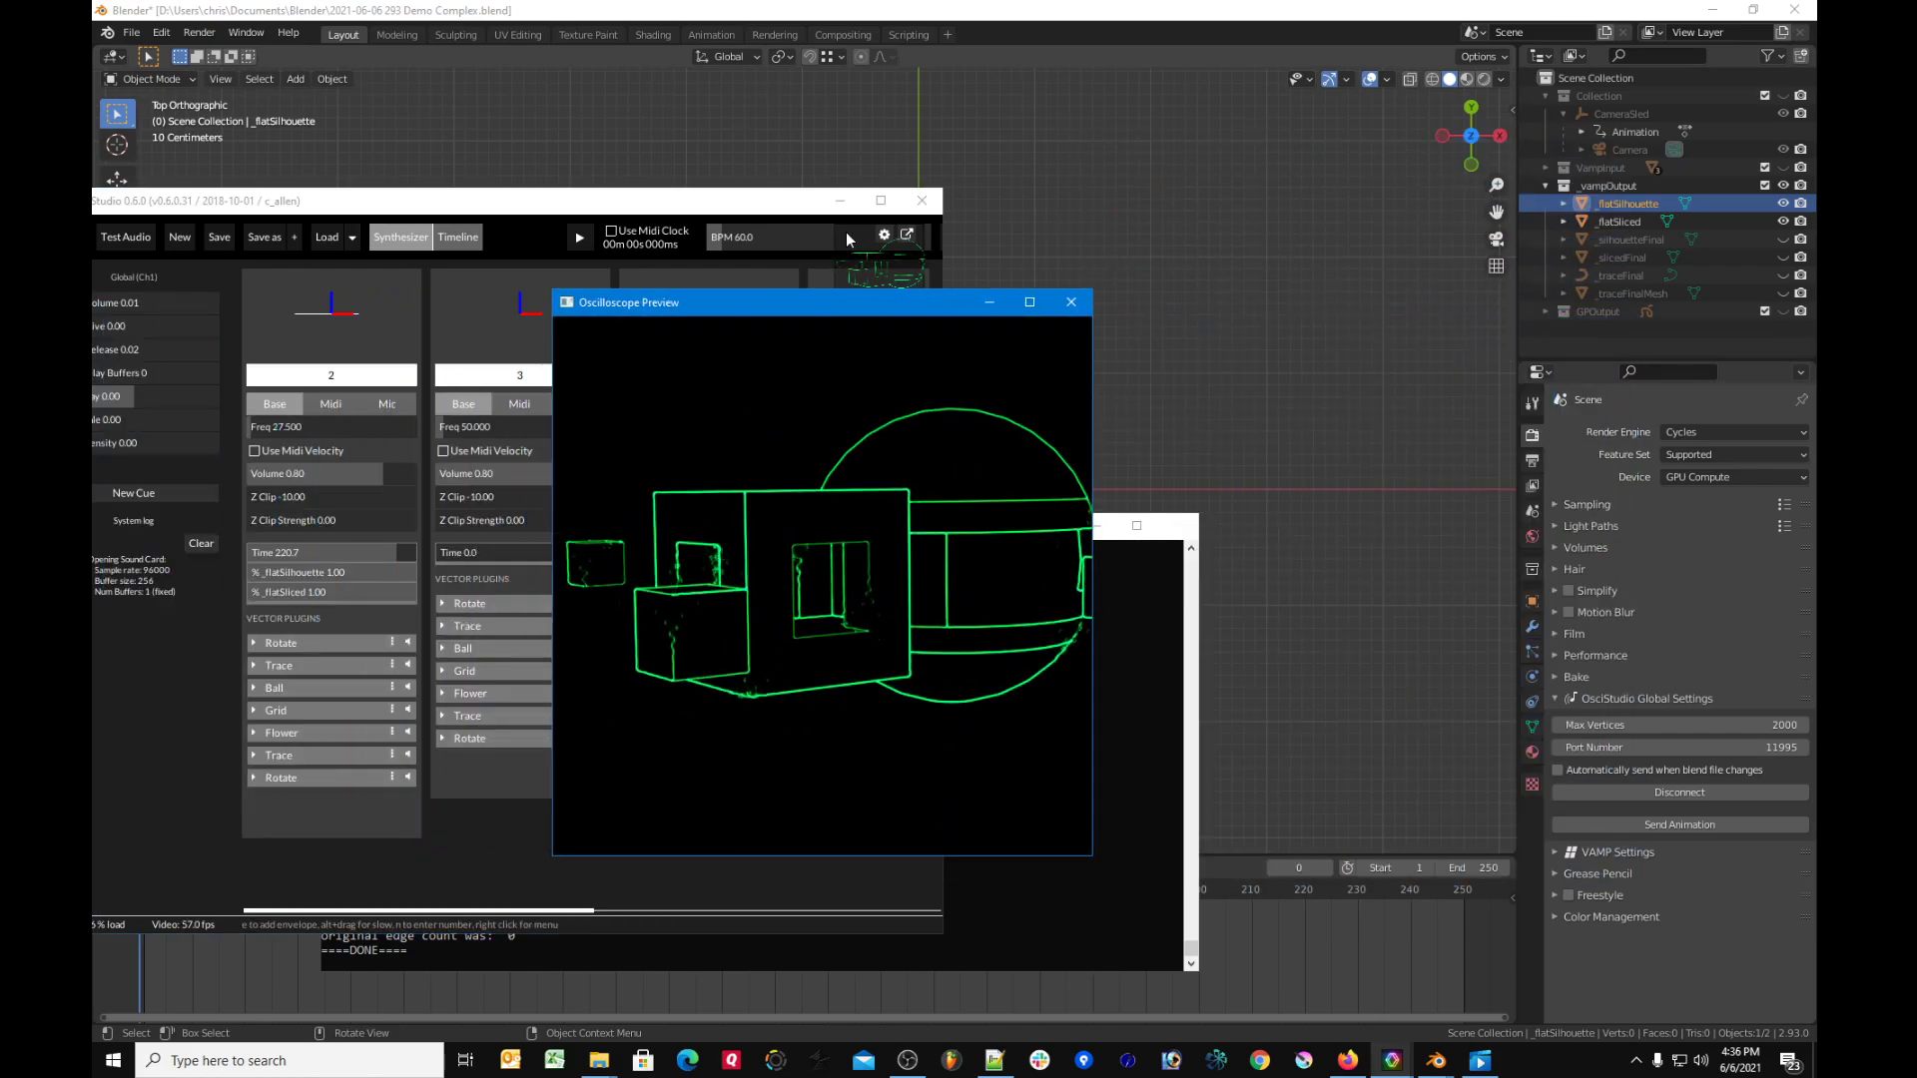
pyautogui.moveTo(843, 307); pyautogui.dragTo(92, 375)
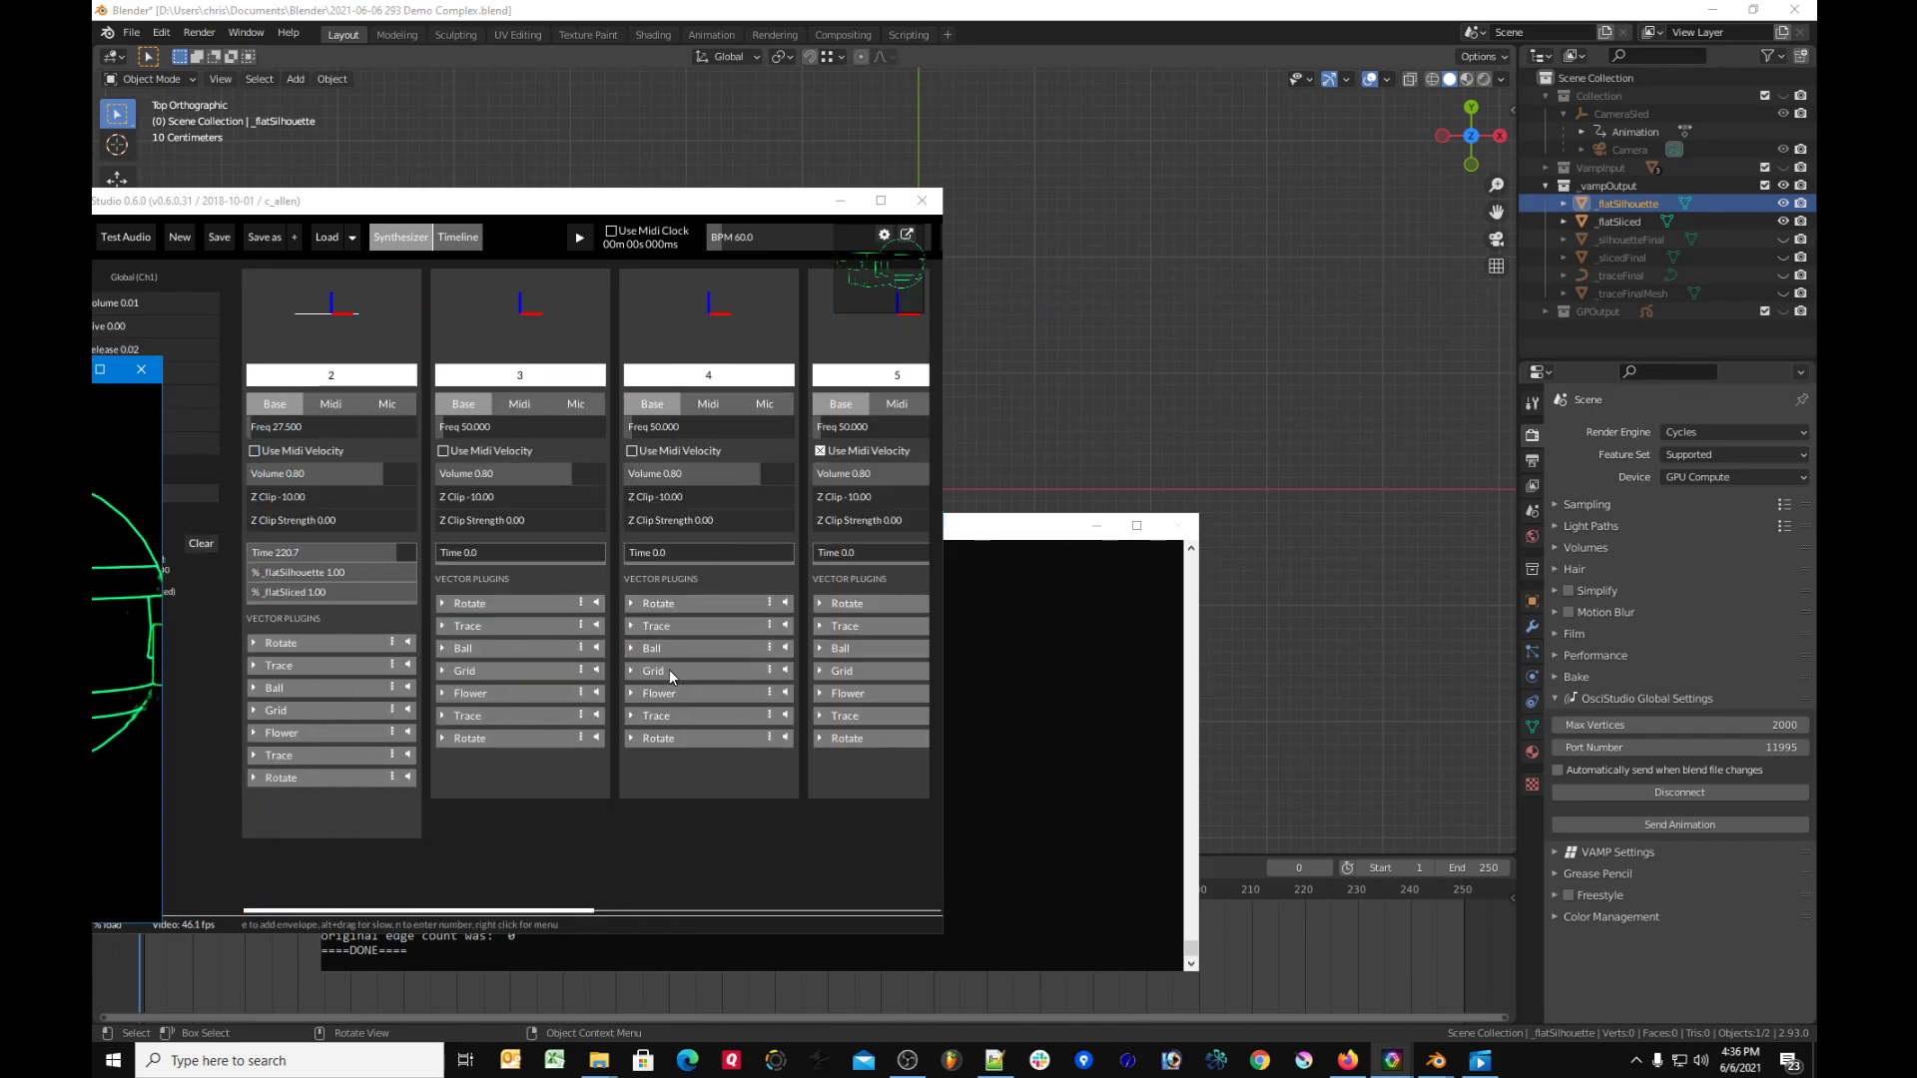
# Step: Disconnect and reconnect Blender to OsciStudio, then bring OsciStudio and its preview back into view
pyautogui.click(1670, 795)
pyautogui.click(1669, 795)
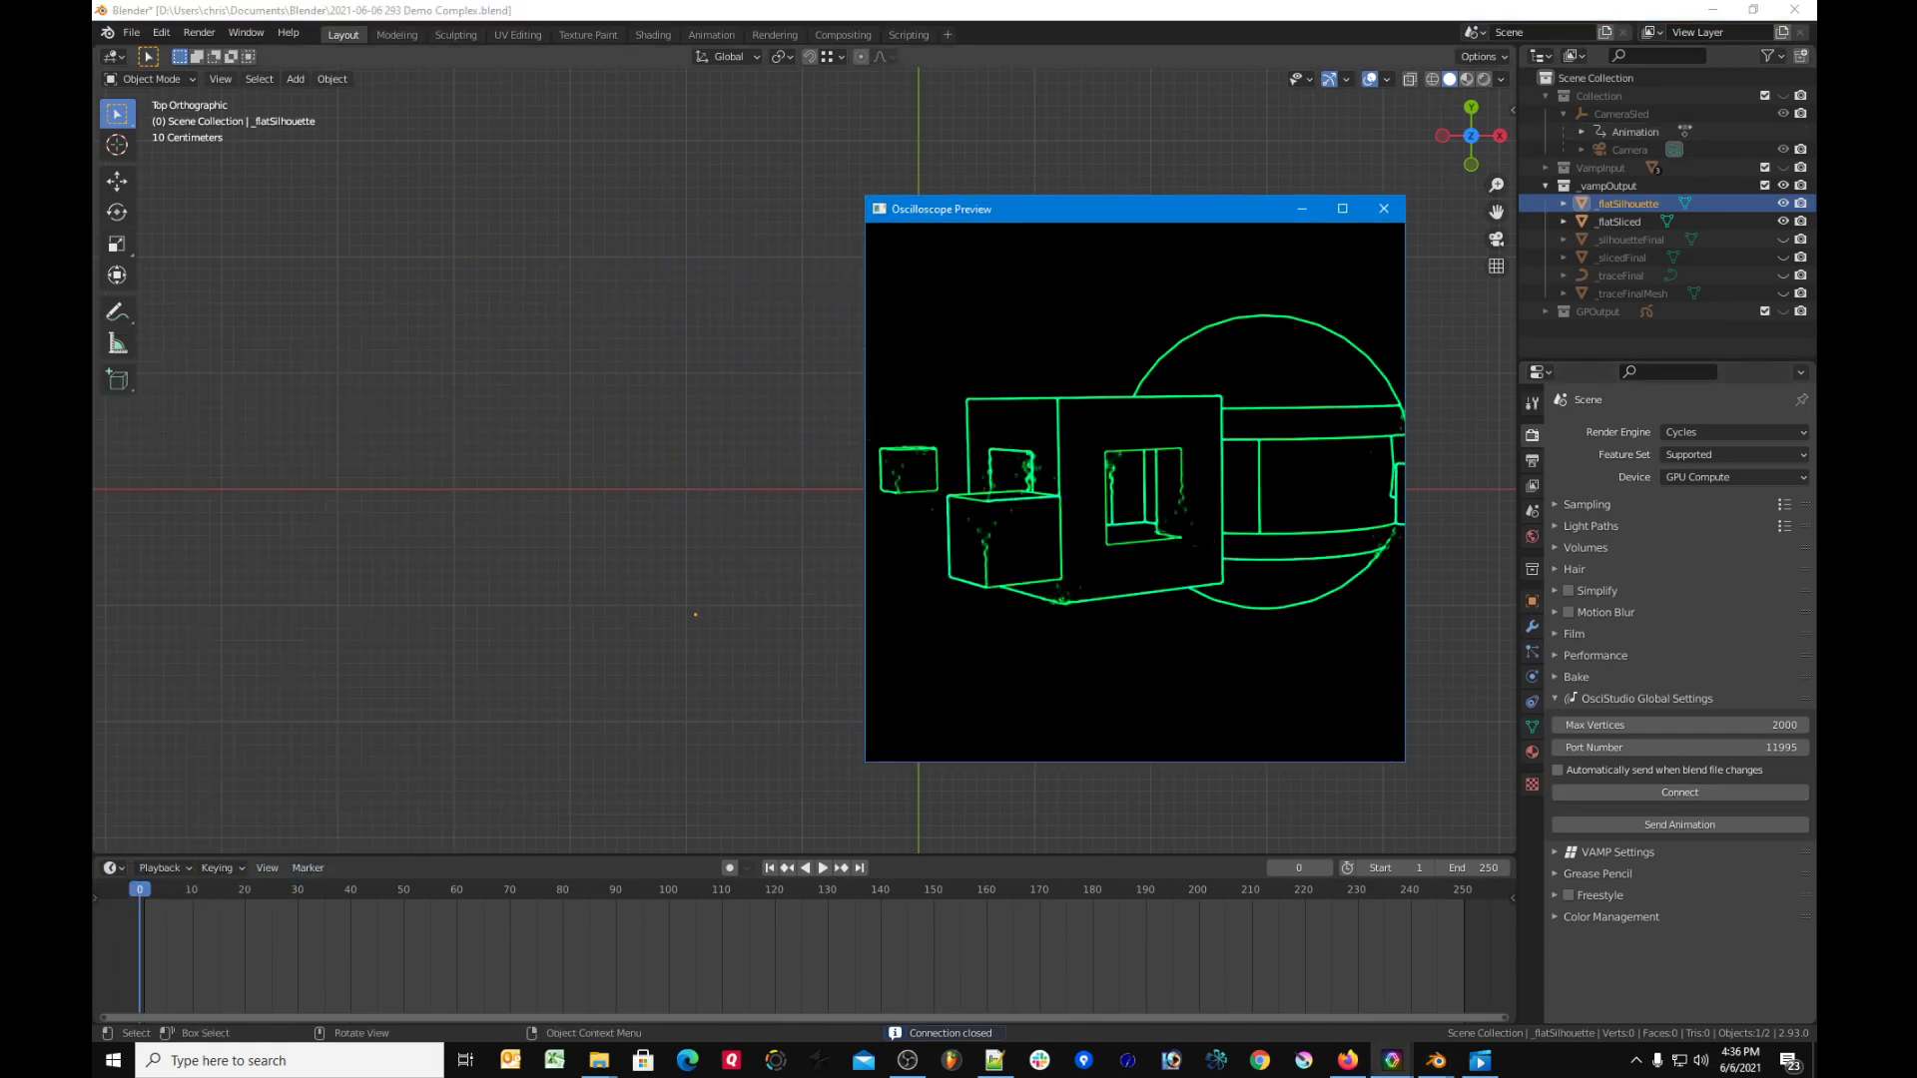
pyautogui.moveTo(1392, 1058)
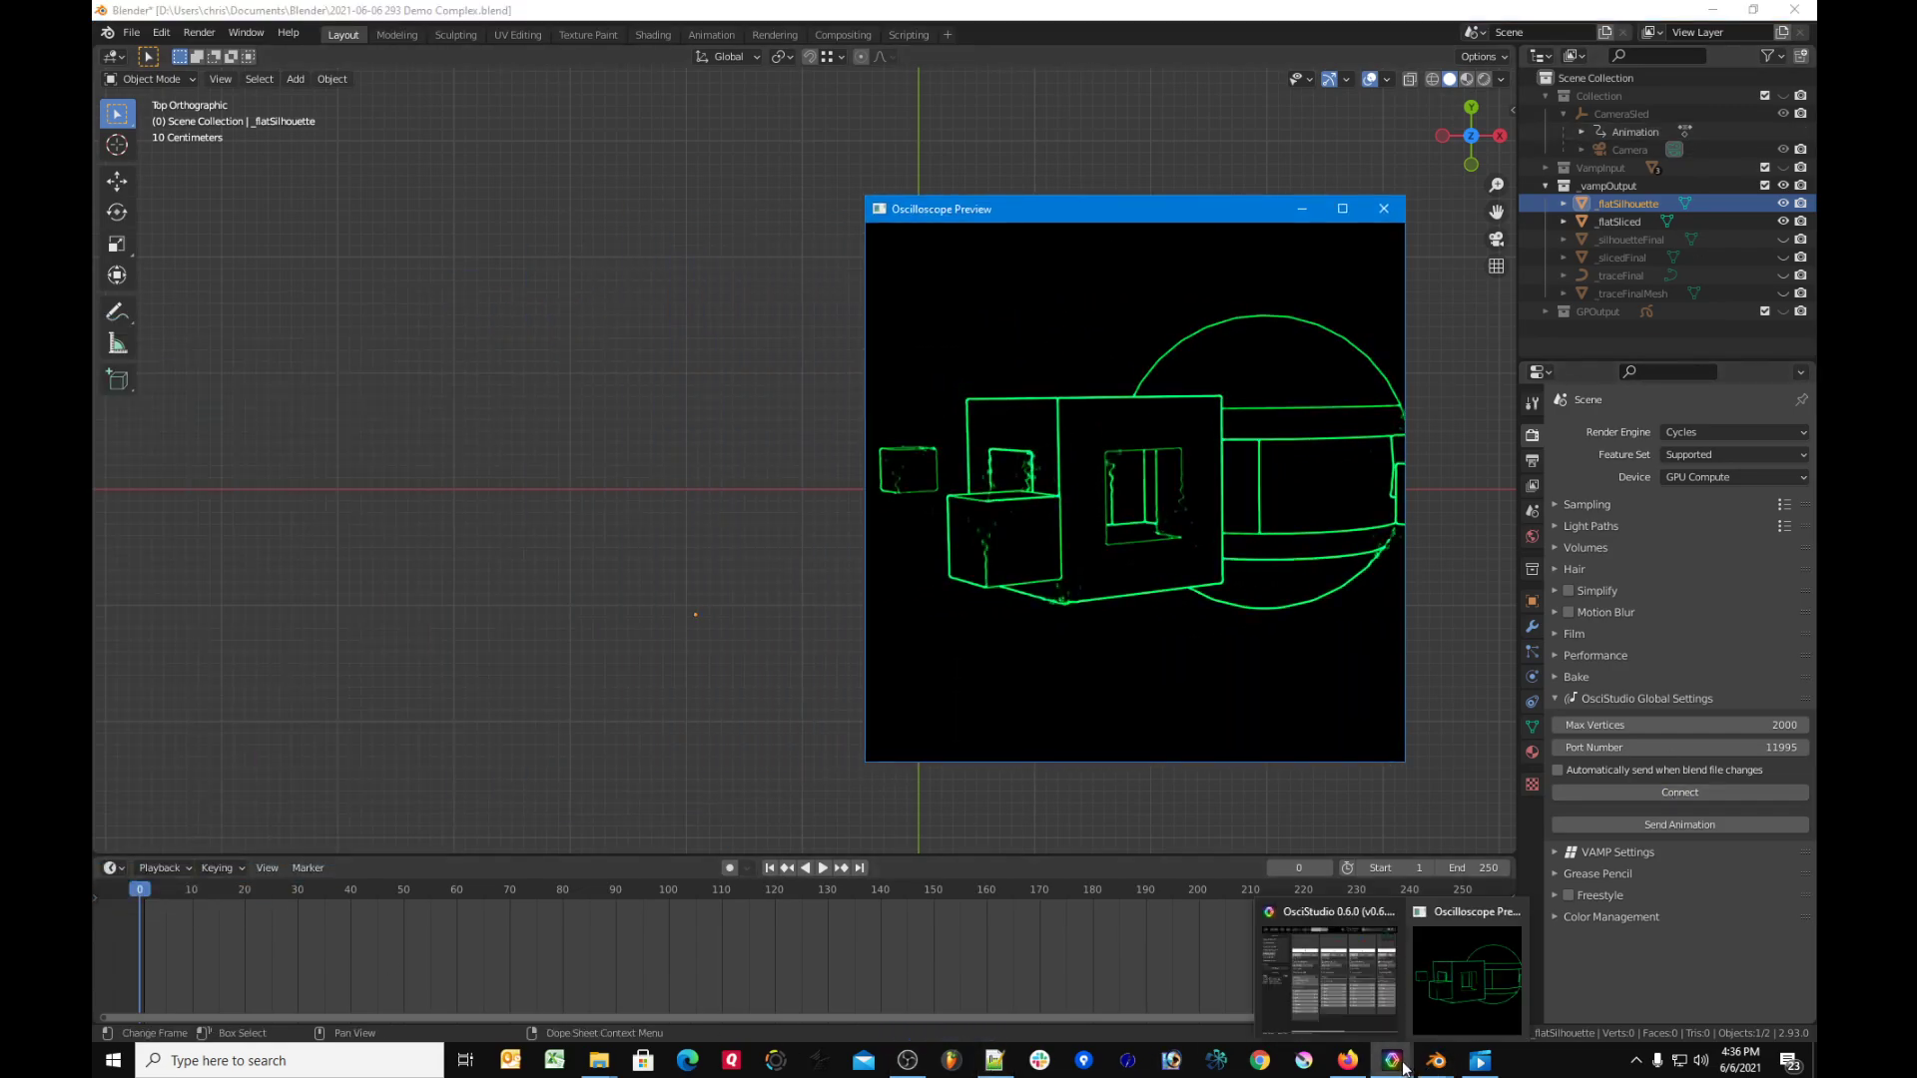
pyautogui.click(1354, 969)
pyautogui.moveTo(1099, 208); pyautogui.dragTo(1384, 83)
pyautogui.moveTo(635, 213); pyautogui.dragTo(779, 211)
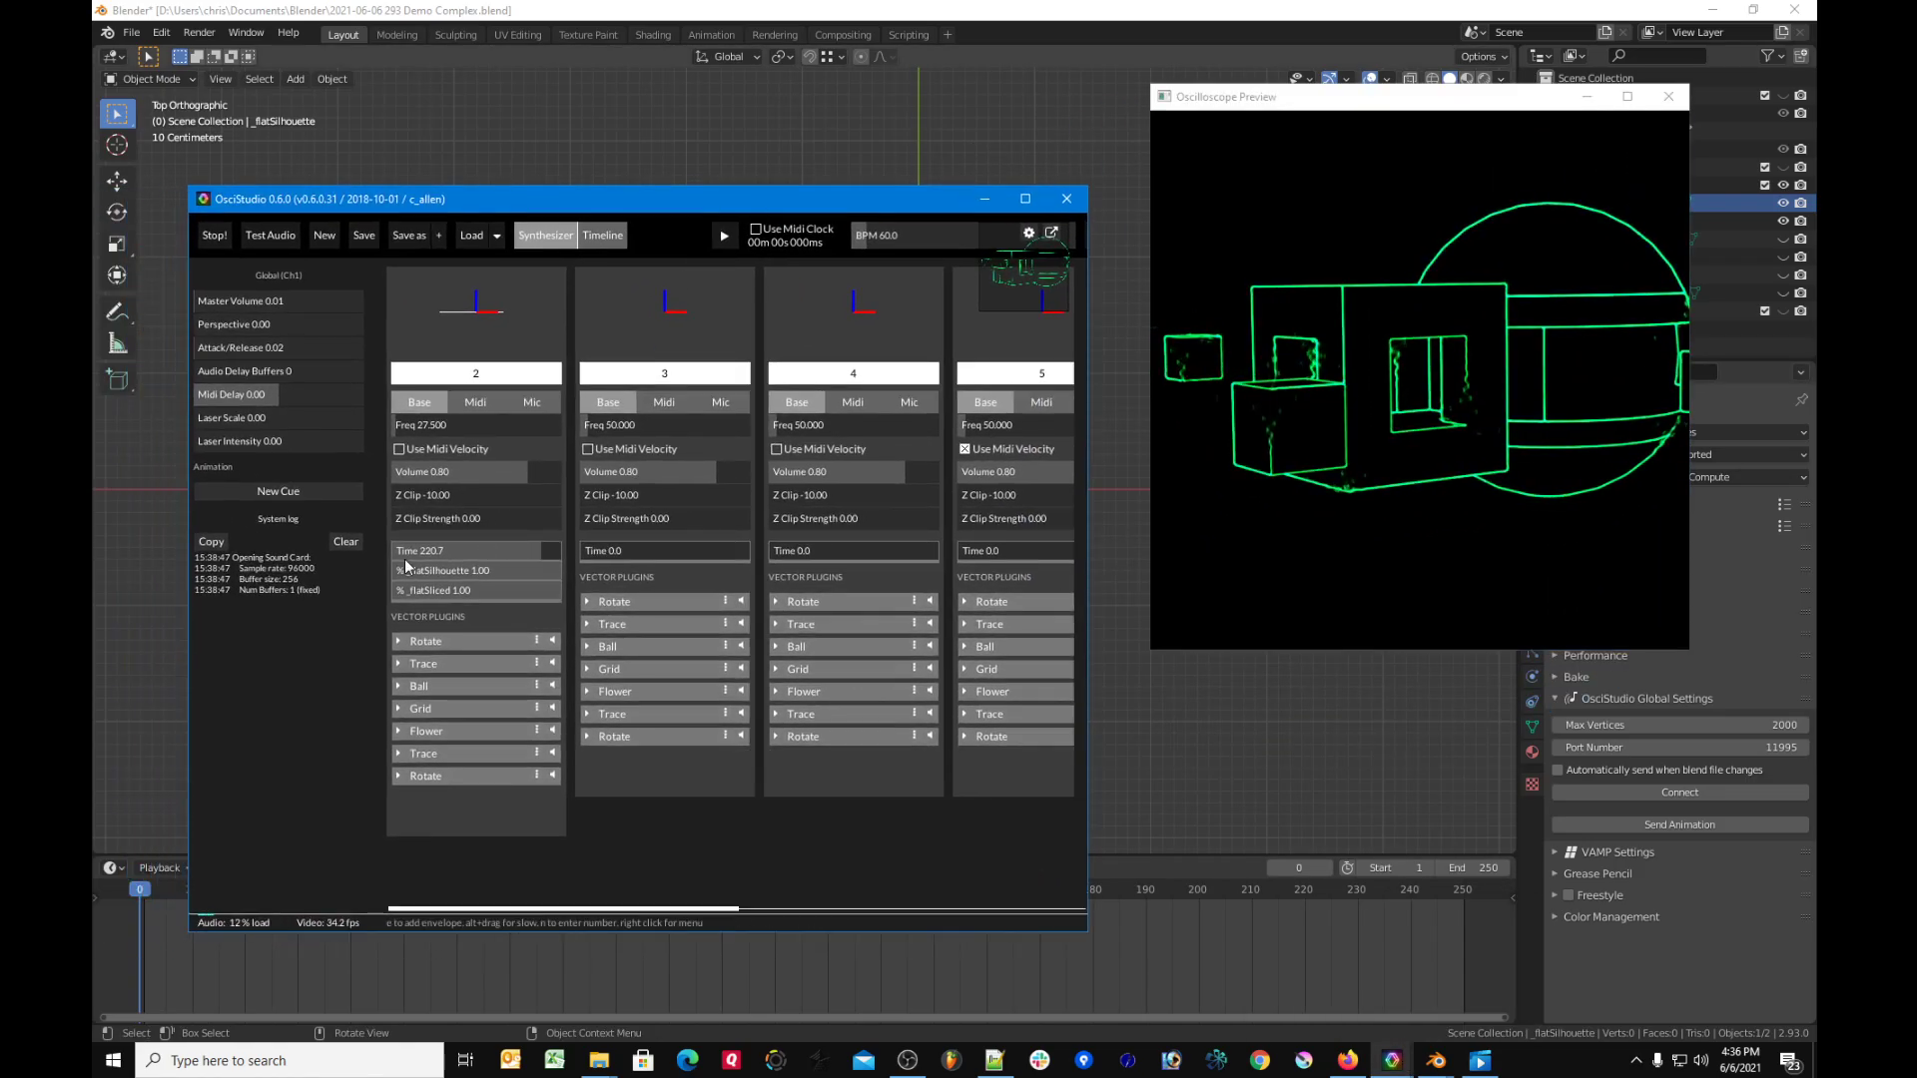
# Step: Add an 8-second envelope to channel 2's Time value
pyautogui.rightClick(479, 552)
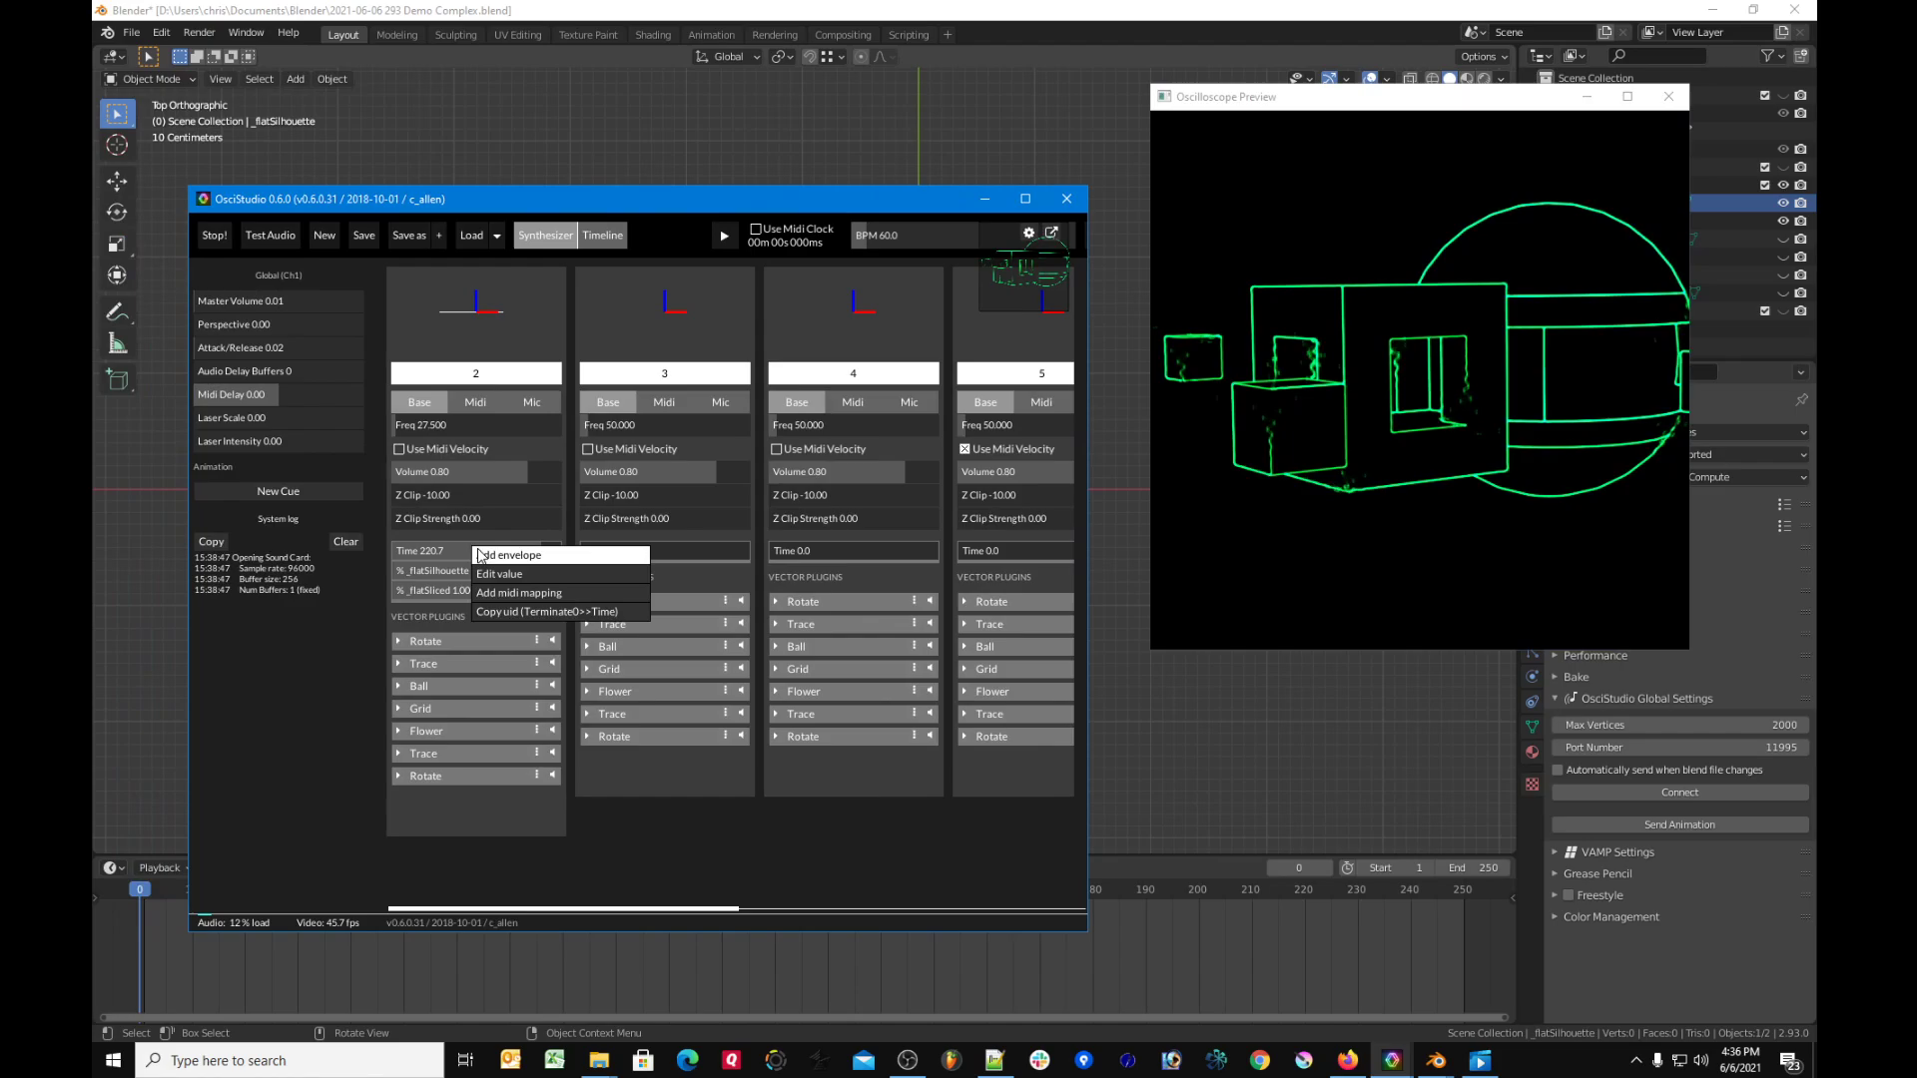
pyautogui.click(538, 556)
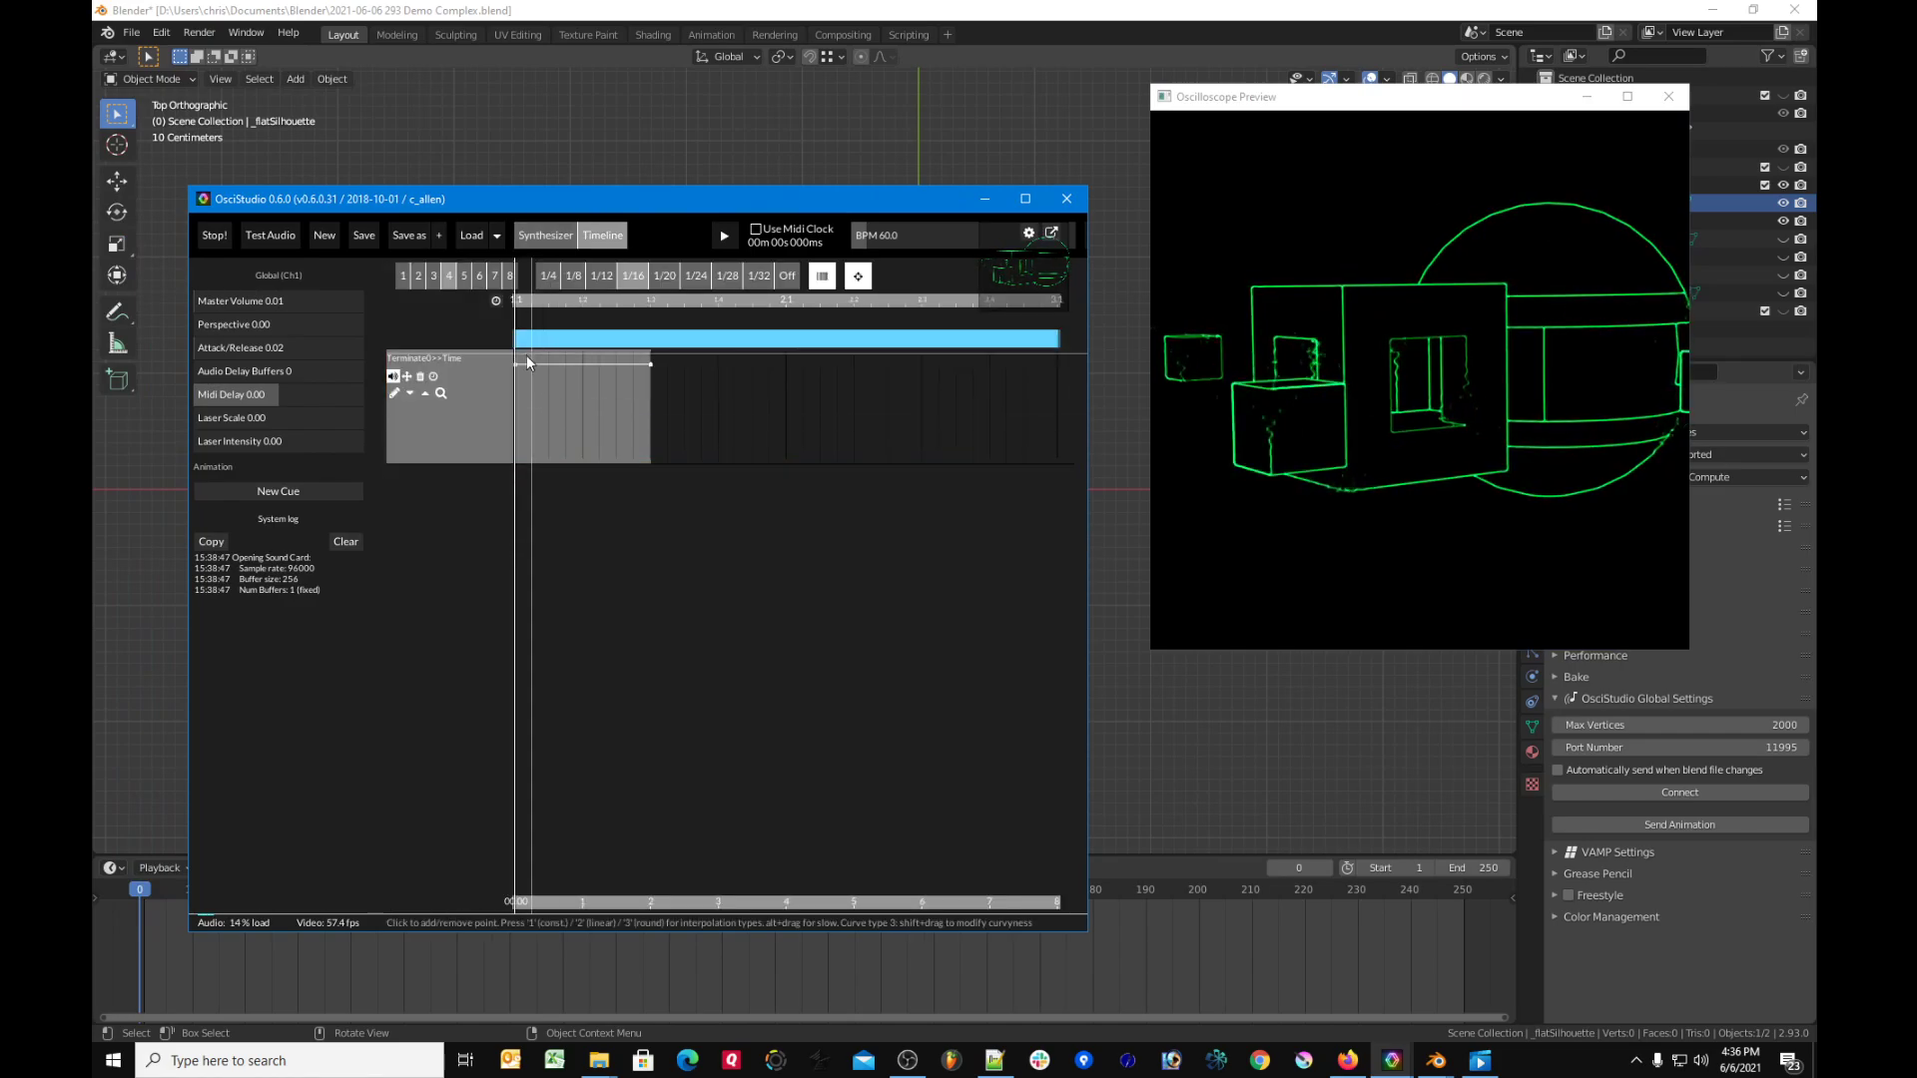
pyautogui.click(434, 377)
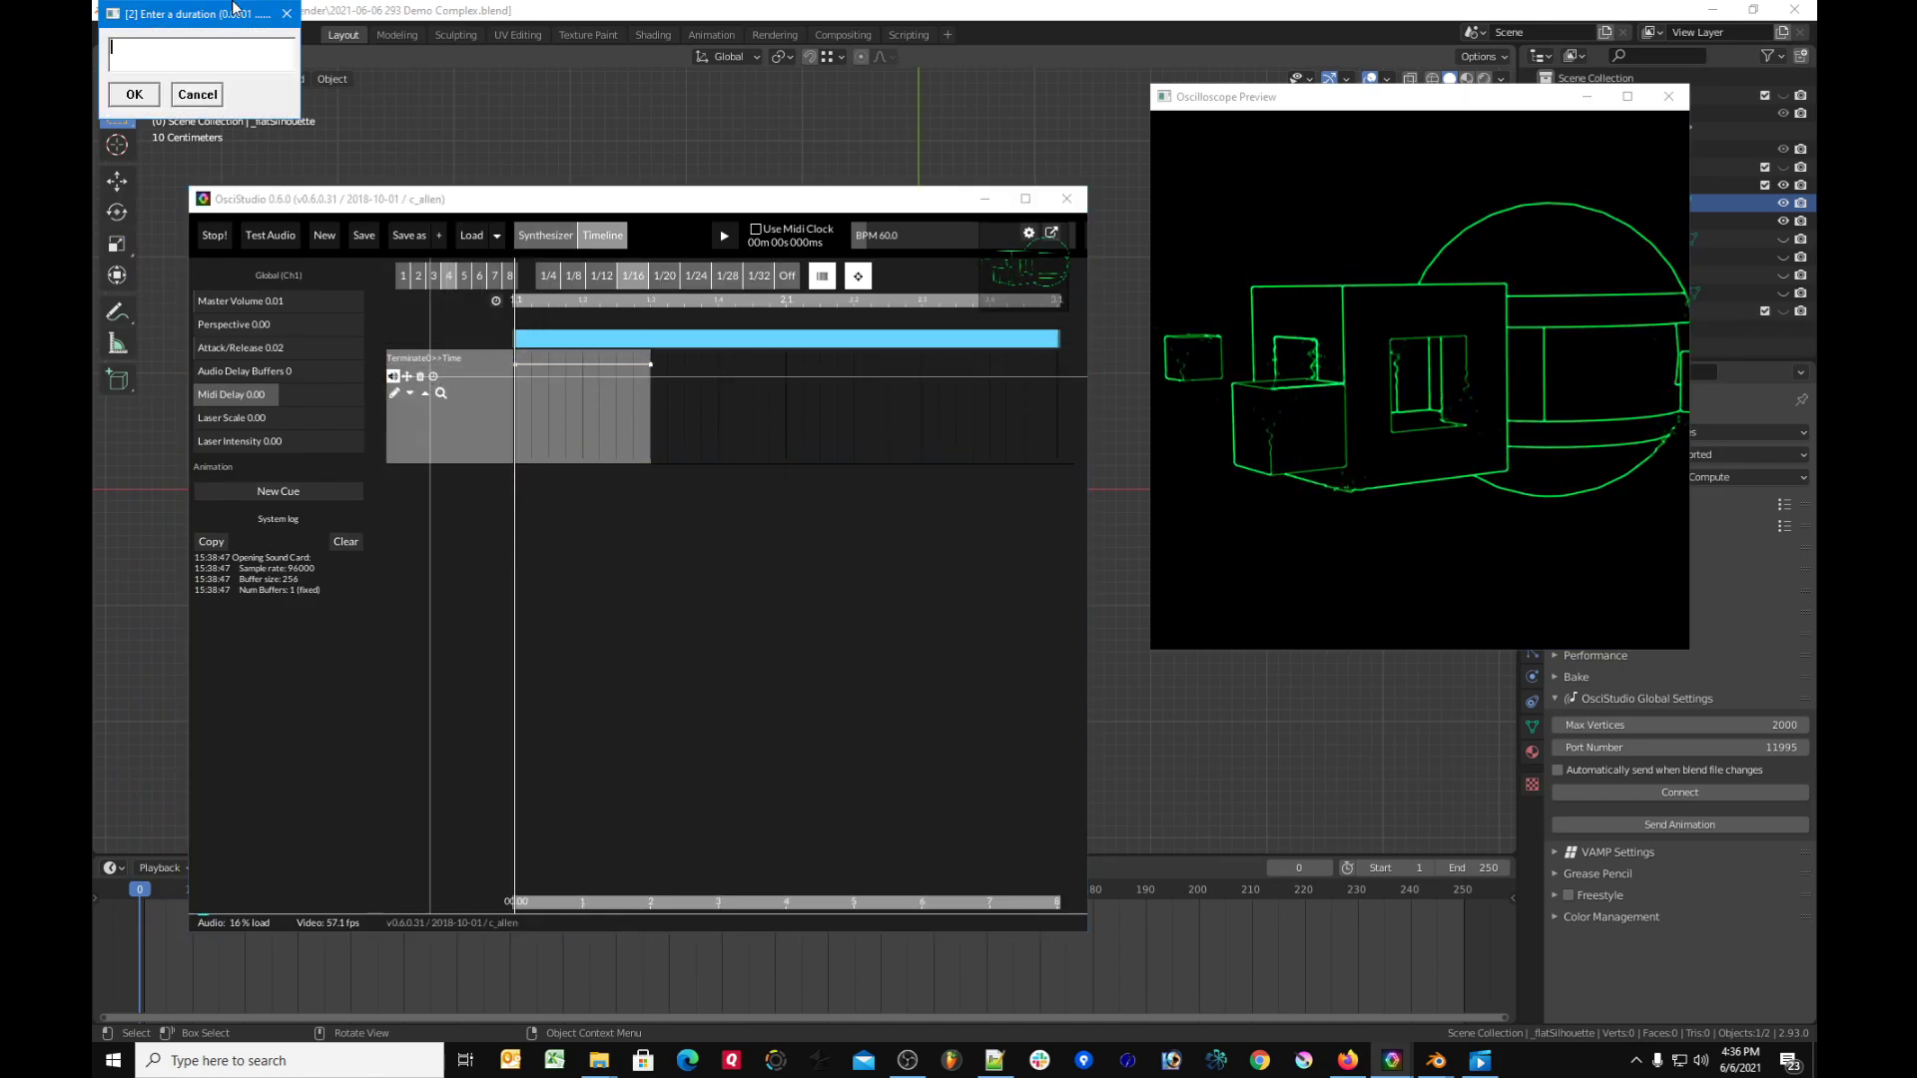
pyautogui.moveTo(234, 12); pyautogui.dragTo(550, 72)
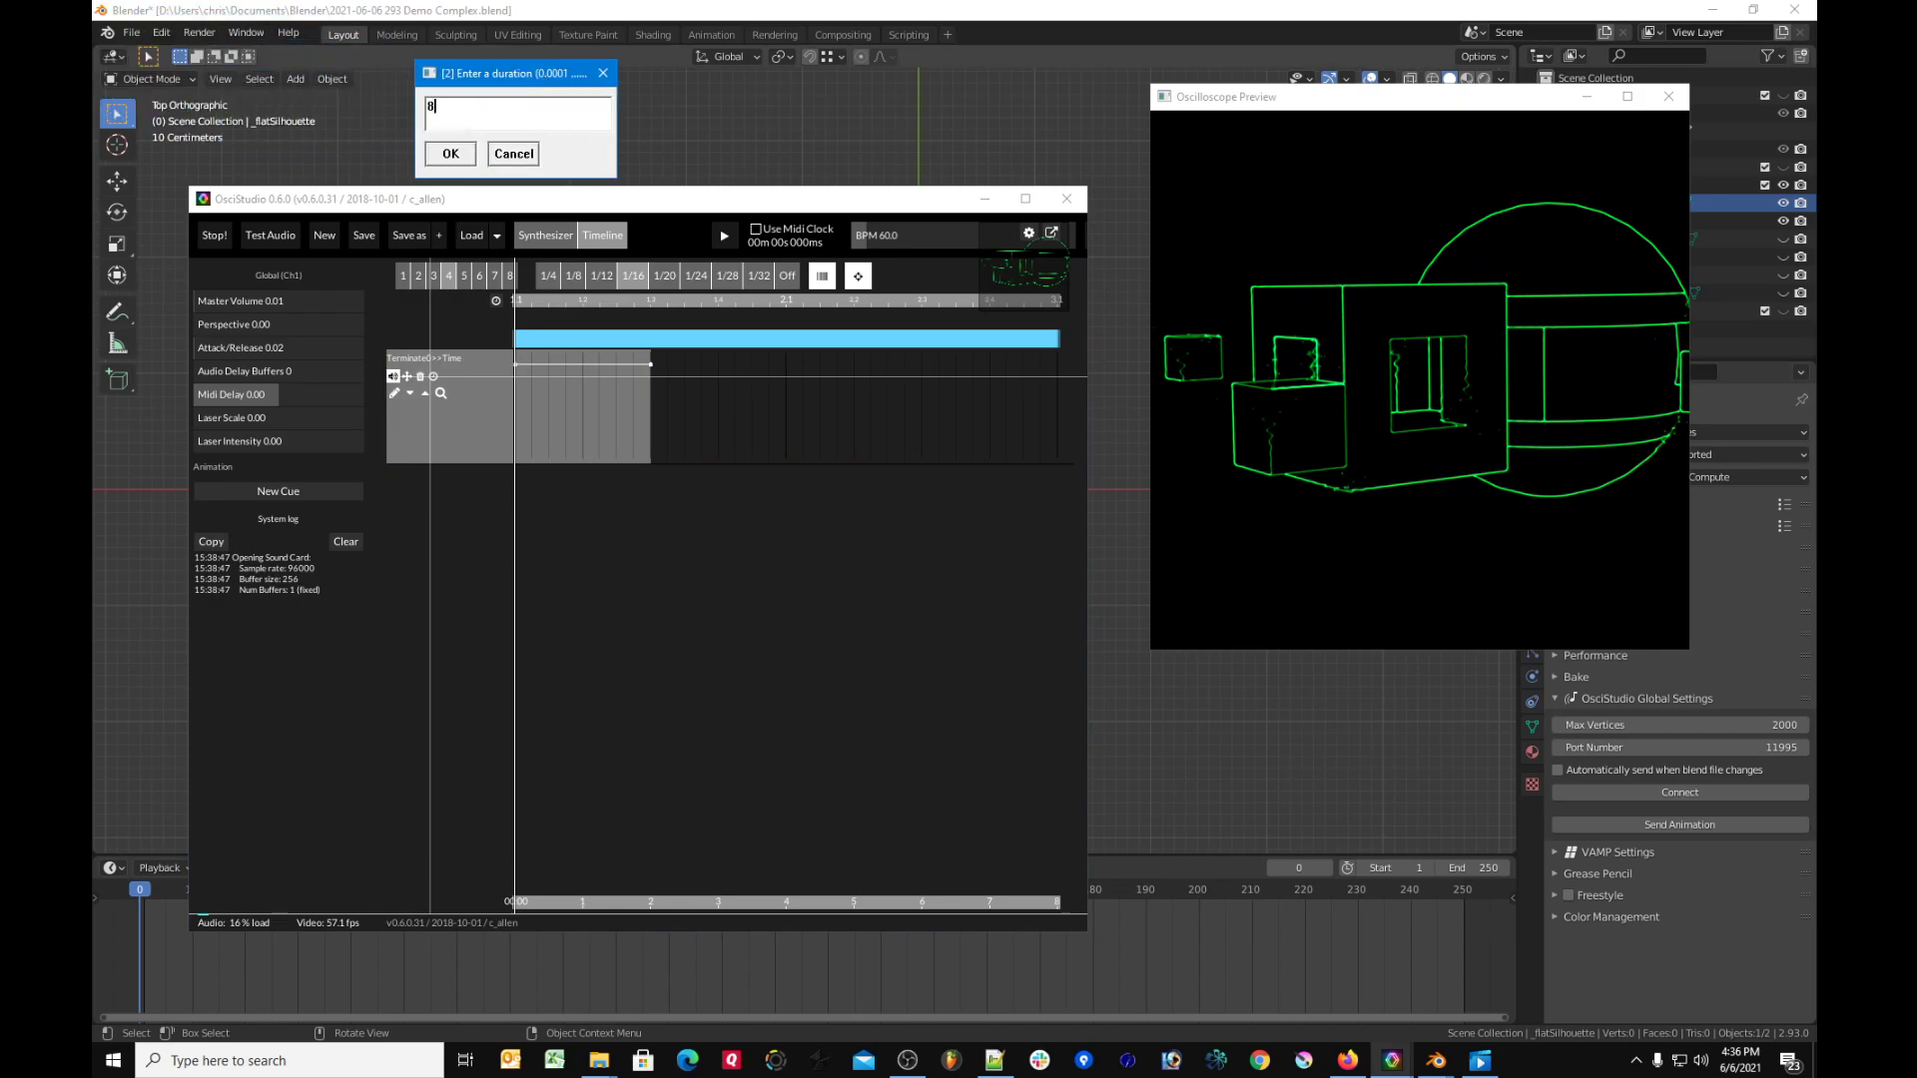
pyautogui.click(449, 153)
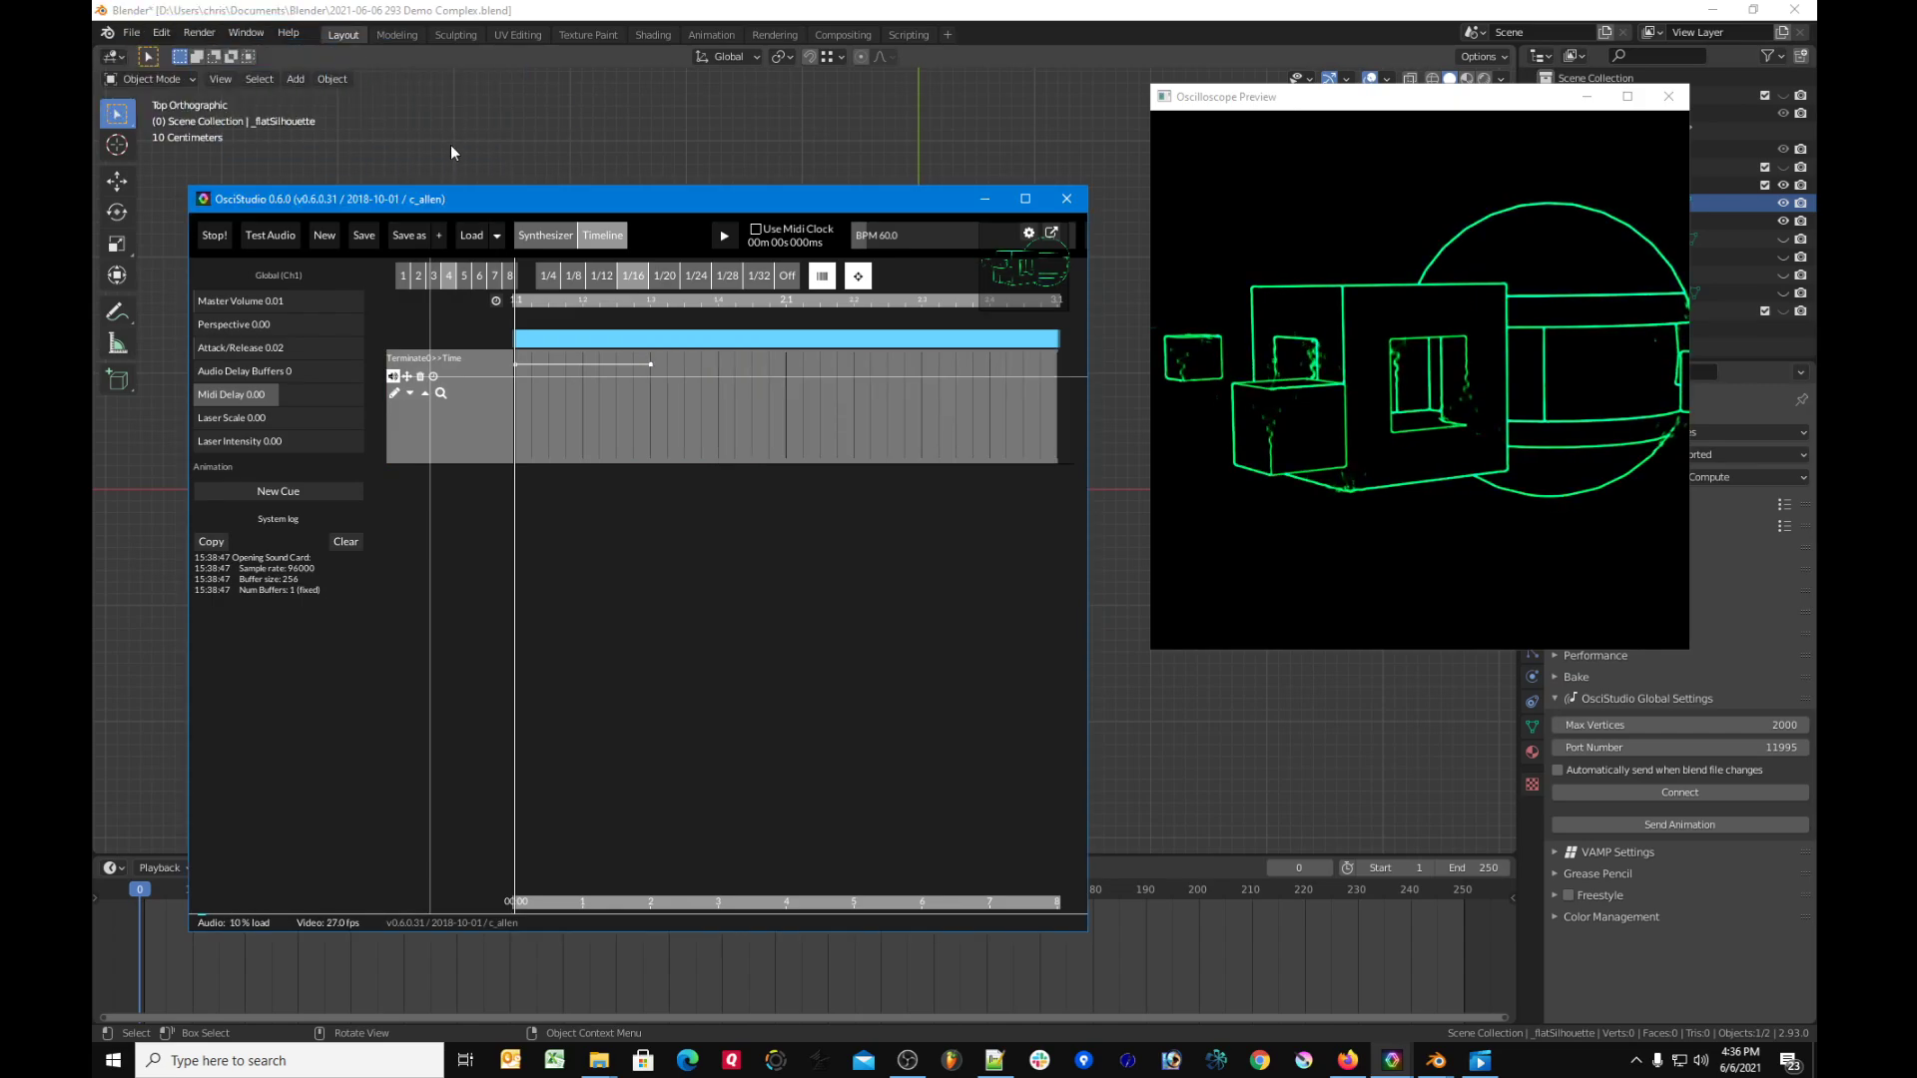
# Step: Make the envelope a linear ramp from zero by removing the 2-second point, then play it
pyautogui.click(651, 371)
pyautogui.moveTo(520, 370); pyautogui.dragTo(516, 457)
pyautogui.moveTo(869, 235); pyautogui.dragTo(872, 248)
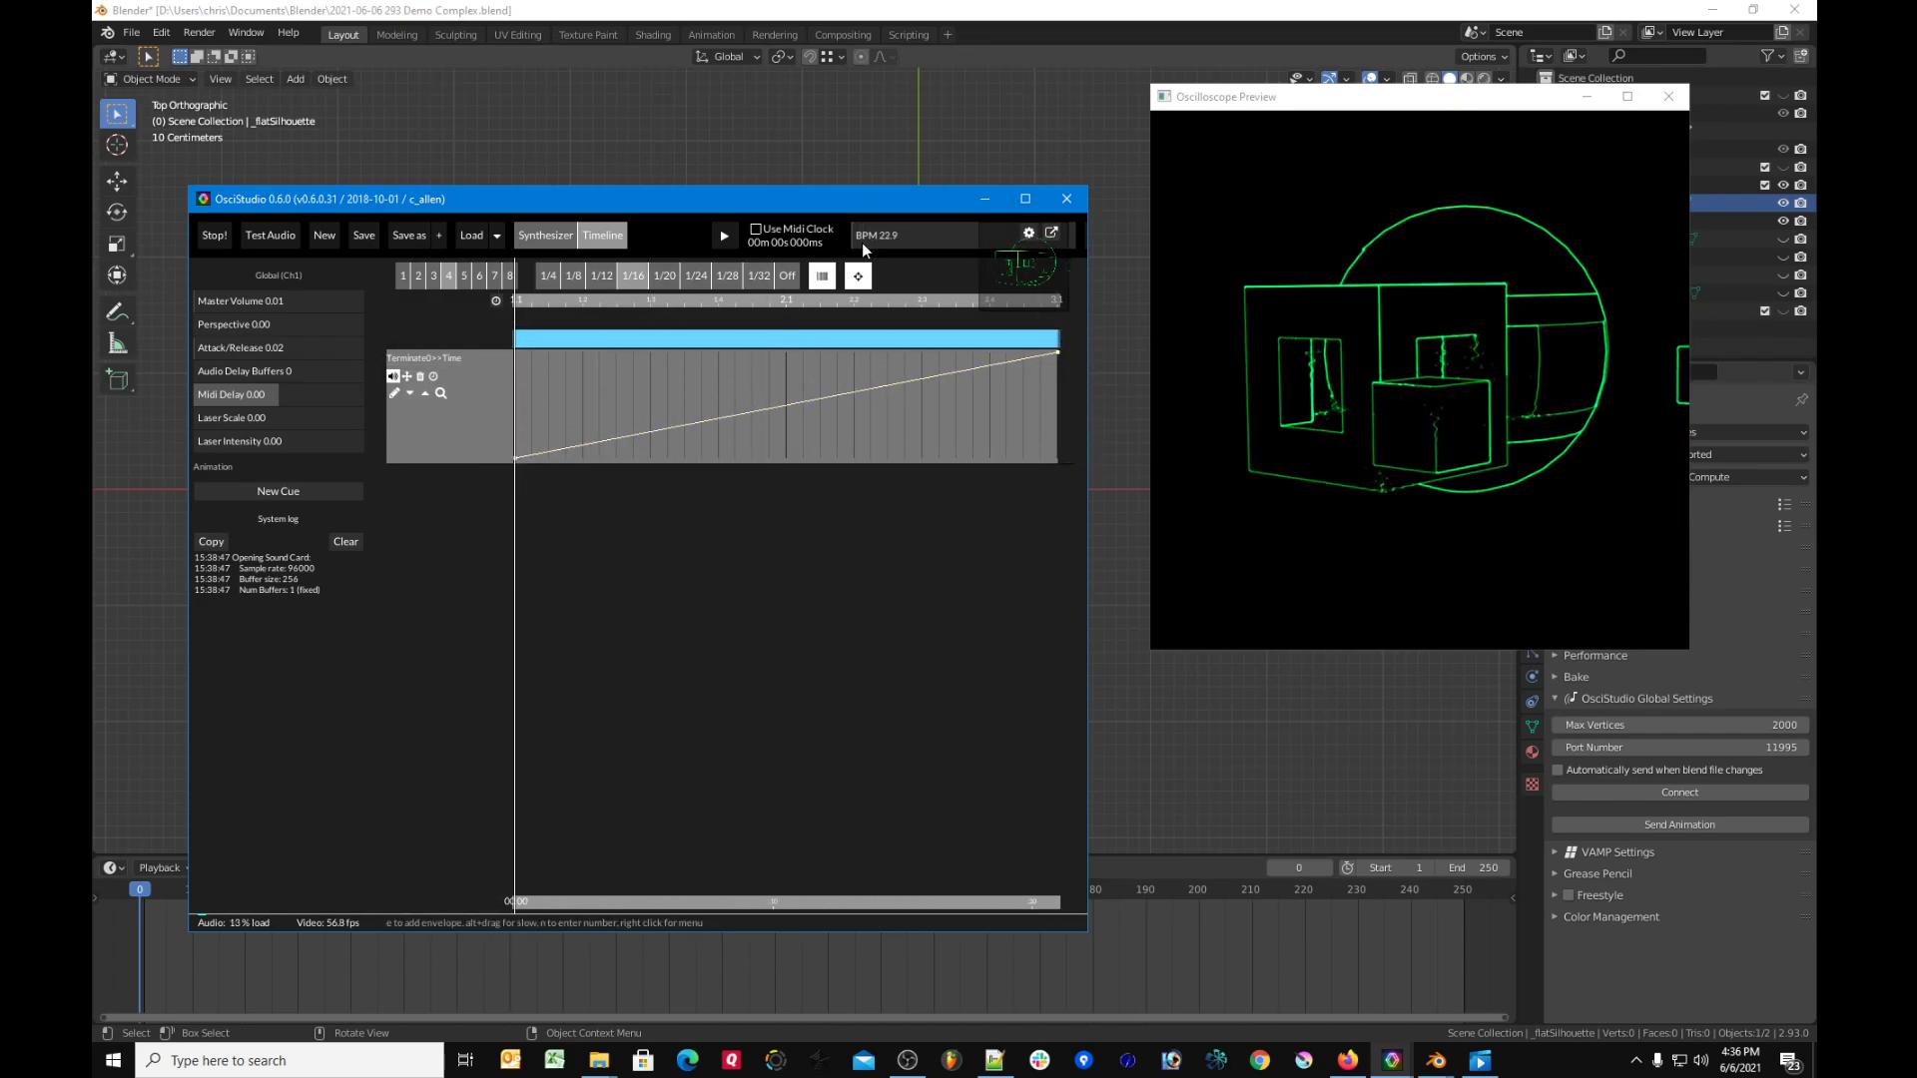
pyautogui.click(724, 235)
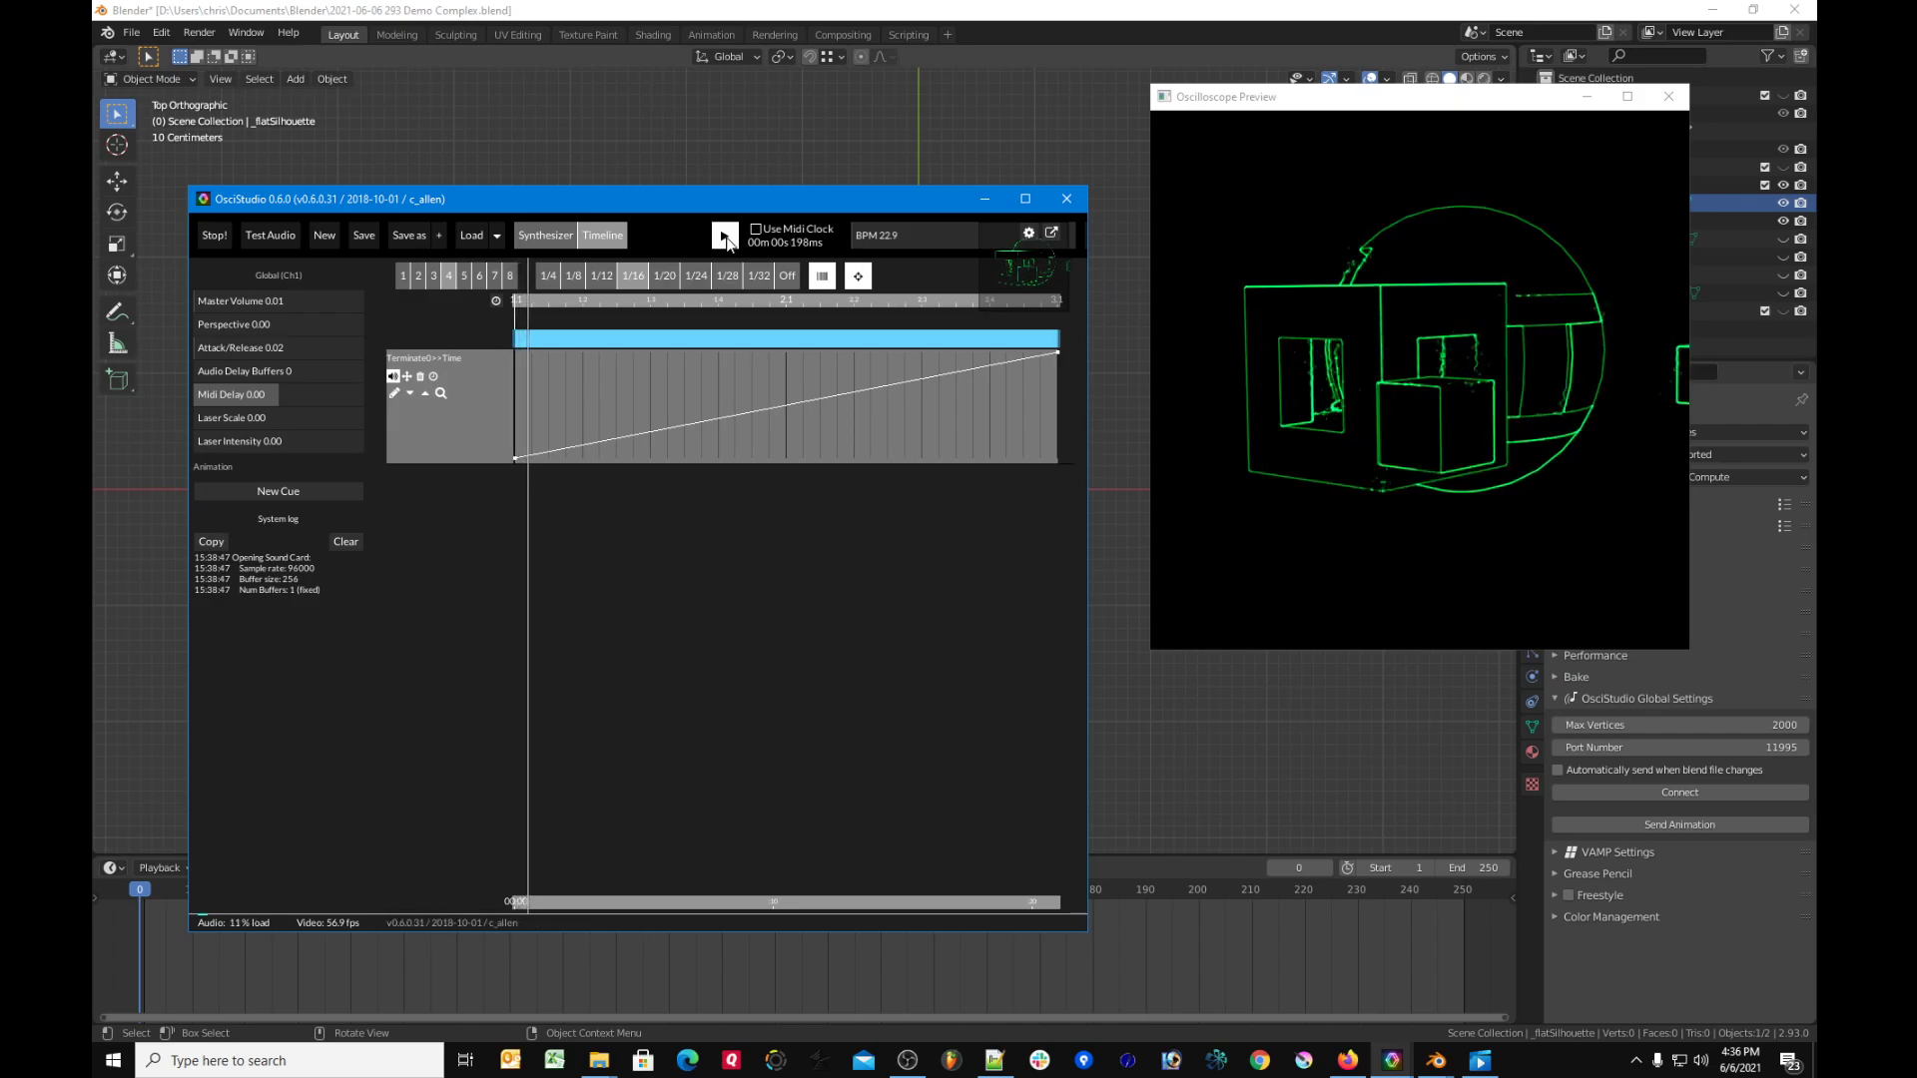
pyautogui.moveTo(817, 195); pyautogui.dragTo(741, 179)
# Step: On the Synthesizer tab, set channel 2 volume to 0.40 and master volume to 0.02
pyautogui.click(523, 220)
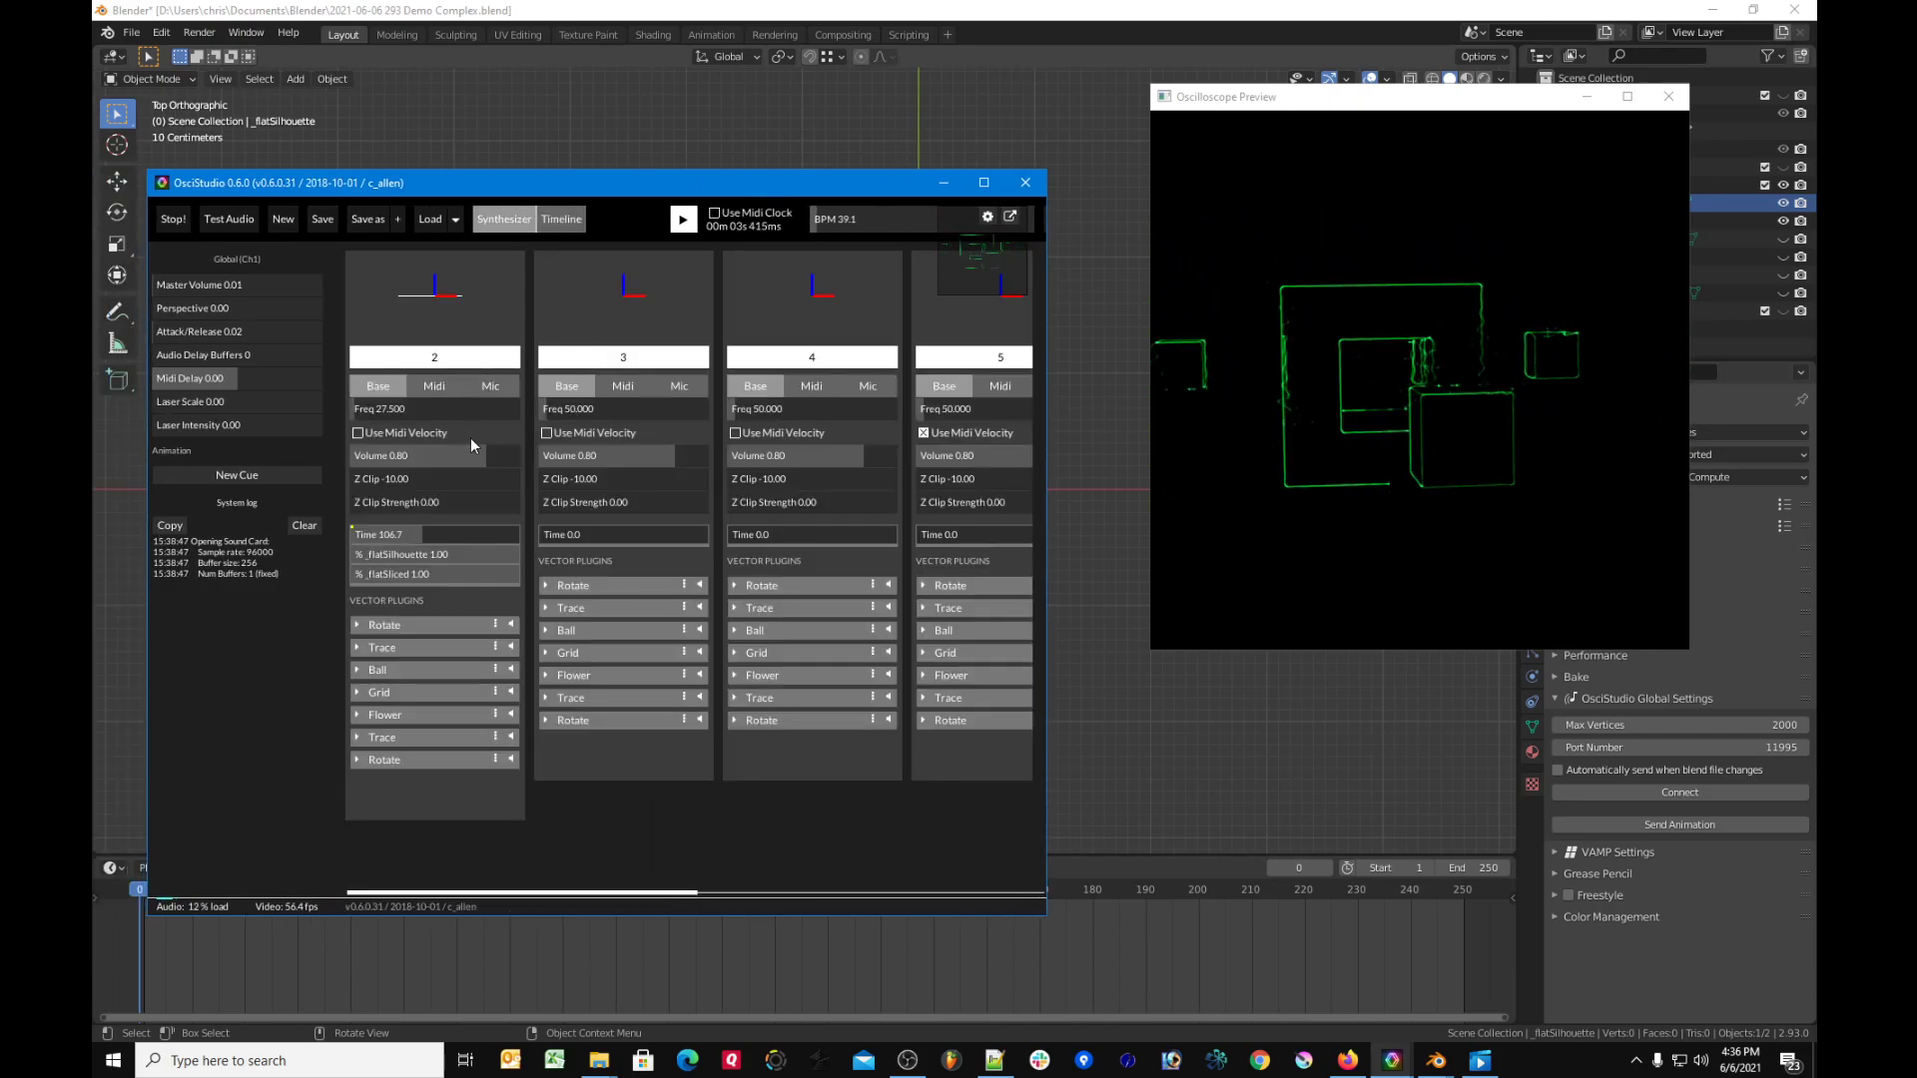
pyautogui.moveTo(490, 457); pyautogui.dragTo(421, 449)
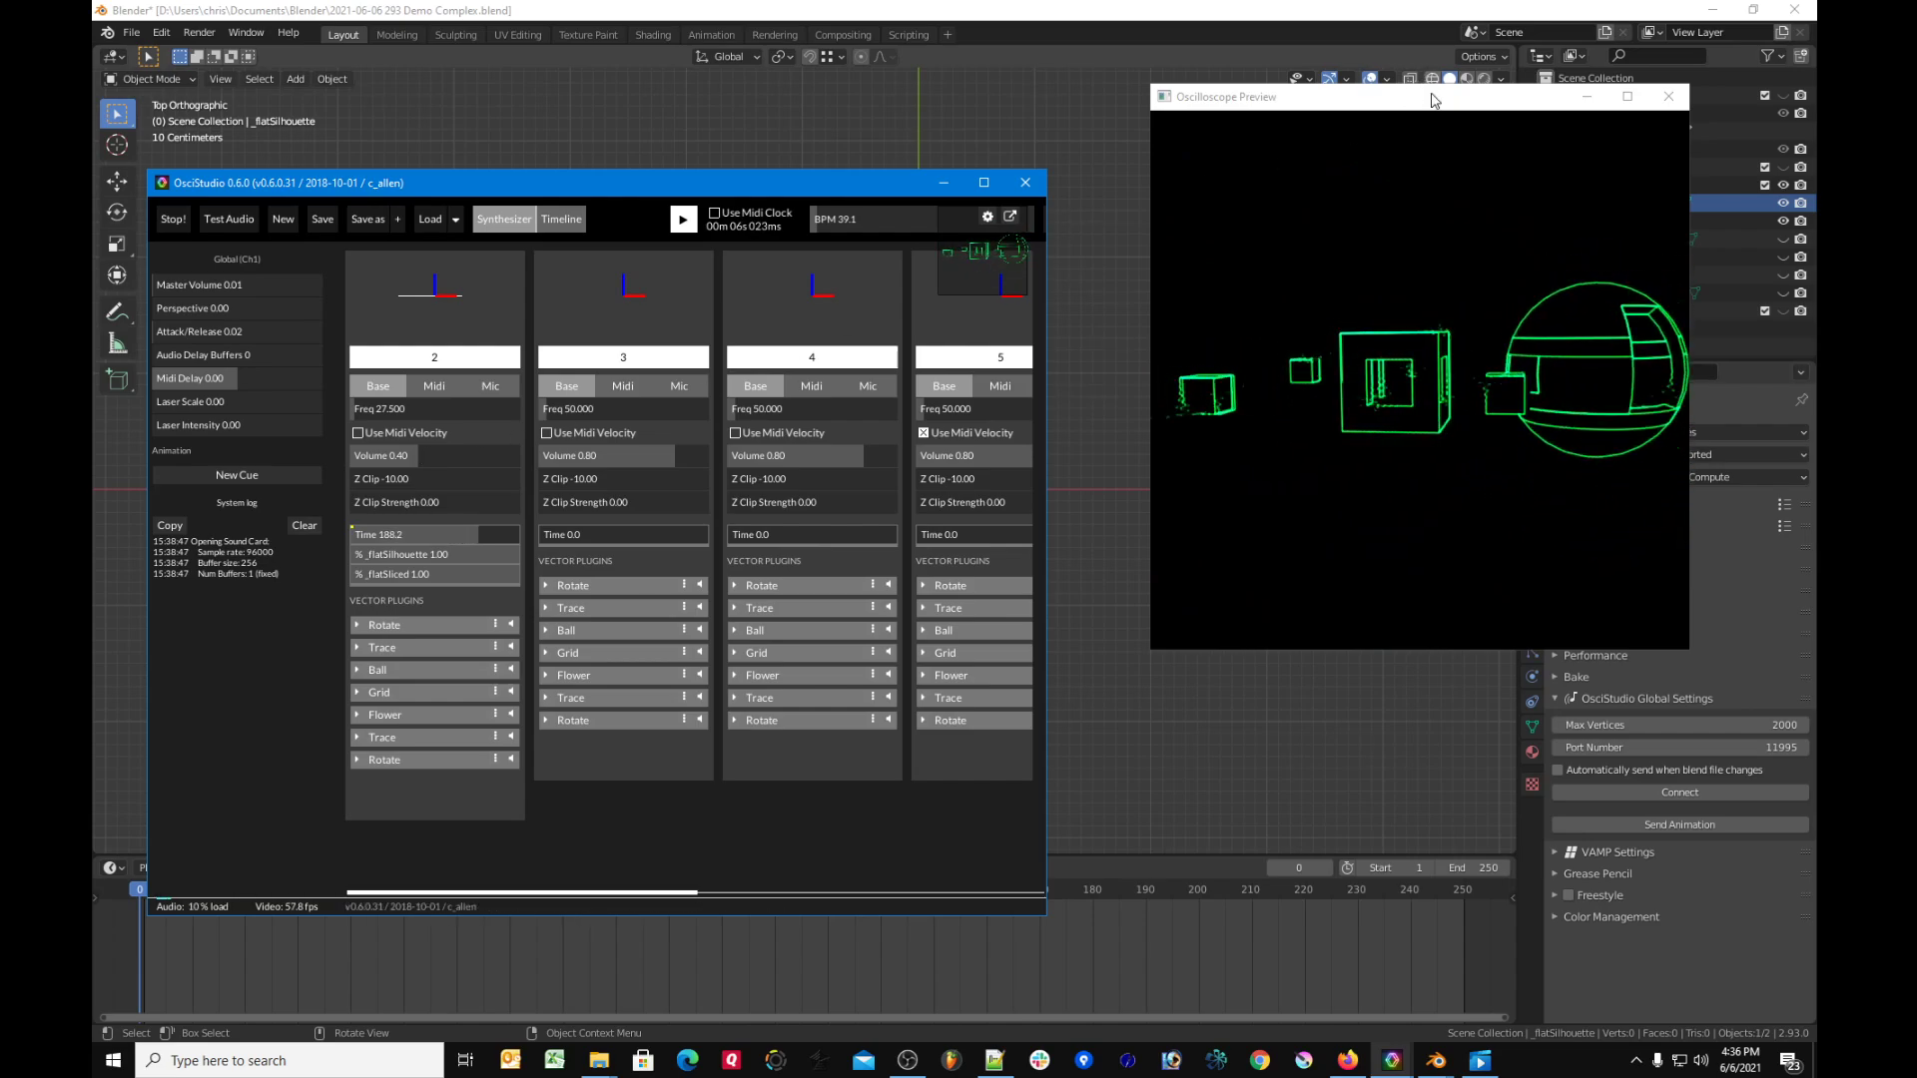
pyautogui.moveTo(1435, 101); pyautogui.dragTo(1346, 146)
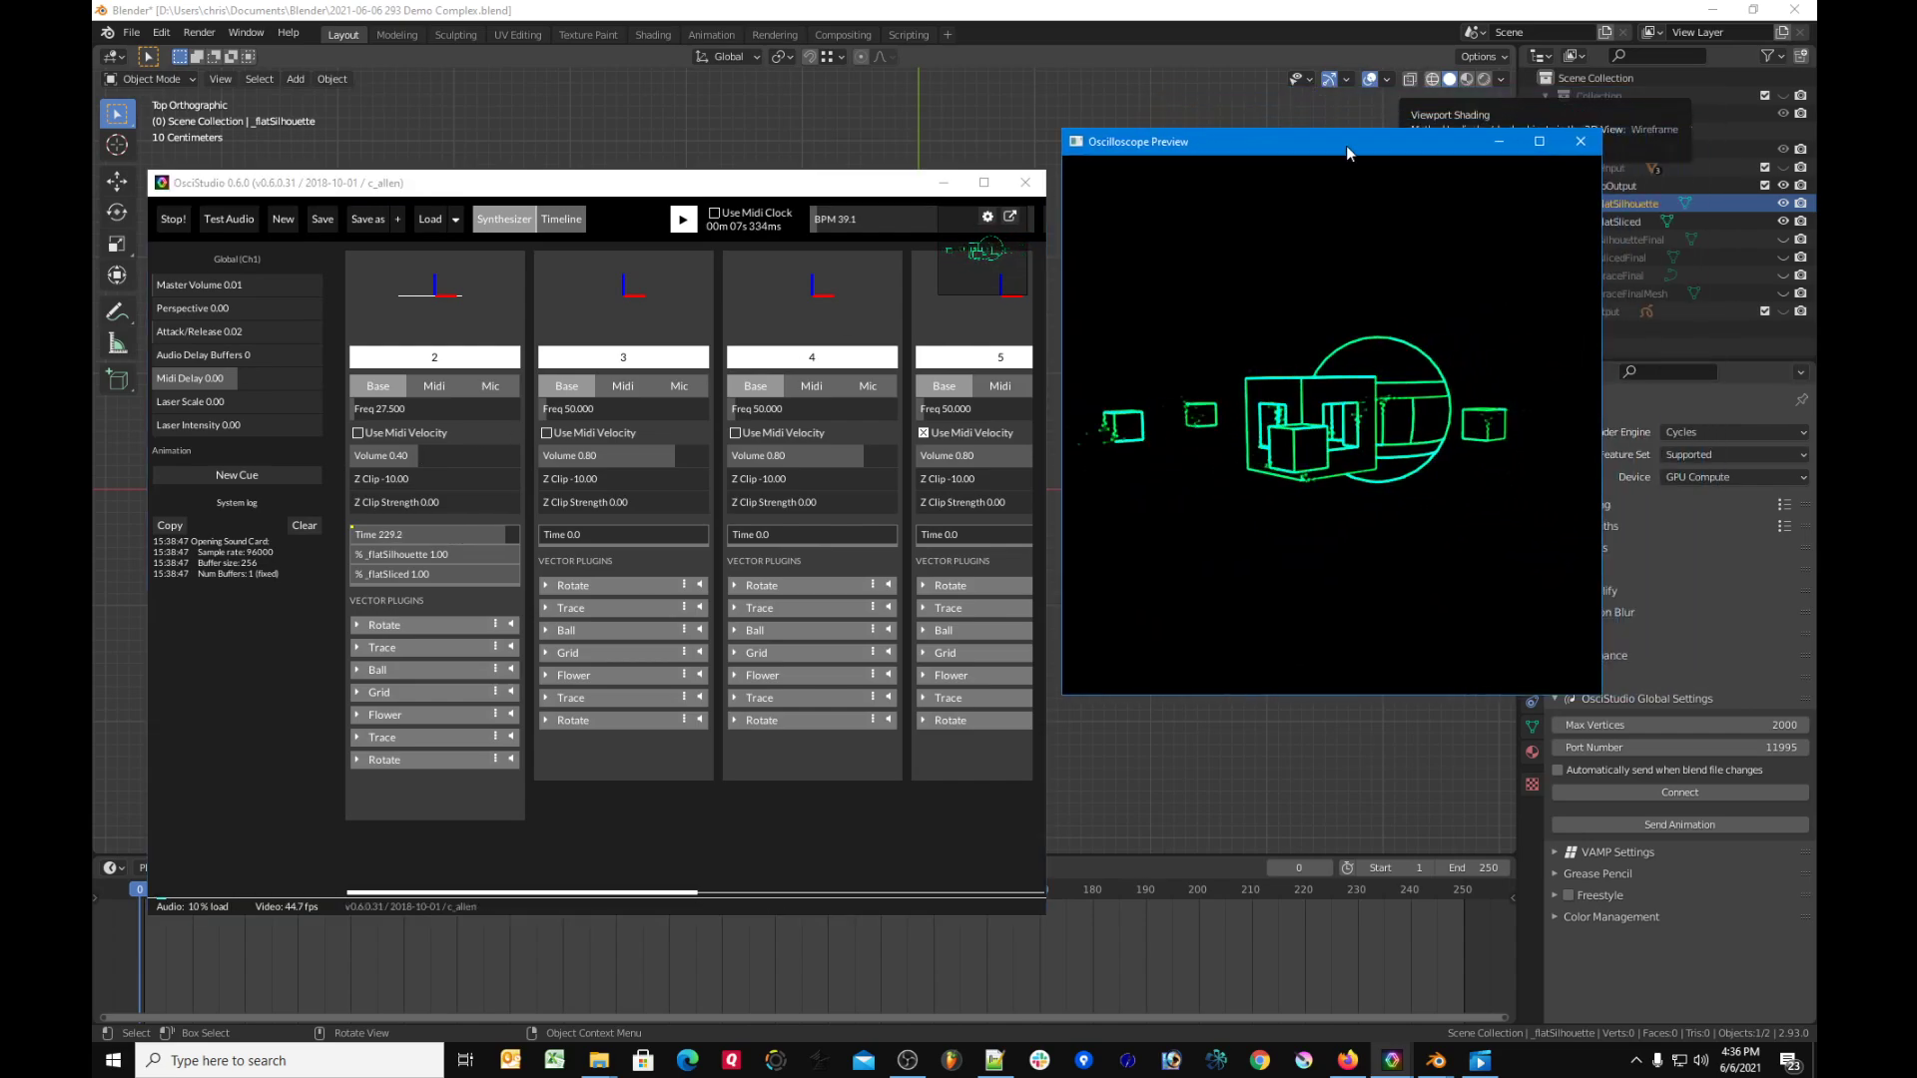
pyautogui.moveTo(1440, 142); pyautogui.dragTo(1283, 181)
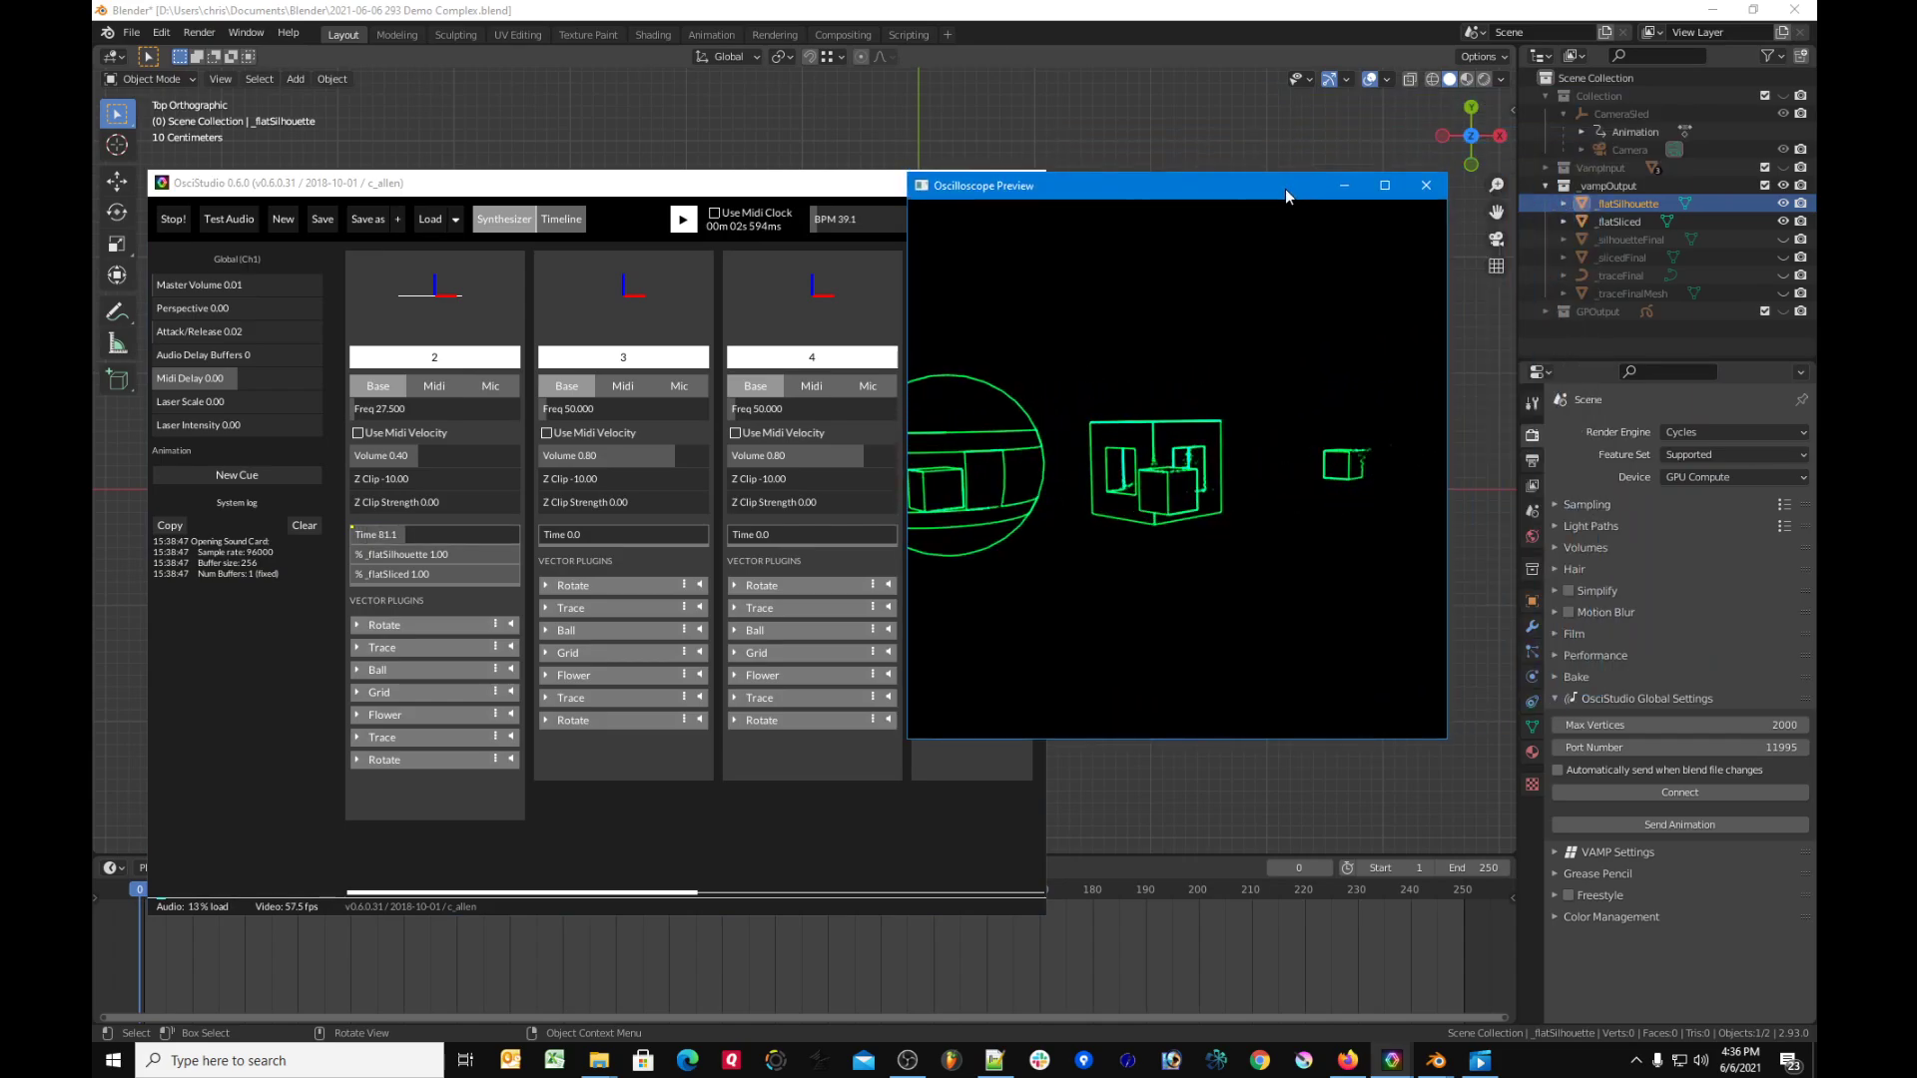
pyautogui.moveTo(1284, 189); pyautogui.dragTo(523, 369)
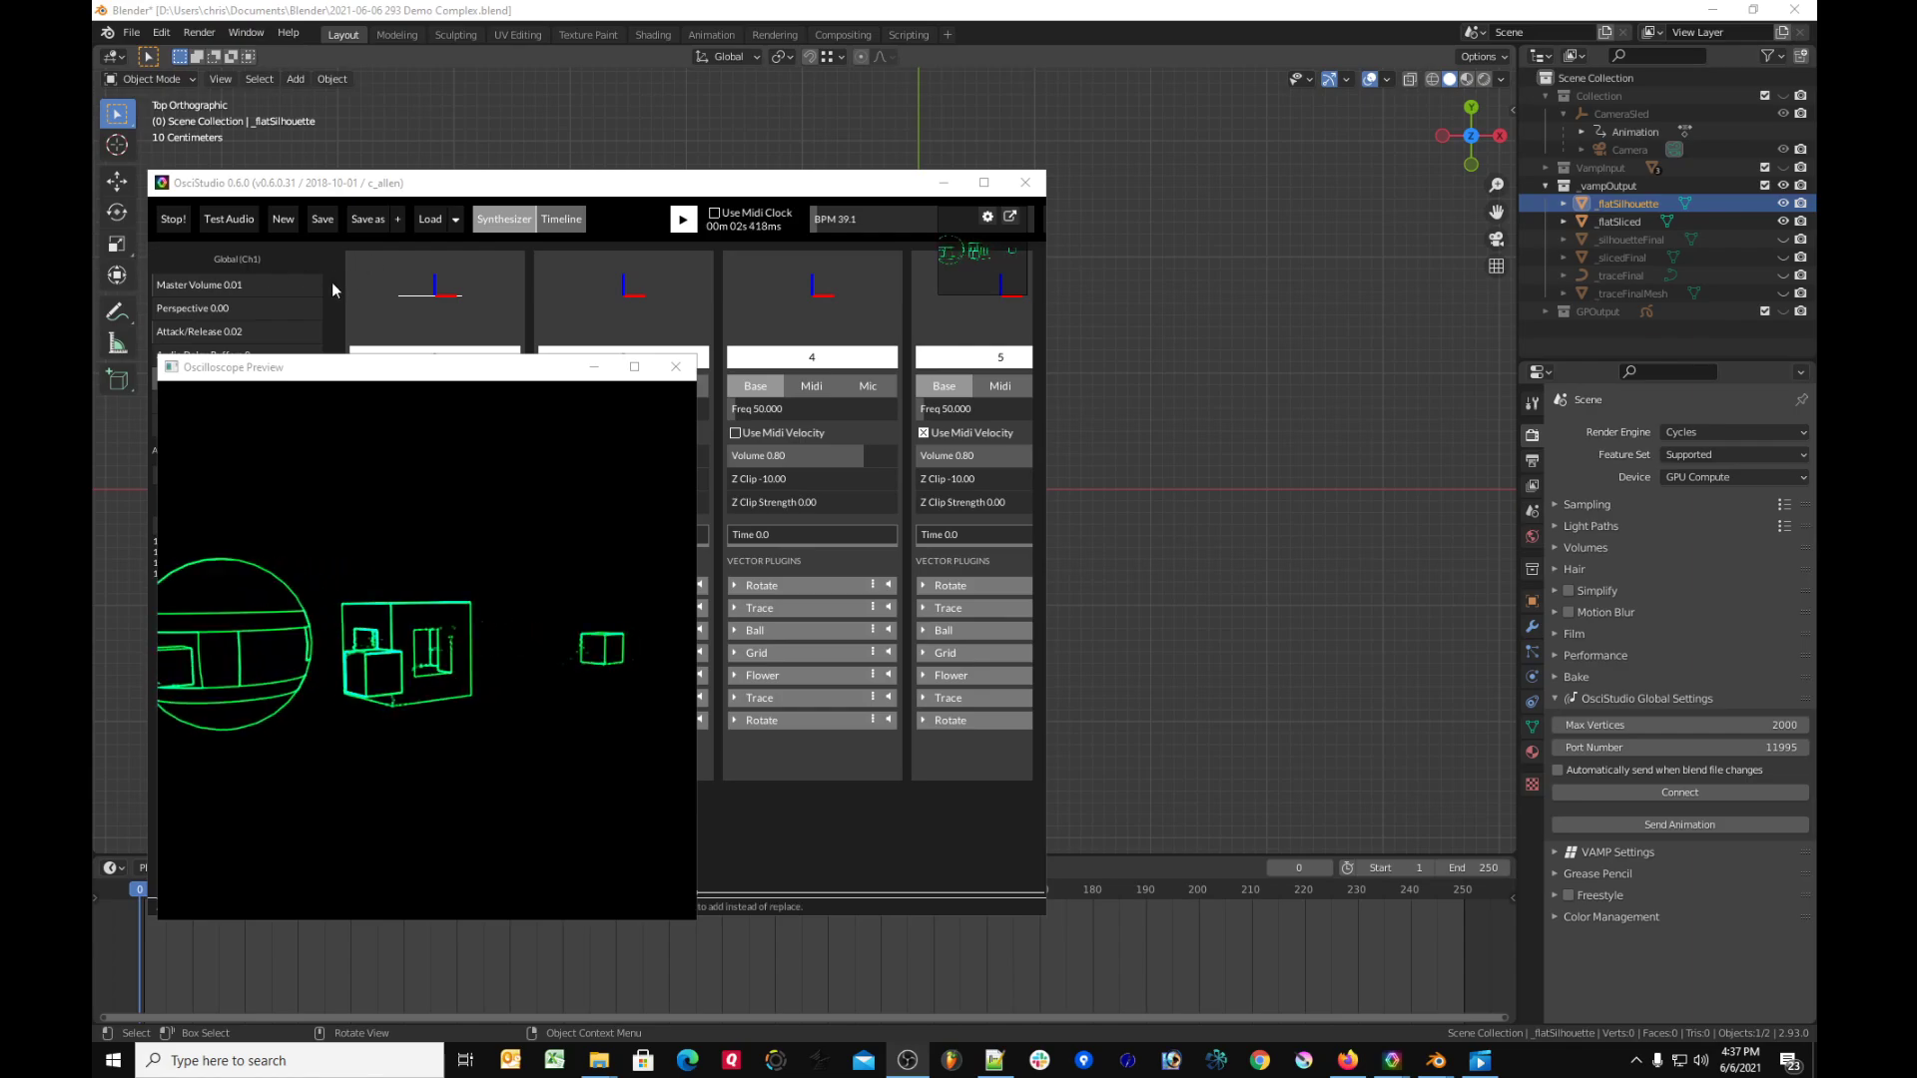
pyautogui.moveTo(196, 286); pyautogui.dragTo(190, 284)
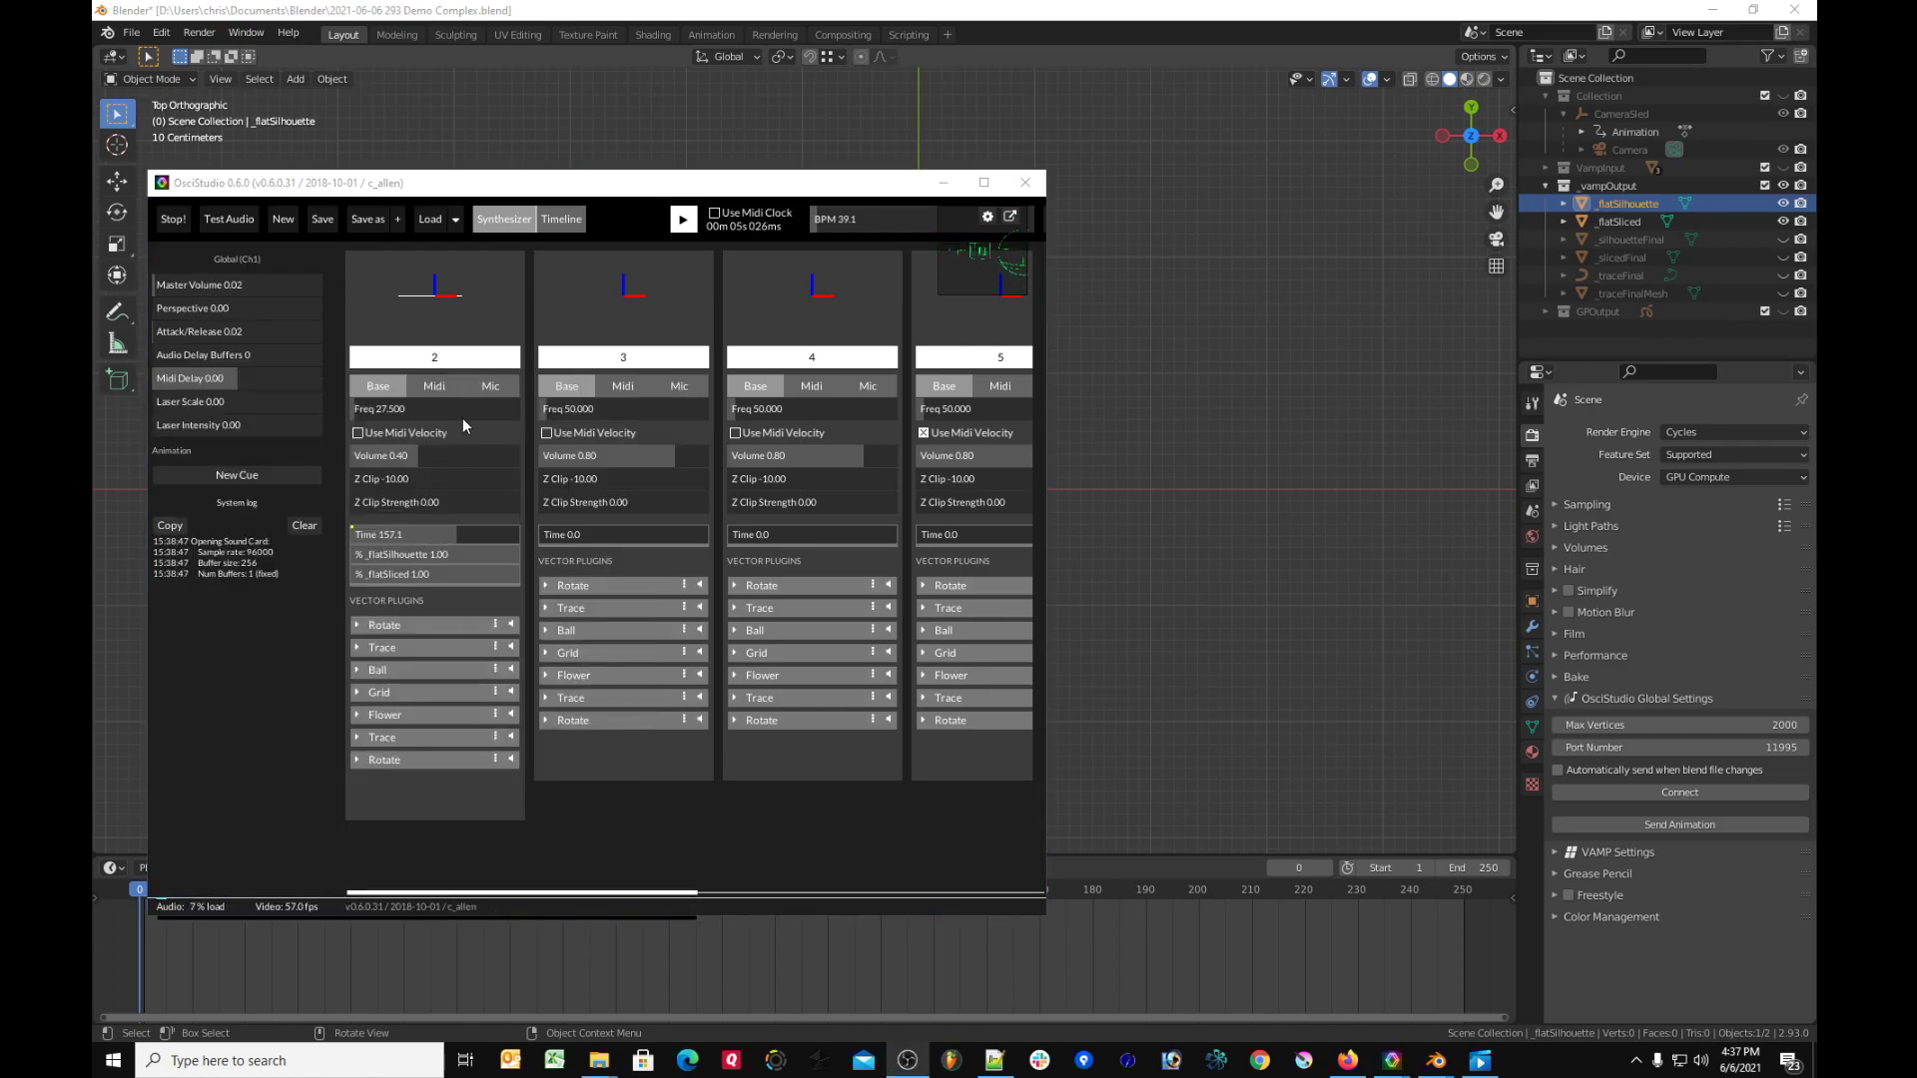
pyautogui.moveTo(576, 196); pyautogui.dragTo(853, 178)
# Step: Drop the master volume to 0.00 and rearrange the preview and OsciStudio windows
pyautogui.moveTo(378, 377); pyautogui.dragTo(455, 442)
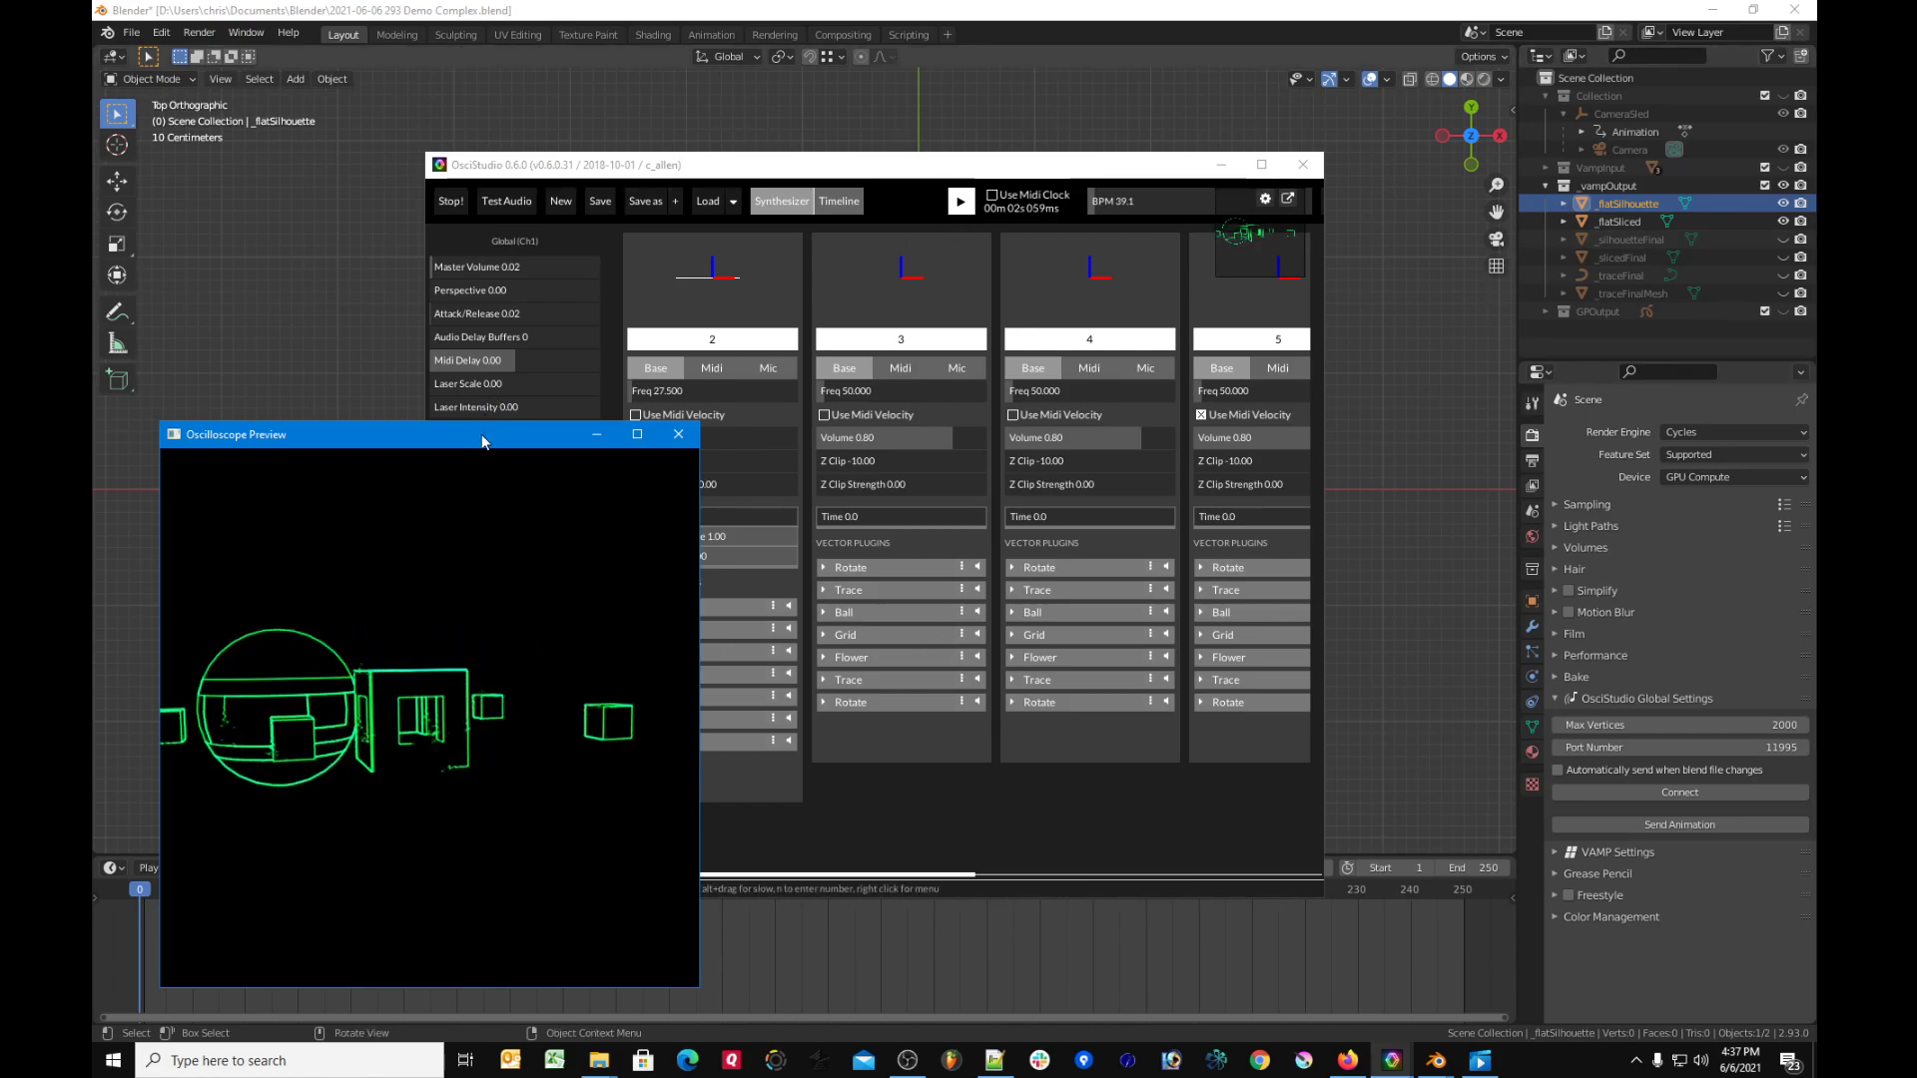
pyautogui.moveTo(481, 435); pyautogui.dragTo(482, 440)
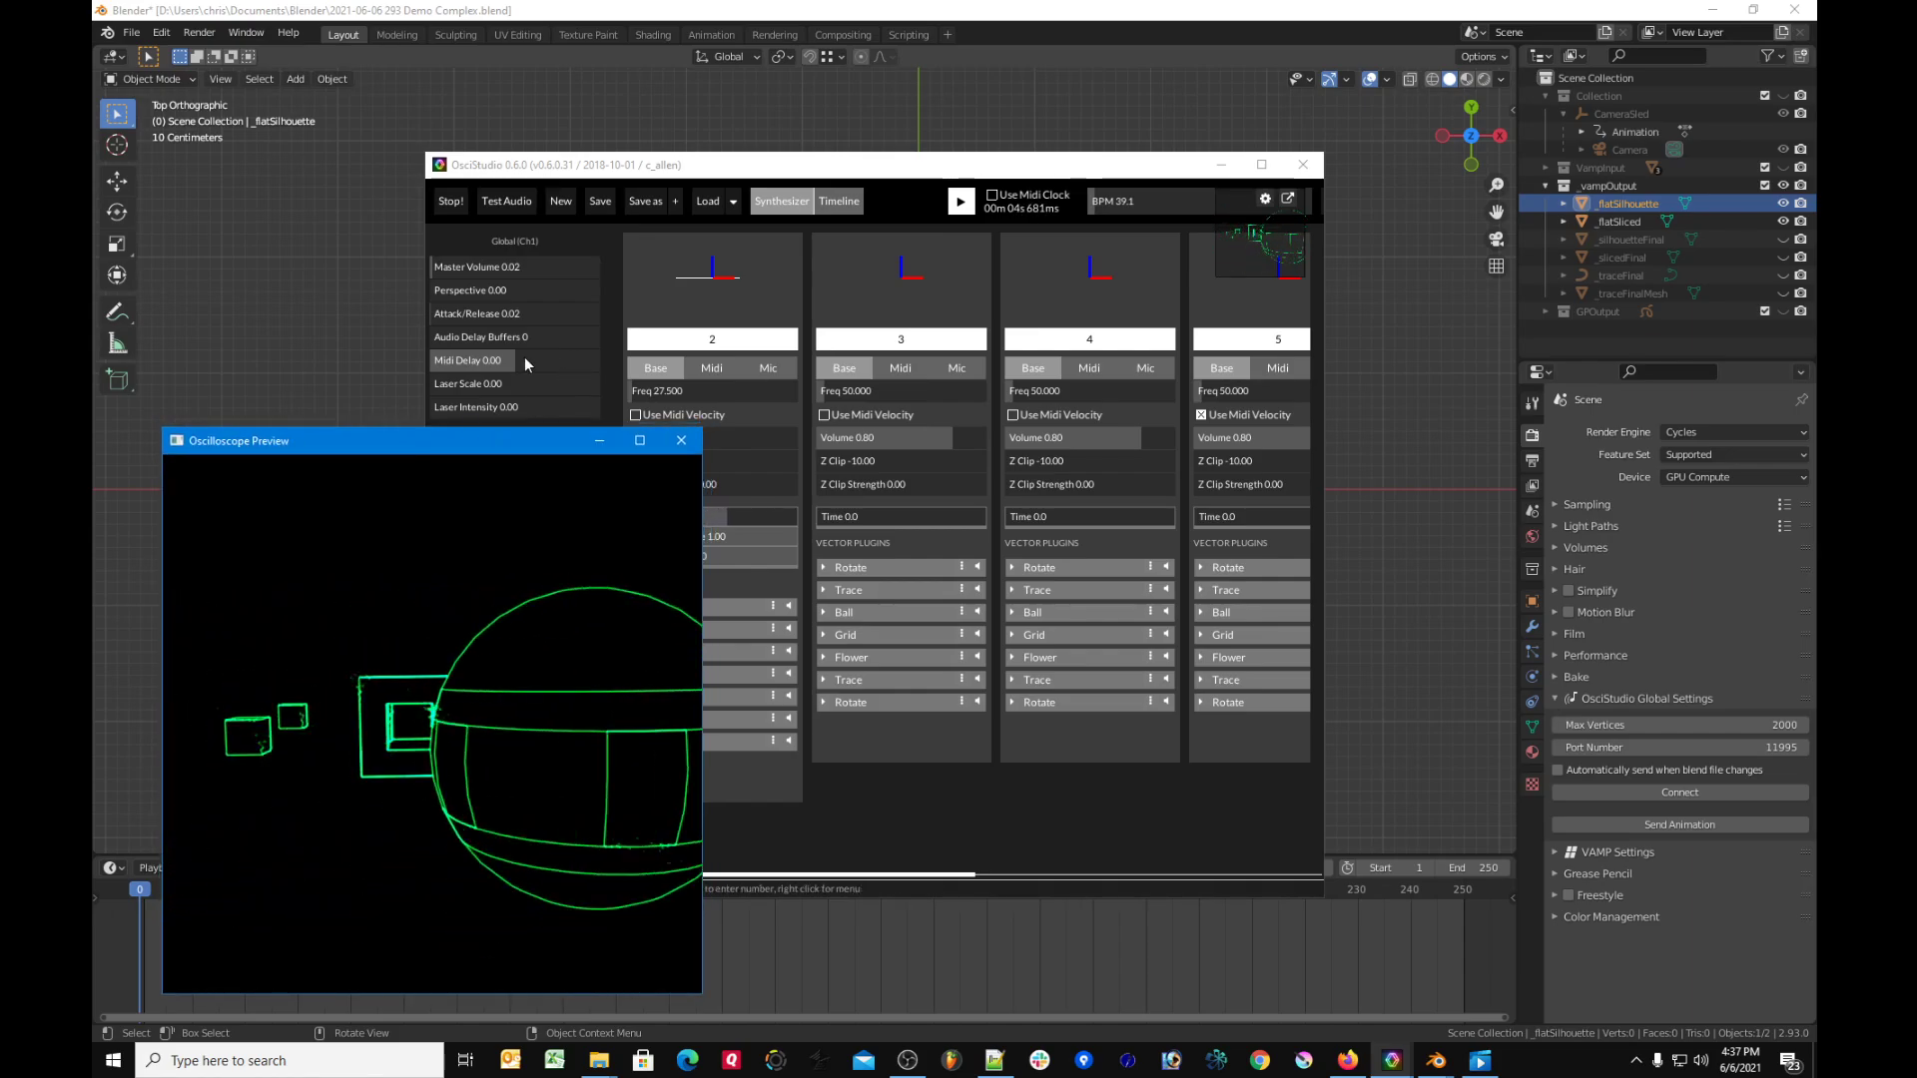
pyautogui.click(457, 267)
pyautogui.moveTo(1014, 169); pyautogui.dragTo(940, 245)
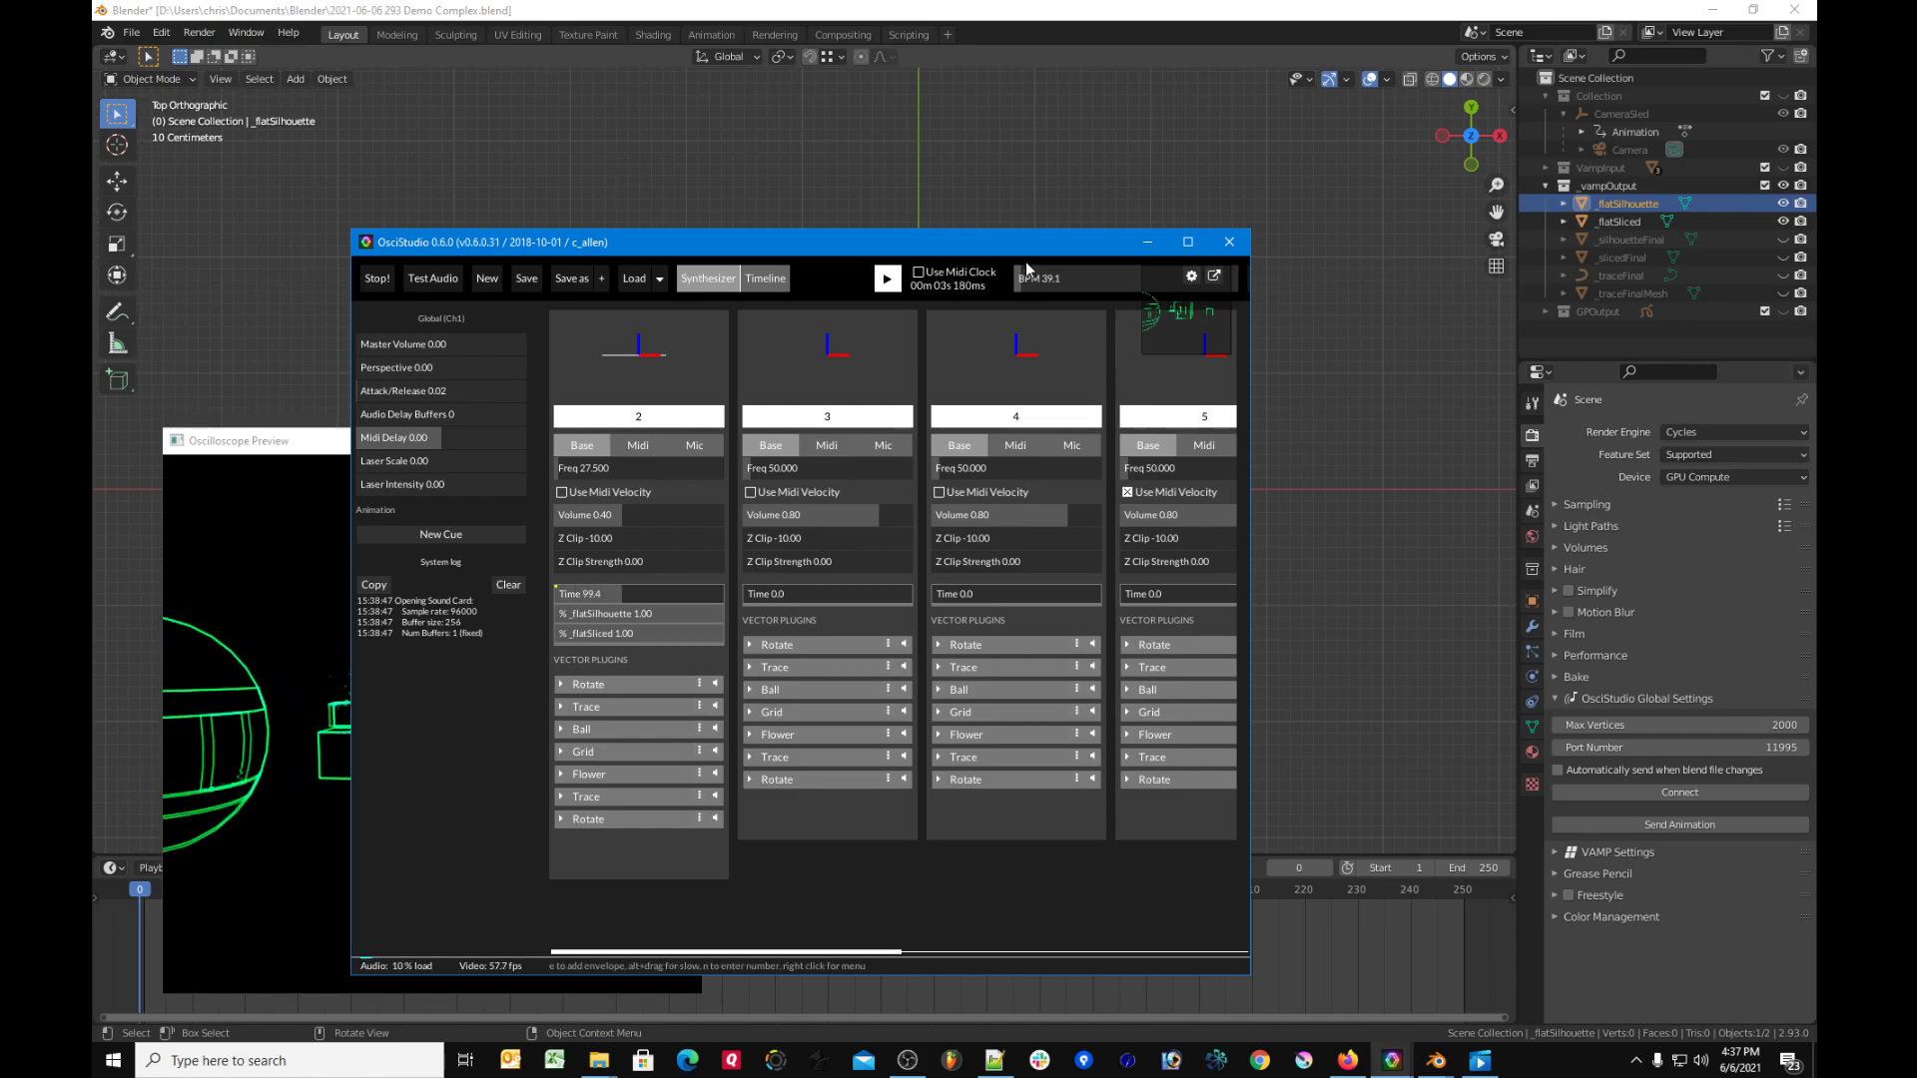
pyautogui.moveTo(1020, 249); pyautogui.dragTo(1089, 230)
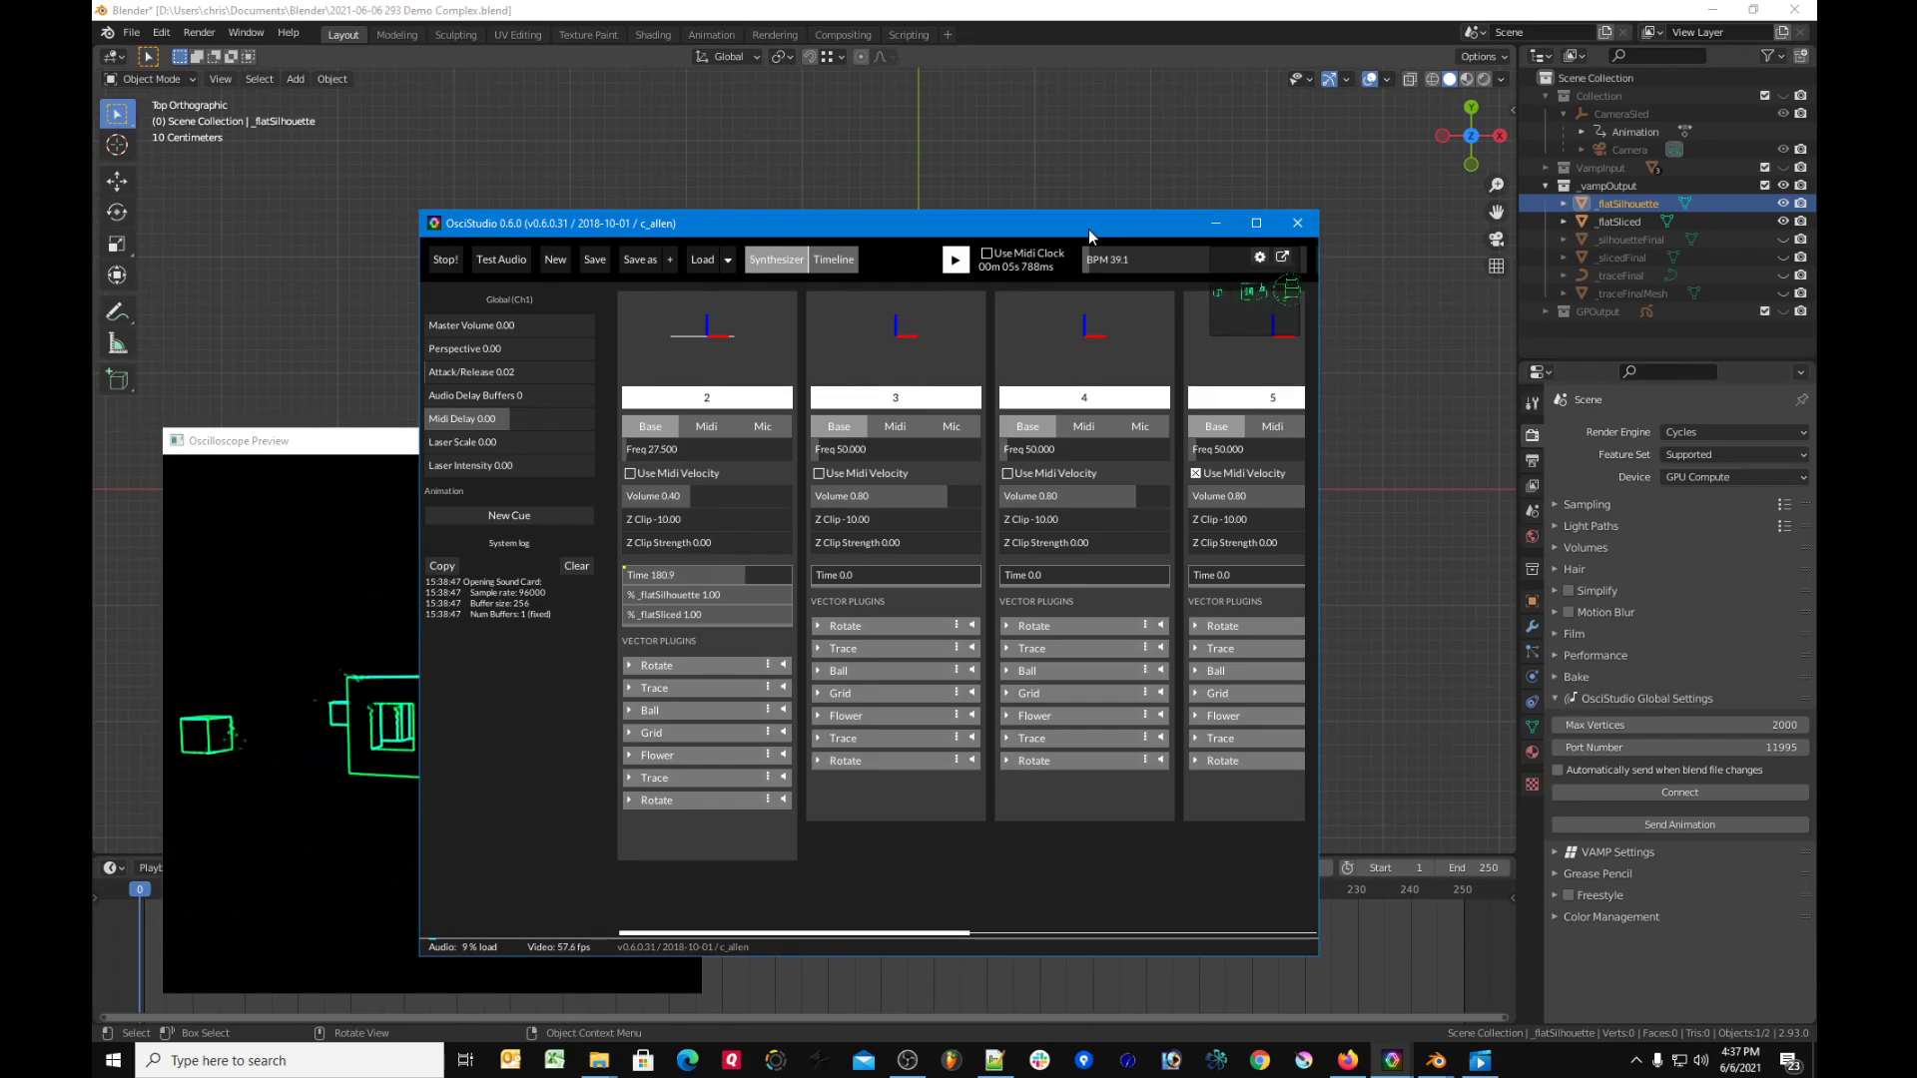
pyautogui.moveTo(1124, 230); pyautogui.dragTo(1140, 222)
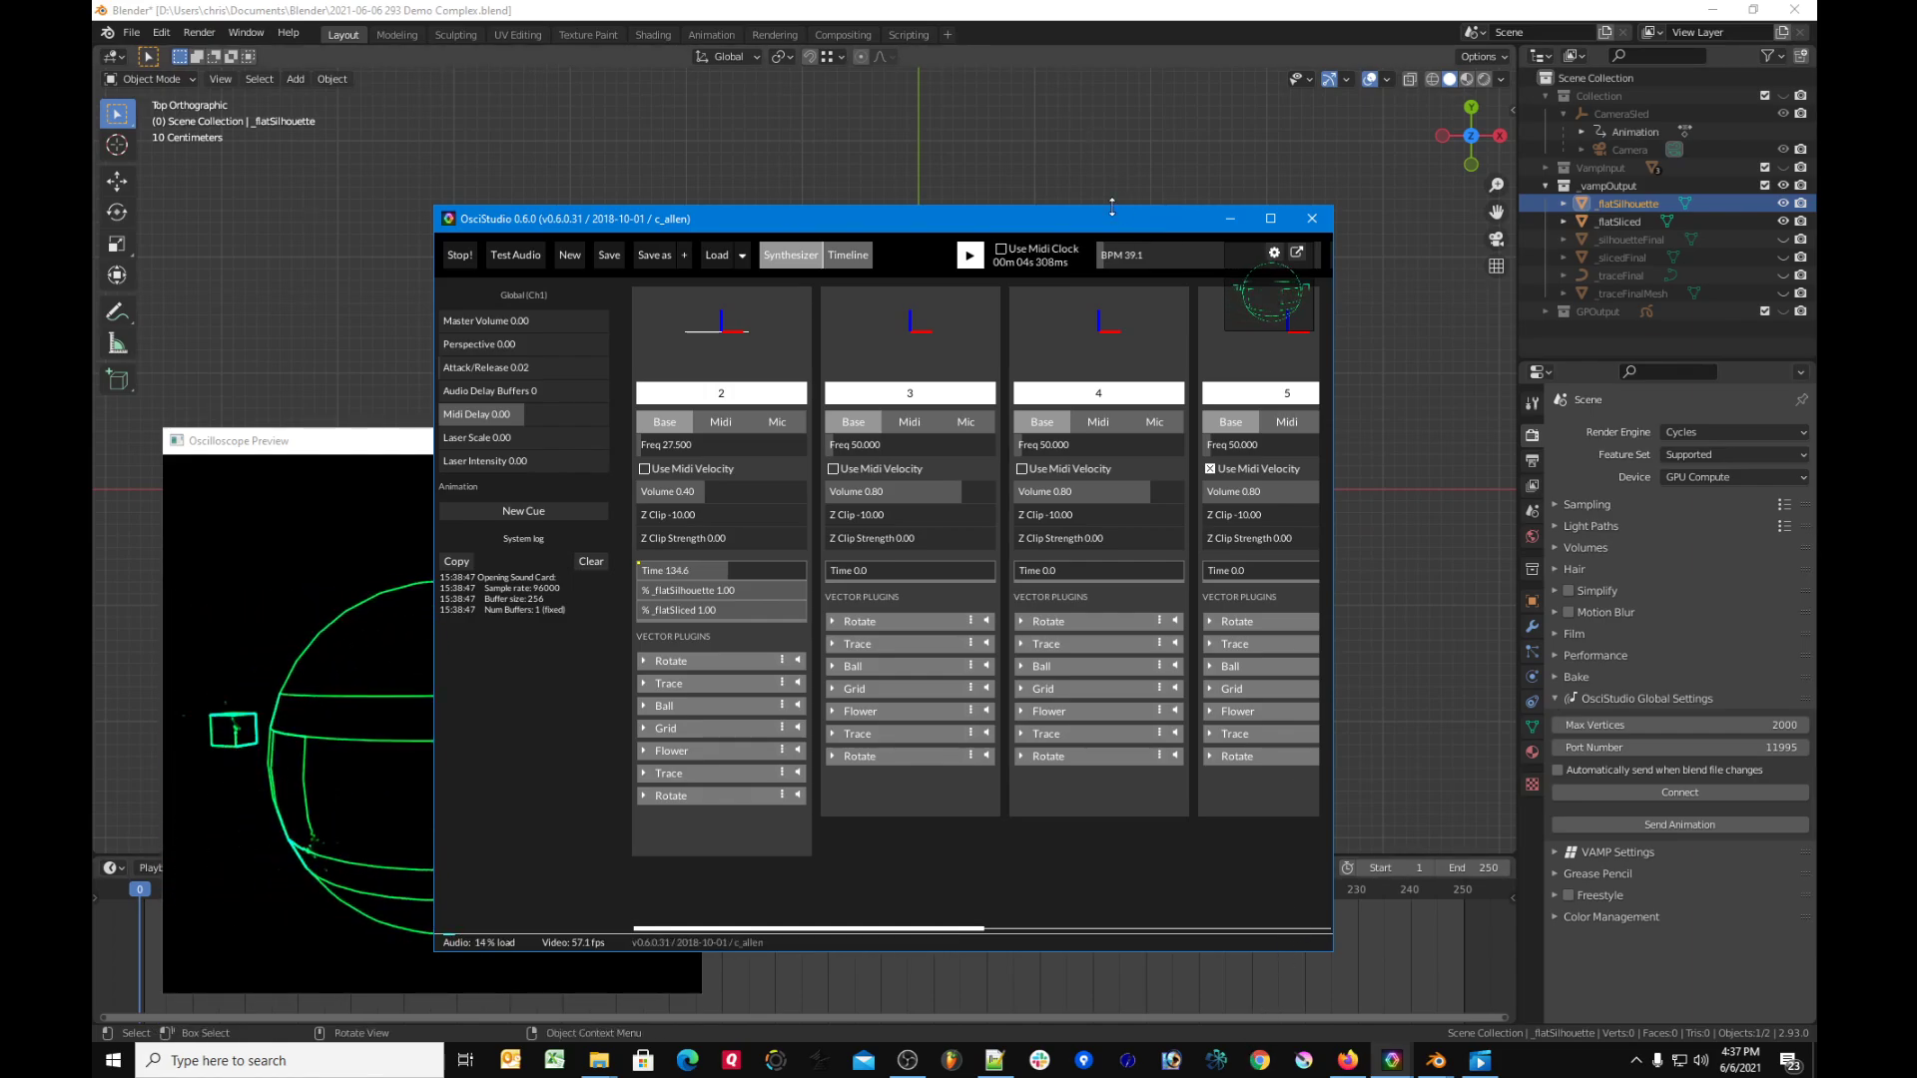
pyautogui.moveTo(1114, 218); pyautogui.dragTo(1060, 151)
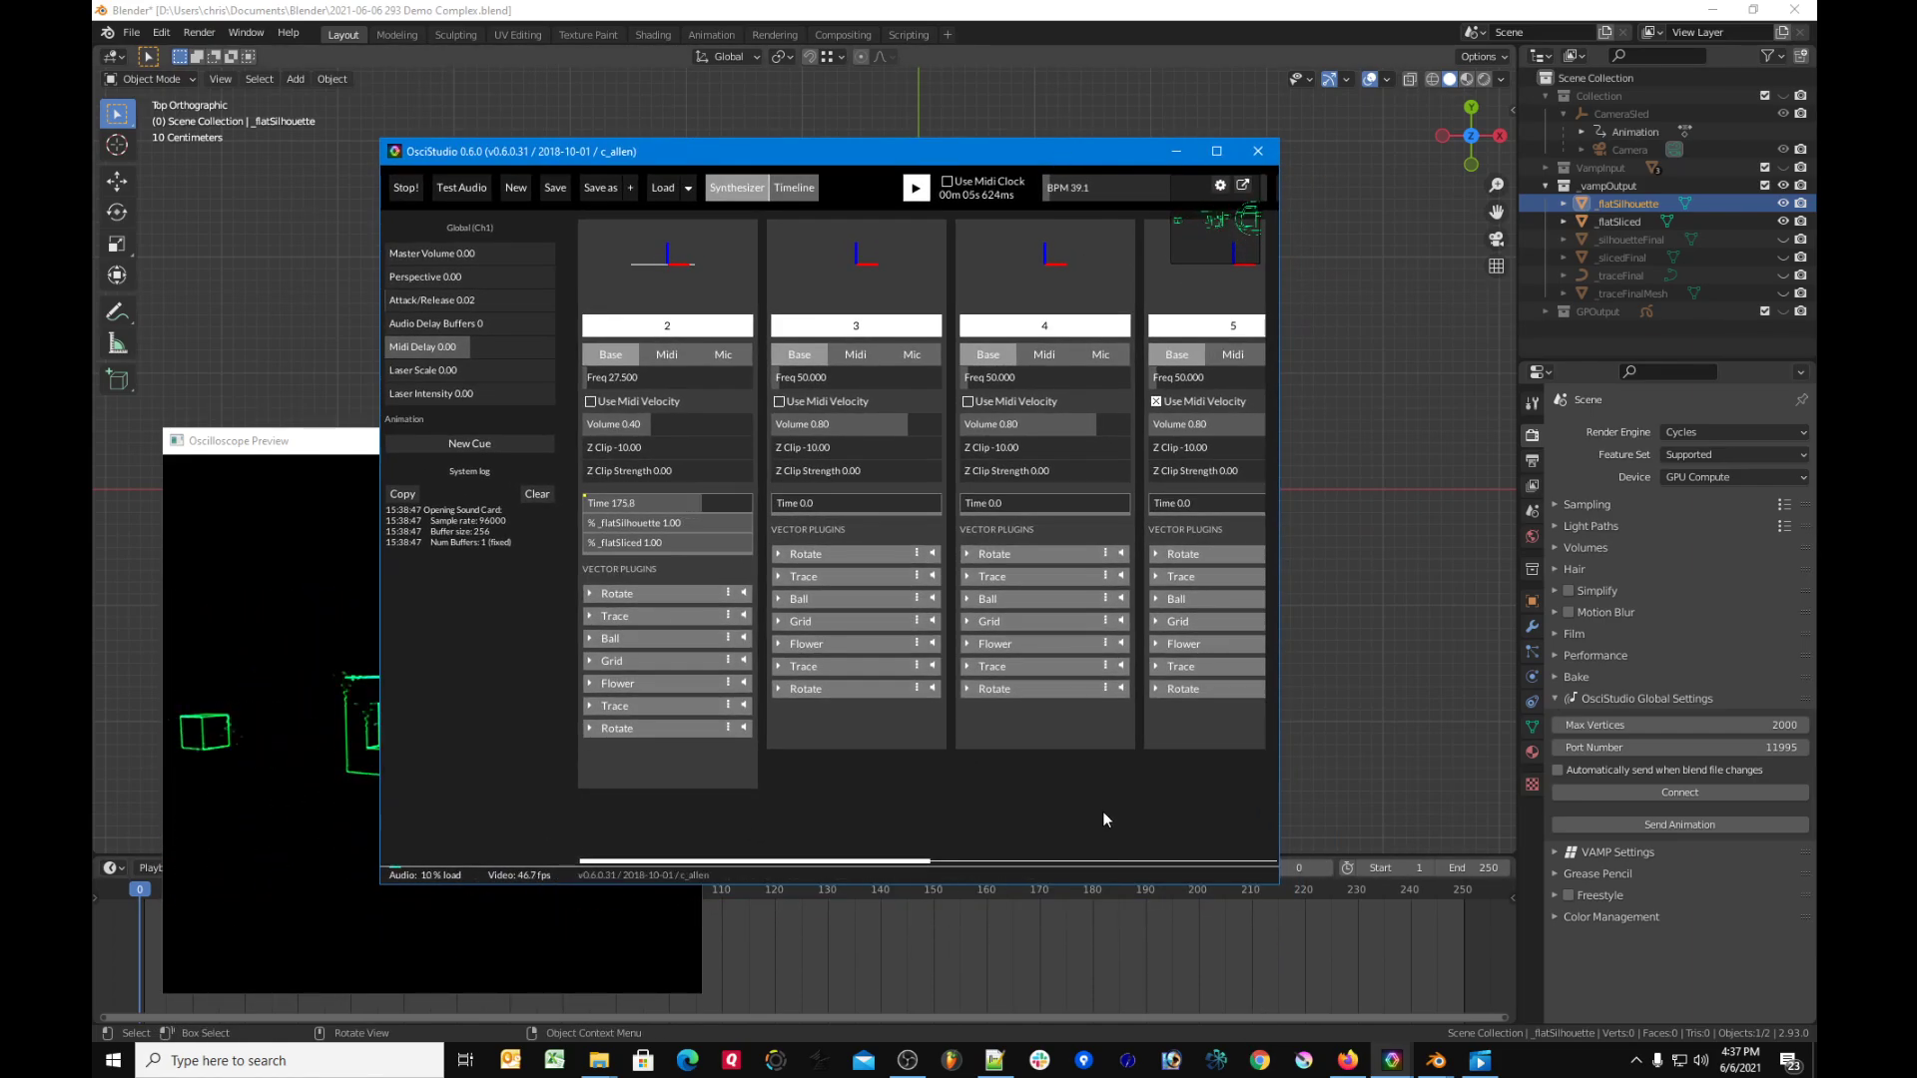